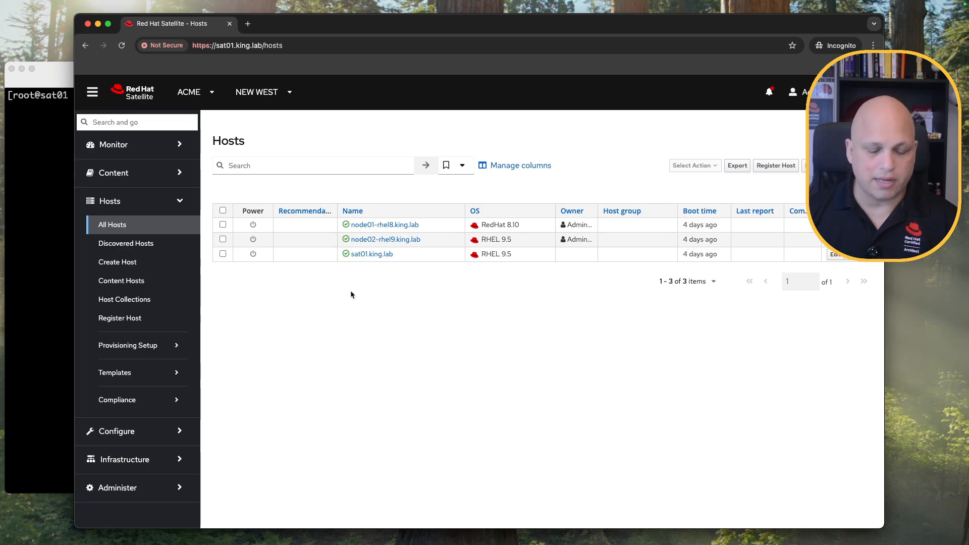
Zoom the Satellite All Hosts page to 110% to make the three hosts easier to read.
key(super+equal)
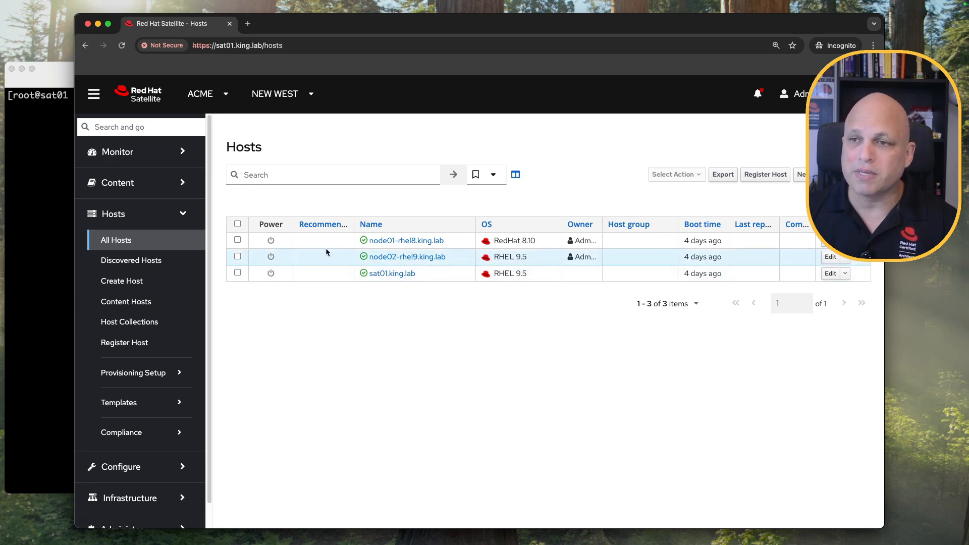
On sat01, run 'foreman-maintain service status -b' to confirm all Satellite services are running.
click(48, 179)
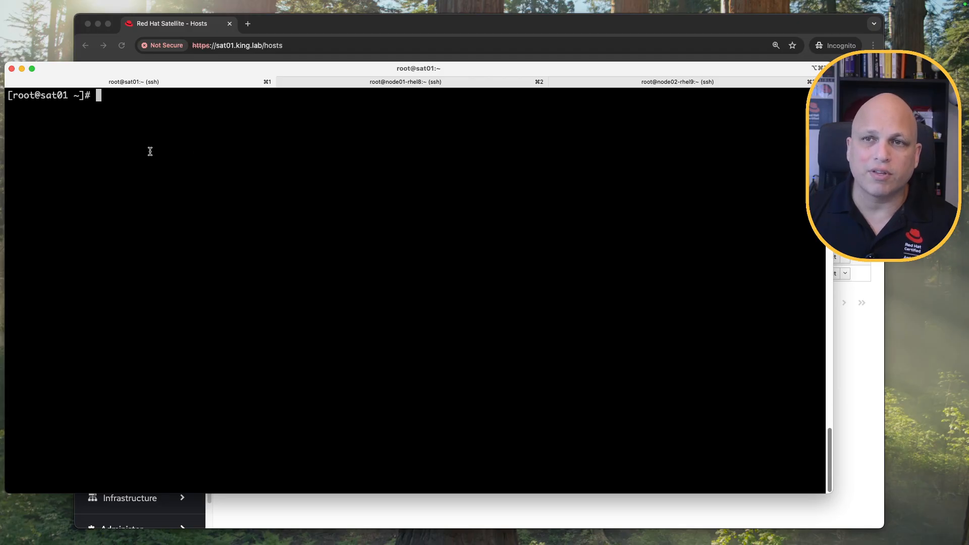
text(fore)
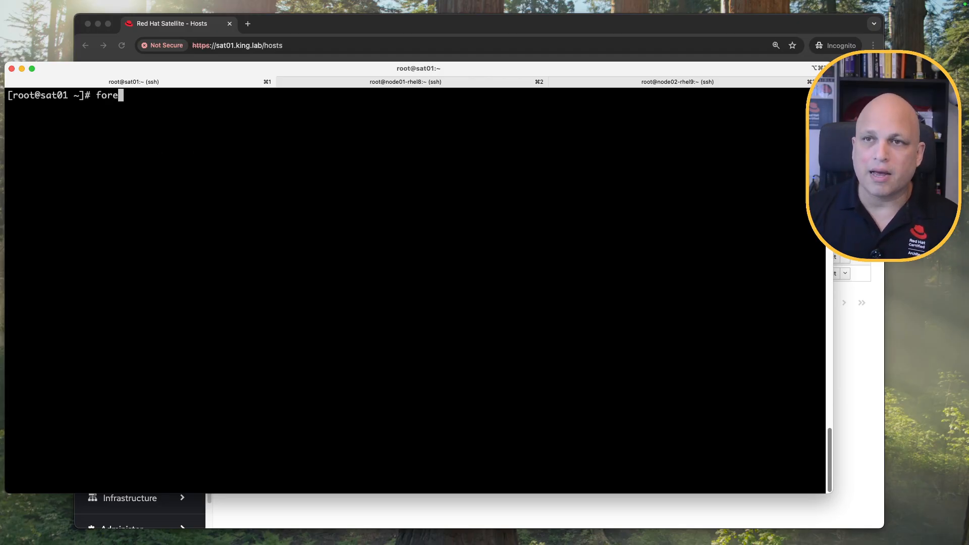
text(man)
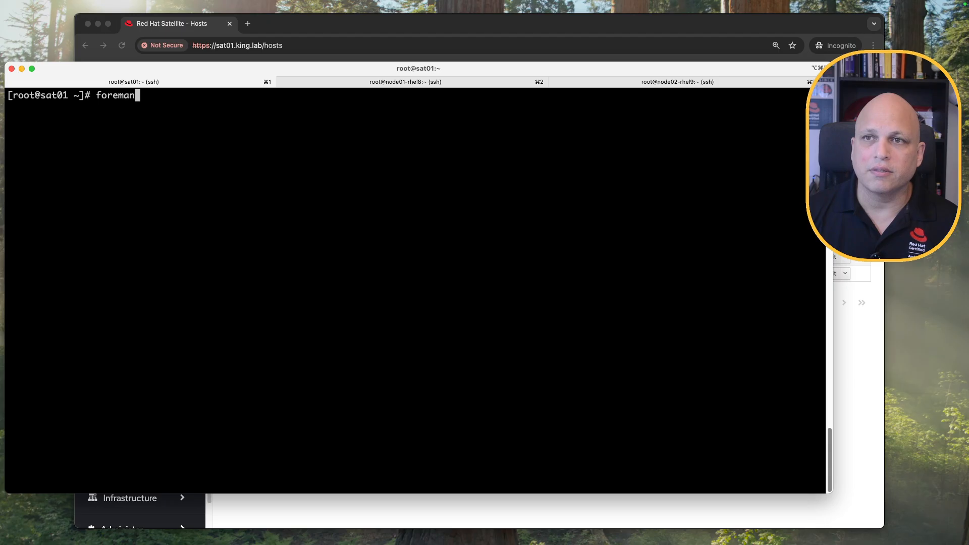
text(-maintain serv ic)
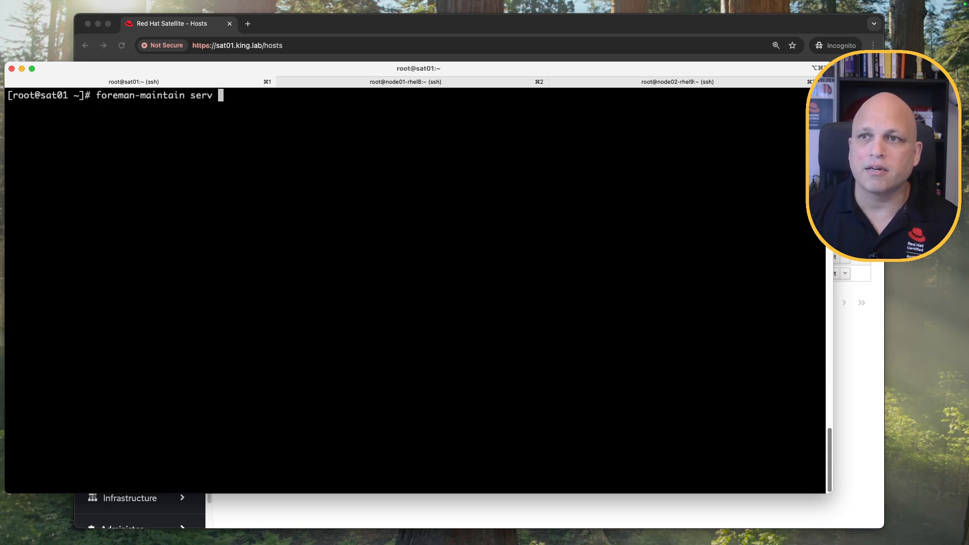
key(BackSpace)
key(BackSpace)
key(BackSpace)
text(ice )
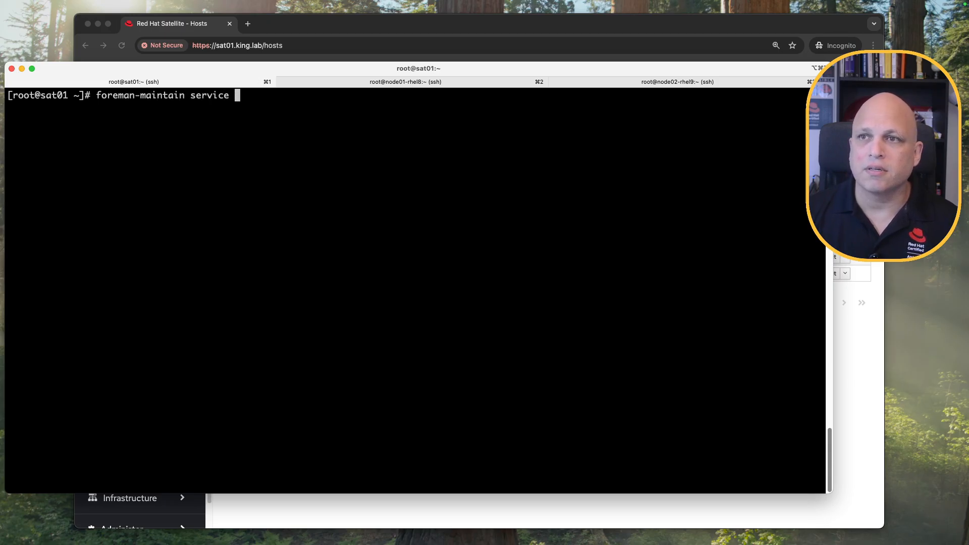
text(status -b)
key(Return)
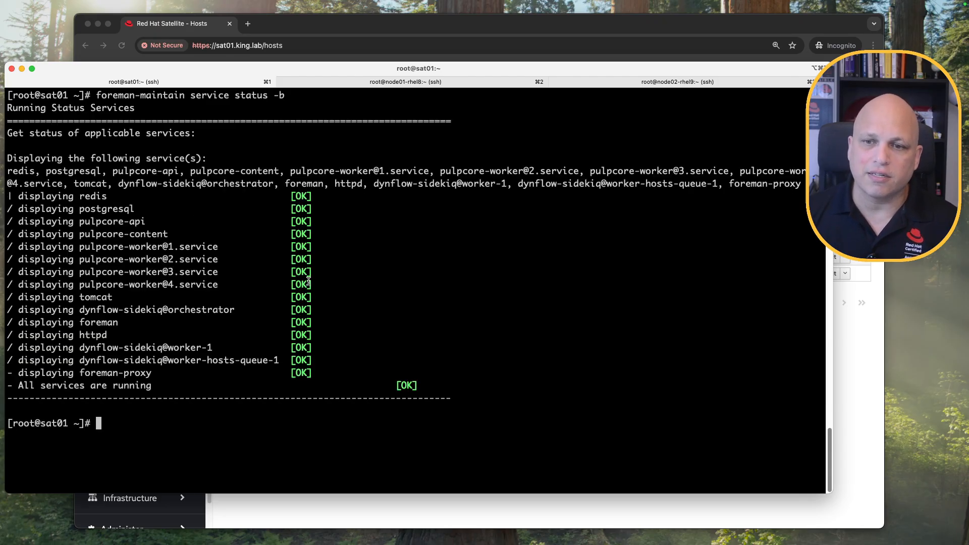
Run 'hammer ping' and check that every component reports ok.
text(hammer ping)
key(Return)
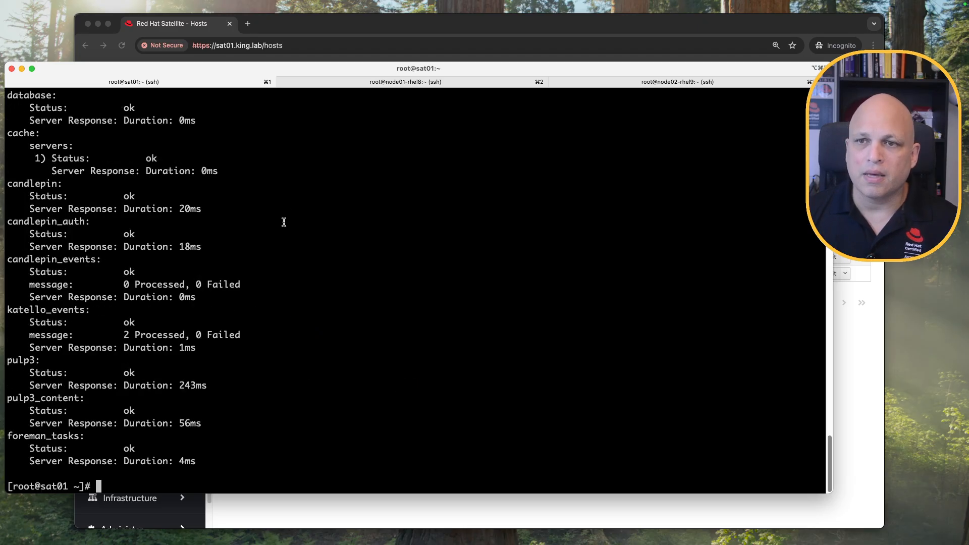
scroll(227, 350, up, 5)
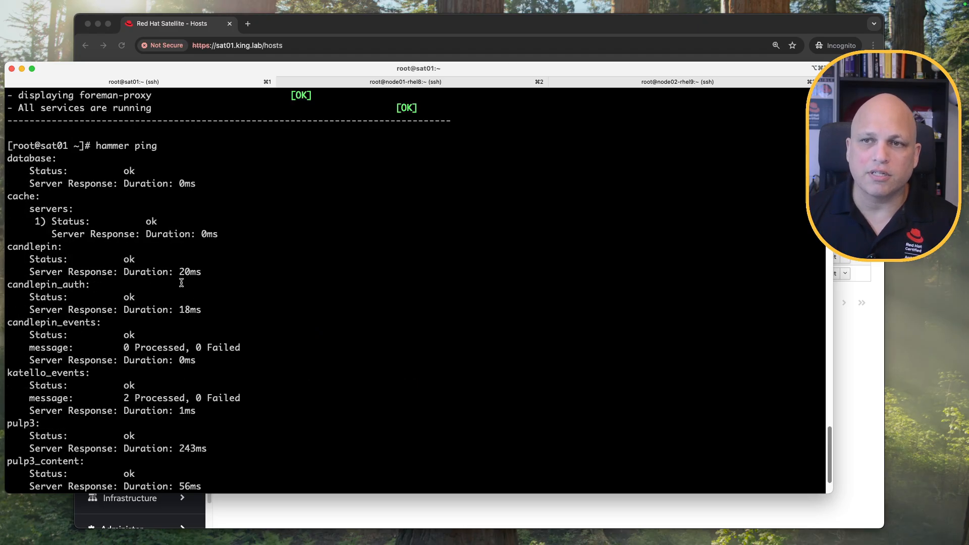
scroll(181, 282, down, 5)
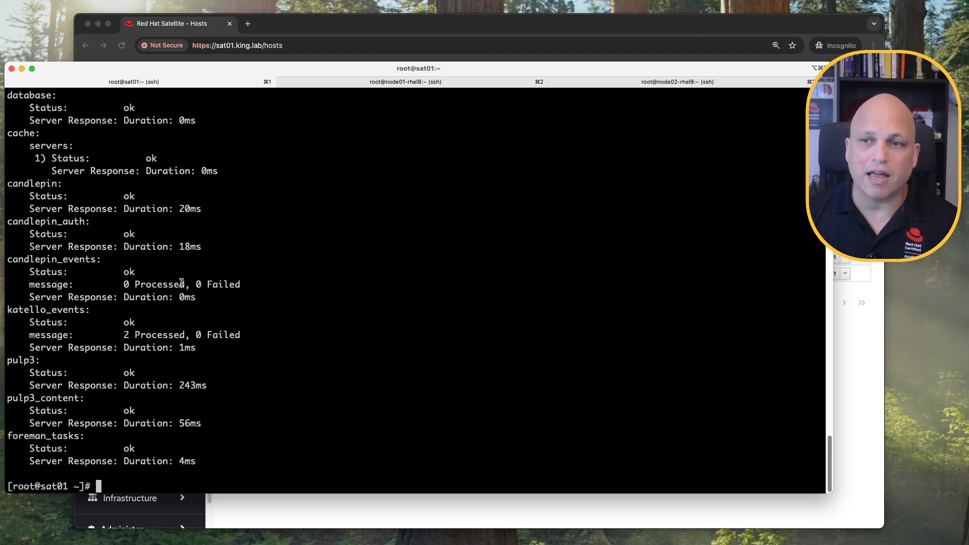
click(428, 82)
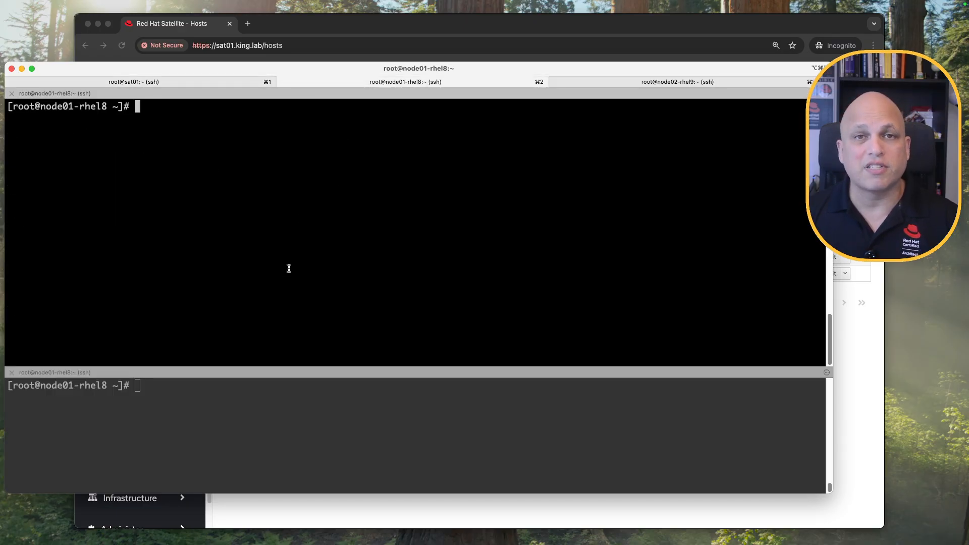
Review the node01-rhel8 and node02-rhel9 terminal prompts, then bring back the Satellite Hosts page.
double_click(94, 106)
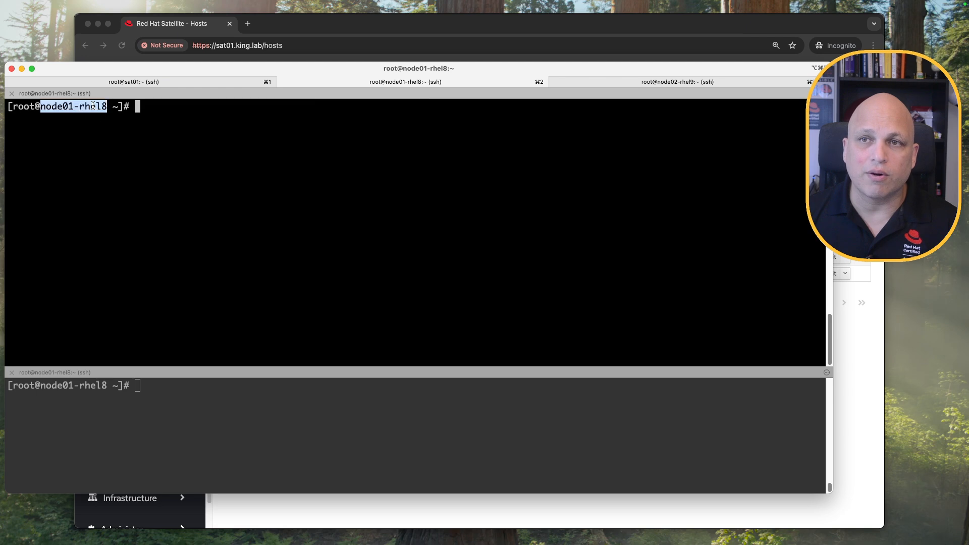
click(657, 84)
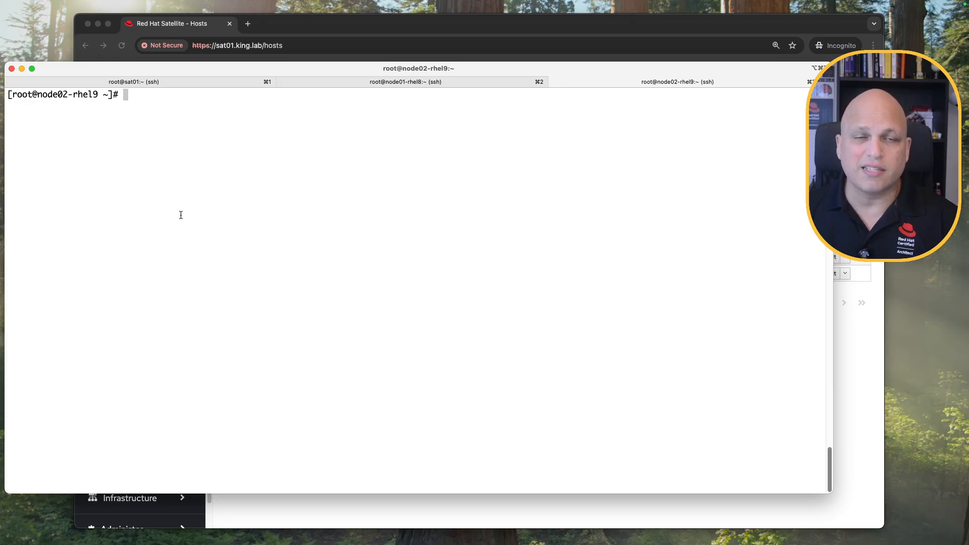
drag(115, 90, 12, 95)
click(442, 83)
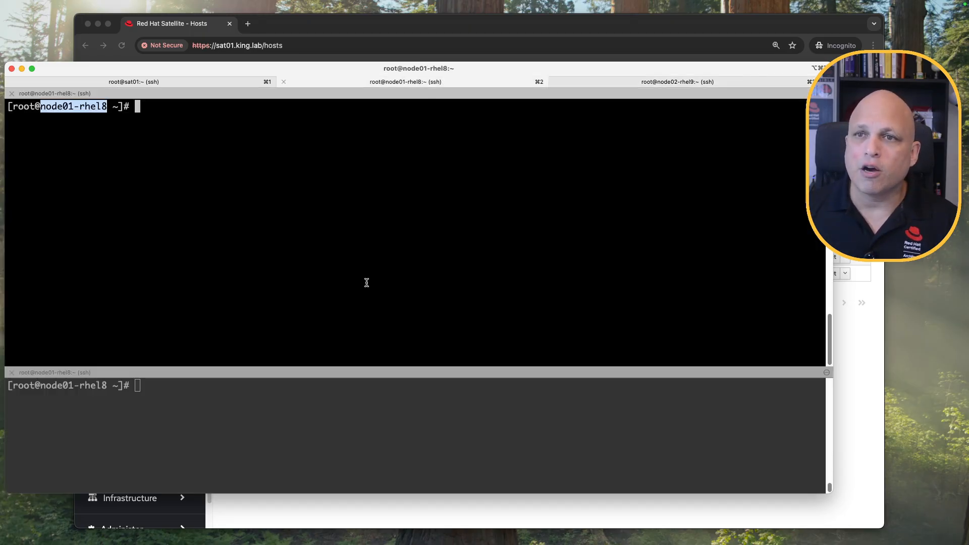
click(359, 303)
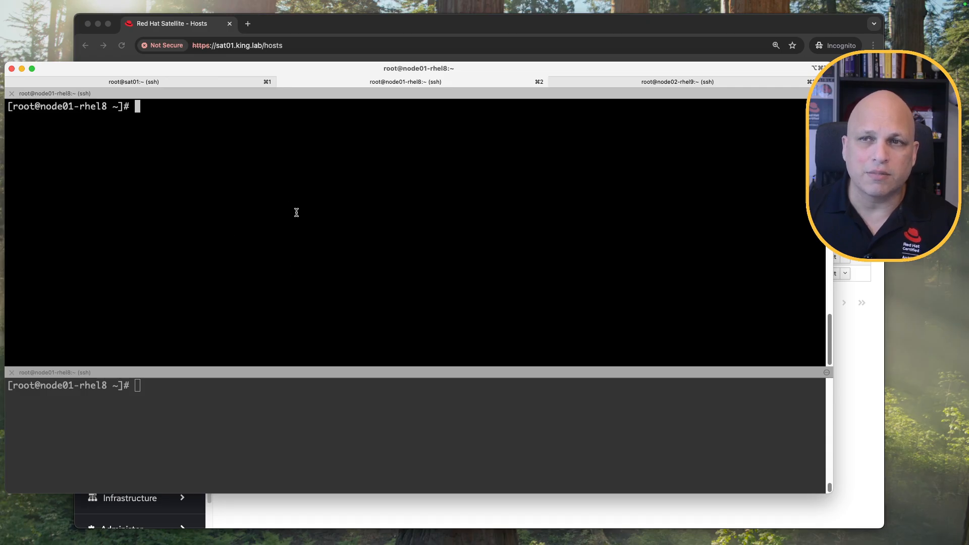
drag(131, 107, 8, 106)
click(128, 164)
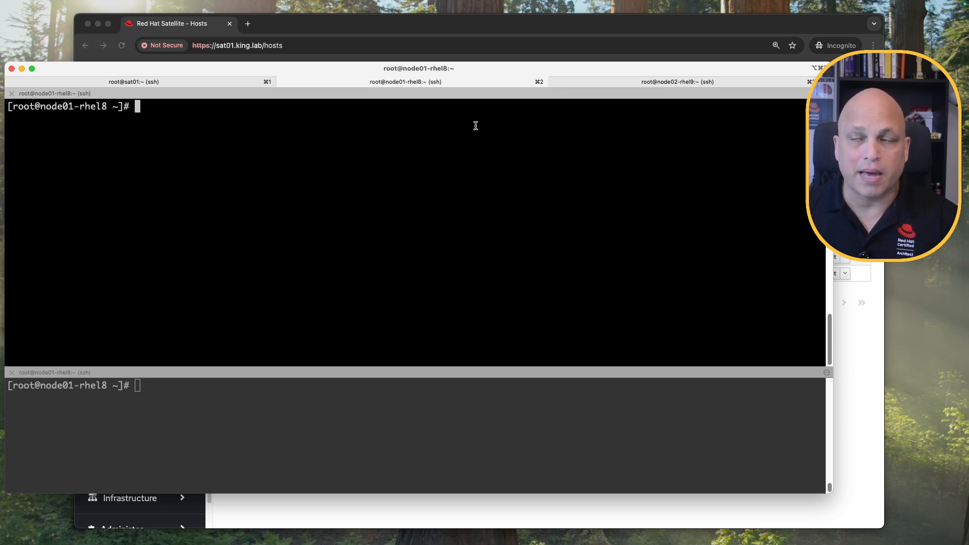
click(619, 80)
click(144, 252)
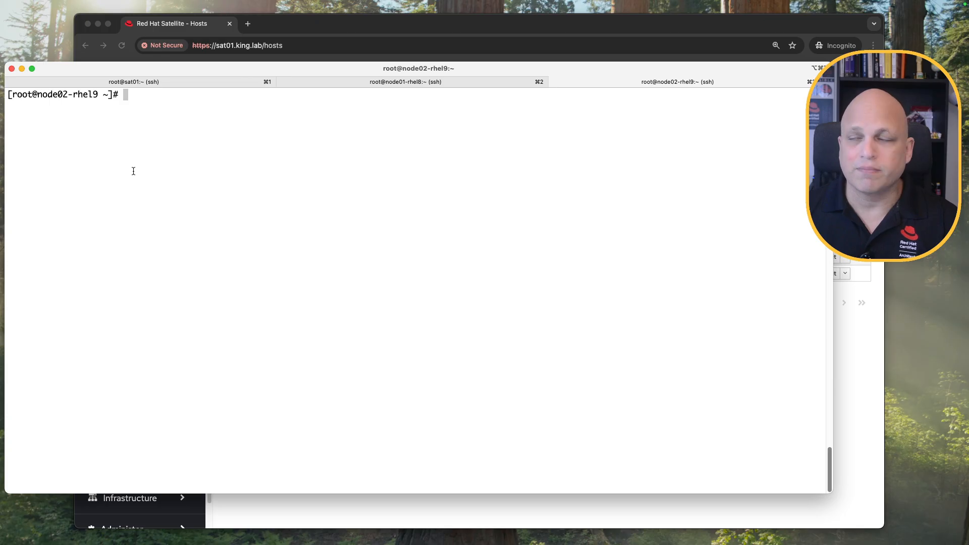
click(482, 29)
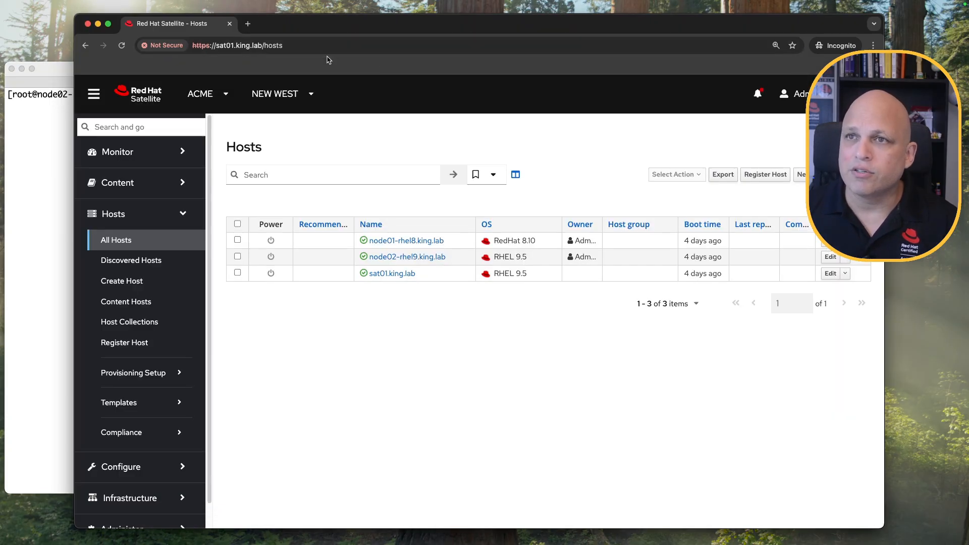
In a new tab, go to docs.redhat.com and open the Red Hat Satellite documentation.
click(247, 24)
text(docs)
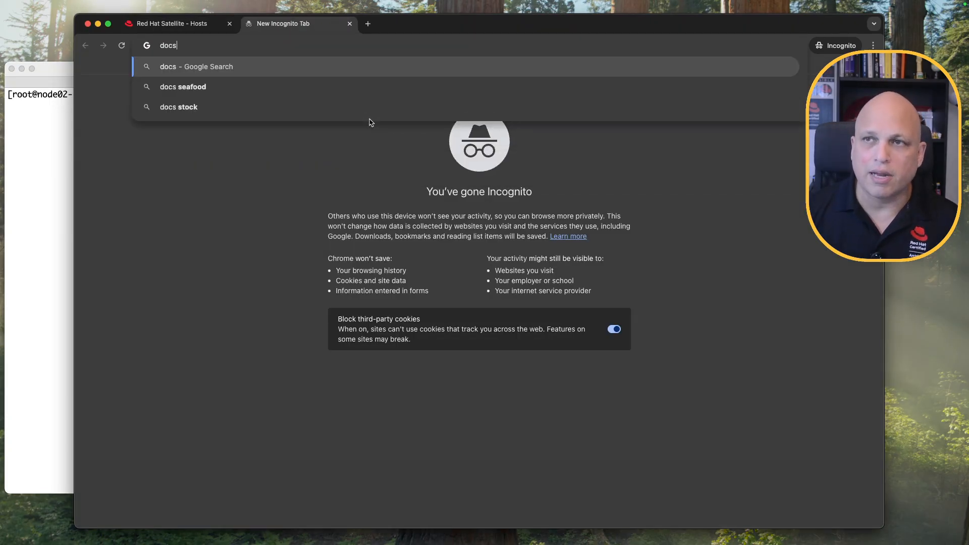
text(.redhat.com)
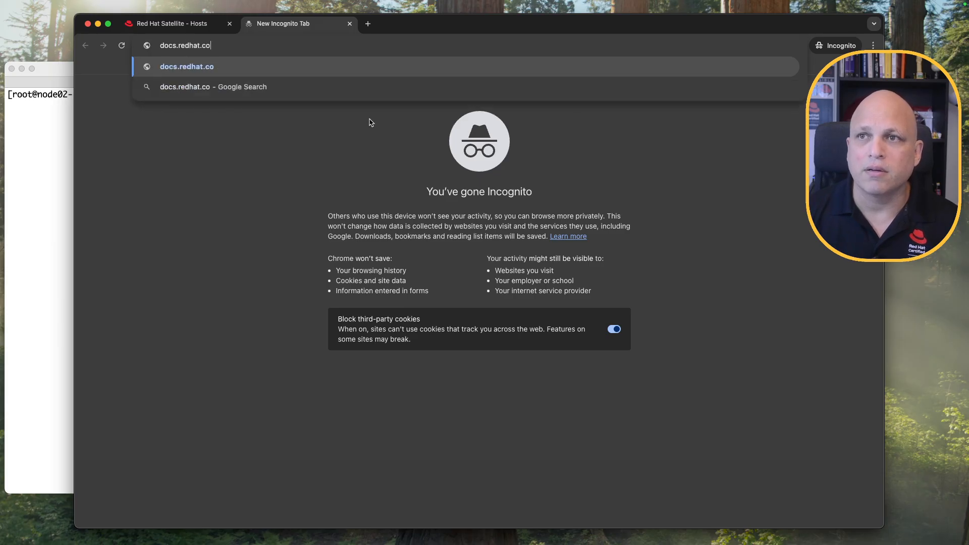
key(Return)
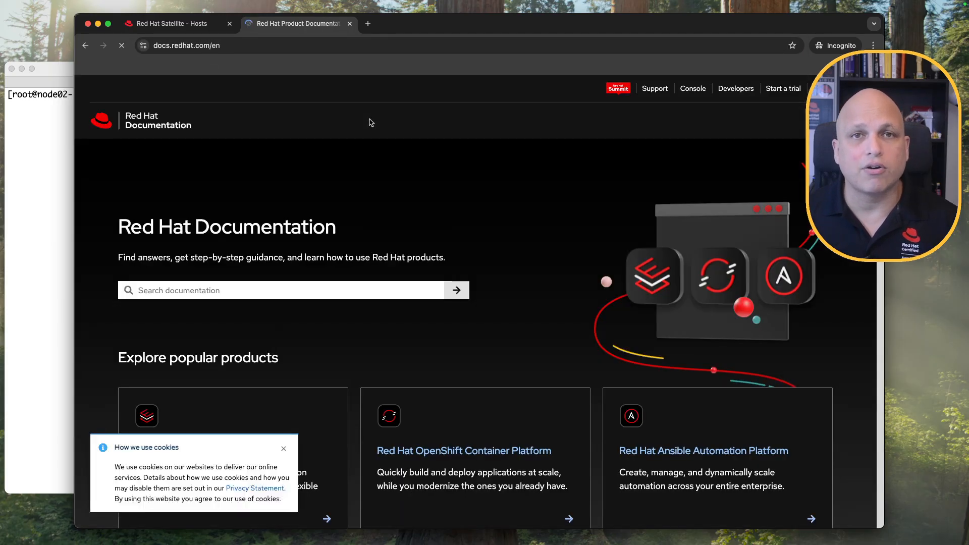
click(284, 449)
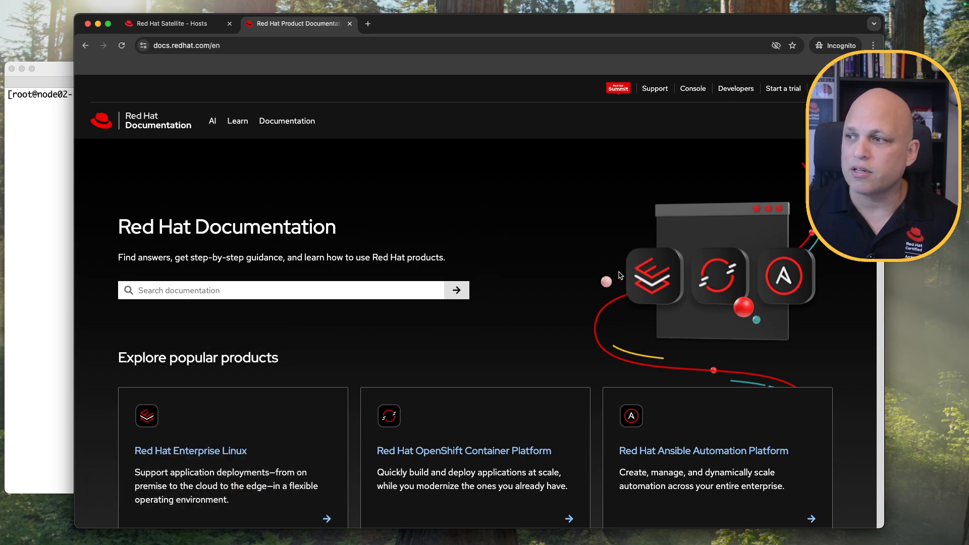
scroll(621, 278, down, 6)
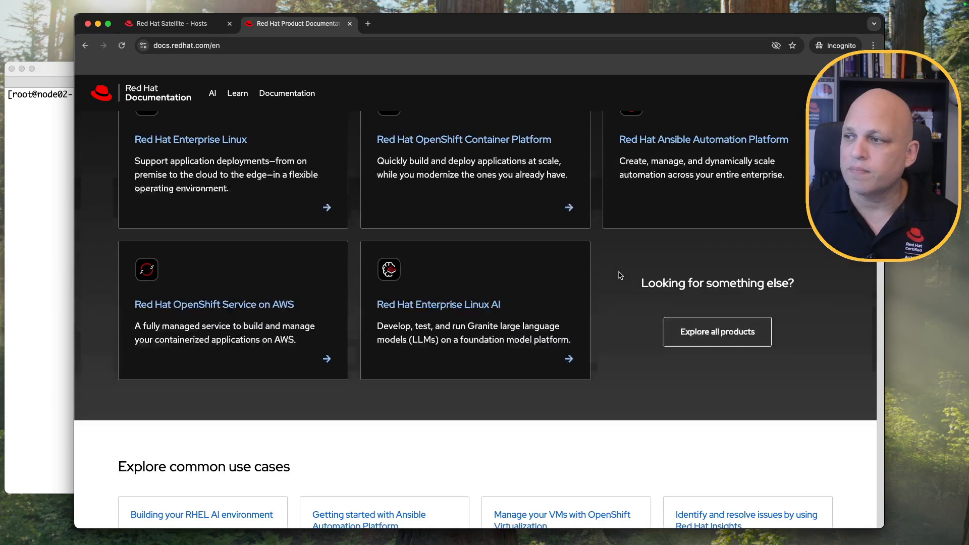
click(729, 337)
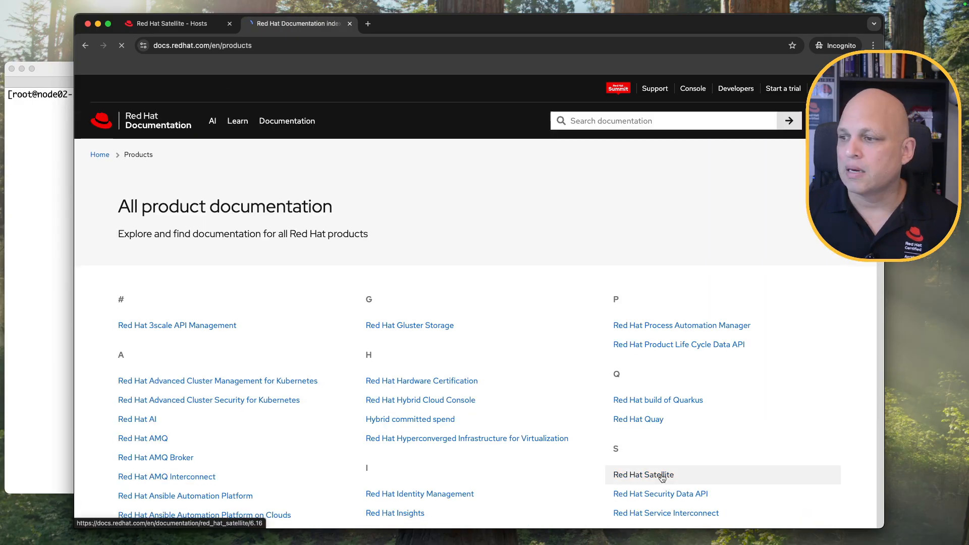
click(661, 472)
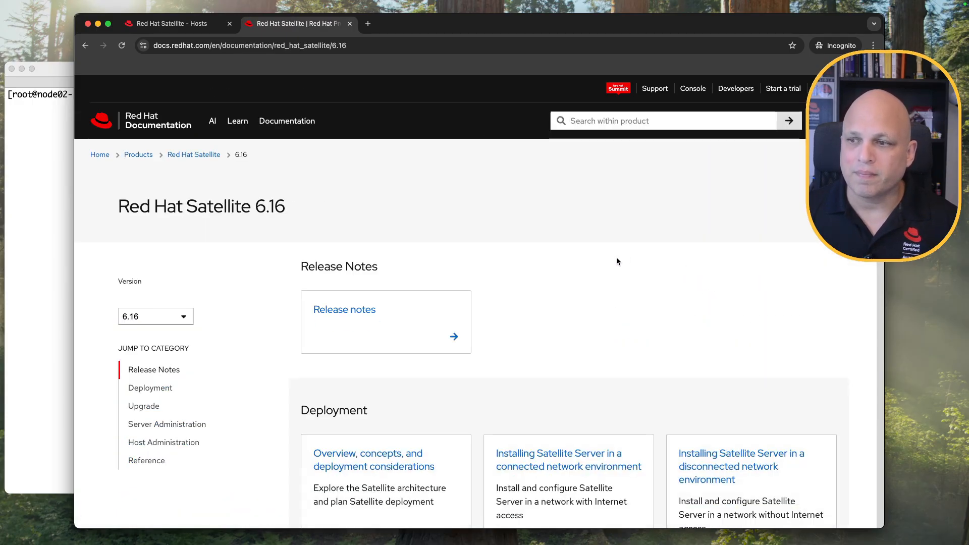
Find 'scap', open the Managing security compliance guide, and view it as Single-page.
key(super+f)
text(scap)
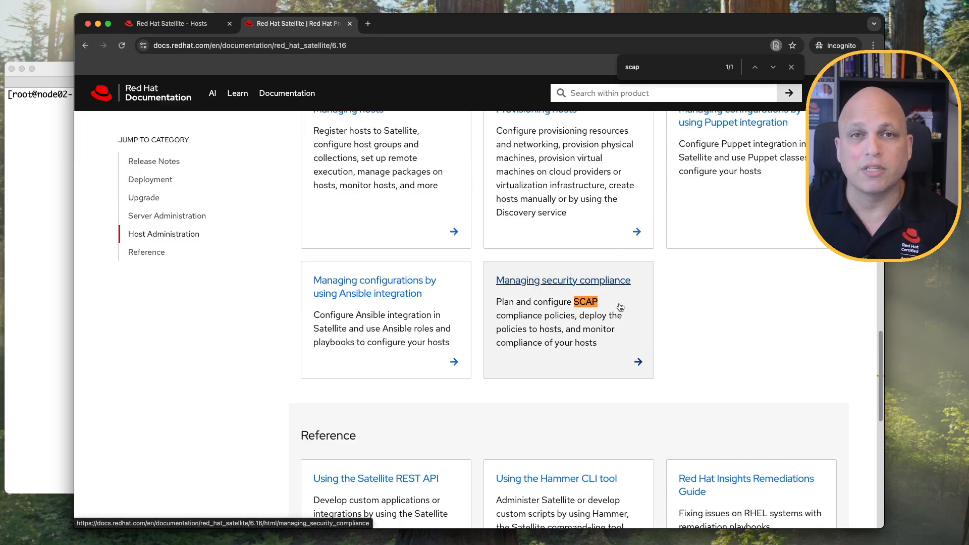
super+click(573, 284)
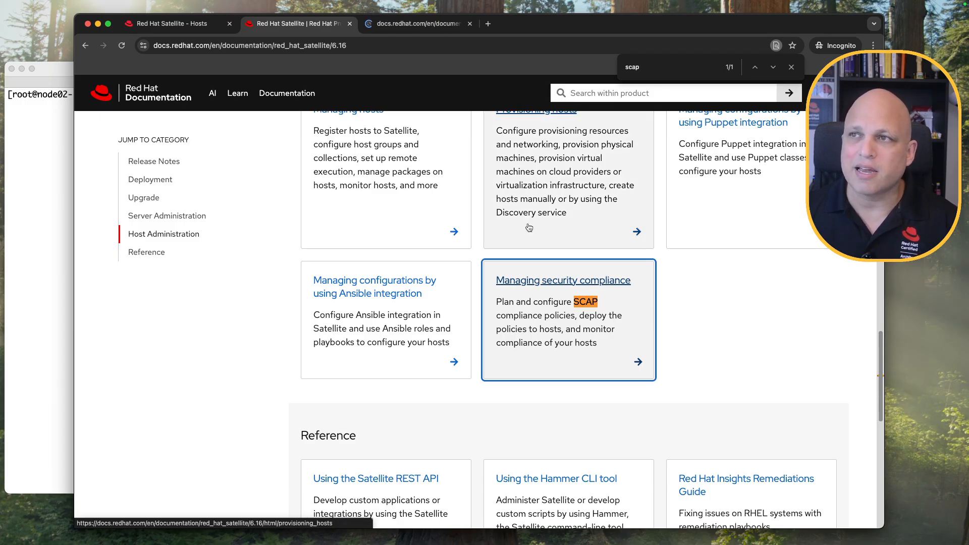
click(350, 24)
click(770, 214)
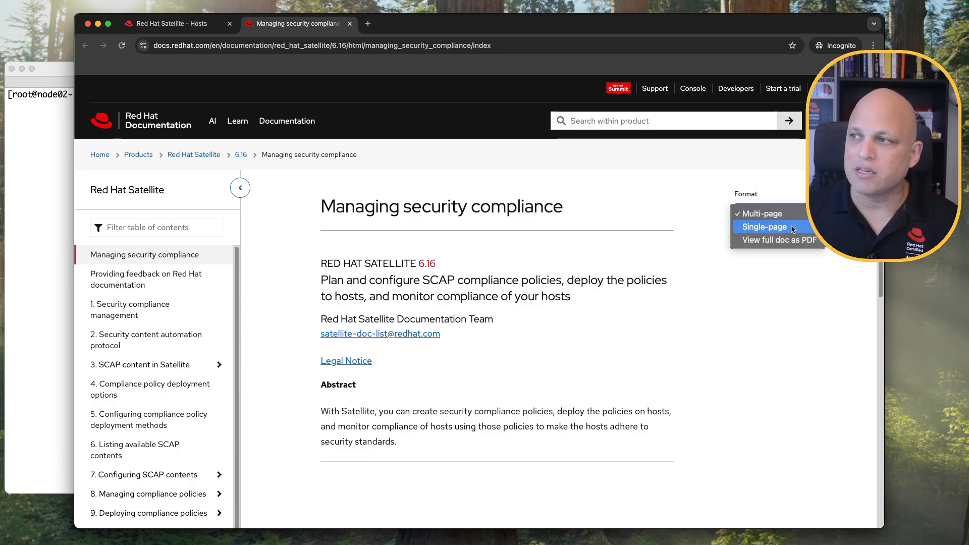
click(792, 228)
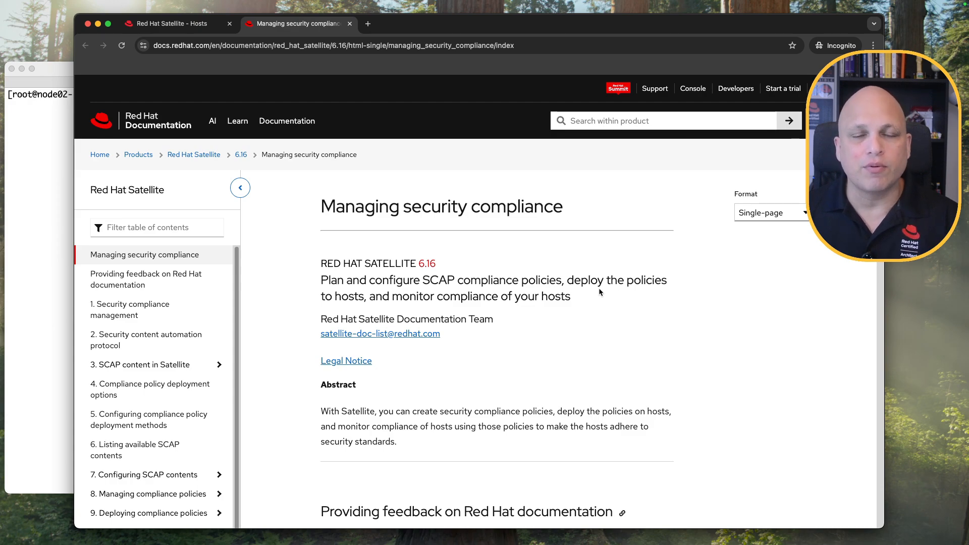
Scroll past Table 2.1 and section 3.1 Supported SCAP versions to Chapter 4 deployment options.
scroll(599, 287, down, 7)
scroll(599, 287, down, 6)
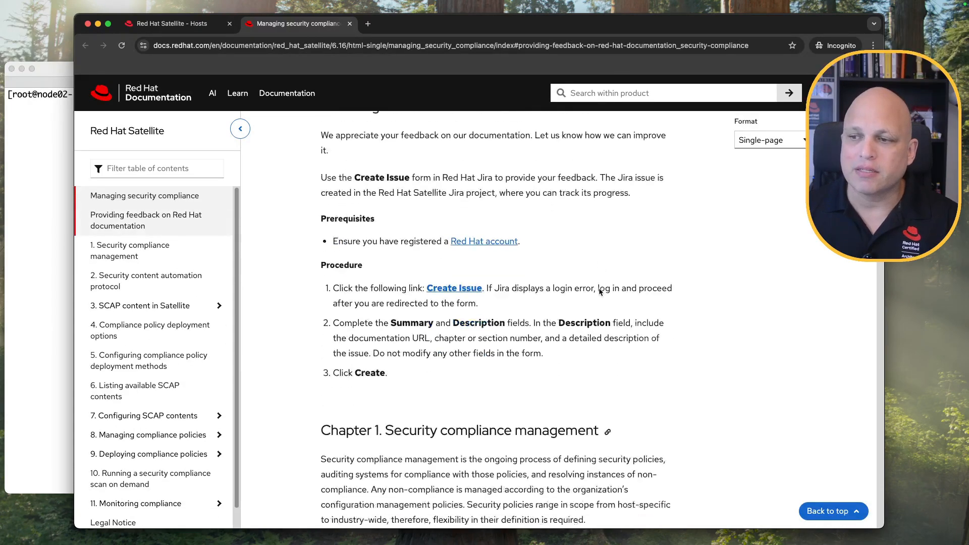
scroll(600, 290, down, 3)
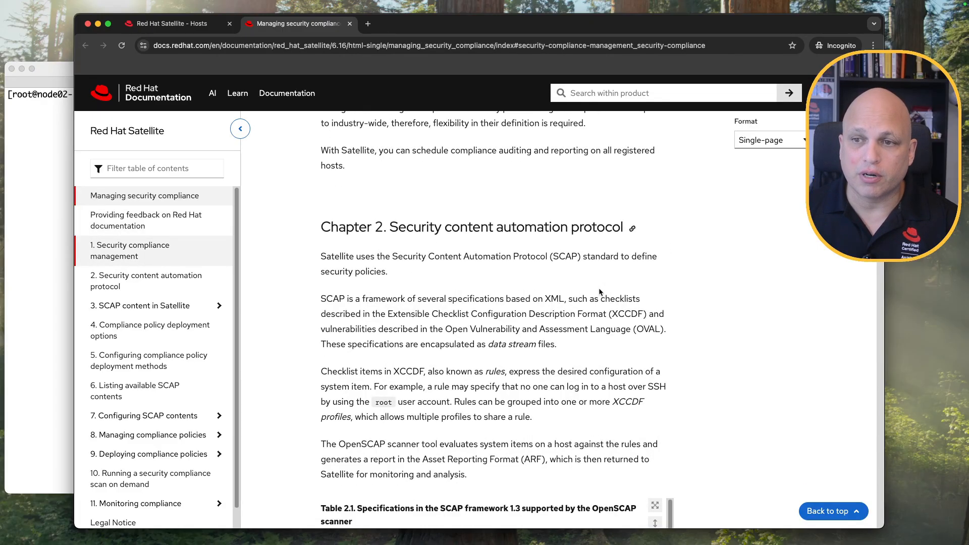
scroll(600, 292, down, 8)
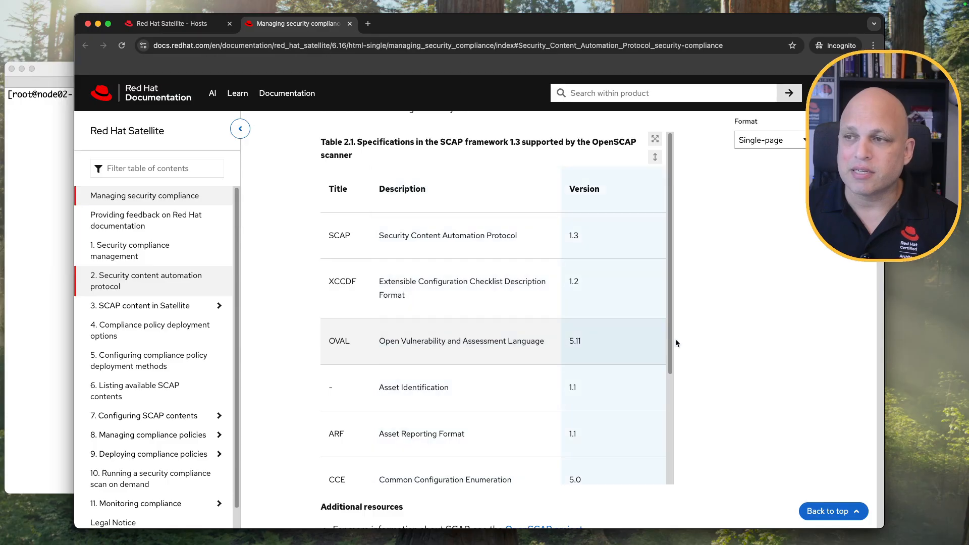
scroll(503, 308, down, 4)
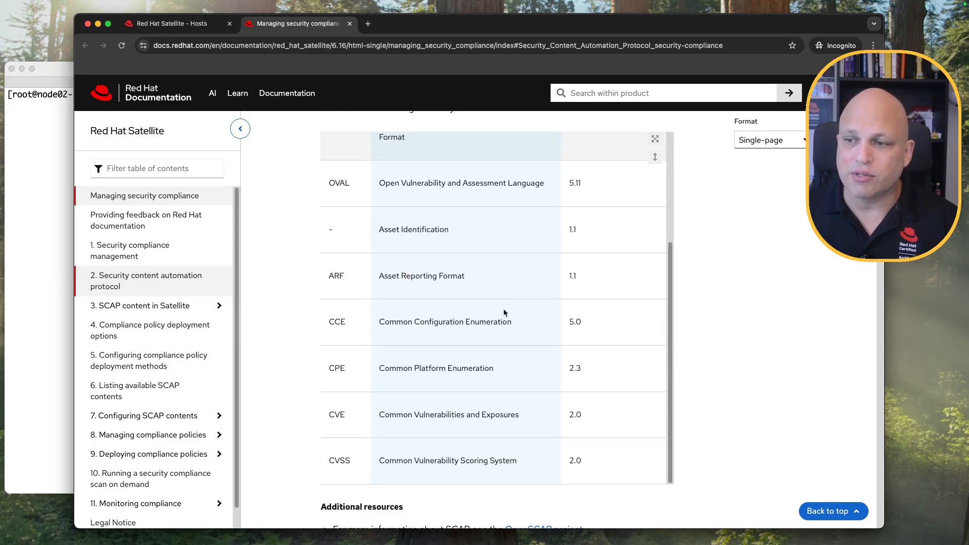
scroll(510, 312, down, 10)
scroll(589, 315, down, 4)
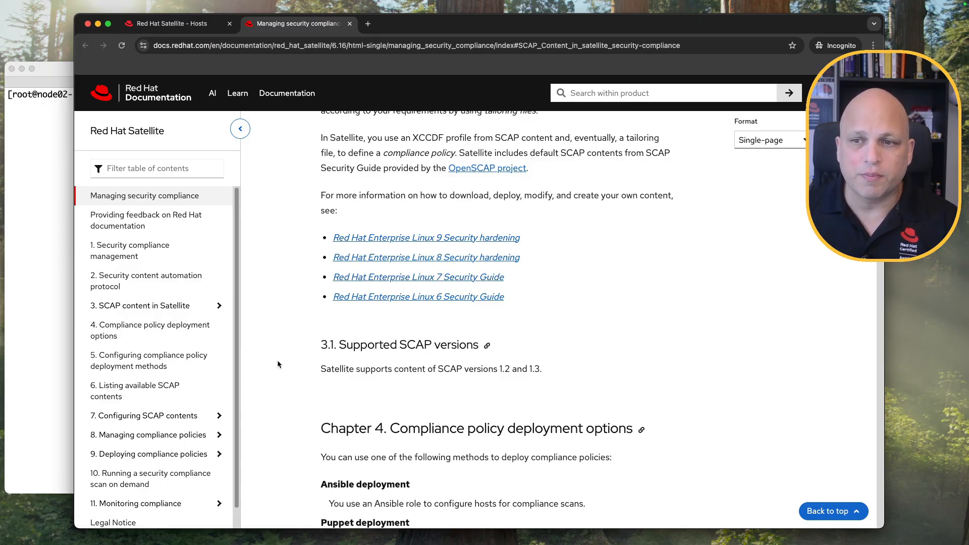
click(170, 330)
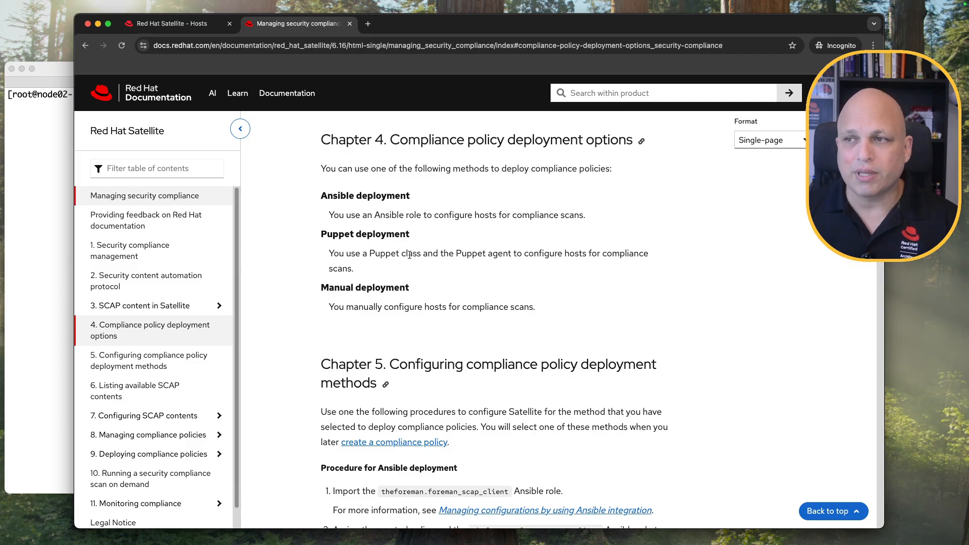
Highlight the Ansible, Puppet and Manual deployment headings, then return to the Satellite Hosts tab.
drag(322, 196, 411, 205)
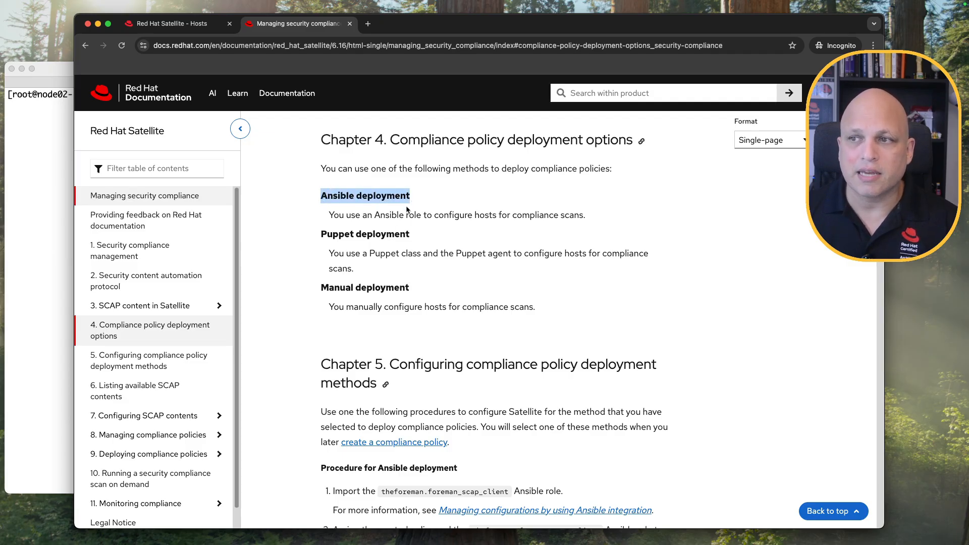
drag(327, 234, 395, 235)
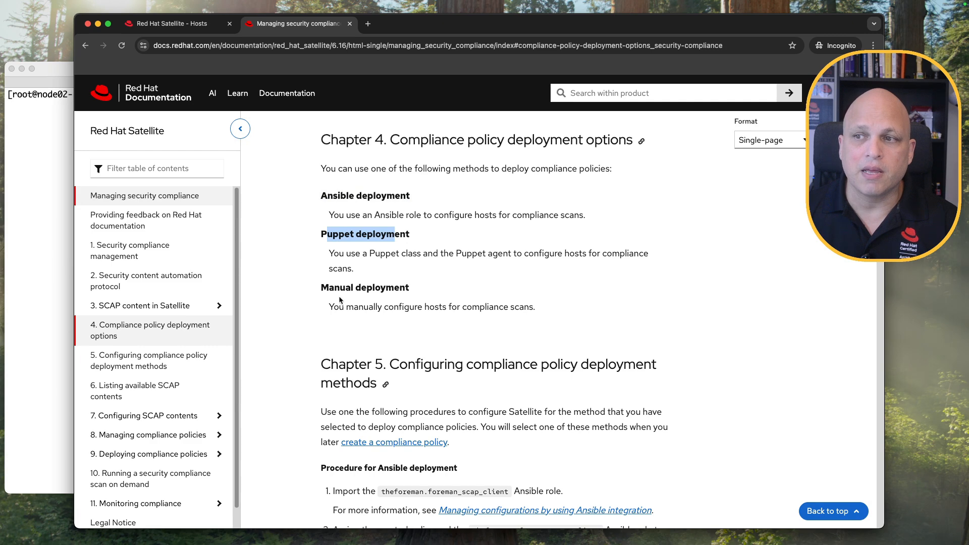
drag(320, 292, 412, 291)
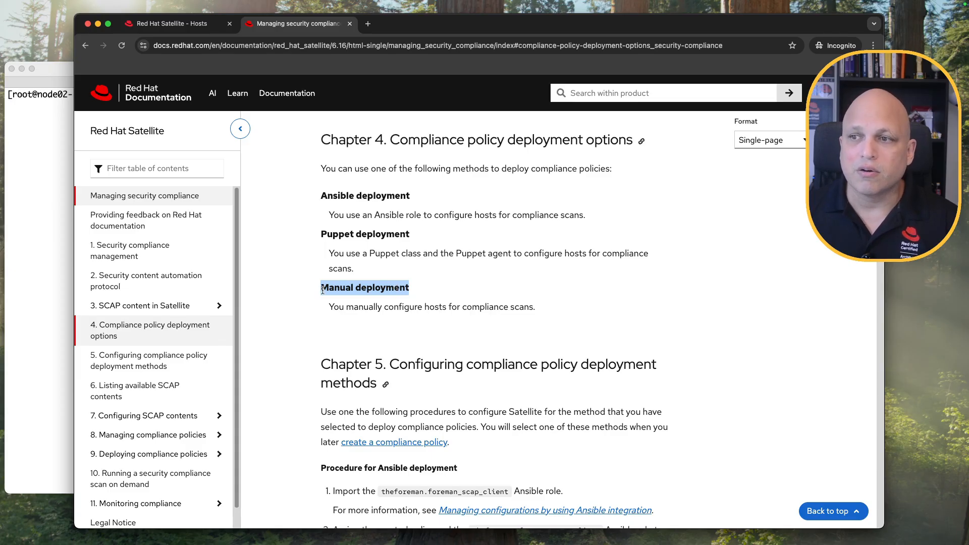
drag(322, 195, 411, 201)
drag(325, 236, 425, 242)
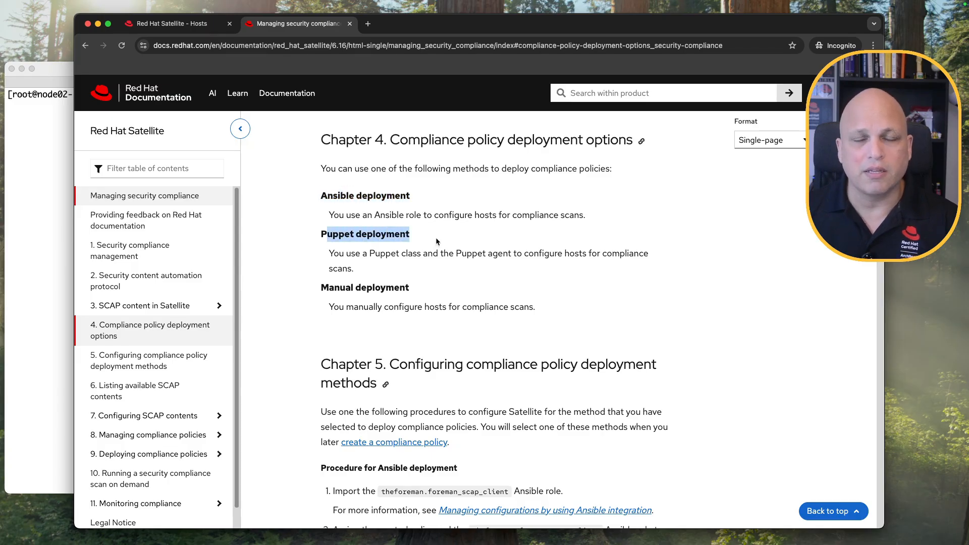
click(466, 235)
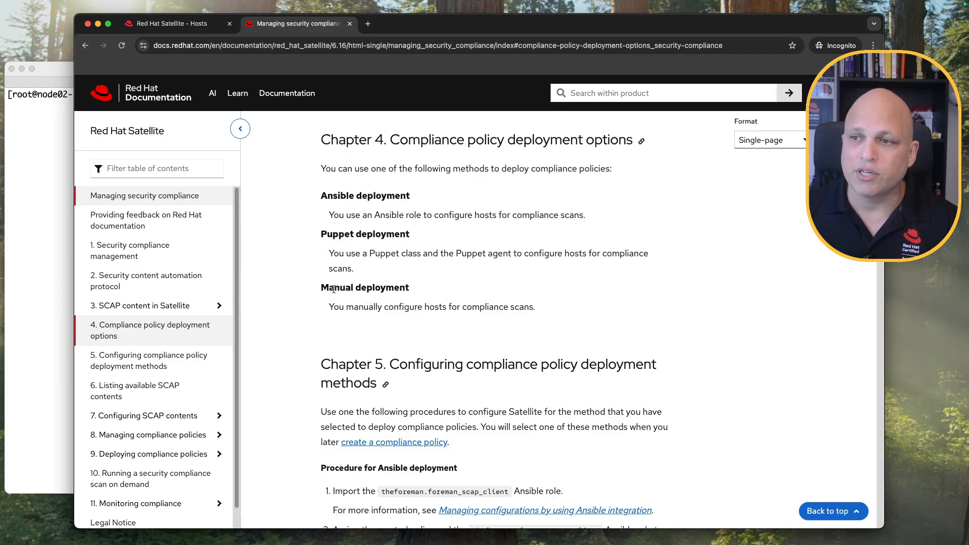
drag(327, 198, 400, 198)
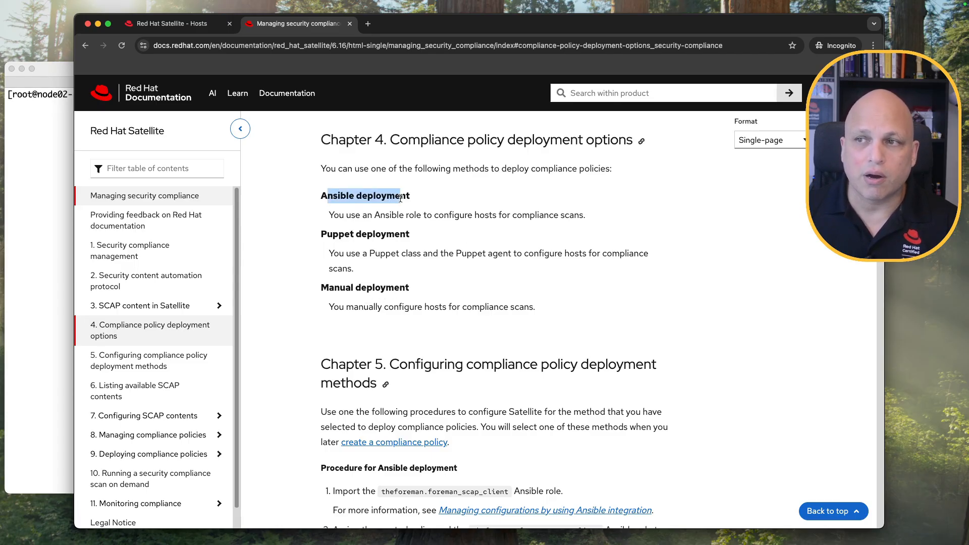
drag(331, 234, 403, 234)
drag(335, 288, 403, 302)
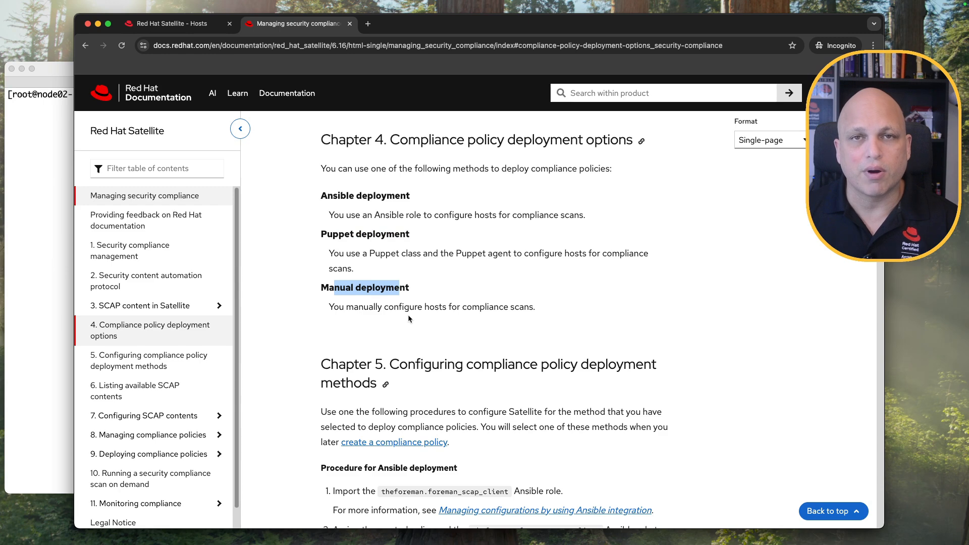
click(580, 294)
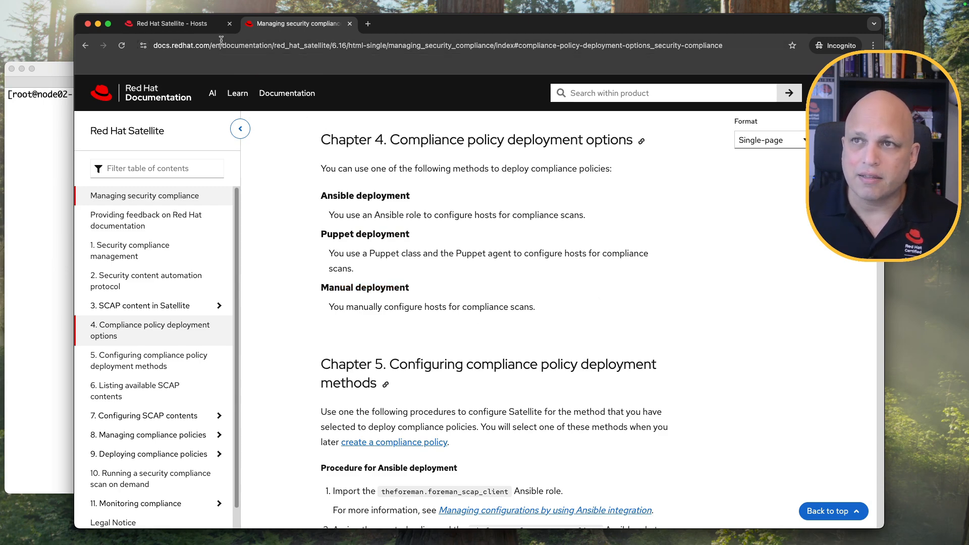
click(201, 25)
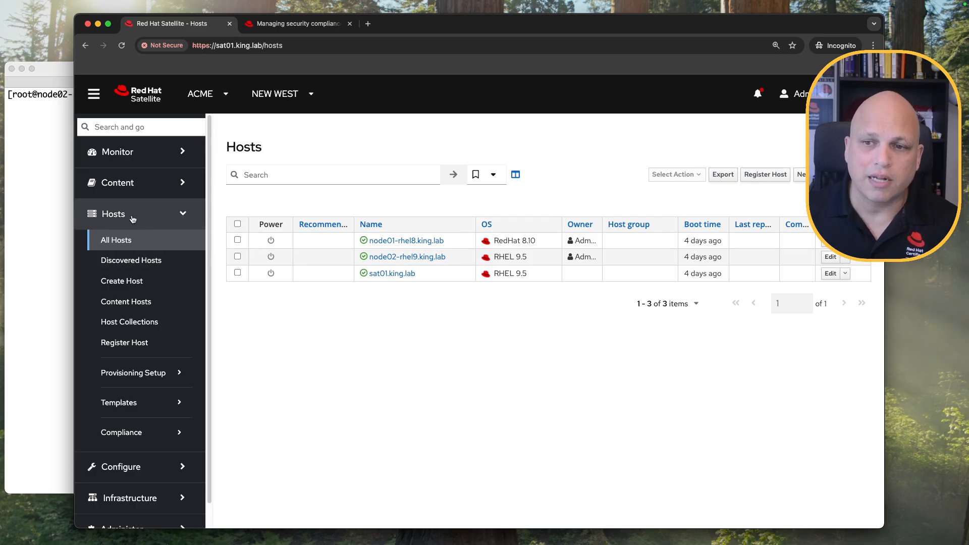
Open Hosts > Compliance > SCAP contents and cancel the New SCAP Content form.
click(148, 434)
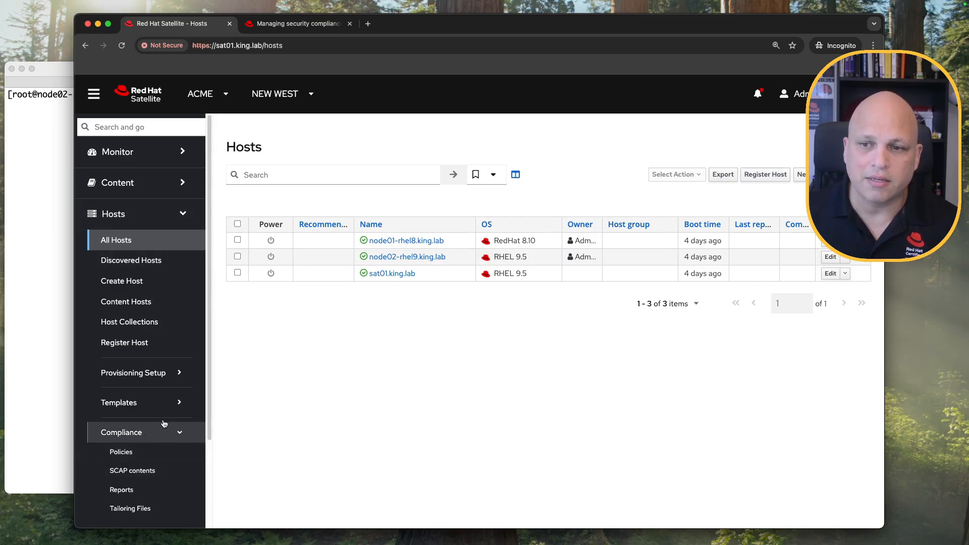
scroll(151, 383, down, 3)
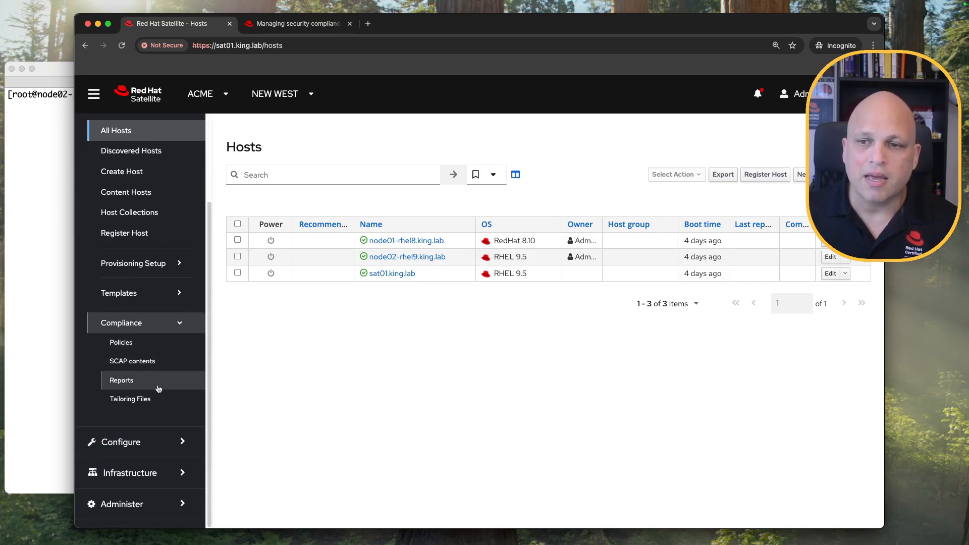
click(146, 362)
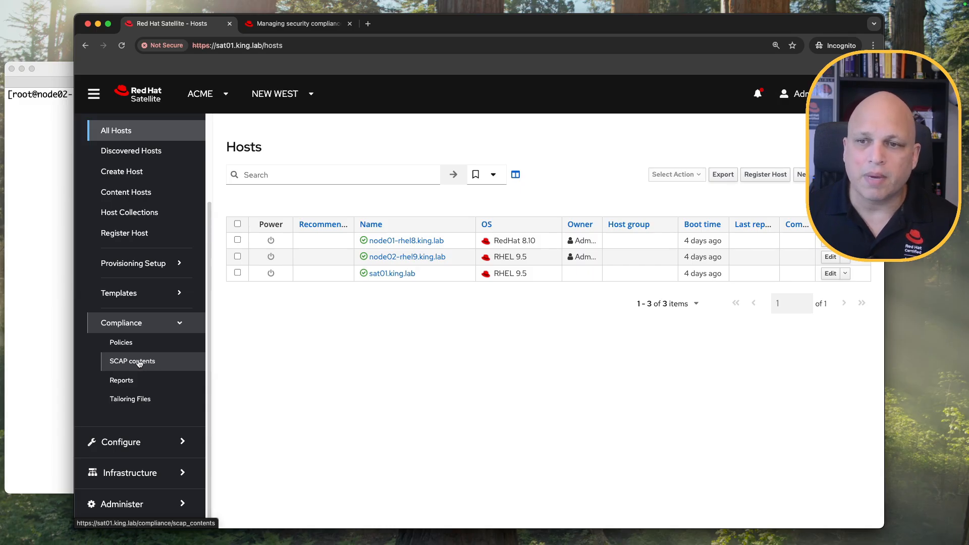
scroll(181, 403, down, 3)
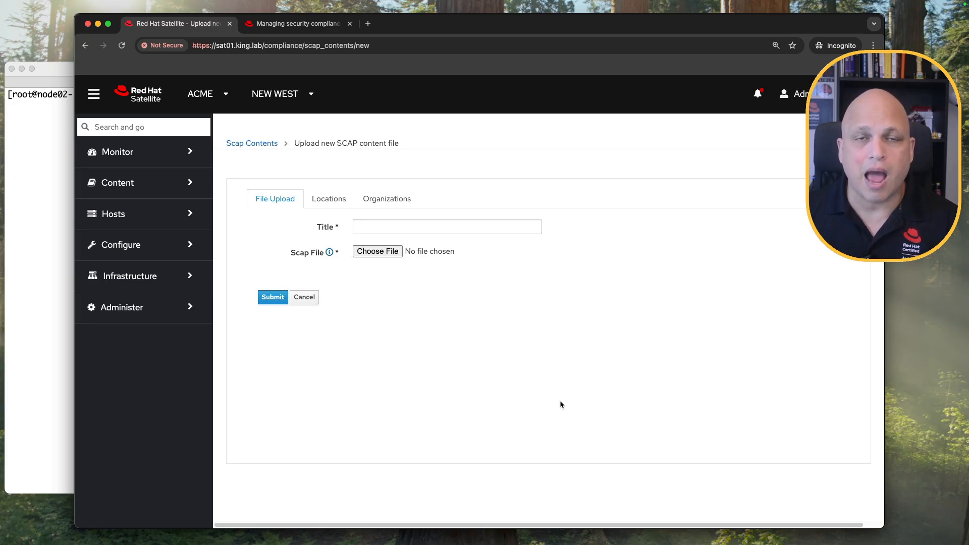
click(308, 298)
On sat01, clear the screen and run find /usr/share/xml/scap/ssg/content/ to list data-stream files.
click(52, 186)
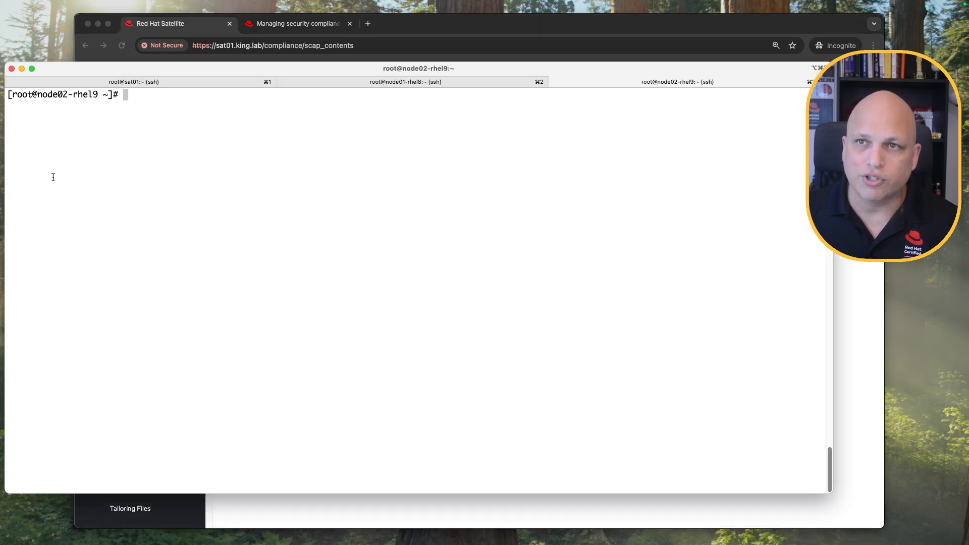
key(super+1)
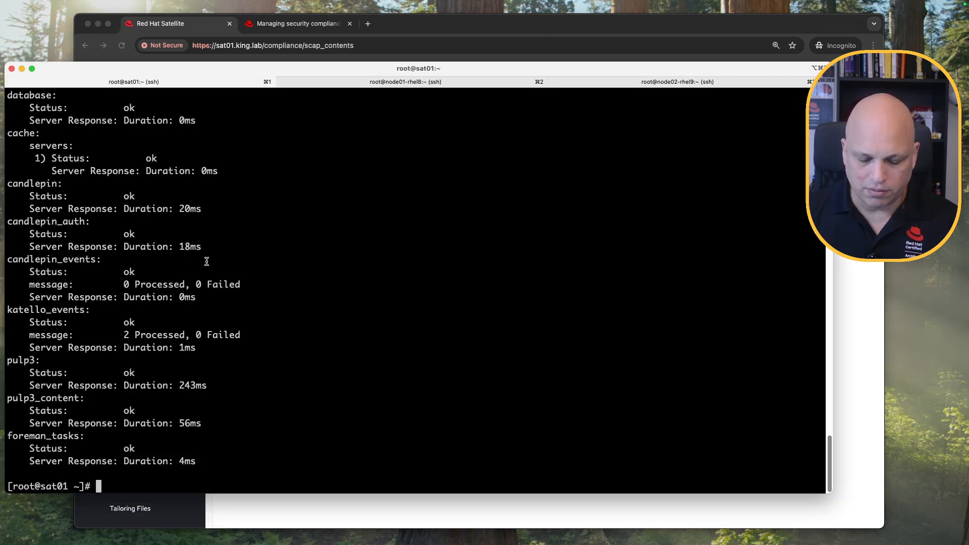
key(ctrl+l)
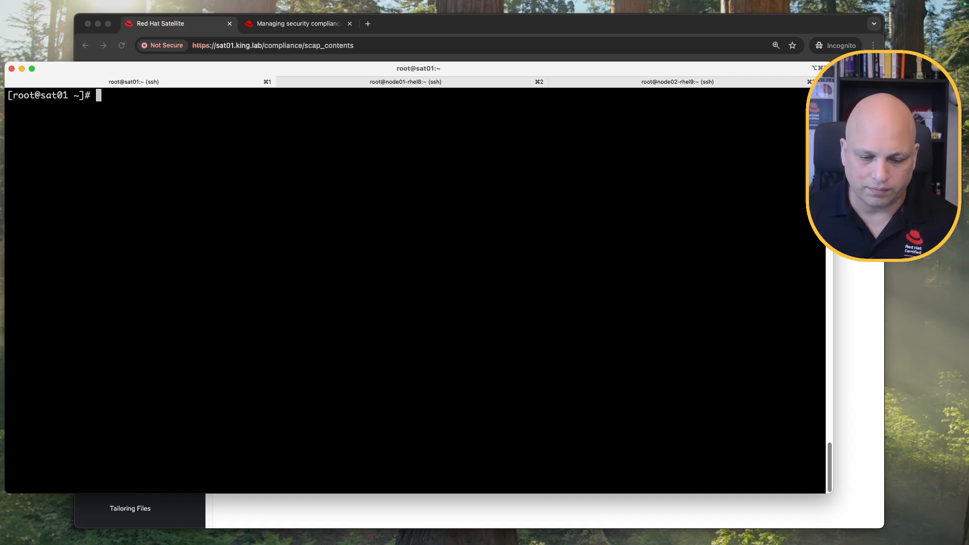
key(super+Tab)
key(super+Tab)
text(# find /usr/share/xml/scap/ssg/content/)
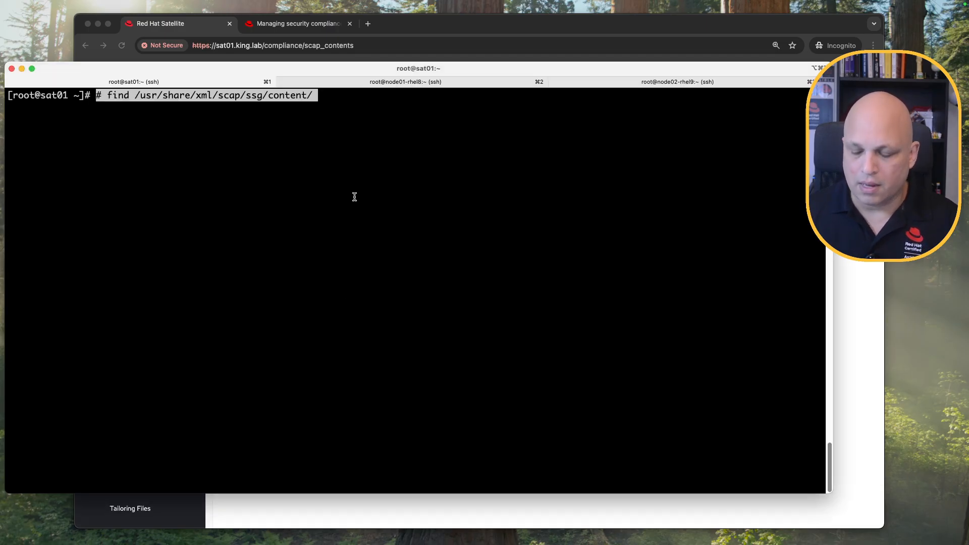
key(Return)
key(Up)
key(ctrl+a)
key(Delete)
key(Return)
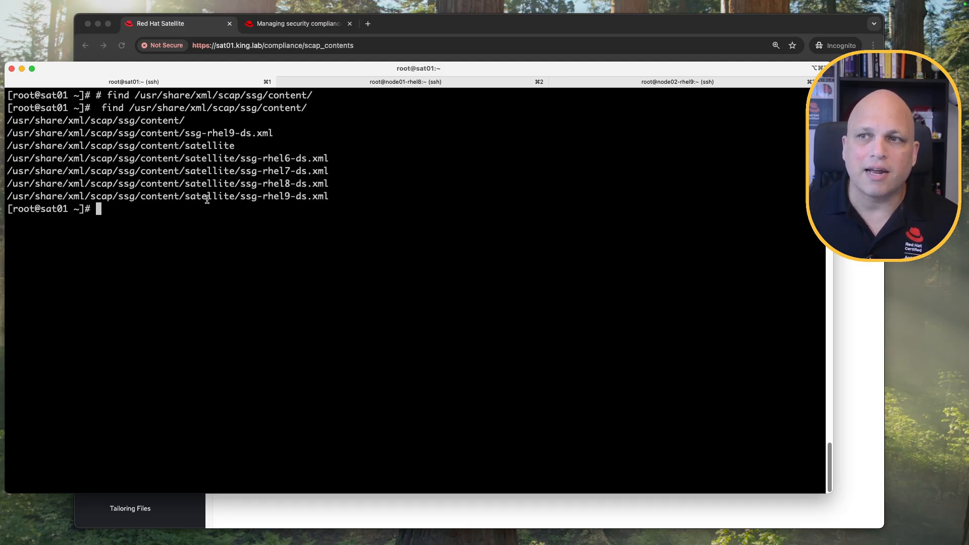
Point out the rhel6 and rhel7 data-stream files, then return to the Satellite SCAP Content page.
drag(245, 159, 331, 158)
drag(274, 171, 306, 199)
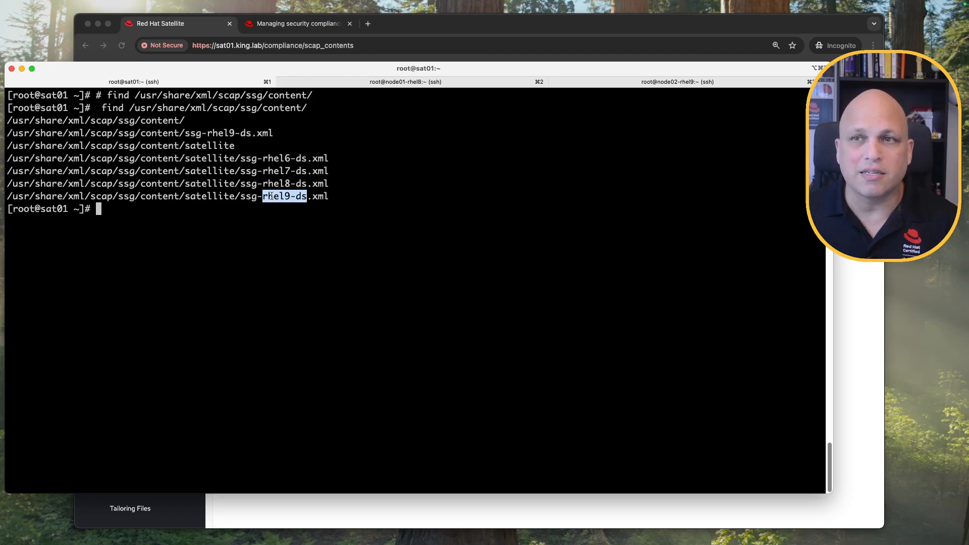
click(436, 28)
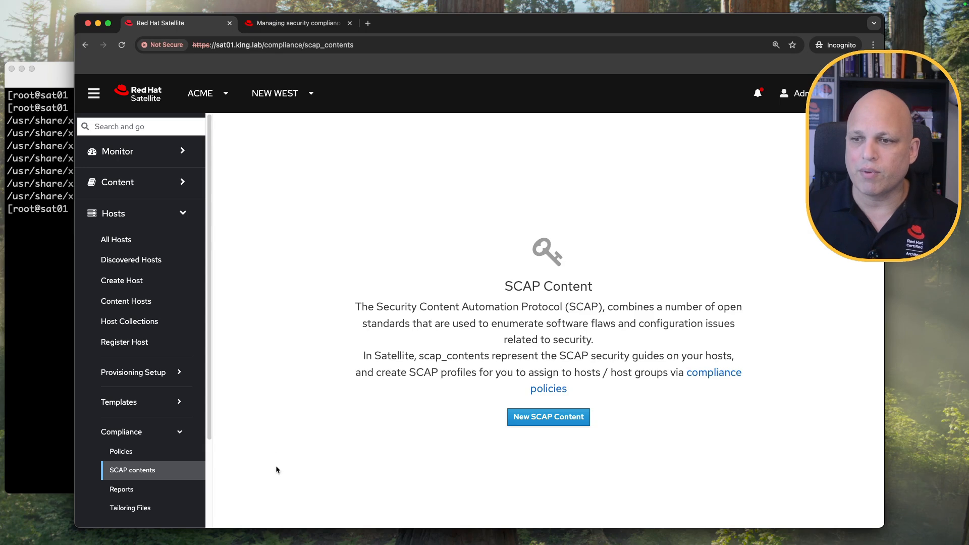
Run 'hammer scap-content bulk-upload --type default' to upload the rhel6–rhel9 default SCAP contents.
key(super+Tab)
text(hammer scap-content bulk-upload --type default)
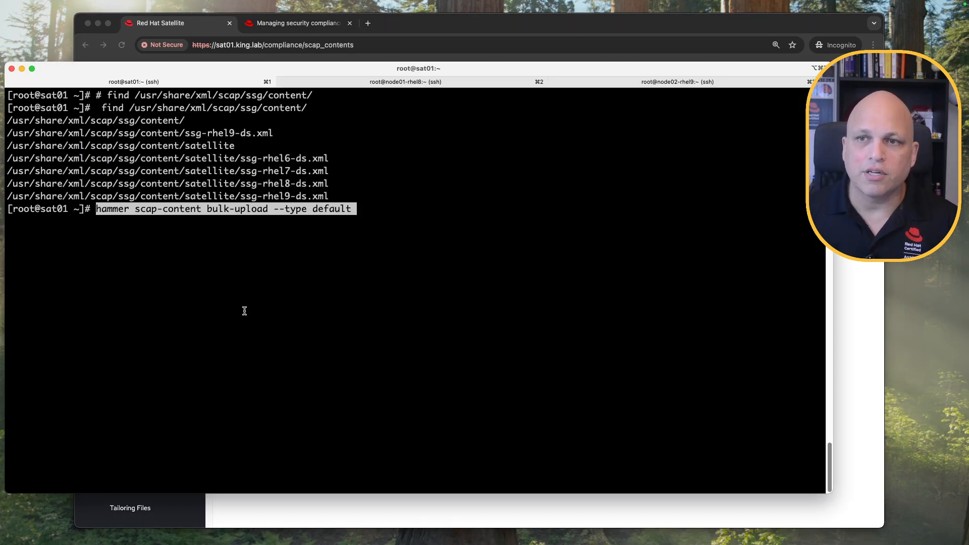
key(Return)
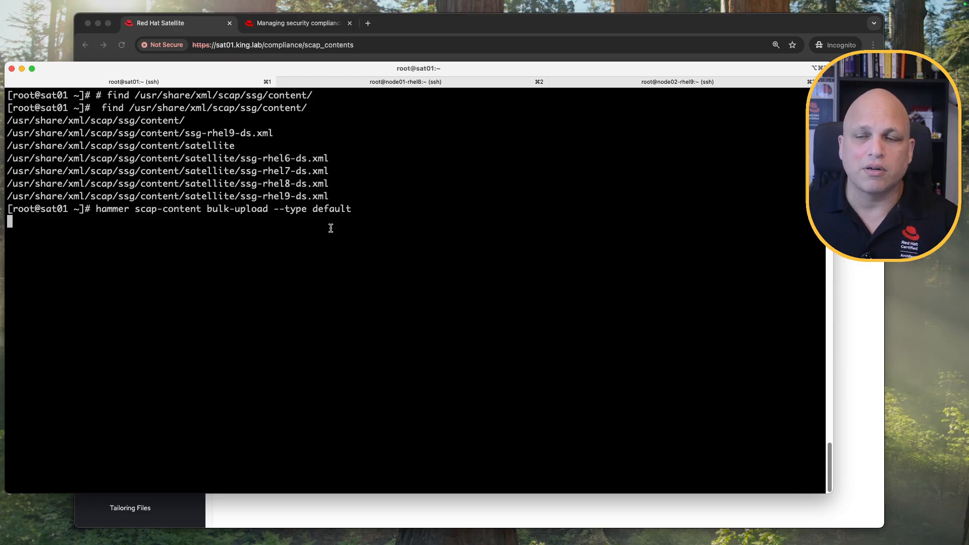
drag(328, 197, 7, 158)
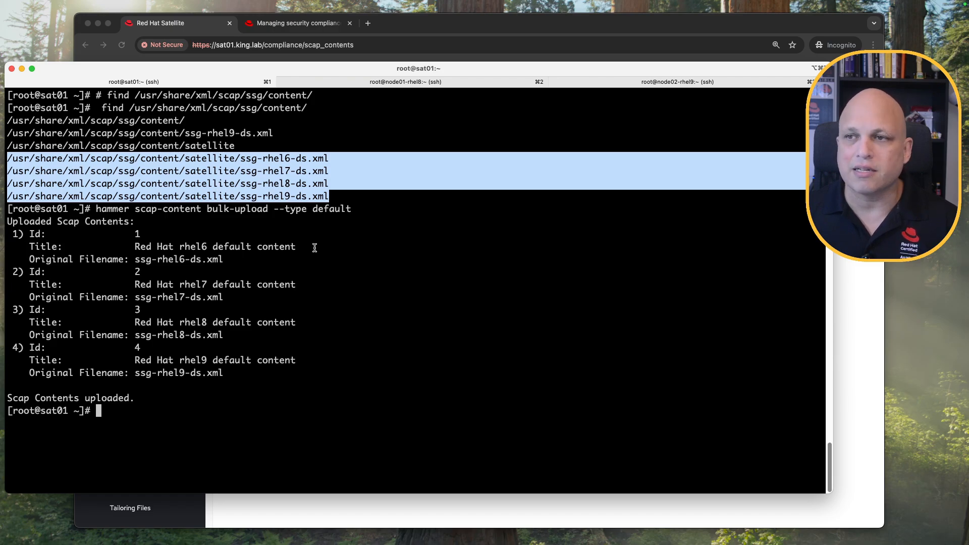
click(299, 233)
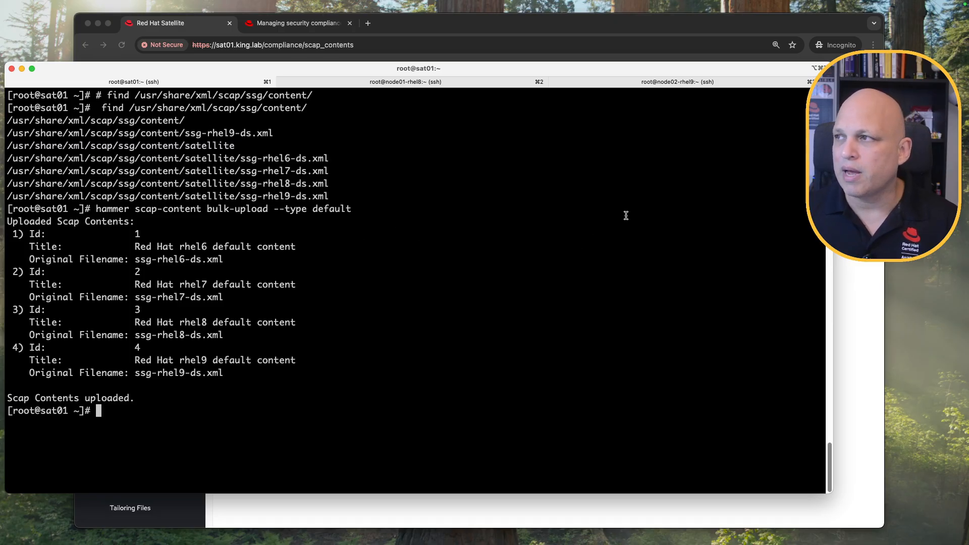
click(709, 23)
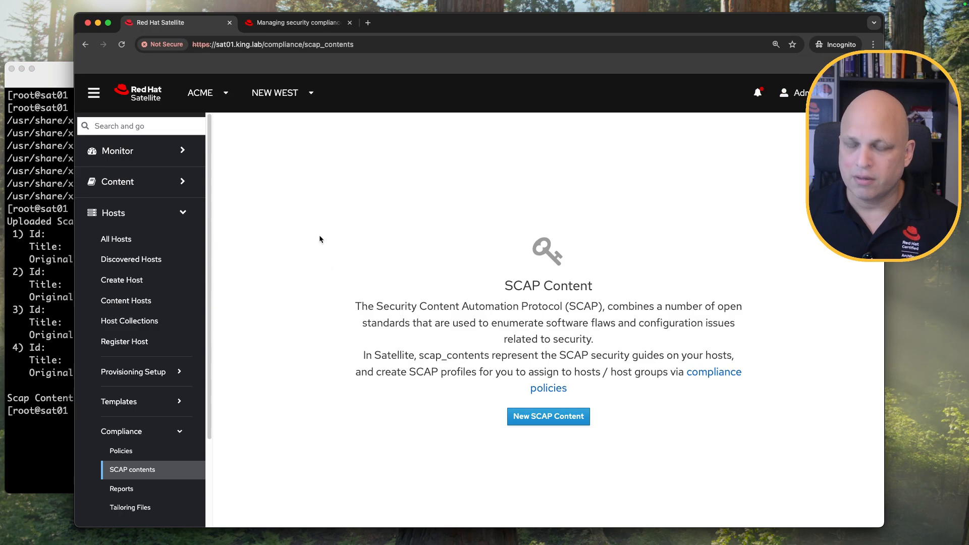
Reload SCAP contents to confirm the four rhel6–rhel9 default entries, then return to the compliance guide.
key(super+r)
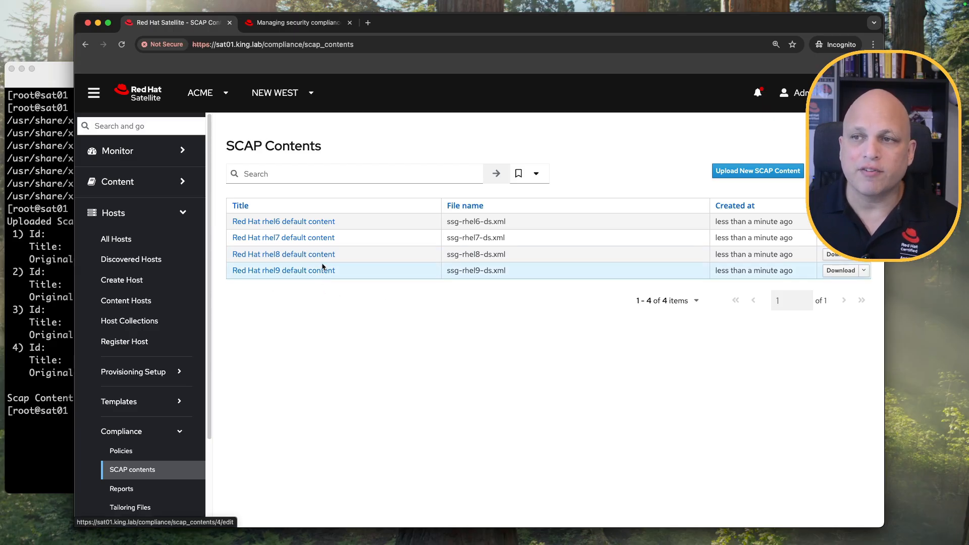
drag(343, 223, 281, 238)
drag(344, 257, 293, 272)
click(402, 344)
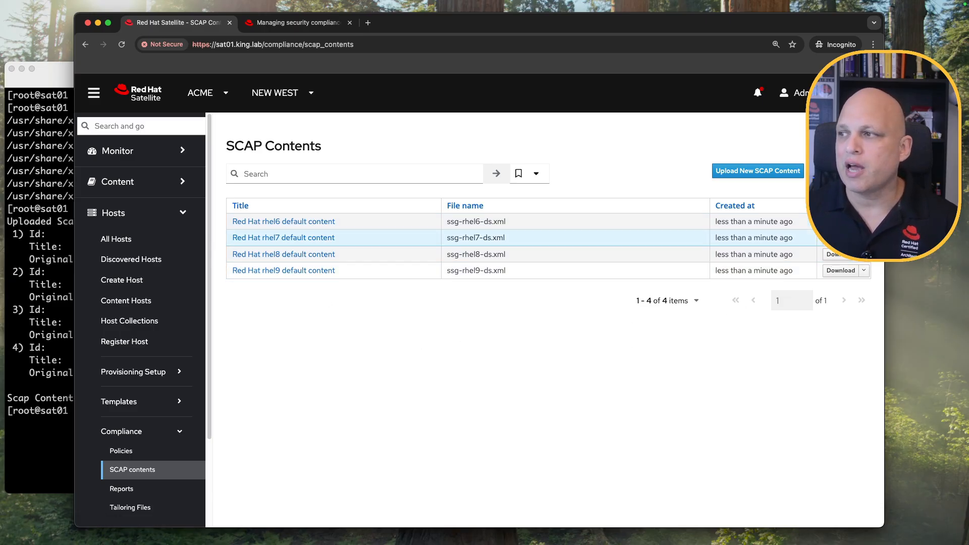
click(840, 221)
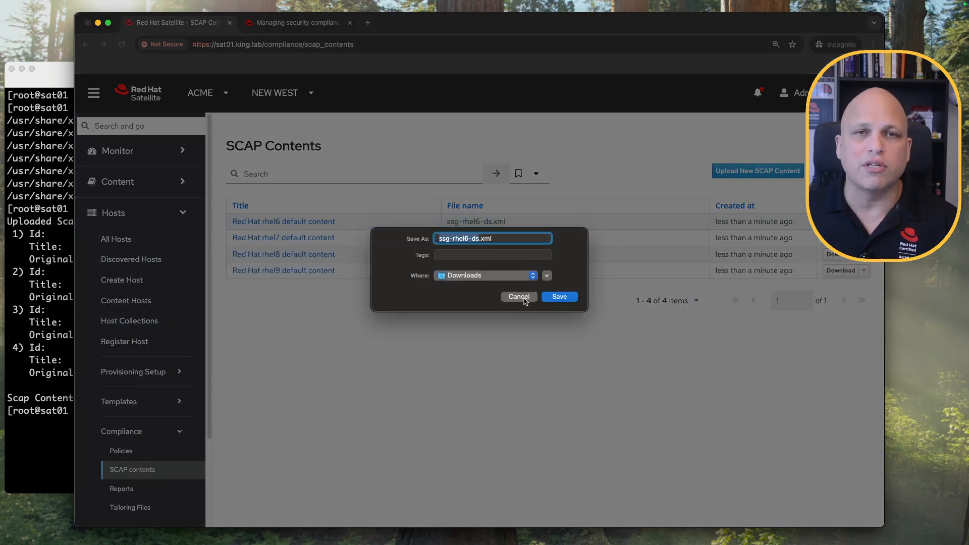
click(524, 301)
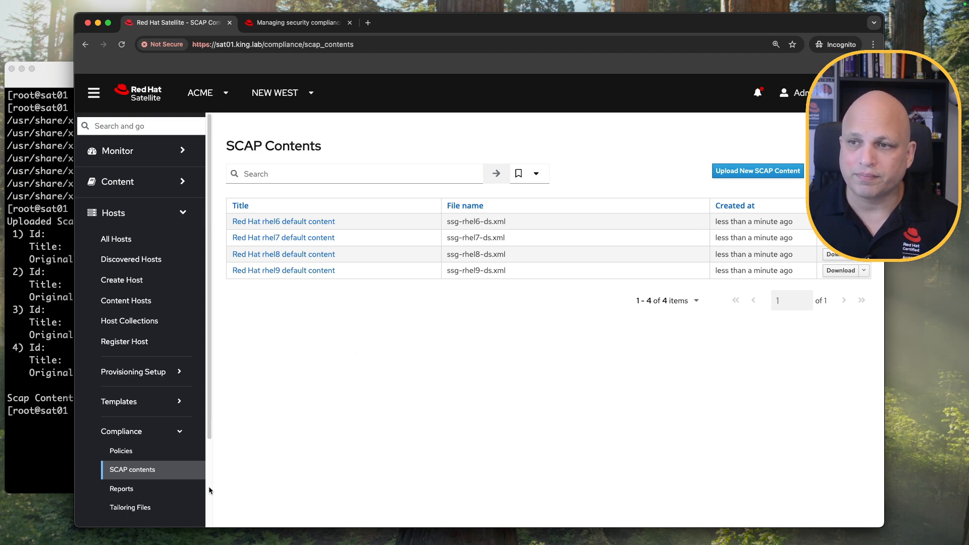
click(305, 25)
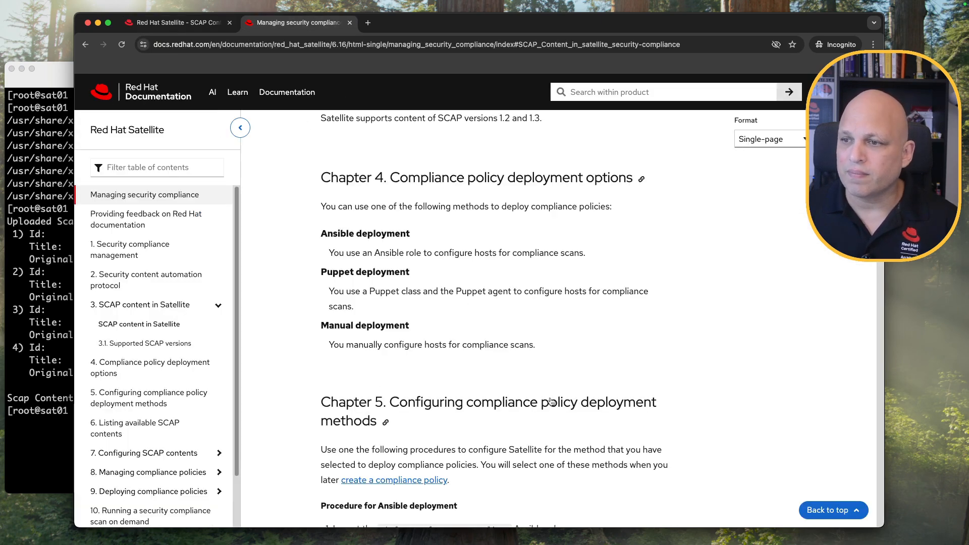
Scroll to Chapter 5's deployment procedures and open the 'How to set up OpenSCAP Policies using Manual Deployment option' article in a new tab.
scroll(432, 305, down, 5)
scroll(428, 300, down, 2)
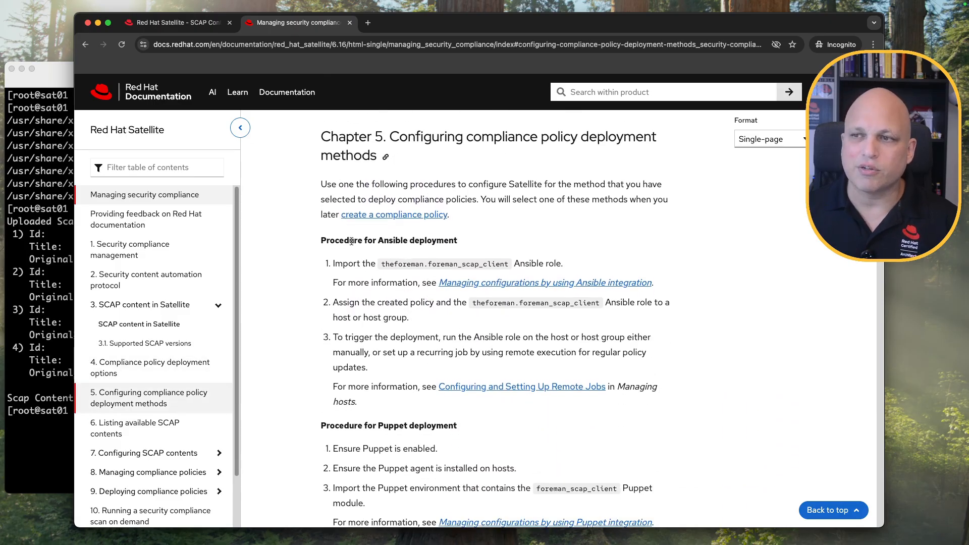
drag(339, 240, 449, 240)
scroll(434, 281, down, 3)
scroll(434, 281, down, 1)
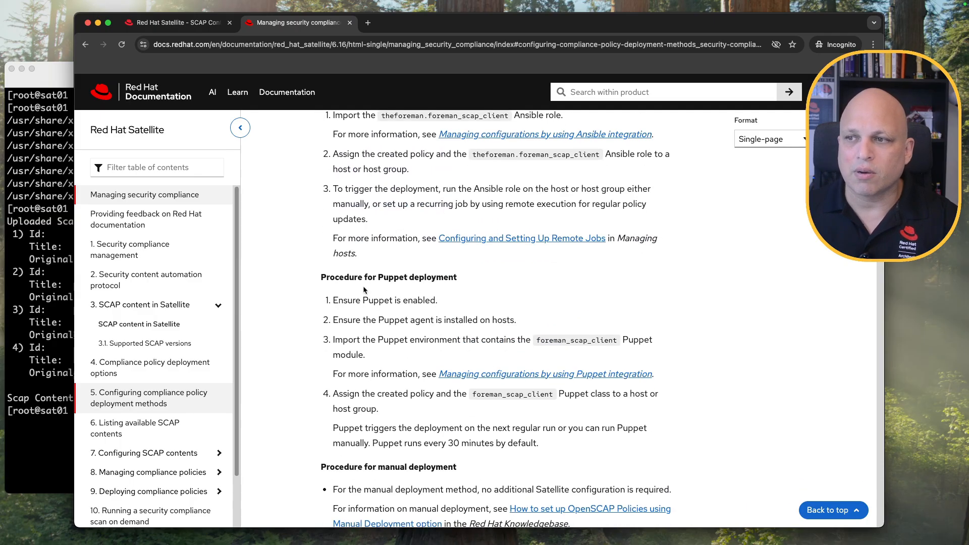
drag(340, 277, 433, 277)
scroll(433, 282, down, 3)
scroll(440, 286, down, 1)
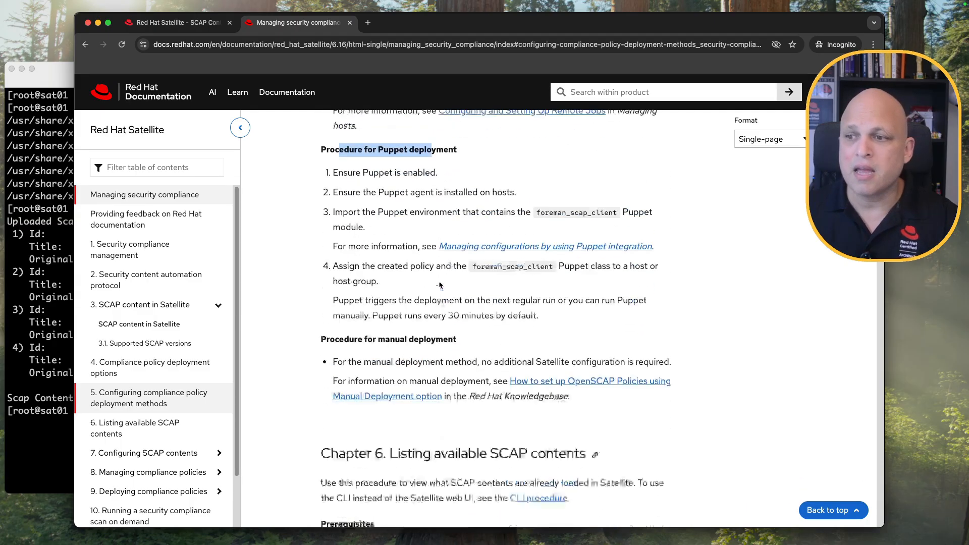
drag(343, 318, 436, 318)
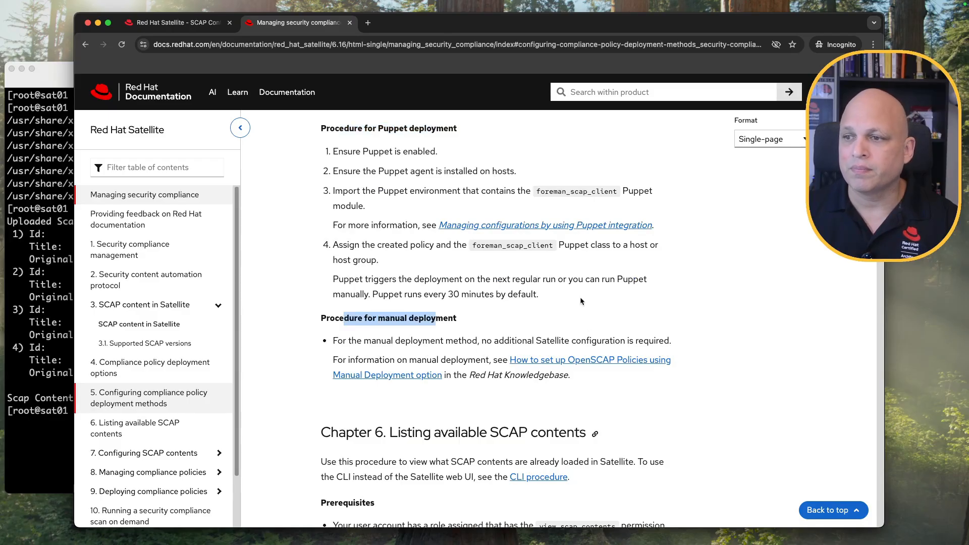
scroll(579, 301, down, 2)
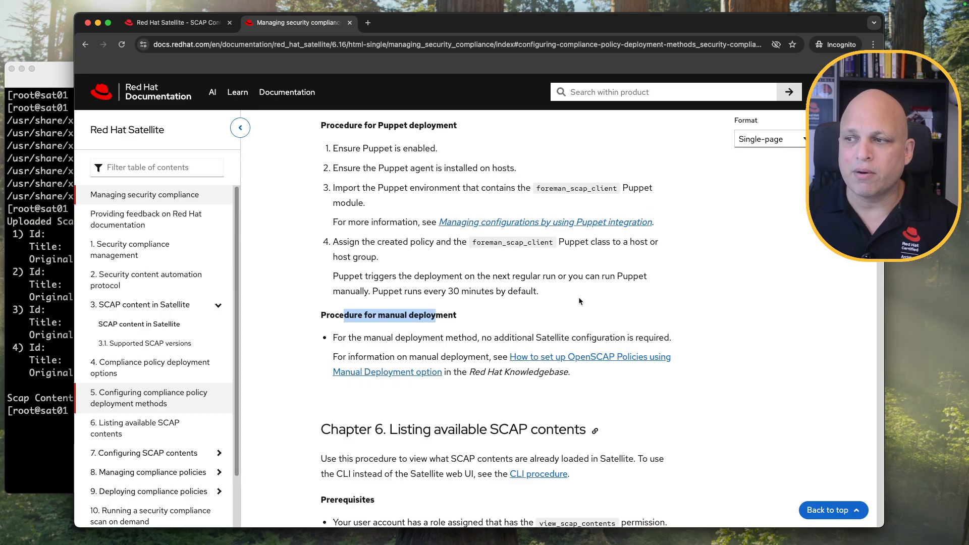
super+click(569, 322)
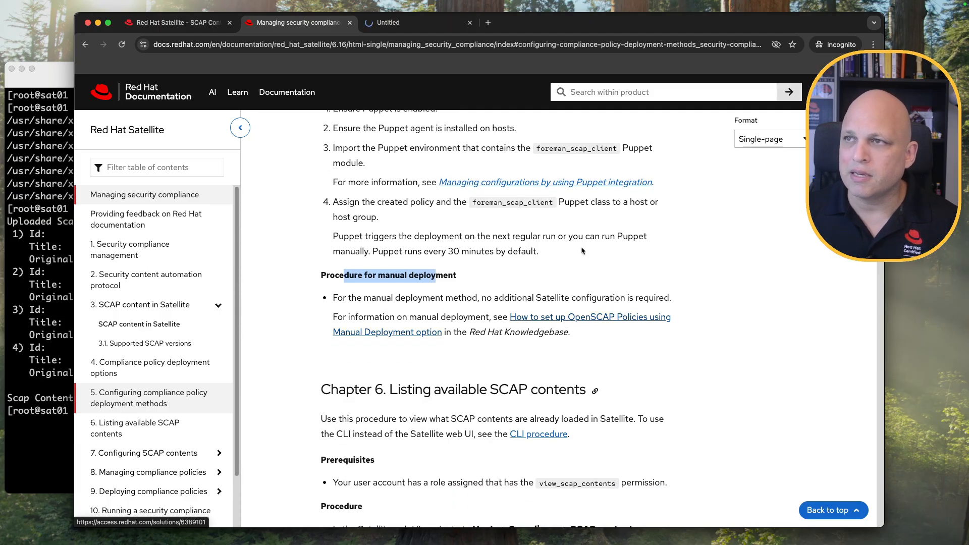
click(435, 24)
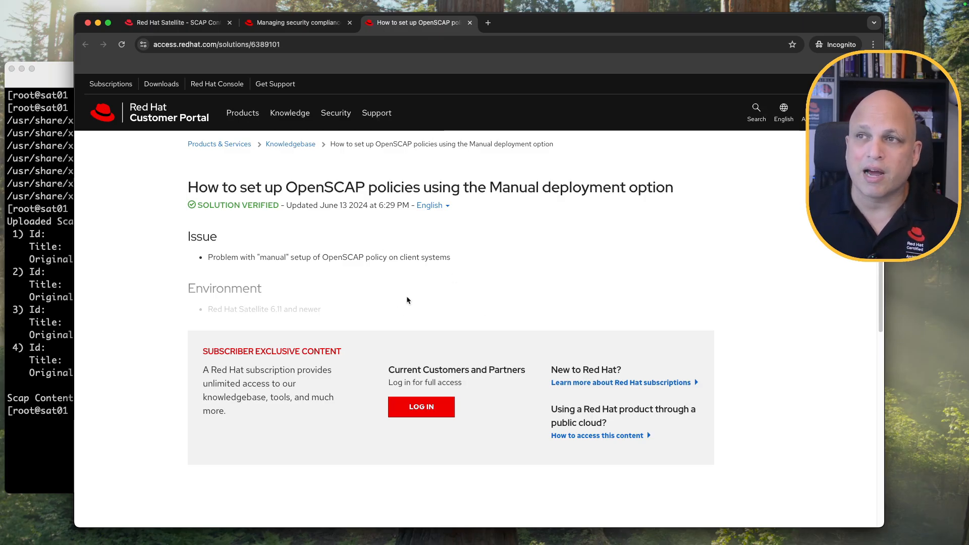
click(297, 22)
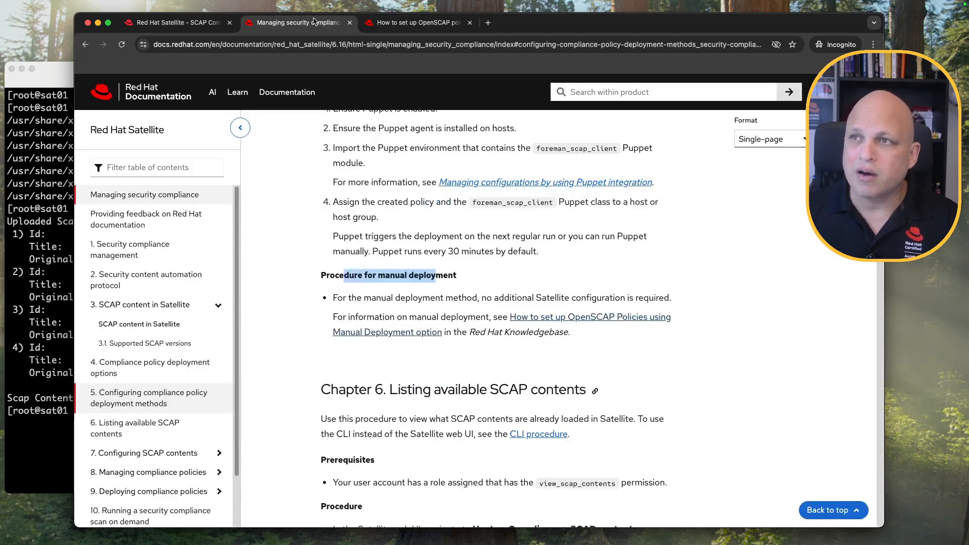
click(419, 23)
key(super+equal)
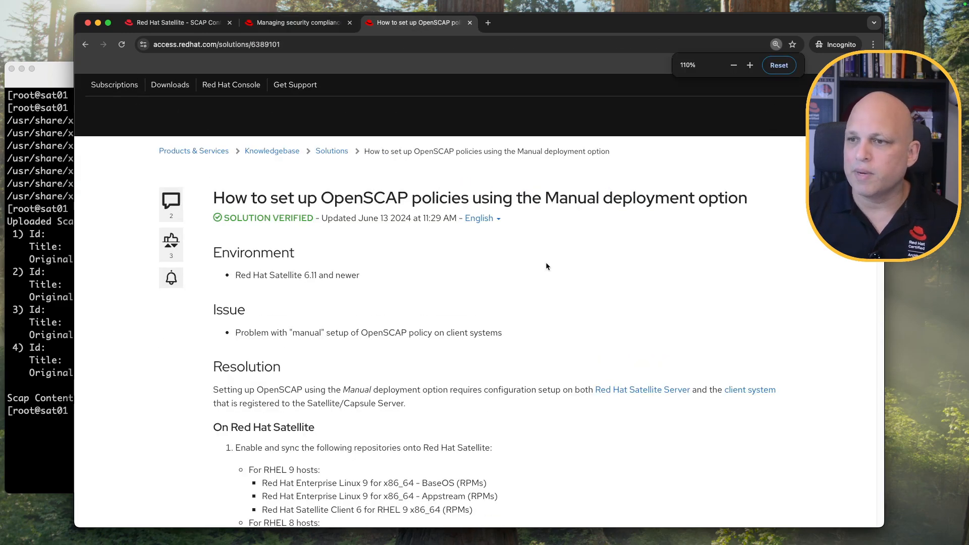
key(super+equal)
scroll(544, 264, down, 5)
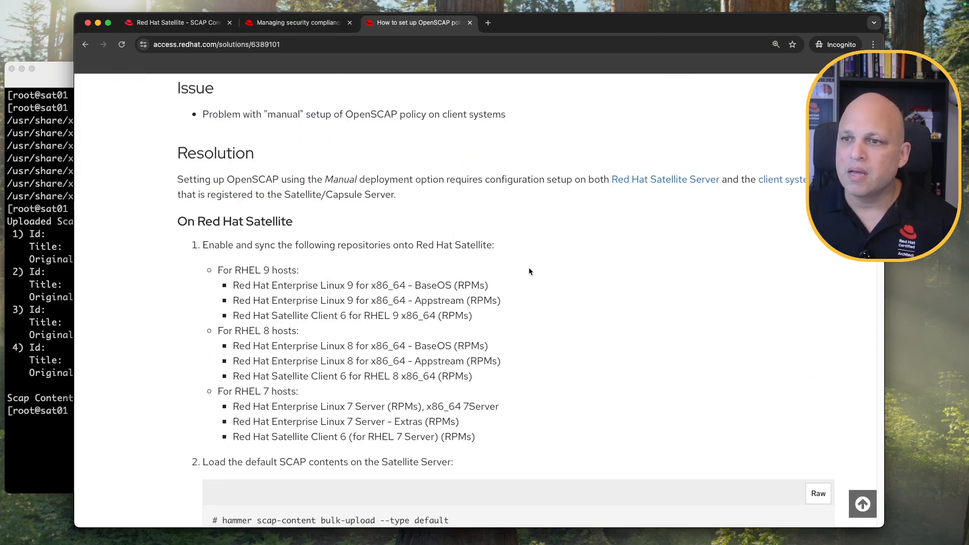
scroll(528, 270, down, 1)
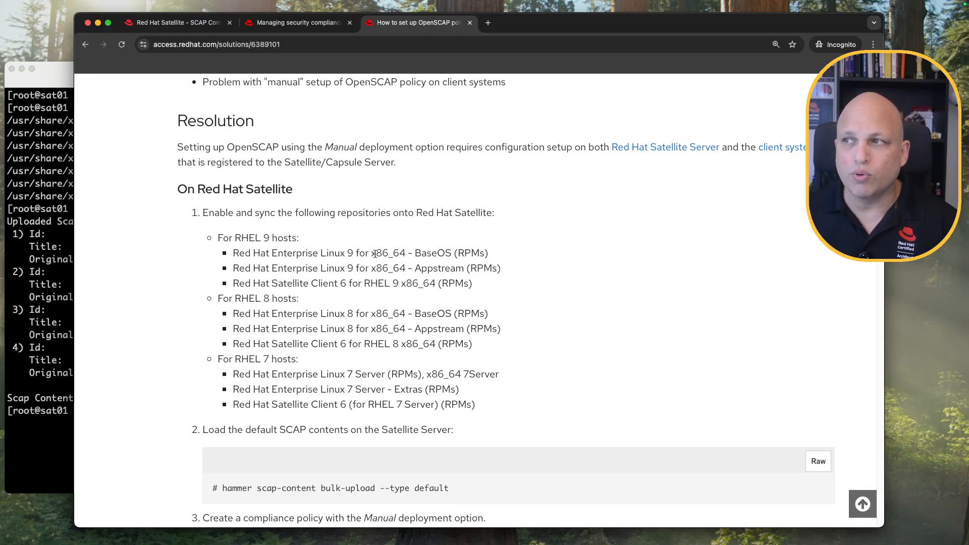
scroll(374, 254, down, 1)
drag(230, 235, 295, 233)
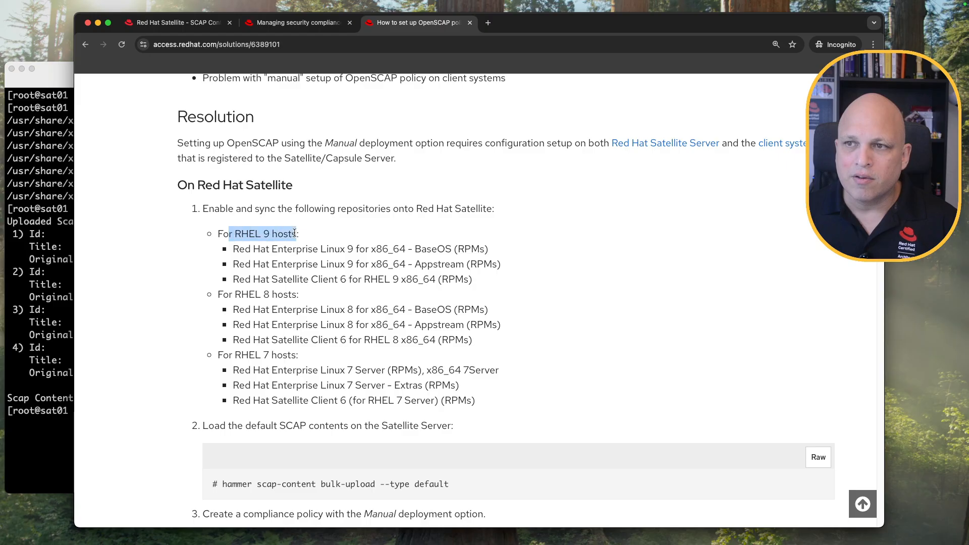
drag(251, 295, 284, 294)
drag(242, 355, 286, 355)
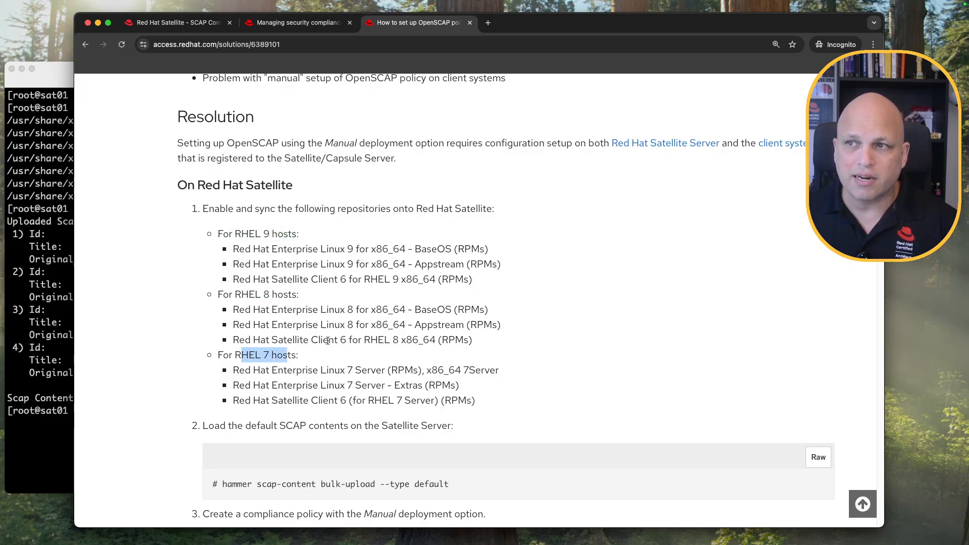
drag(382, 208, 489, 208)
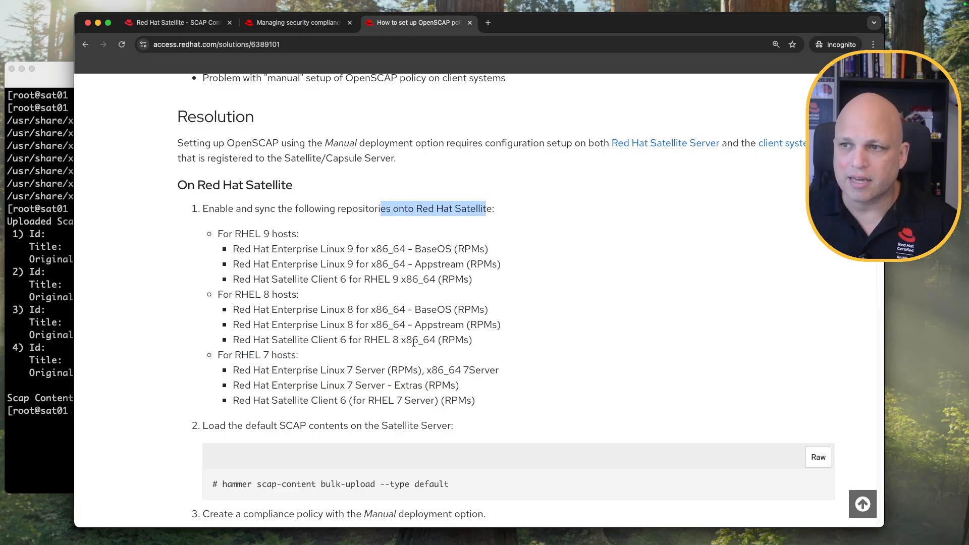
scroll(397, 355, down, 3)
scroll(397, 355, down, 2)
drag(254, 246, 452, 248)
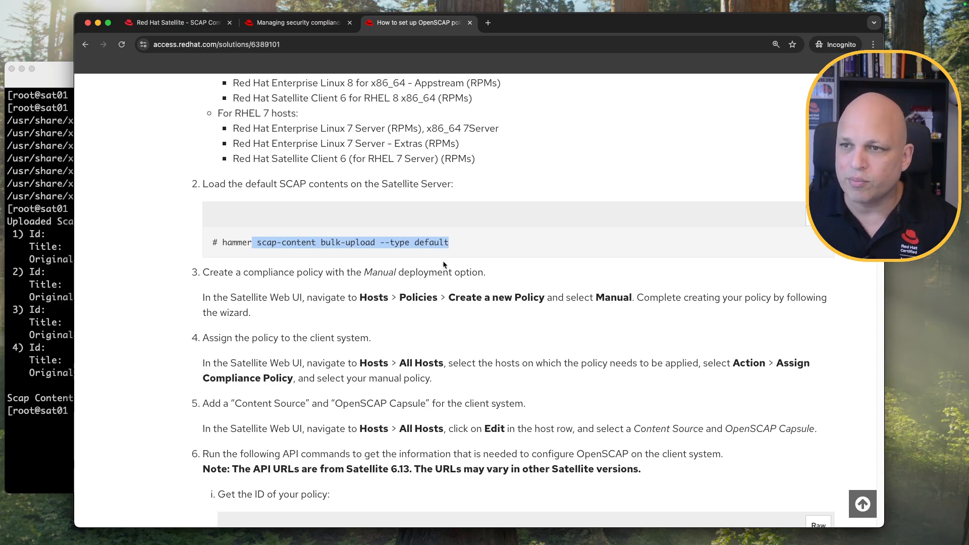
scroll(383, 272, down, 1)
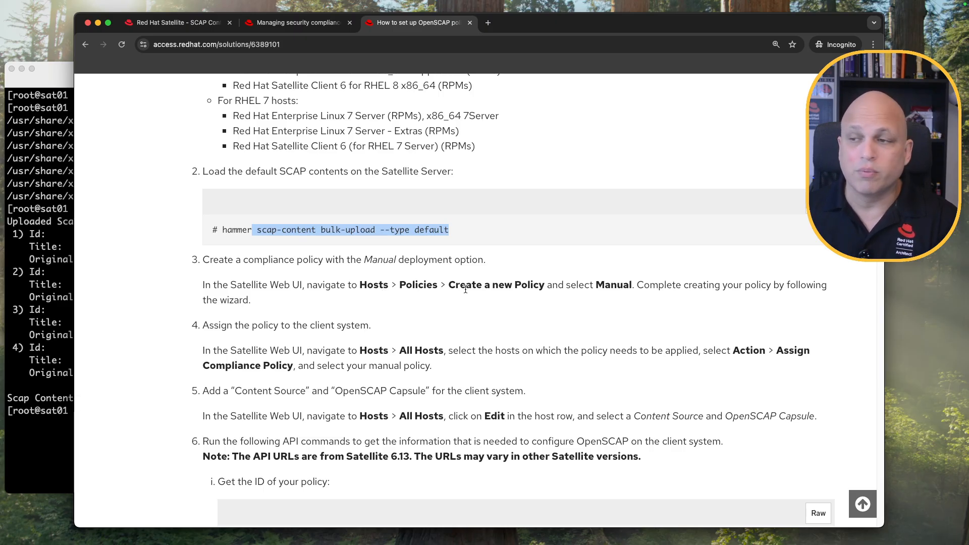
scroll(456, 290, down, 10)
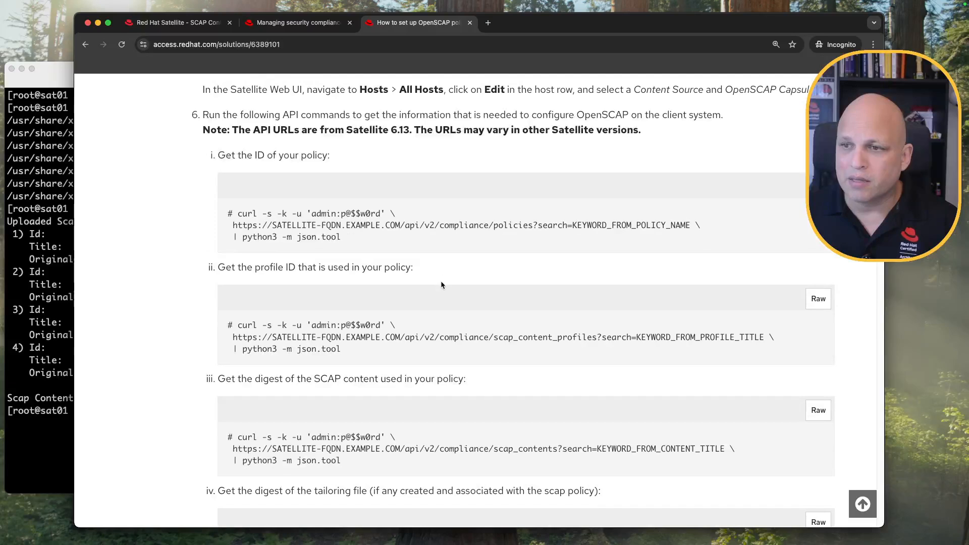
scroll(441, 282, up, 1)
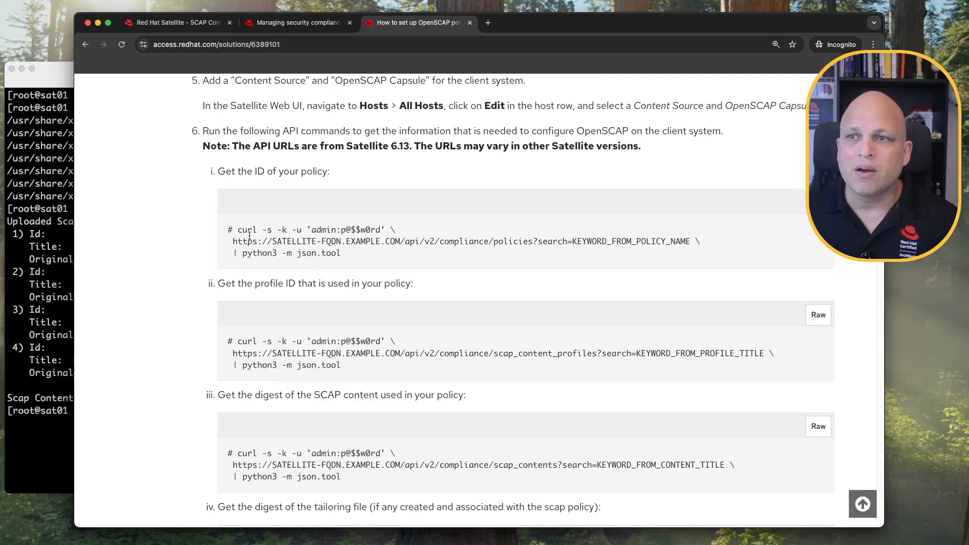
drag(238, 230, 311, 230)
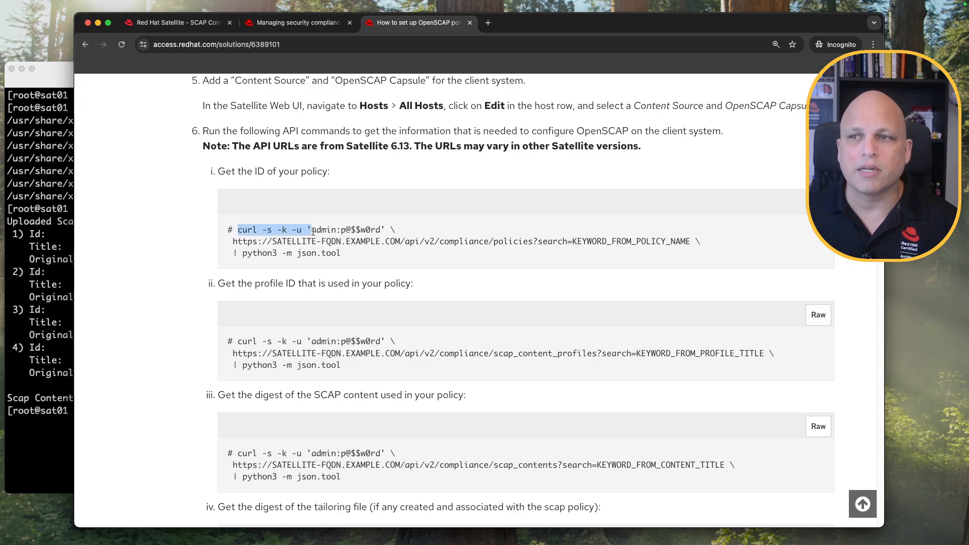
double_click(247, 231)
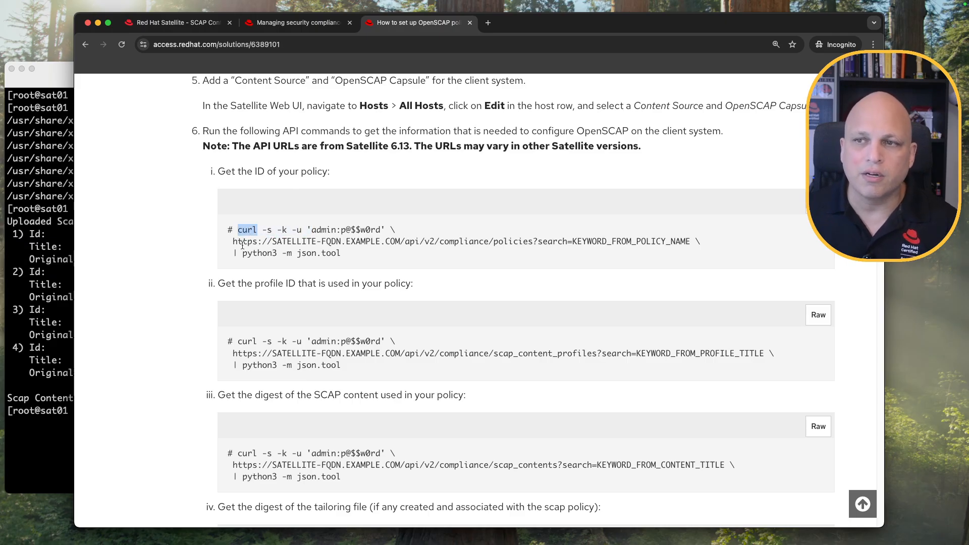
drag(232, 242, 400, 243)
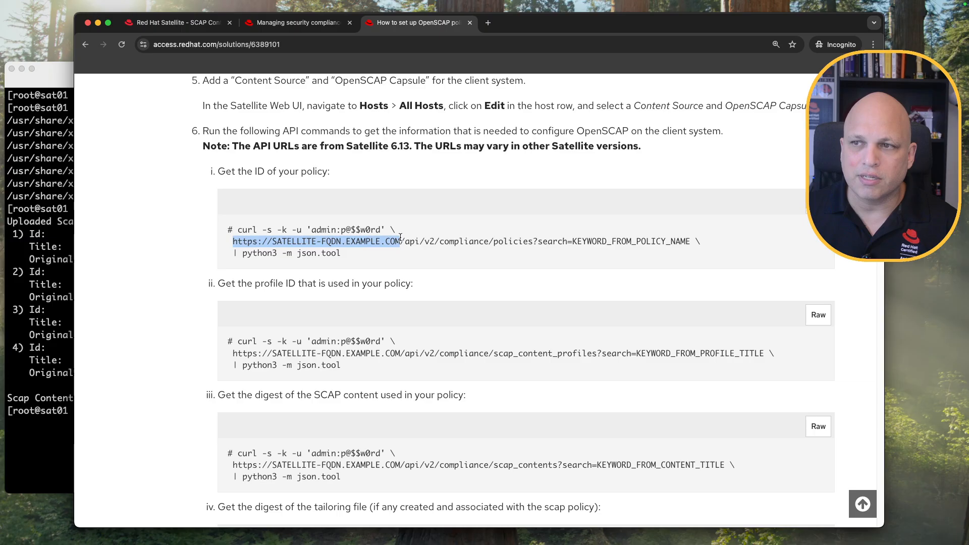
click(451, 245)
drag(401, 242, 547, 242)
double_click(585, 242)
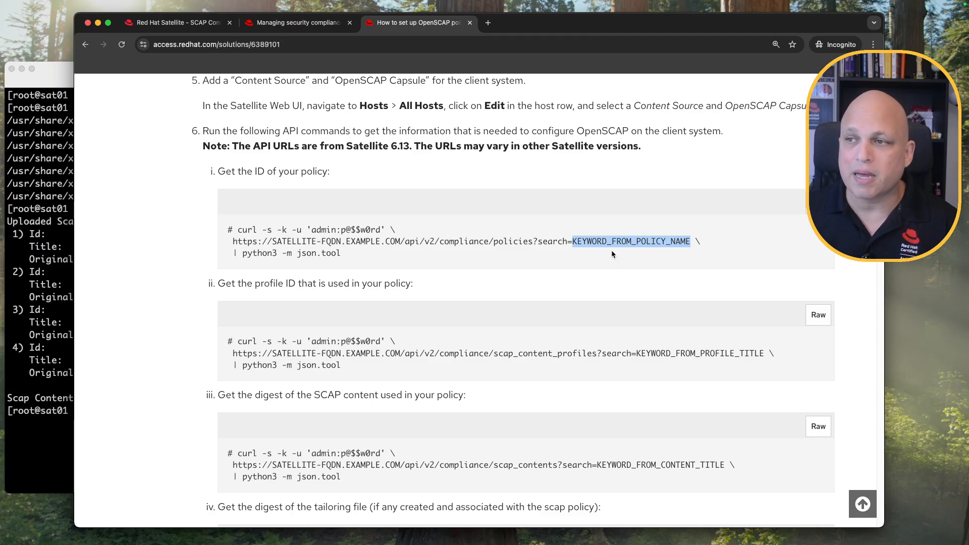
drag(232, 253, 241, 253)
click(248, 254)
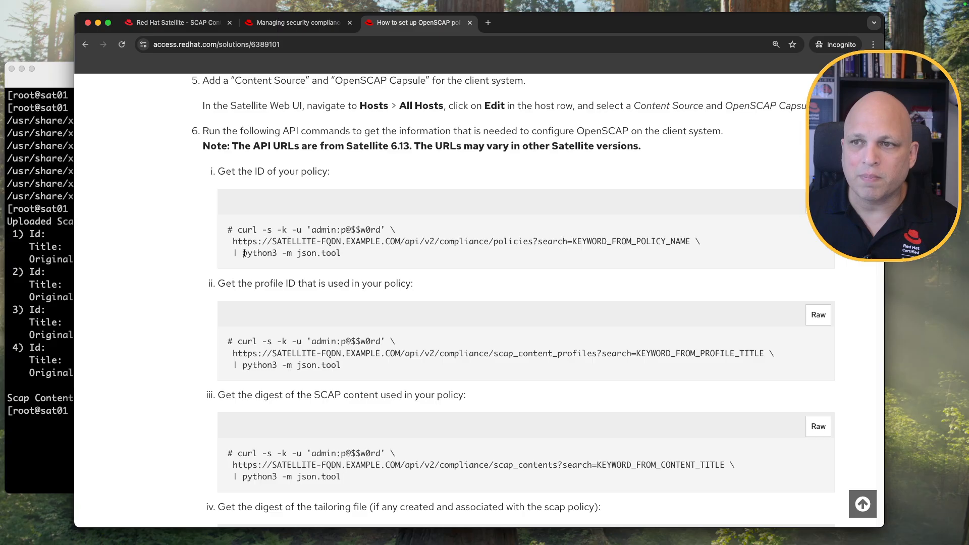
drag(242, 252, 277, 252)
click(282, 252)
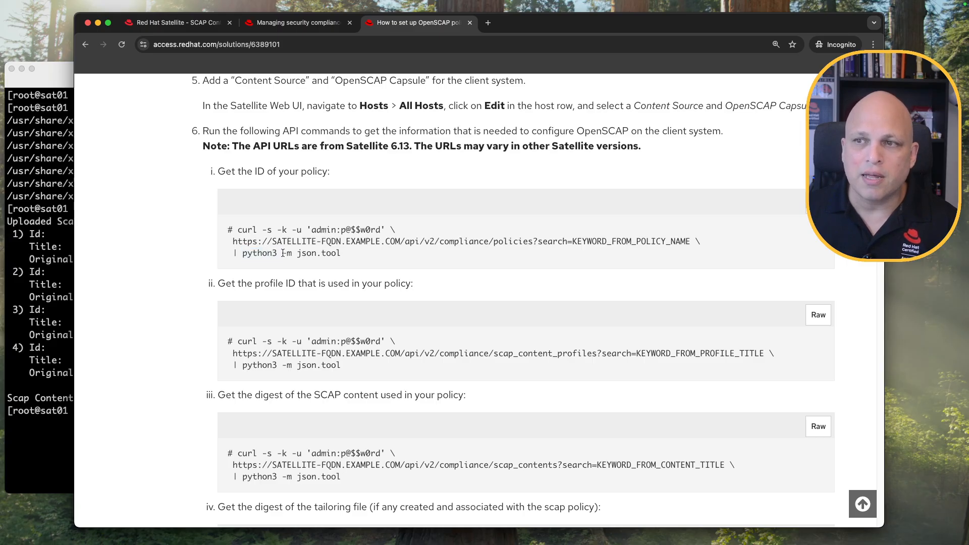
drag(297, 253, 330, 254)
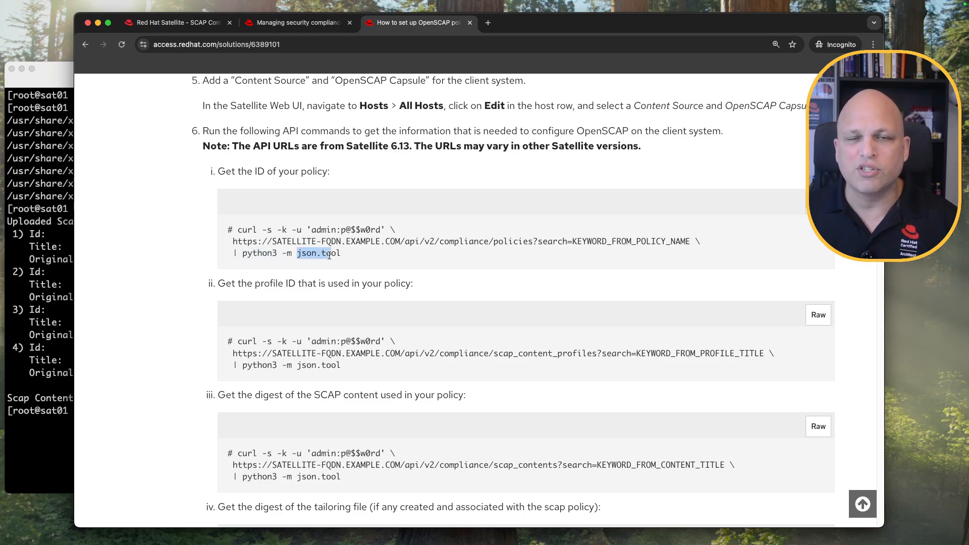
click(356, 254)
double_click(260, 171)
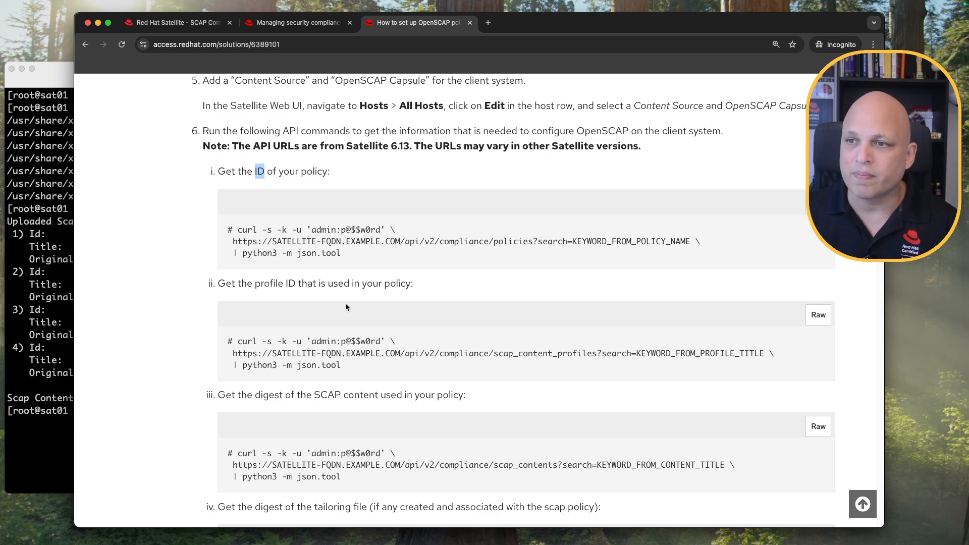
scroll(355, 319, down, 3)
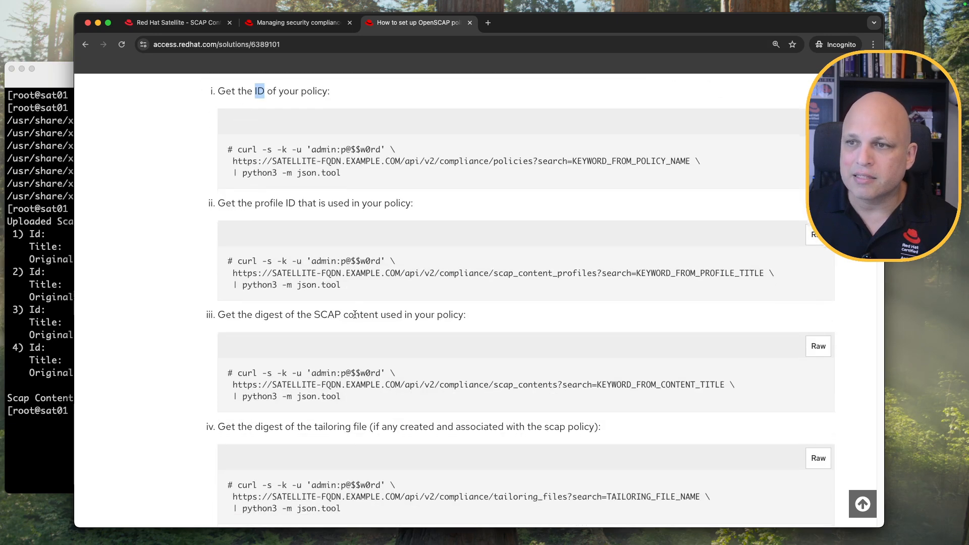
drag(256, 204, 297, 204)
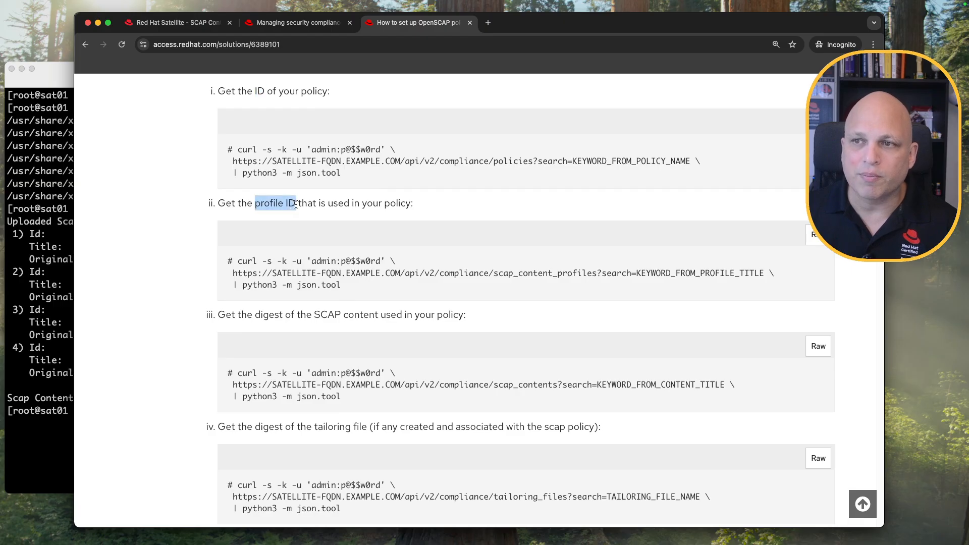
double_click(267, 314)
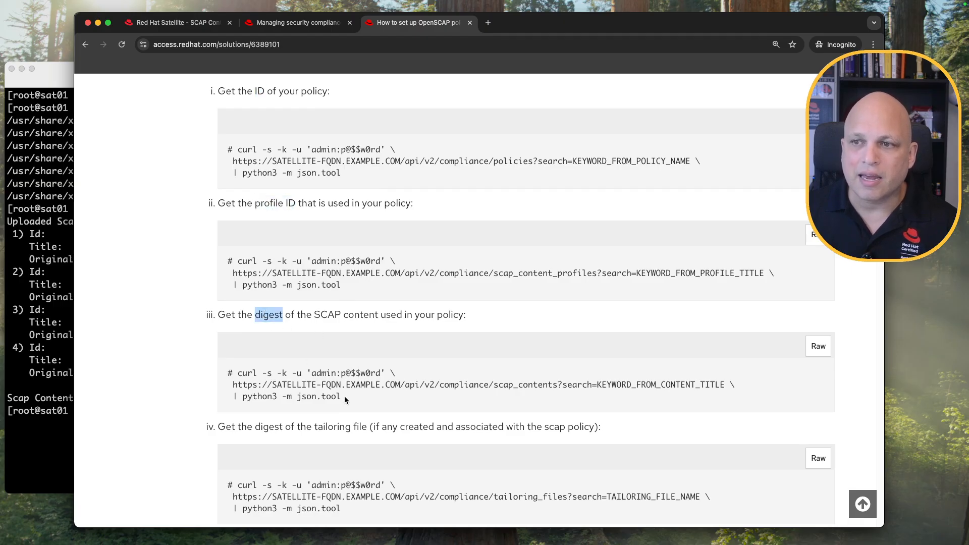
scroll(336, 340, down, 2)
scroll(339, 333, down, 2)
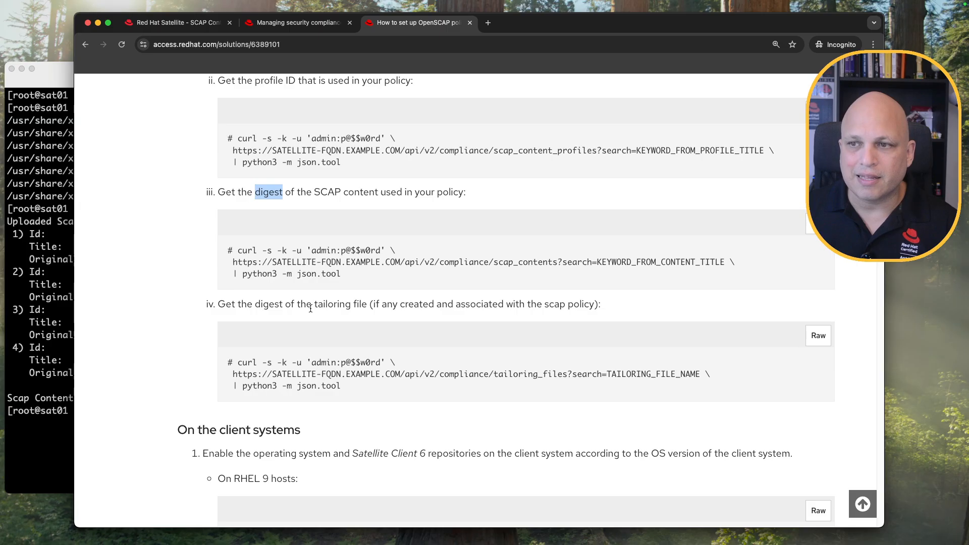
drag(315, 304, 373, 305)
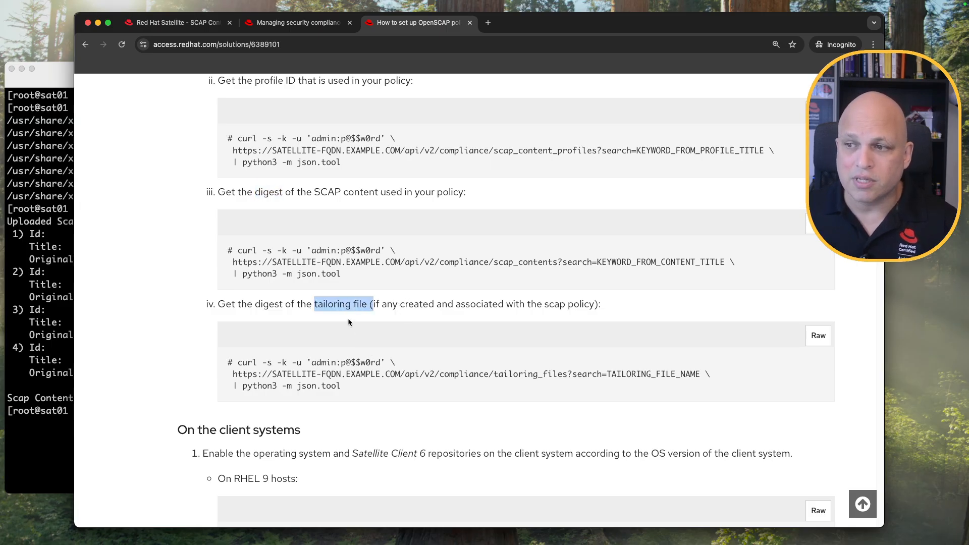
scroll(348, 322, down, 2)
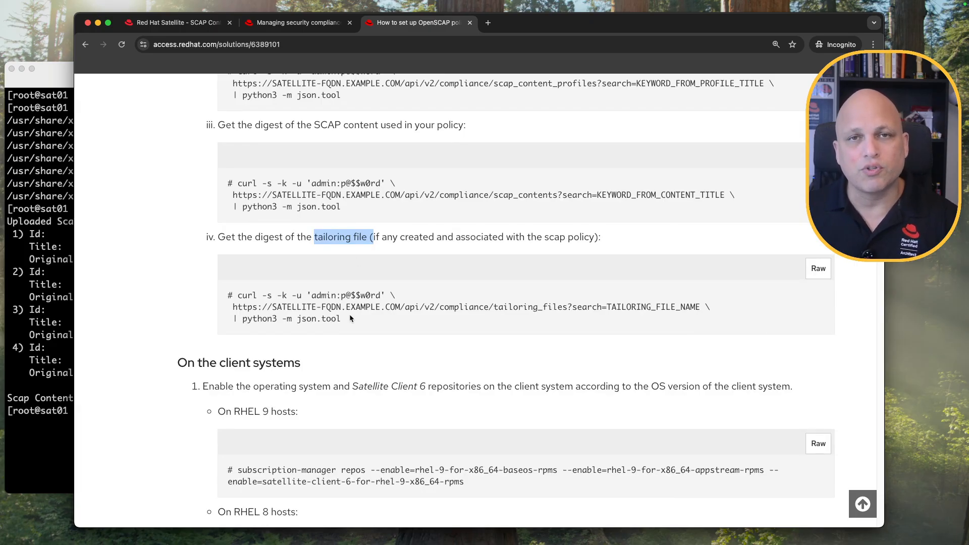
scroll(350, 318, down, 5)
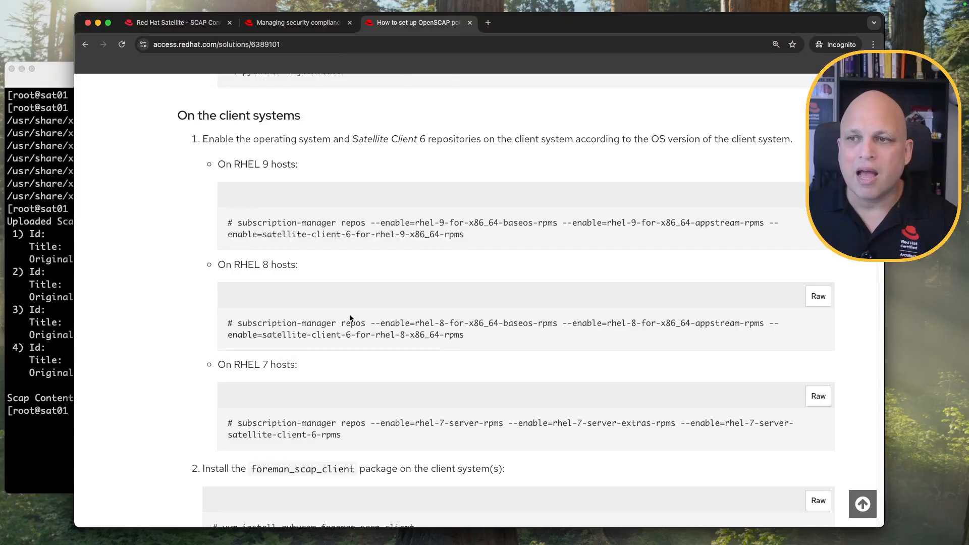
scroll(350, 318, up, 1)
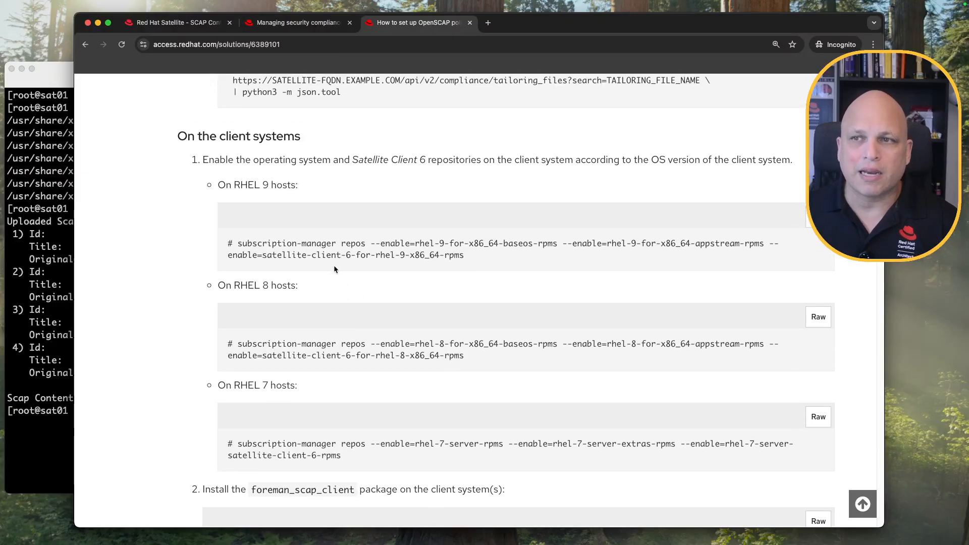
drag(255, 184, 295, 218)
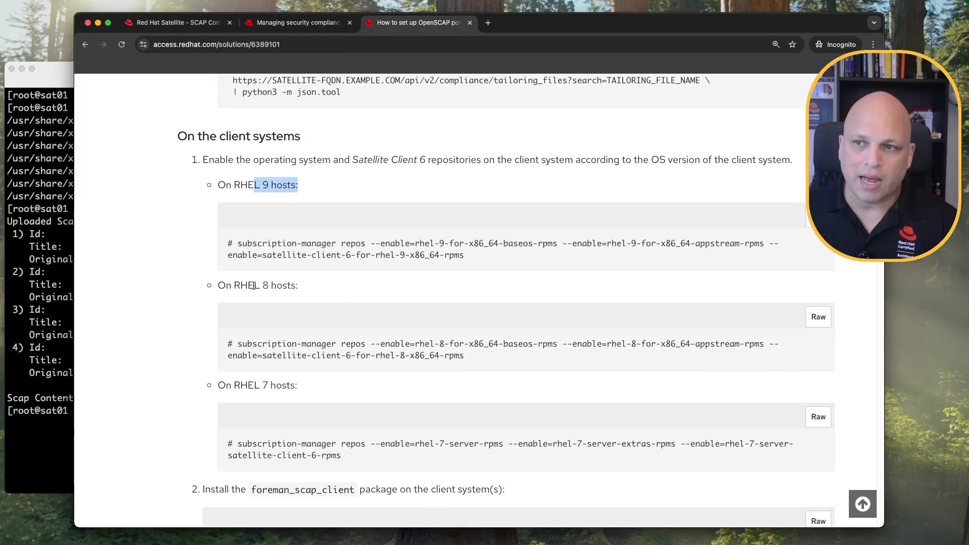
drag(252, 287, 296, 287)
drag(262, 385, 281, 385)
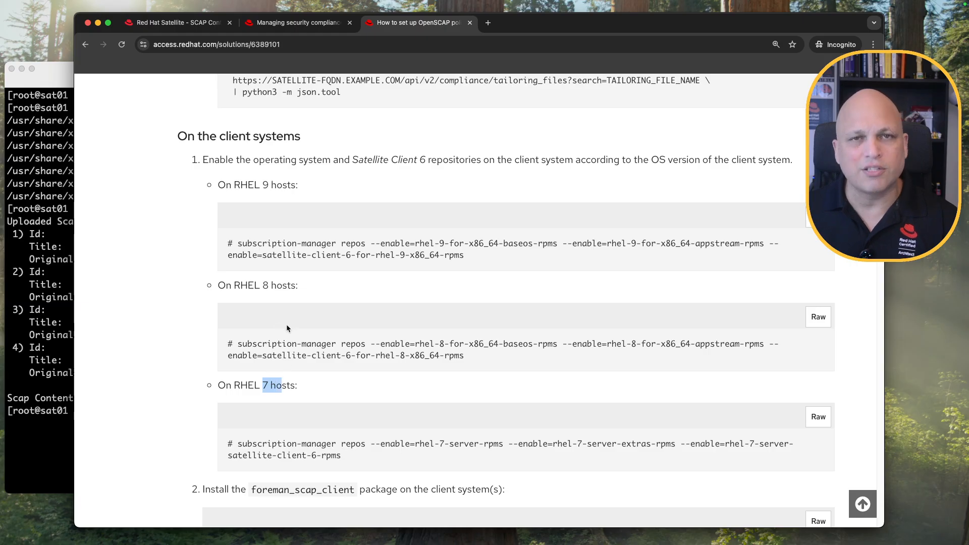
click(286, 346)
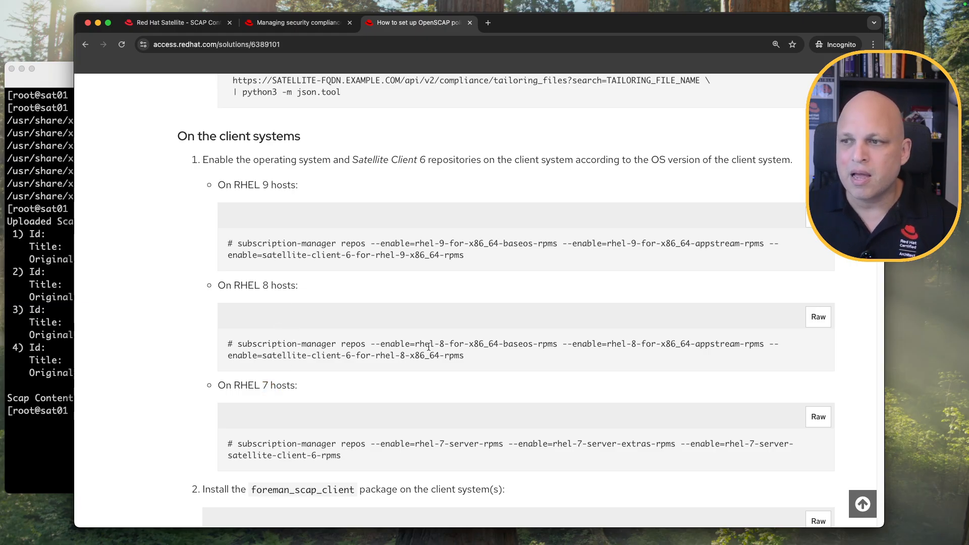
drag(380, 344, 523, 345)
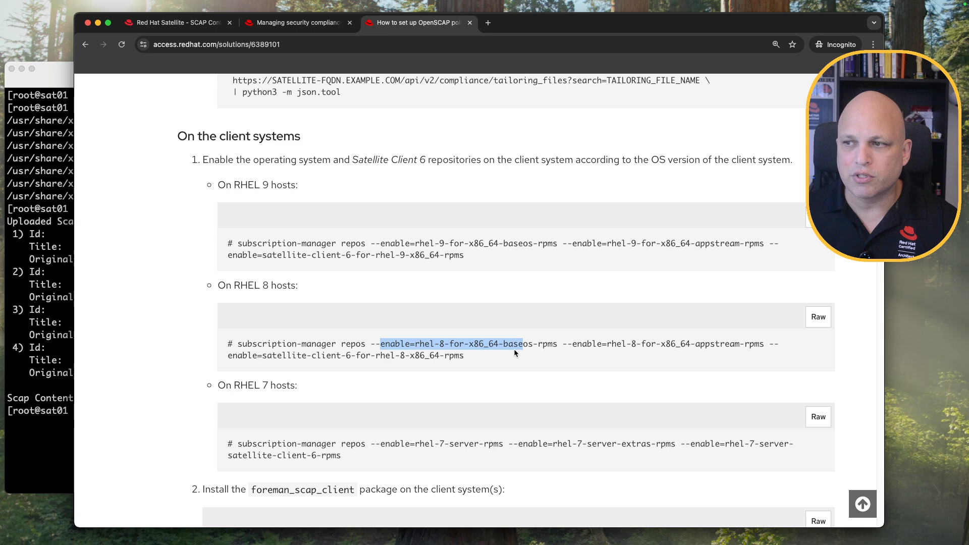
triple_click(514, 351)
double_click(716, 345)
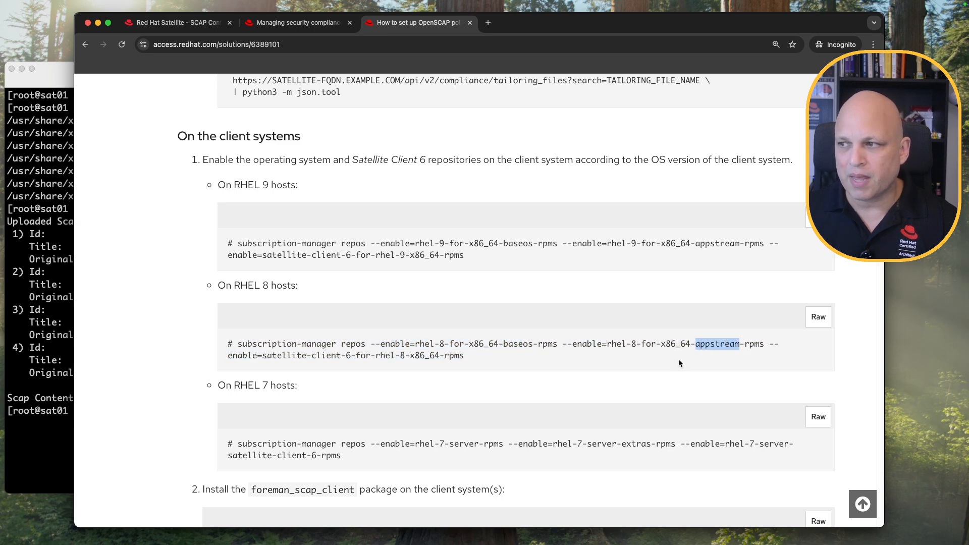
click(270, 357)
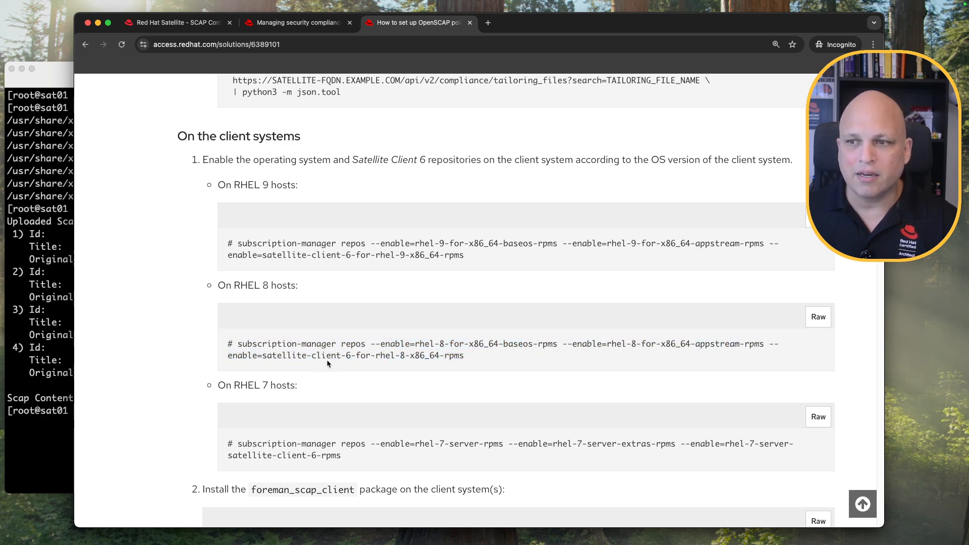
drag(262, 357, 469, 358)
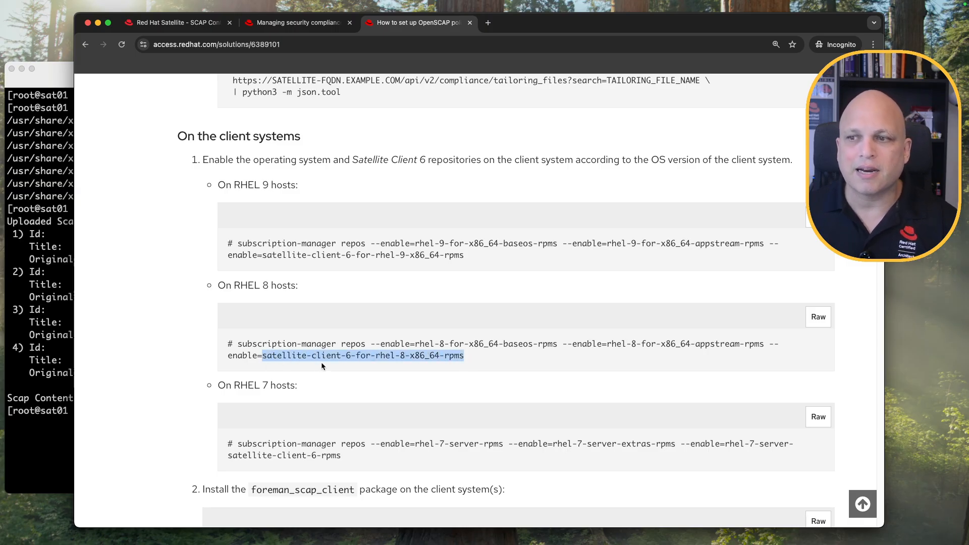
scroll(328, 356, down, 3)
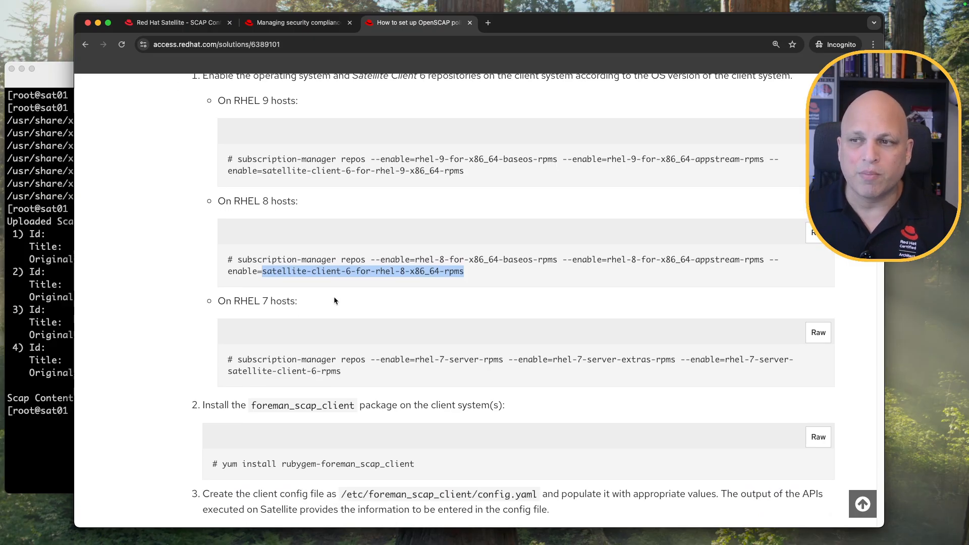
scroll(334, 296, down, 3)
scroll(313, 317, down, 3)
drag(222, 307, 421, 306)
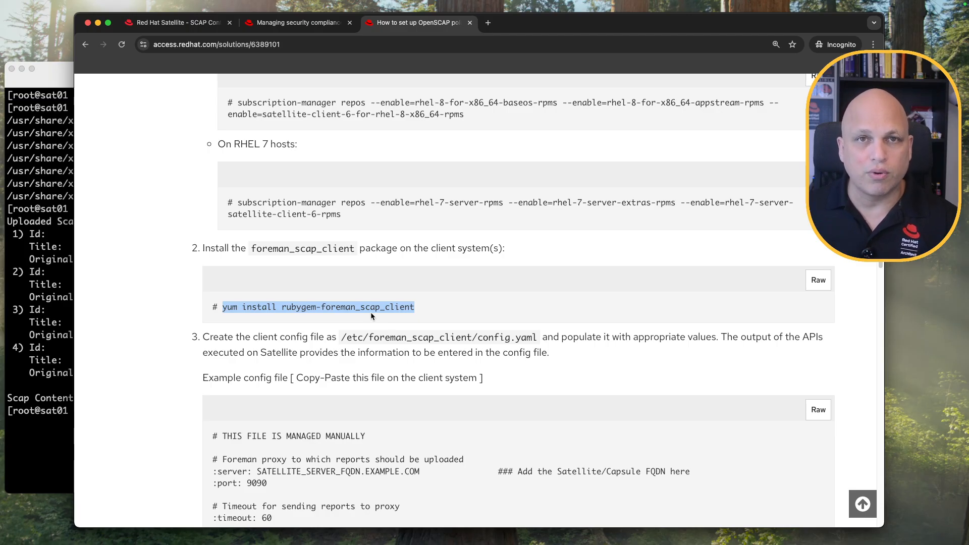
scroll(378, 308, down, 5)
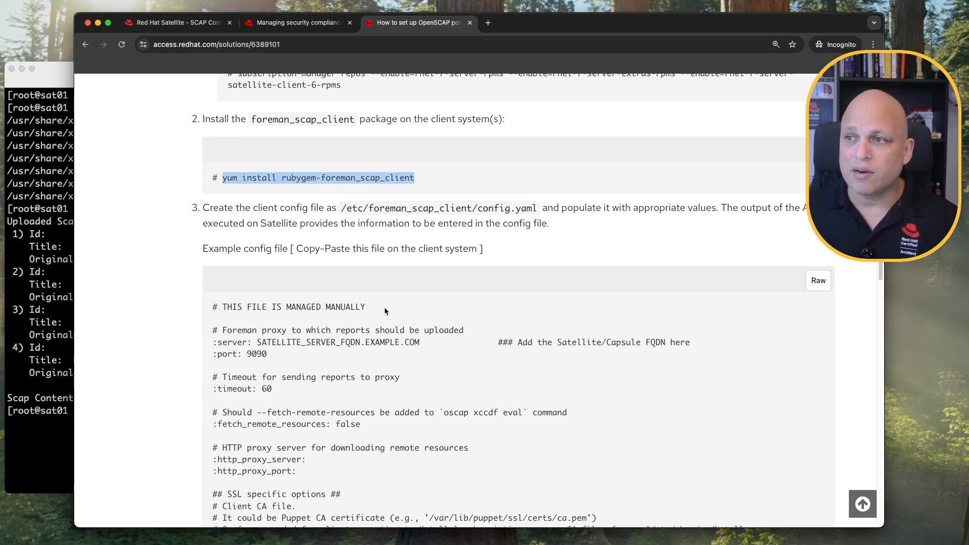
drag(341, 207, 508, 210)
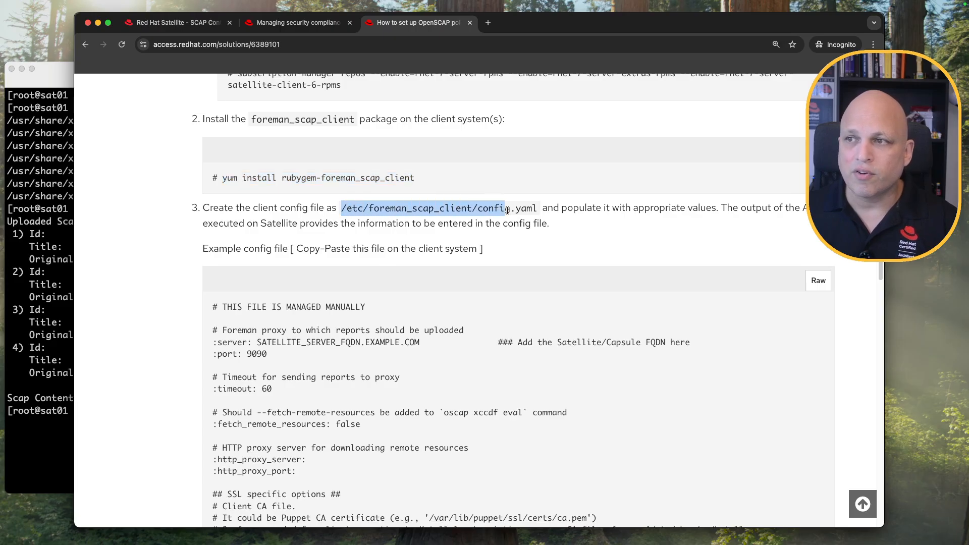
drag(507, 210, 540, 211)
scroll(462, 235, down, 3)
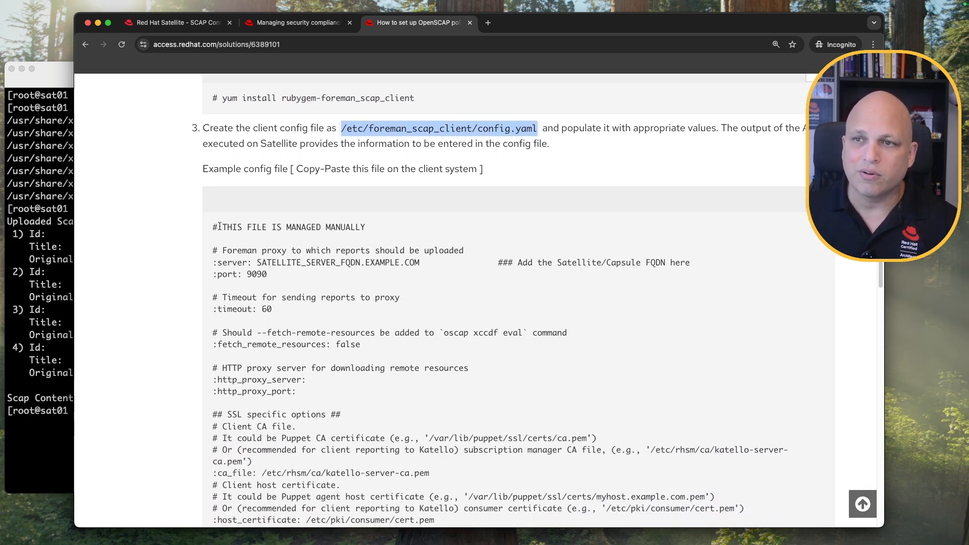
drag(214, 227, 350, 407)
scroll(358, 381, down, 10)
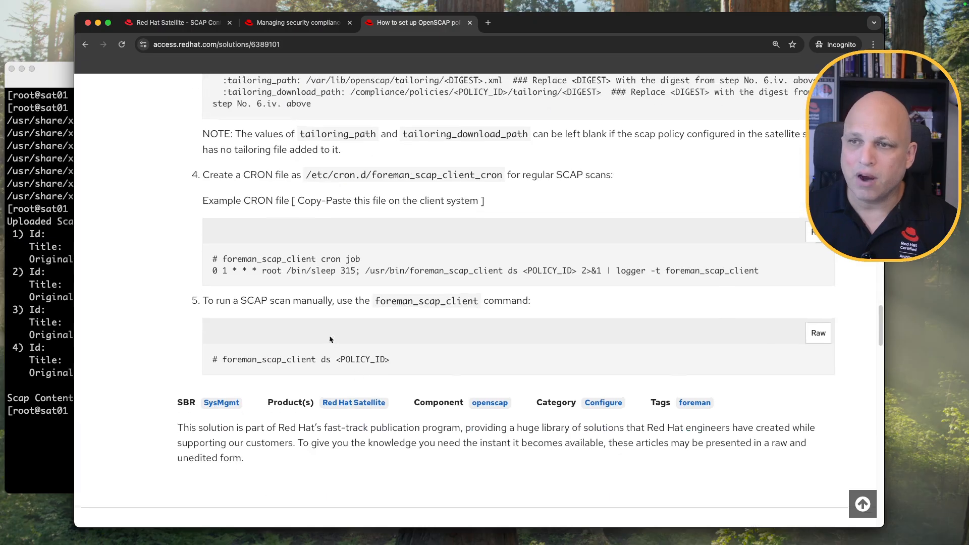
scroll(297, 259, up, 6)
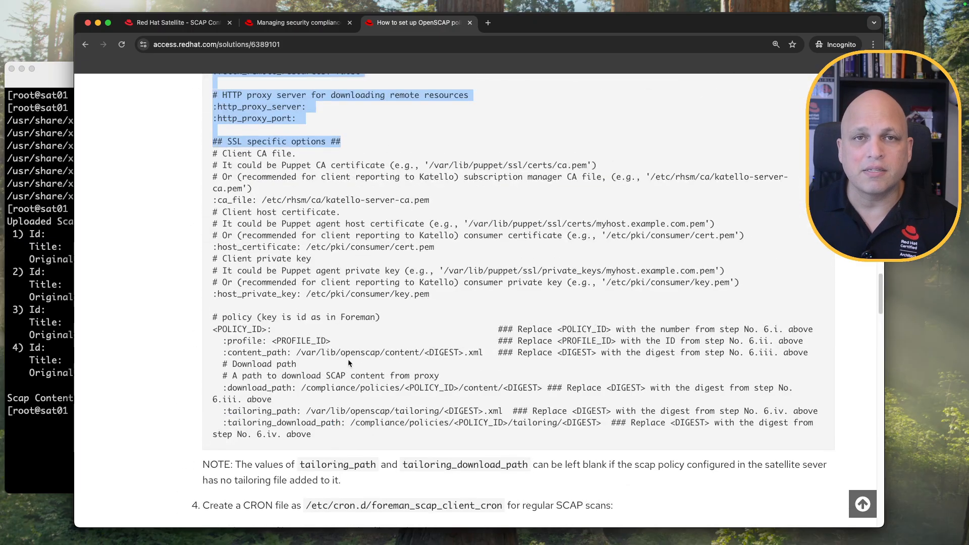
scroll(347, 358, up, 4)
click(345, 316)
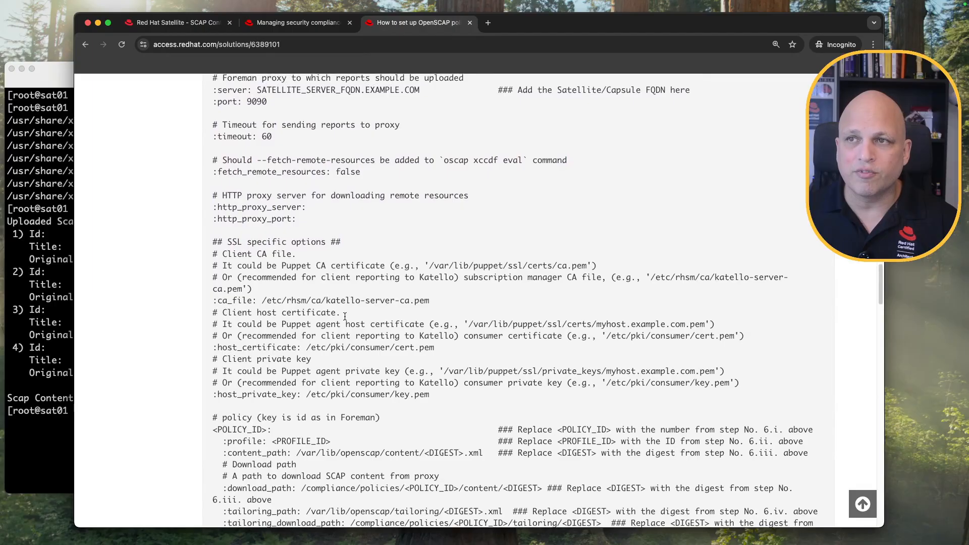
scroll(344, 316, up, 2)
drag(257, 144, 421, 145)
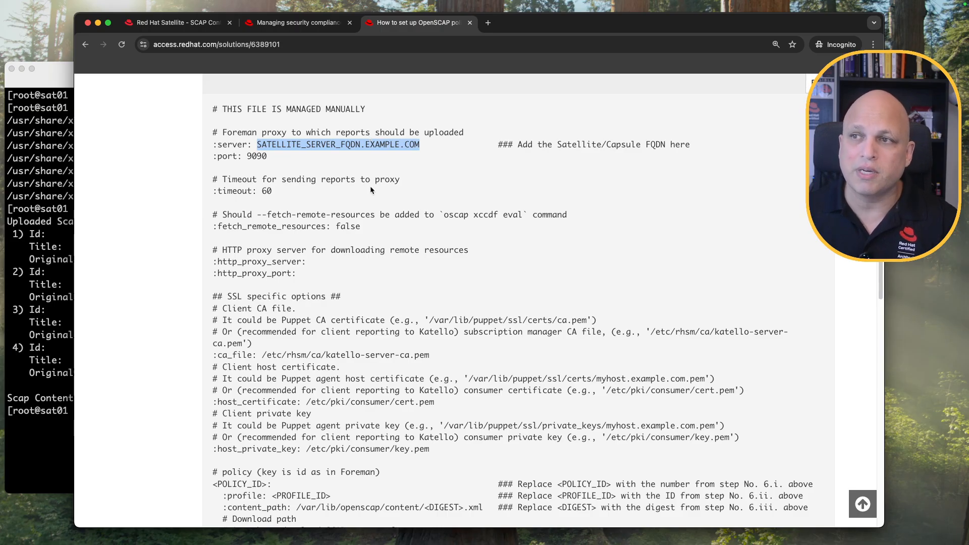
scroll(389, 233, down, 1)
scroll(388, 235, down, 5)
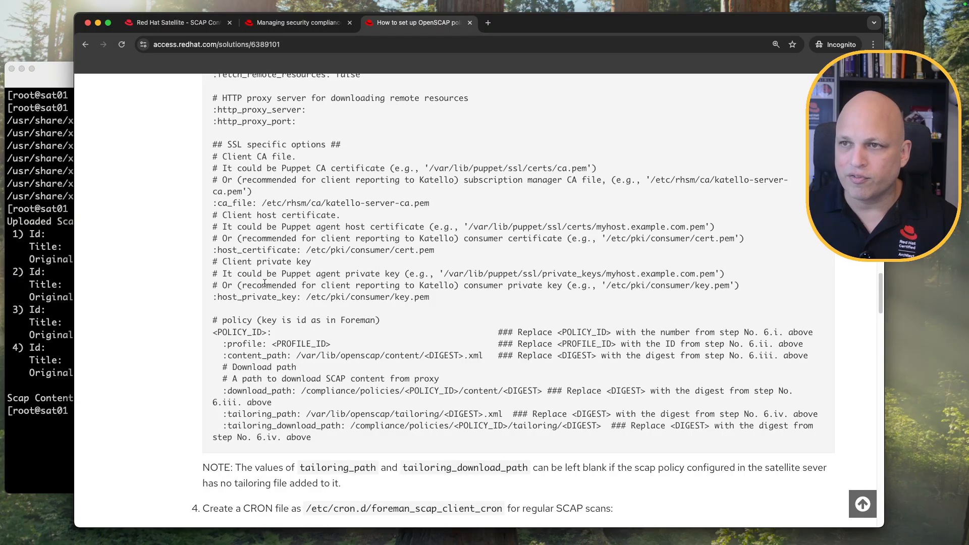
drag(213, 333, 261, 332)
double_click(257, 331)
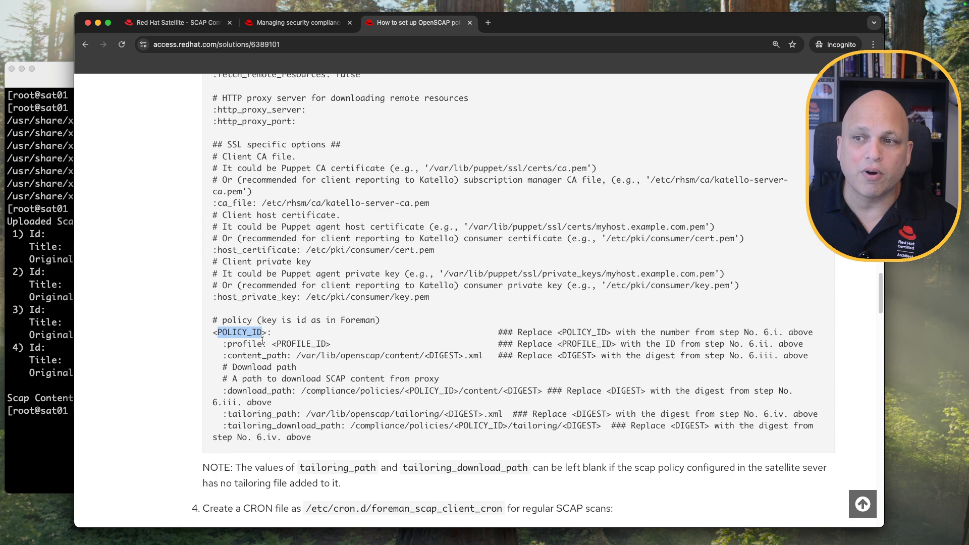
double_click(298, 344)
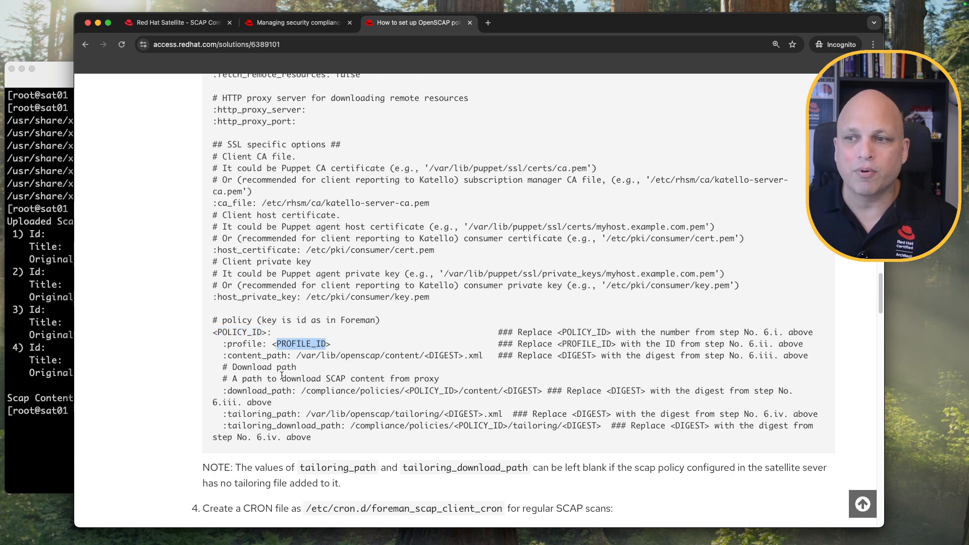
click(441, 355)
double_click(442, 356)
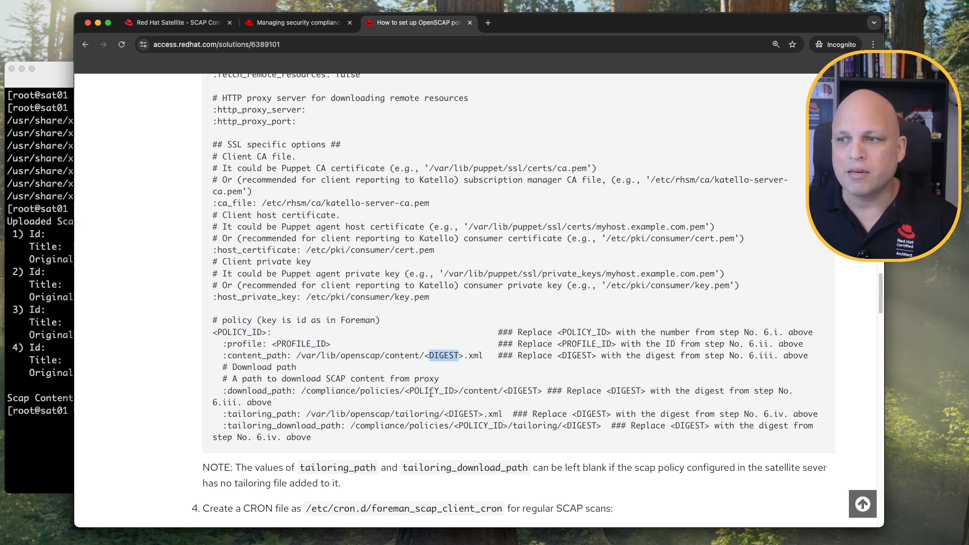
click(524, 391)
double_click(524, 391)
click(430, 391)
double_click(430, 392)
double_click(475, 425)
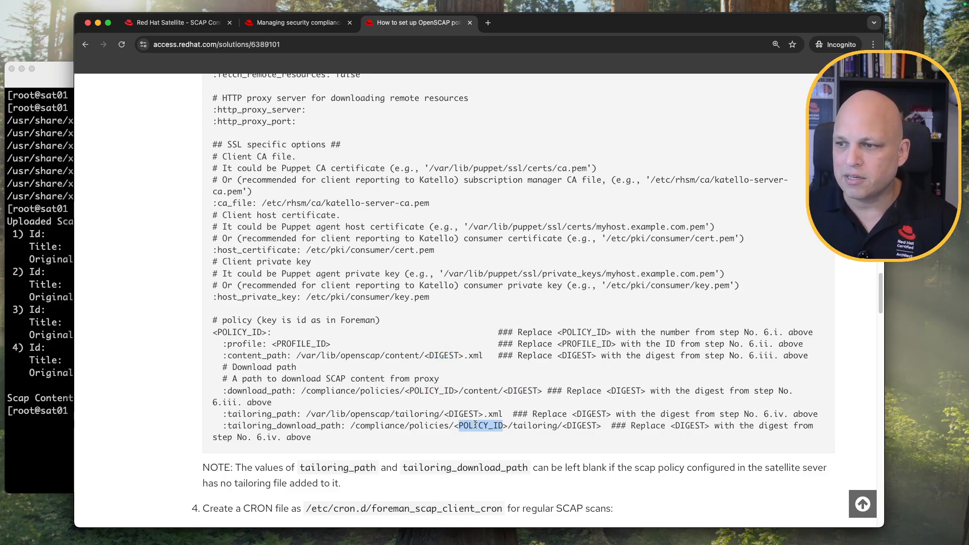
double_click(464, 414)
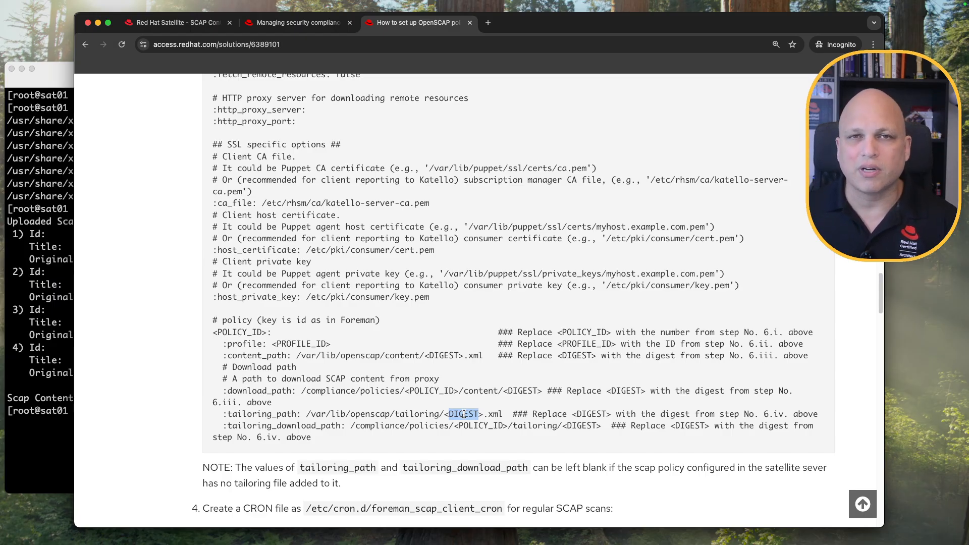
scroll(457, 361, down, 3)
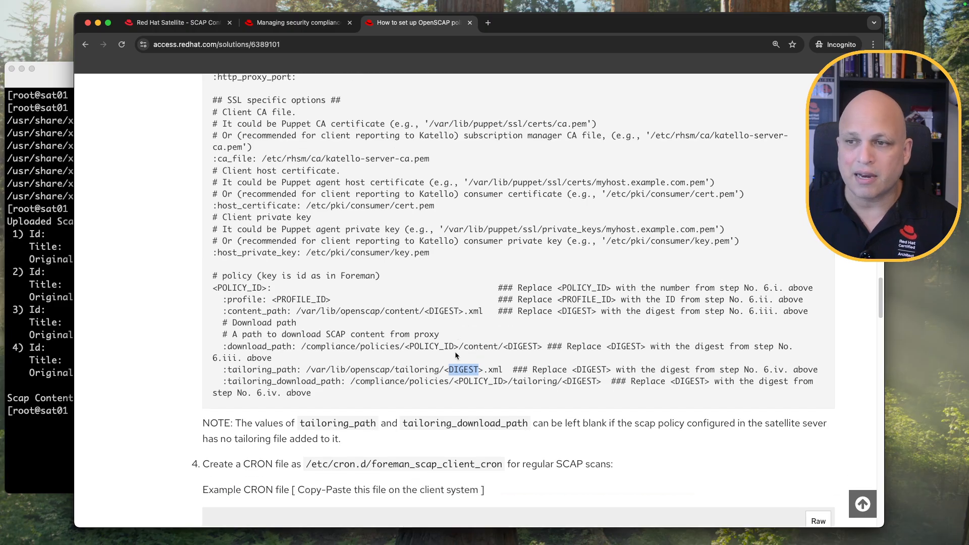
scroll(455, 351, down, 6)
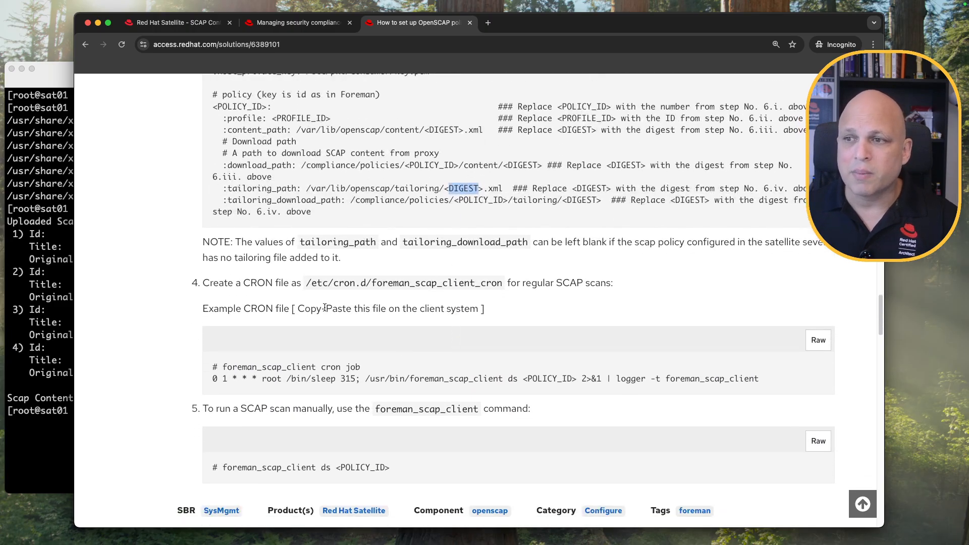
drag(305, 284, 503, 286)
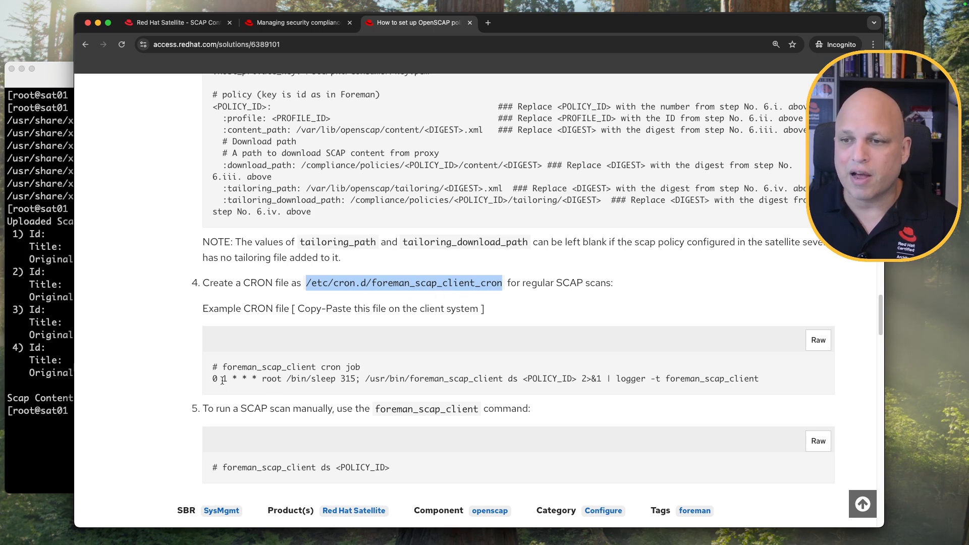
mouse_move(212, 379)
mouse_down()
mouse_move(453, 379)
mouse_move(208, 382)
mouse_up()
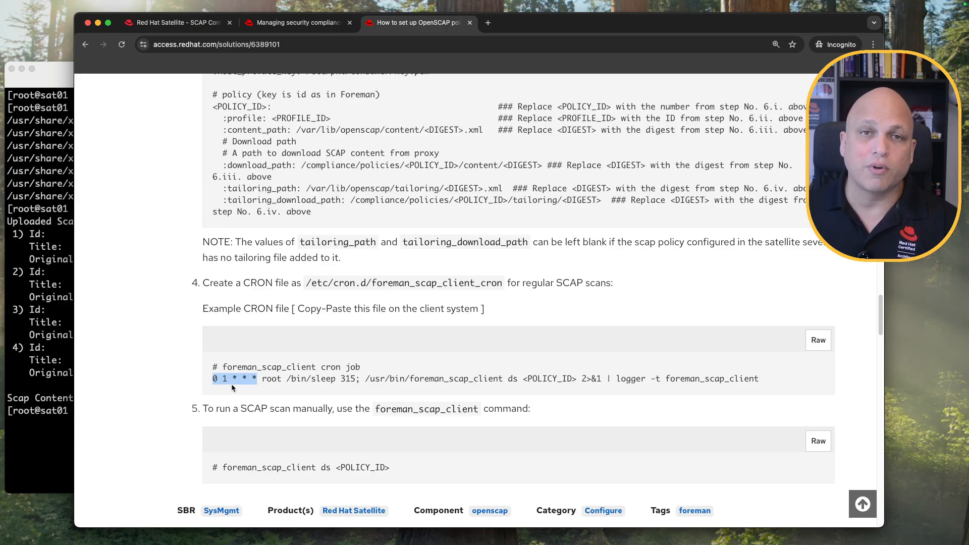
click(465, 382)
drag(365, 382, 577, 378)
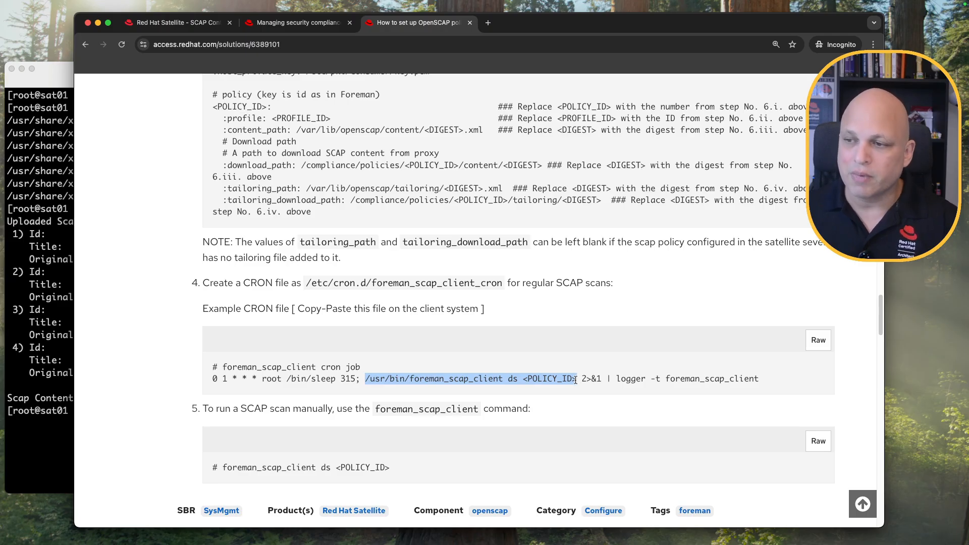
scroll(552, 358, down, 2)
scroll(552, 358, down, 3)
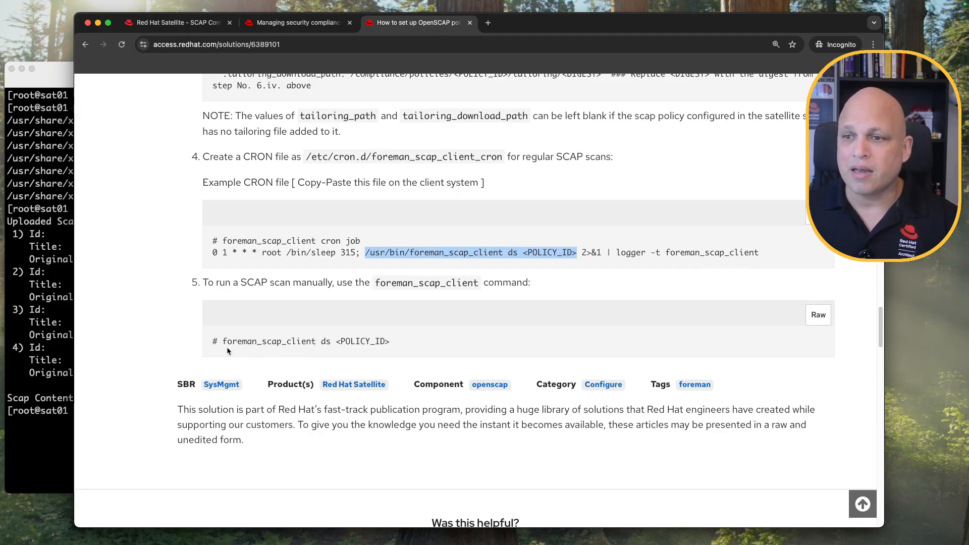
drag(222, 341, 318, 343)
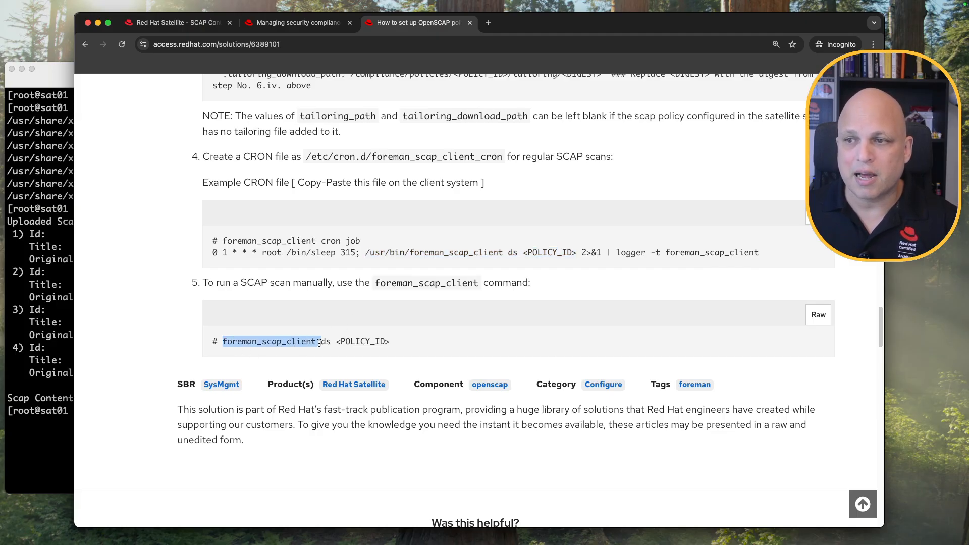
double_click(326, 342)
double_click(363, 341)
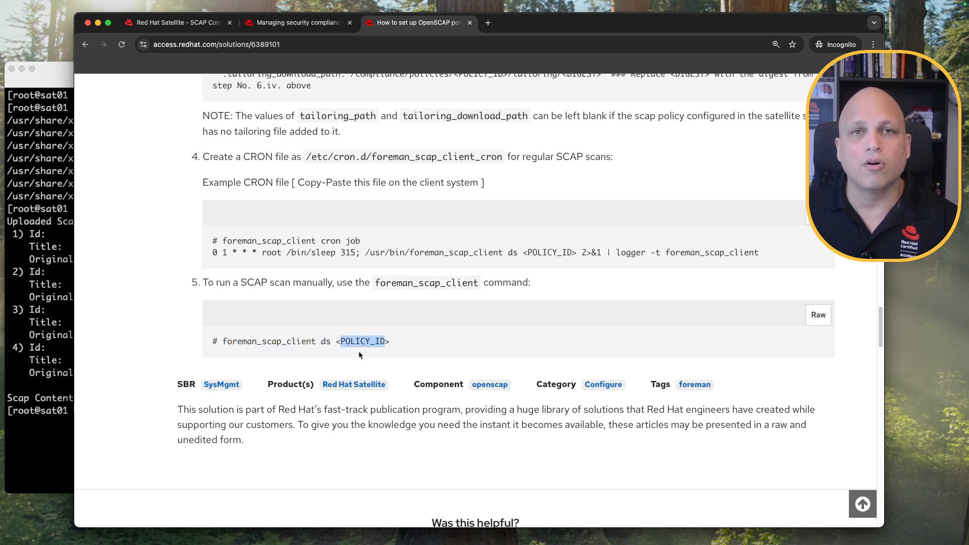
scroll(358, 355, up, 20)
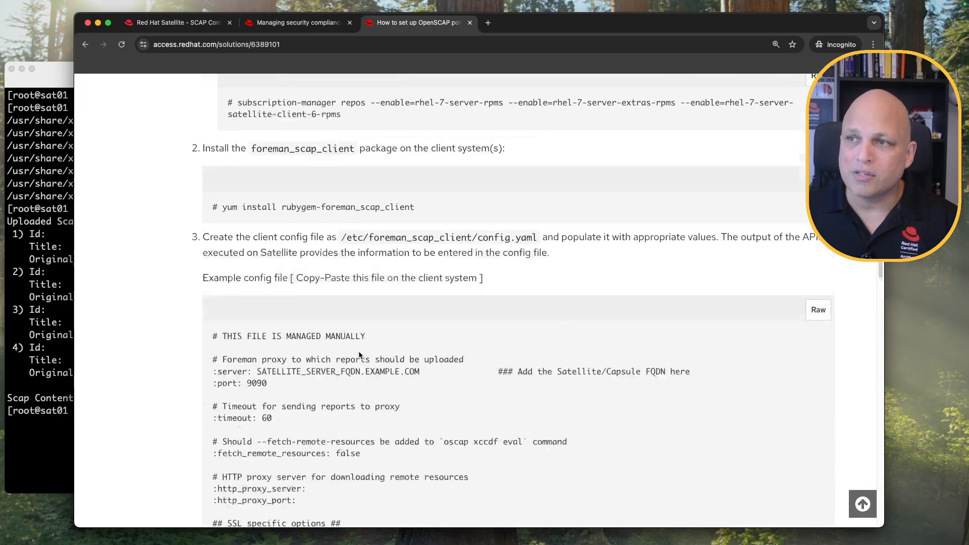
scroll(358, 354, up, 7)
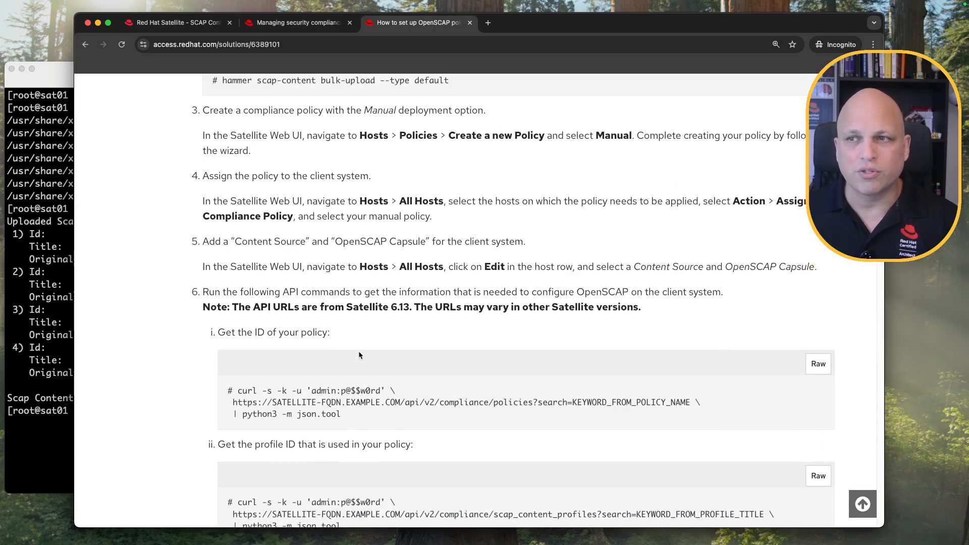
scroll(359, 355, up, 12)
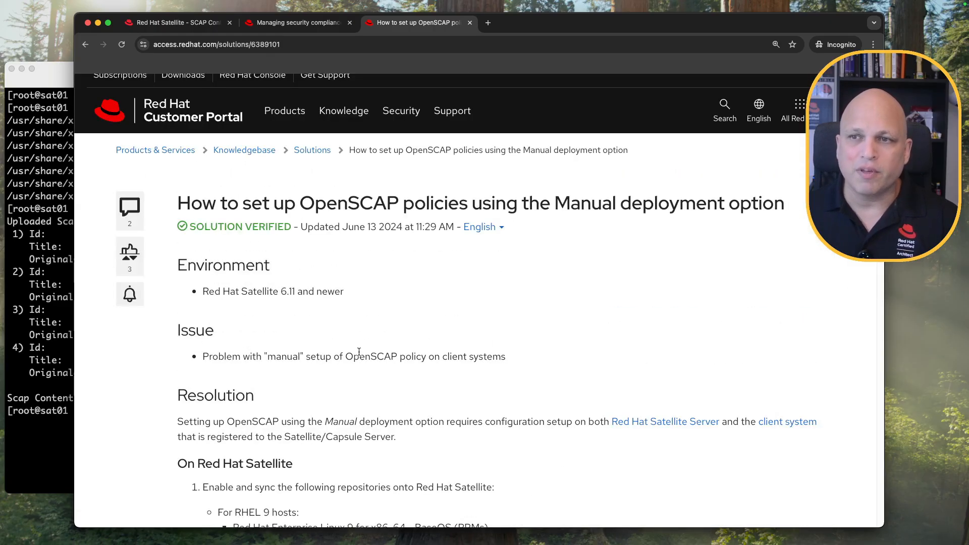
scroll(358, 352, down, 7)
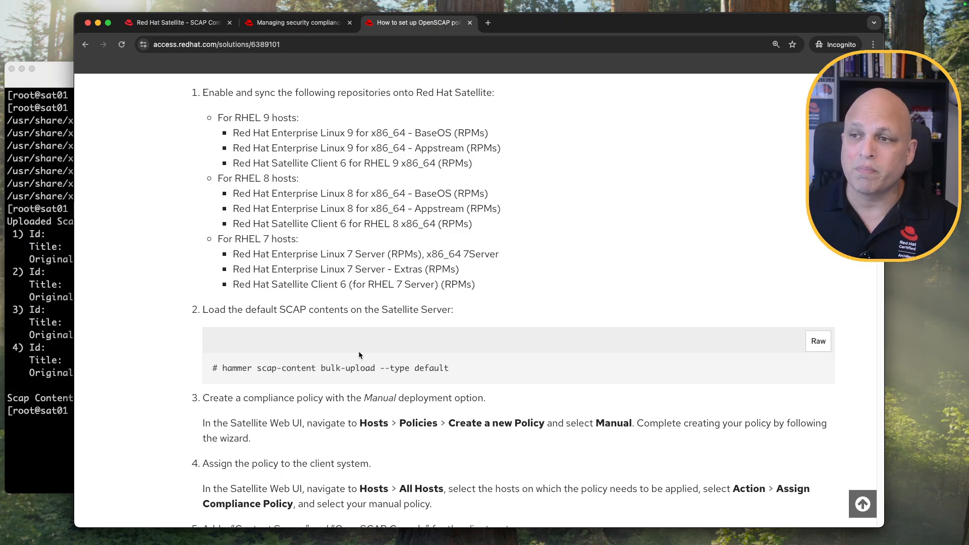
scroll(359, 352, down, 15)
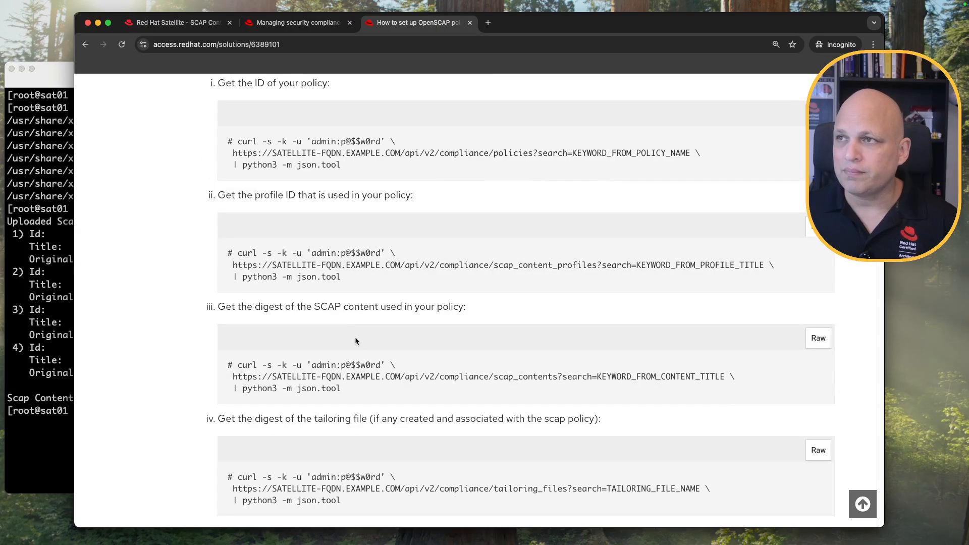
scroll(357, 321, up, 3)
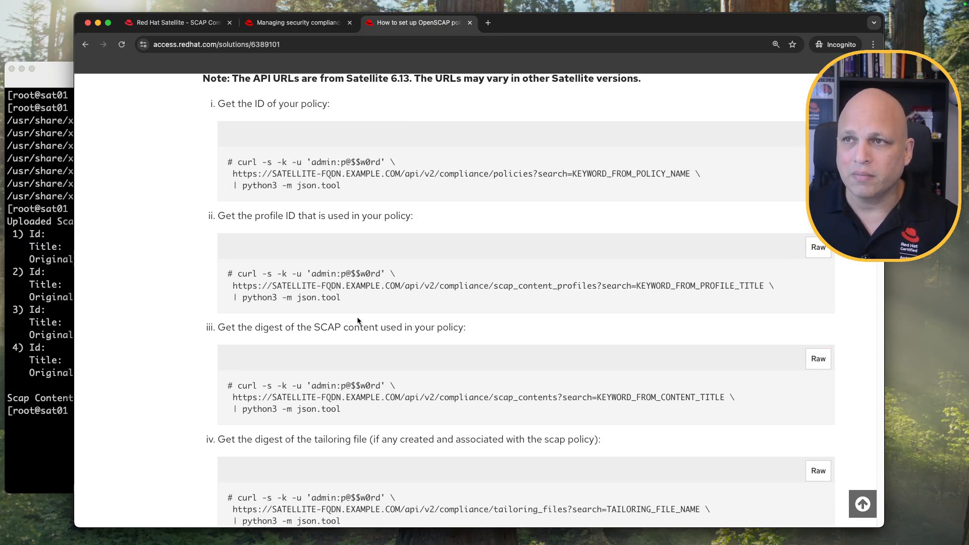
scroll(356, 316, up, 20)
From the SCAP Contents tab, zoom the browser in and go to Hosts > Compliance > Policies.
click(201, 25)
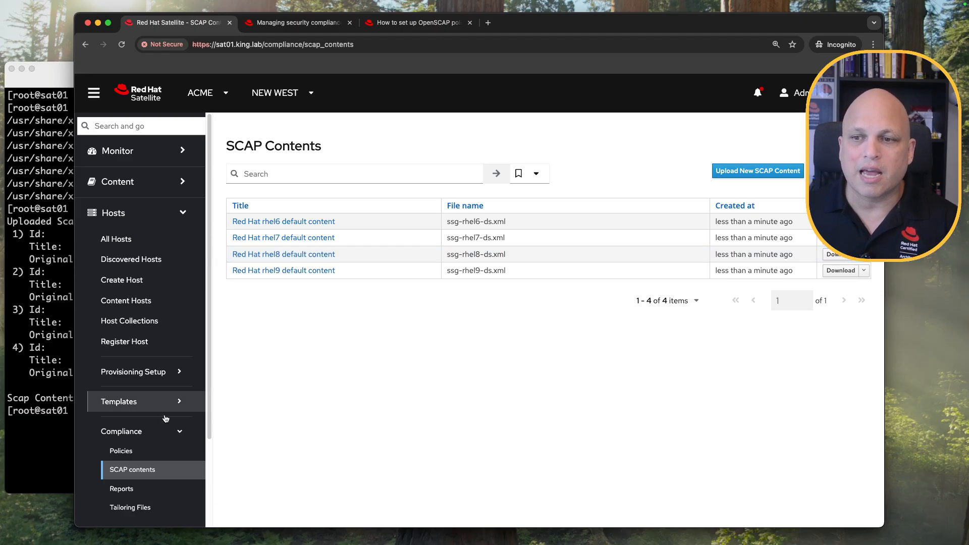
scroll(149, 418, down, 5)
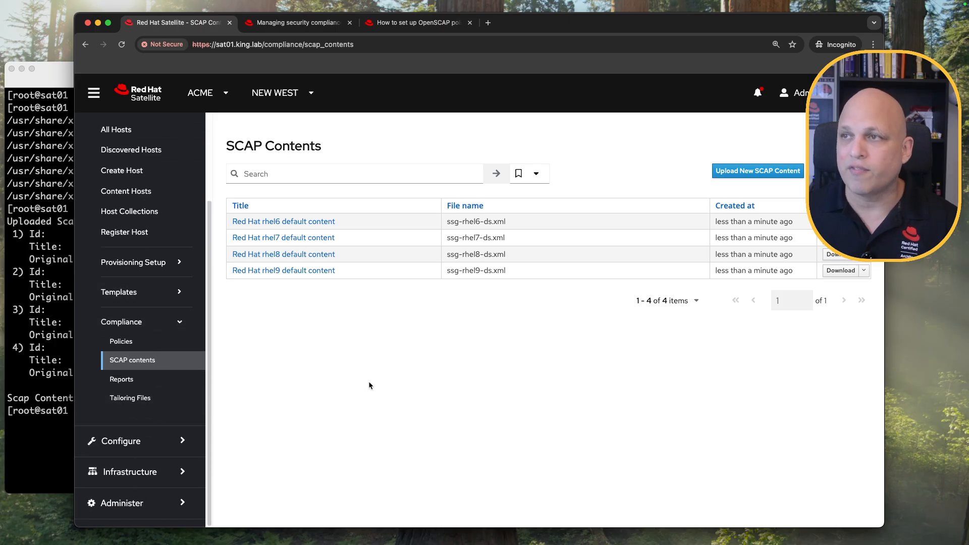
key(super+equal)
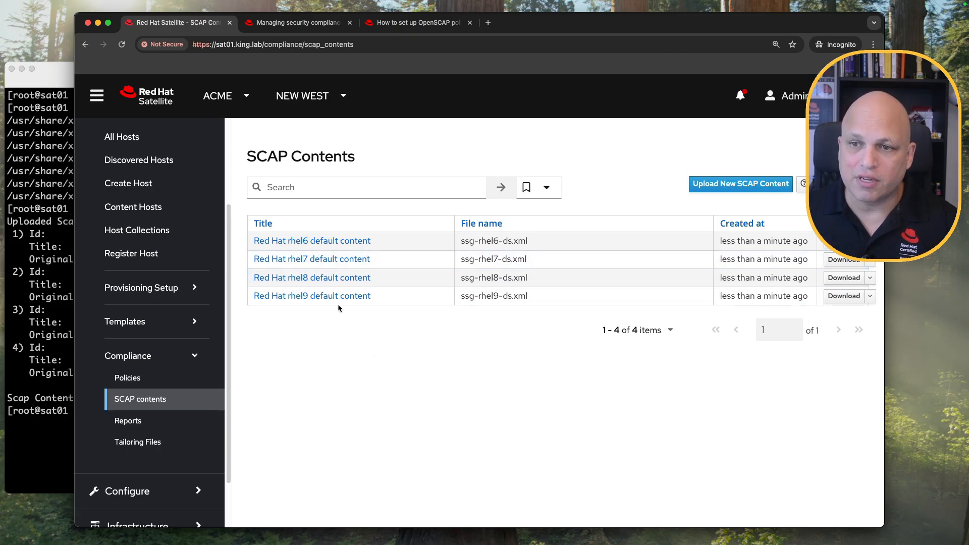
click(158, 378)
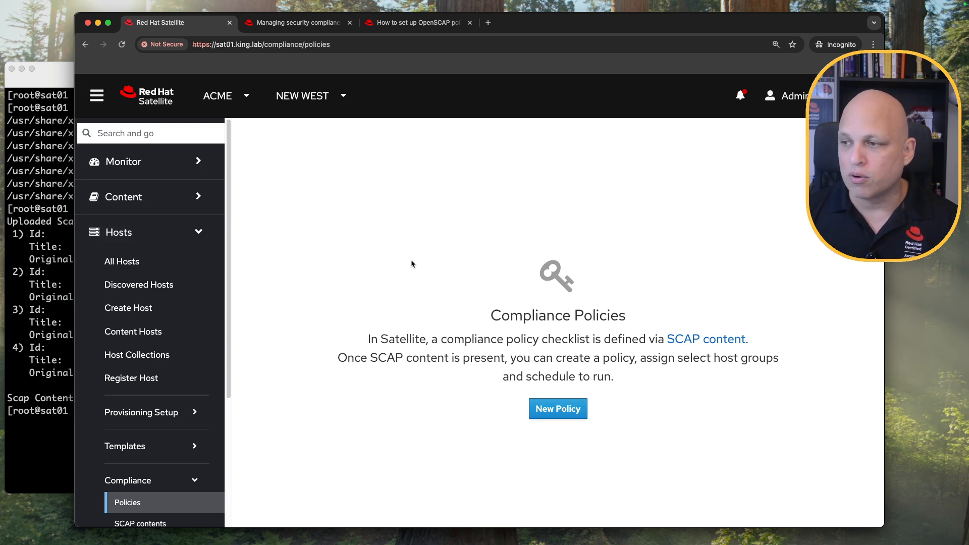
Start a New Compliance Policy wizard, toggling the sidebar off and back on.
click(559, 411)
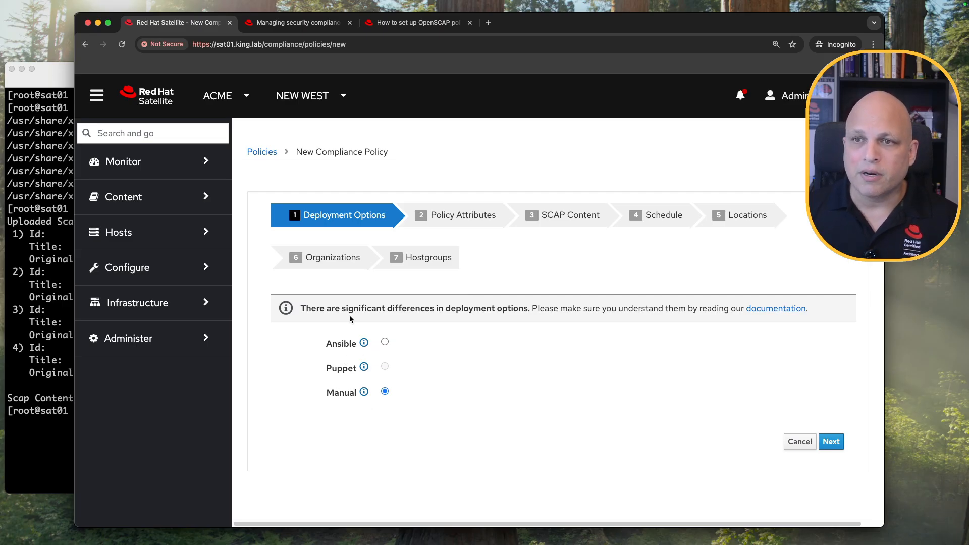
click(95, 97)
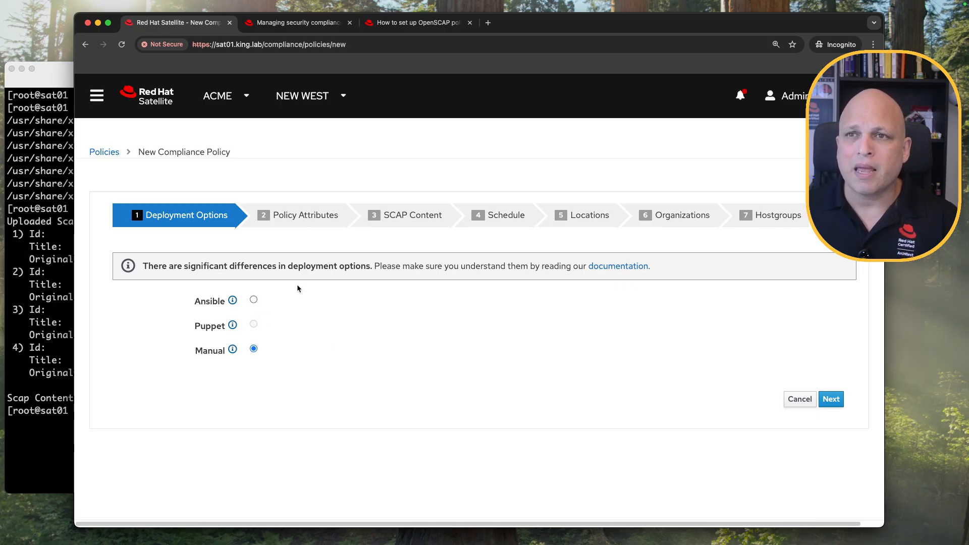
click(97, 96)
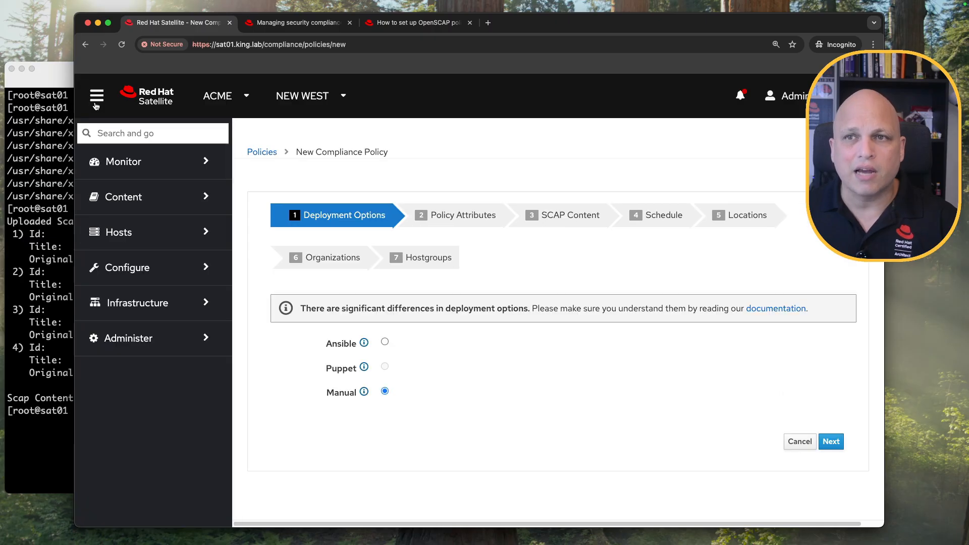
Open Hosts > All Hosts in a new tab and move that tab to the first position.
click(146, 237)
super+click(124, 260)
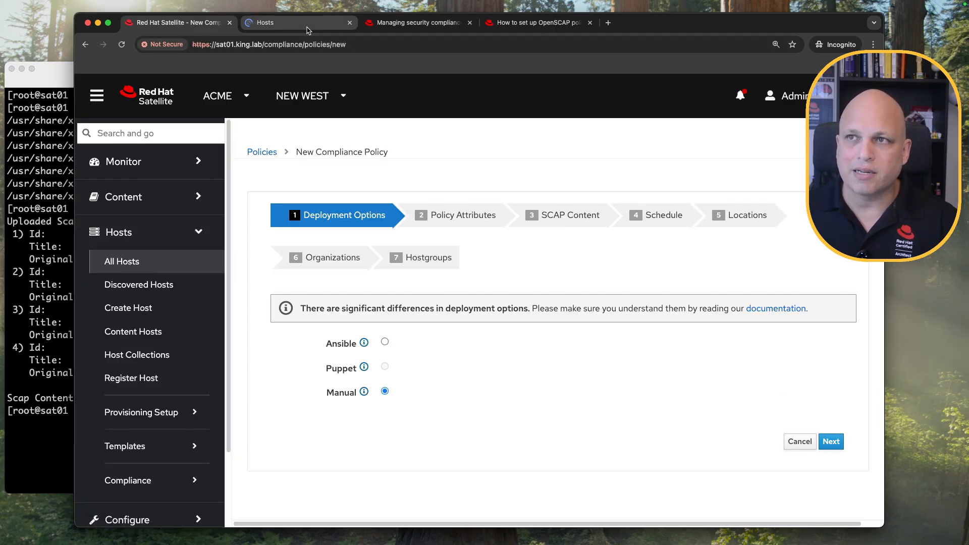
click(251, 25)
drag(251, 28, 172, 27)
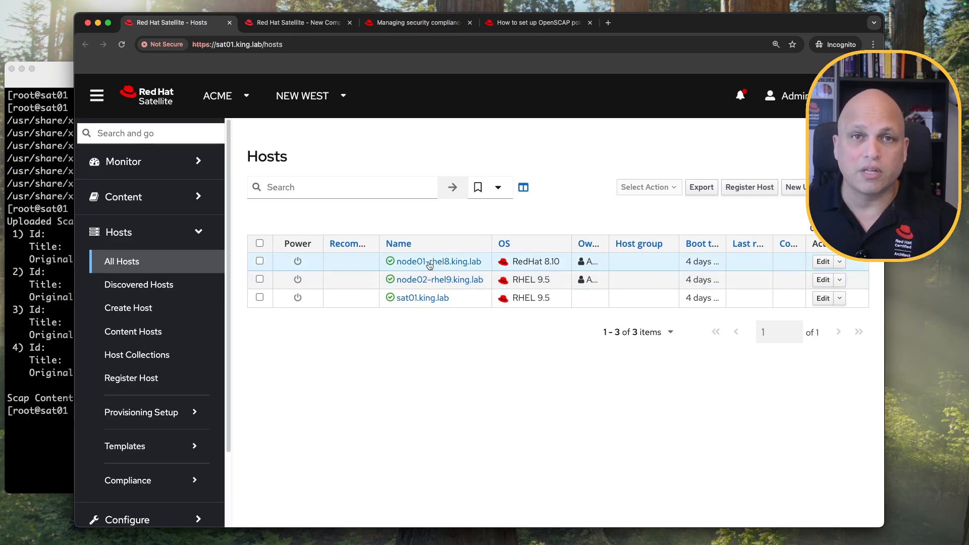
Run the command 'date' as a remote job on node01-rhel8 and node02-rhel9.
click(260, 261)
click(259, 279)
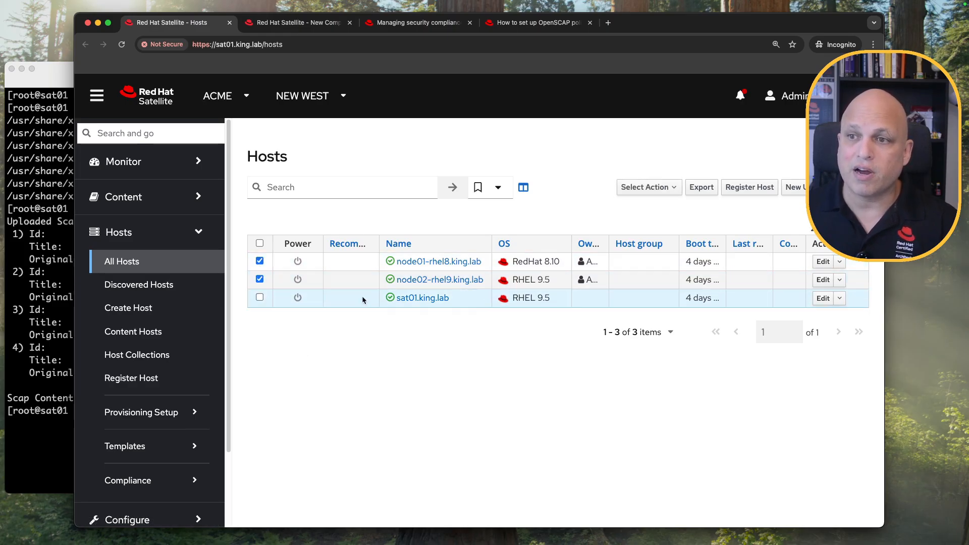
click(675, 188)
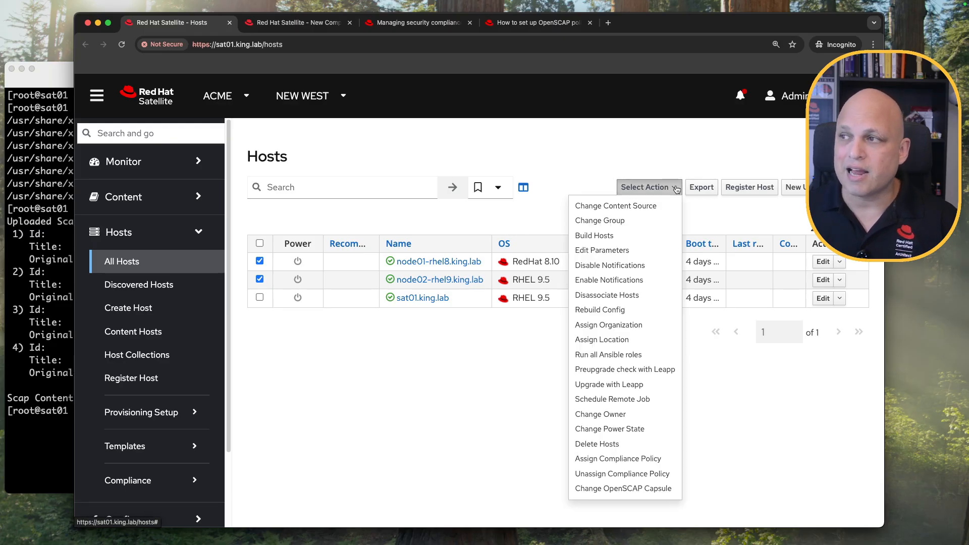
click(629, 399)
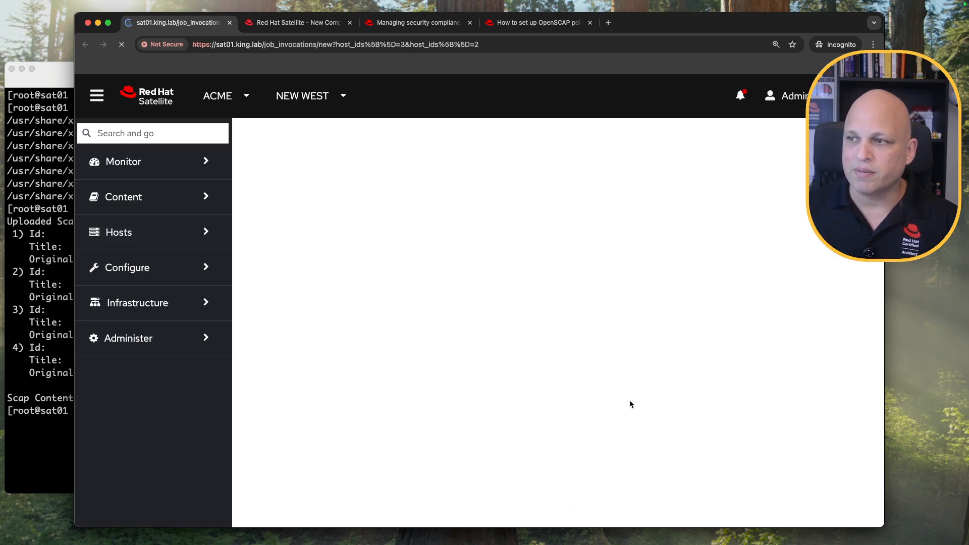
click(425, 493)
click(467, 411)
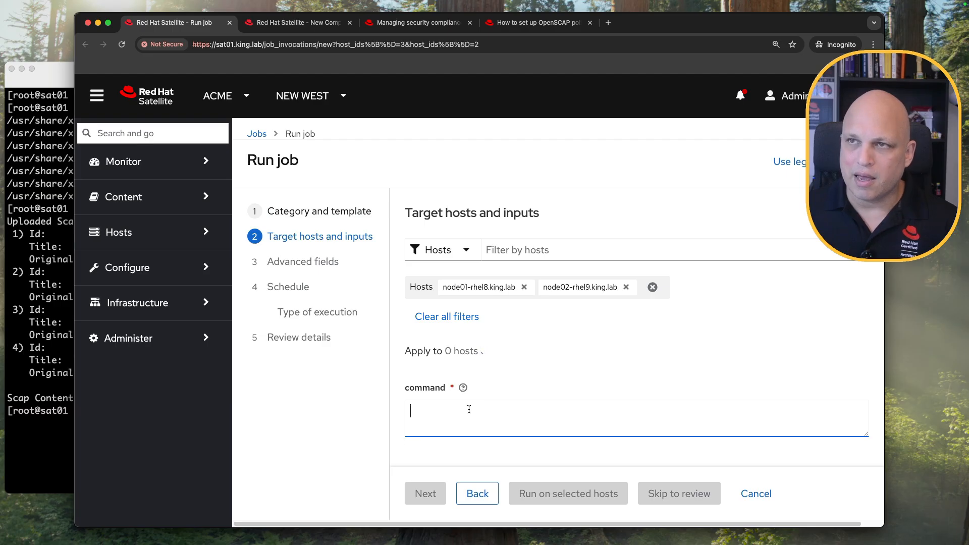
text(date)
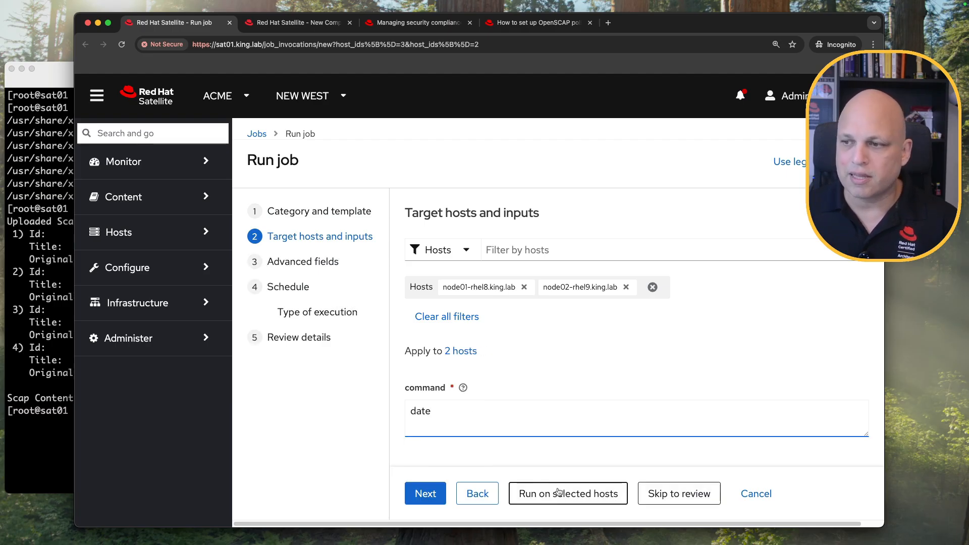
click(561, 495)
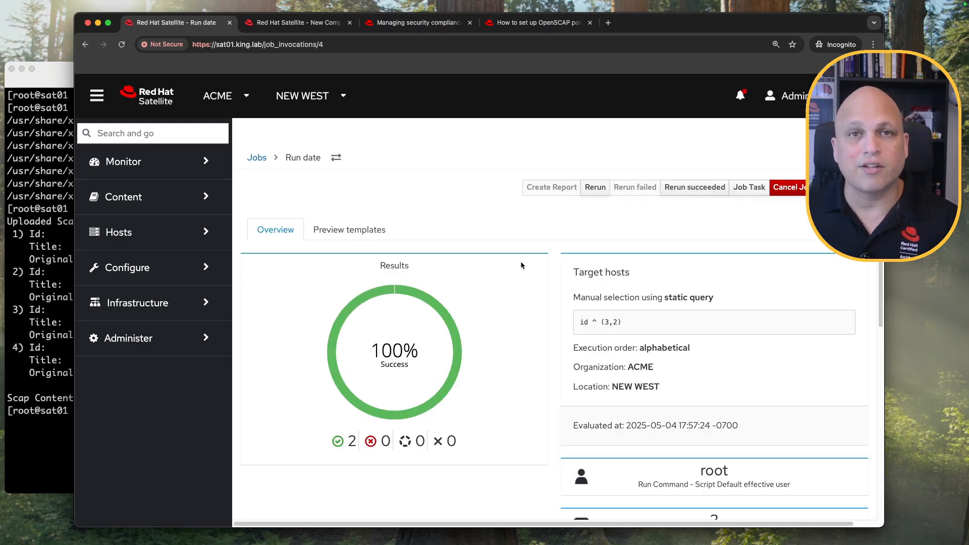
Open node01's and node02's job output in tabs and check the date result with exit status 0.
scroll(519, 262, down, 5)
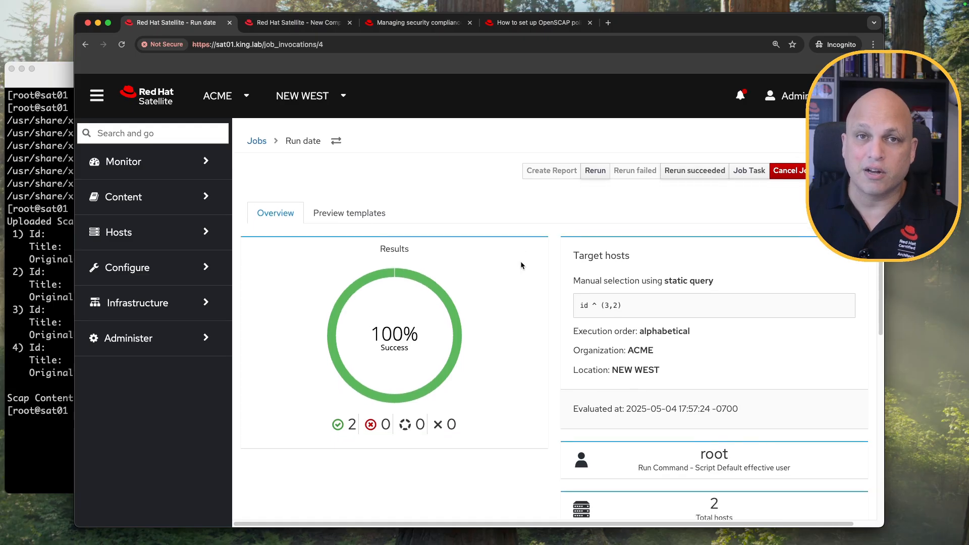
scroll(485, 292, up, 5)
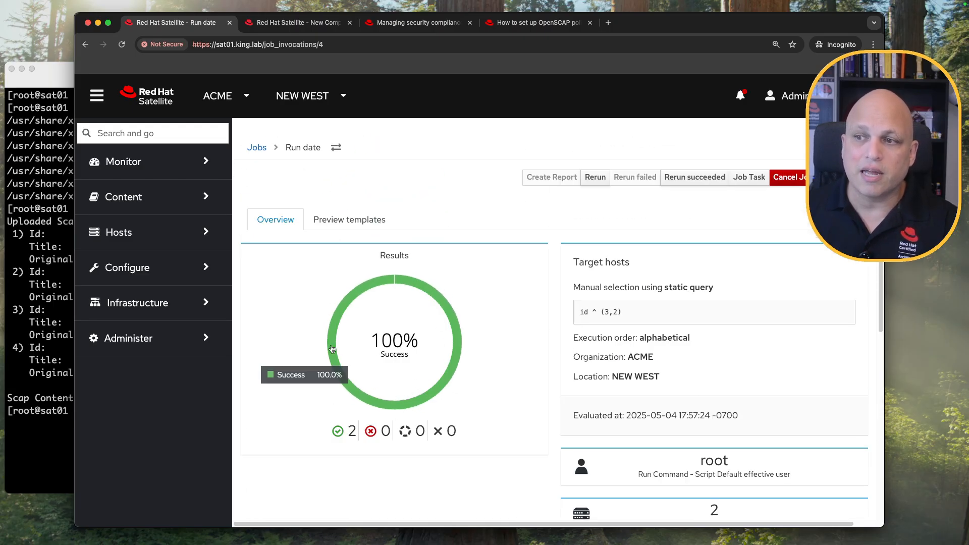
scroll(505, 285, down, 3)
scroll(507, 280, down, 4)
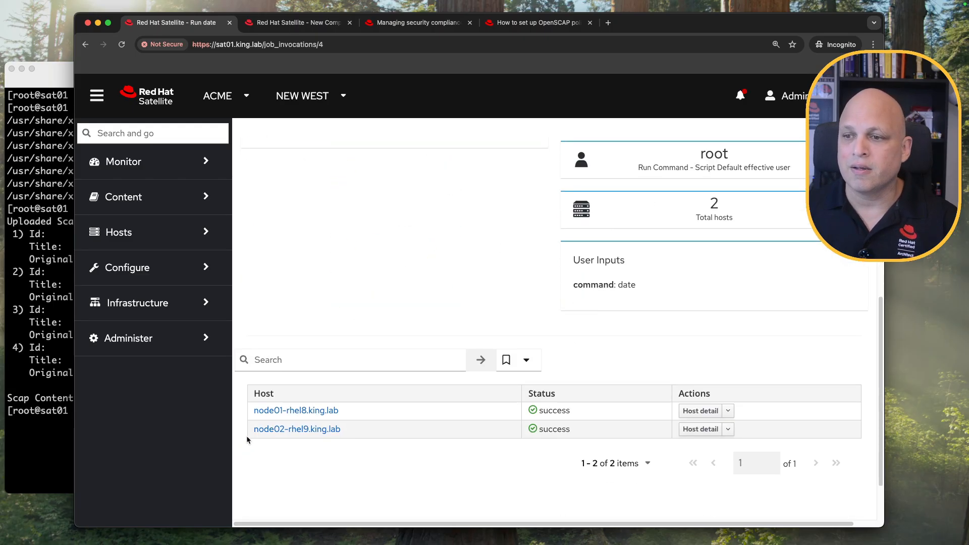
super+click(302, 411)
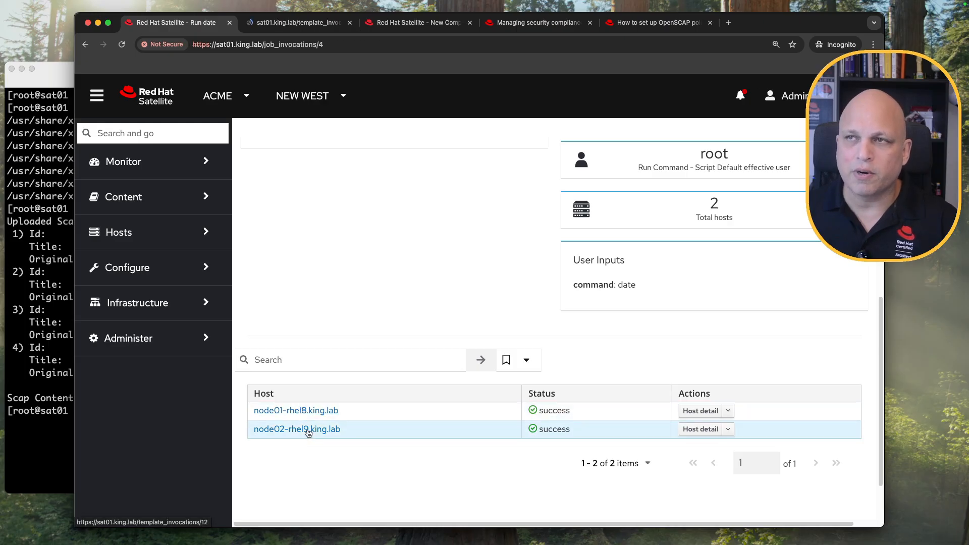
super+click(307, 429)
key(ctrl+Tab)
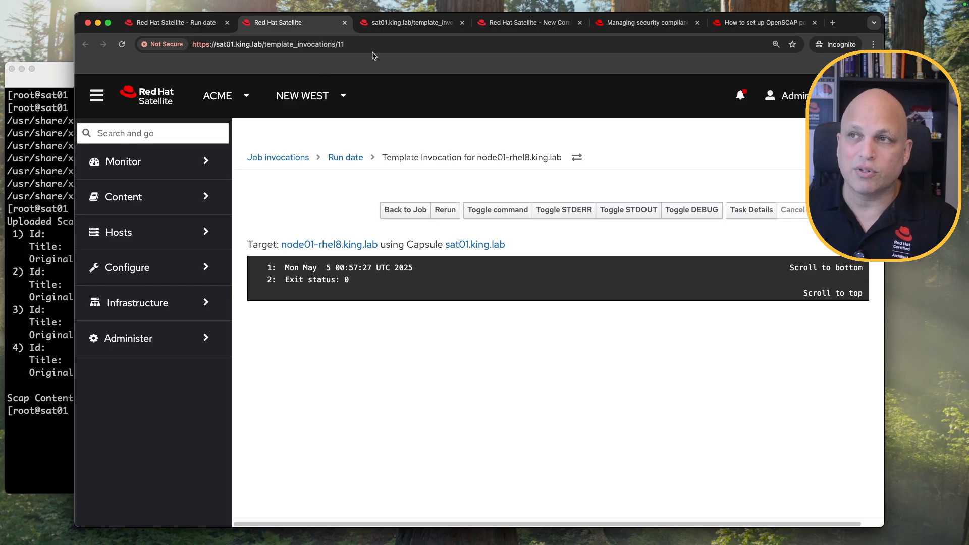
click(402, 25)
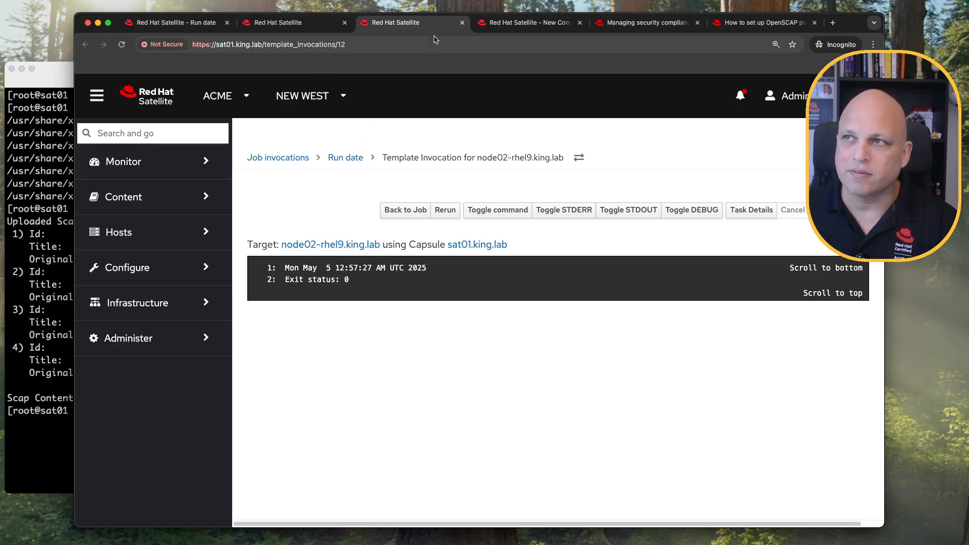
Close both job output tabs and return to the New Compliance Policy wizard.
click(461, 23)
click(345, 22)
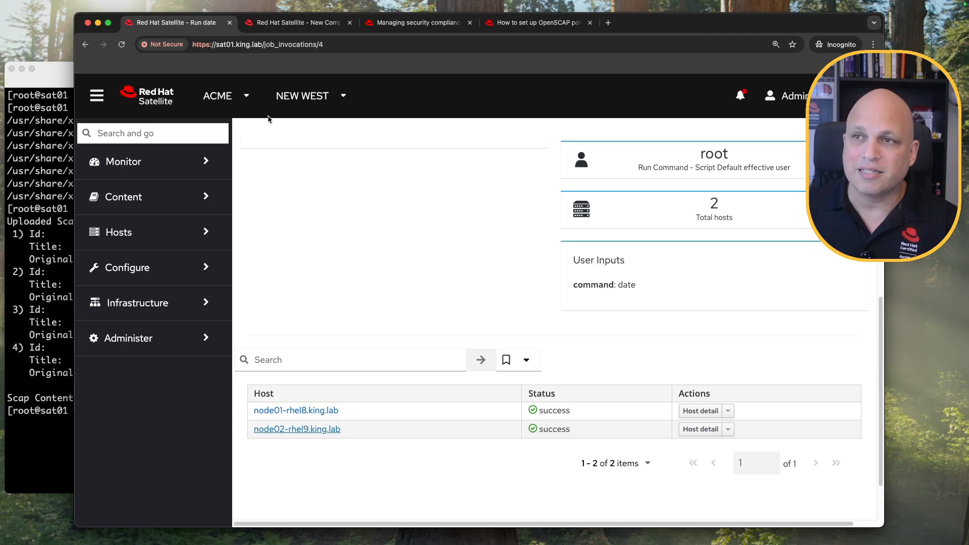
click(293, 25)
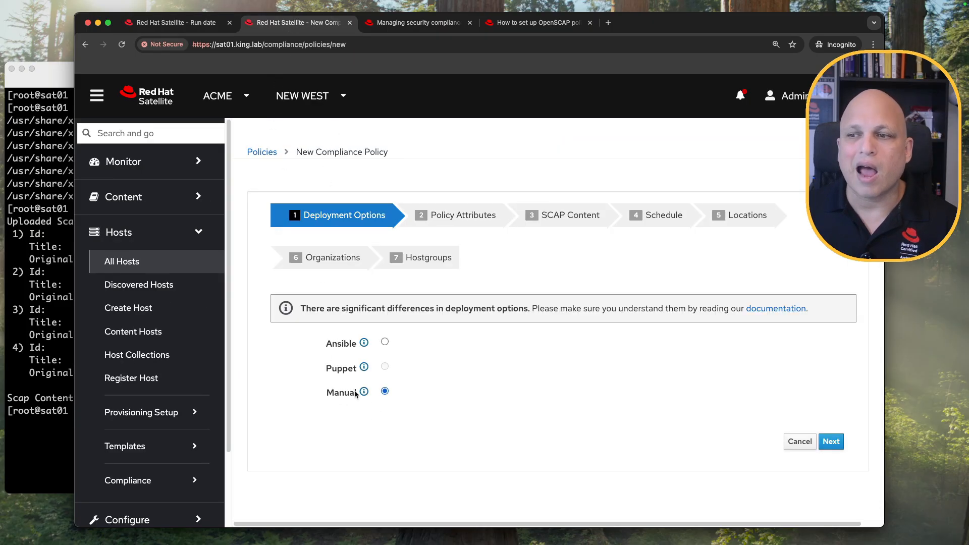
Switch deployment to Ansible and try to proceed, hitting the theforeman.foreman_scap_client not-imported error.
click(385, 343)
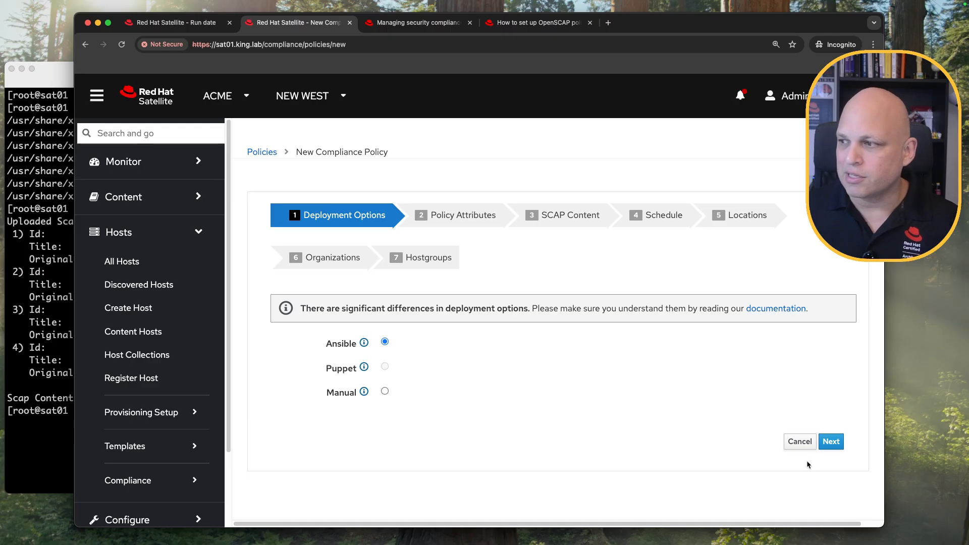
click(835, 442)
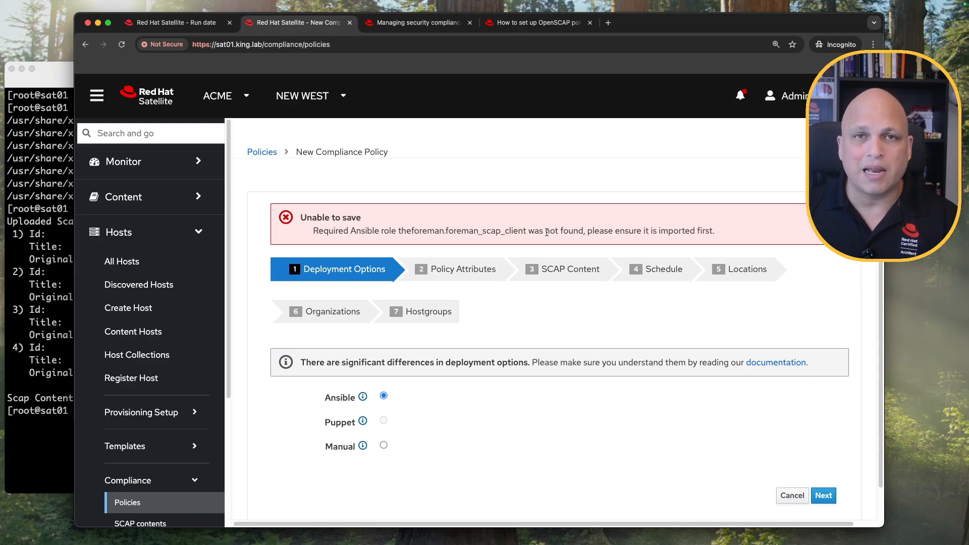
scroll(152, 311, down, 5)
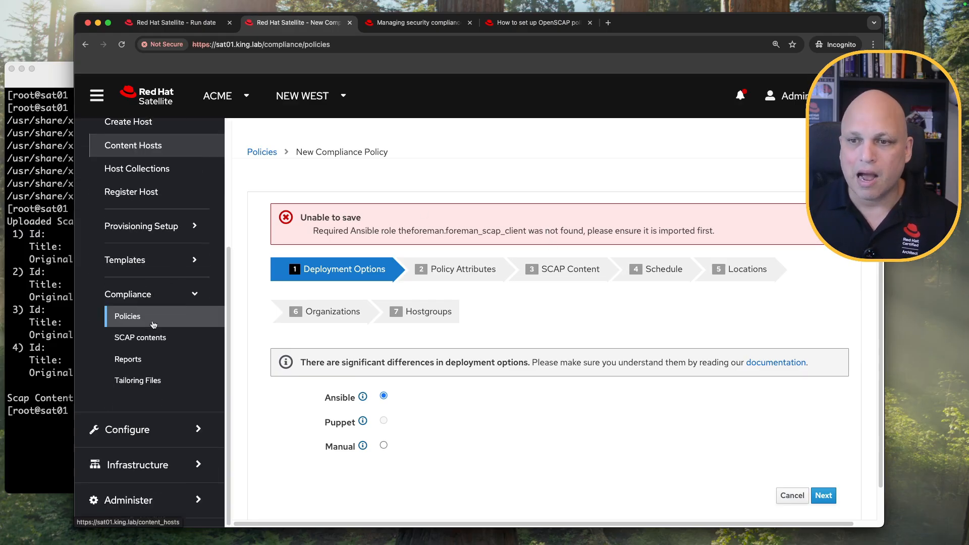
Import the theforeman.foreman_scap_client role from sat01.king.lab via Configure > Ansible > Roles.
click(159, 429)
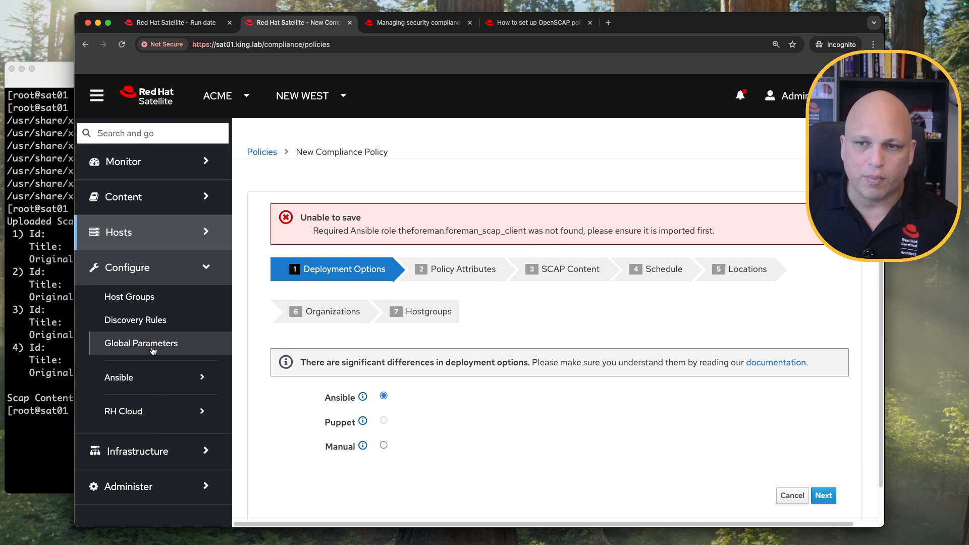
click(150, 382)
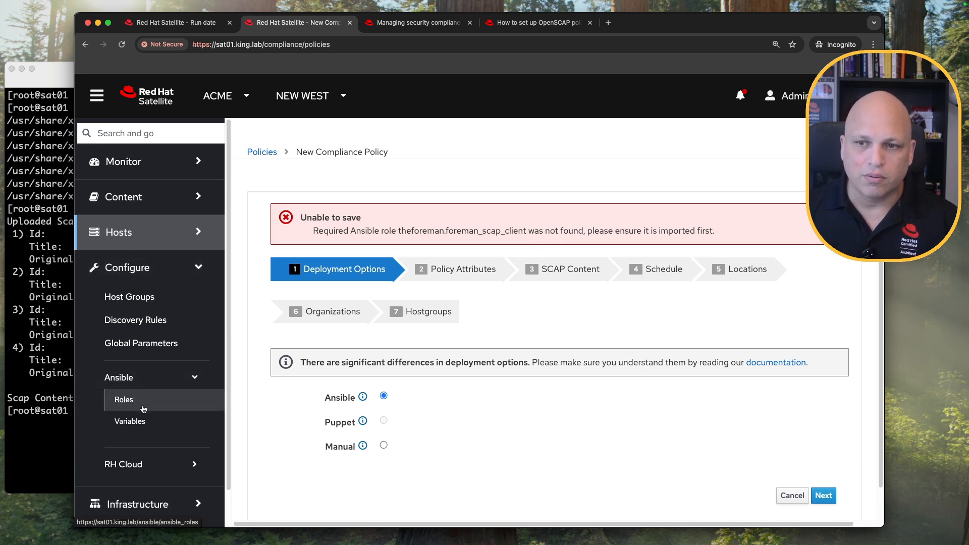
click(173, 396)
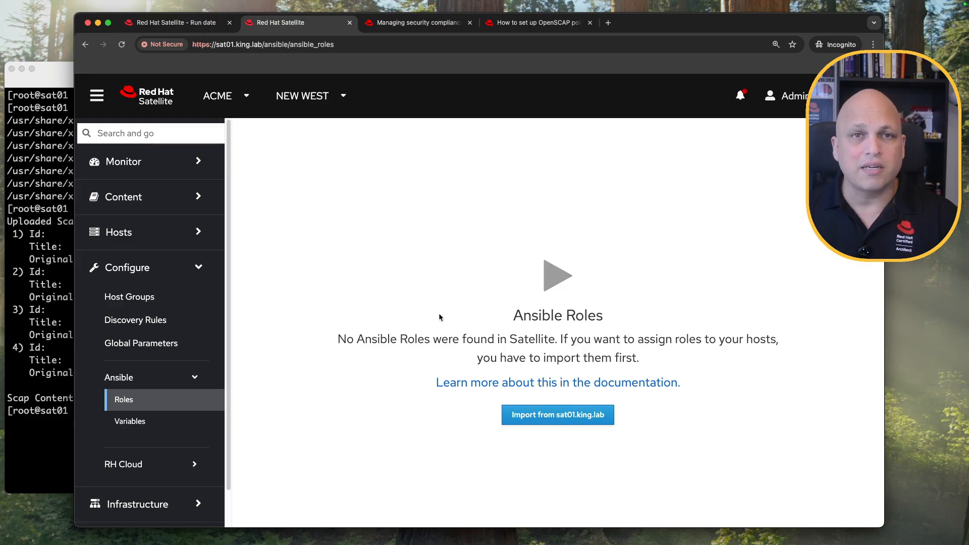
click(553, 421)
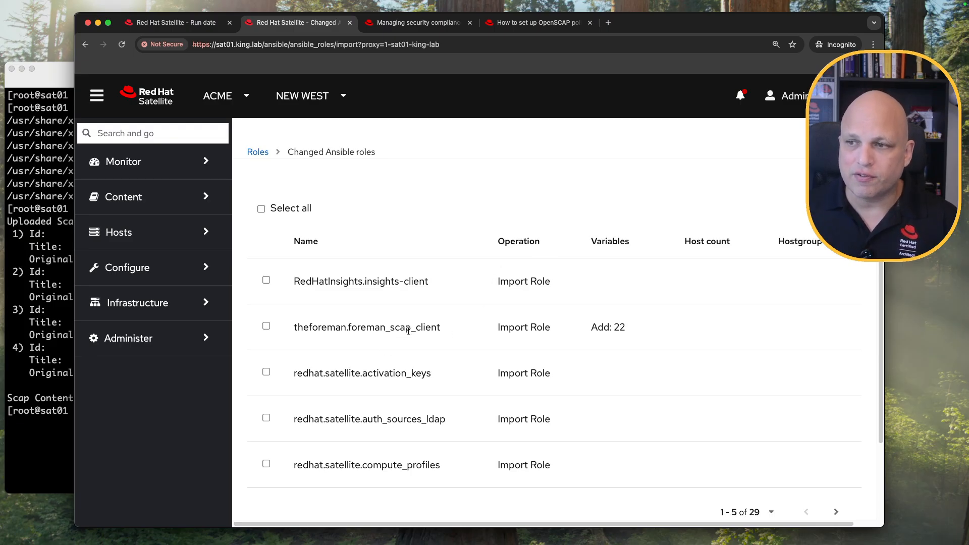
drag(442, 331, 293, 336)
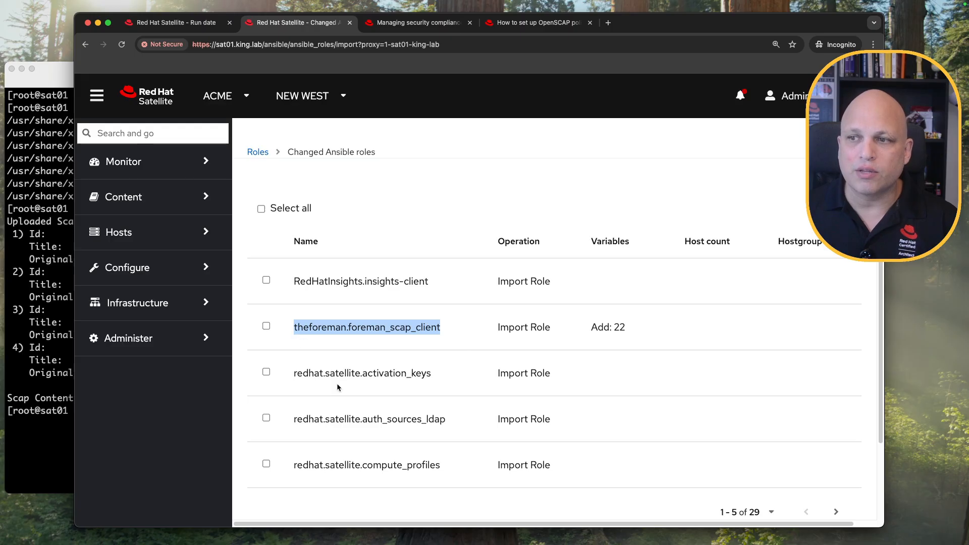
click(266, 326)
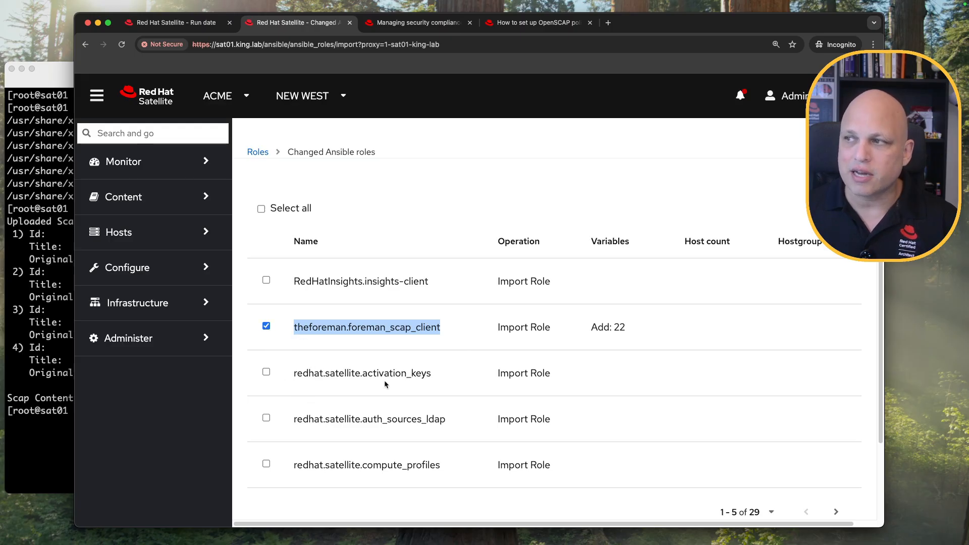
scroll(419, 363, down, 3)
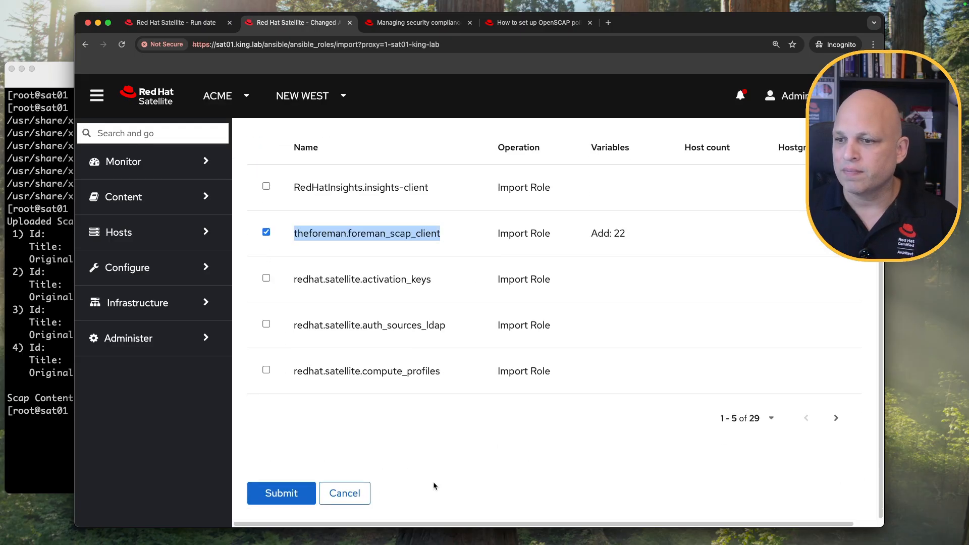
click(279, 493)
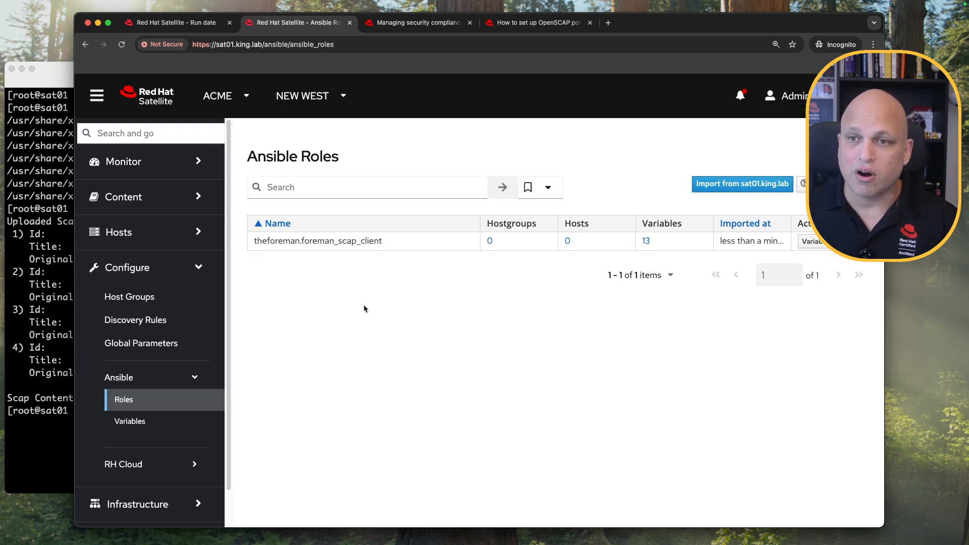
Review the hammer scap-content bulk-upload command in the terminal, then check Satellite's SCAP Contents list.
click(70, 223)
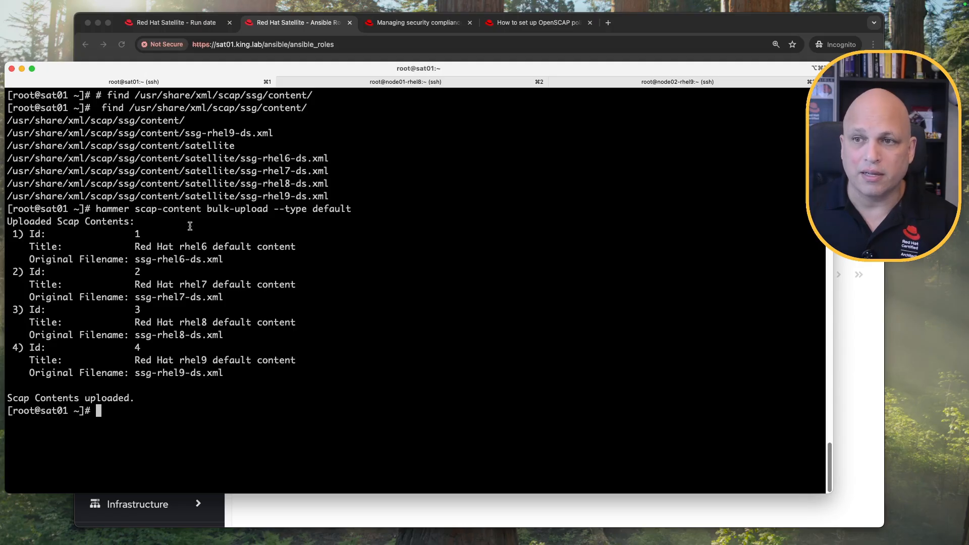
drag(97, 210, 352, 208)
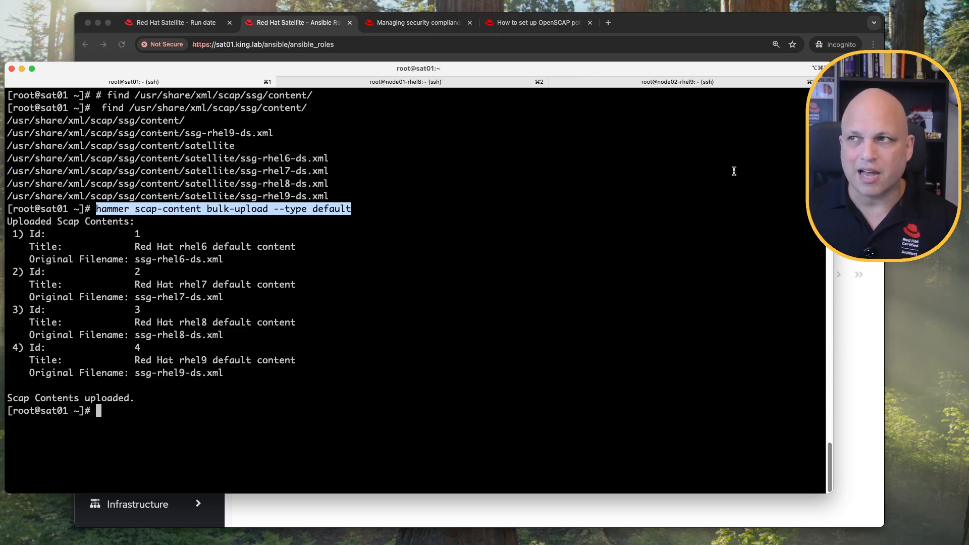
click(803, 29)
click(191, 231)
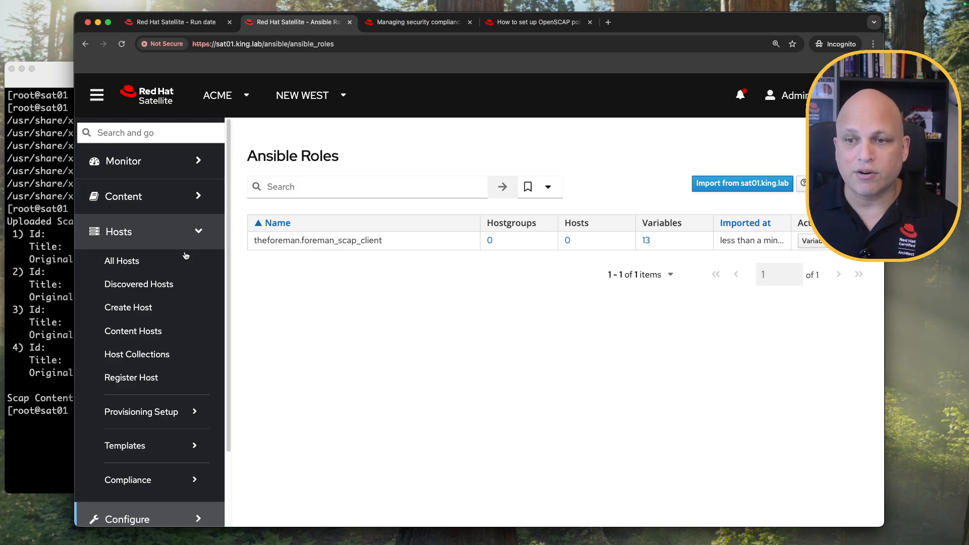
scroll(181, 284, down, 1)
click(173, 449)
scroll(176, 397, down, 5)
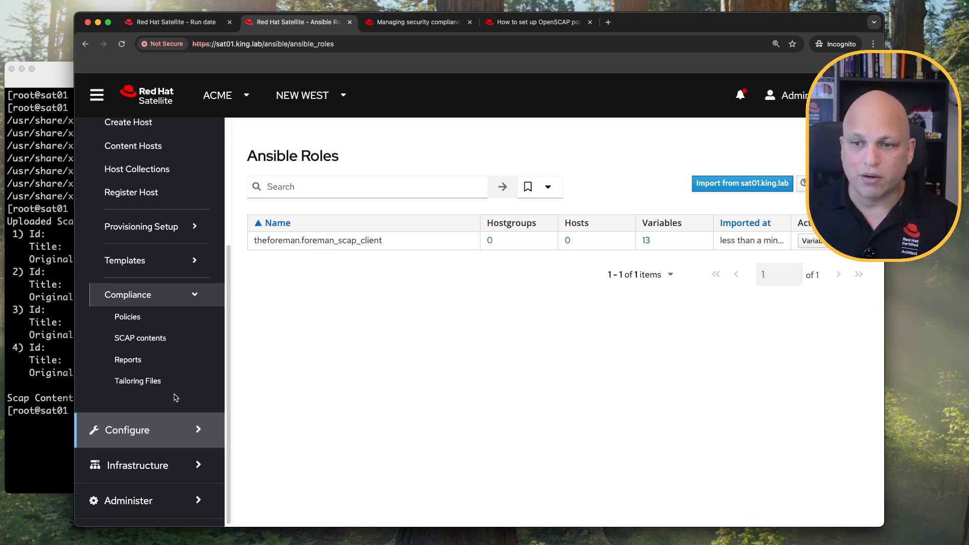
click(169, 341)
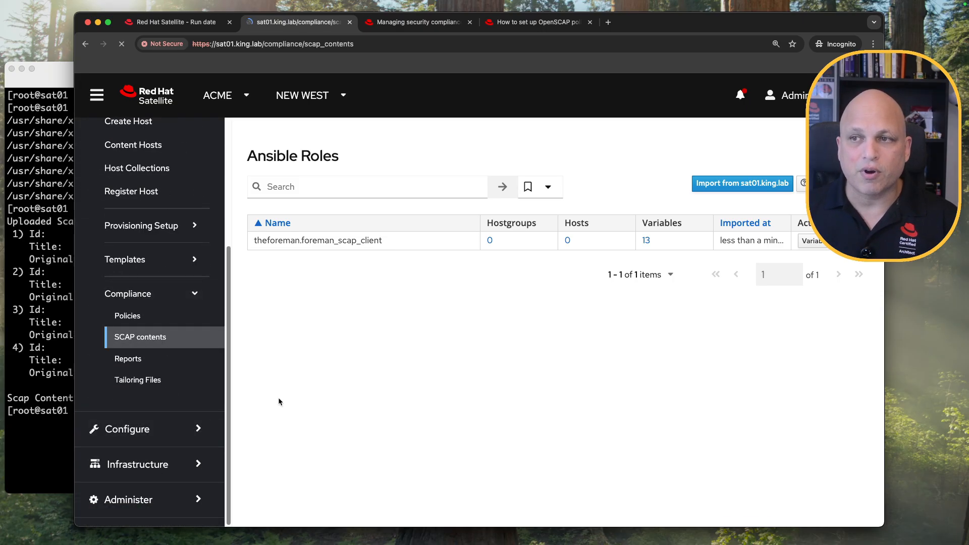
scroll(182, 381, down, 4)
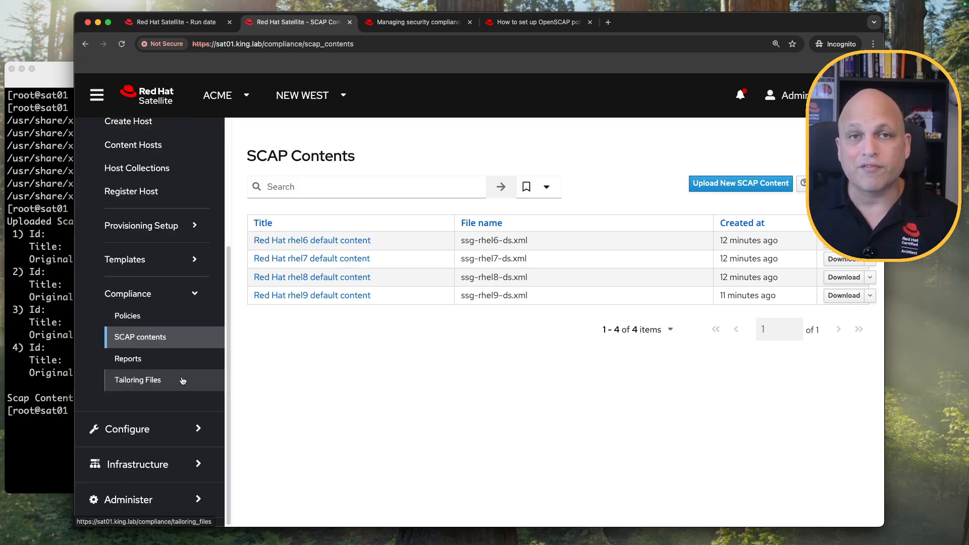
scroll(174, 368, up, 2)
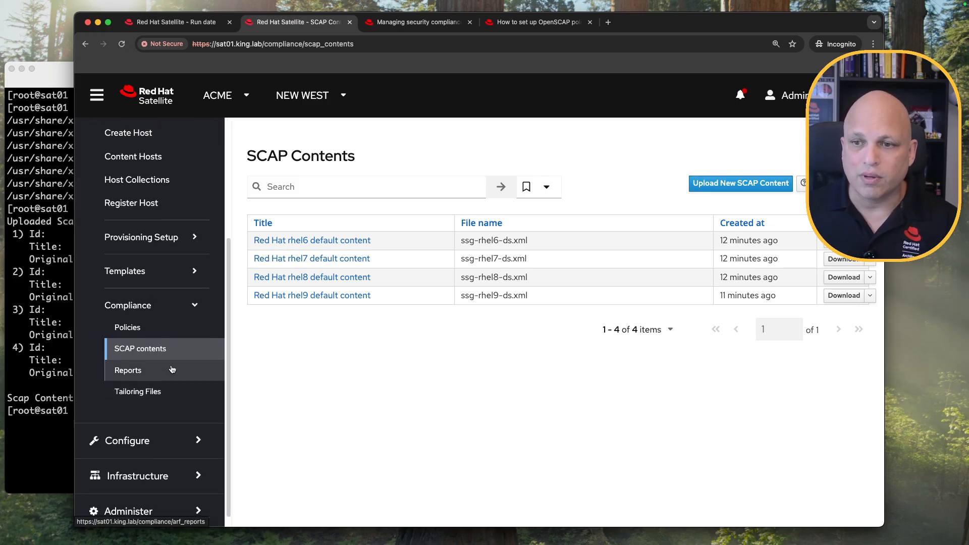
scroll(172, 369, down, 2)
Confirm the imported role appears in the Ansible Roles list, then expand Hosts > Compliance.
click(151, 428)
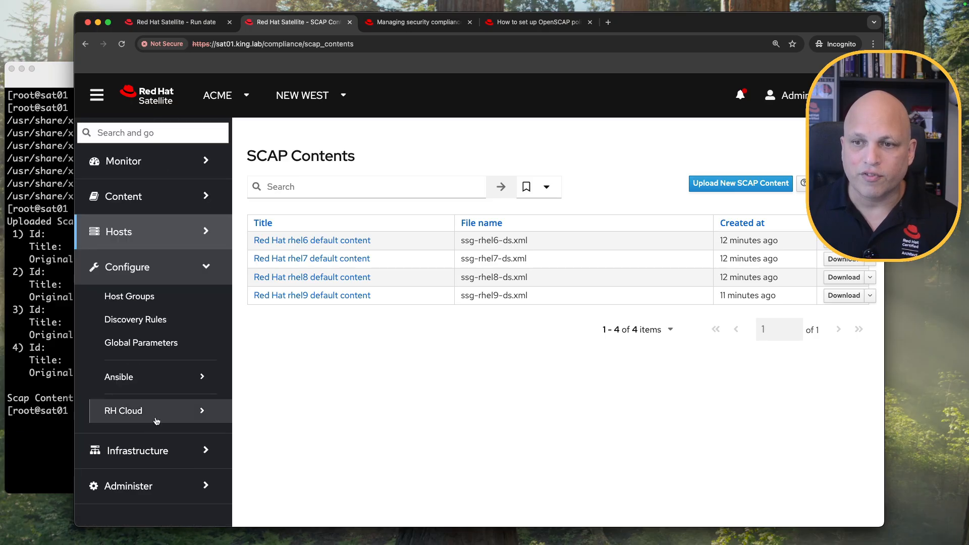
click(156, 374)
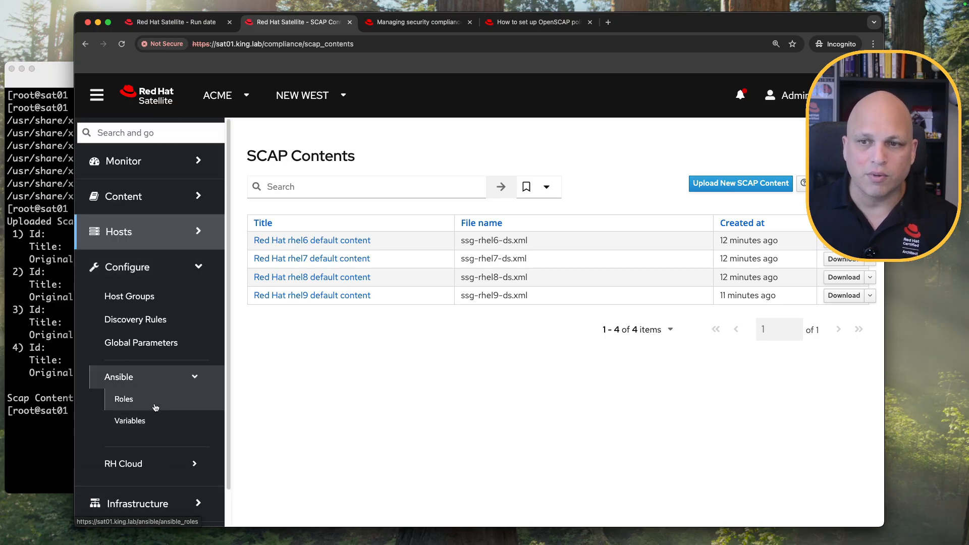
click(156, 401)
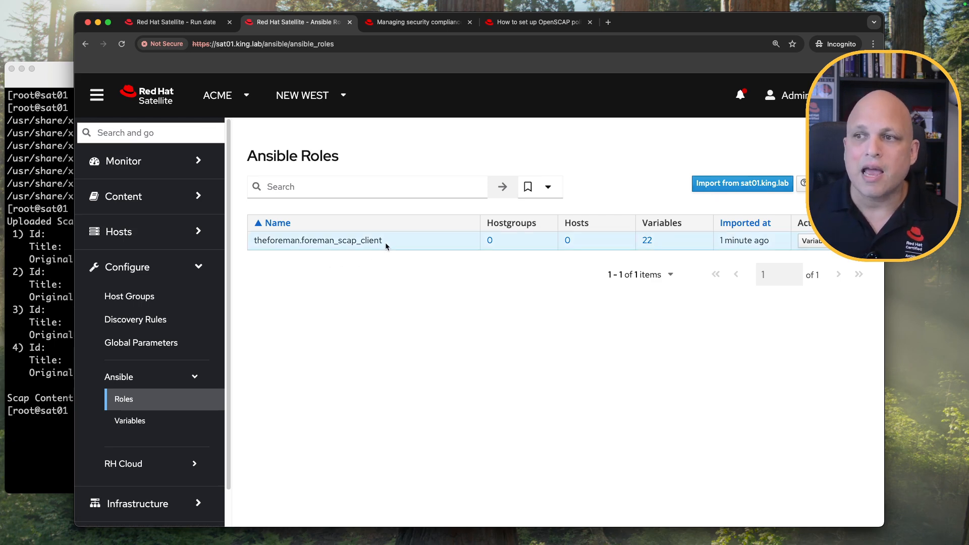
drag(386, 240, 255, 241)
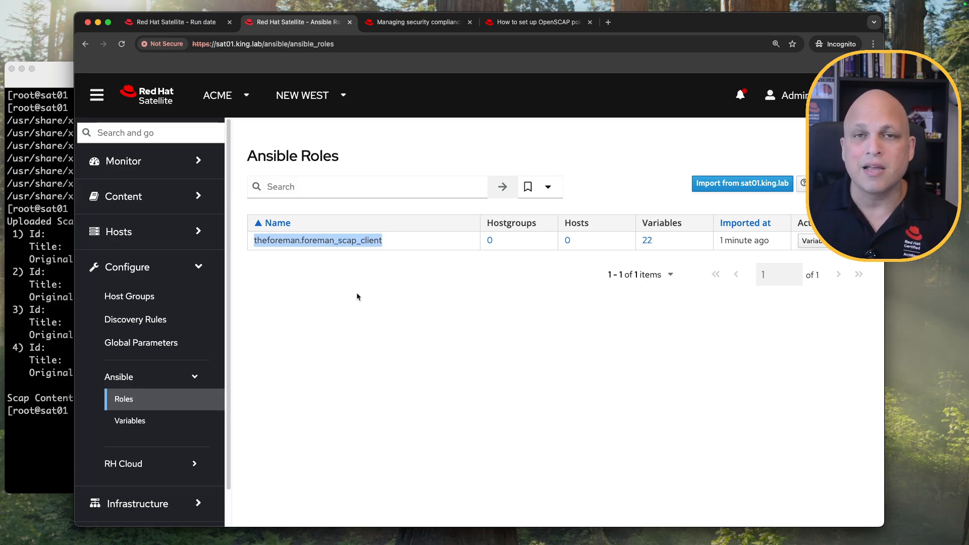
click(343, 344)
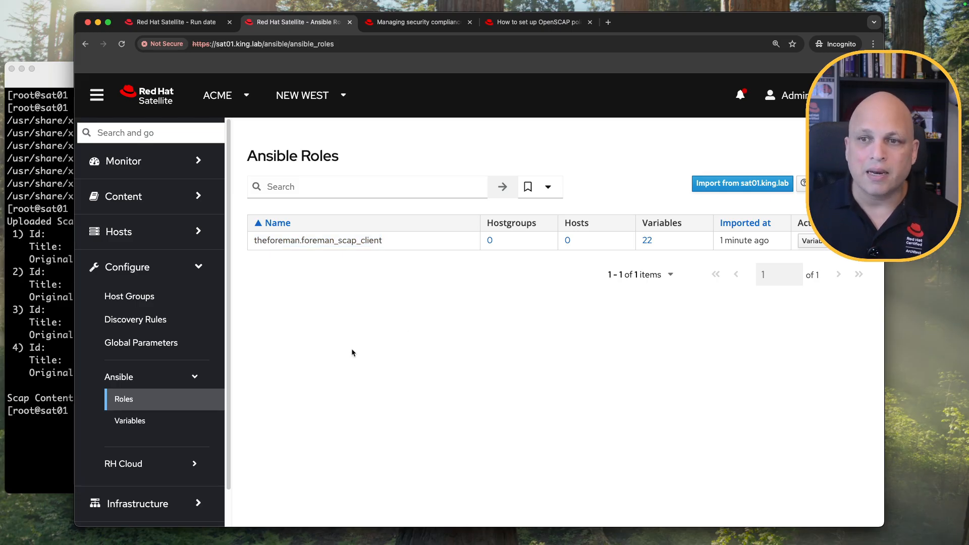
click(163, 232)
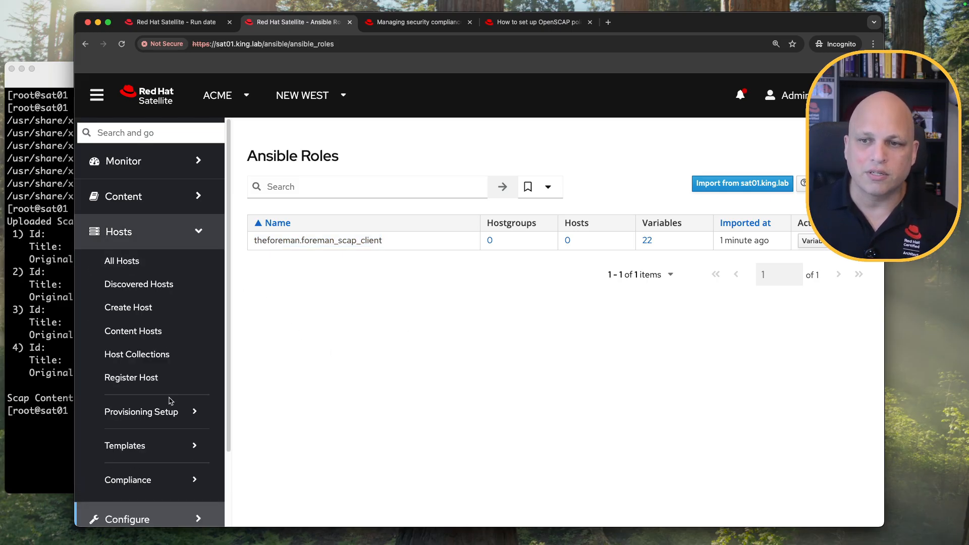
click(154, 480)
Start a new compliance policy with Ansible deployment, advance to Policy Attributes, and collapse the sidebar.
click(144, 509)
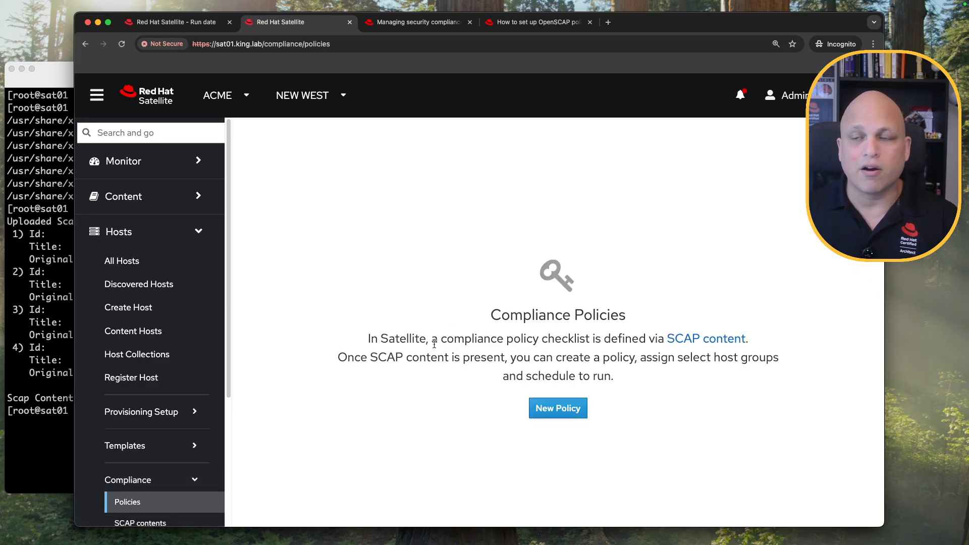
click(559, 410)
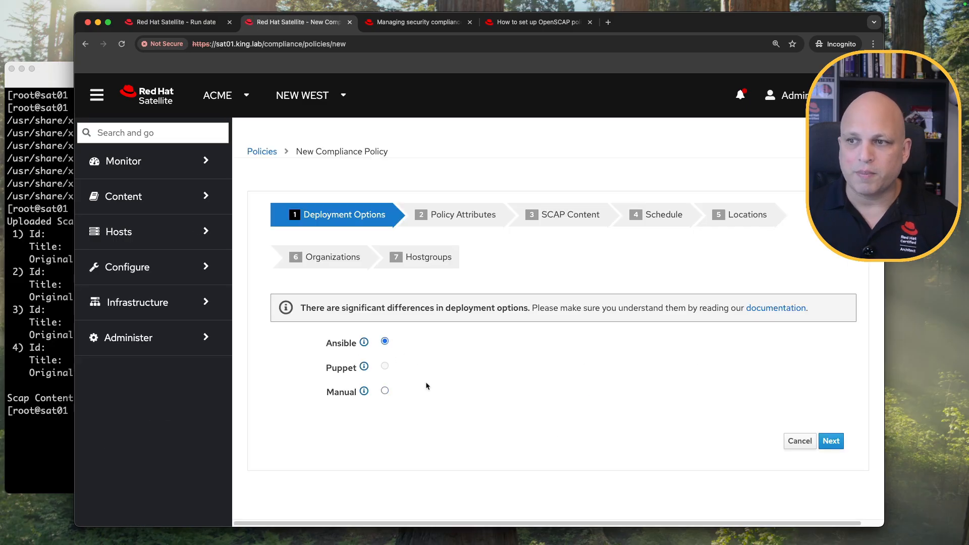
click(833, 441)
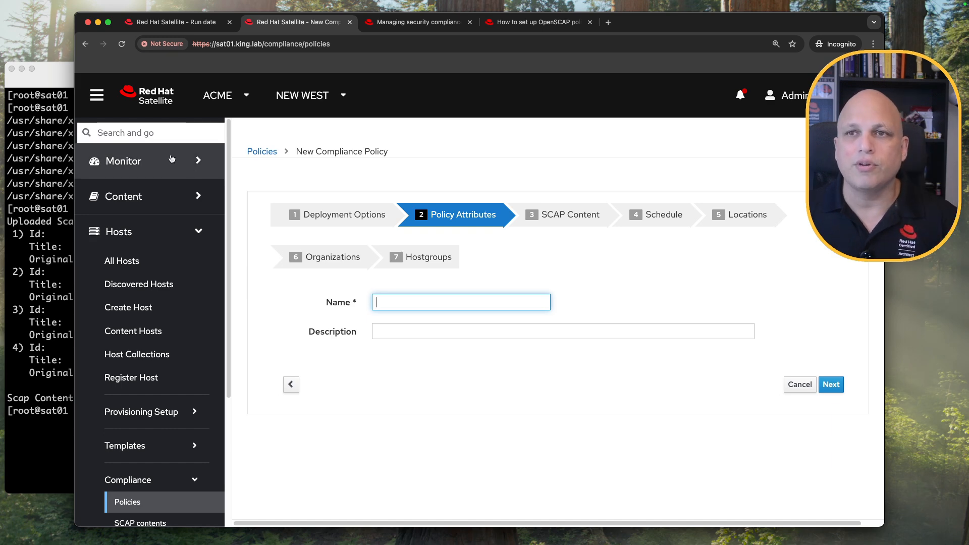
click(97, 95)
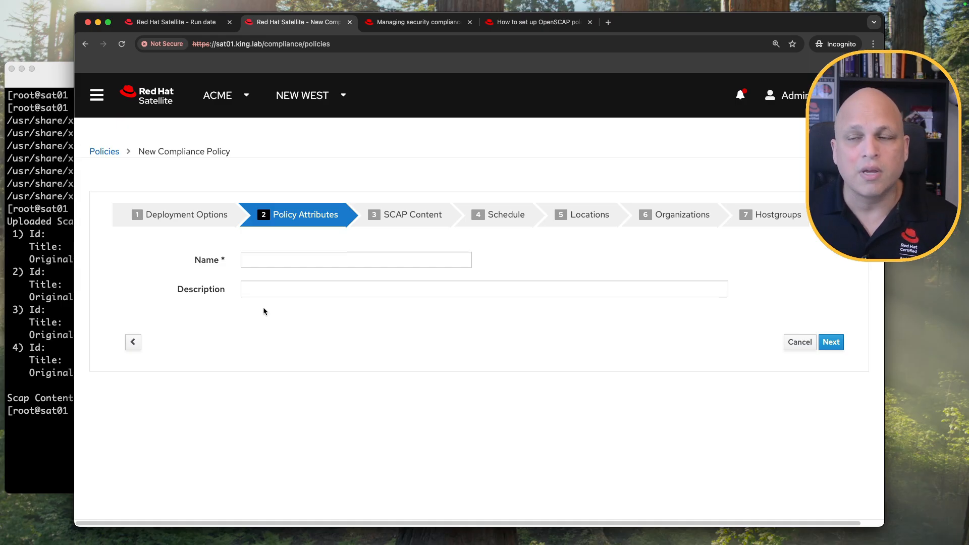
Enter 'STIG_rhel8' as the policy name, correcting the uppercase RHEL8.
click(322, 262)
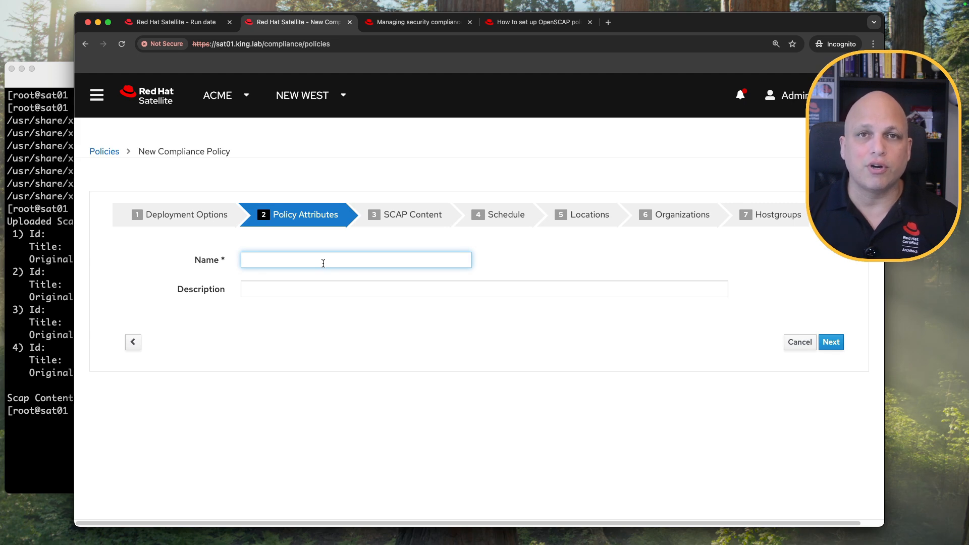
text(S)
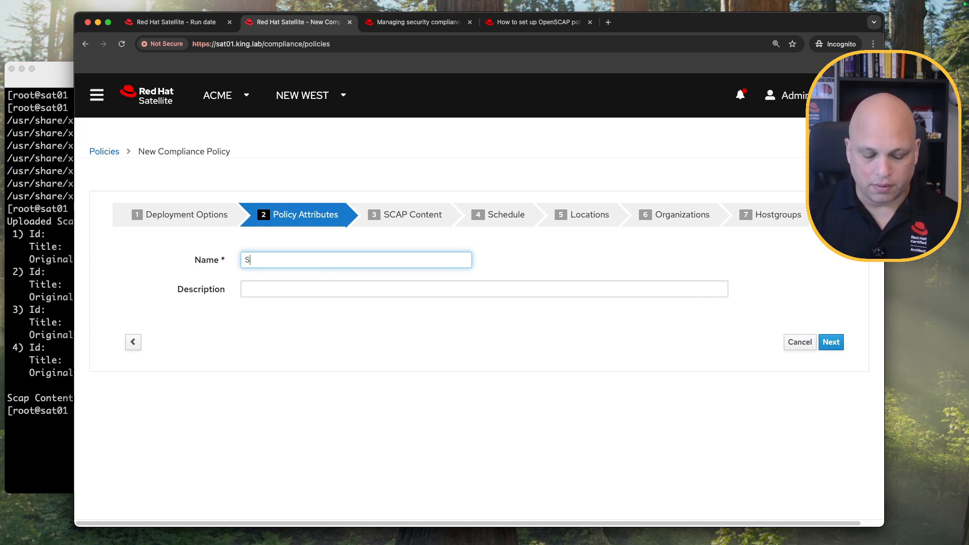
text(TIG_RHEL8)
key(BackSpace)
key(BackSpace)
key(BackSpace)
key(BackSpace)
key(BackSpace)
text(rhel)
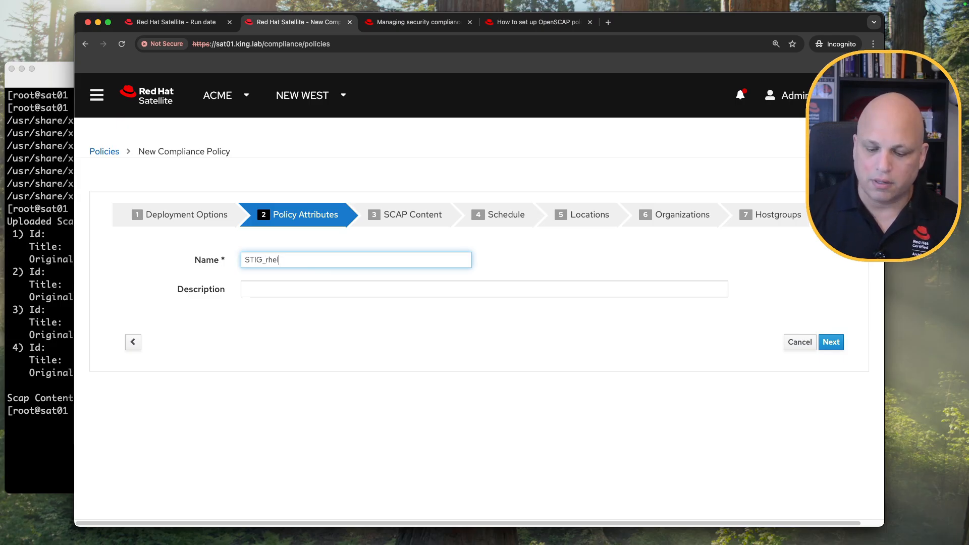
text(8)
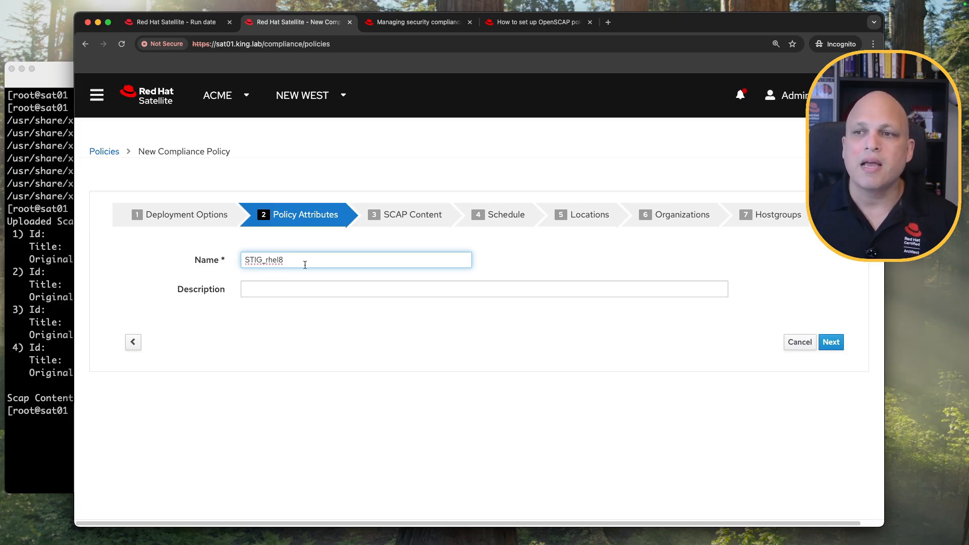
drag(263, 260, 240, 259)
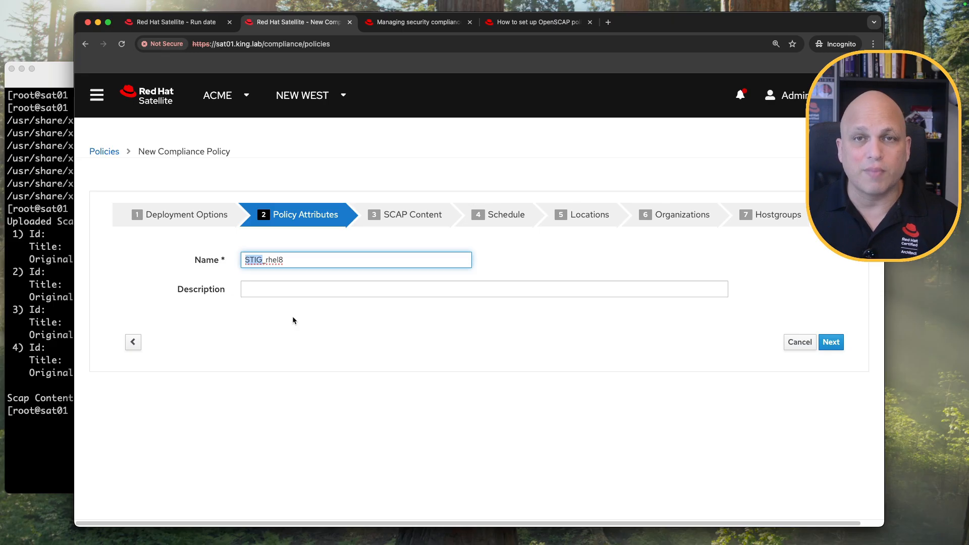
click(306, 258)
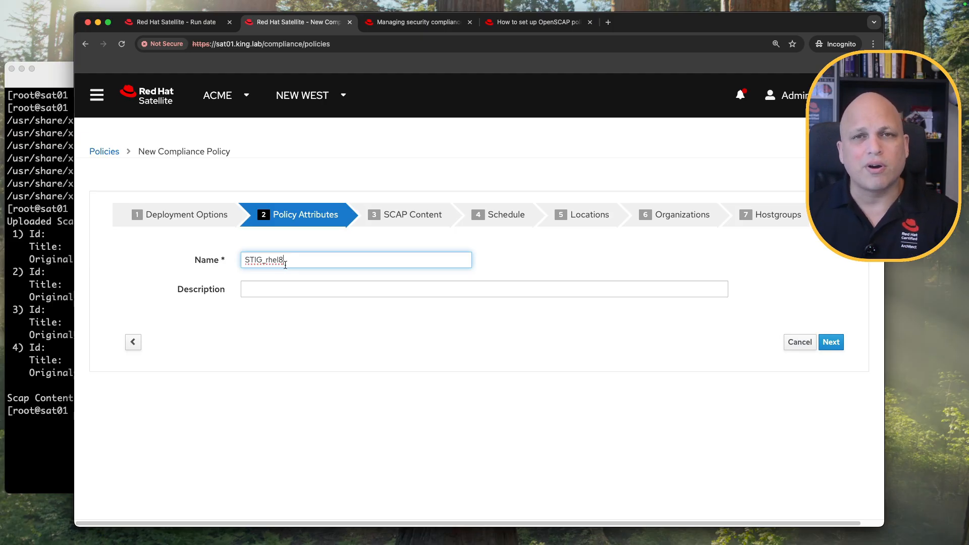
Uncheck node01 and node02 in All Hosts, then advance the policy wizard to SCAP Content.
click(174, 21)
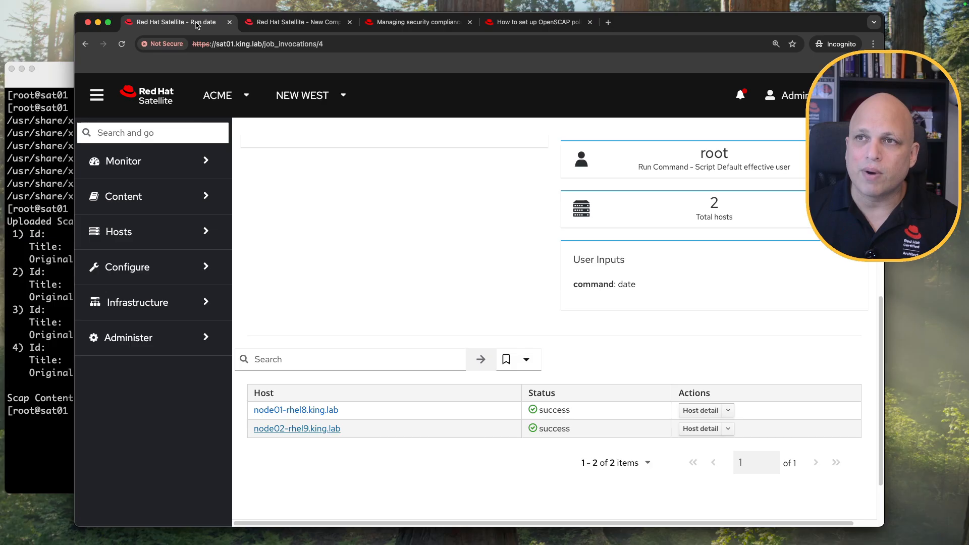
click(181, 232)
click(163, 261)
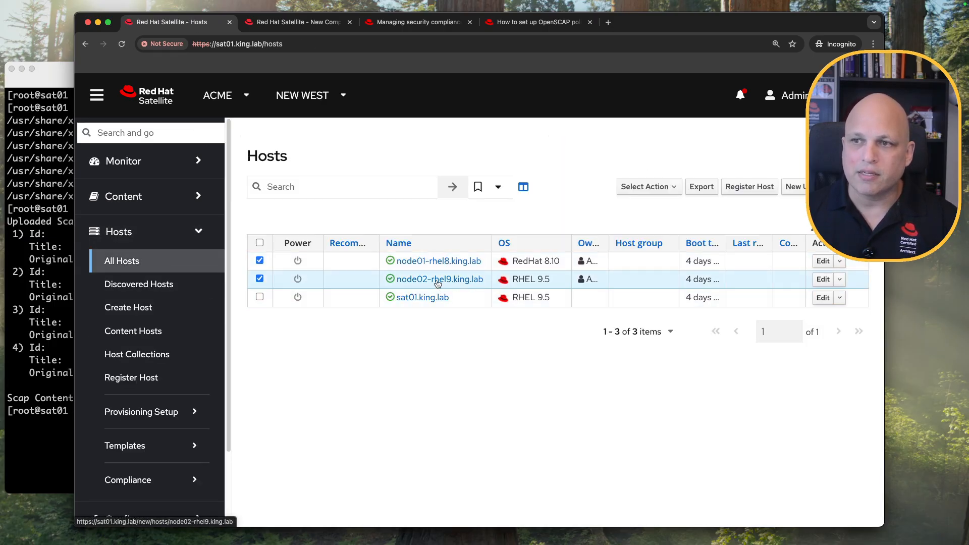
click(259, 261)
click(259, 278)
click(292, 22)
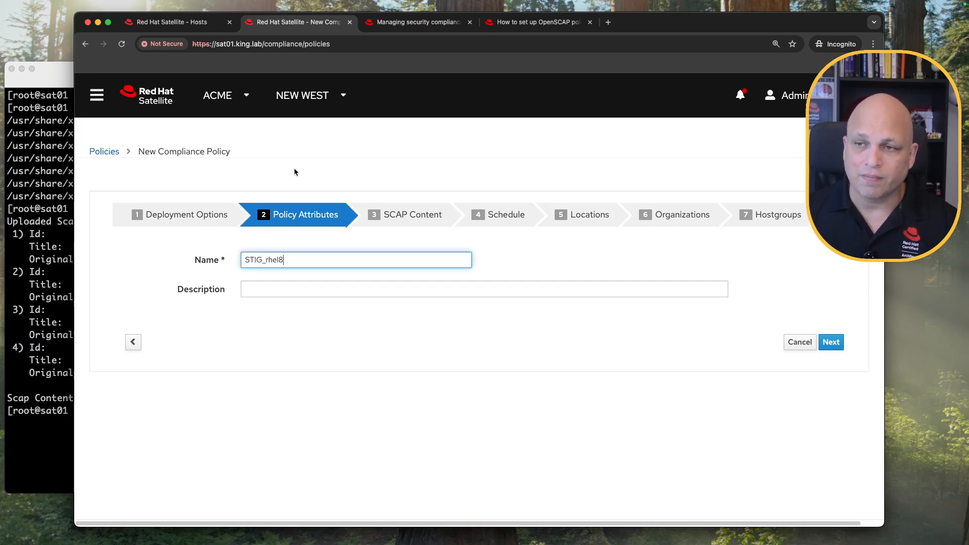
click(831, 342)
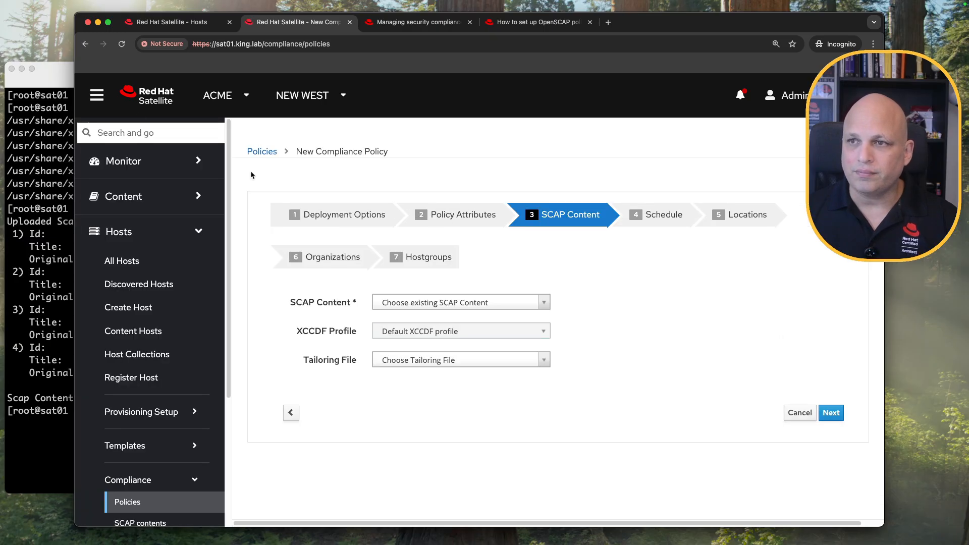
Select Red Hat rhel8 default content and browse the XCCDF profile list.
click(392, 262)
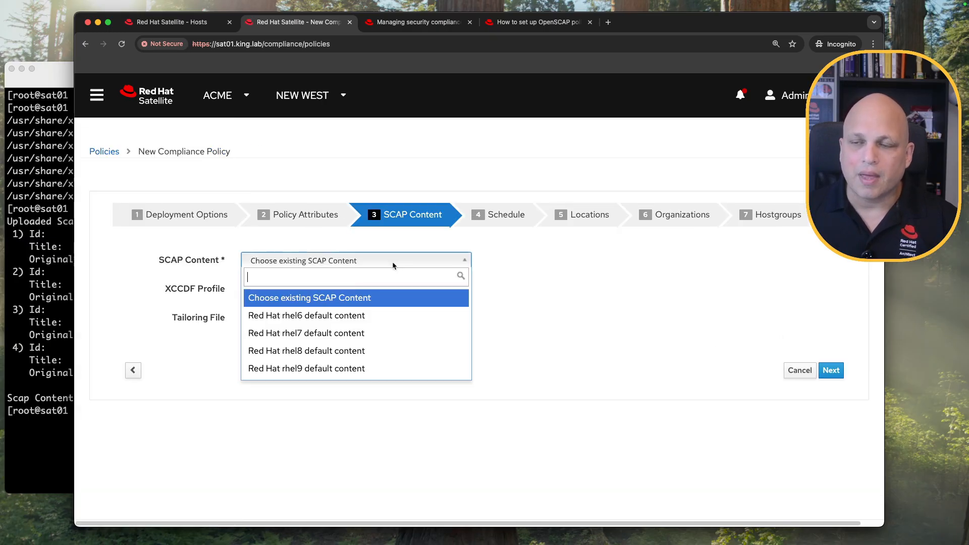
click(382, 351)
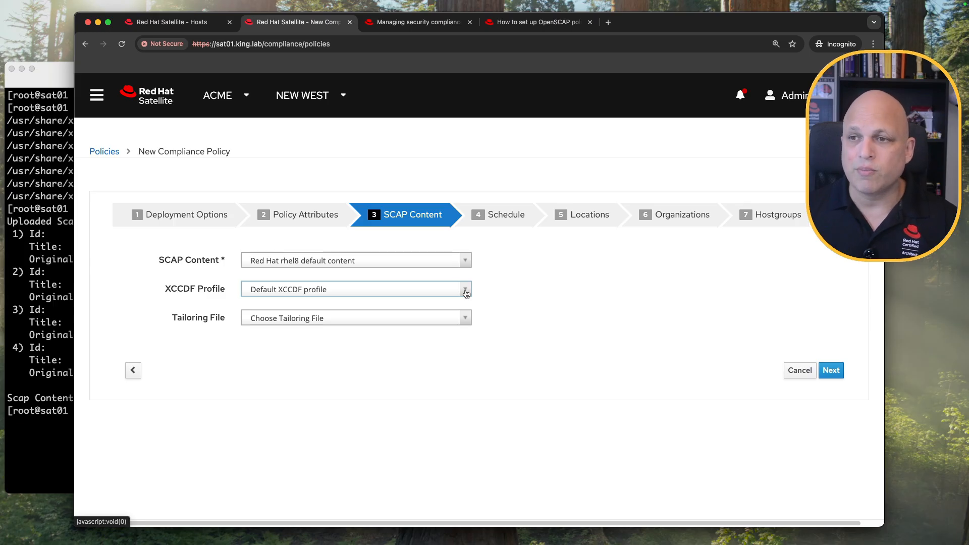
click(465, 291)
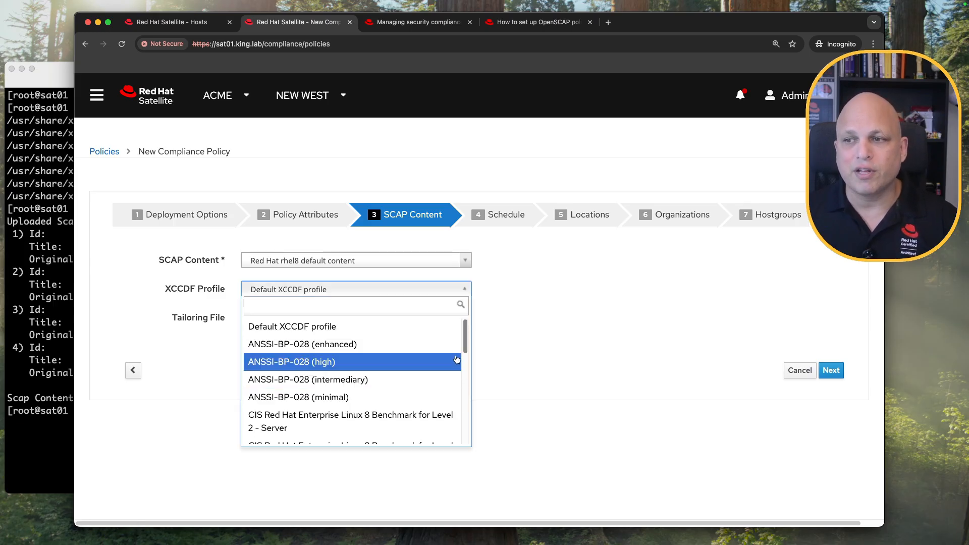
scroll(437, 350, down, 2)
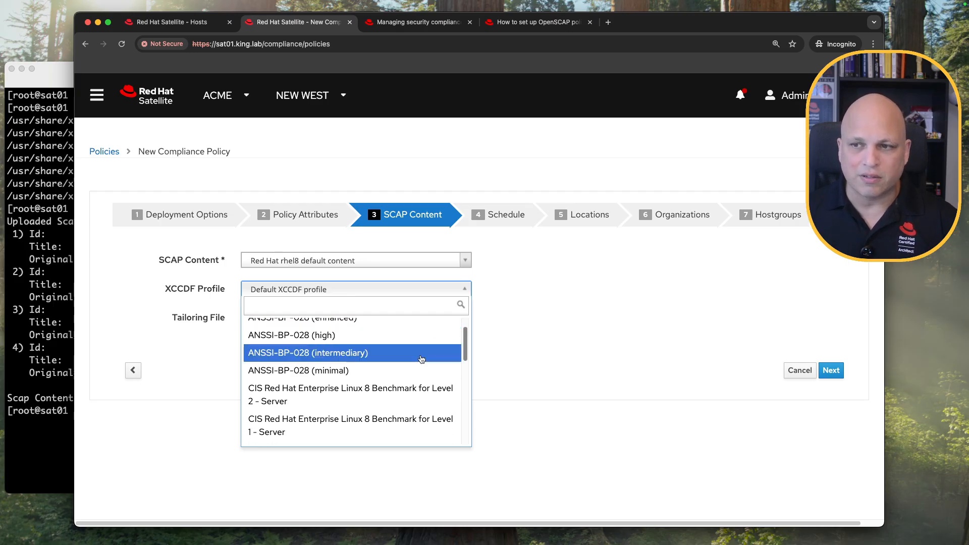
scroll(368, 353, down, 3)
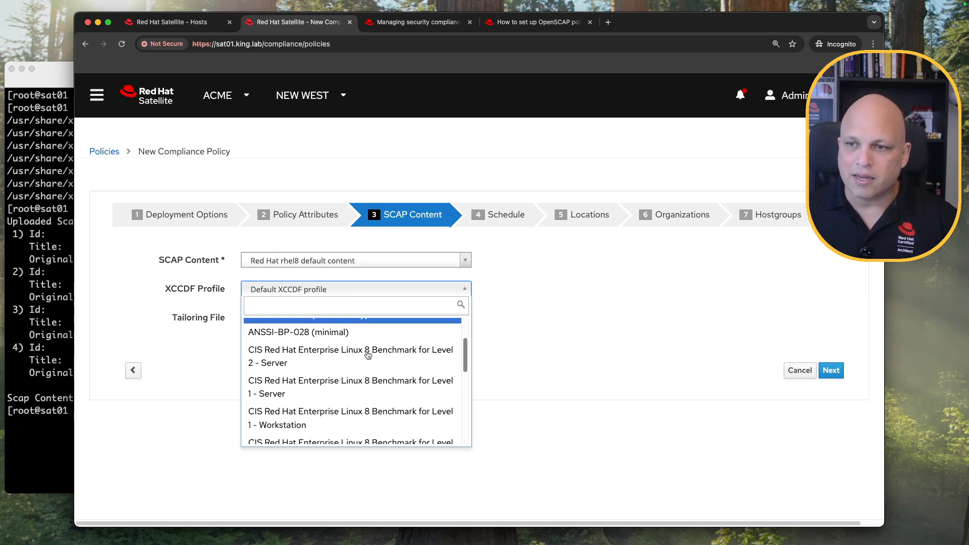
scroll(319, 374, down, 8)
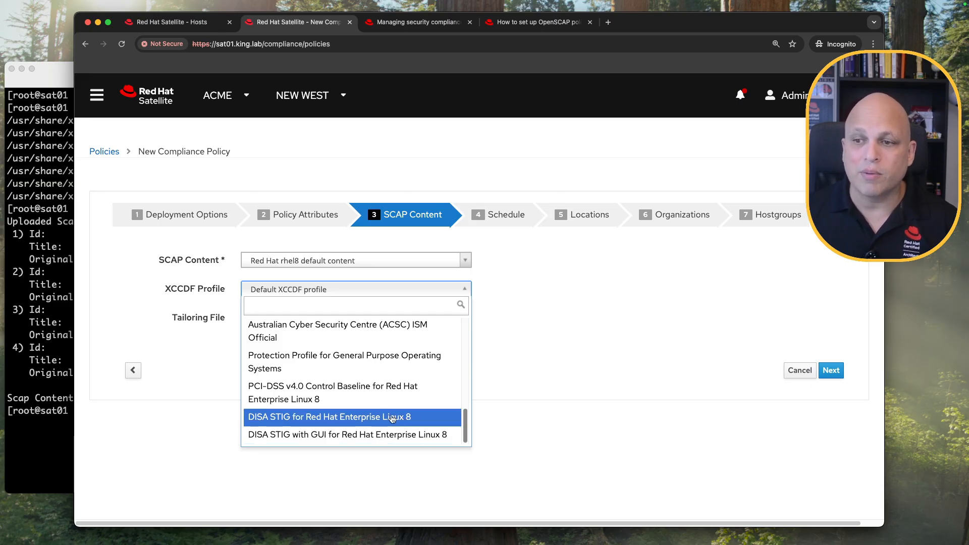
Search 'stig' and pick the DISA STIG RHEL 8 profile, no tailoring file, then go to Schedule.
text(st)
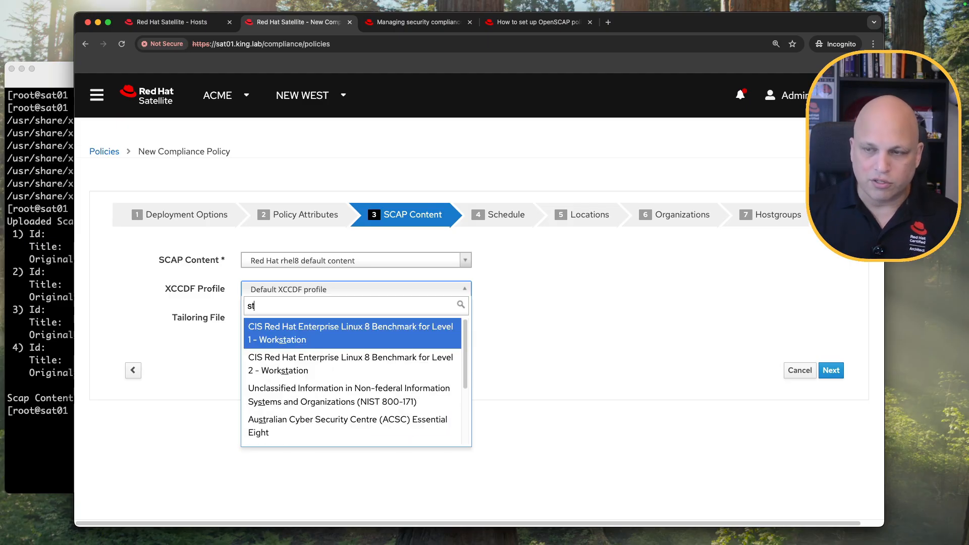
text(ig)
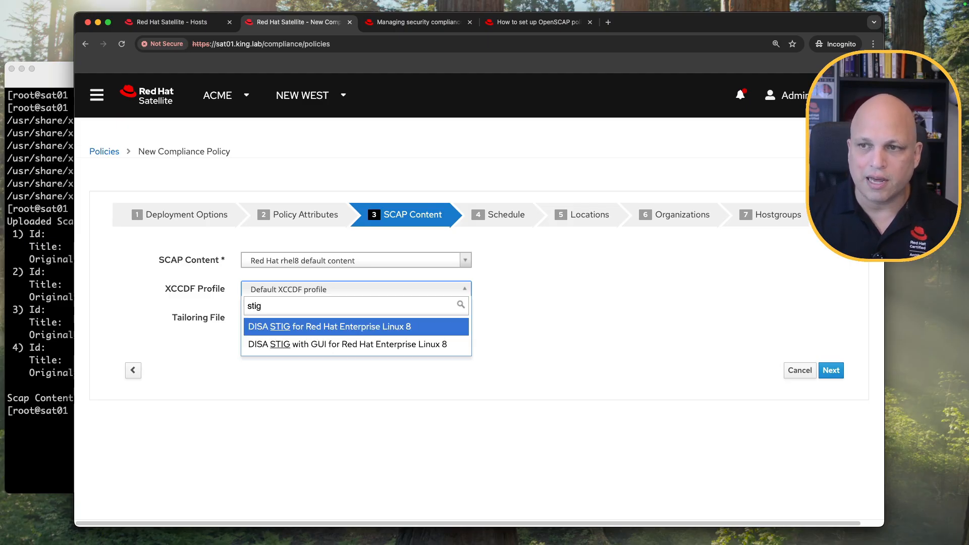
key(BackSpace)
key(BackSpace)
key(BackSpace)
key(BackSpace)
text(pco)
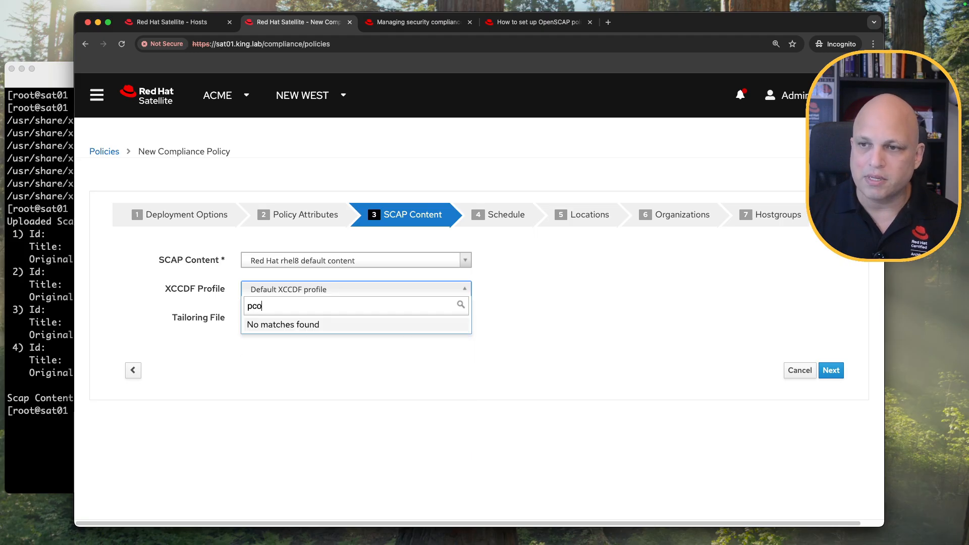
key(BackSpace)
text(i)
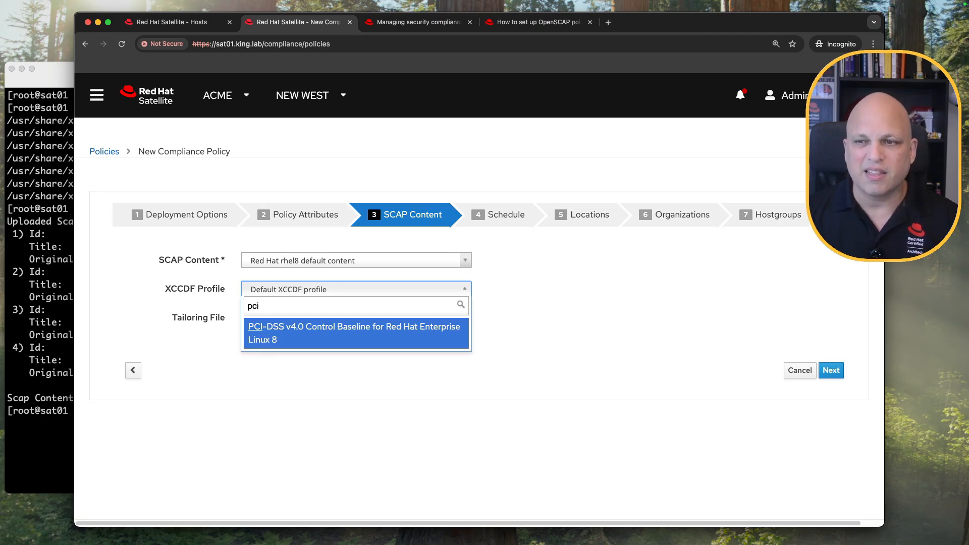
key(BackSpace)
key(BackSpace)
key(BackSpace)
text(stig)
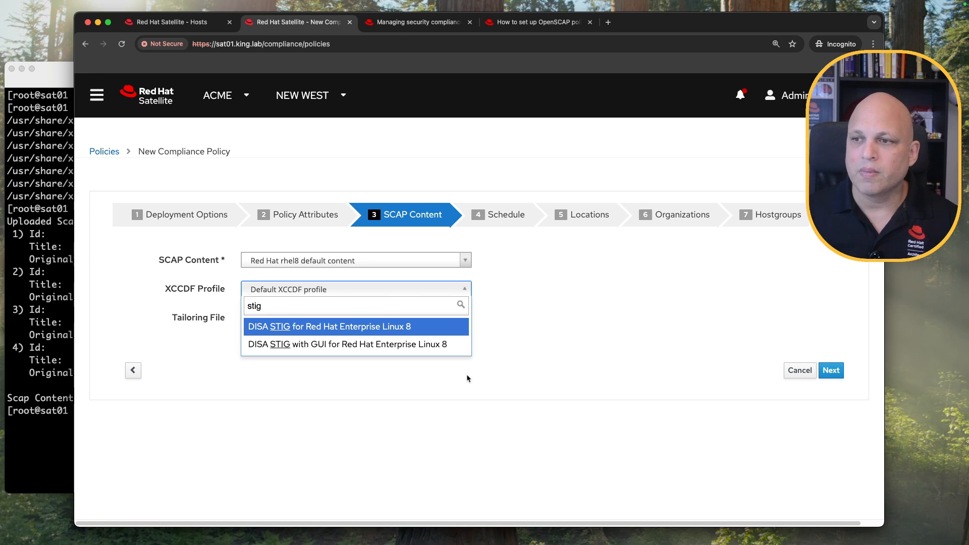
click(397, 328)
click(467, 319)
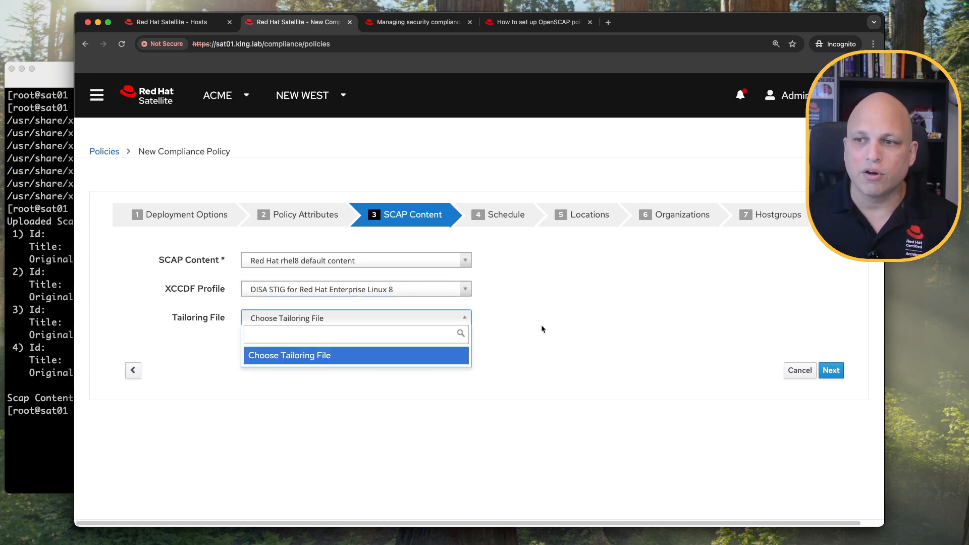
click(626, 340)
click(831, 370)
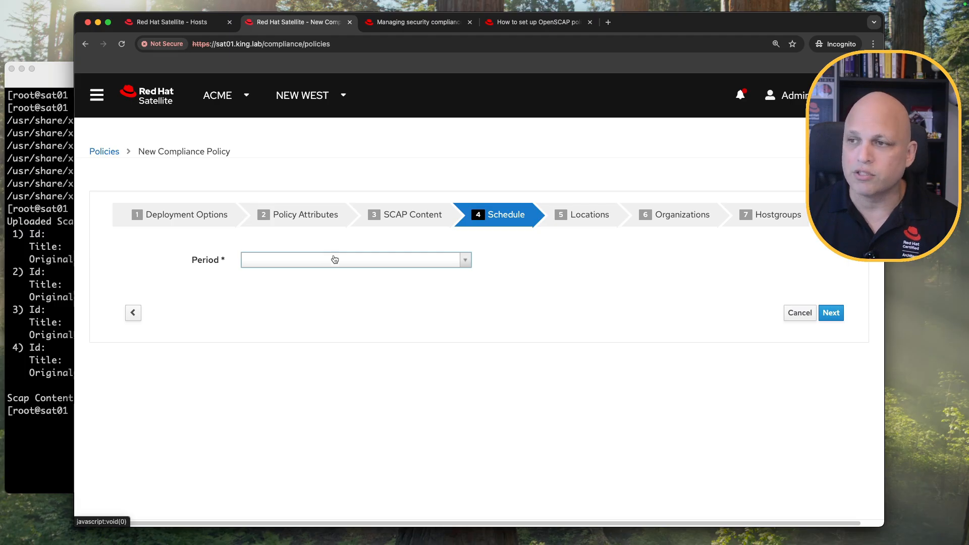
Preview the Weekly and Monthly schedule periods and their weekday and day-of-month lists.
click(465, 259)
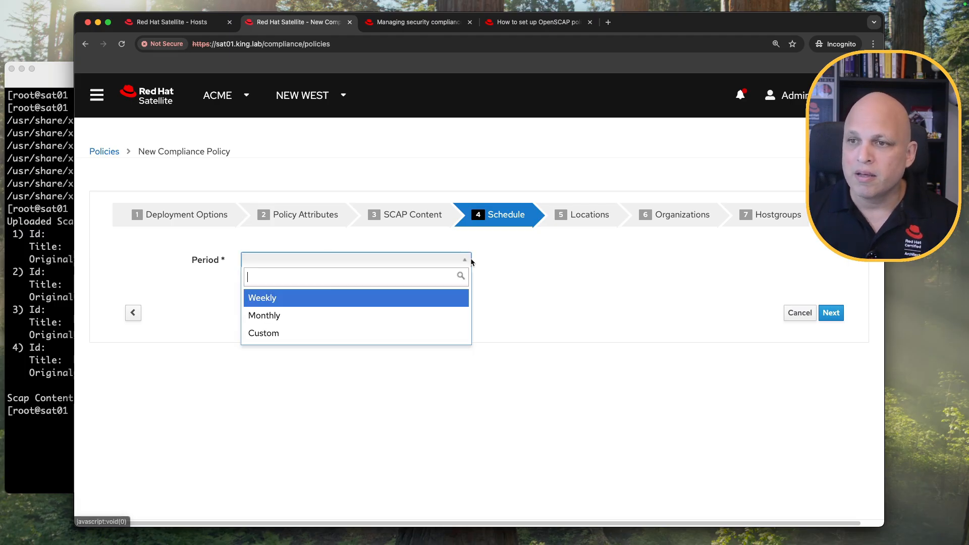
click(357, 302)
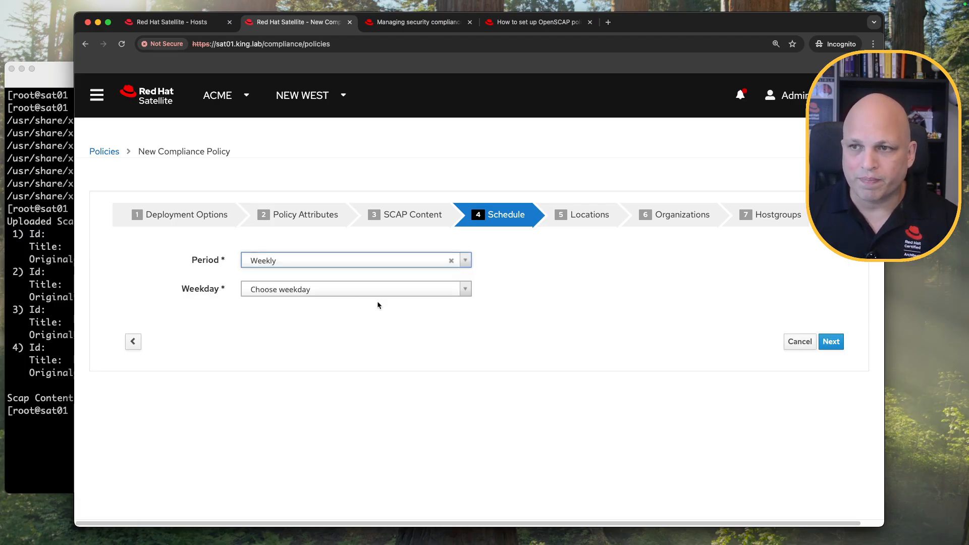
click(454, 289)
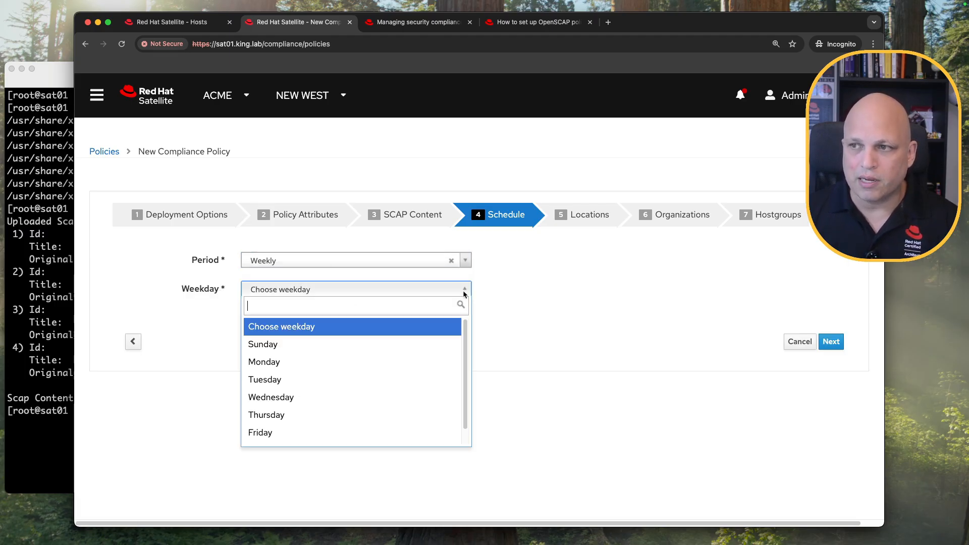
click(546, 331)
click(462, 260)
click(376, 315)
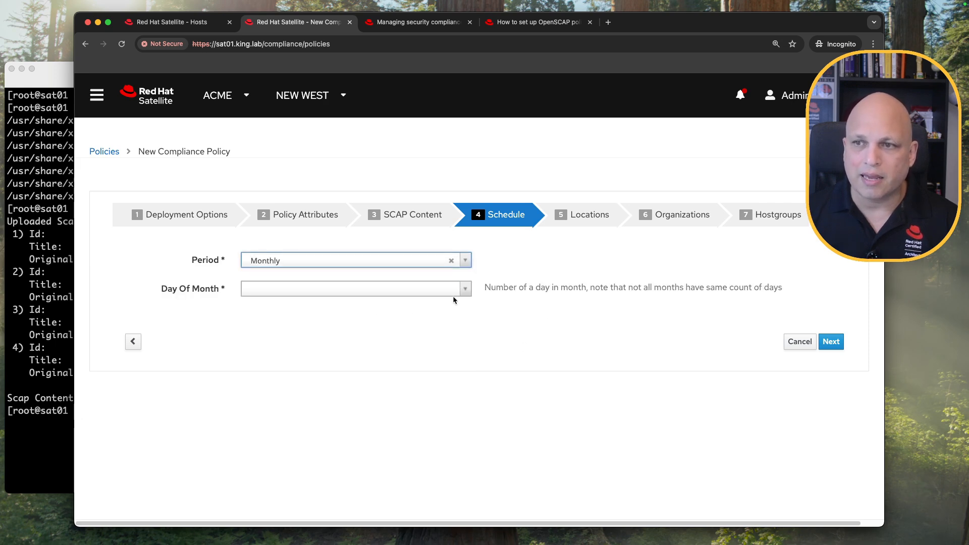
click(463, 289)
scroll(353, 364, down, 8)
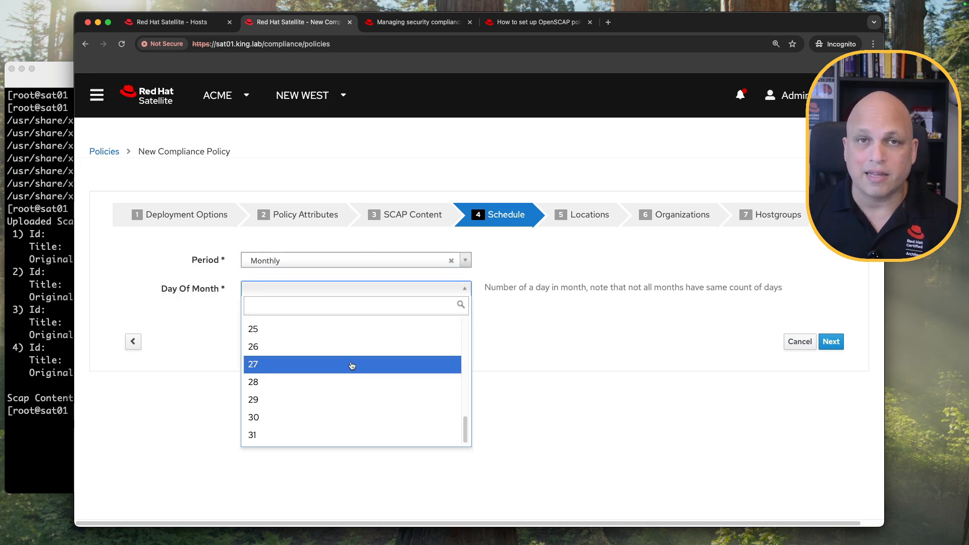
click(519, 321)
Look at the Custom period's example cron line, then clear the period.
click(465, 261)
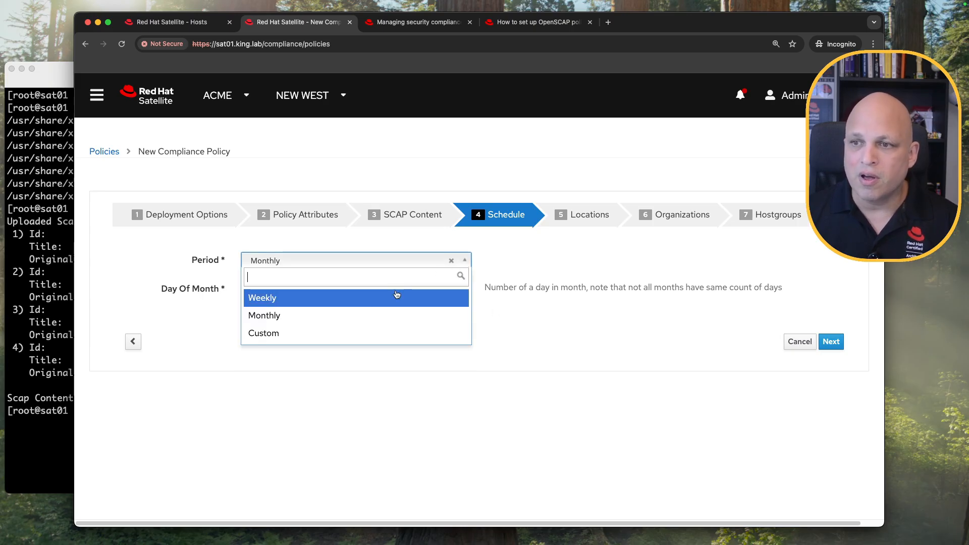
click(353, 334)
drag(632, 288, 670, 289)
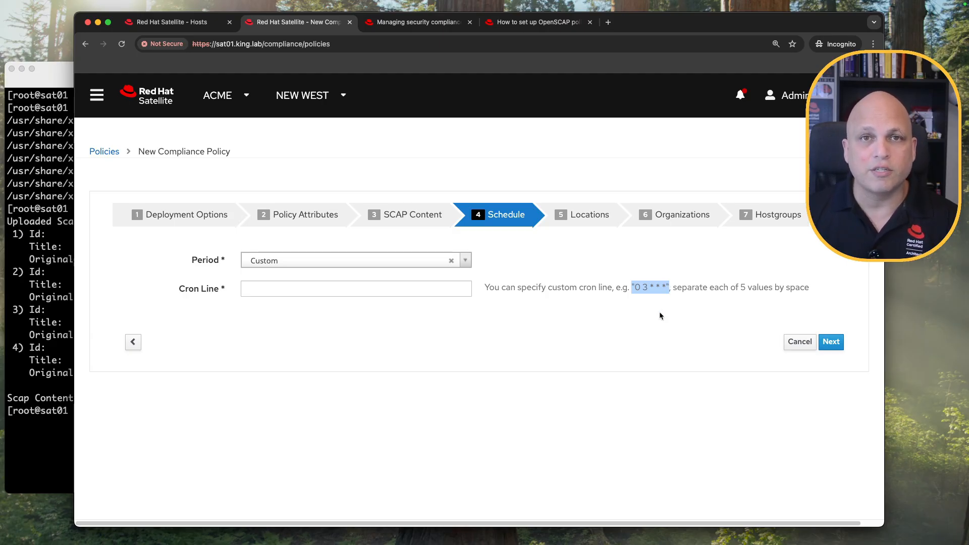
click(451, 260)
Set the policy schedule to Weekly on Sunday and advance to Locations.
click(465, 260)
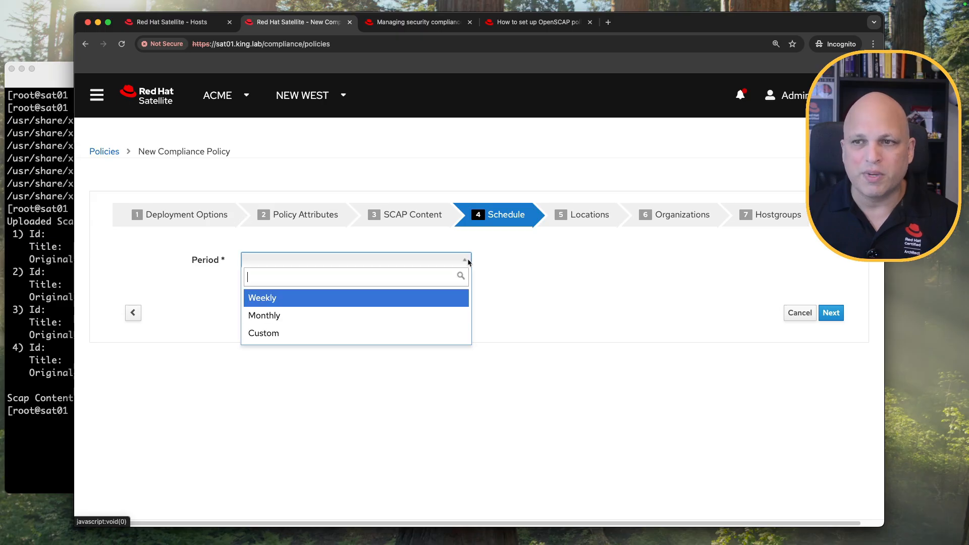
click(303, 297)
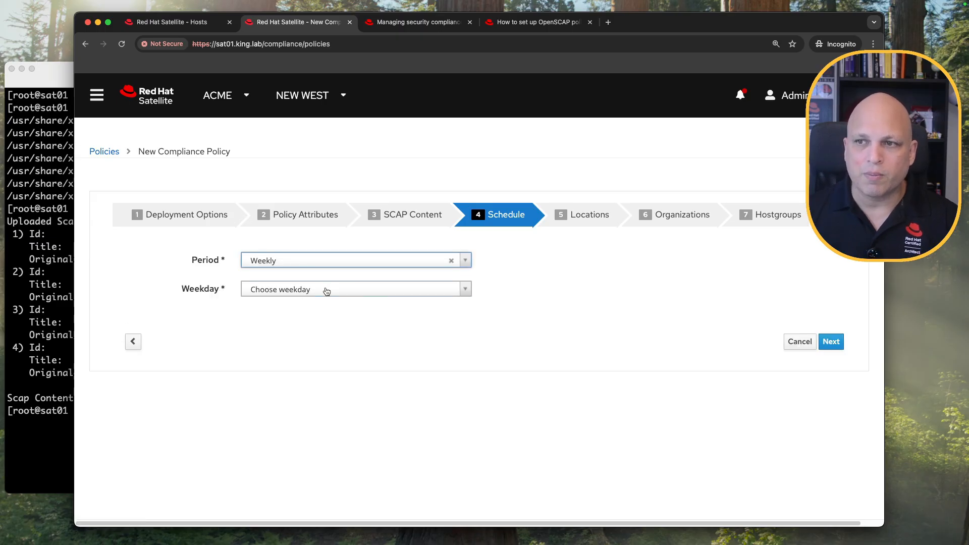
click(326, 291)
click(289, 342)
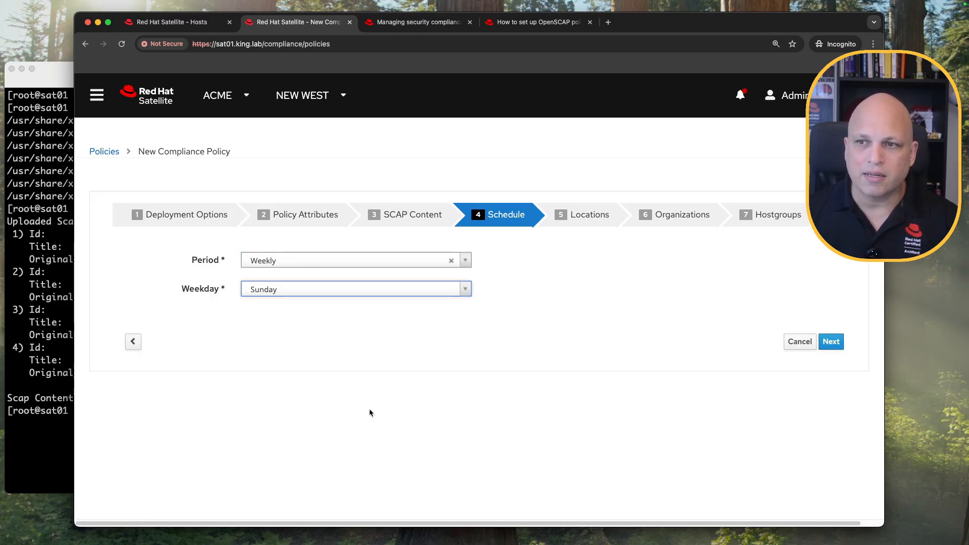
click(832, 343)
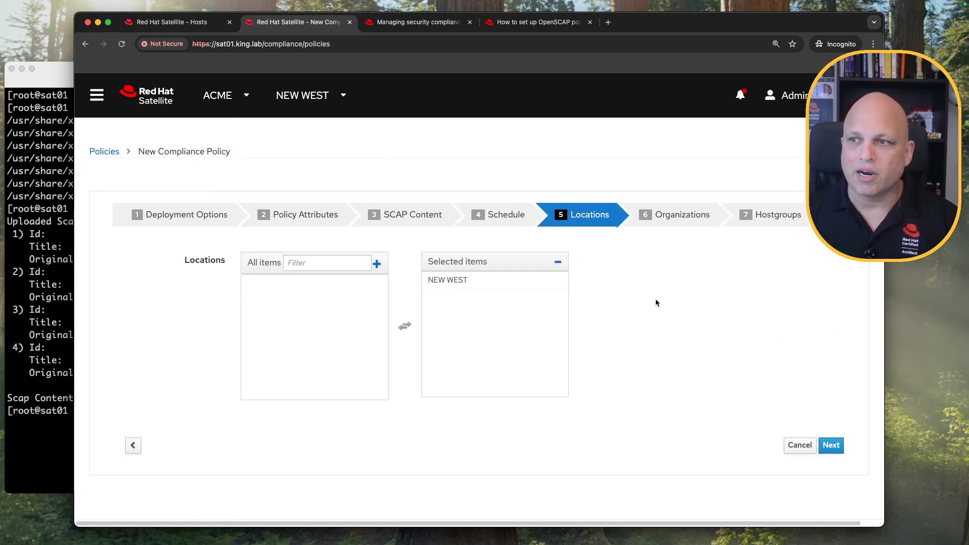
Keep location NEW WEST and organization ACME, leave host groups empty, and submit STIG_rhel8.
click(833, 446)
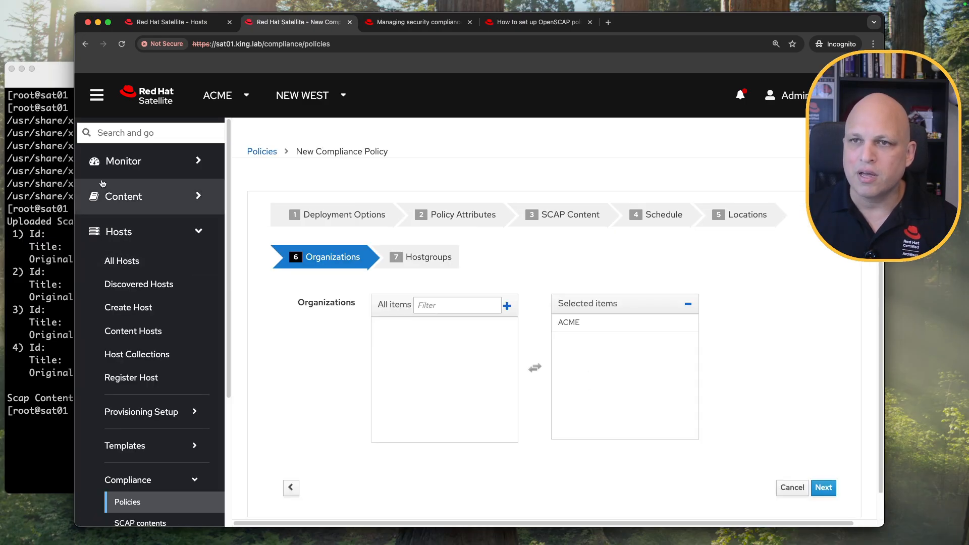
click(831, 445)
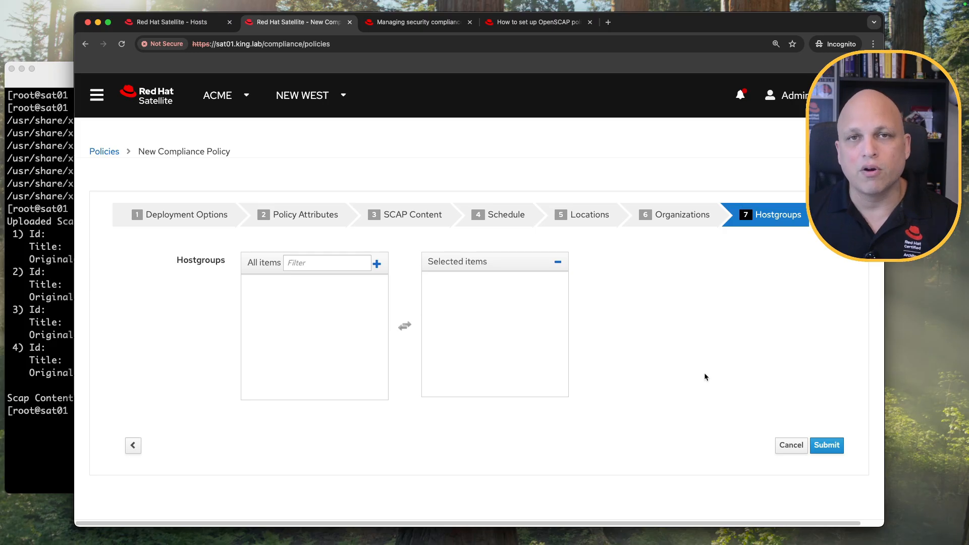
click(840, 450)
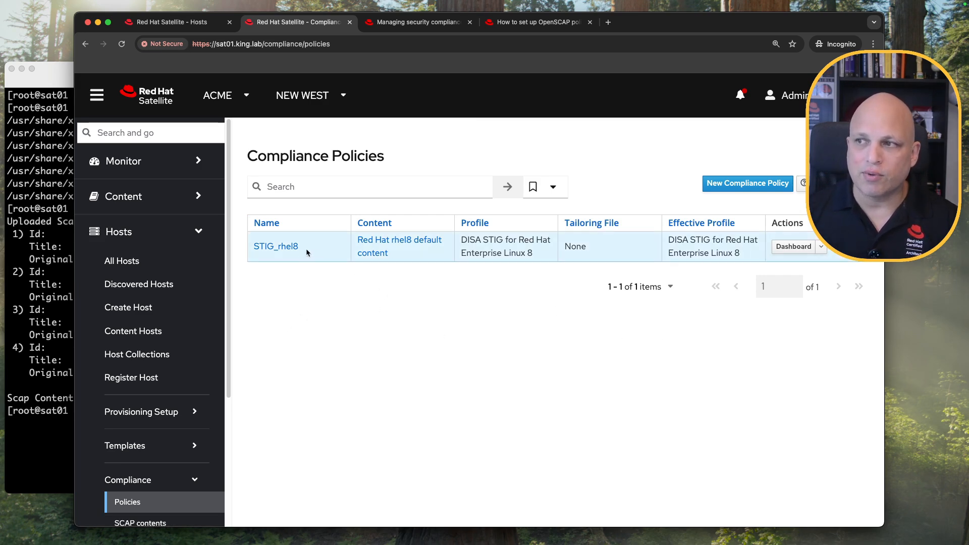
click(282, 250)
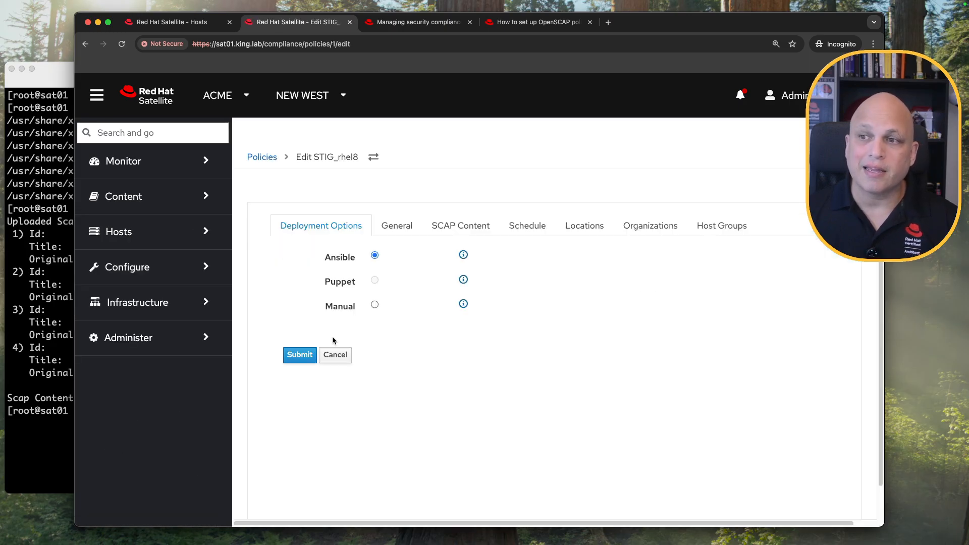
click(403, 227)
click(457, 225)
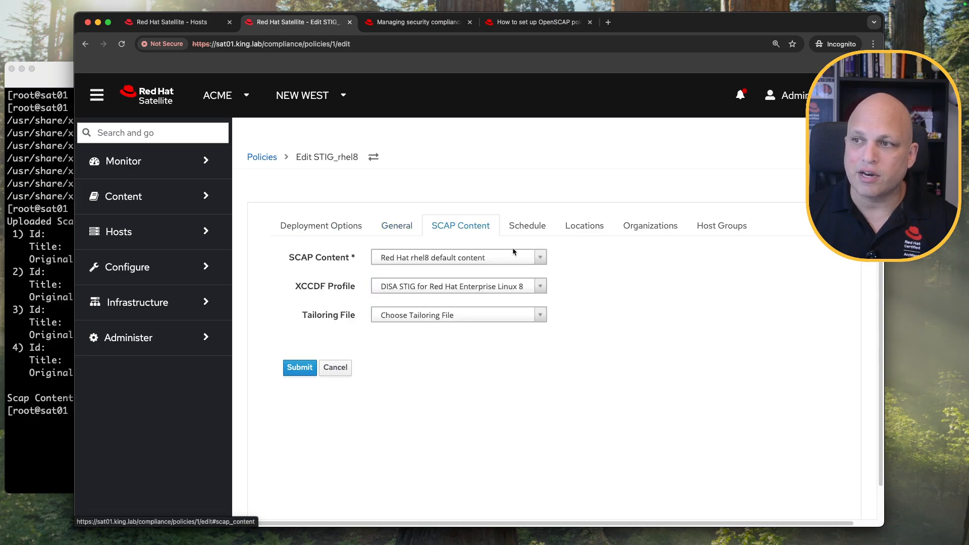
click(537, 227)
click(596, 227)
click(651, 225)
click(713, 226)
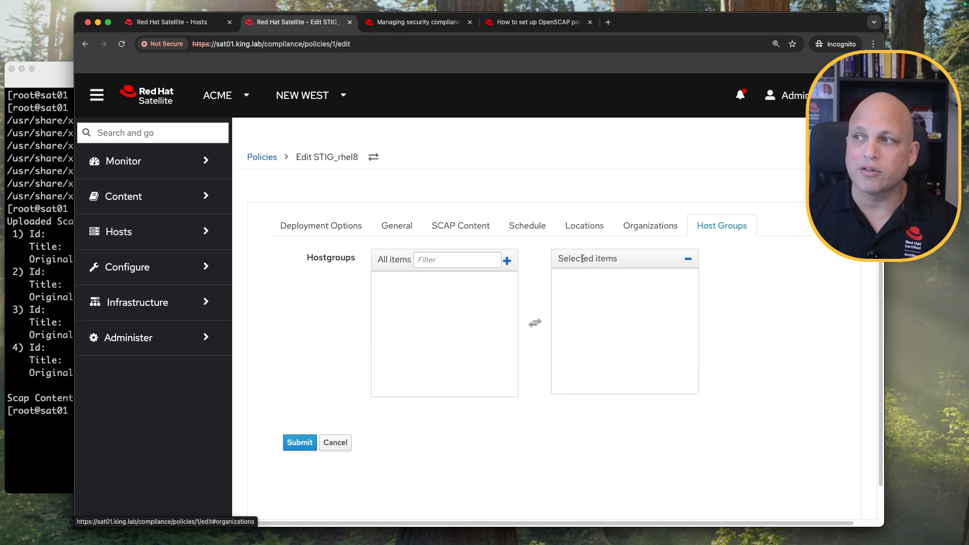
click(335, 442)
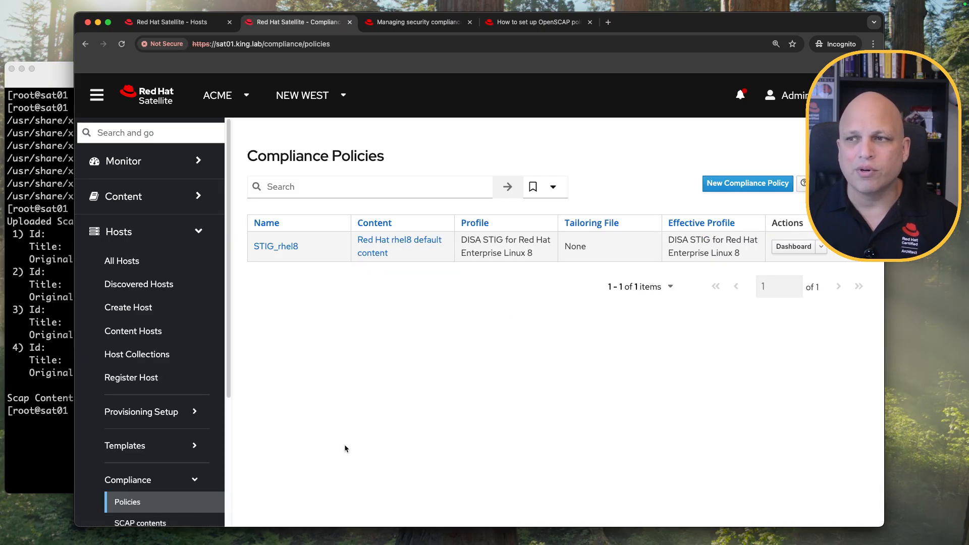
drag(171, 22, 296, 27)
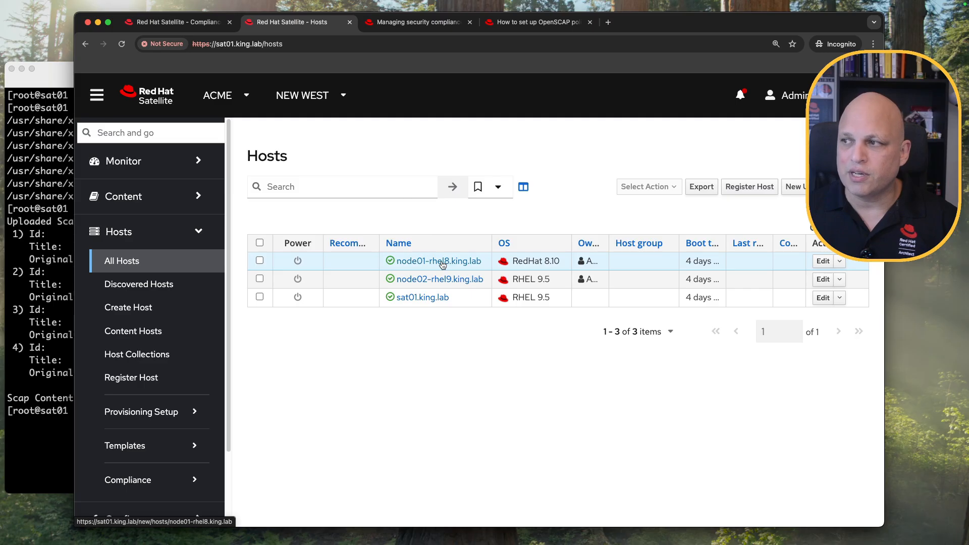
Set node01-rhel8's OpenSCAP Capsule to sat01.king.lab and save the host.
click(824, 264)
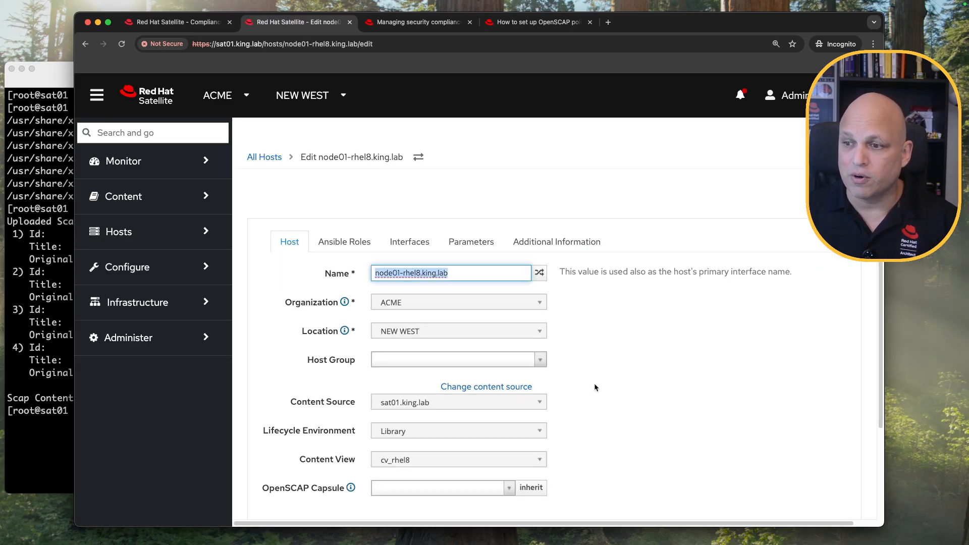
scroll(614, 364, down, 3)
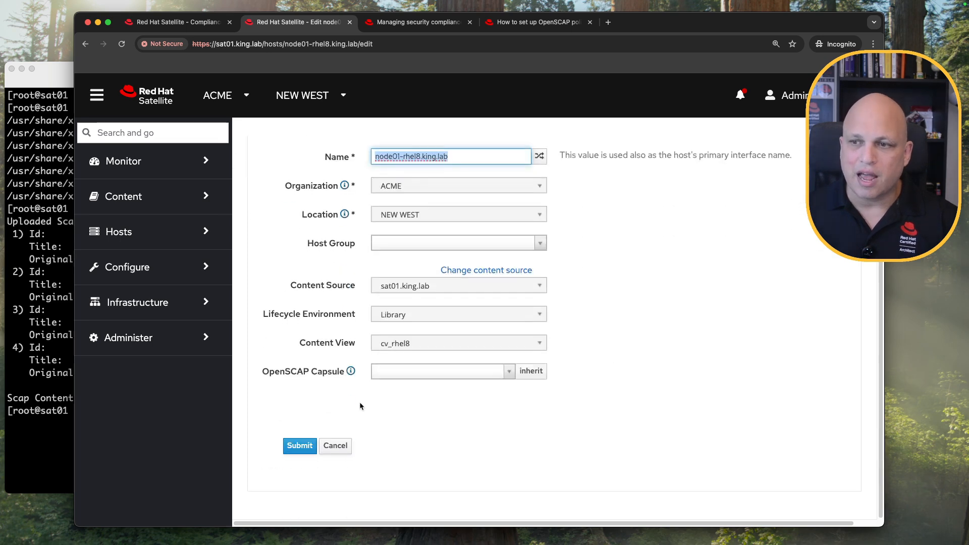
drag(267, 373, 347, 379)
click(465, 371)
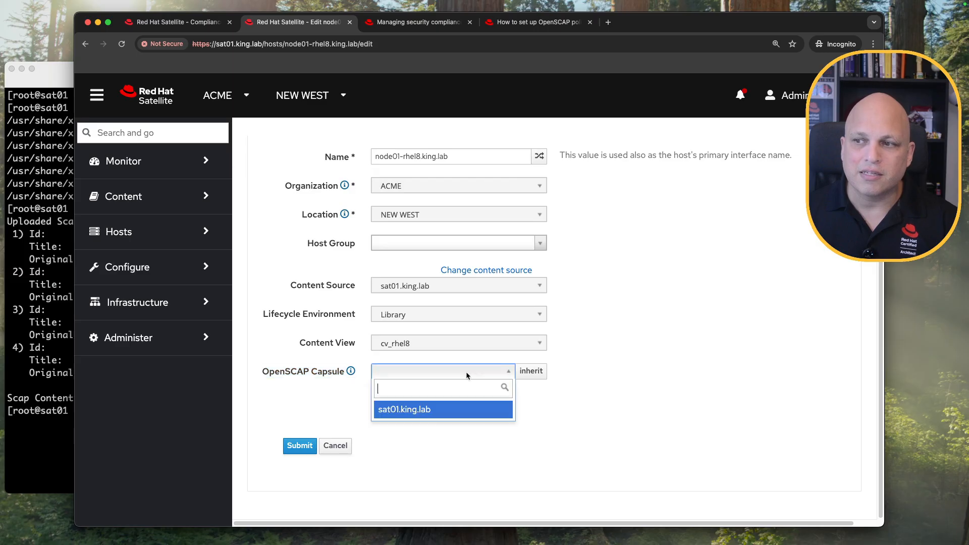
click(585, 362)
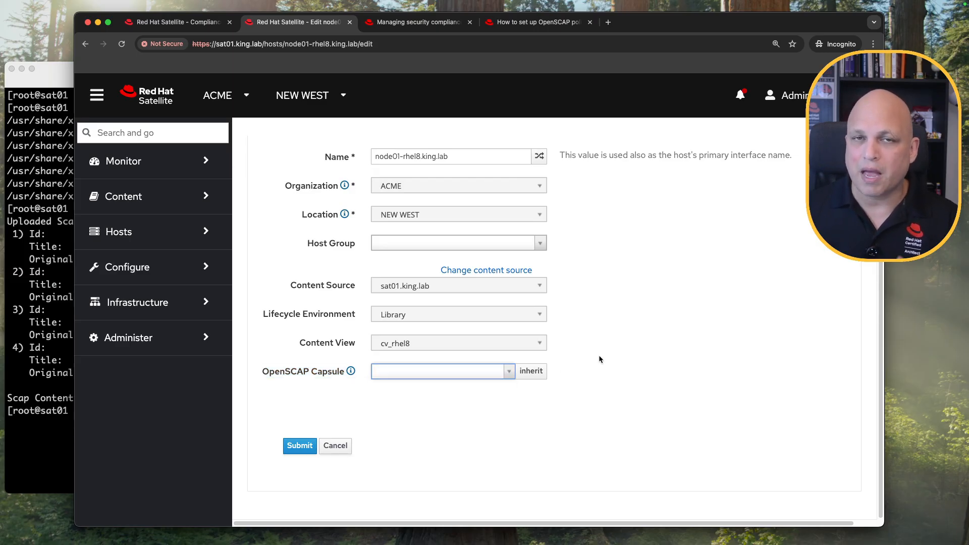
click(507, 373)
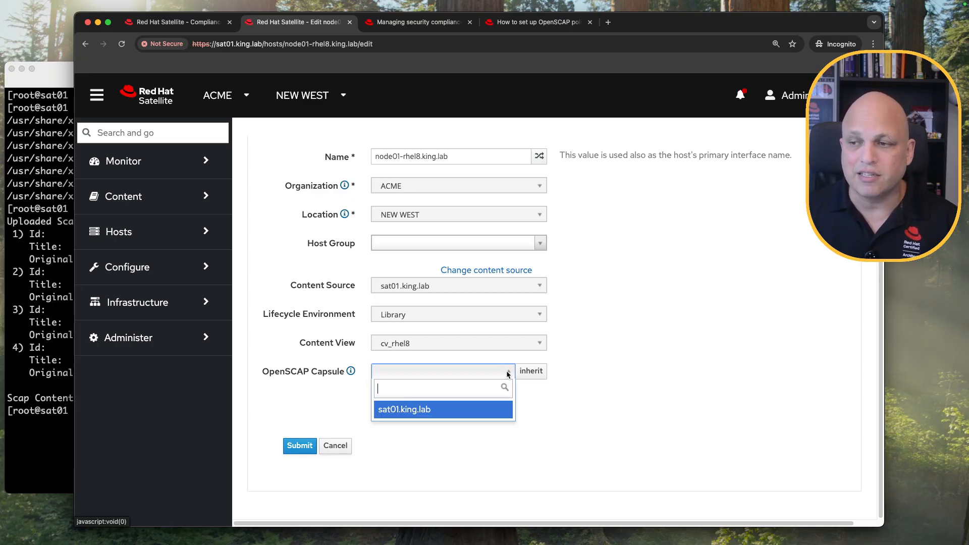
click(422, 411)
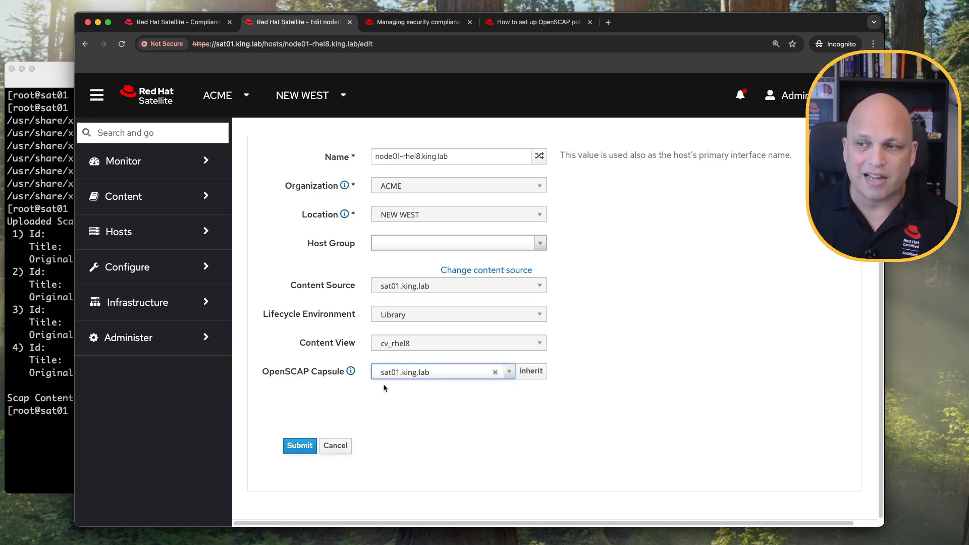
click(299, 445)
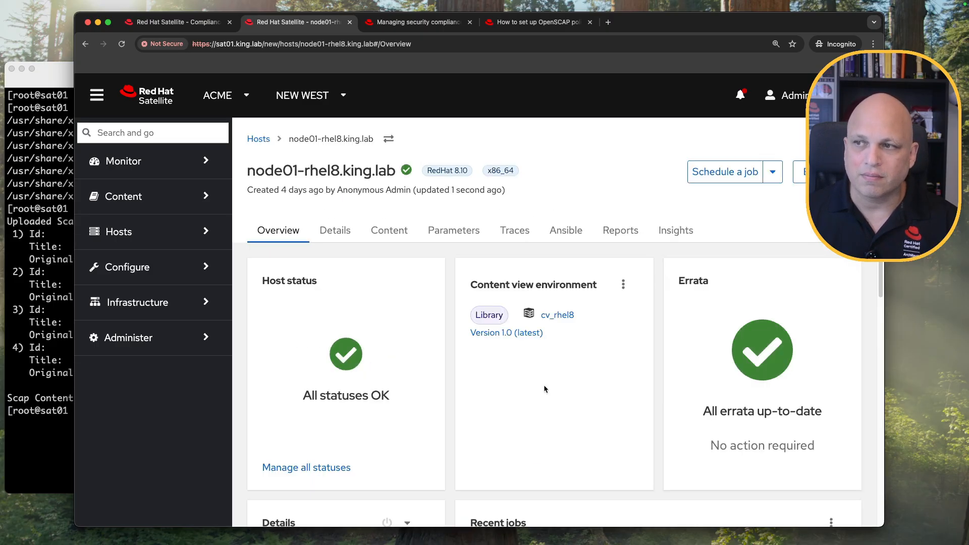
click(800, 172)
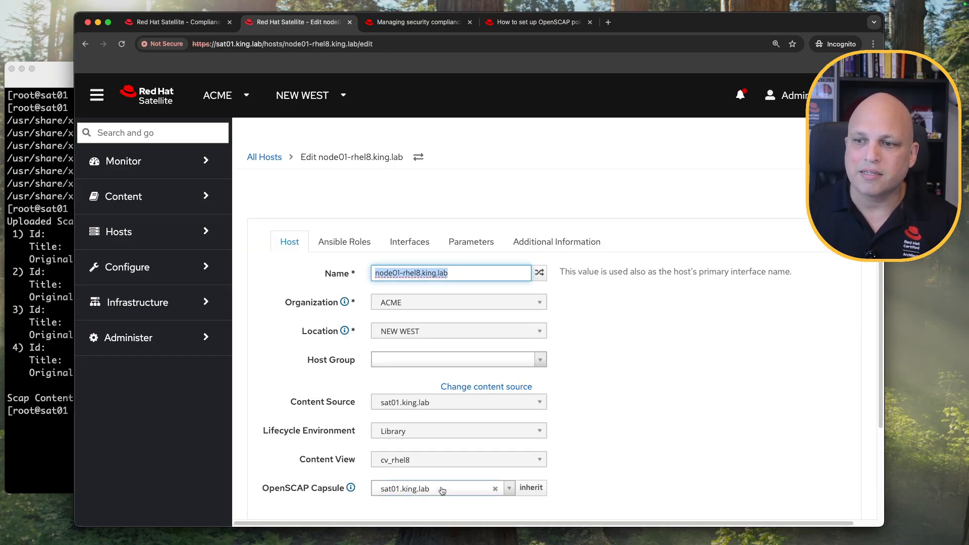
Add the foreman_scap_client Ansible role to node01-rhel8 and submit the host.
click(263, 158)
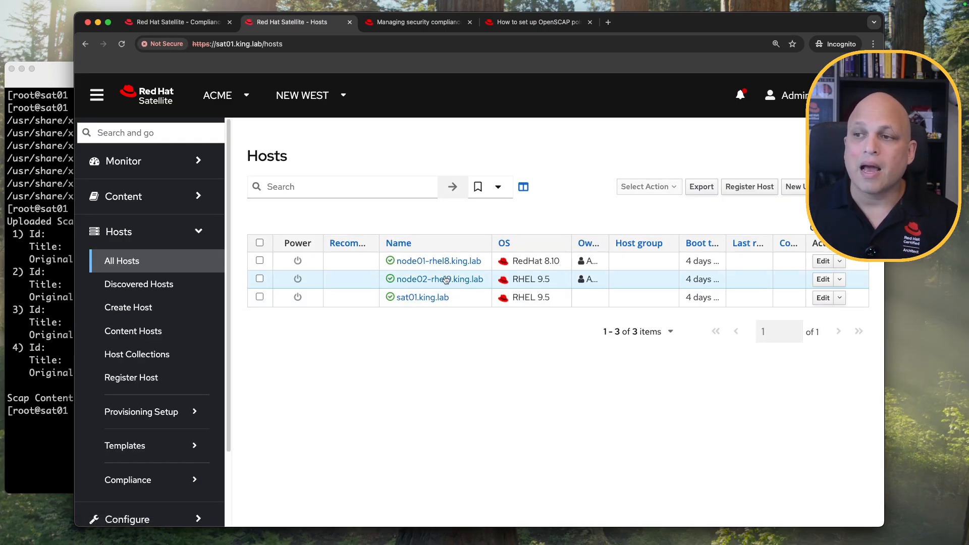
click(820, 262)
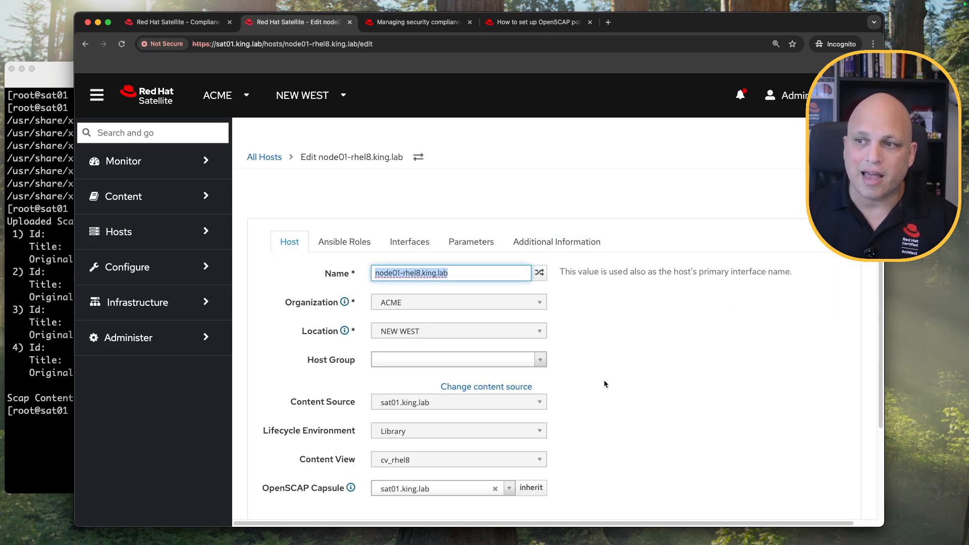
click(355, 242)
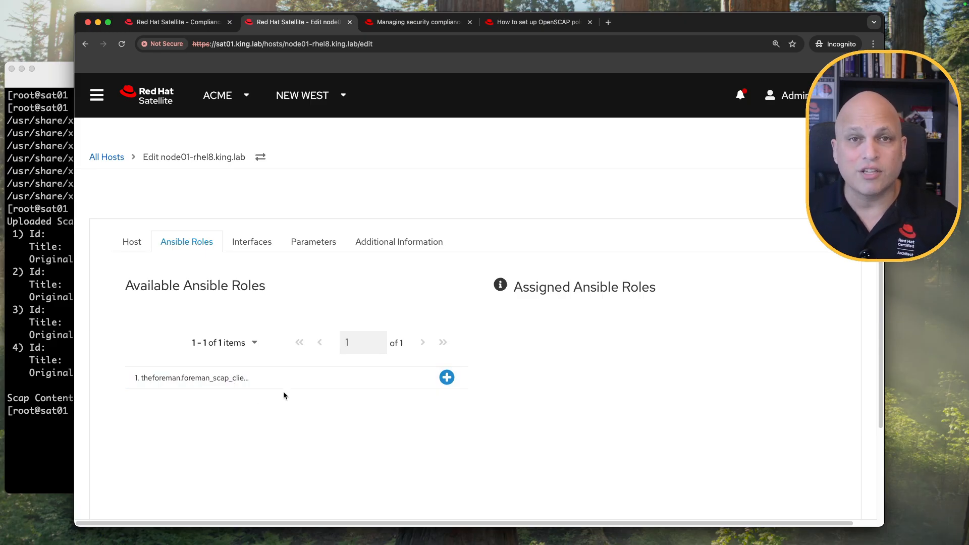
click(447, 378)
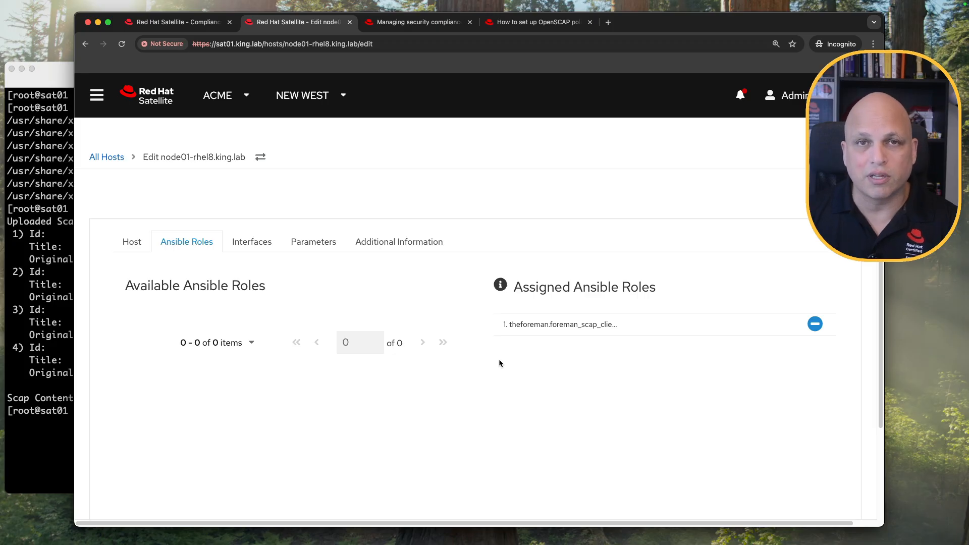
scroll(624, 335, down, 3)
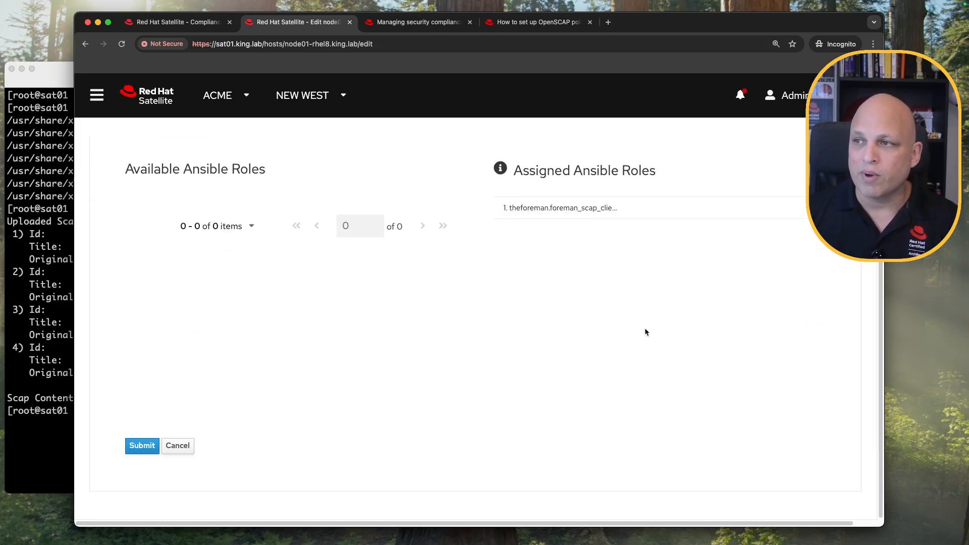
click(142, 447)
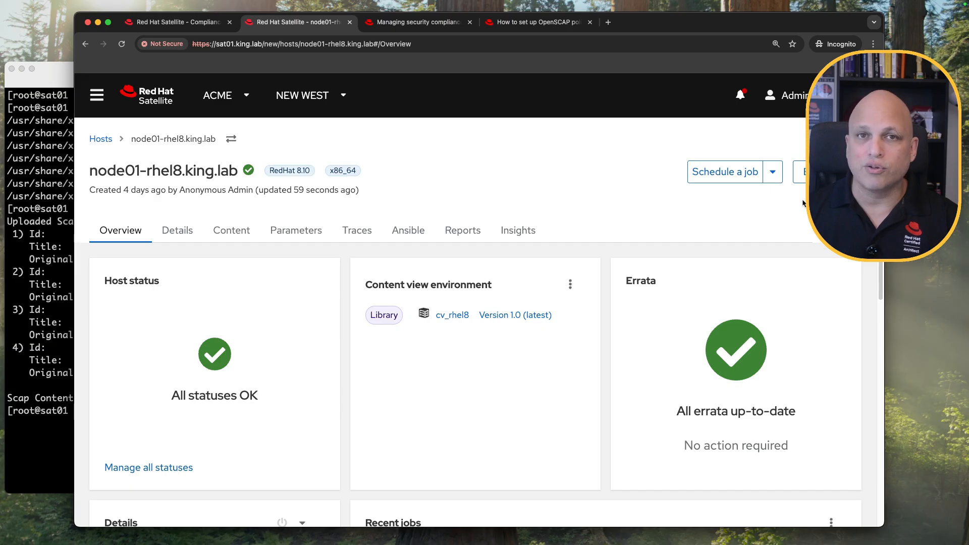
Recheck node01-rhel8's OpenSCAP Capsule and assigned Ansible roles in its edit form.
click(812, 172)
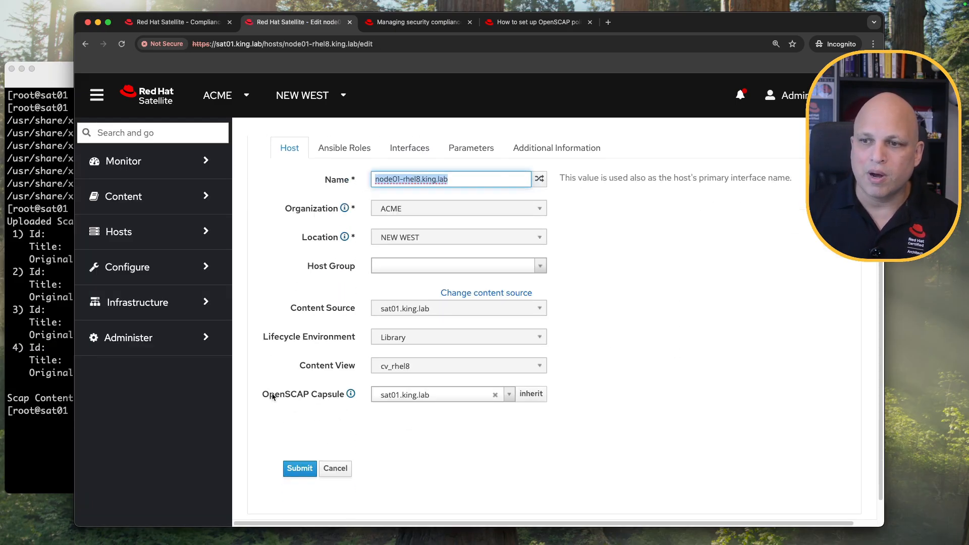
drag(261, 396, 346, 399)
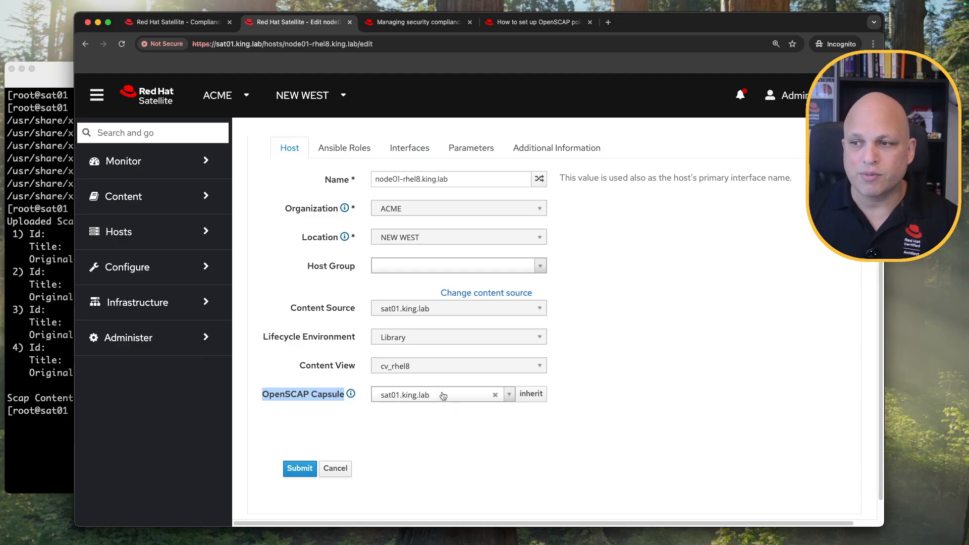
scroll(418, 406, up, 3)
click(356, 246)
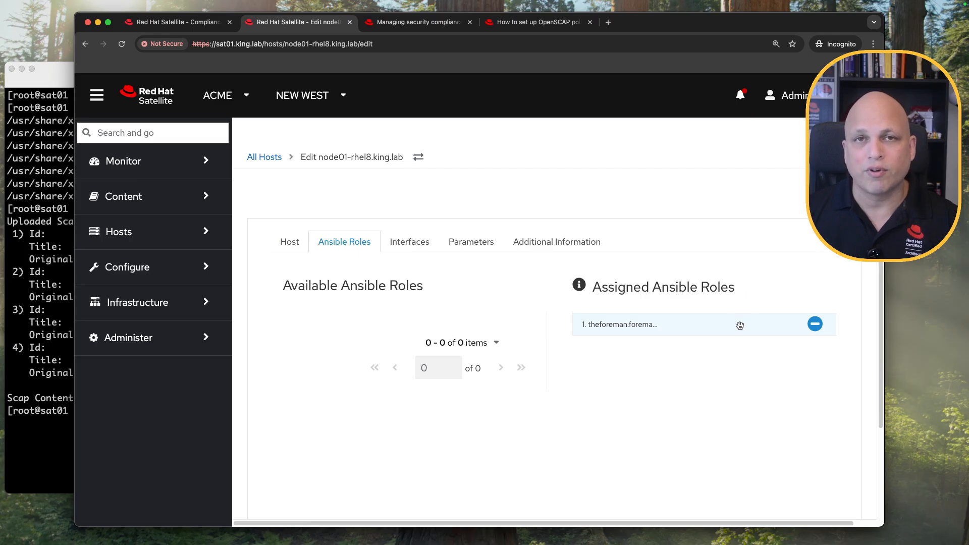
scroll(578, 410, down, 3)
Save the host and view its foreman_scap_client policies, port and server variables.
click(300, 446)
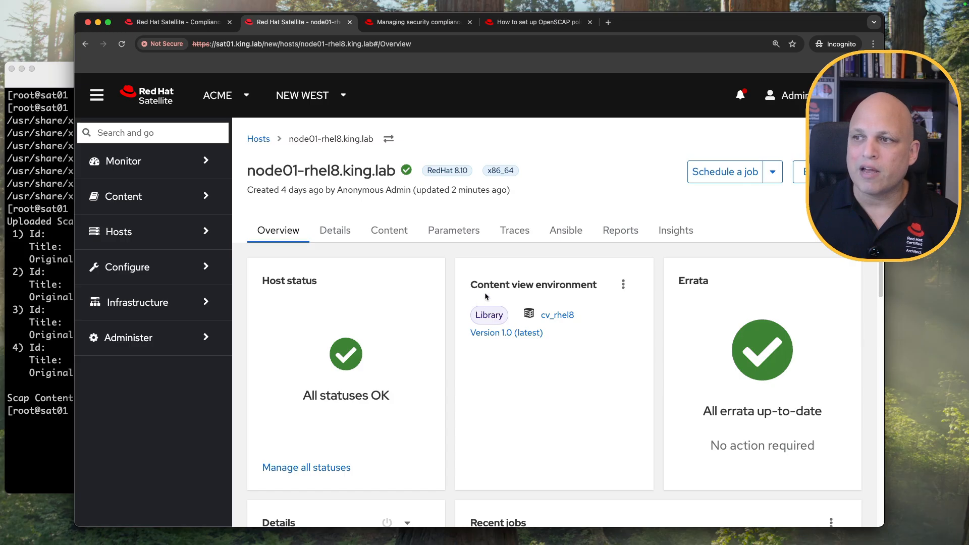
click(569, 237)
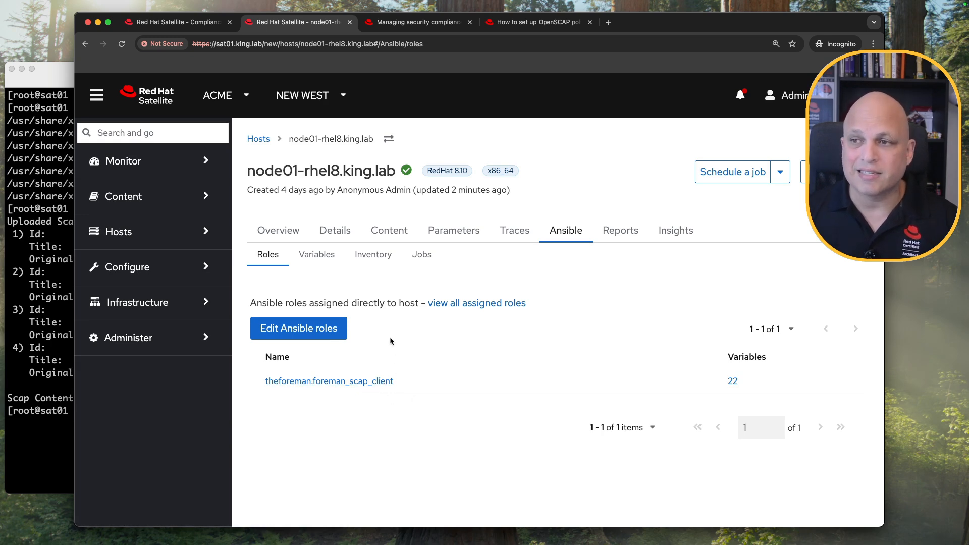
click(330, 257)
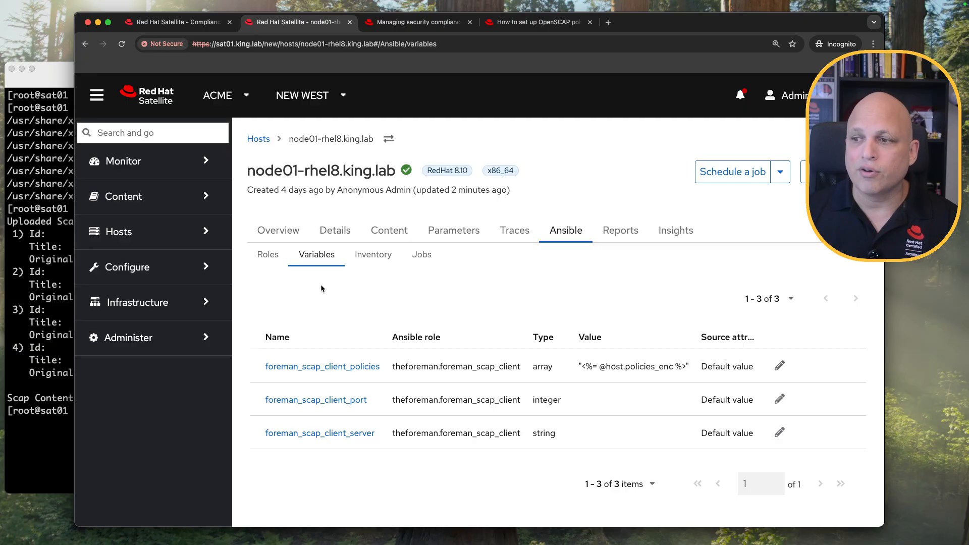
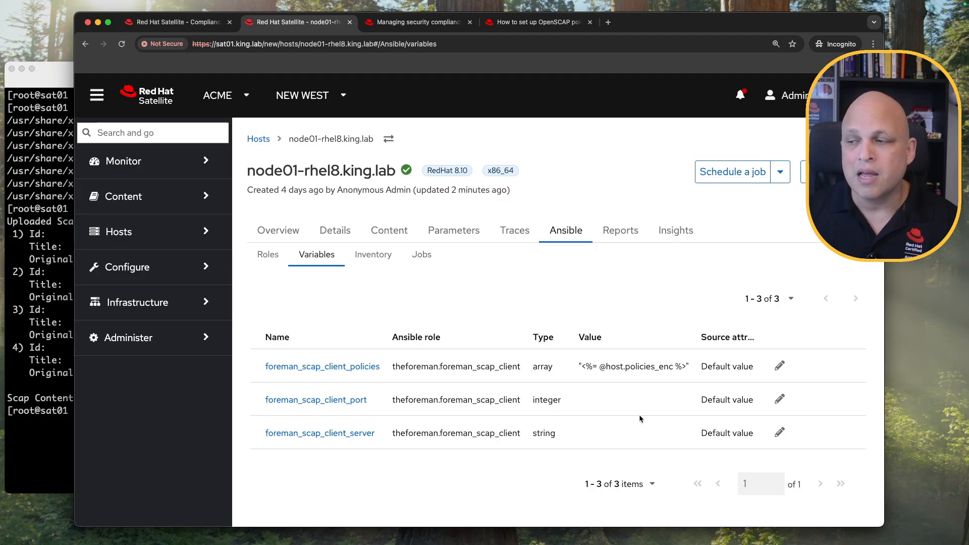
Override node01-rhel8's foreman_scap_client_server variable with sat01.king.lab.
click(53, 255)
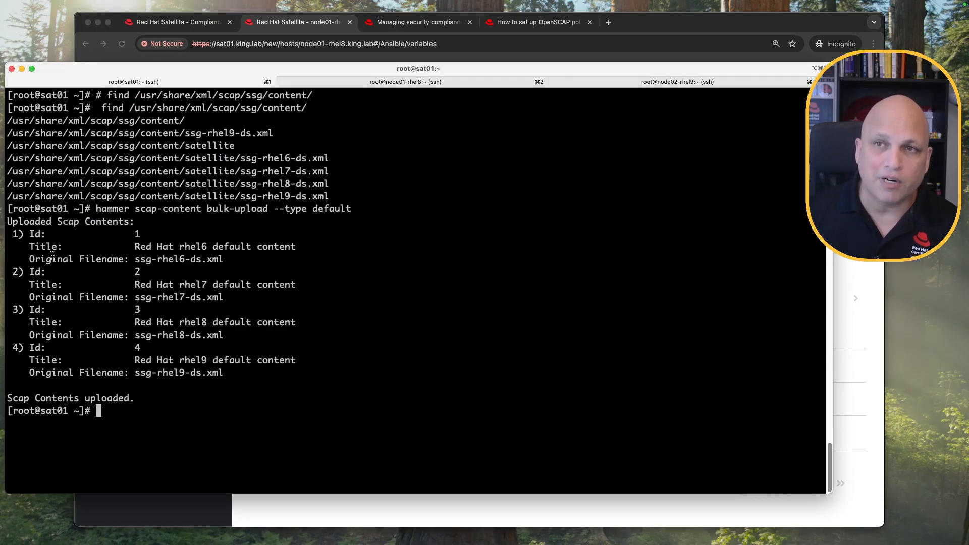
click(376, 83)
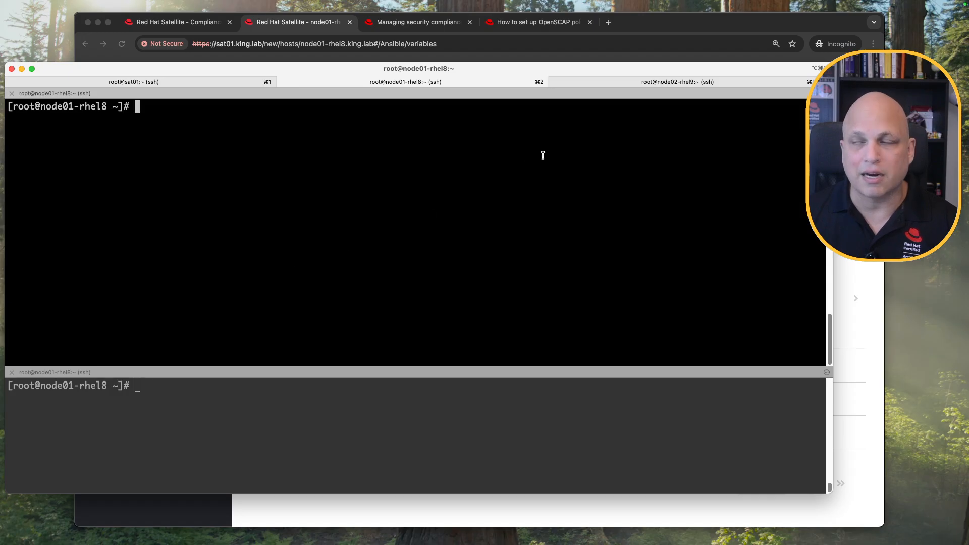
click(811, 28)
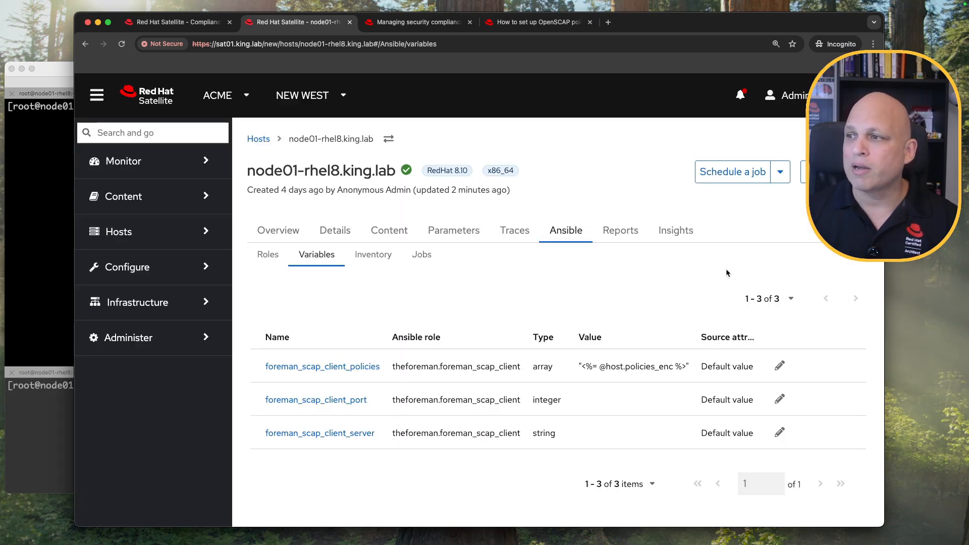
click(780, 432)
click(591, 433)
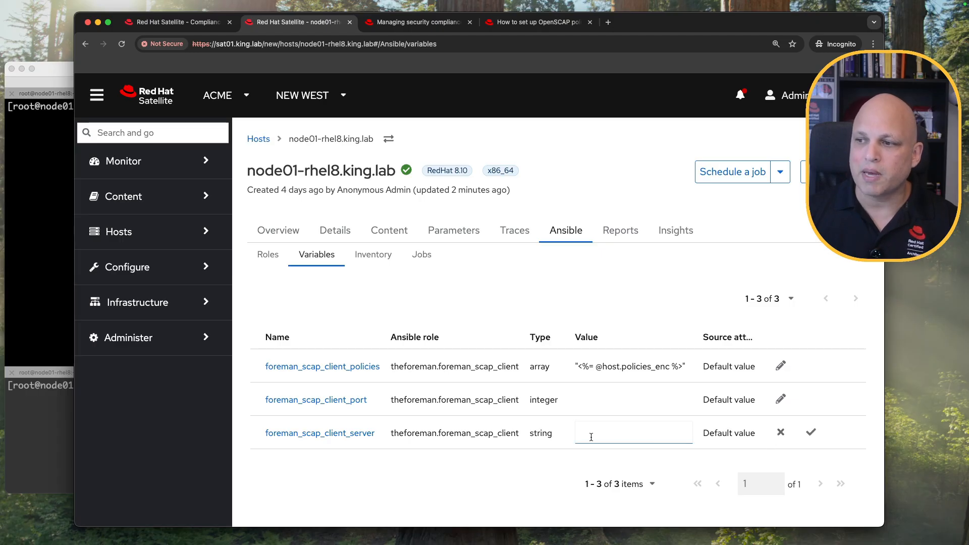
text(sat)
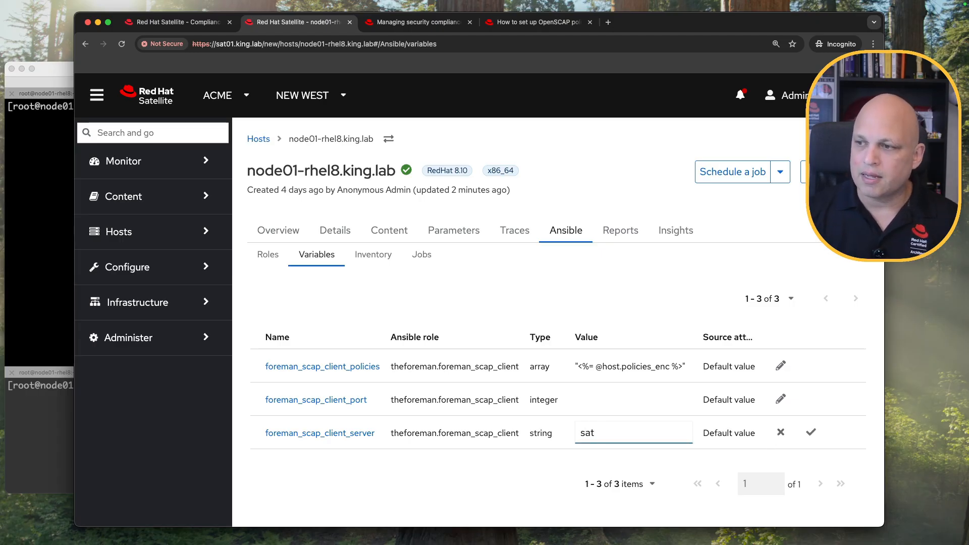
text(01.king.lab)
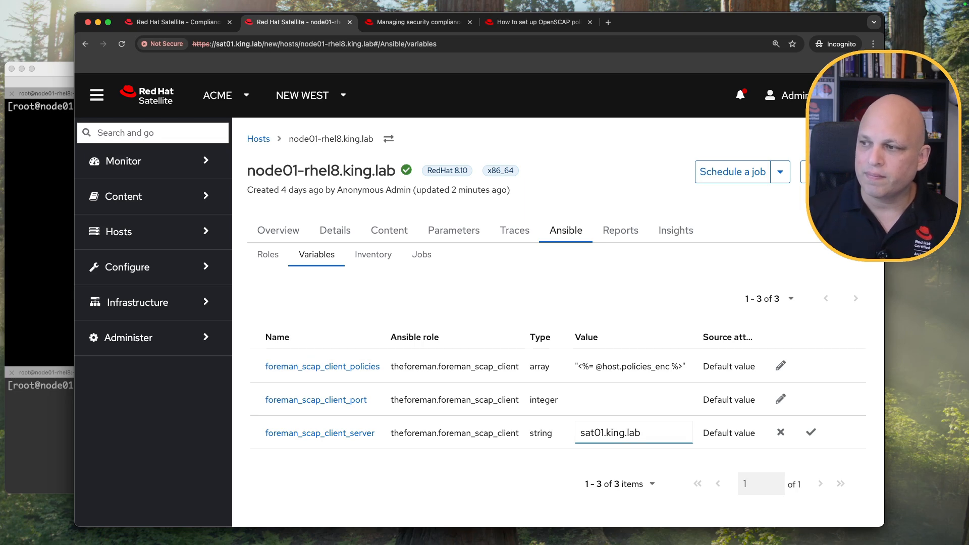
click(810, 432)
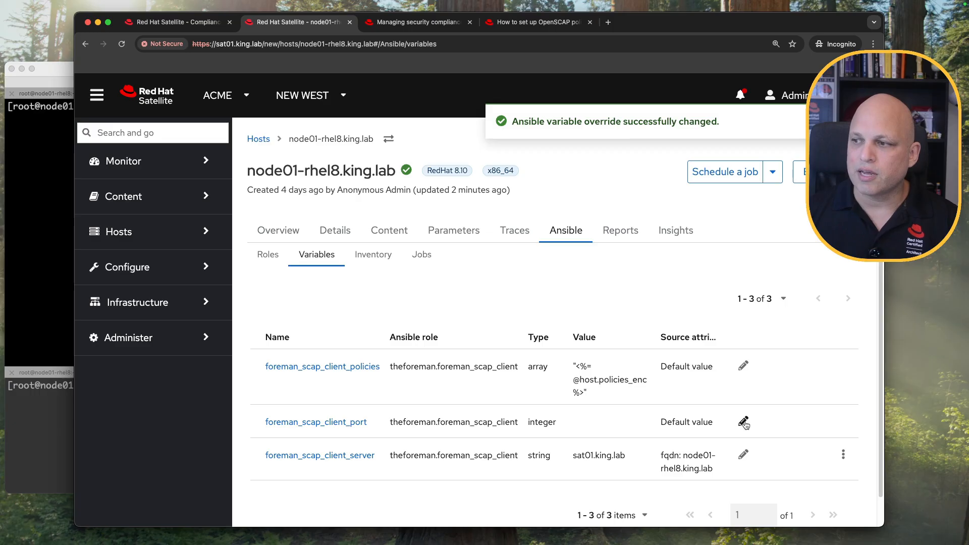
Override the foreman_scap_client_port variable with 9090.
click(96, 94)
click(544, 397)
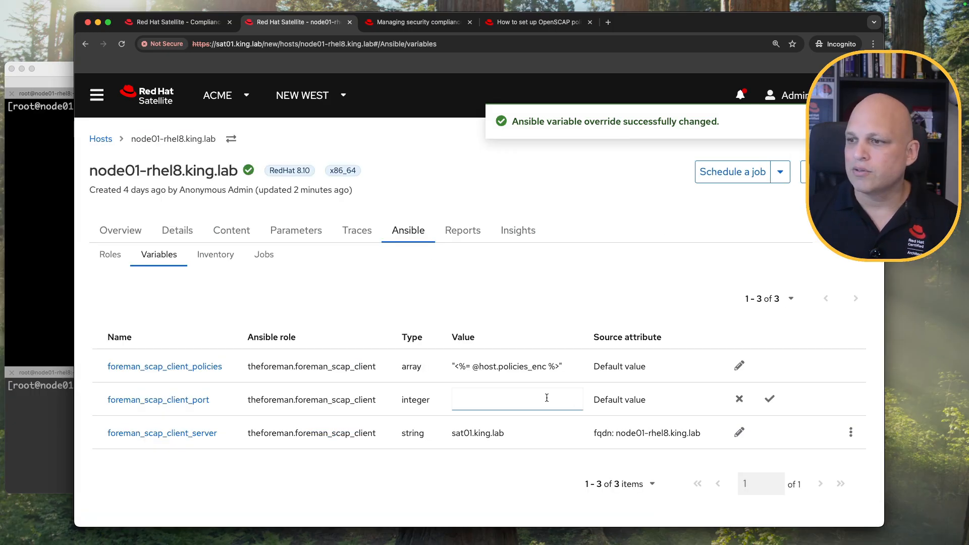
text(9090)
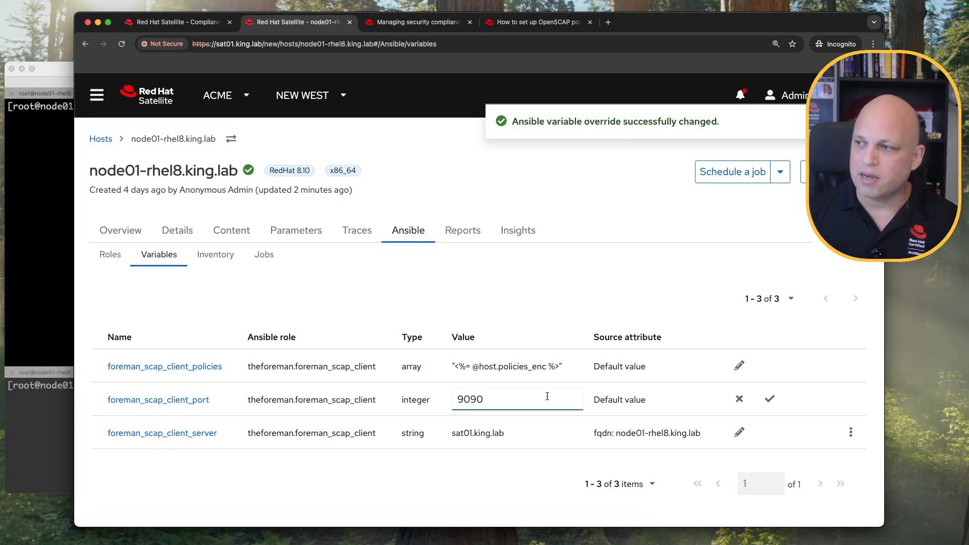
click(769, 399)
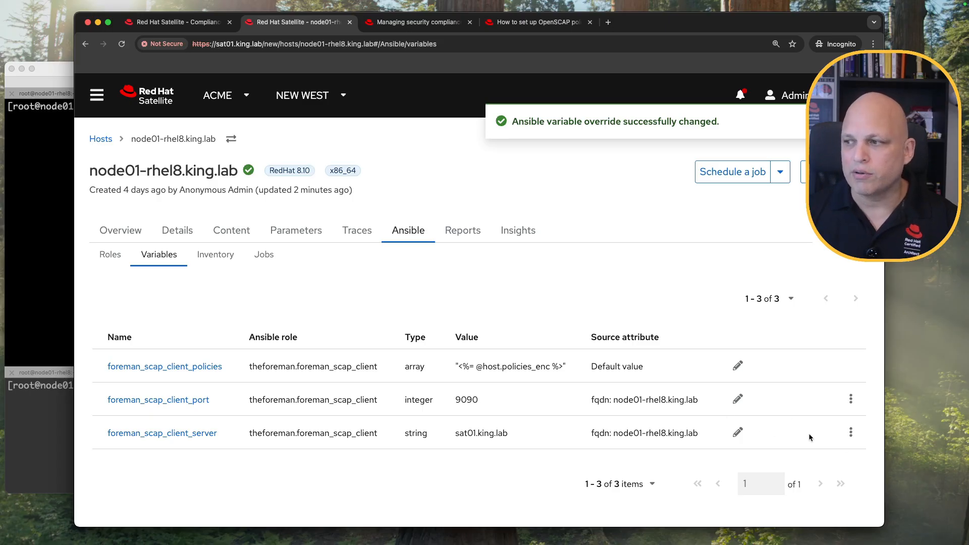
Delete the host's server and port variable overrides.
click(850, 433)
click(840, 464)
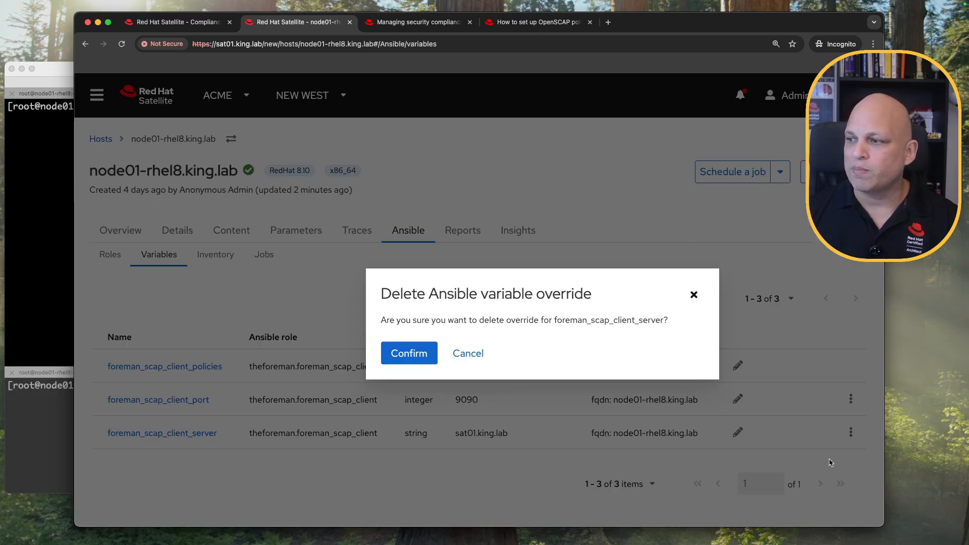
click(421, 359)
click(851, 398)
click(841, 433)
click(434, 354)
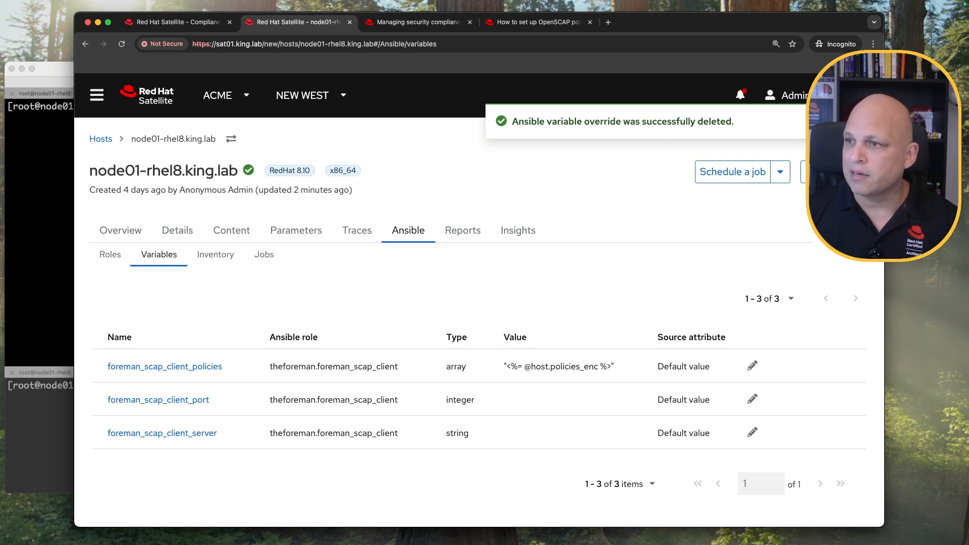
Clear node01-rhel8's OpenSCAP Capsule, save the host, and check its Ansible variables.
key(super+r)
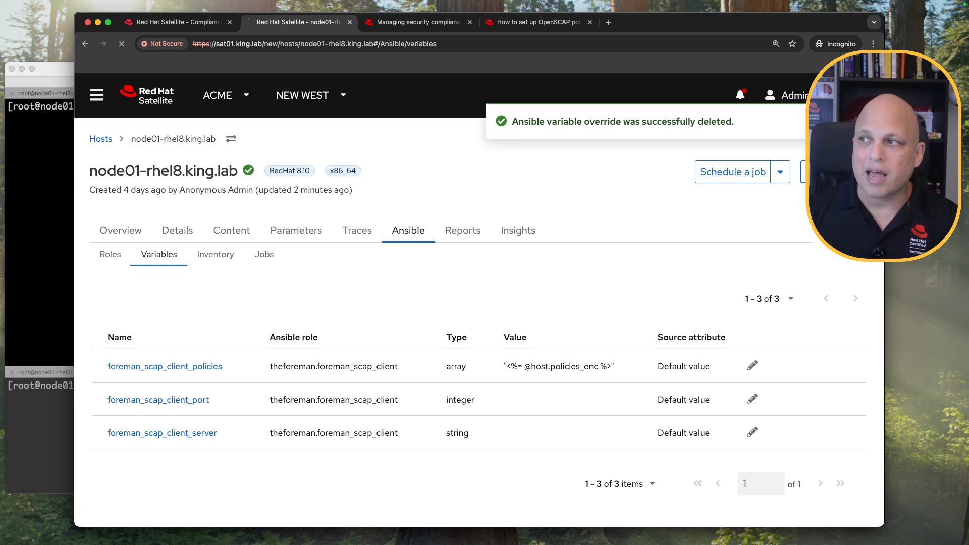
scroll(380, 389, down, 3)
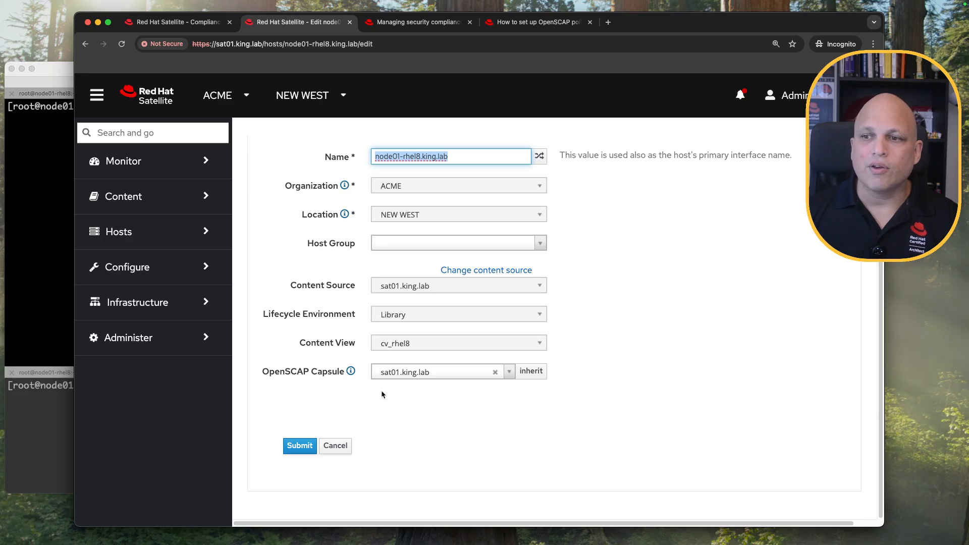
click(495, 372)
click(296, 449)
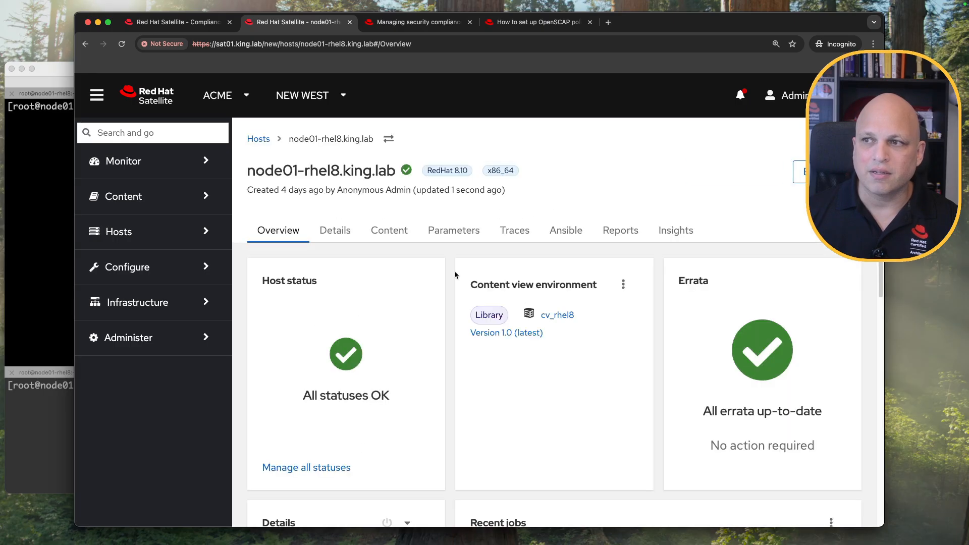
click(566, 233)
click(328, 254)
click(96, 95)
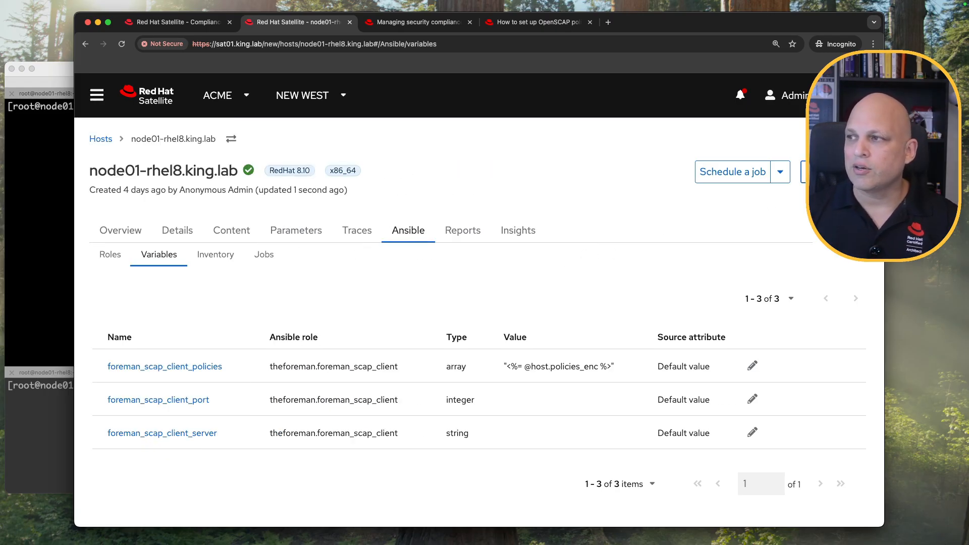
Reselect sat01.king.lab as OpenSCAP Capsule and review the host's Ansible variables.
click(818, 172)
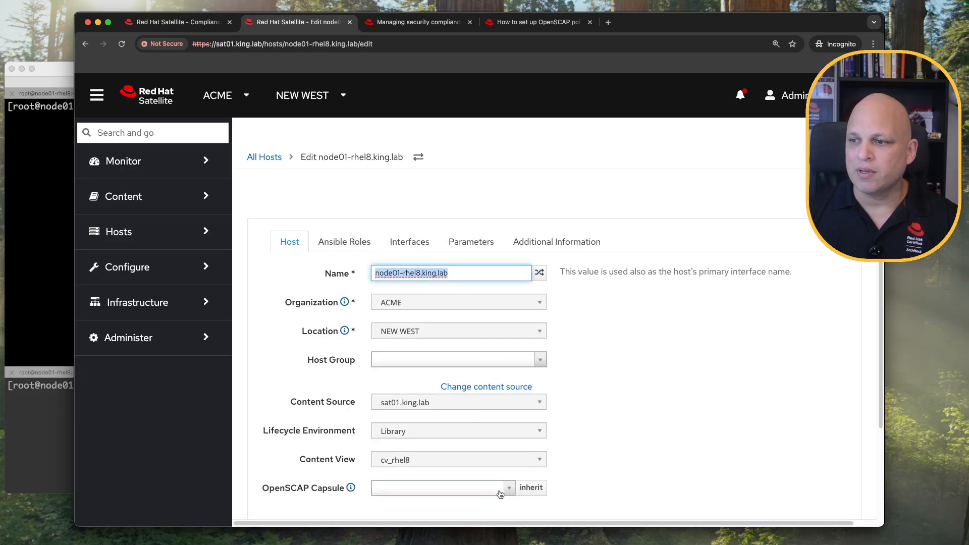
click(499, 496)
click(465, 470)
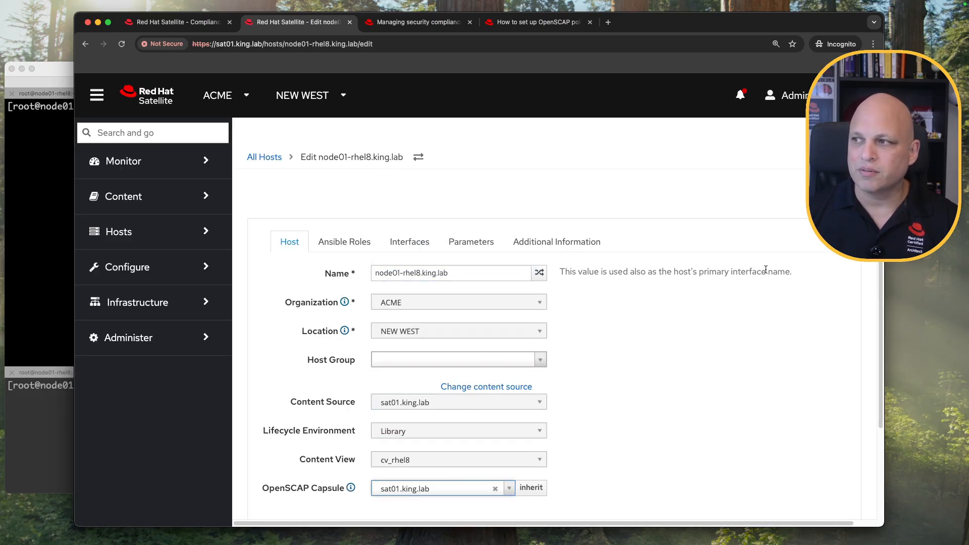
scroll(722, 326, down, 5)
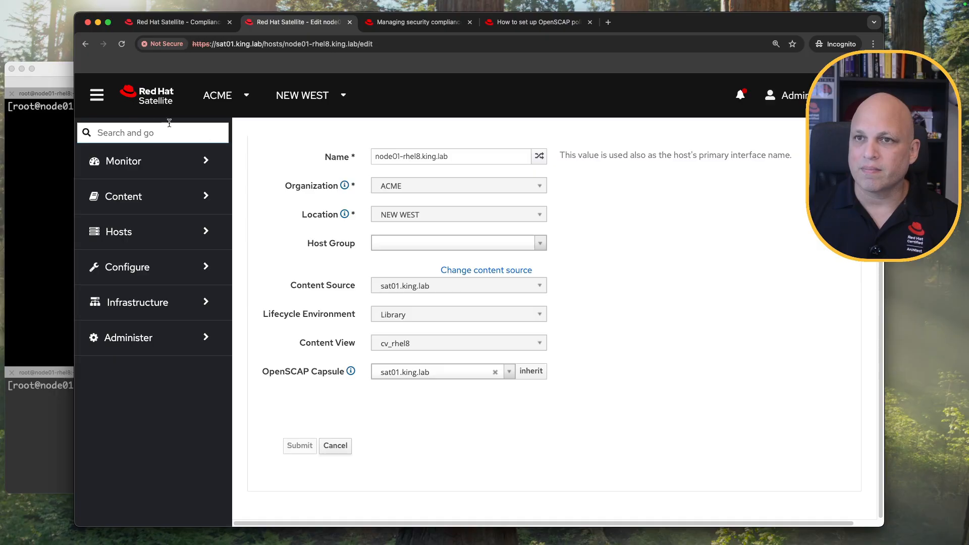
click(95, 97)
click(410, 230)
click(151, 255)
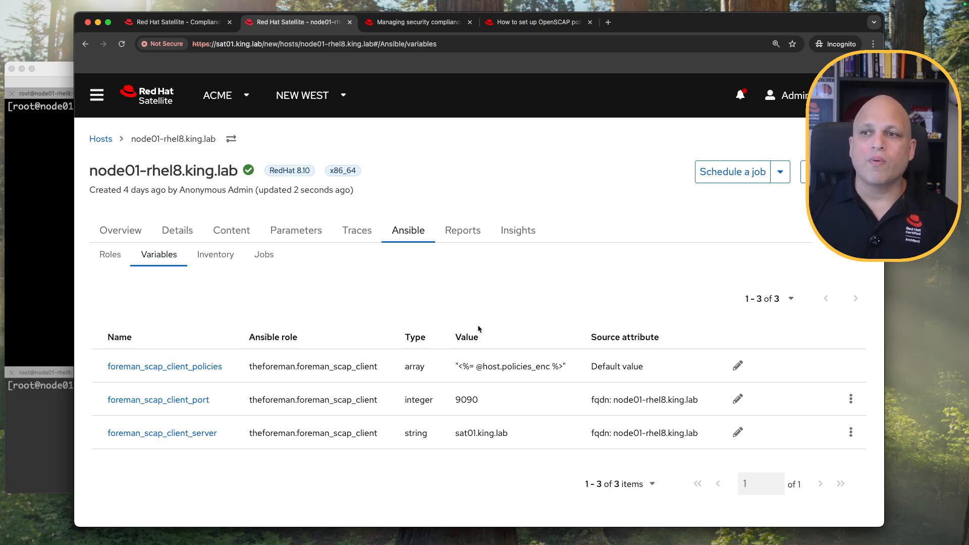
Launch Run Ansible roles on node01-rhel8 and open its host output from Monitor > Jobs.
click(781, 173)
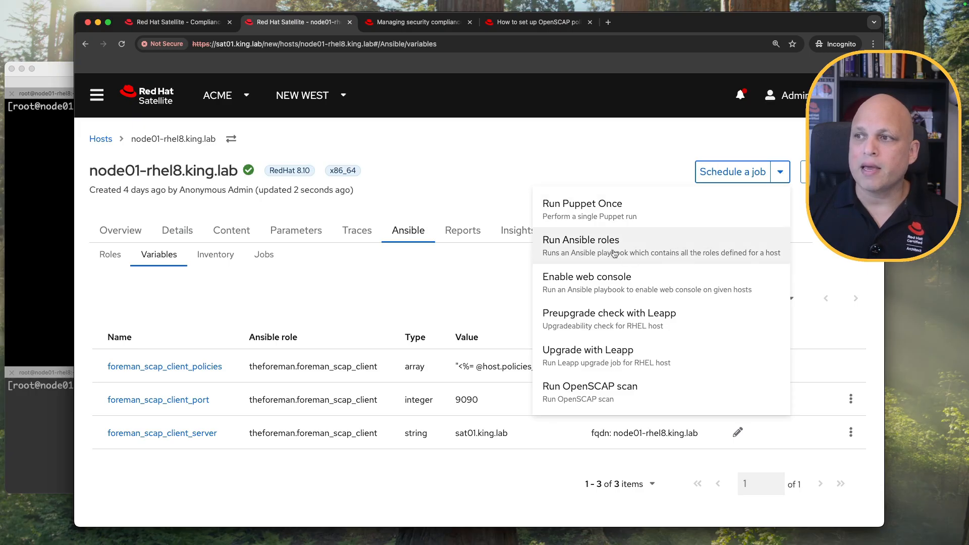
click(661, 248)
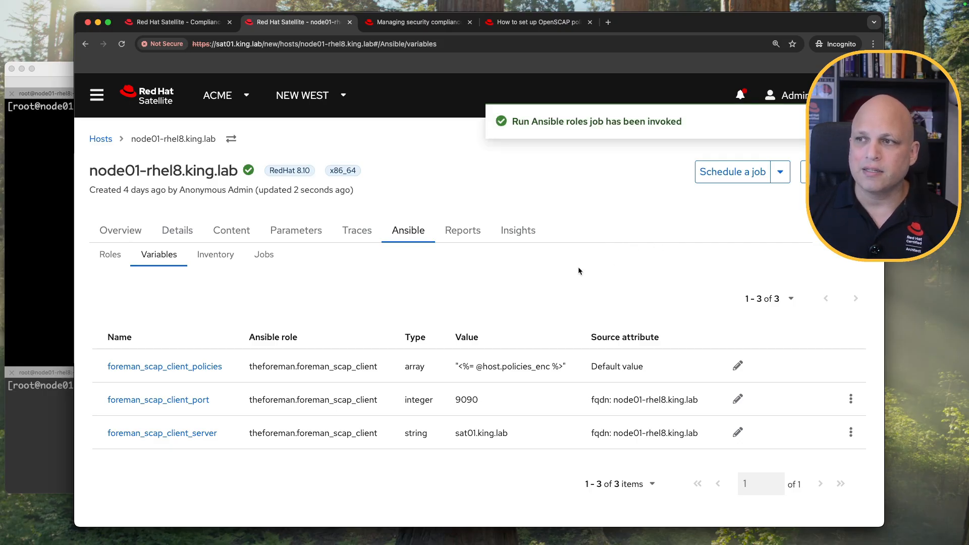
click(205, 23)
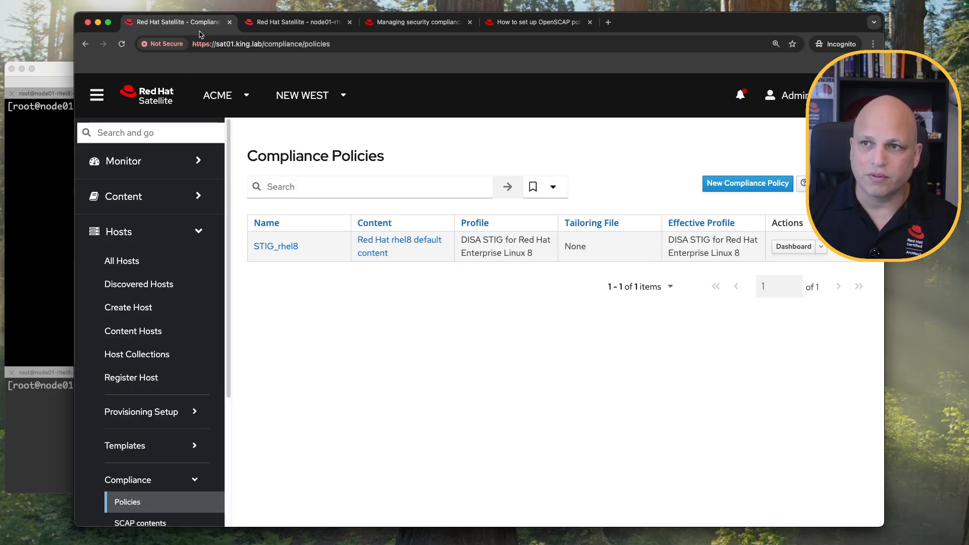
click(175, 166)
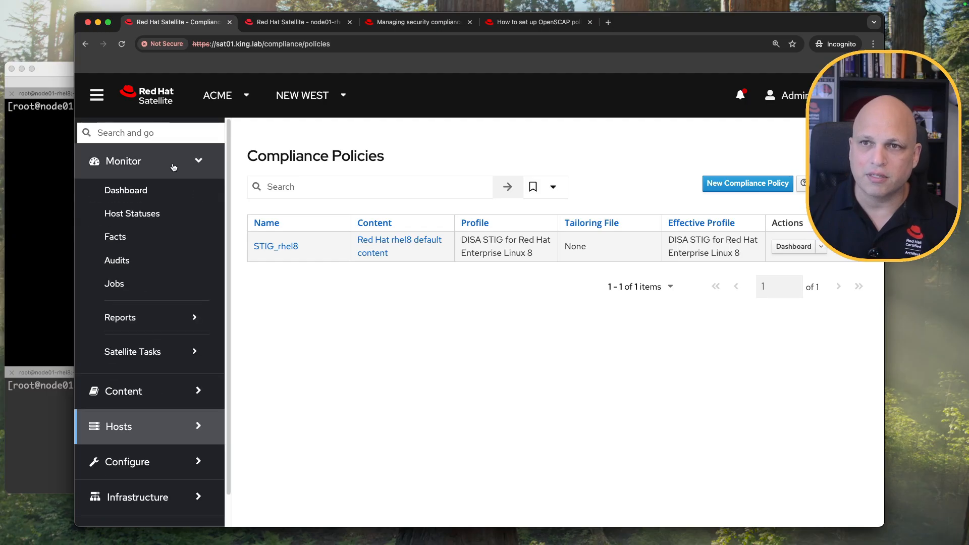
click(157, 288)
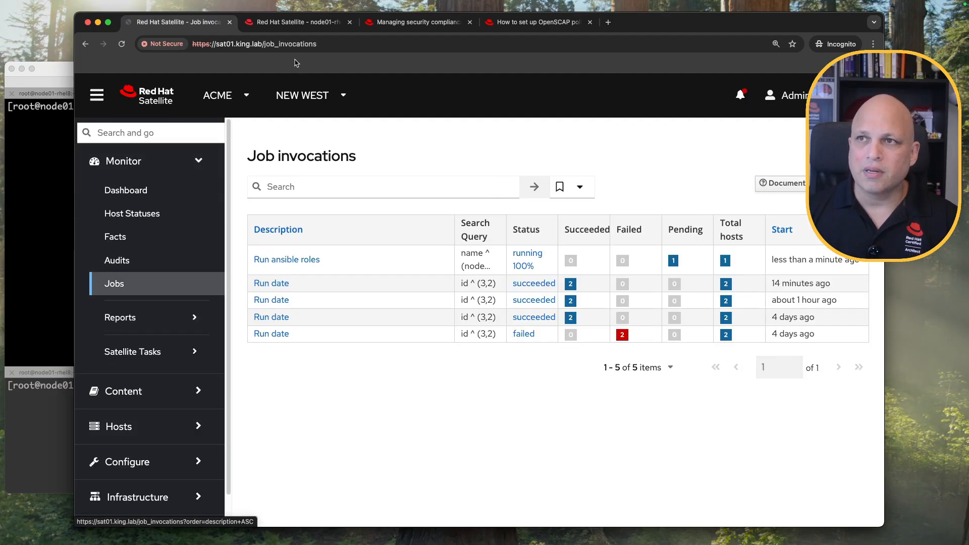
drag(297, 27, 180, 25)
click(298, 24)
click(298, 264)
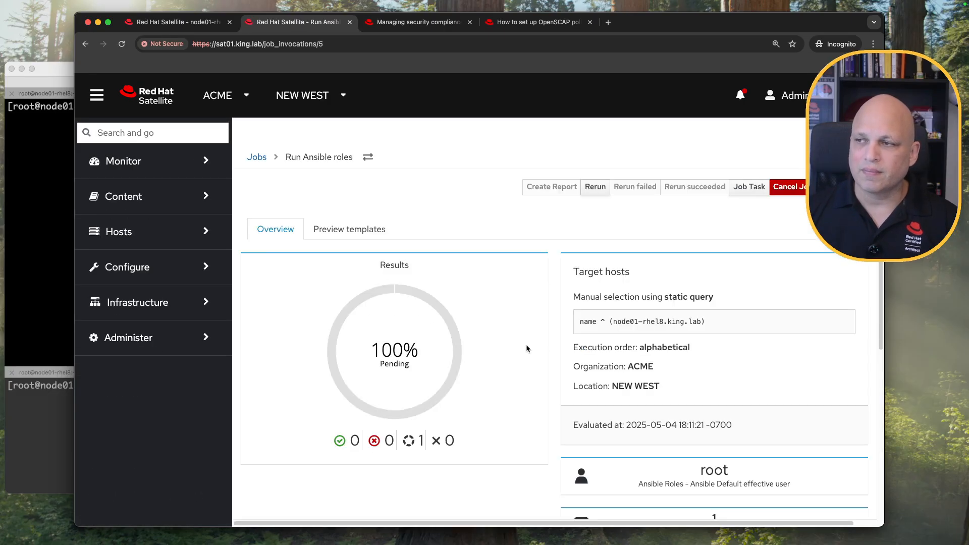
scroll(522, 349, down, 6)
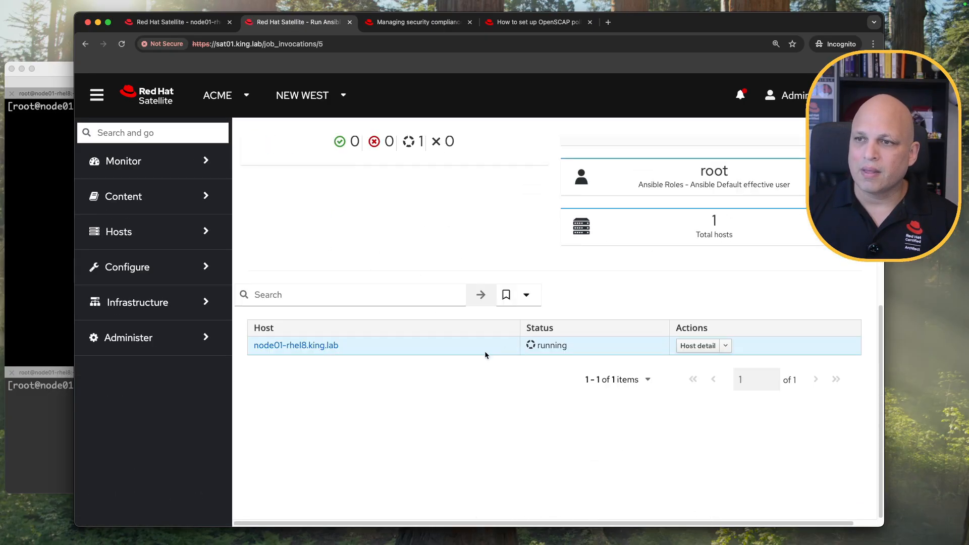
click(323, 347)
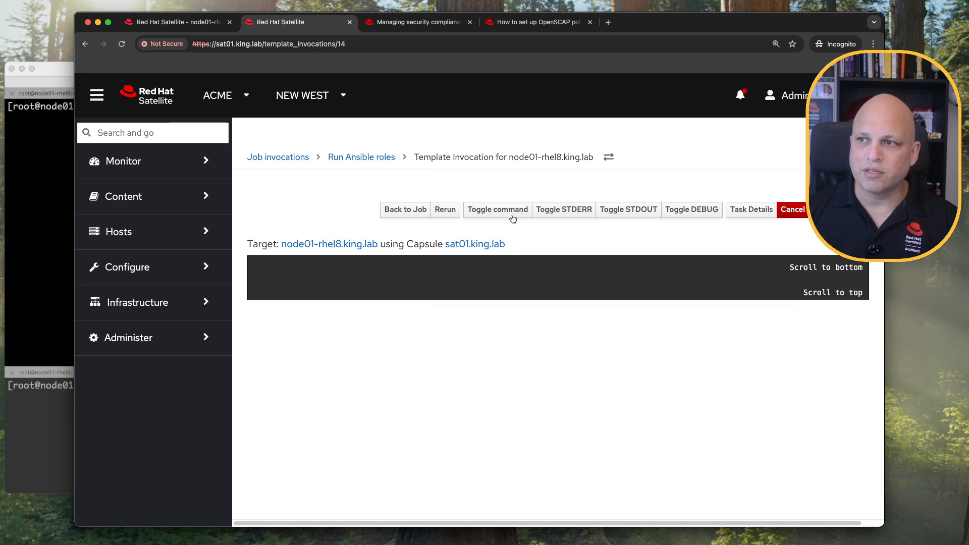
Show the job's command and inspect the foreman_ansible_roles loop in the playbook.
click(502, 216)
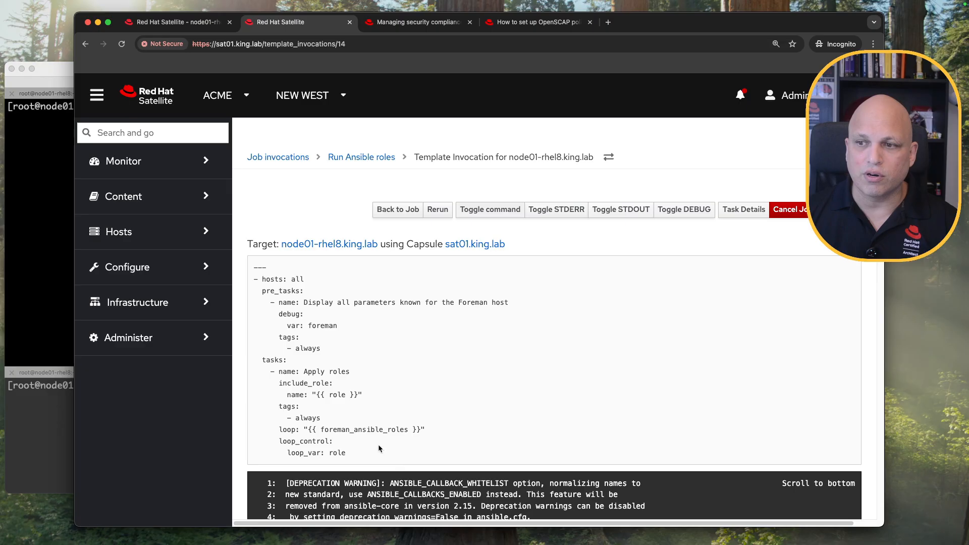
drag(362, 395, 279, 395)
click(334, 429)
drag(323, 430, 408, 427)
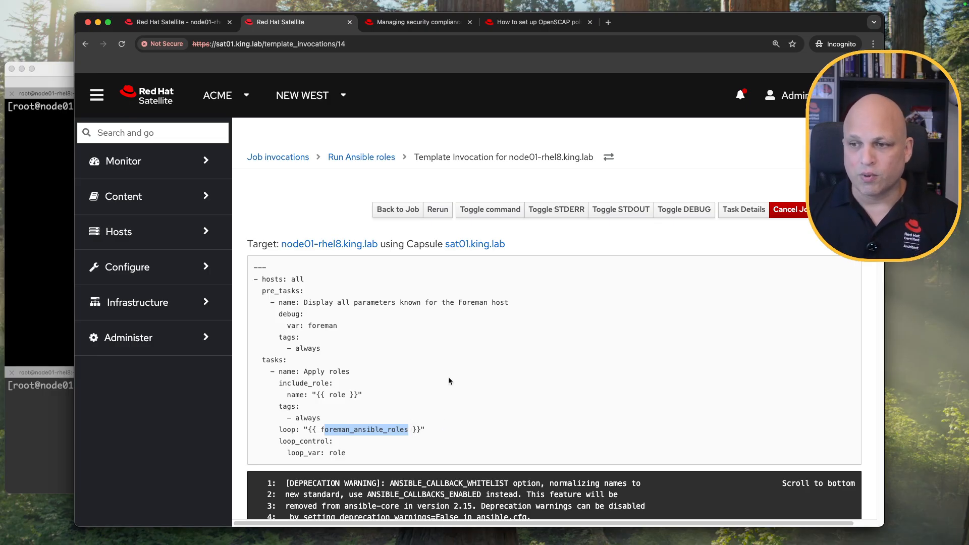
Check the output's scap client tasks and foreman_scap_client package, then bring the terminal forward.
scroll(431, 424, down, 15)
scroll(440, 381, down, 3)
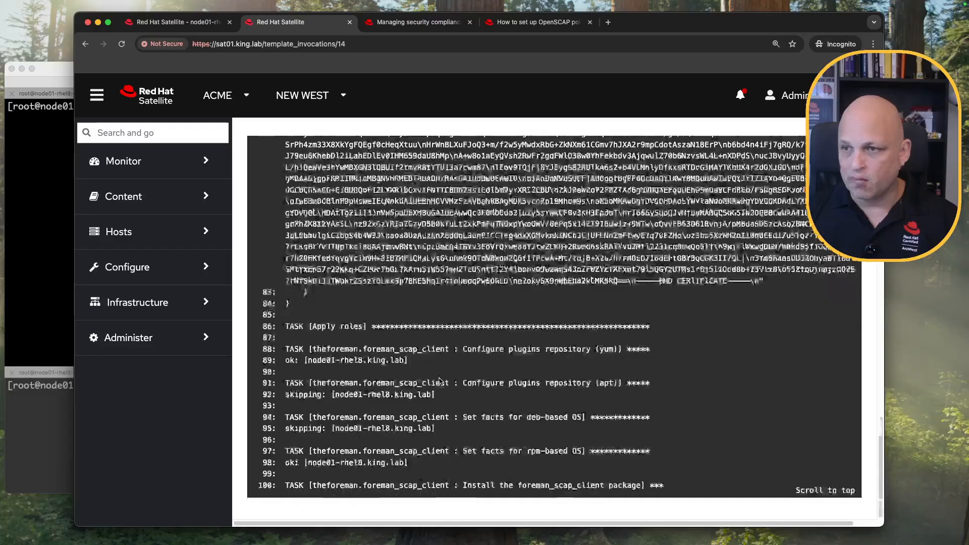
drag(624, 486, 323, 350)
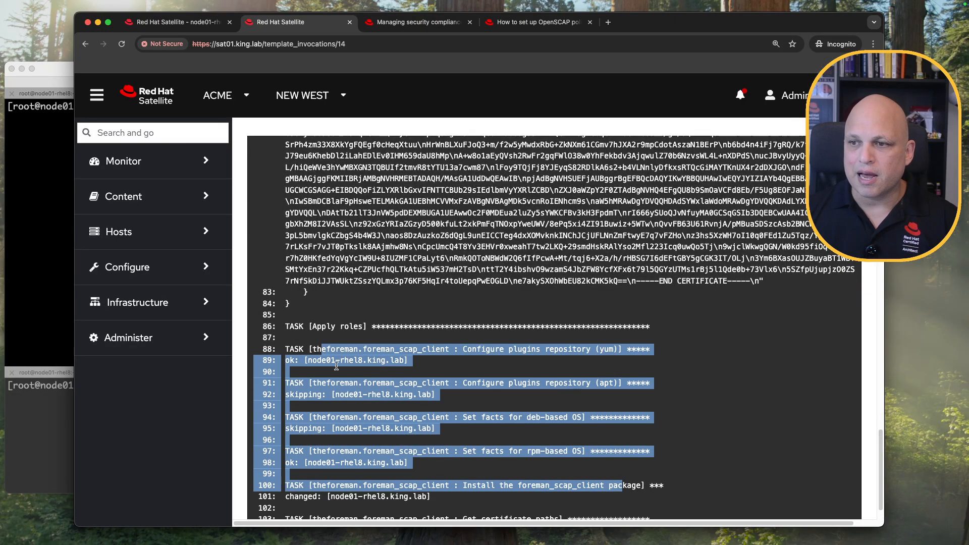
click(463, 435)
scroll(460, 431, down, 5)
drag(517, 349, 605, 348)
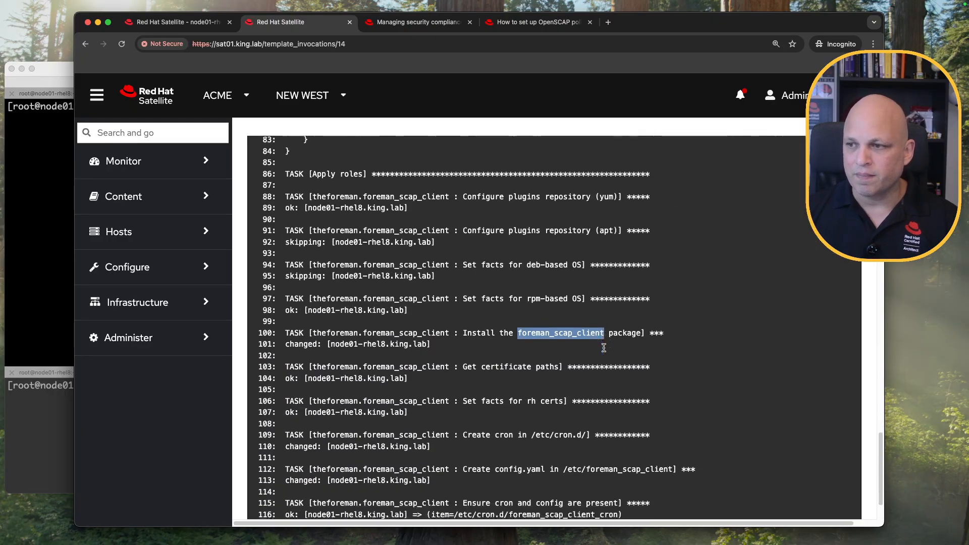
scroll(525, 379, down, 1)
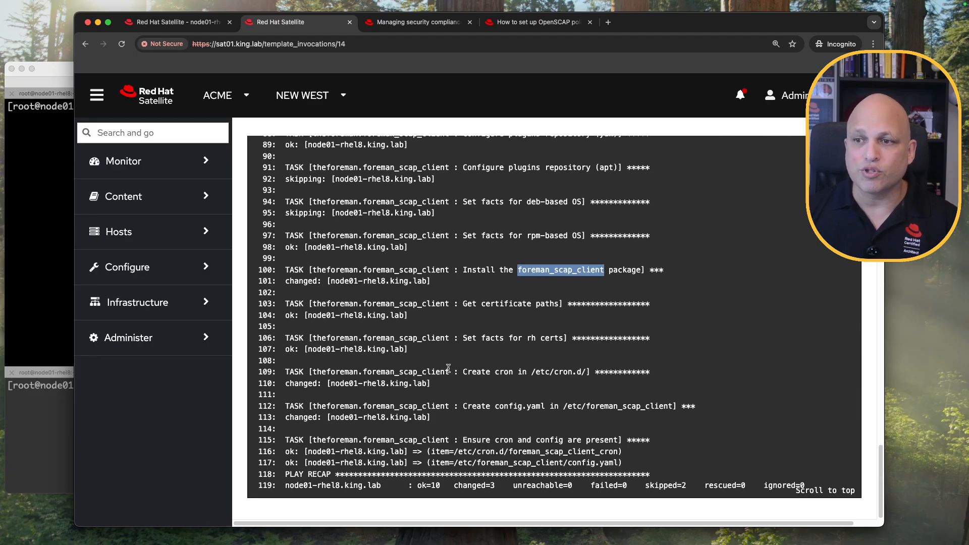
click(47, 182)
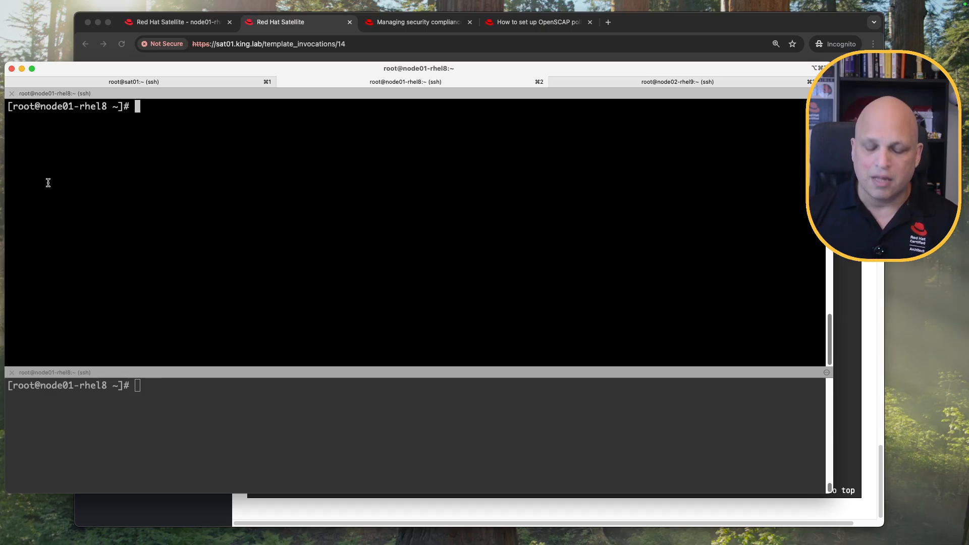
List /etc/foreman_scap_client and open config.yaml with less.
text(cd /etc/foreman_scap_client/)
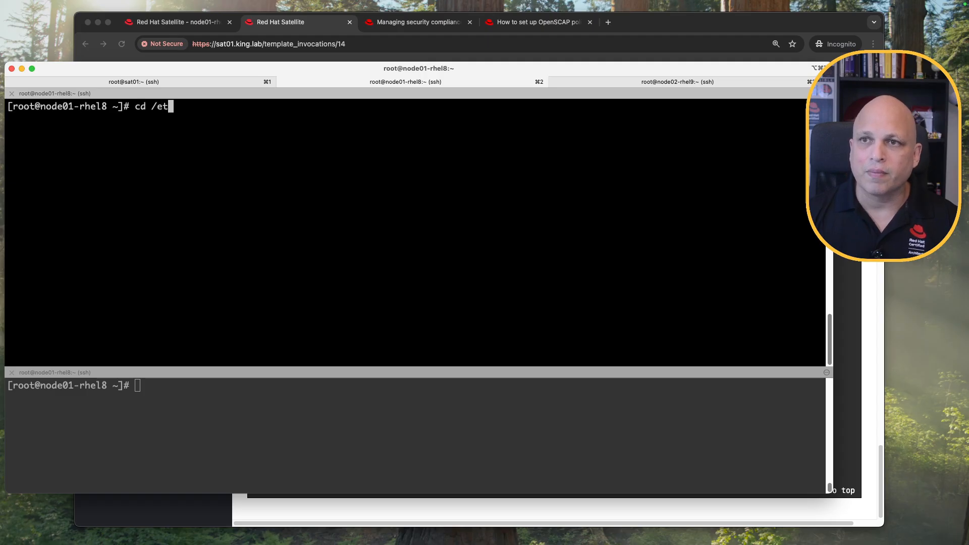
key(Return)
text(ll)
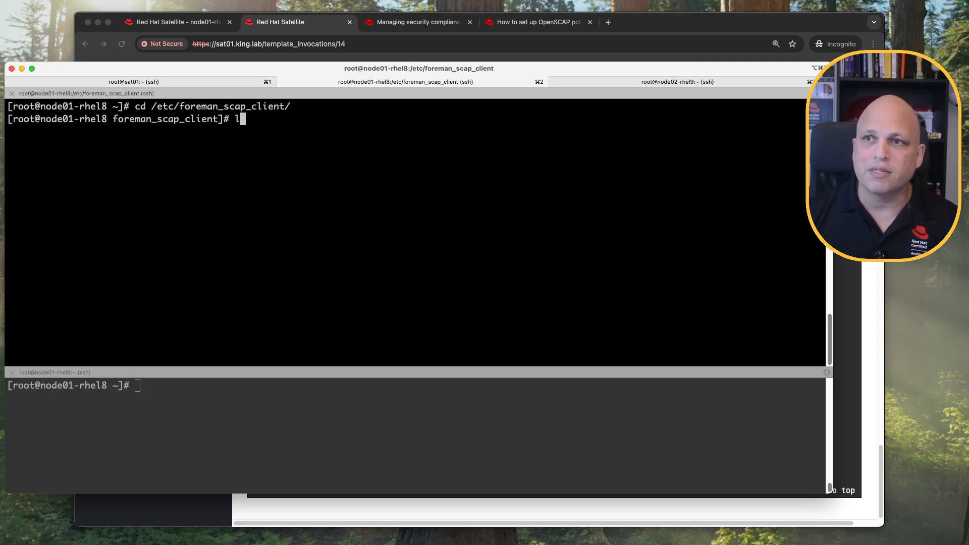
key(Return)
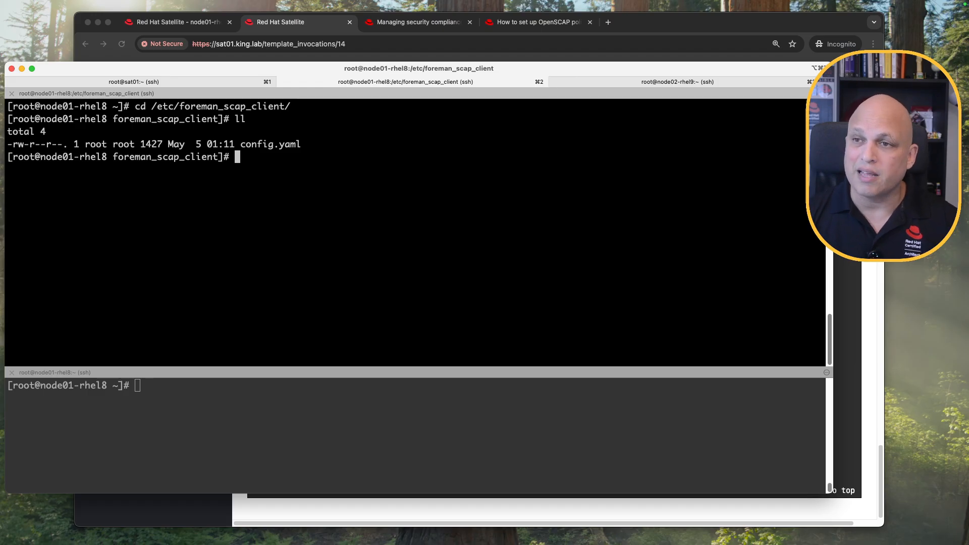
text(less config.yaml)
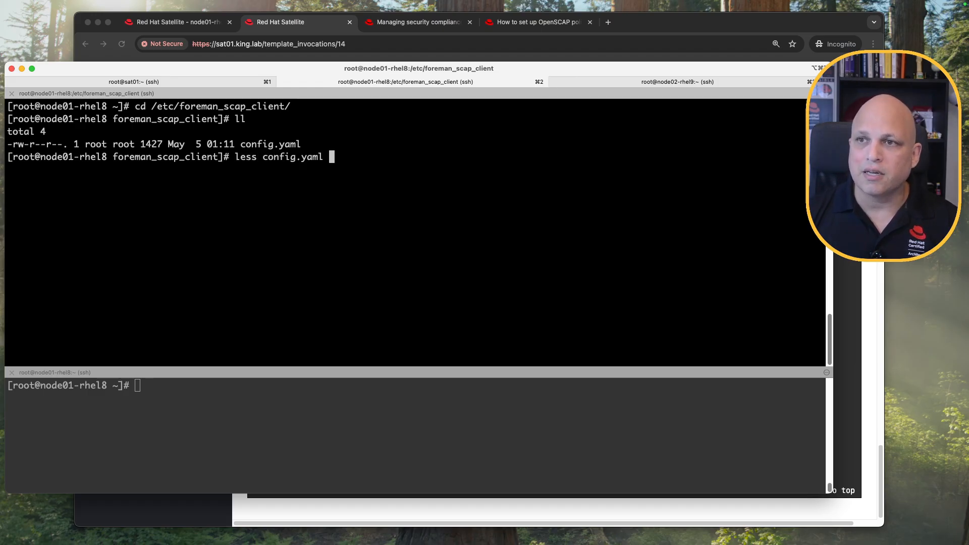
key(Return)
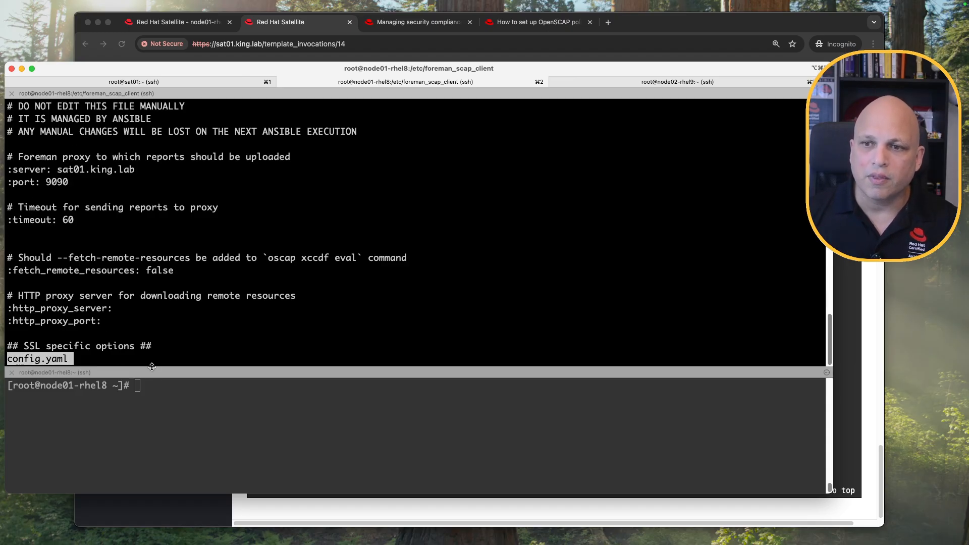
Compare config.yaml's do-not-edit warning and server sat01.king.lab with Satellite's Ansible variables.
drag(151, 372, 152, 422)
drag(40, 106, 174, 107)
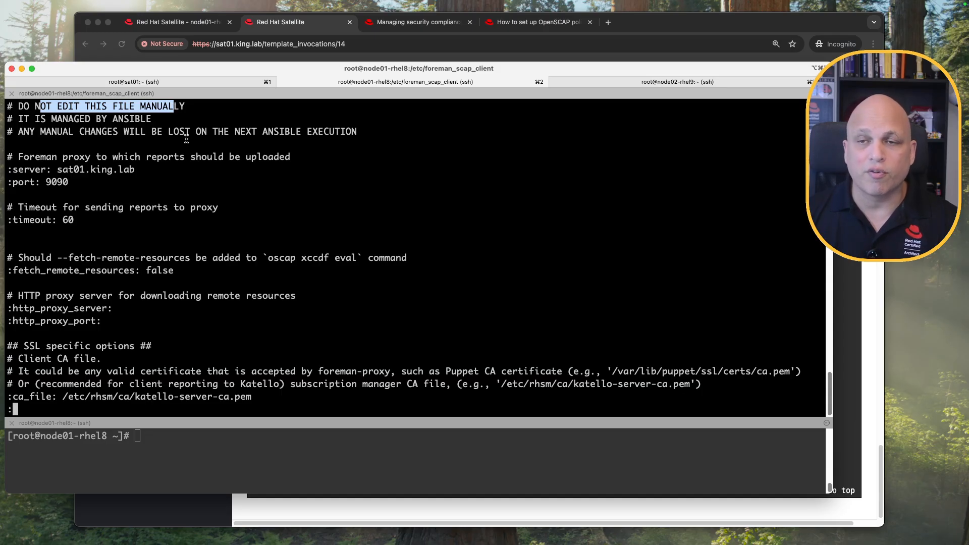
drag(57, 170, 132, 172)
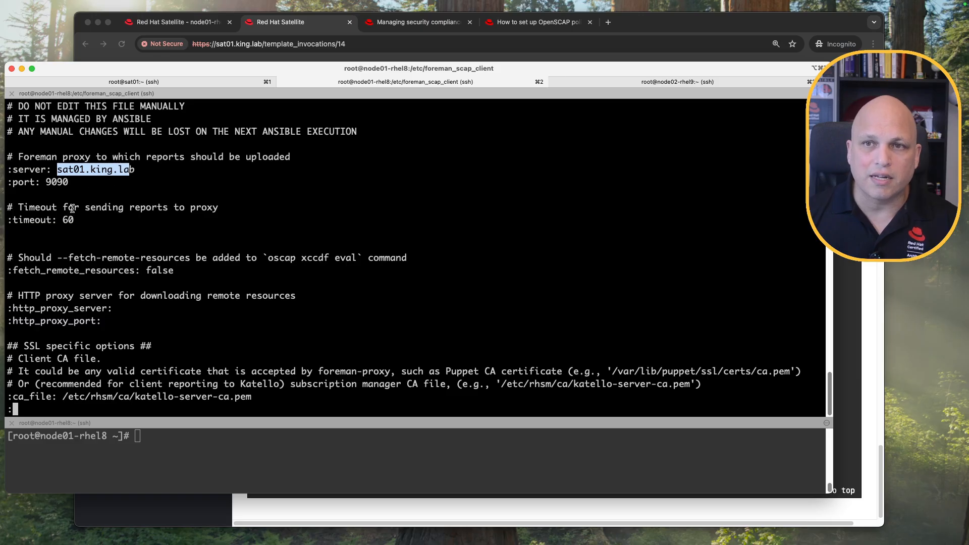
double_click(52, 182)
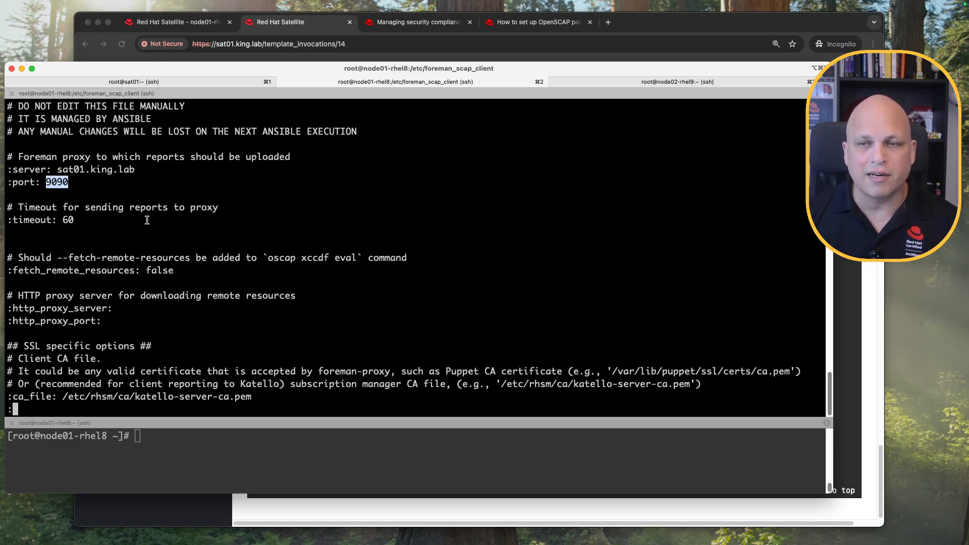
click(689, 24)
click(200, 23)
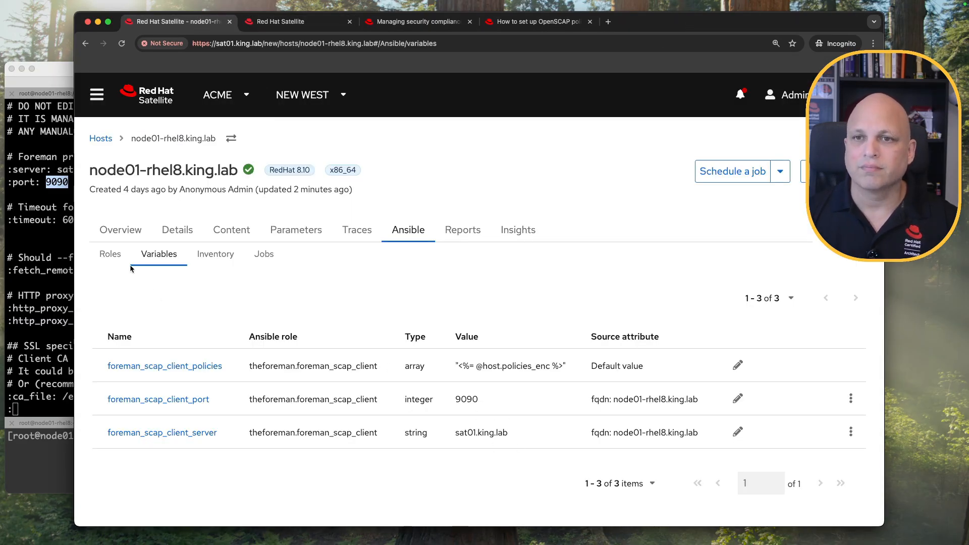
Review the end of config.yaml, including the policy comment, then return to Satellite.
key(super+Tab)
scroll(193, 265, down, 5)
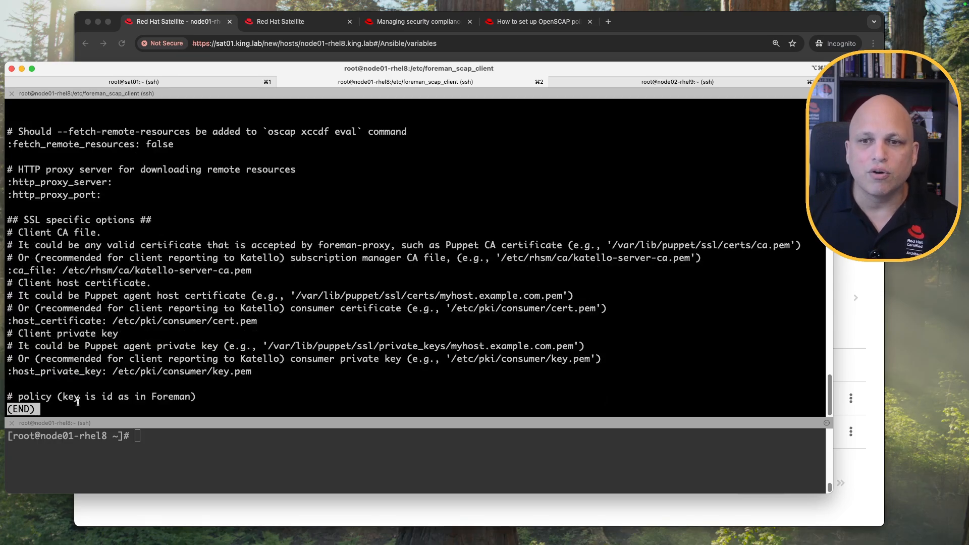
drag(37, 397, 218, 394)
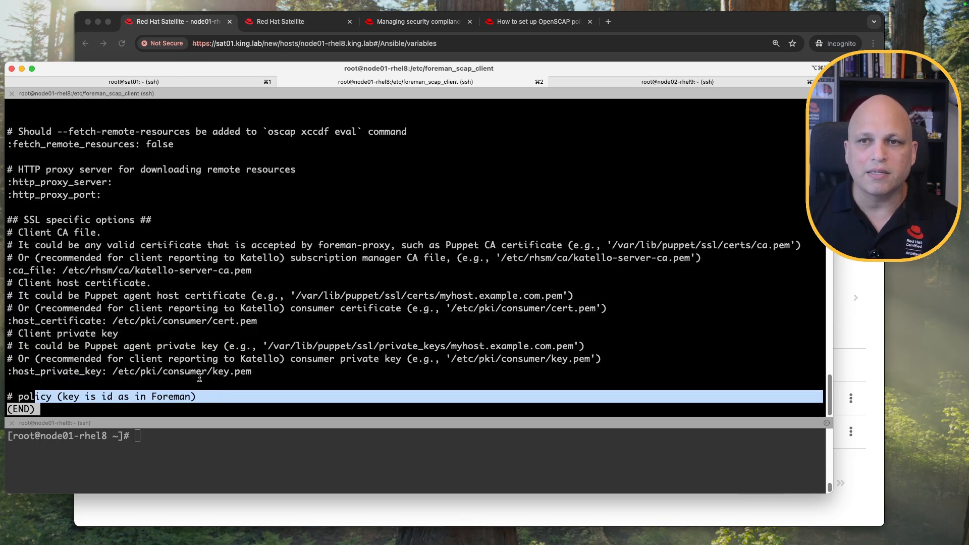
click(184, 330)
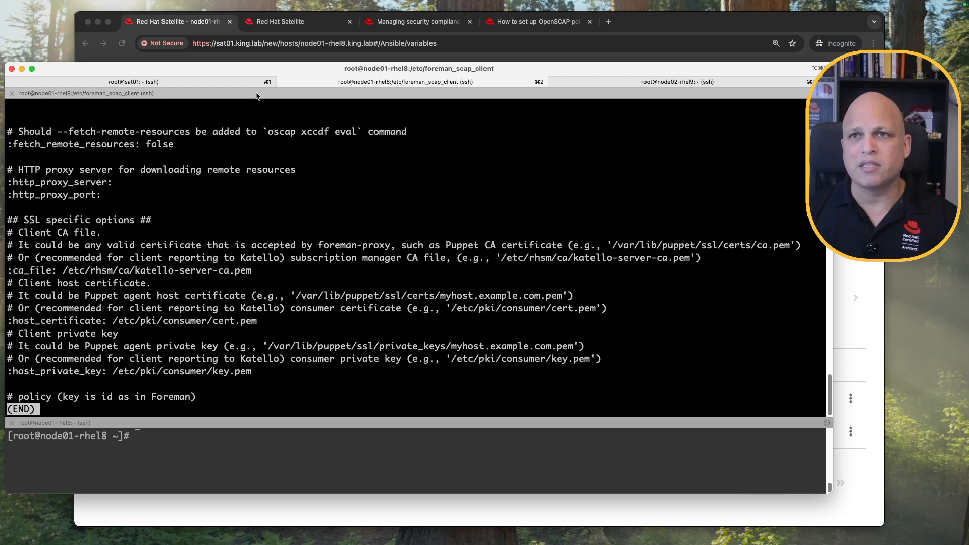
click(192, 25)
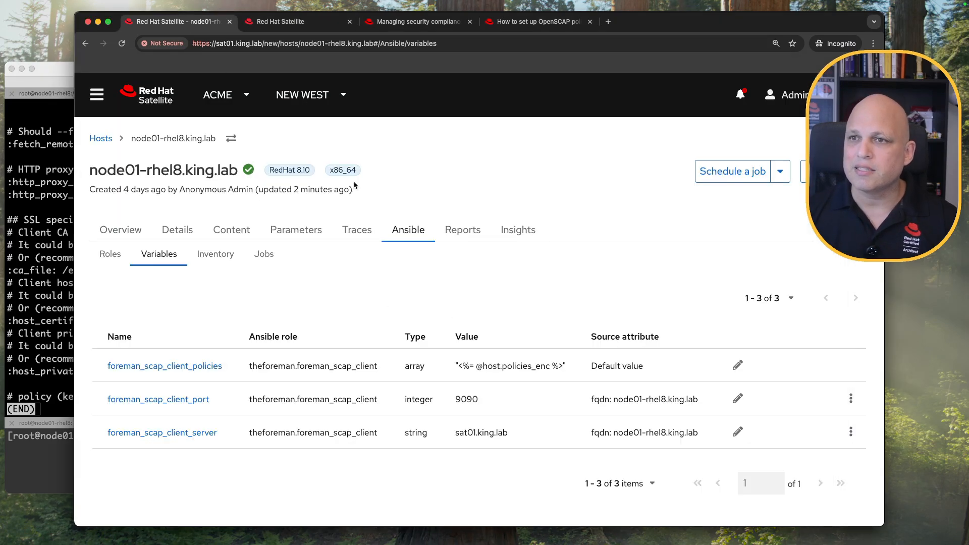
Open Satellite's All Hosts list in a new first tab.
middle_click(151, 95)
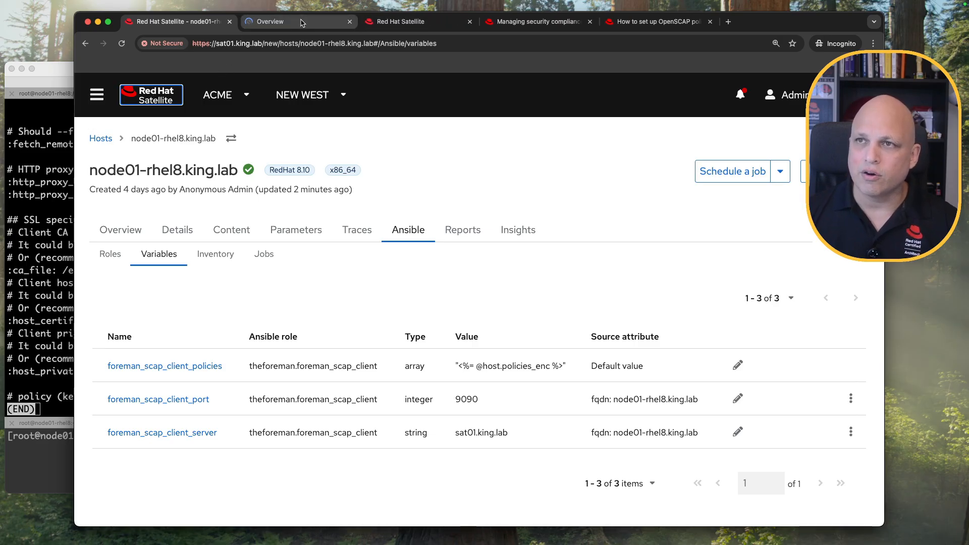
drag(301, 23, 180, 22)
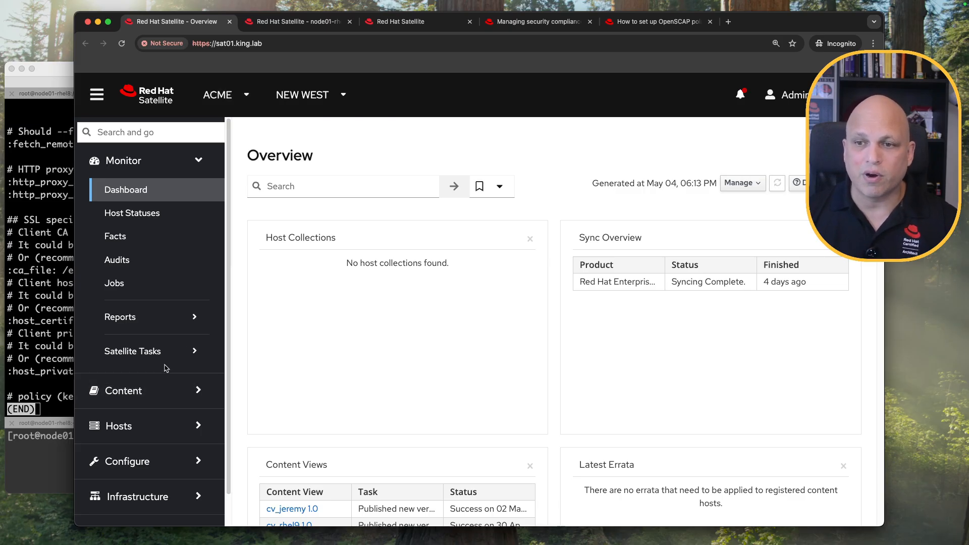
click(136, 425)
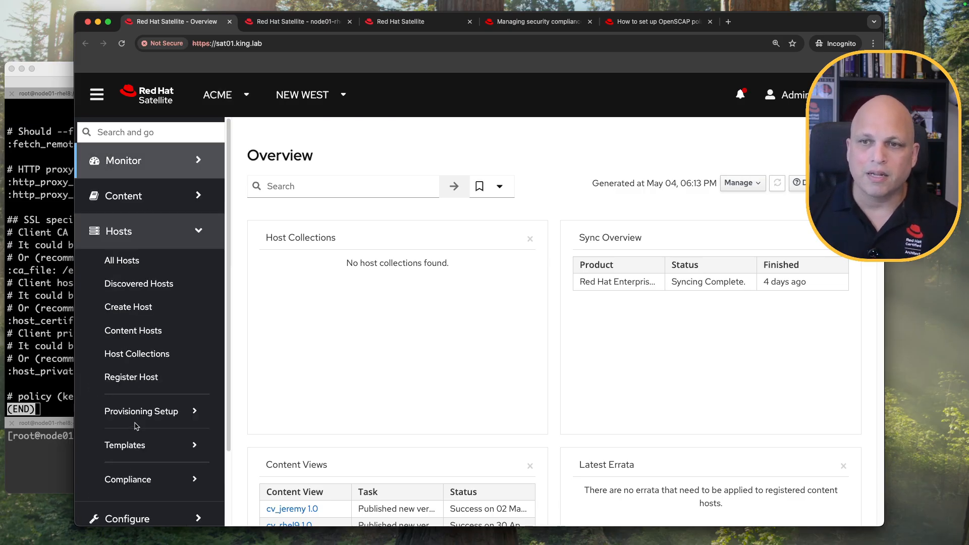
click(146, 261)
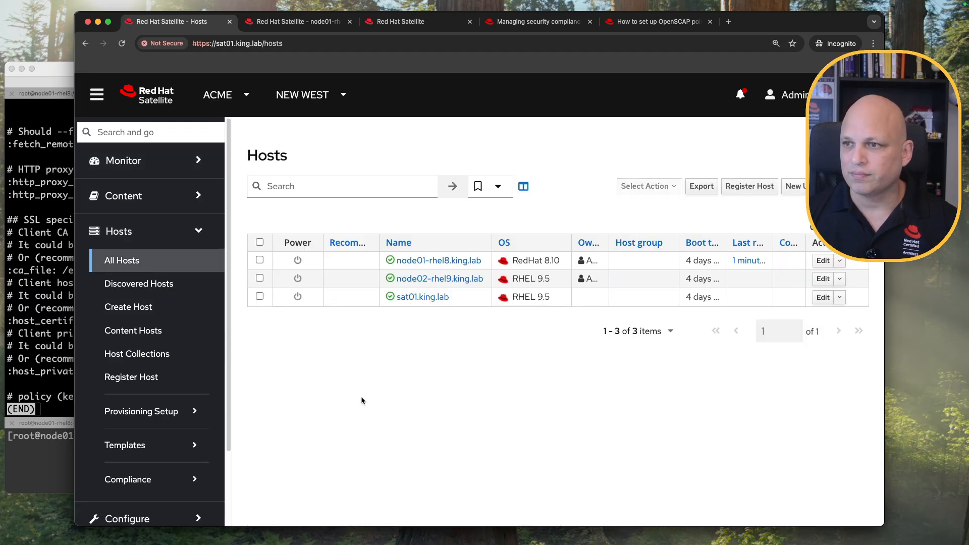
Assign the STIG_rhel8 compliance policy to node01-rhel8.king.lab and verify the confirmation.
click(260, 260)
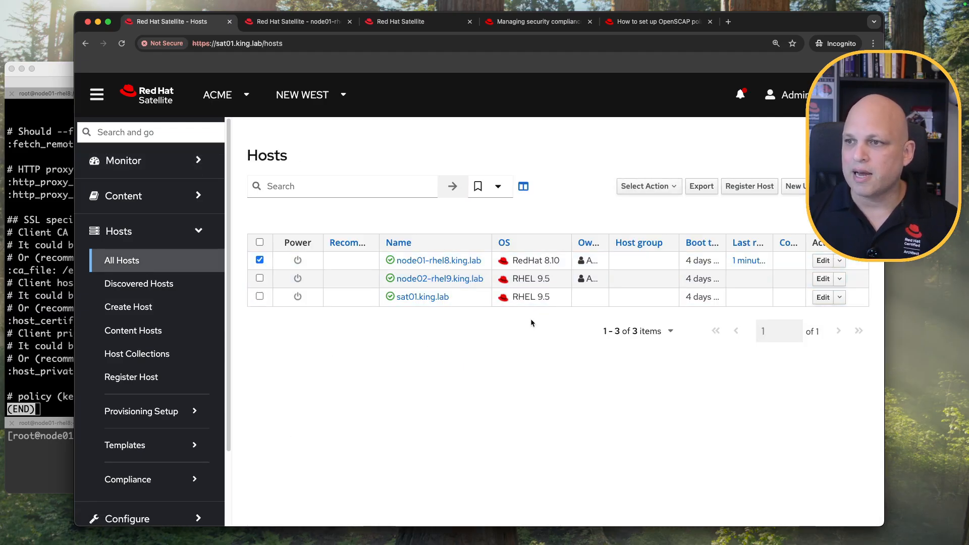
click(676, 187)
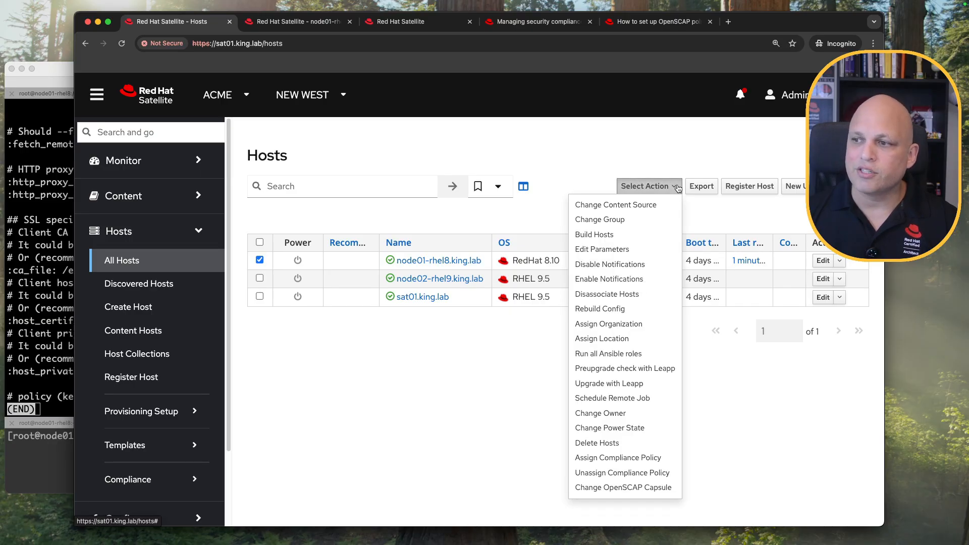
click(661, 458)
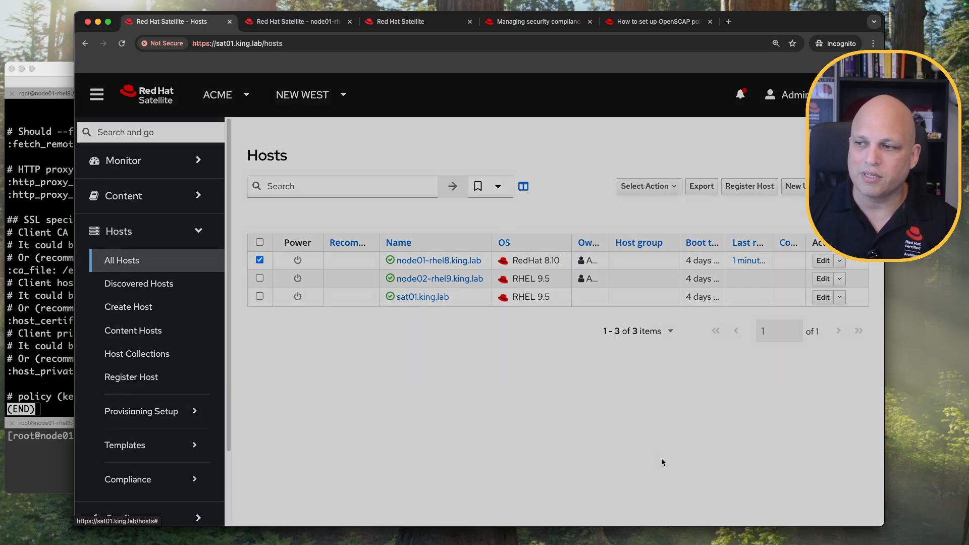
click(321, 266)
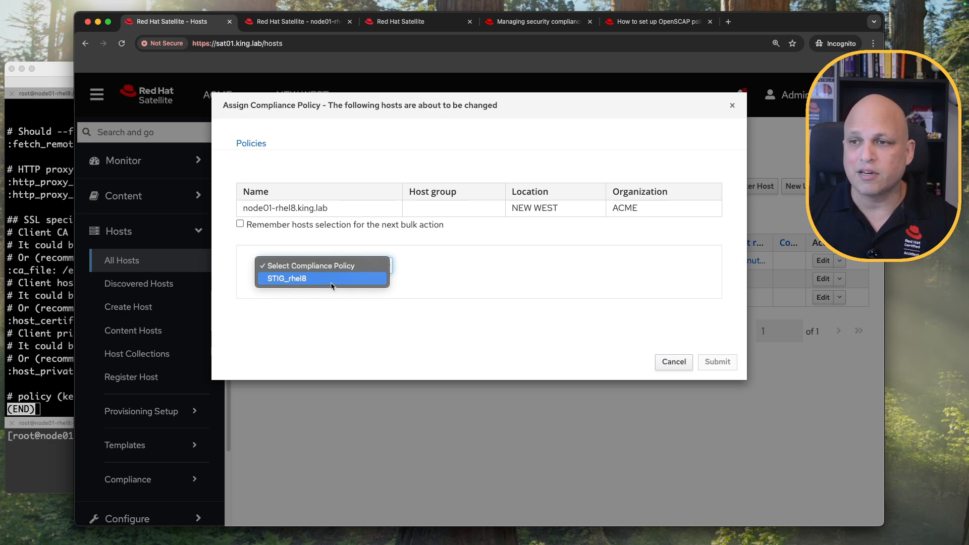
click(325, 279)
click(722, 362)
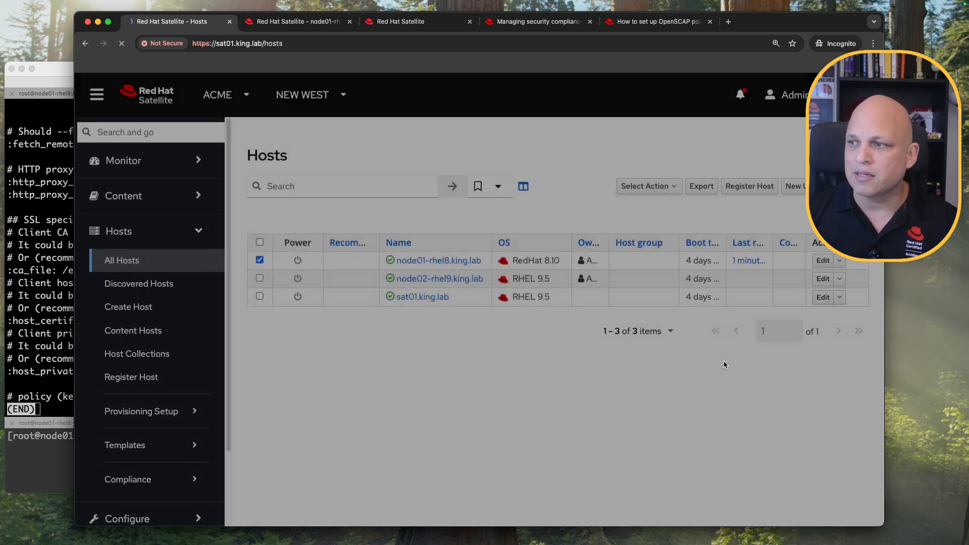
drag(590, 123, 740, 142)
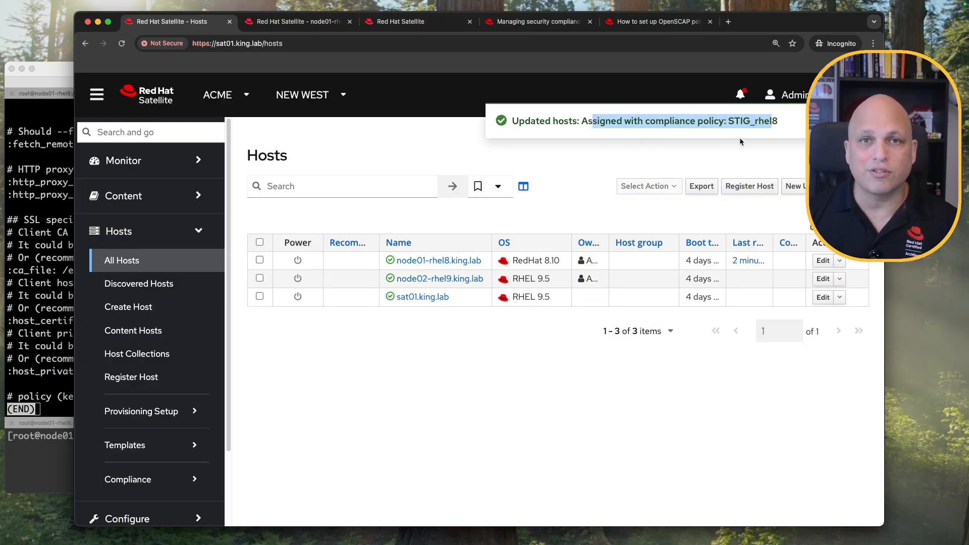
click(60, 279)
Reopen config.yaml and confirm its policy section is still empty.
key(q)
key(Up)
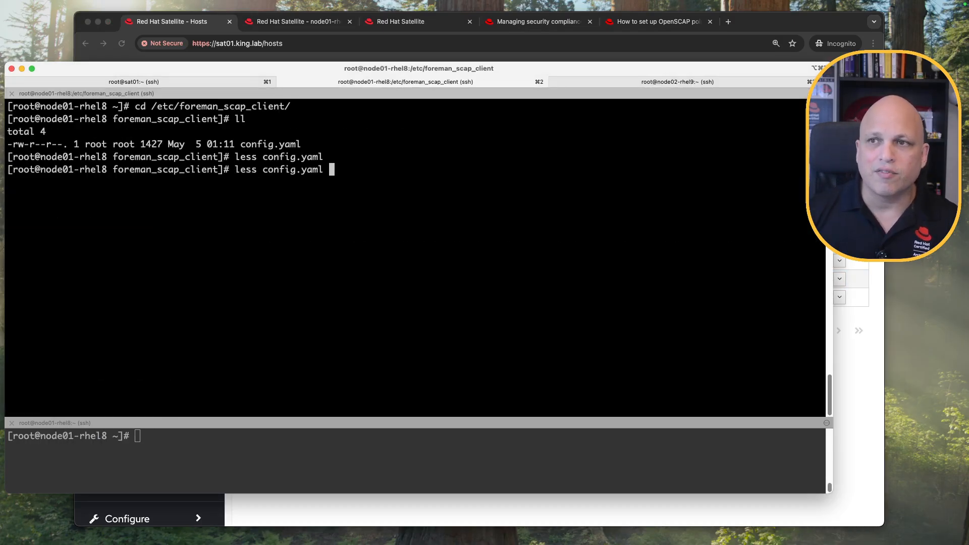
key(Return)
key(space)
key(space)
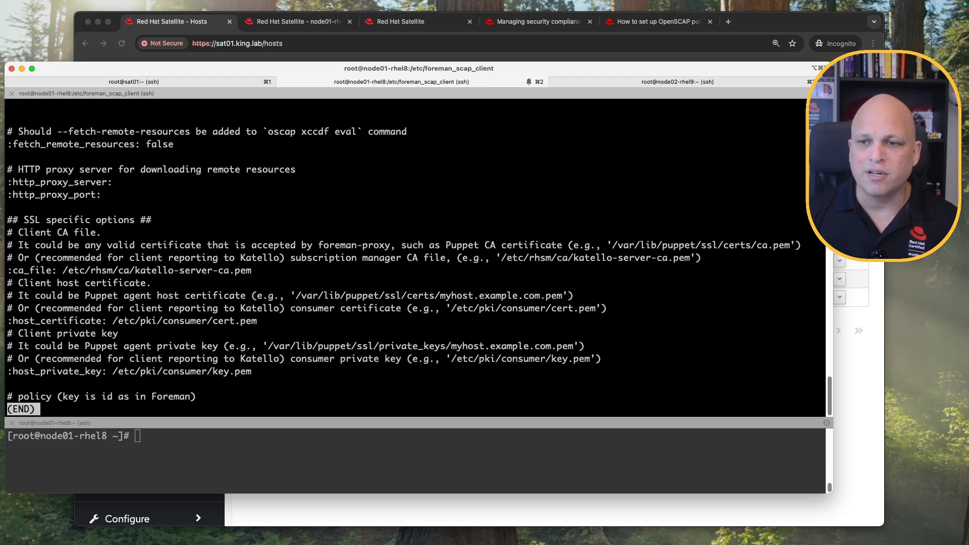
drag(200, 397, 10, 397)
click(138, 362)
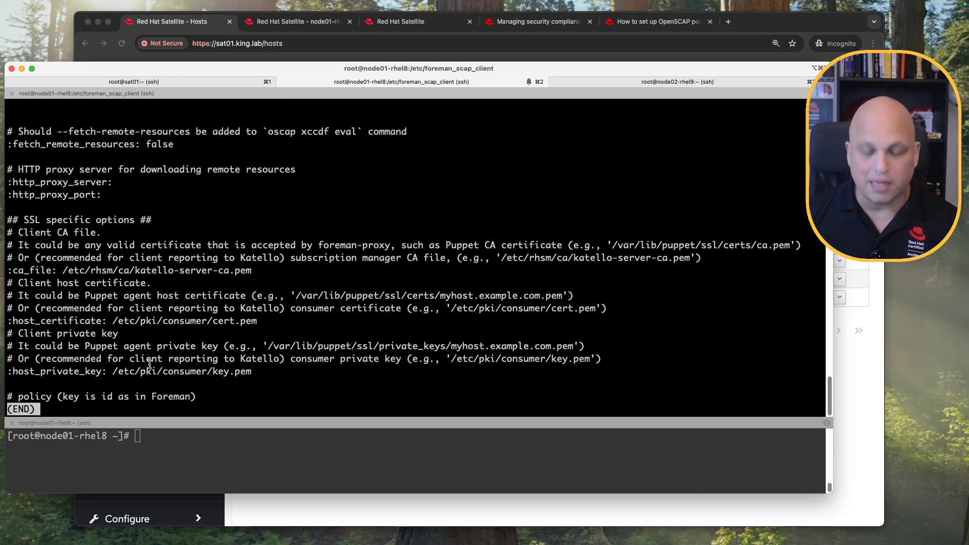
key(q)
Run the Ansible roles job again on node01-rhel8.king.lab.
key(super+Tab)
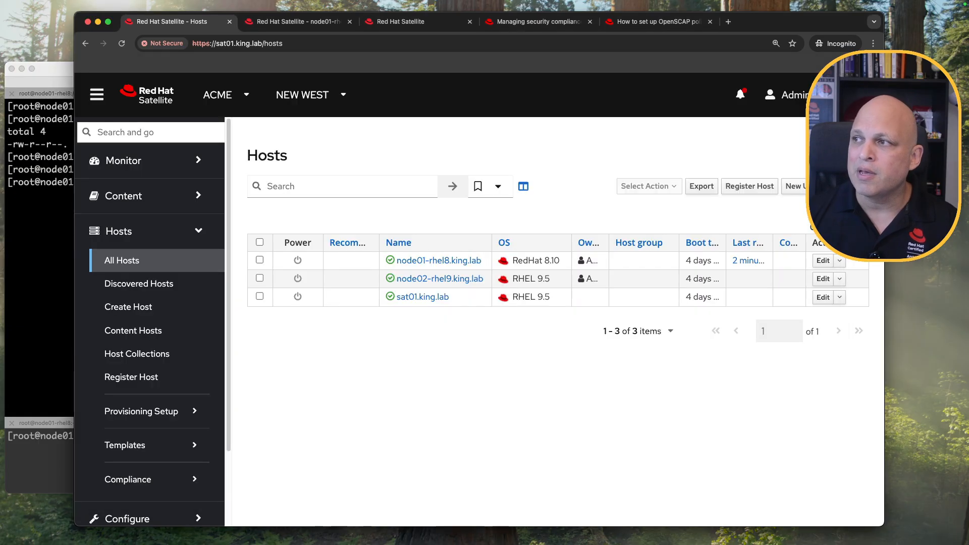
click(298, 21)
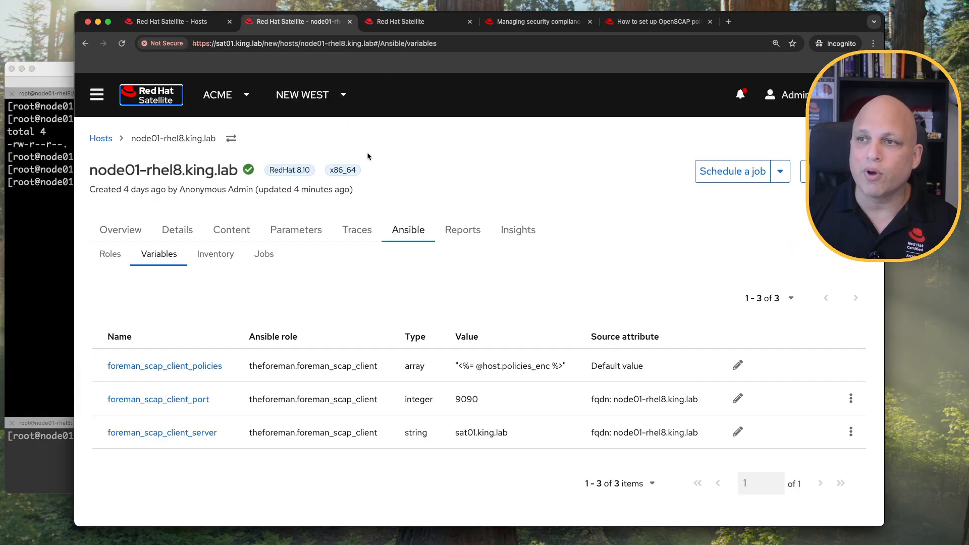
click(781, 172)
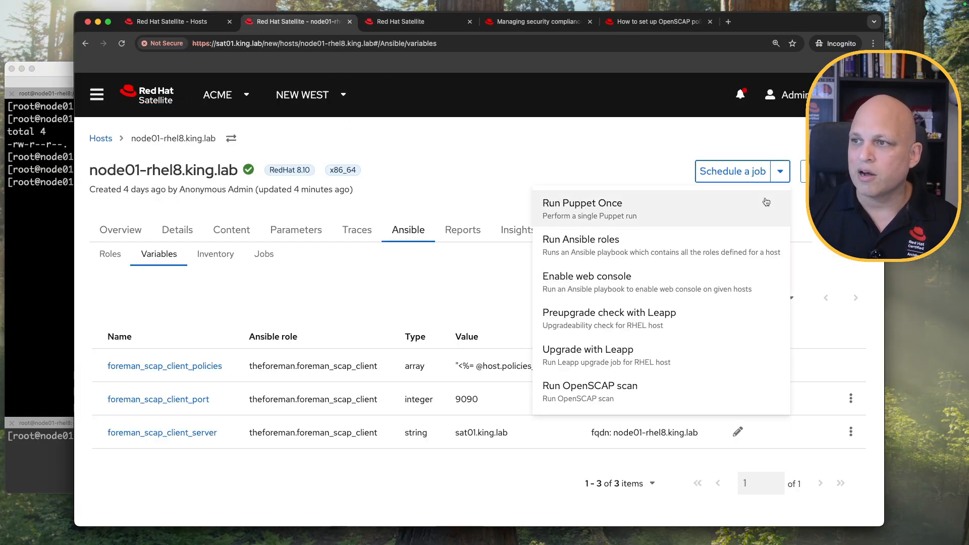
click(649, 246)
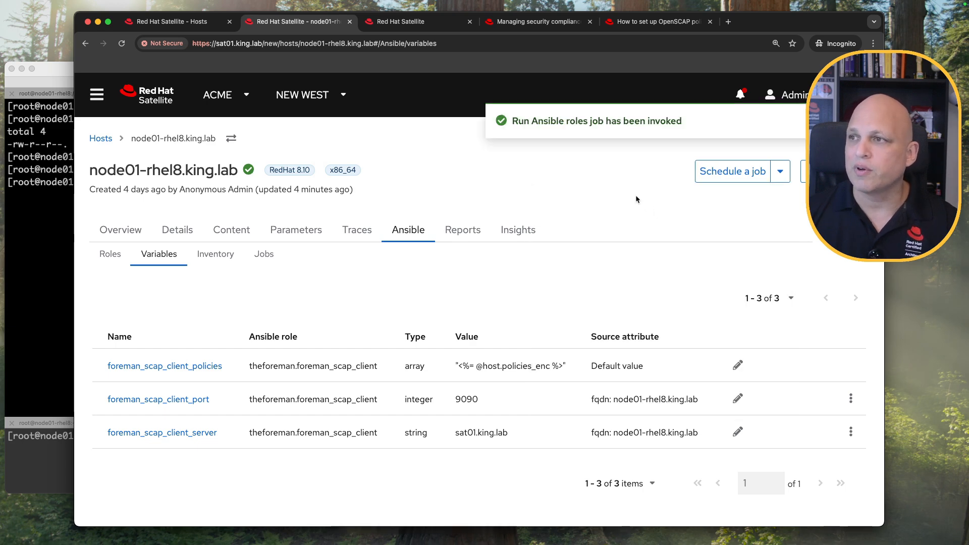
Open the new job's node01-rhel8 output from the job invocations list.
click(419, 23)
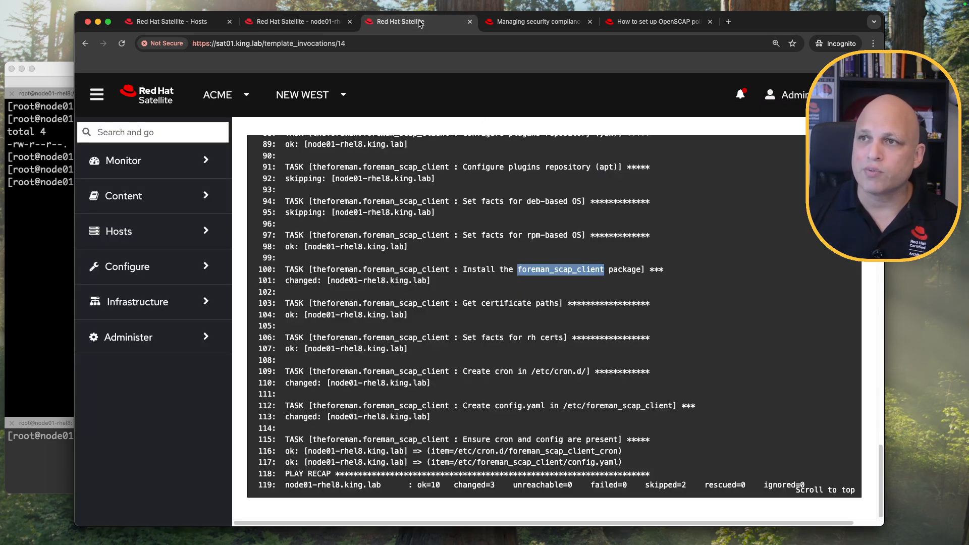
scroll(287, 140, up, 20)
click(288, 157)
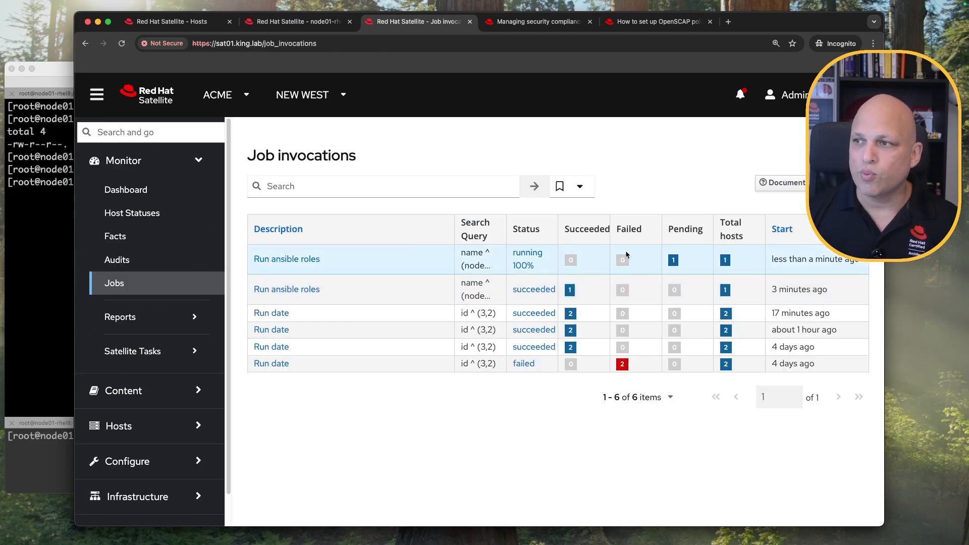
click(310, 260)
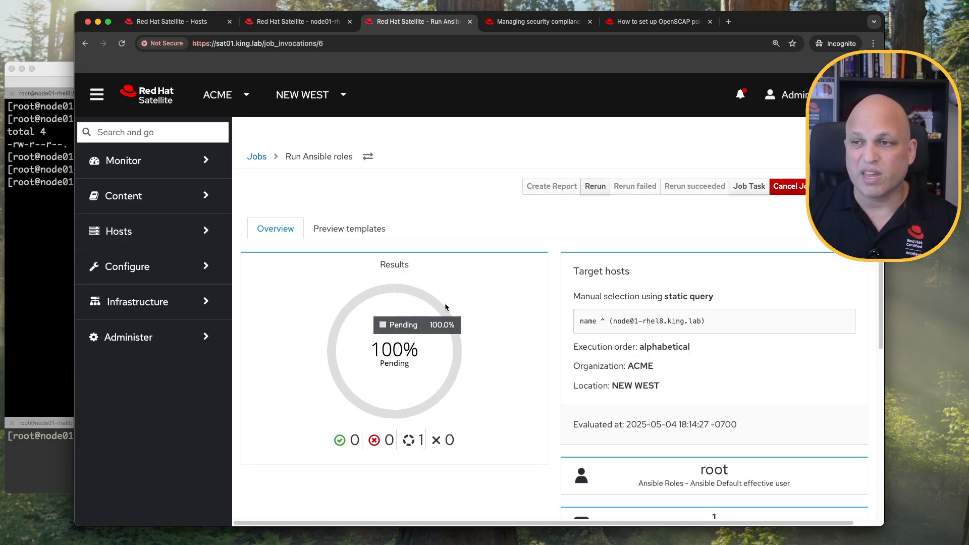
scroll(446, 306, down, 6)
click(292, 345)
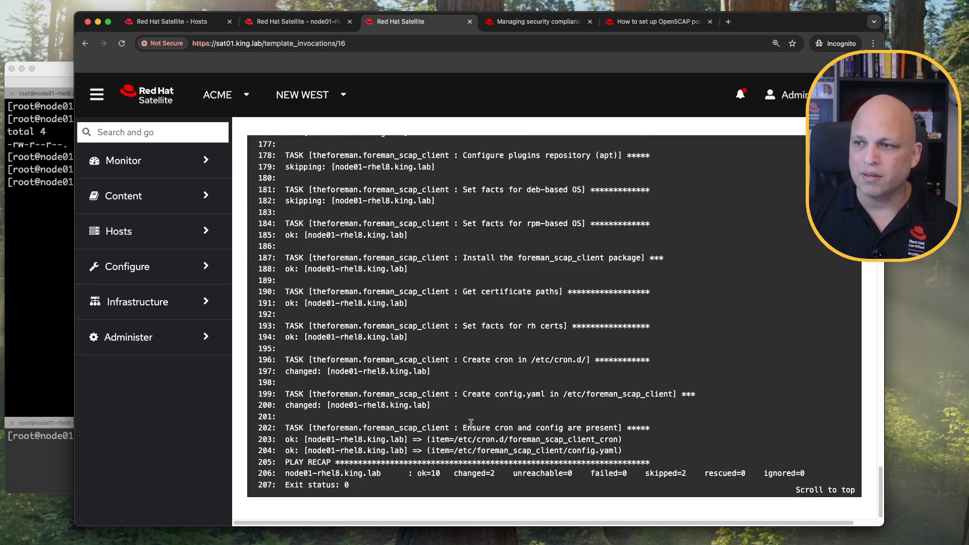
click(45, 224)
key(Up)
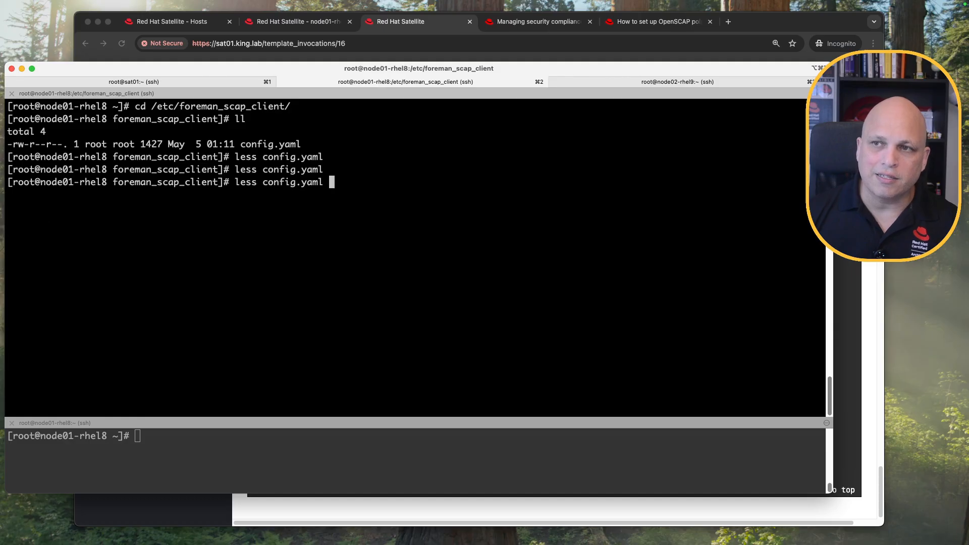
key(Return)
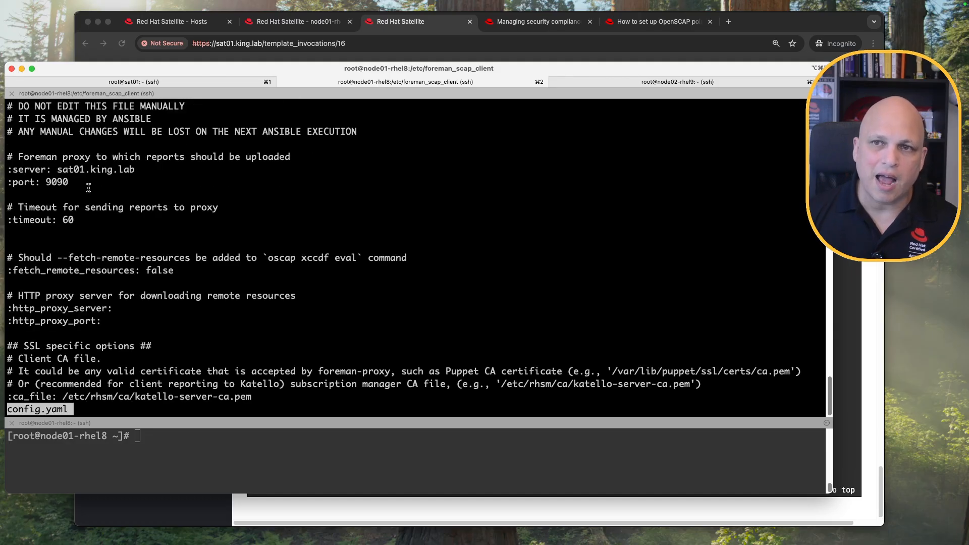
double_click(68, 169)
drag(44, 182, 110, 198)
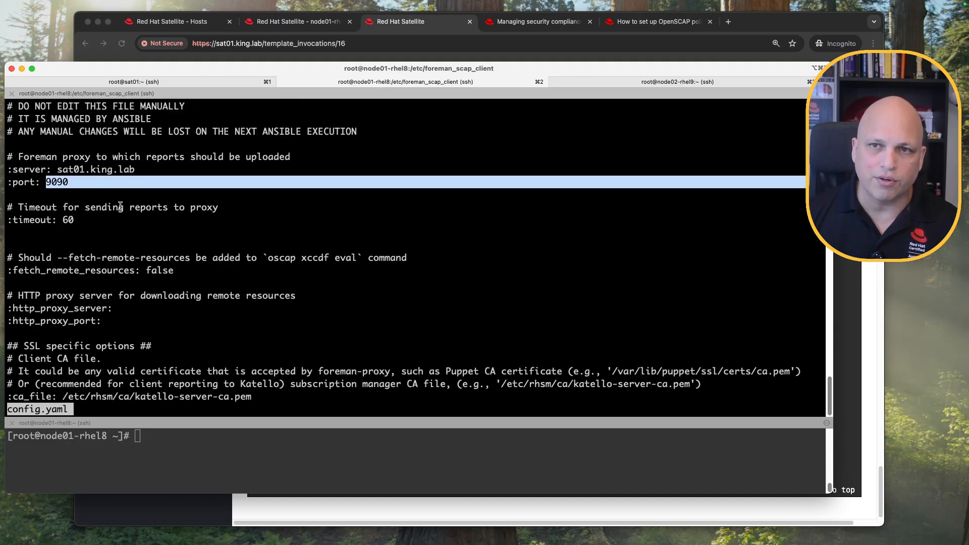
key(space)
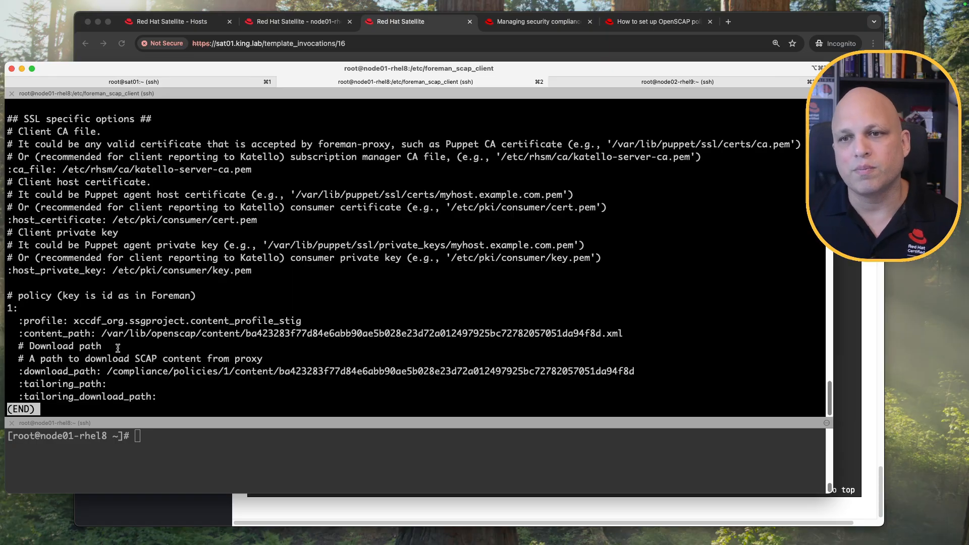
drag(20, 309, 7, 309)
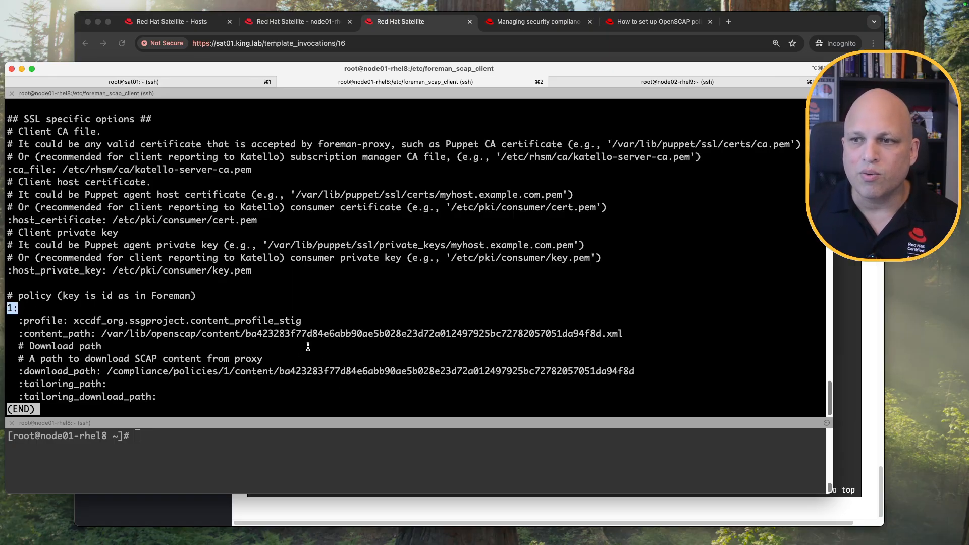
click(355, 333)
double_click(355, 333)
double_click(356, 373)
click(233, 373)
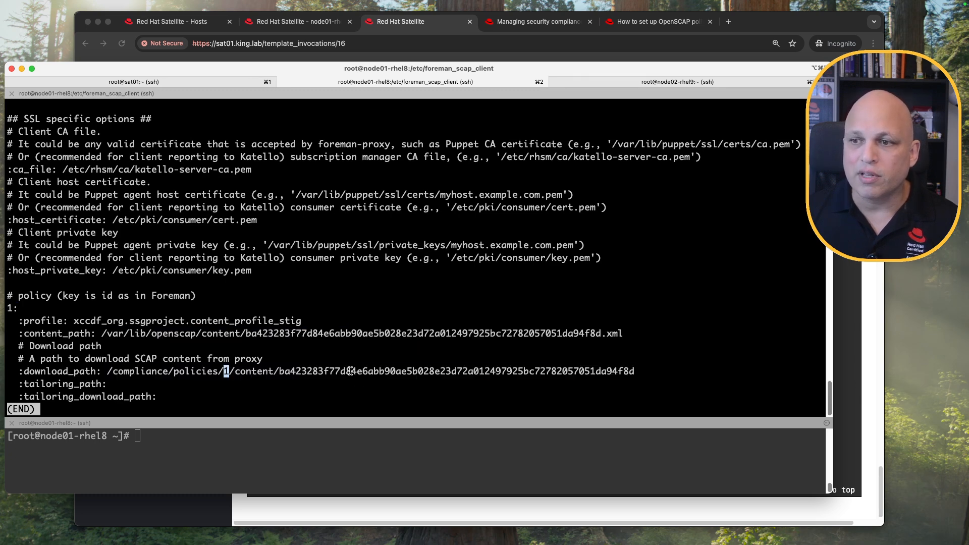
drag(280, 372, 637, 369)
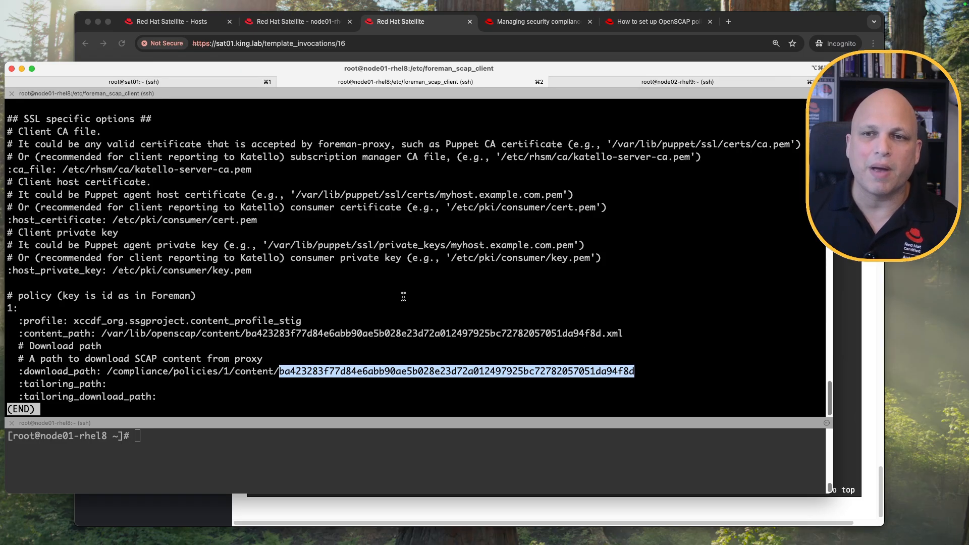
scroll(339, 296, up, 2)
scroll(340, 295, up, 7)
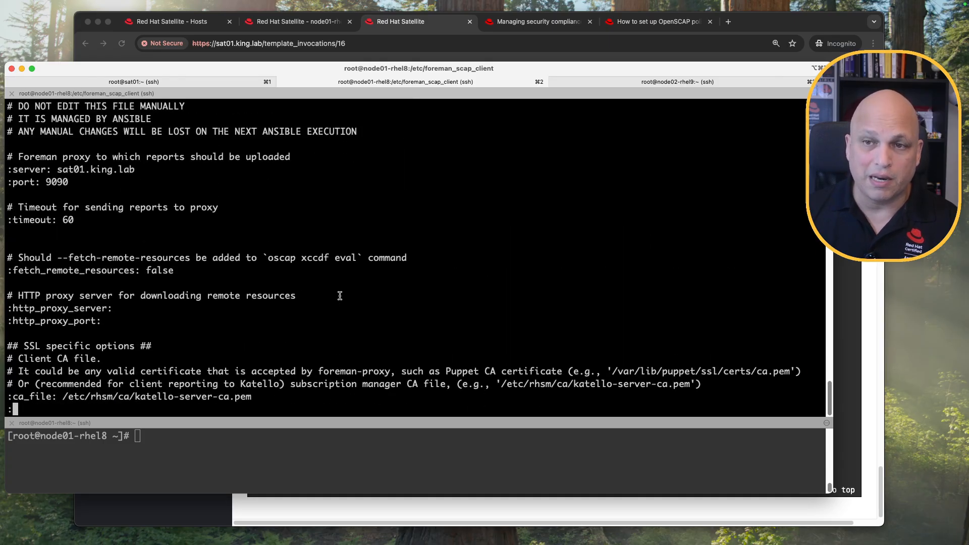
scroll(340, 295, down, 10)
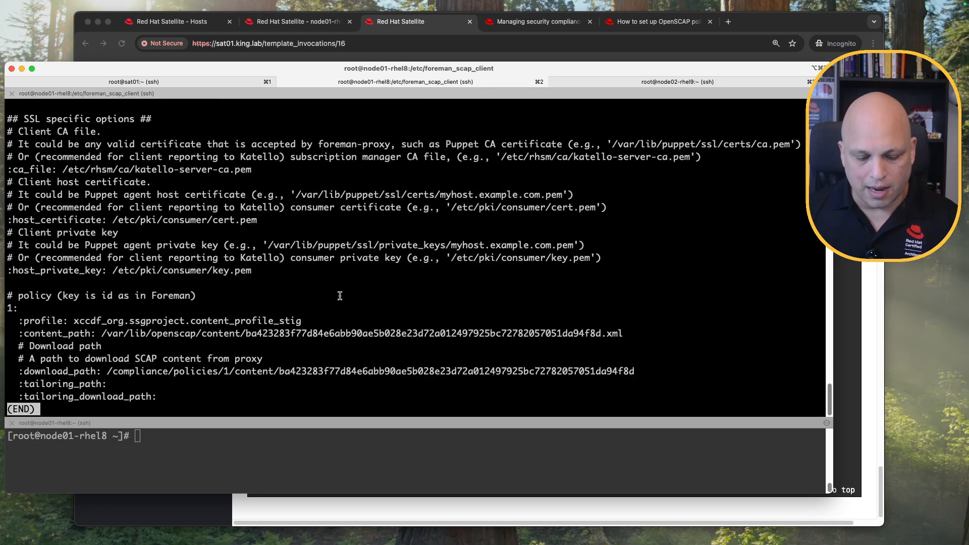
key(q)
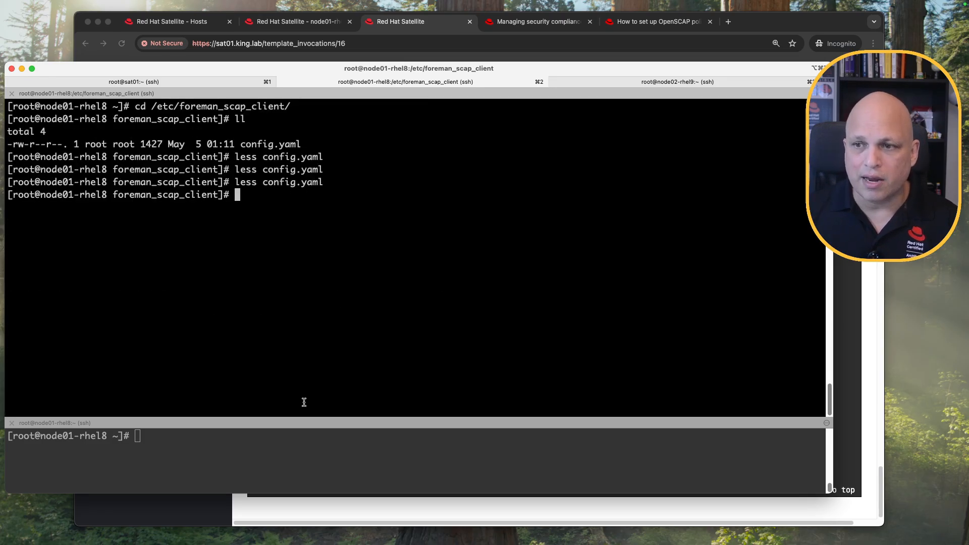
Change into /etc/cron.d and list its files.
key(ctrl+l)
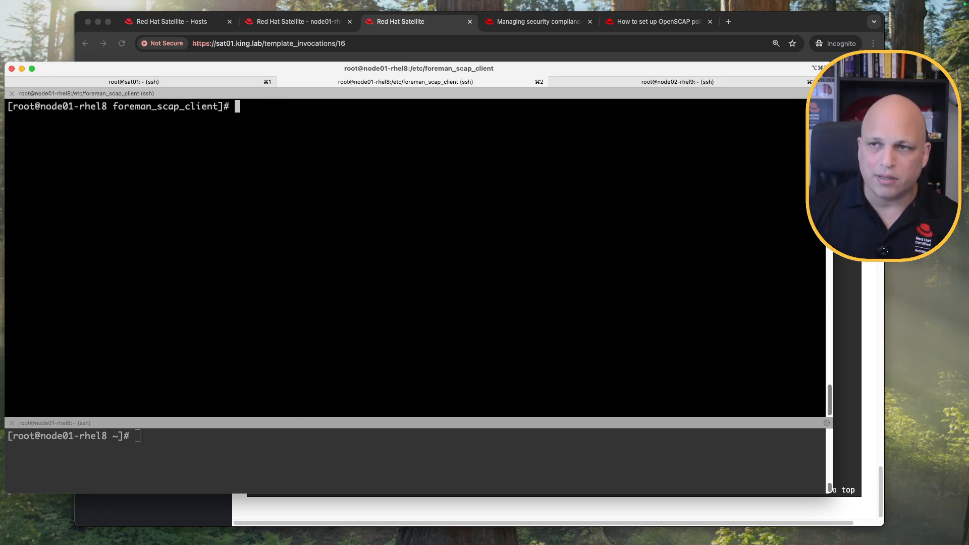
text(cd /etc/crond)
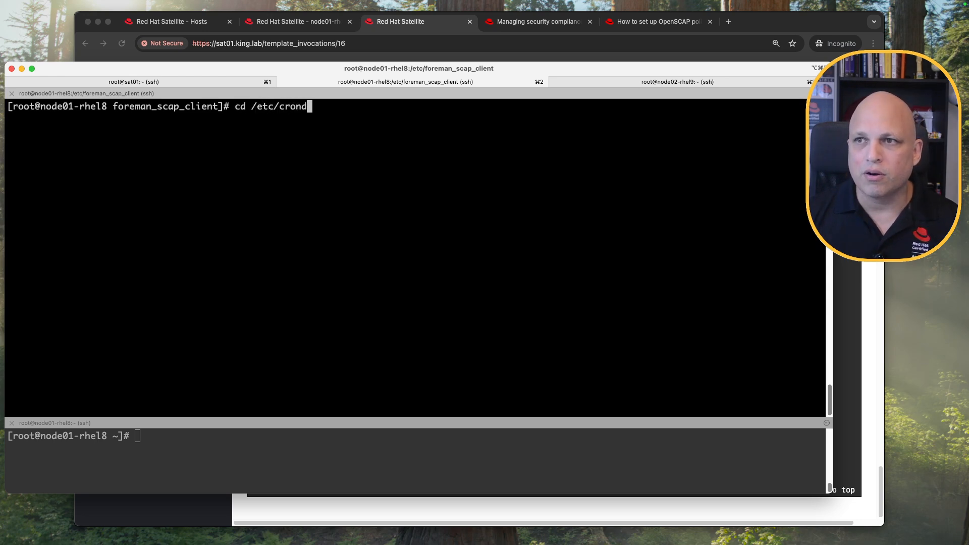
key(BackSpace)
text(.d)
key(Return)
text(l)
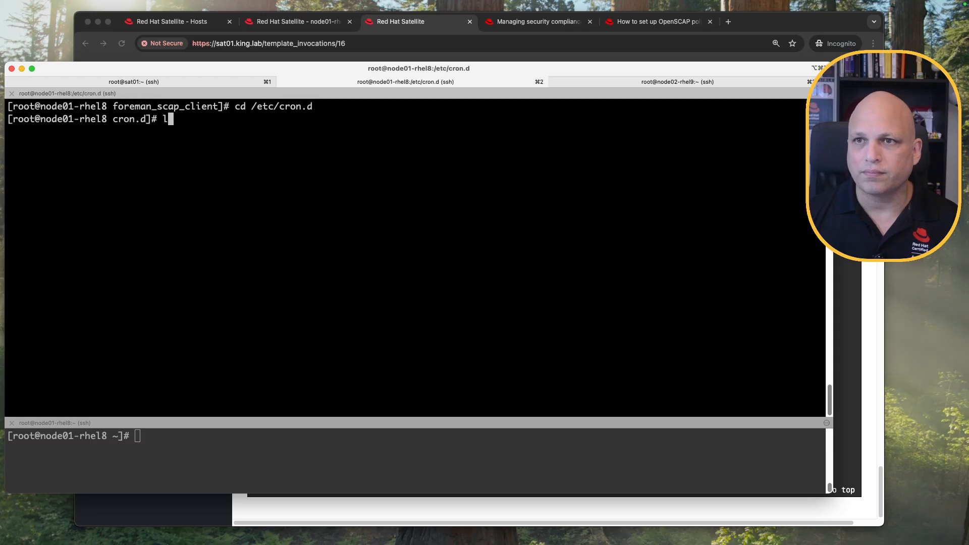
text(l)
key(Return)
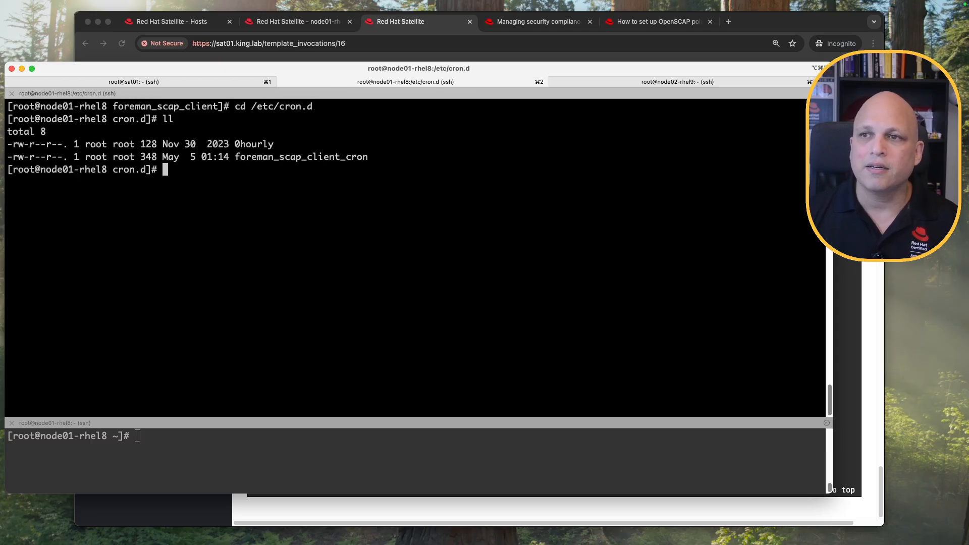
Print foreman_scap_client_cron, noting schedule 0 1 * * 0, and paste a watch grep command.
text(cat f)
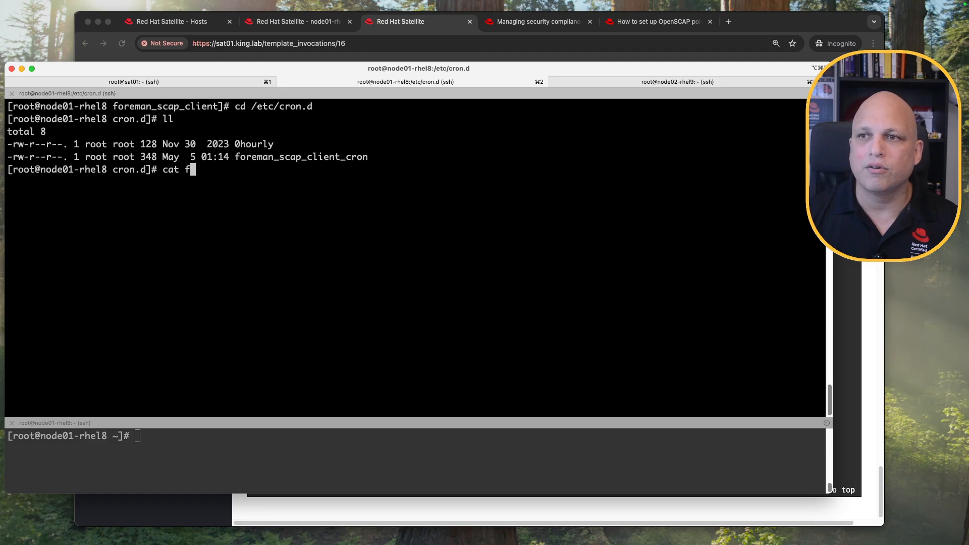
key(Tab)
key(Return)
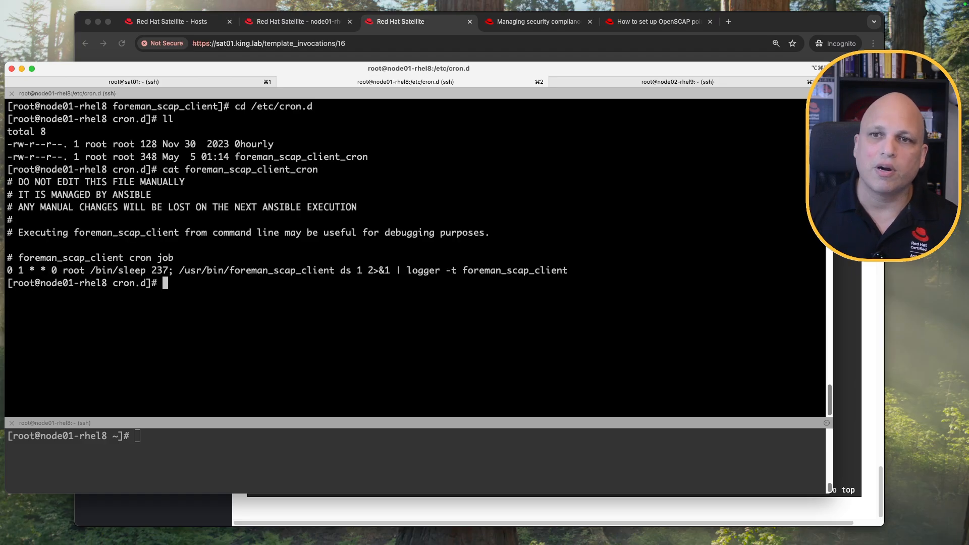
drag(35, 183, 182, 183)
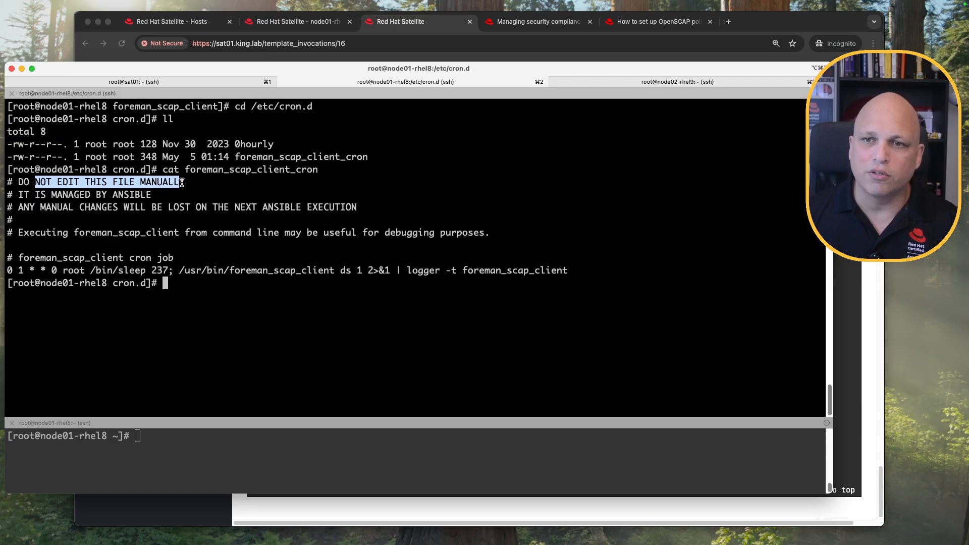
drag(50, 271, 5, 270)
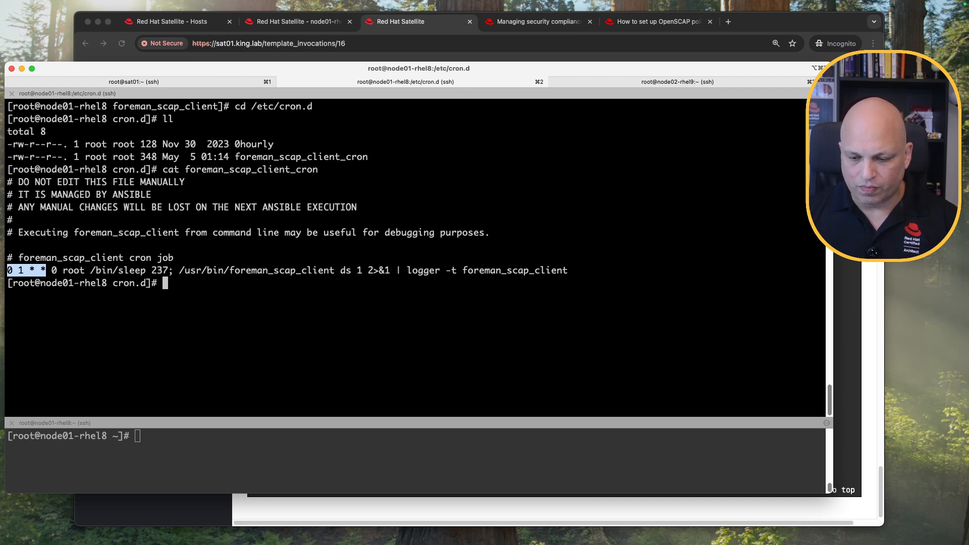
click(311, 292)
text(watch "grep -v ^# /etc/cron.d/foreman_scap_client_cron ")
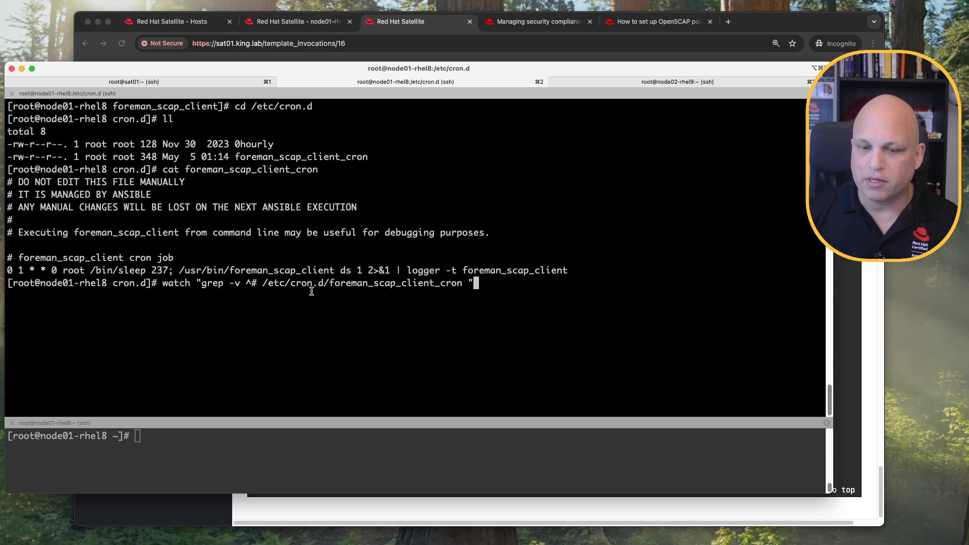
Start watching the foreman_scap_client_cron line, copy its client command, and enlarge the lower pane.
key(ctrl+l)
key(Return)
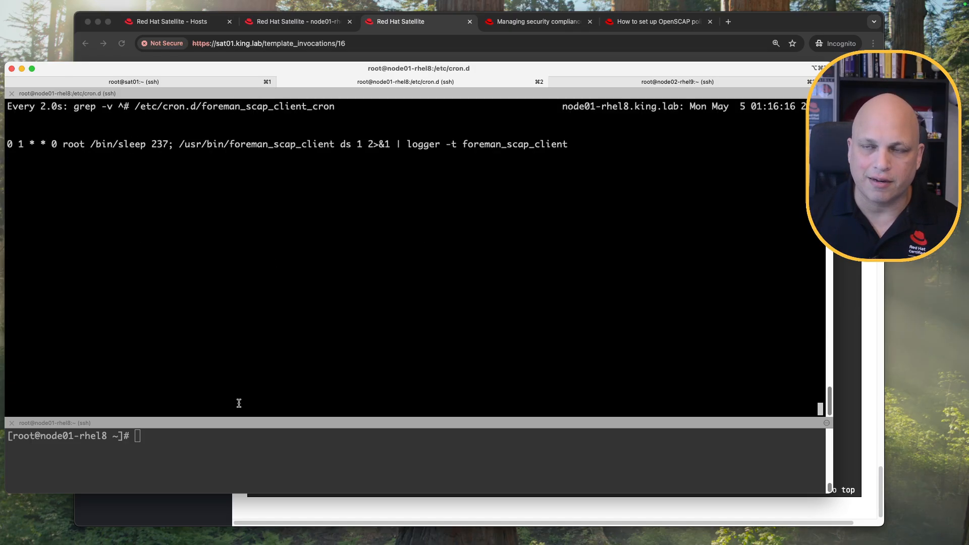
drag(179, 144, 363, 144)
key(super+c)
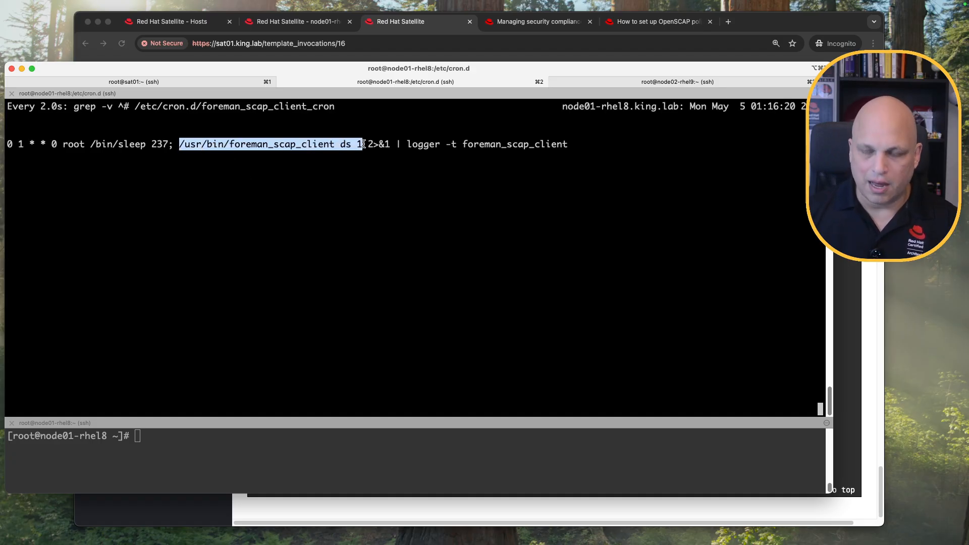
drag(266, 423, 277, 303)
Run /usr/bin/foreman_scap_client ds 1 and follow the oscap scan, compression and upload to sat01.king.lab.
key(ctrl+l)
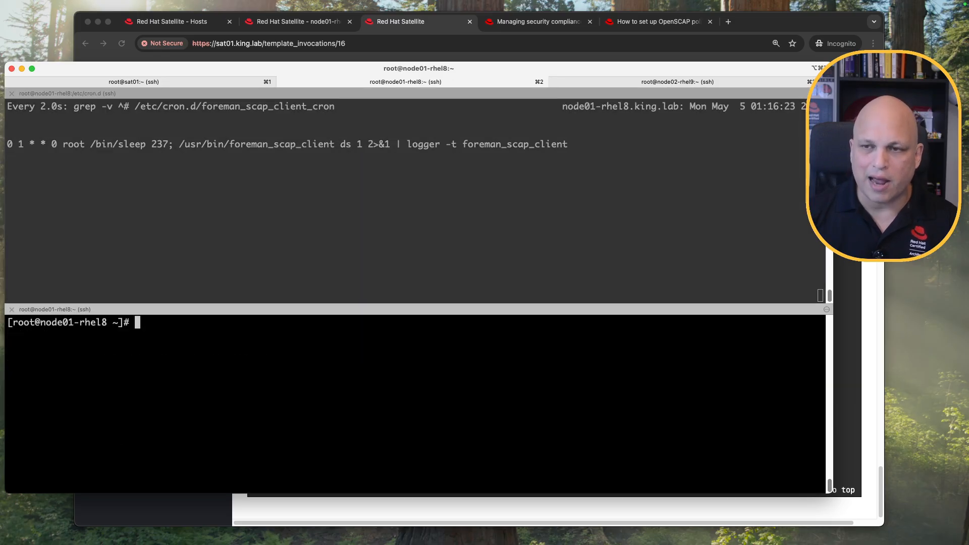
key(super+v)
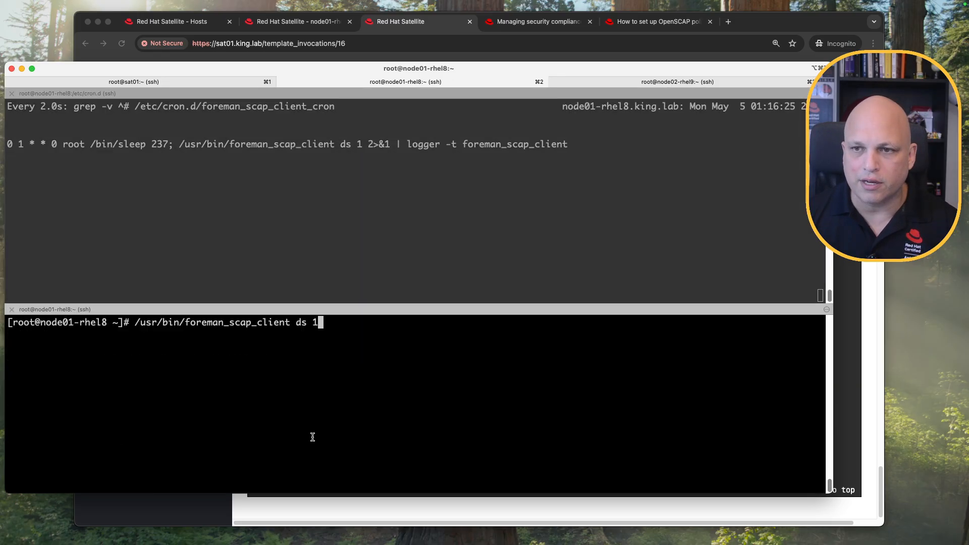
key(Return)
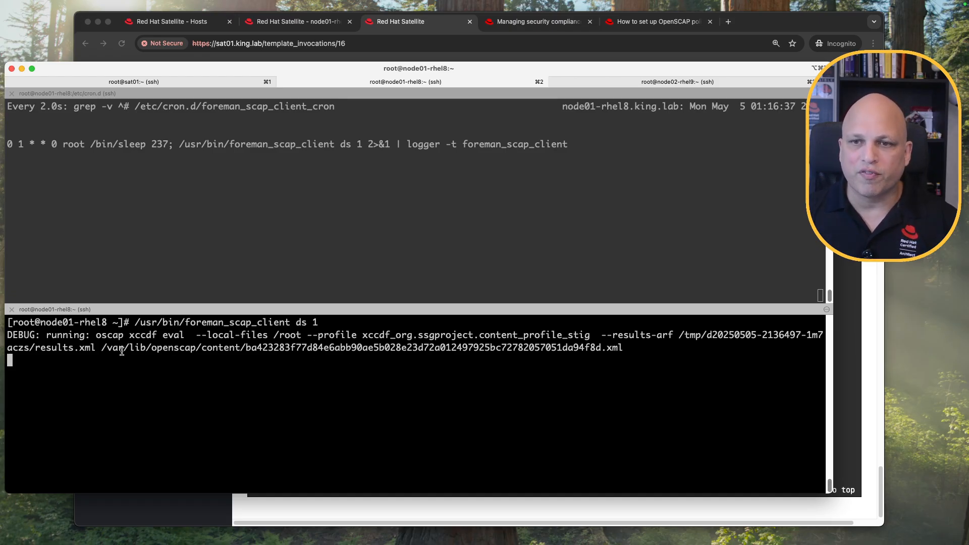
drag(96, 335, 624, 347)
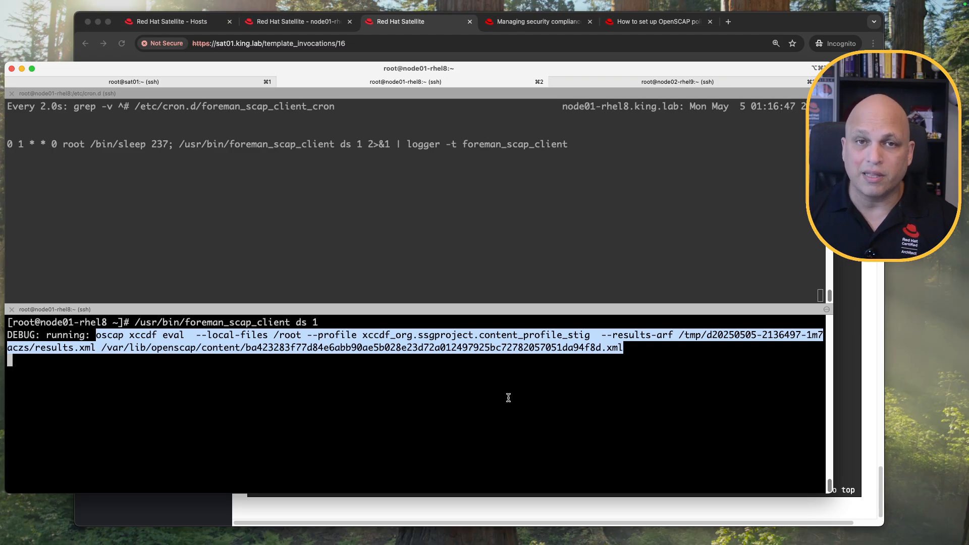
click(493, 391)
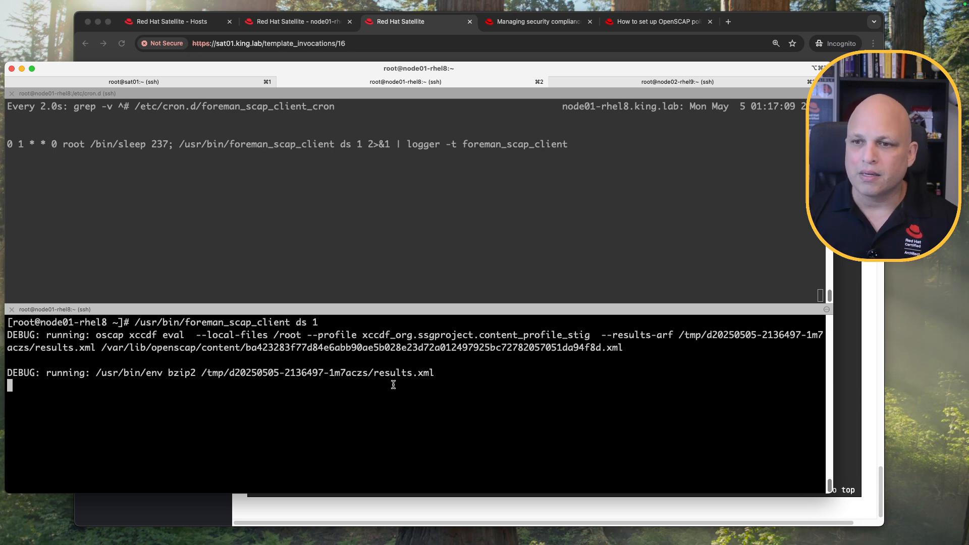
drag(146, 374, 401, 375)
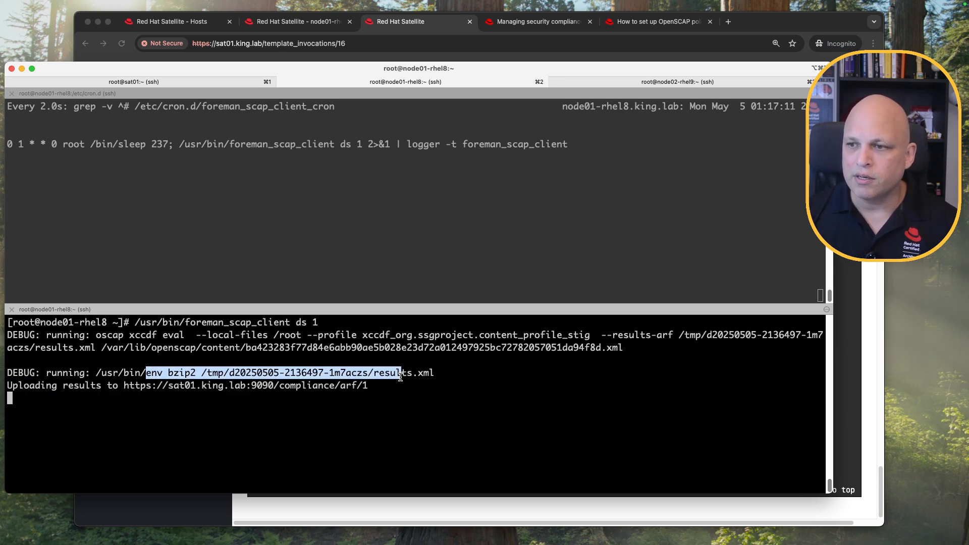
click(417, 395)
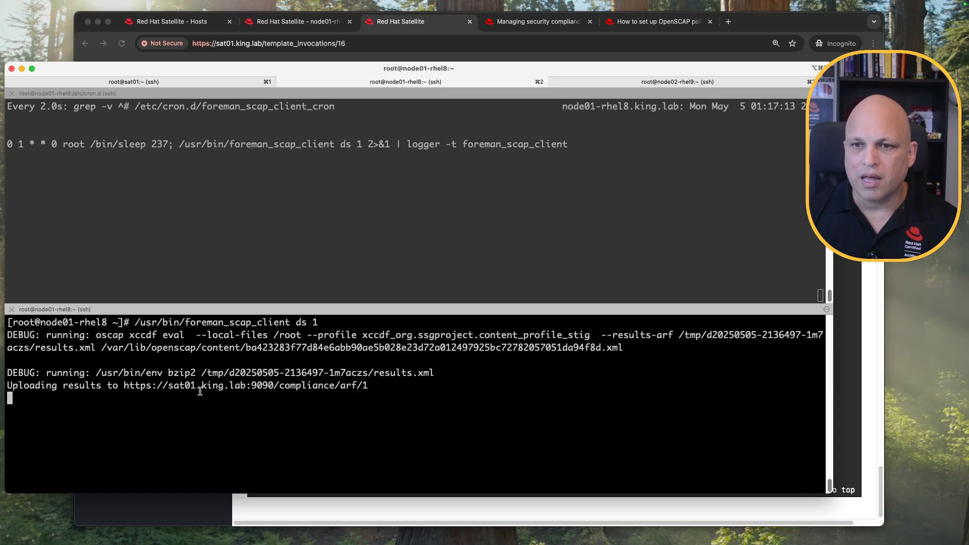
drag(32, 386, 74, 386)
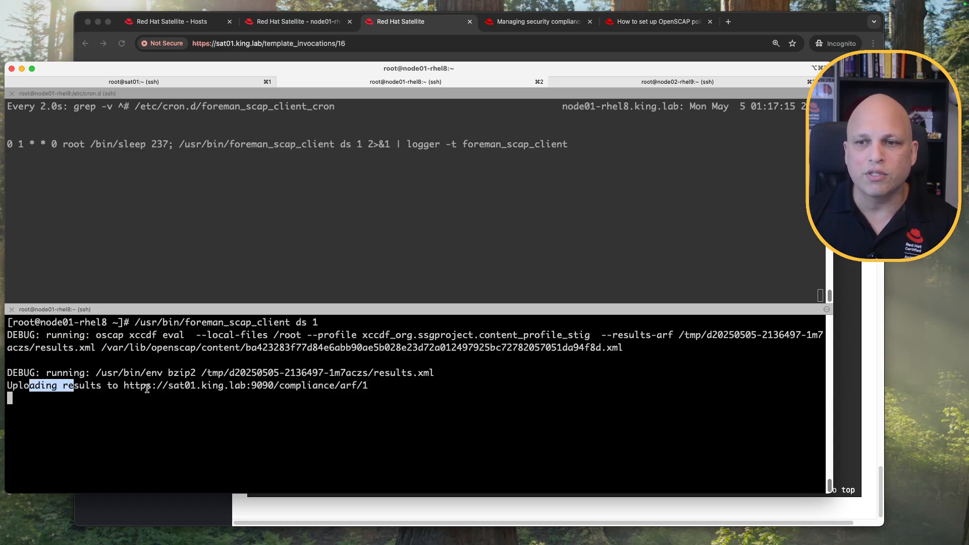
drag(135, 386, 264, 387)
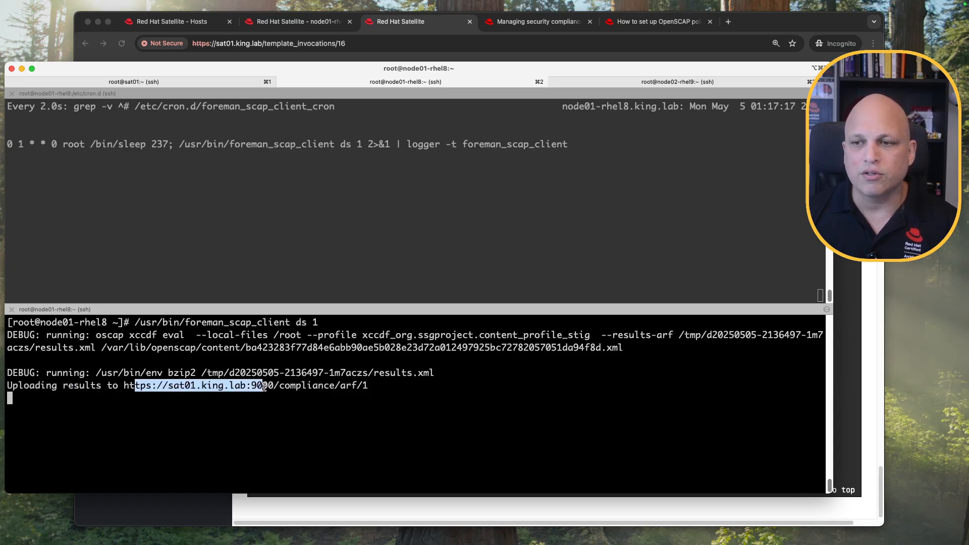
click(217, 460)
Go from the node01-rhel8 host page to Hosts > Compliance > Reports to find the new STIG_rhel8 report.
click(808, 511)
click(321, 23)
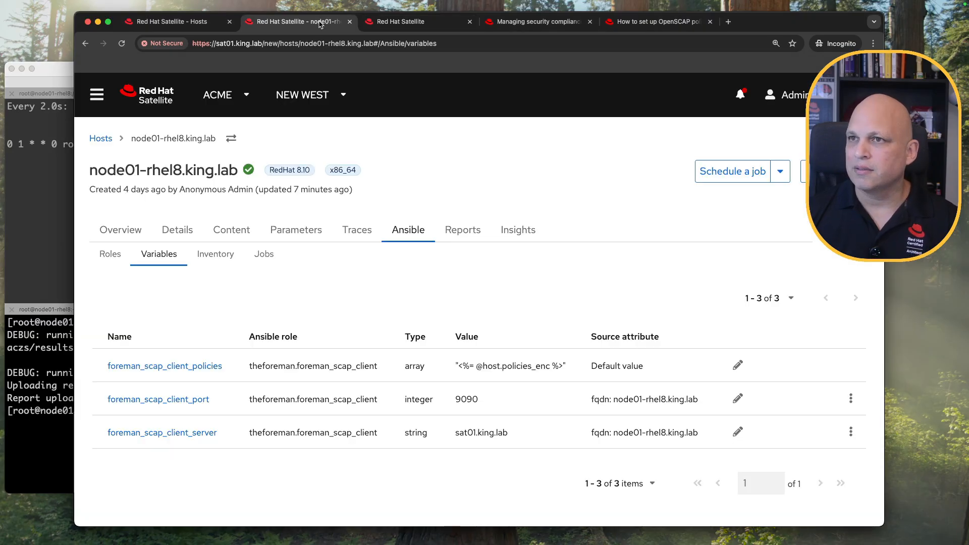
click(212, 23)
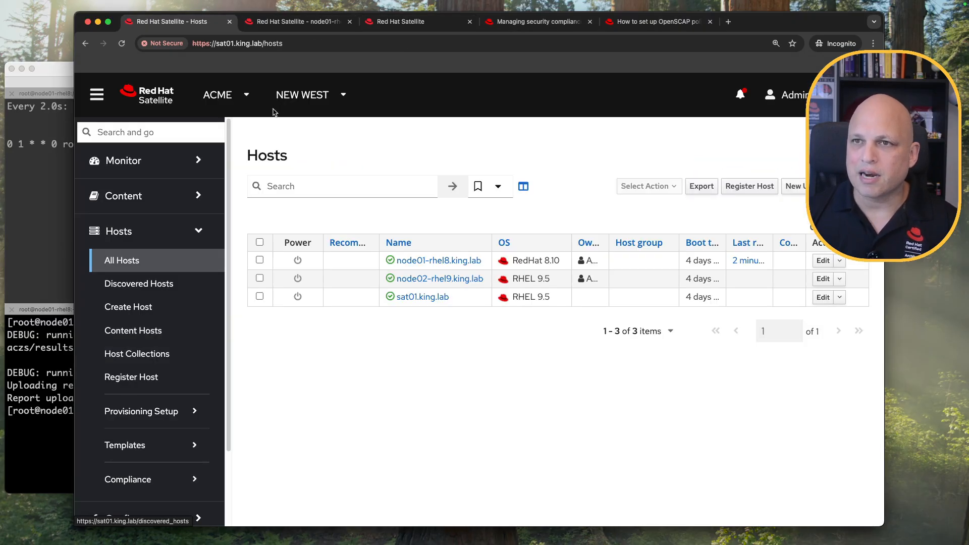
click(162, 100)
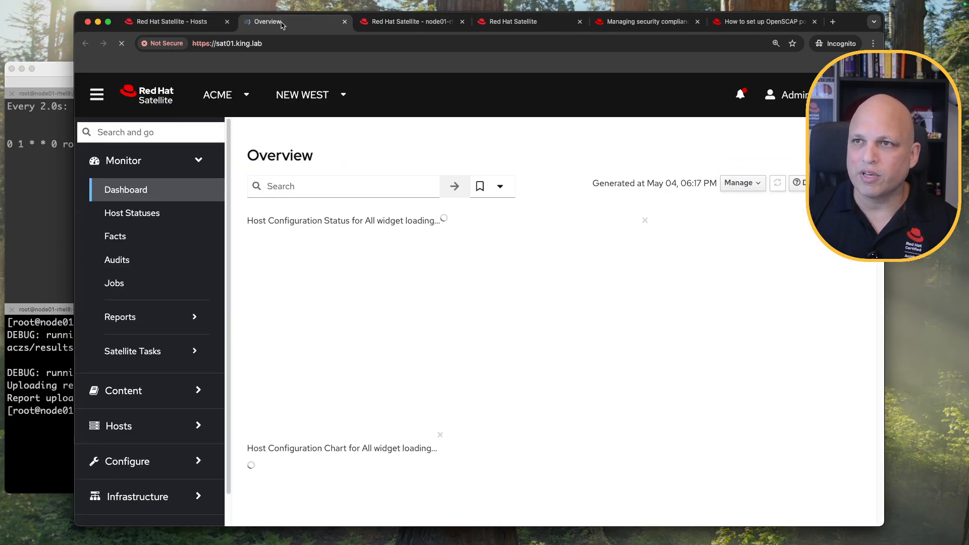
click(169, 162)
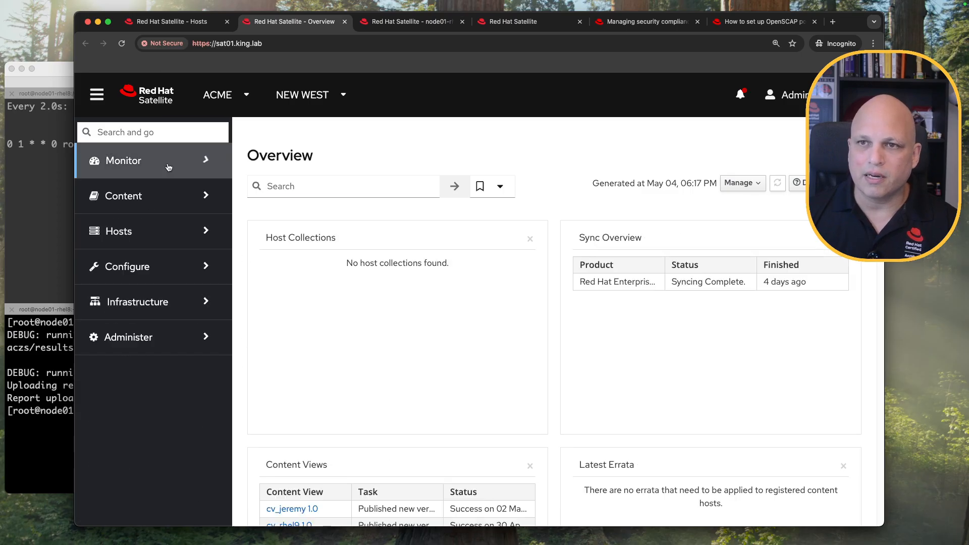
click(161, 230)
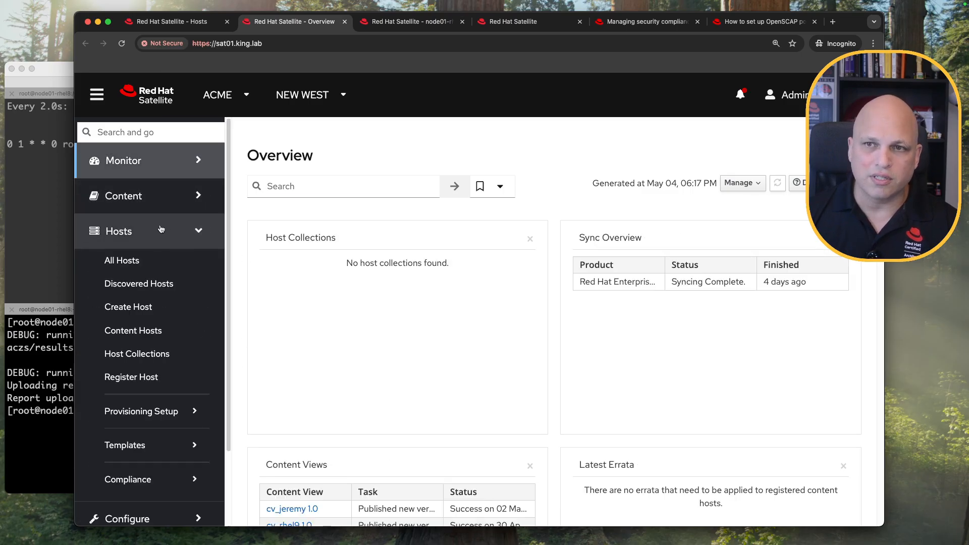
click(169, 482)
scroll(173, 392, down, 5)
click(144, 359)
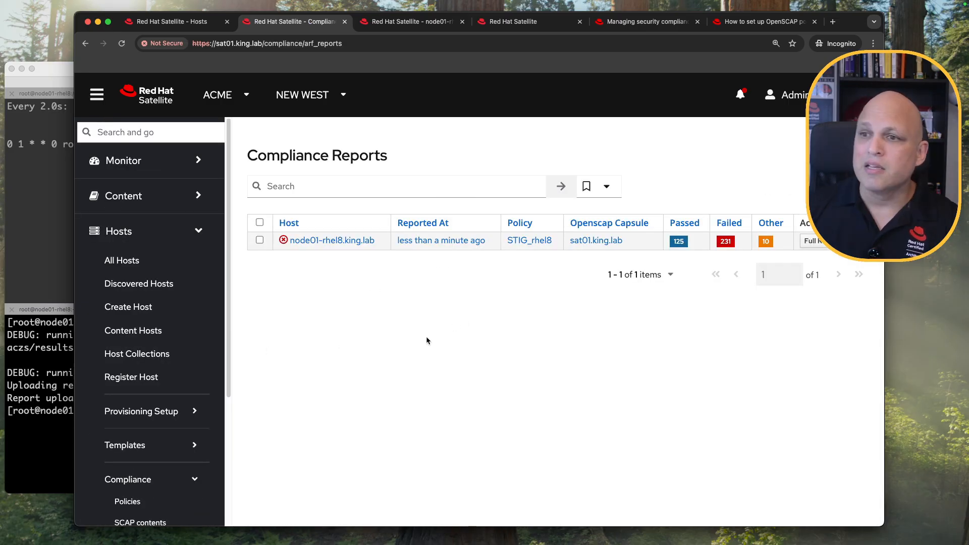
Hide the sidebar and review the report's date, STIG_rhel8 policy, sat01.king.lab capsule and 125/231/10 counts.
click(97, 94)
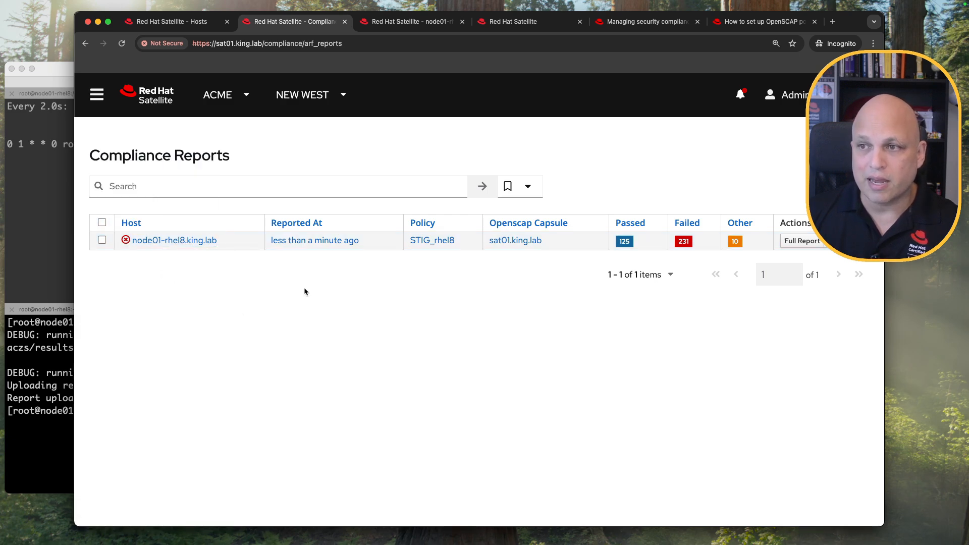
drag(359, 240, 273, 241)
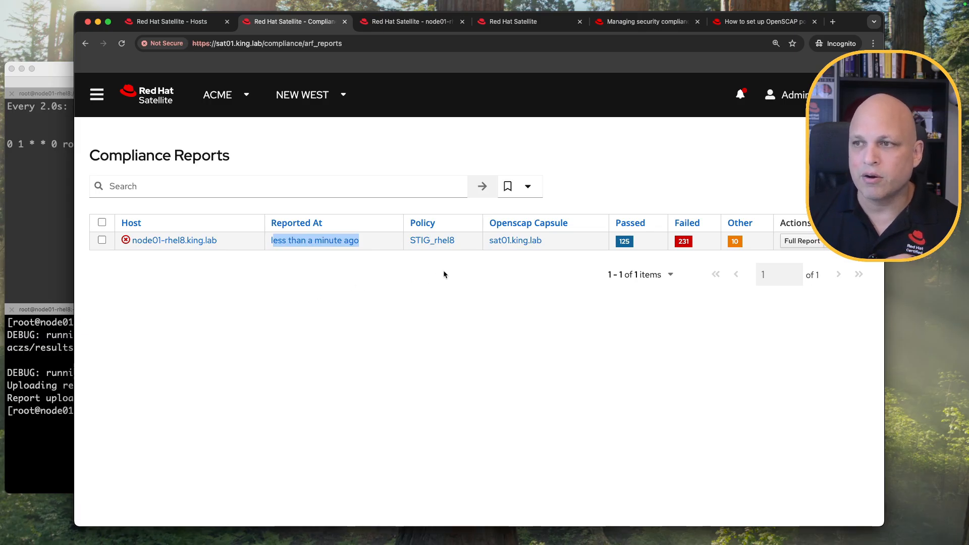
drag(465, 240, 407, 239)
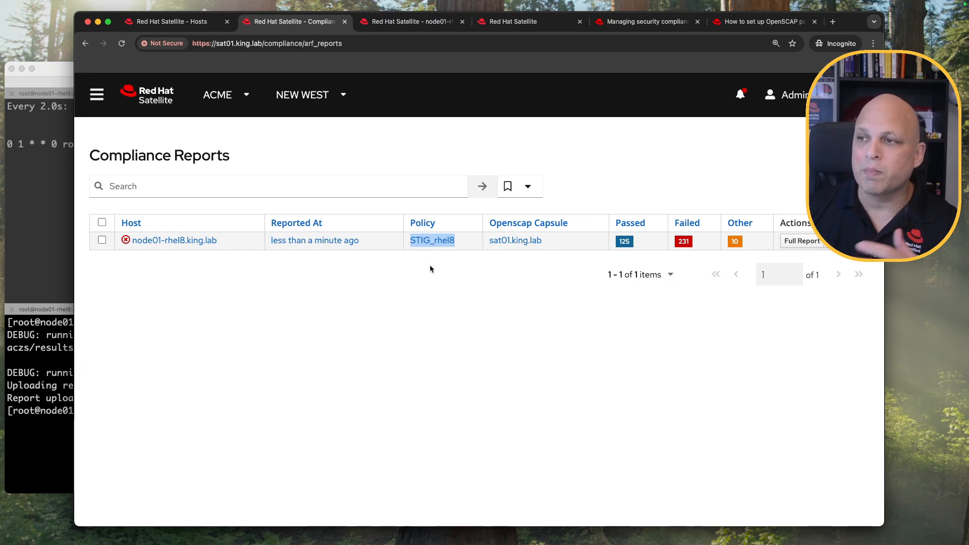
drag(551, 240, 487, 243)
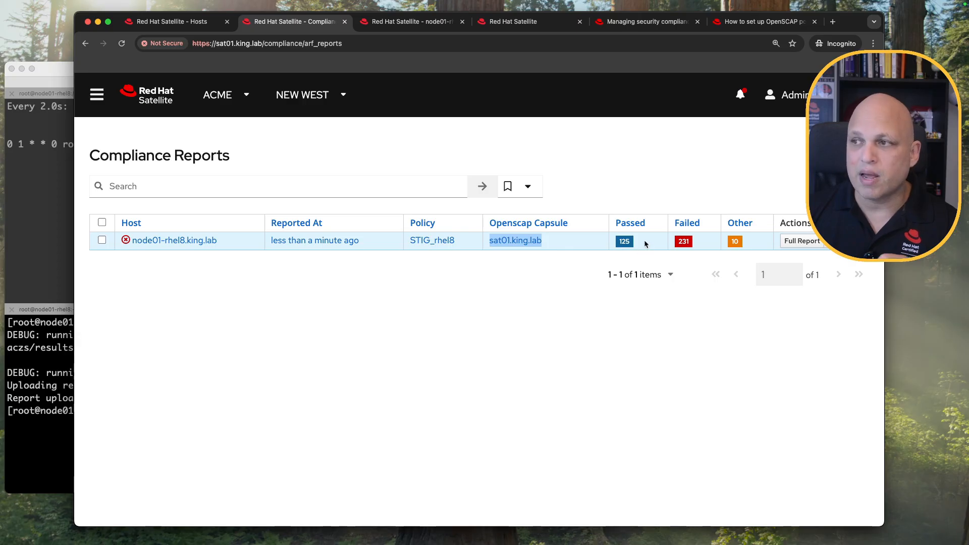
drag(638, 244, 618, 242)
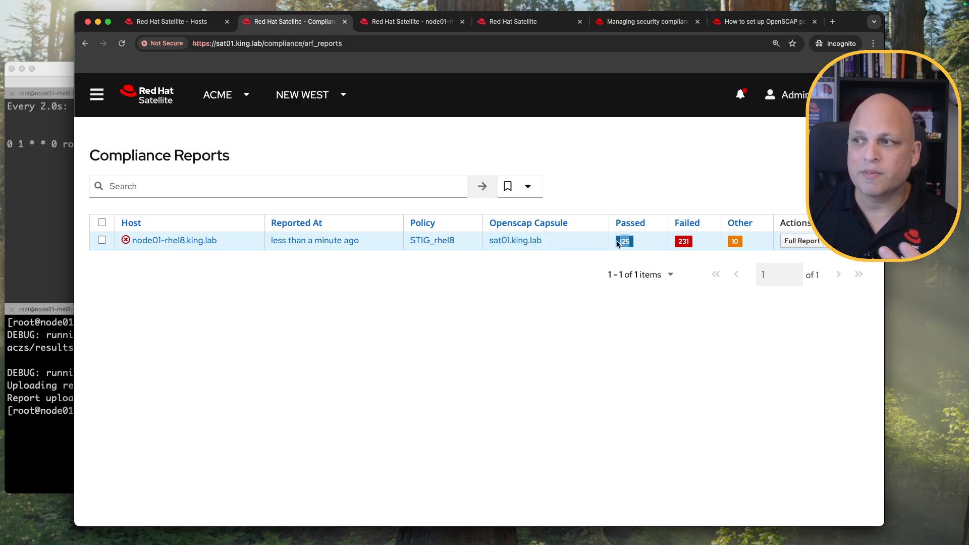
drag(698, 240, 674, 243)
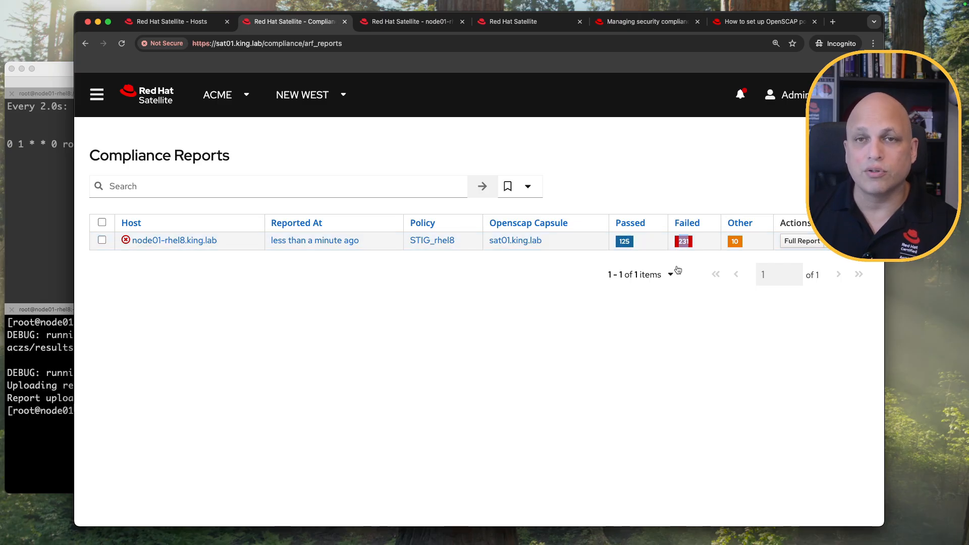
drag(749, 237, 730, 244)
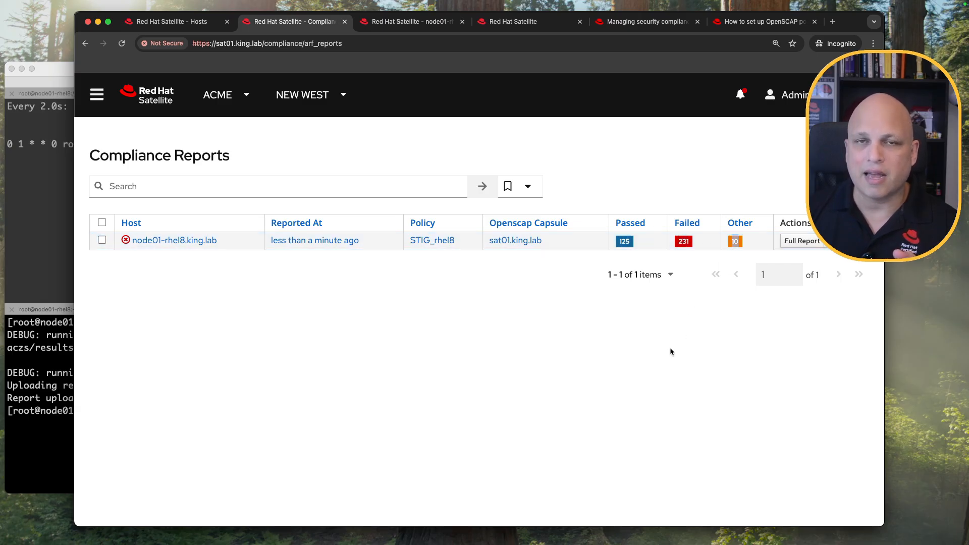
click(658, 360)
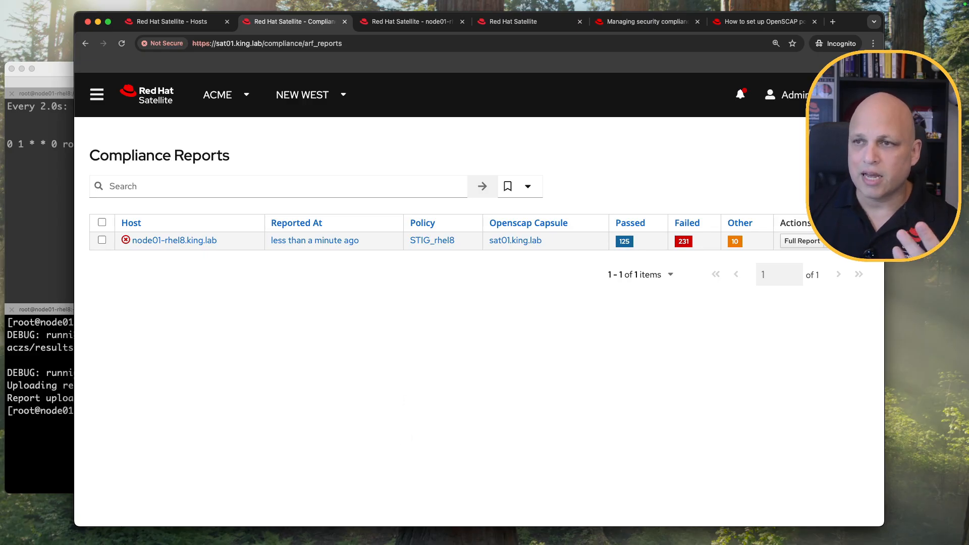
Clear the sat01 terminal and run hammer --csv arf-report list.
click(61, 69)
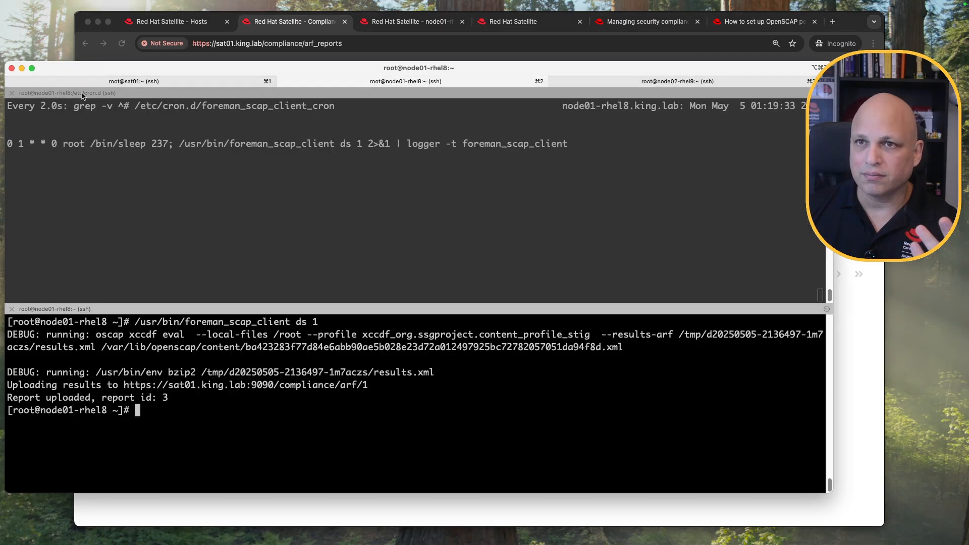
click(112, 82)
key(ctrl+l)
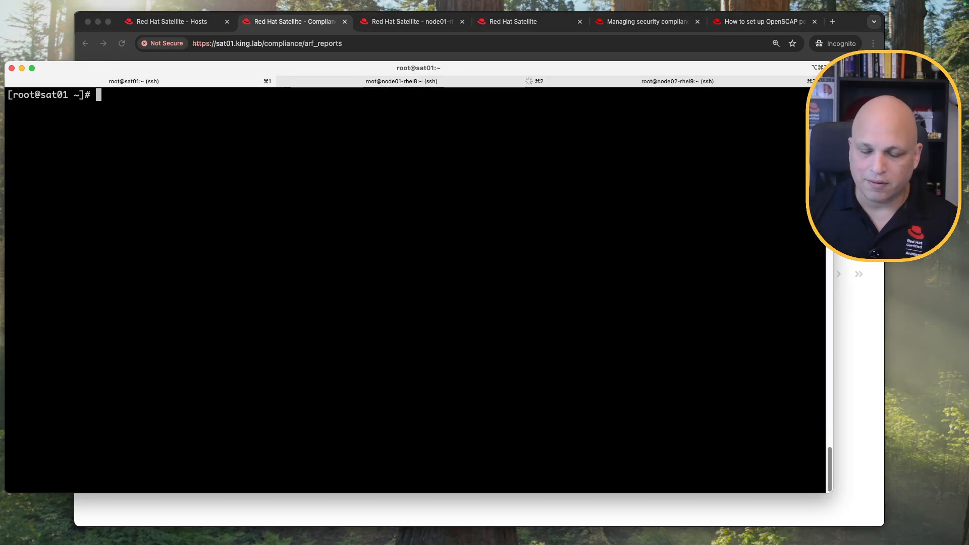
text(hammer --csv arf-report list)
key(Return)
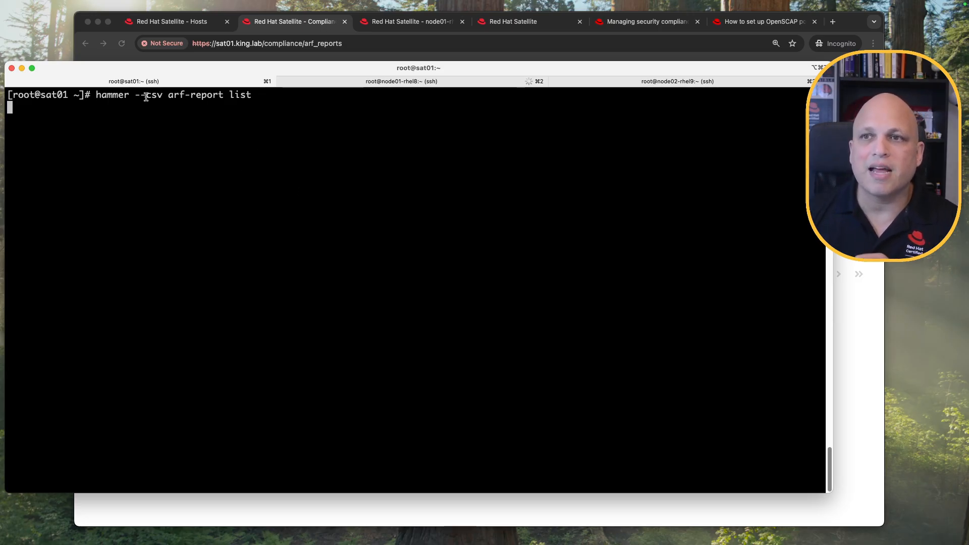
drag(134, 94, 163, 96)
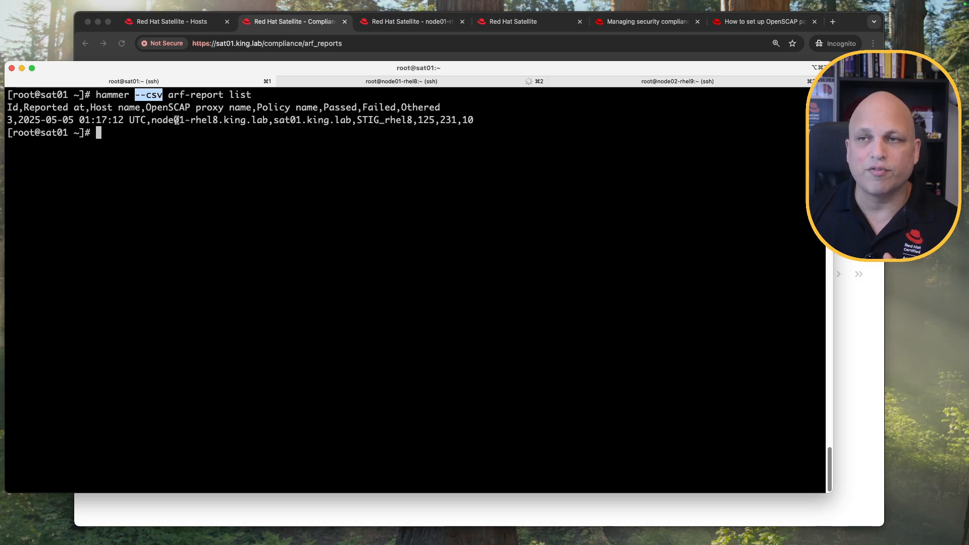
click(205, 98)
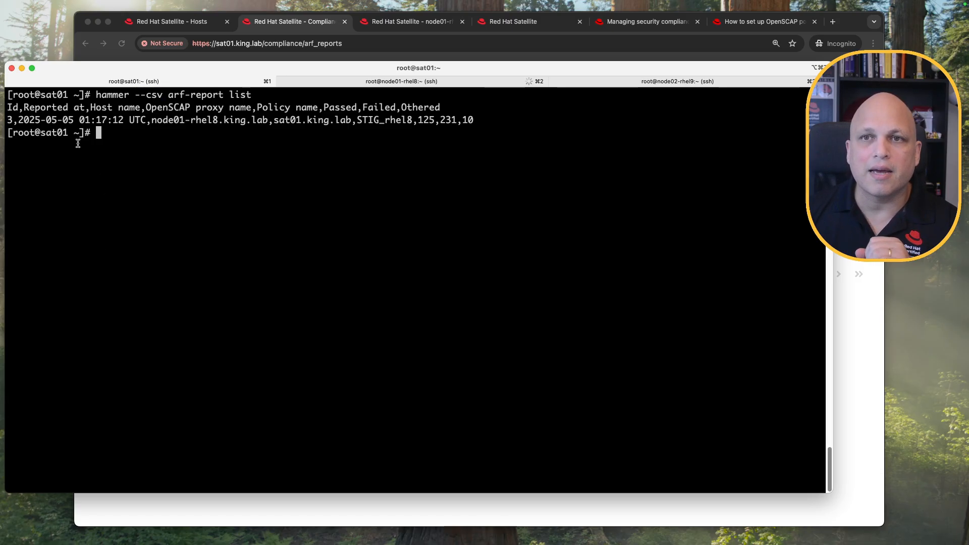
Walk through the CSV columns: proxy sat01.king.lab, policy STIG_rhel8, 125 passed, 231 failed, 10 othered.
double_click(12, 107)
drag(84, 108, 270, 120)
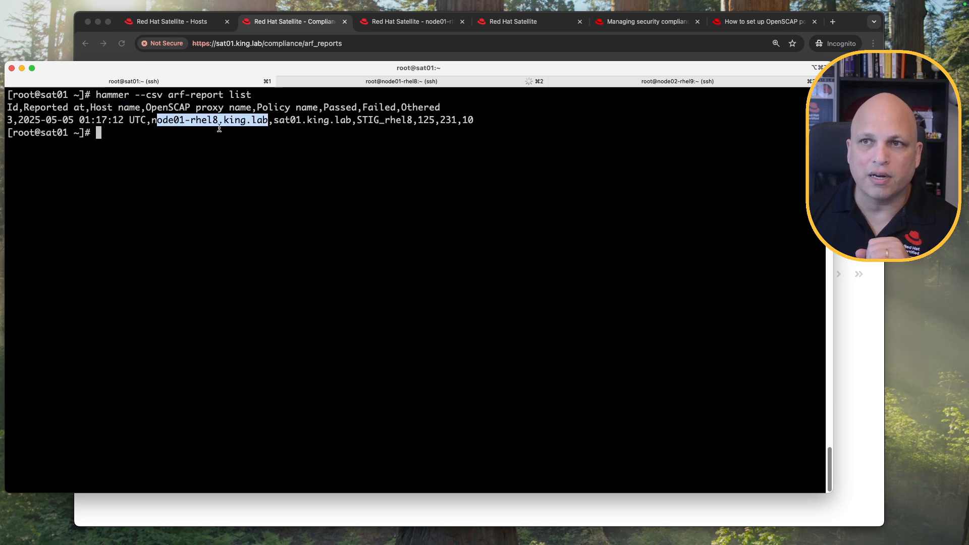
drag(146, 107, 252, 107)
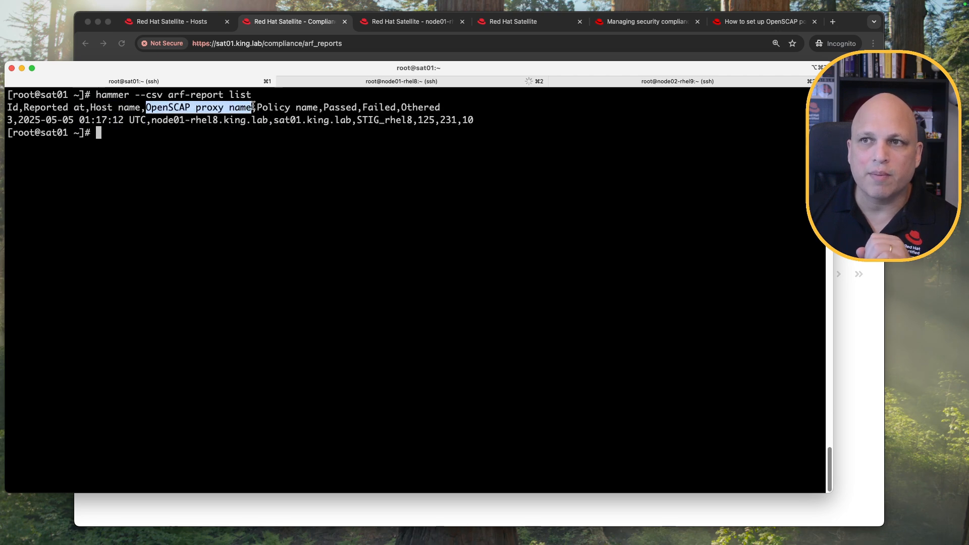
drag(274, 121, 352, 122)
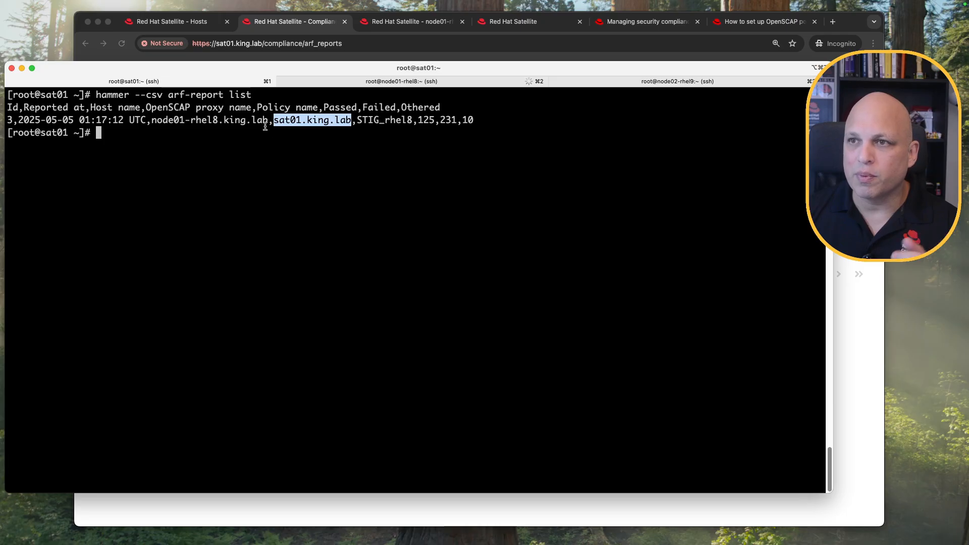
drag(258, 108, 412, 120)
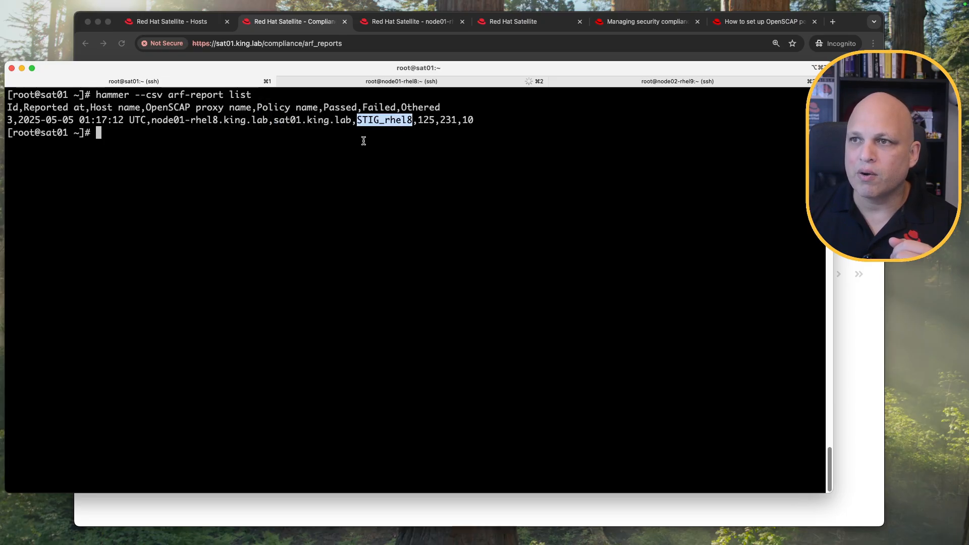
double_click(336, 107)
double_click(384, 108)
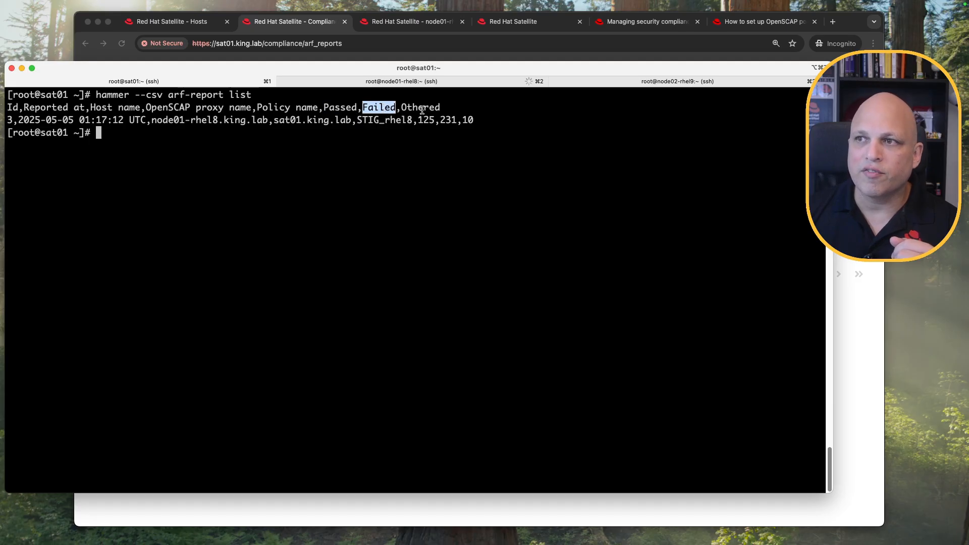
double_click(422, 107)
double_click(427, 120)
double_click(449, 120)
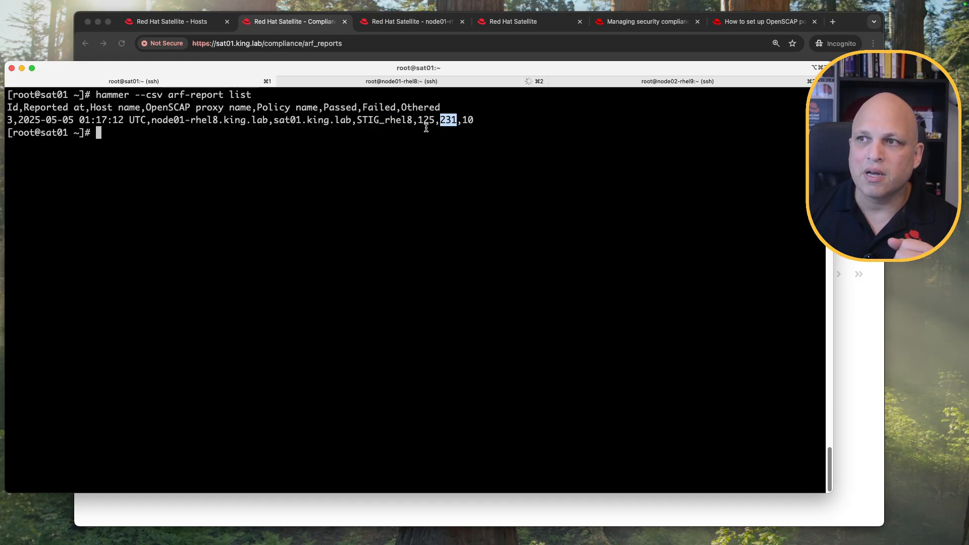
double_click(467, 121)
click(417, 196)
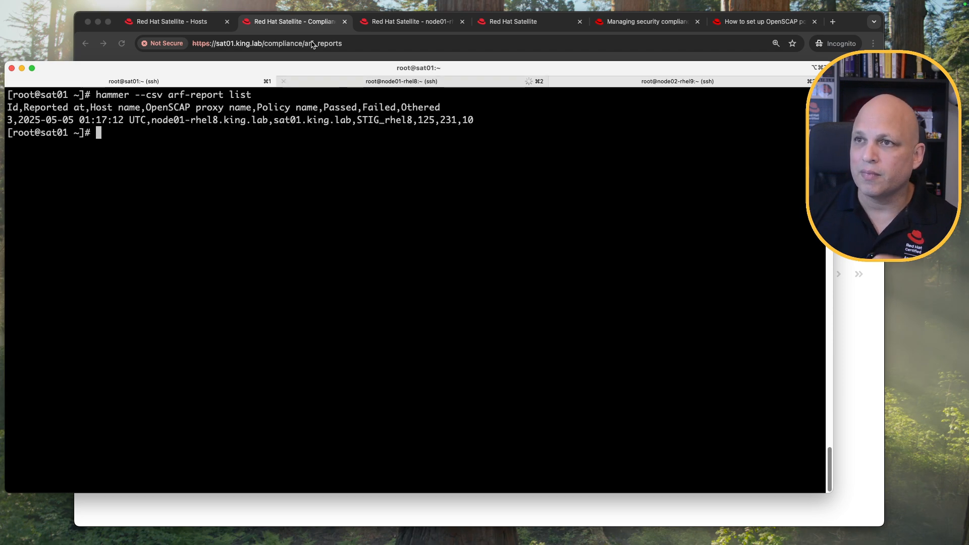
Open the full OpenSCAP report for node01-rhel8.king.lab.
click(303, 22)
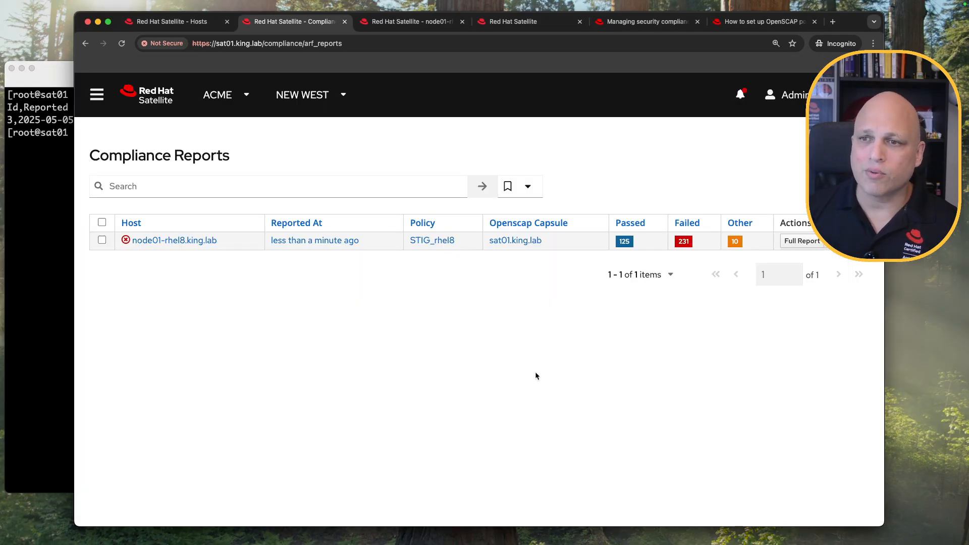
click(806, 245)
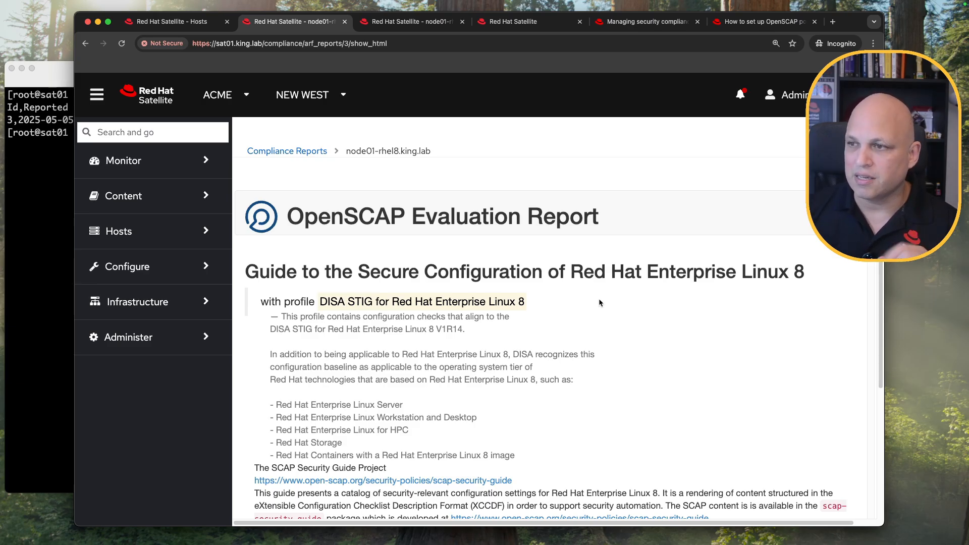
scroll(599, 302, down, 15)
scroll(598, 287, up, 1)
scroll(598, 287, down, 5)
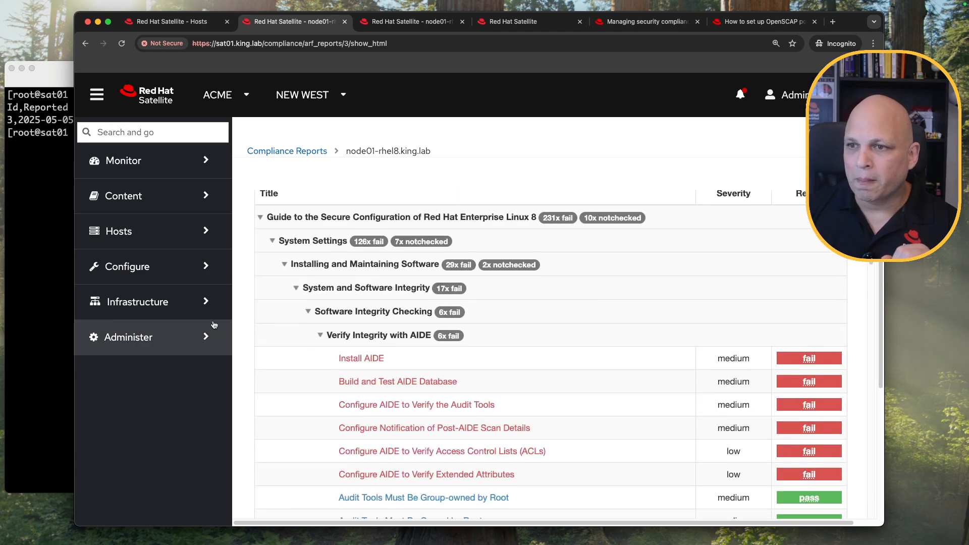
Collapse the Rule Overview sections, from Installing and Maintaining Software through System Settings.
click(284, 265)
click(284, 287)
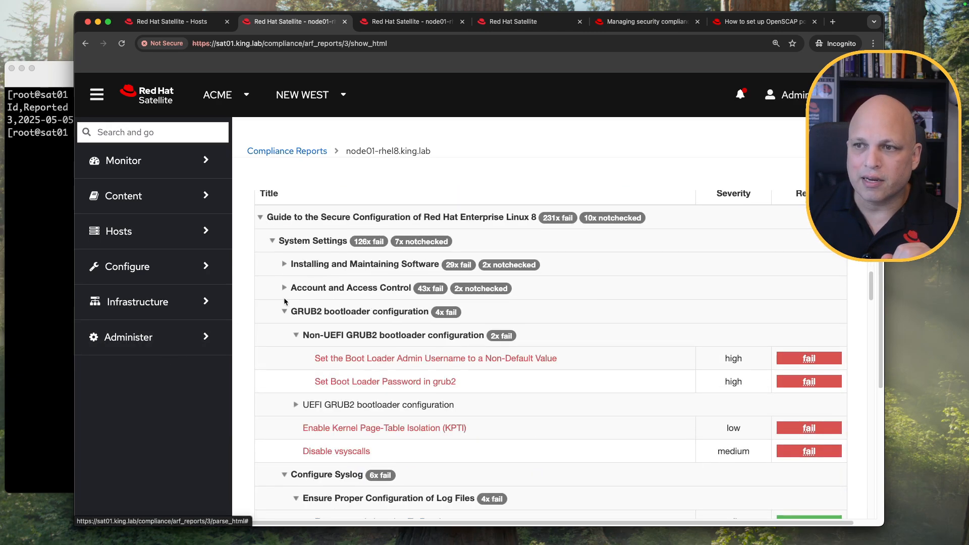
click(284, 311)
click(284, 335)
click(284, 359)
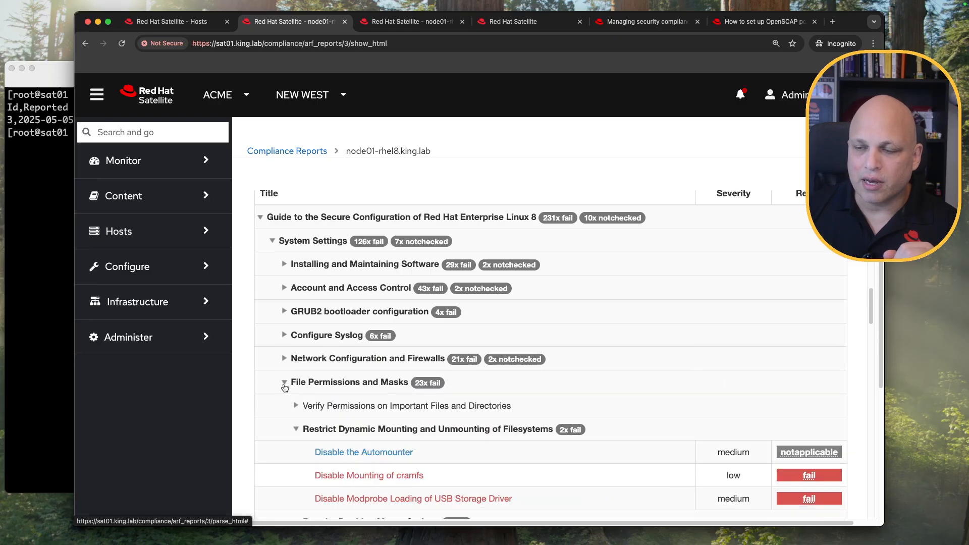
click(284, 383)
click(285, 407)
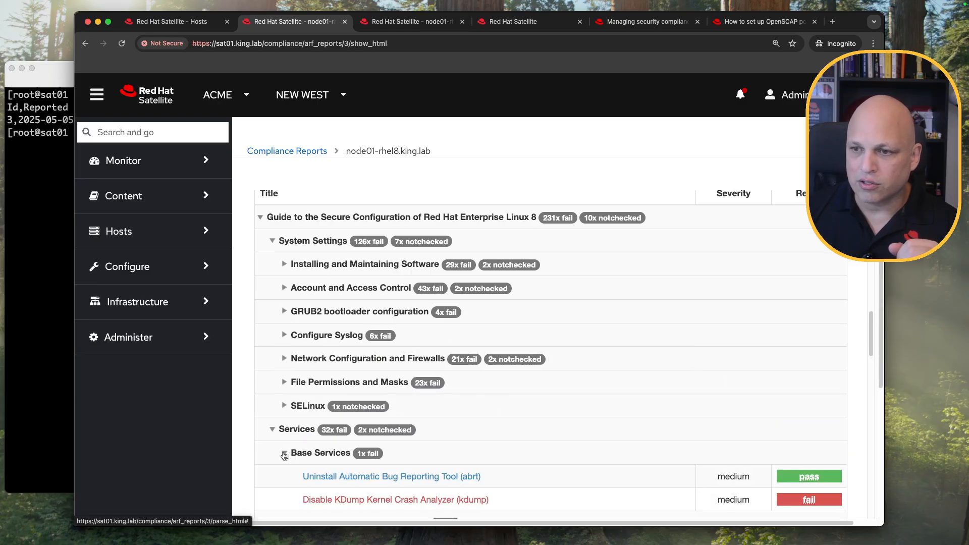
click(272, 429)
scroll(273, 454, up, 3)
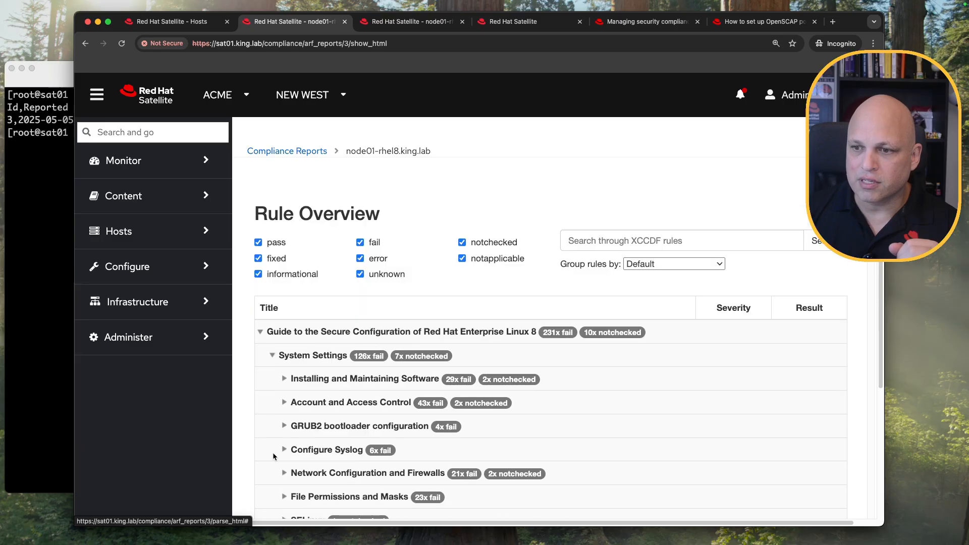
click(272, 357)
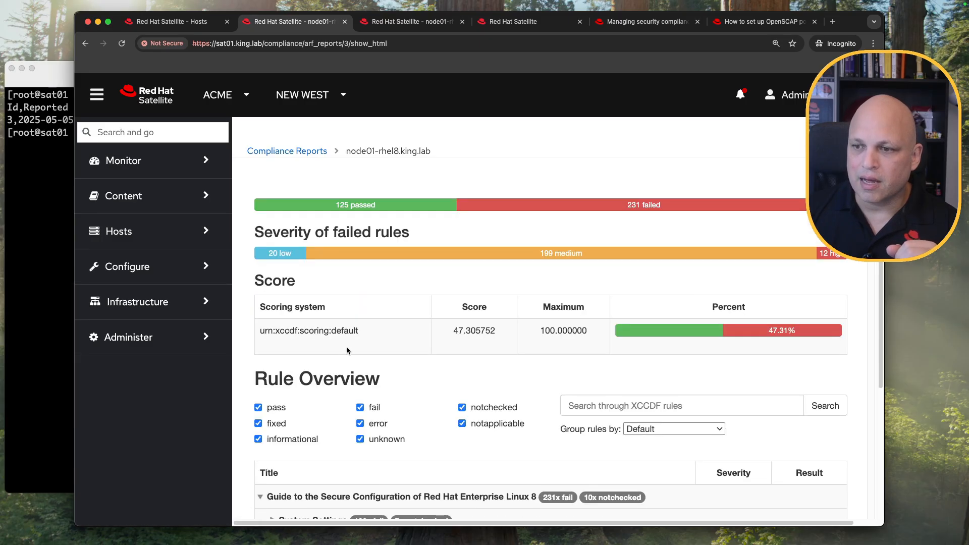
scroll(391, 341, down, 4)
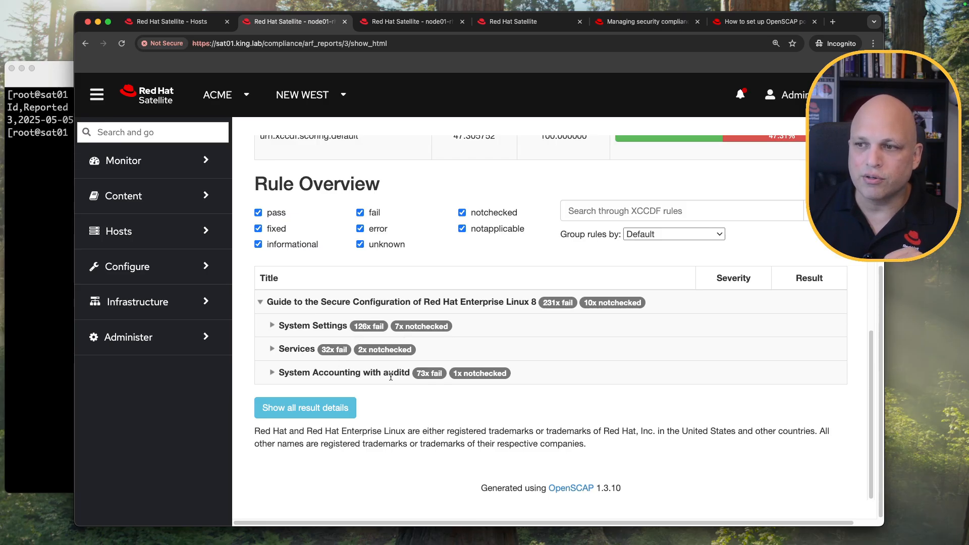
Expand Installing and Maintaining Software and open the failed Install AIDE rule's details.
click(311, 350)
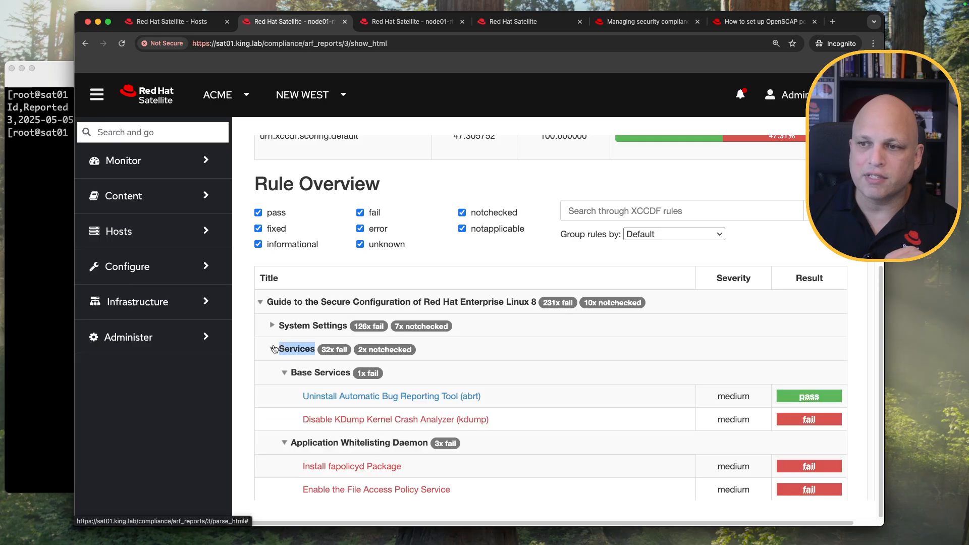
click(343, 325)
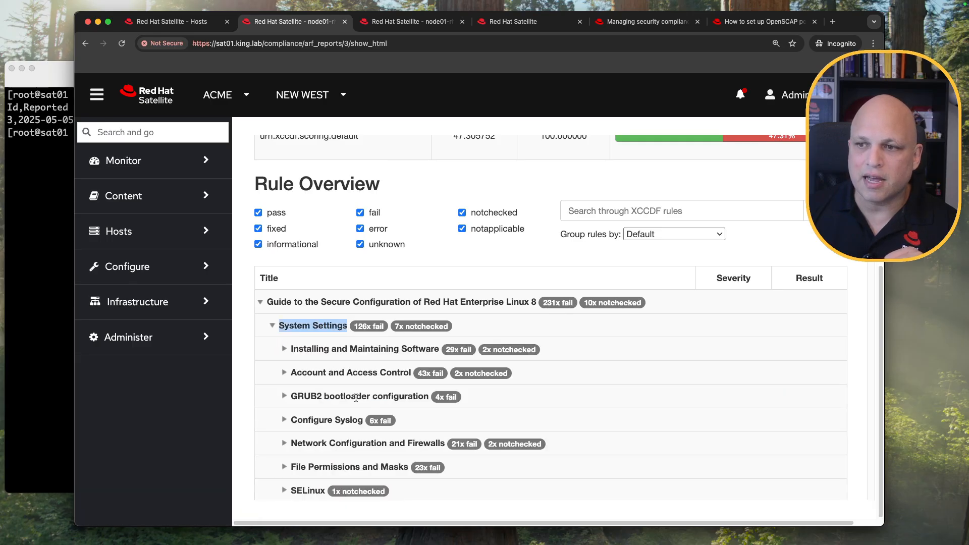
scroll(313, 353, down, 5)
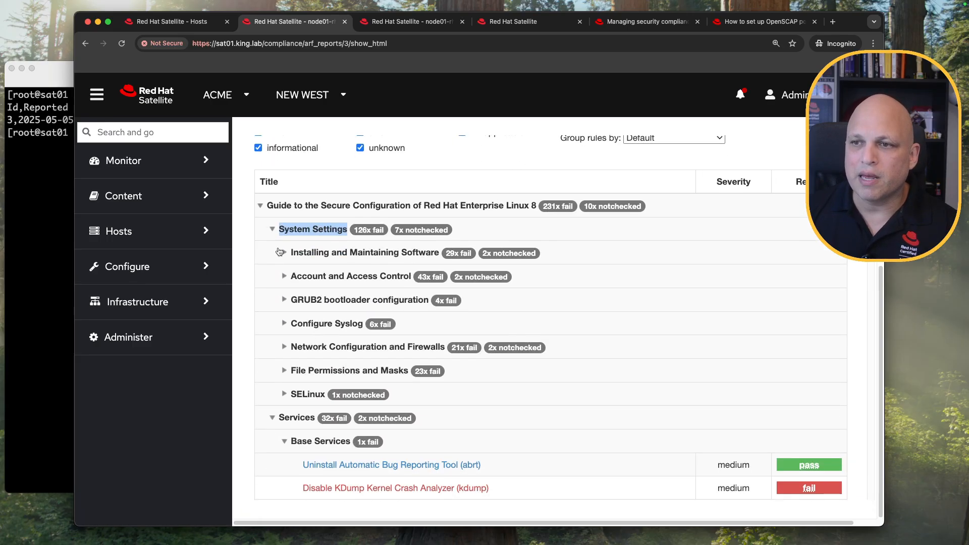
click(287, 254)
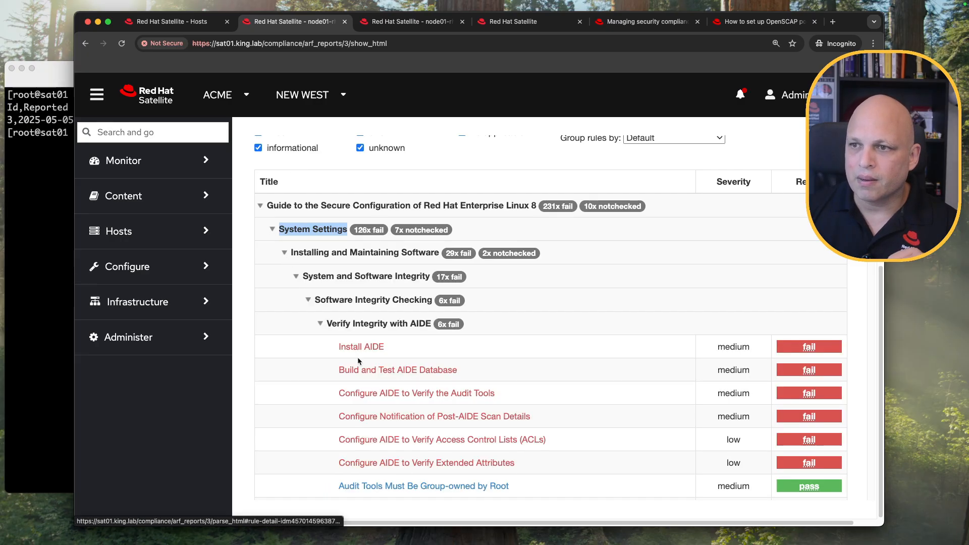
scroll(397, 326, down, 1)
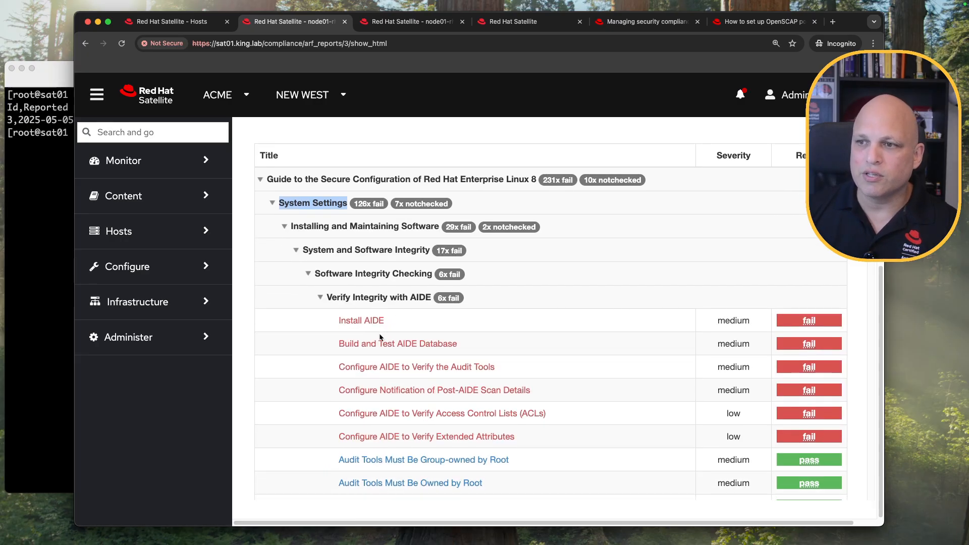
scroll(381, 318, down, 3)
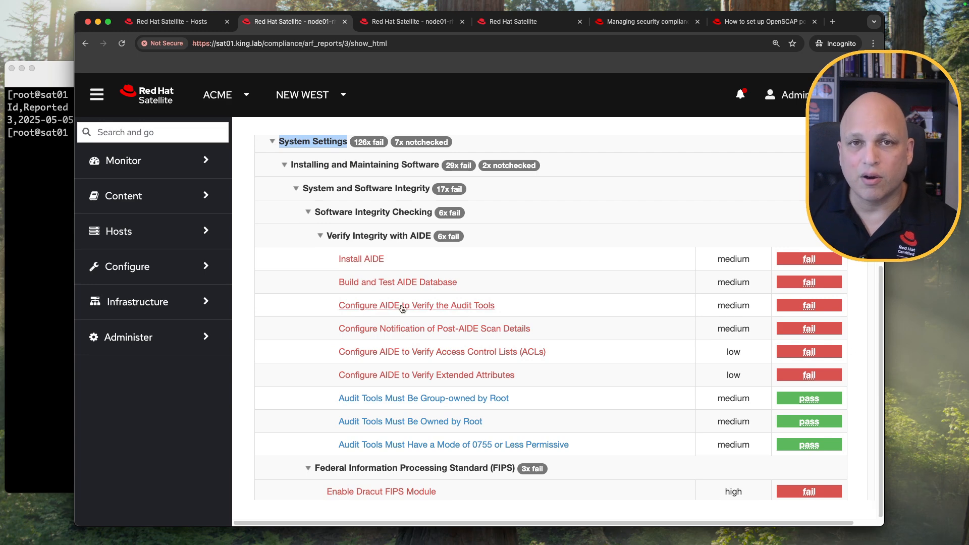
drag(388, 259, 337, 260)
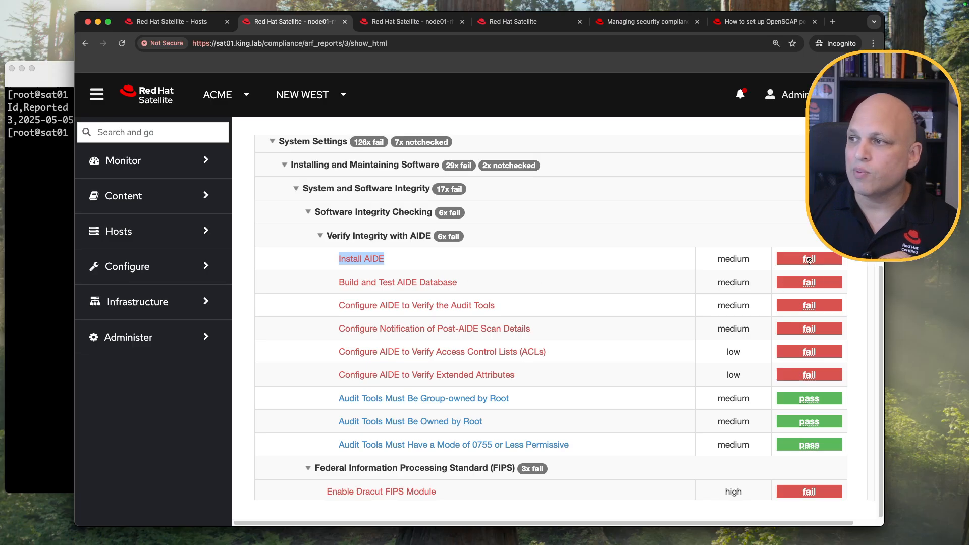
click(370, 261)
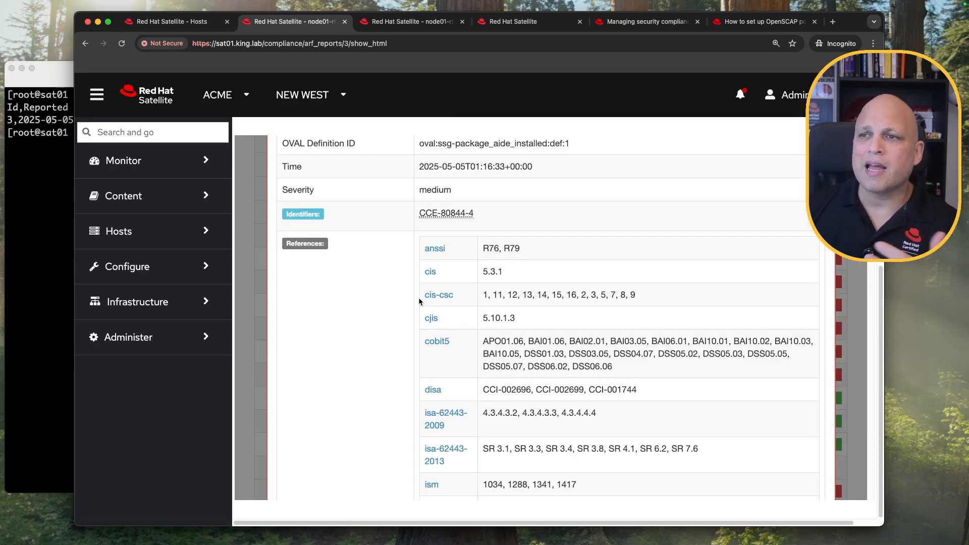
Expand the Install AIDE shell remediation and select its script running yum install -y aide.
scroll(421, 301, up, 5)
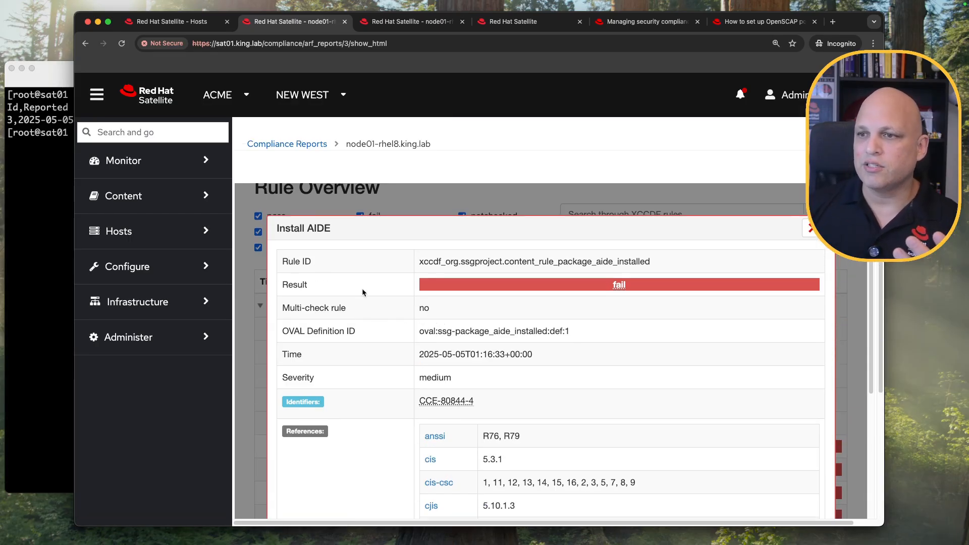
scroll(482, 309, down, 2)
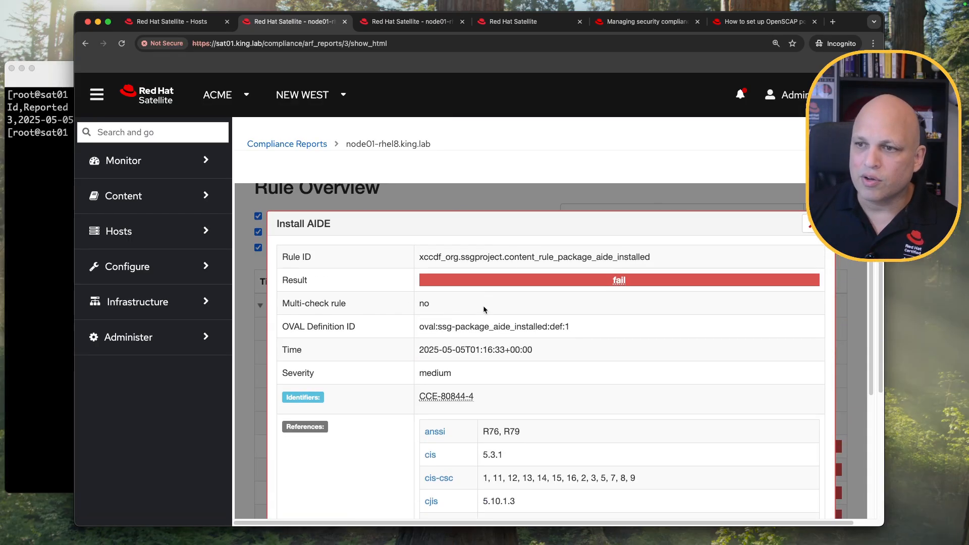
scroll(483, 309, down, 15)
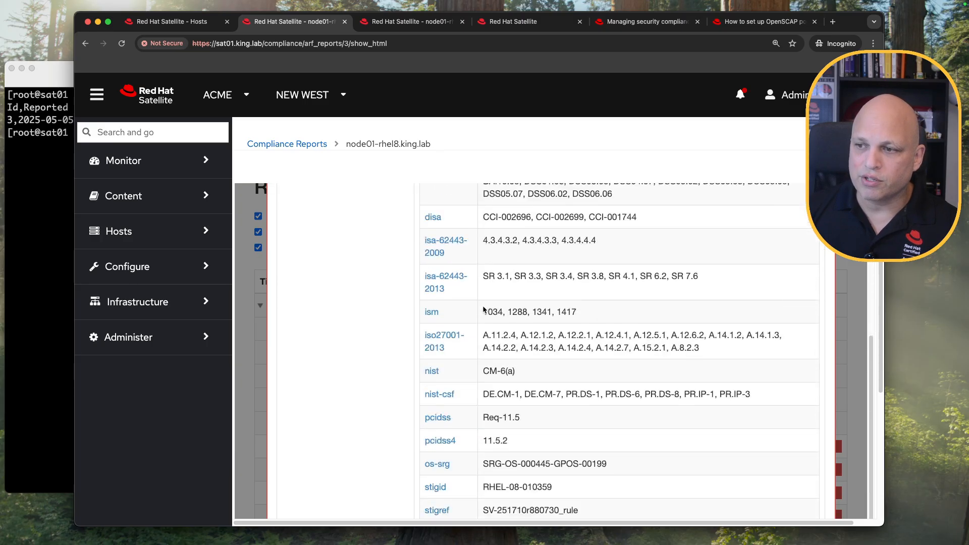
scroll(438, 306, down, 3)
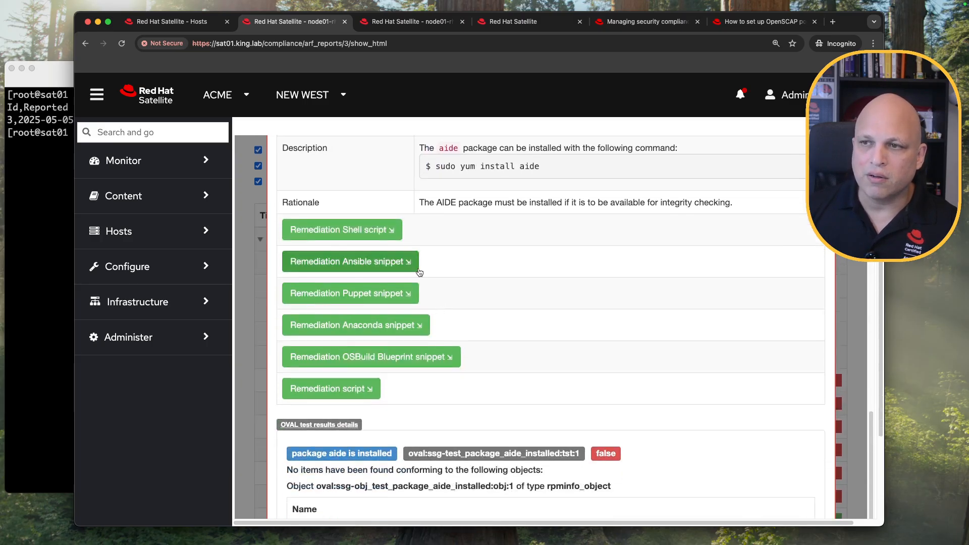
click(365, 231)
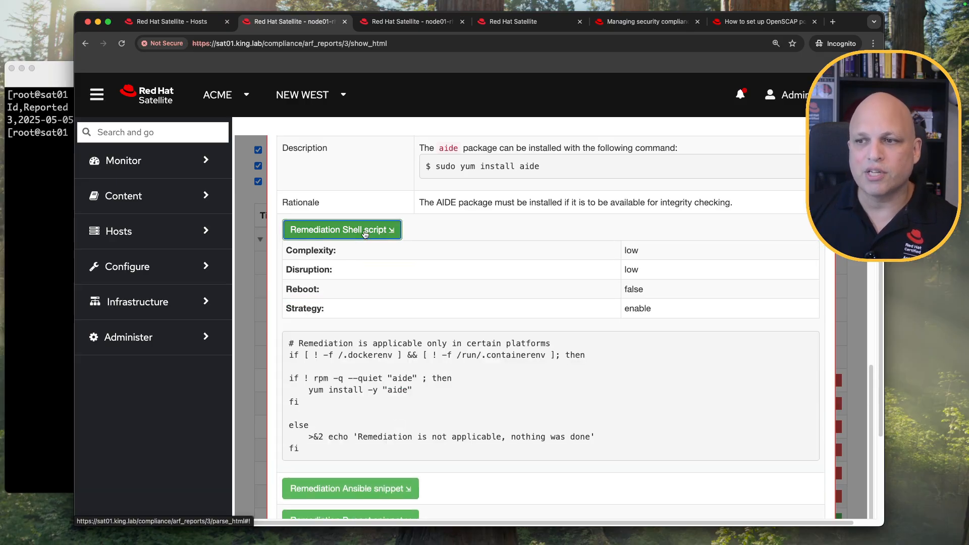
scroll(370, 249, down, 1)
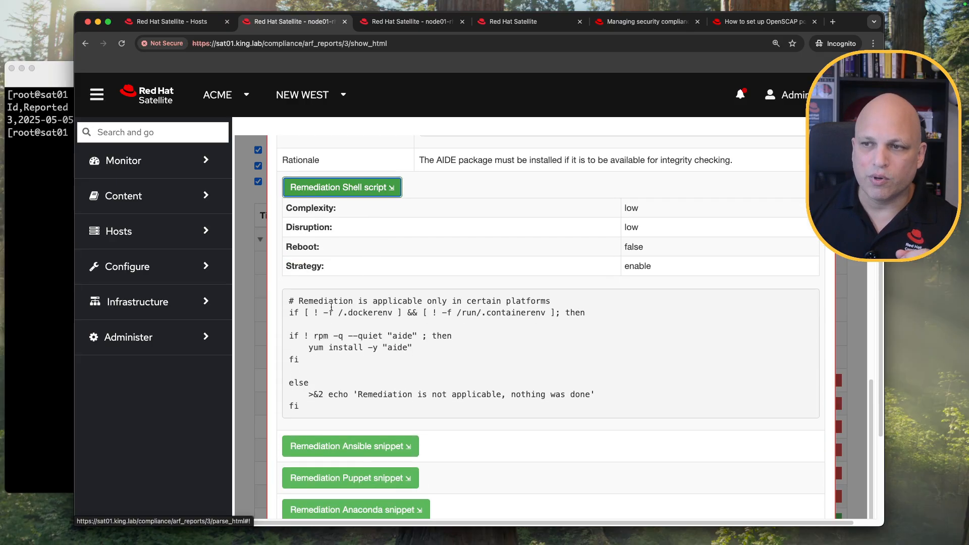
drag(303, 409, 281, 303)
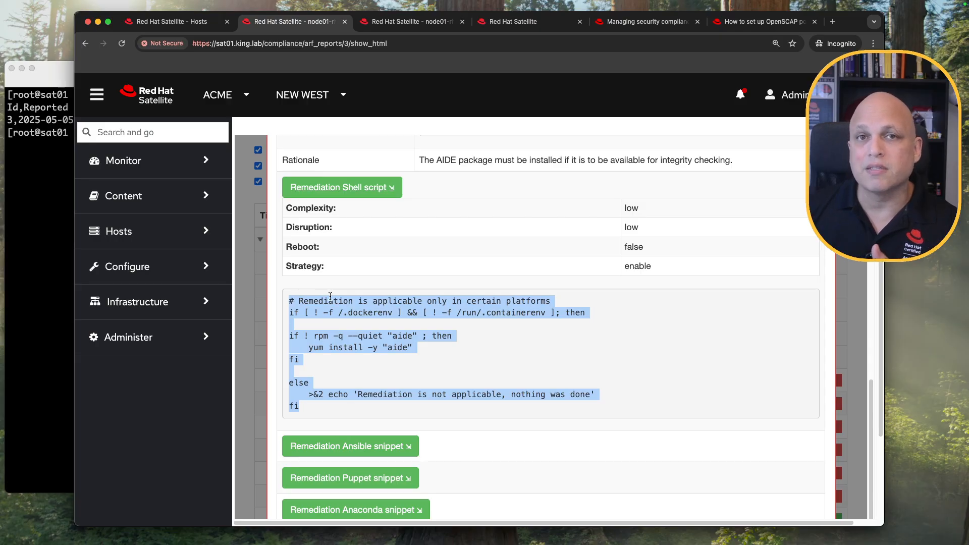
scroll(388, 297, down, 4)
scroll(378, 290, up, 4)
scroll(373, 286, down, 2)
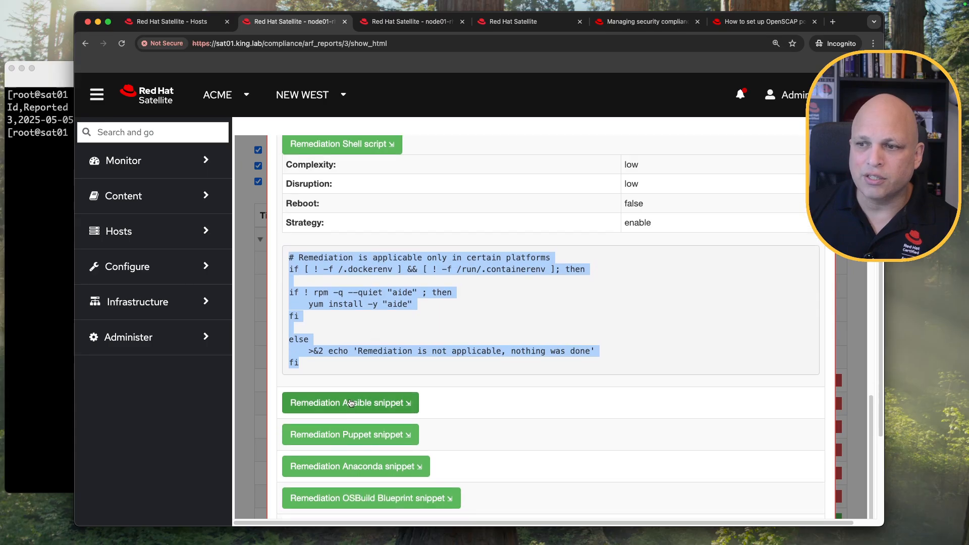
Expand the Ansible snippet and highlight package aide, state present, the when condition and tags.
click(352, 403)
scroll(425, 309, down, 6)
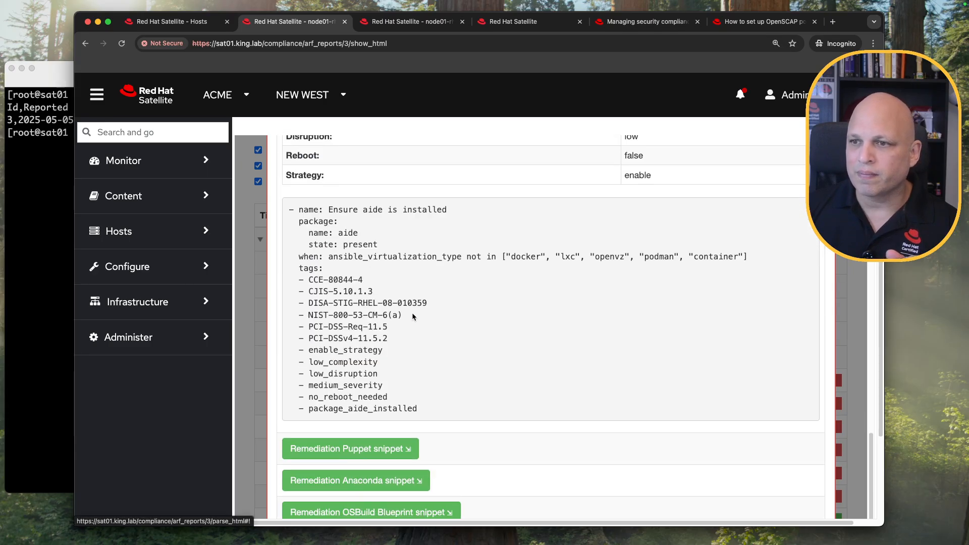
drag(289, 209, 452, 408)
click(422, 269)
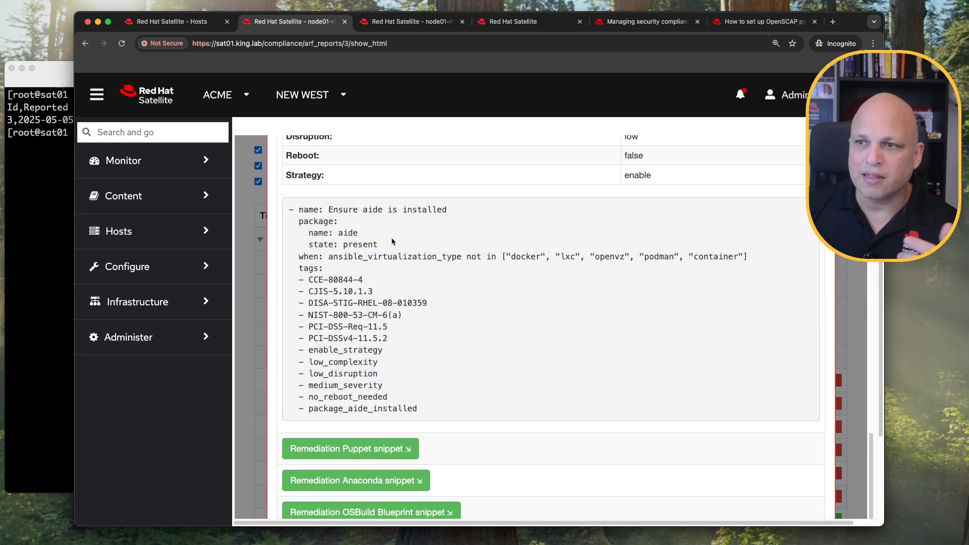
drag(309, 222, 341, 225)
double_click(345, 233)
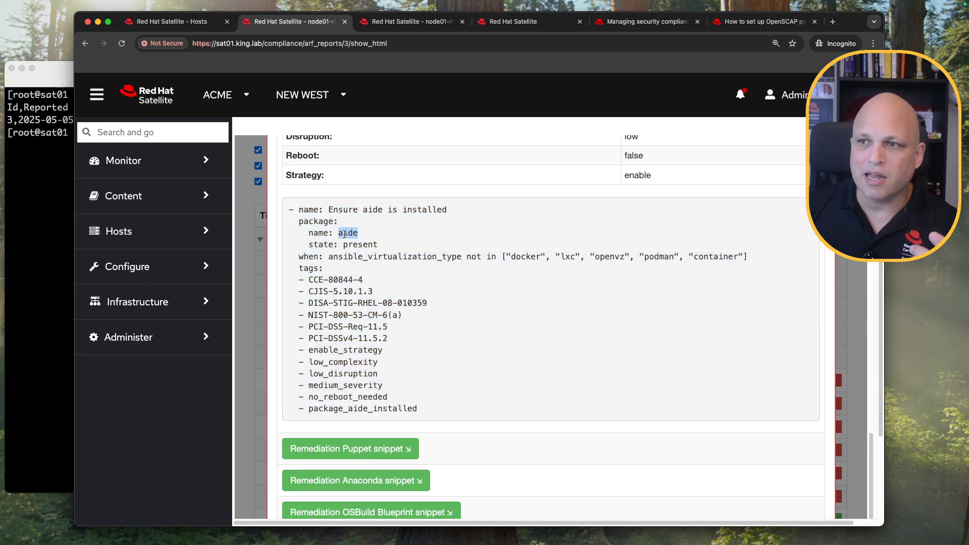
double_click(349, 245)
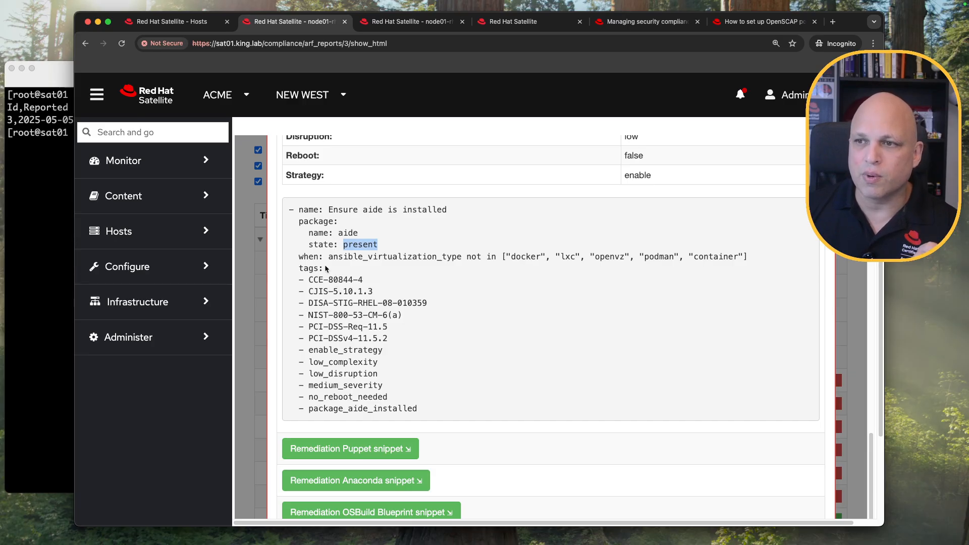
drag(300, 257, 749, 257)
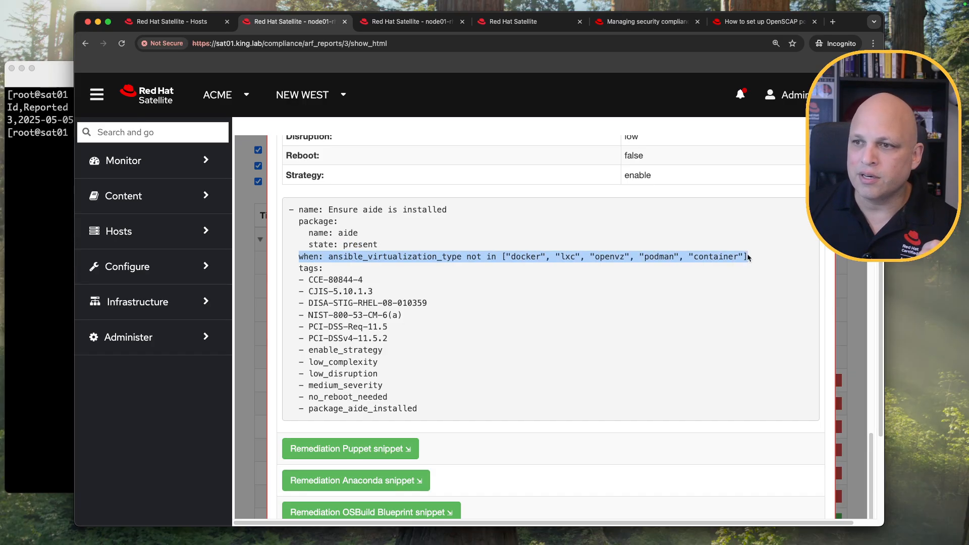
click(497, 333)
drag(418, 409, 284, 270)
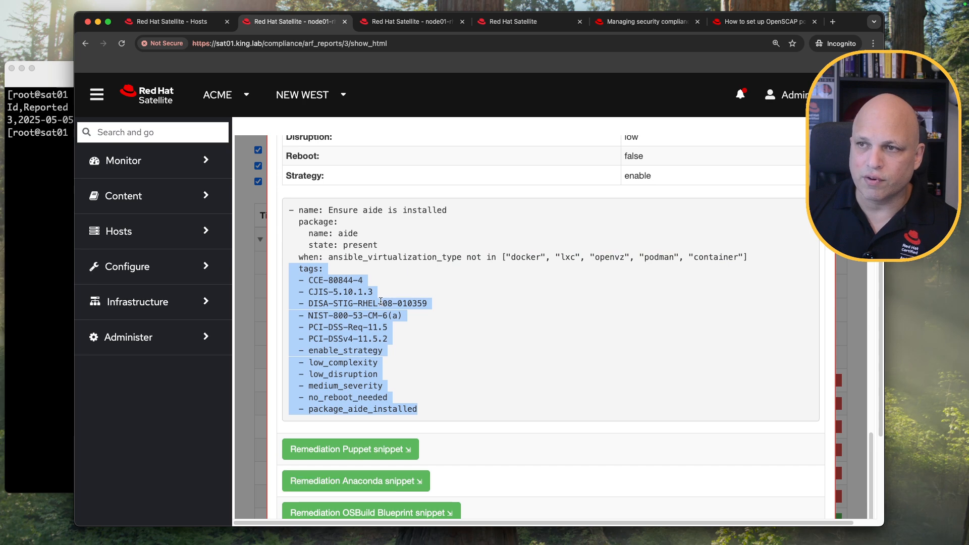
scroll(373, 290, up, 4)
Collapse the Ansible and shell snippets, then view the Puppet, Anaconda and OSBuild Blueprint remediations.
click(359, 278)
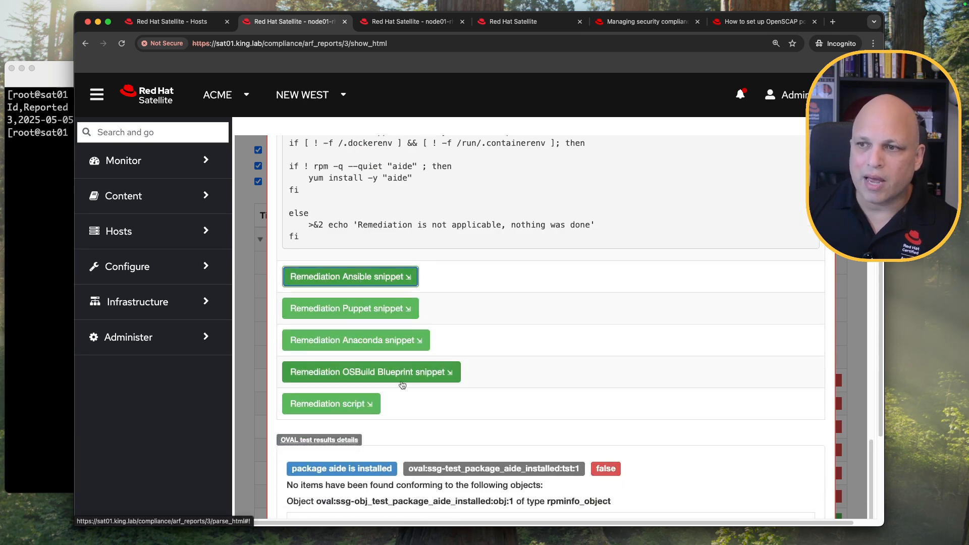
scroll(365, 301, up, 7)
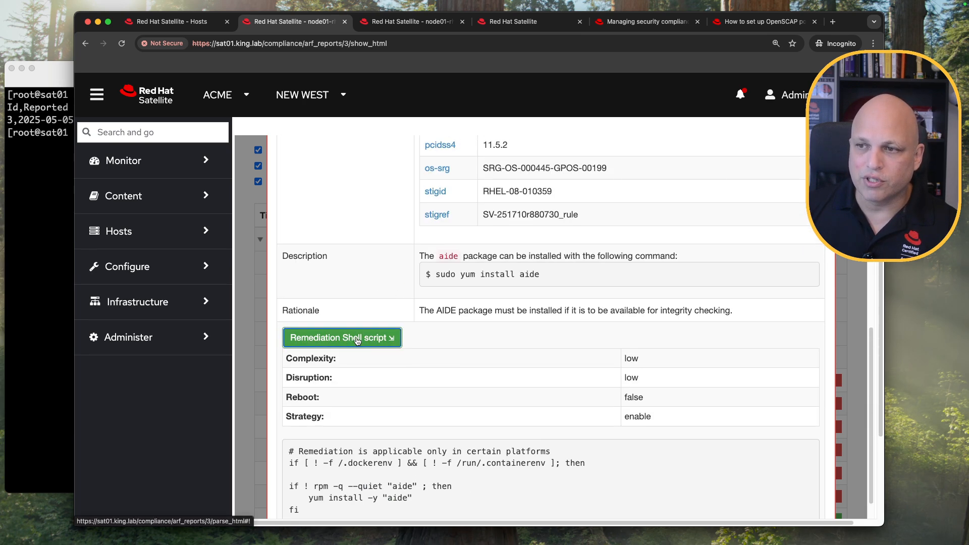
click(373, 338)
scroll(420, 361, down, 2)
click(367, 331)
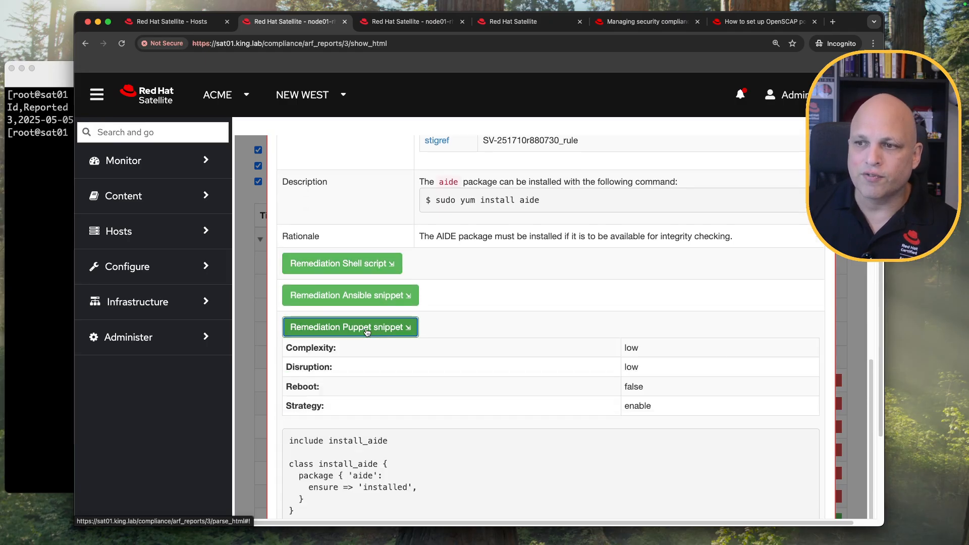
scroll(365, 331, down, 1)
scroll(376, 387, down, 3)
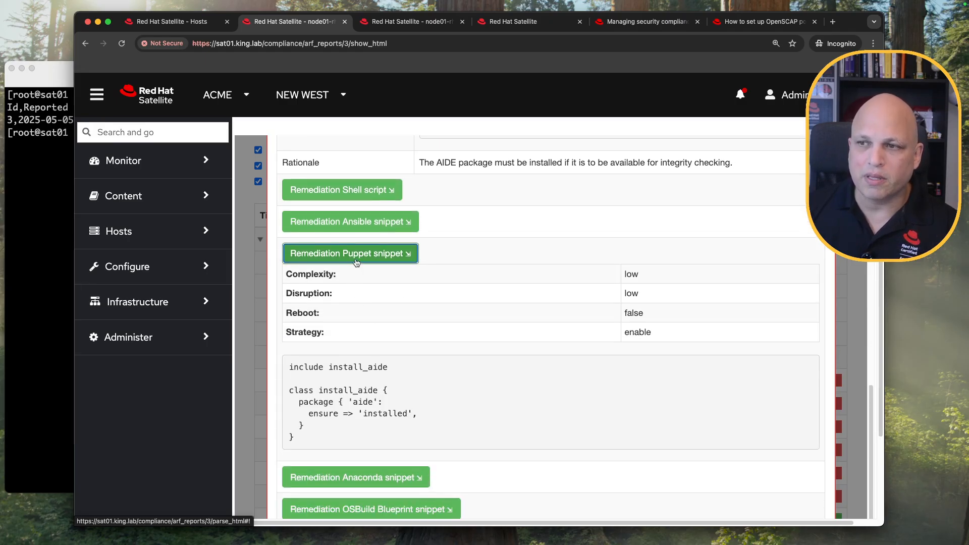
click(367, 256)
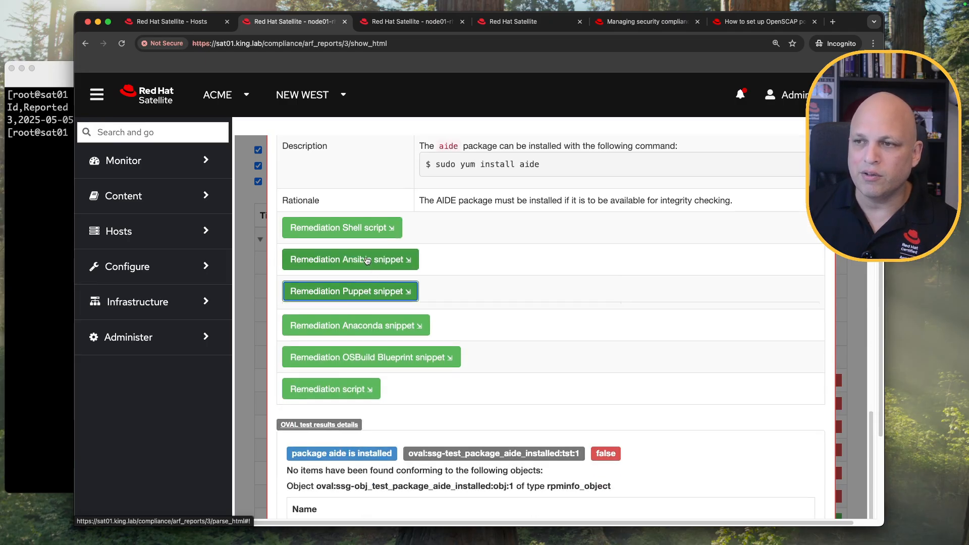
click(389, 328)
scroll(448, 348, down, 3)
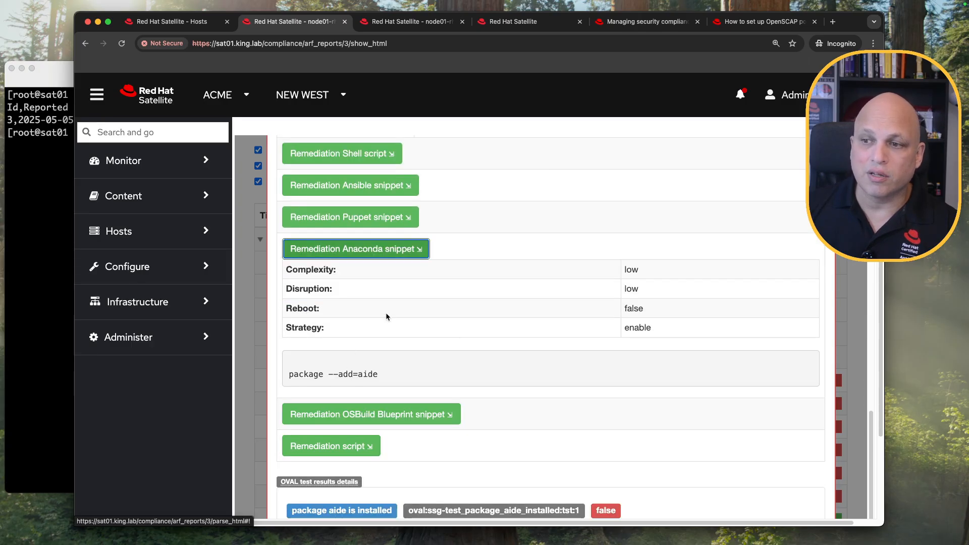
click(356, 251)
click(370, 364)
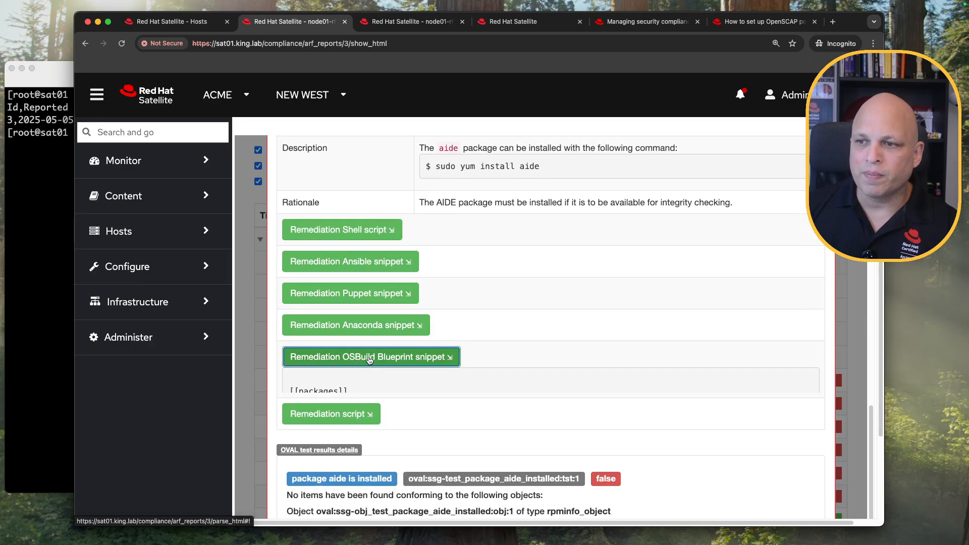
click(353, 356)
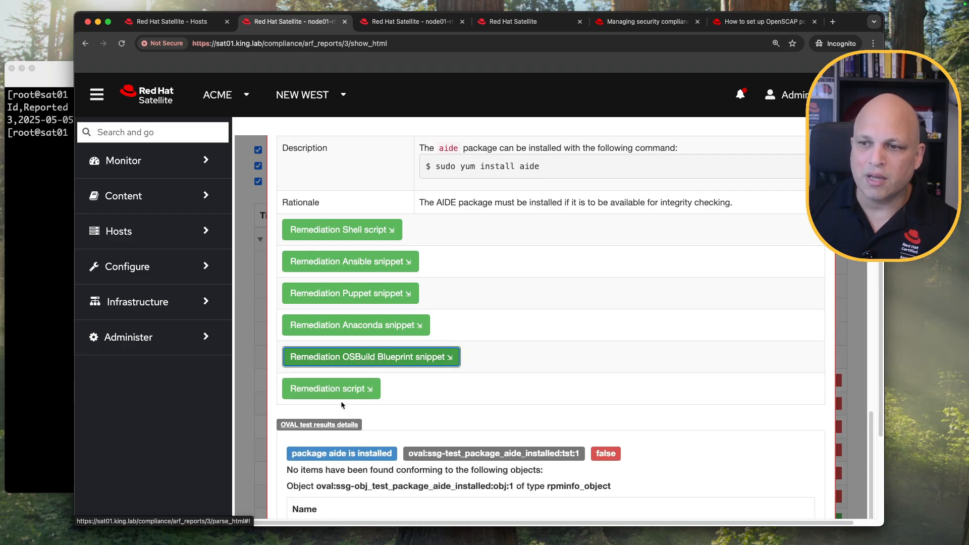
Check the generic remediation script's install command, then close the popup back to the AIDE rules.
click(338, 390)
scroll(413, 370, down, 3)
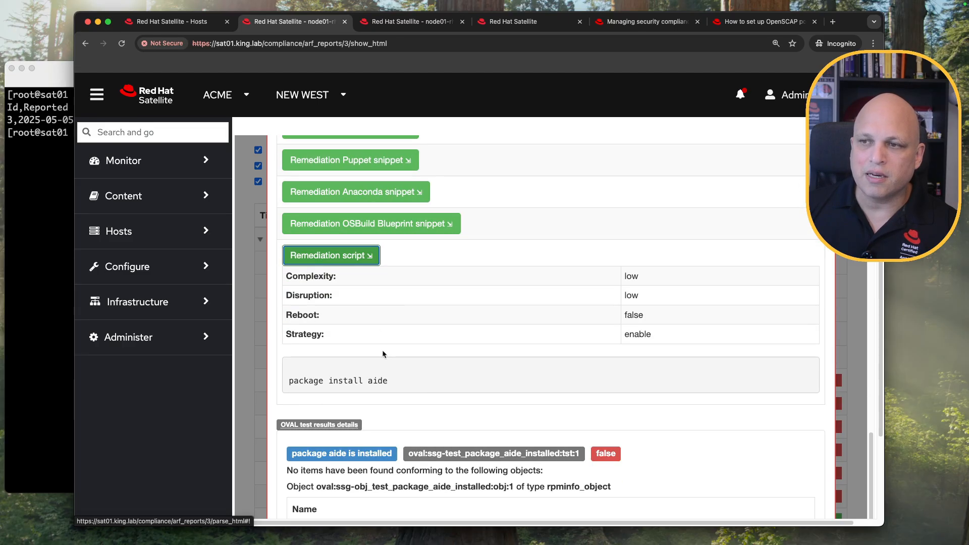
double_click(345, 381)
click(344, 254)
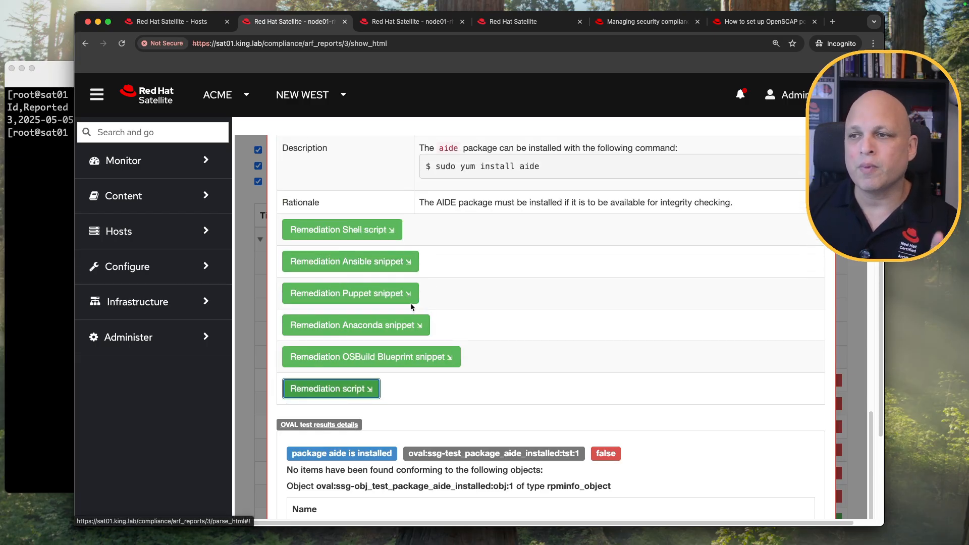
click(339, 231)
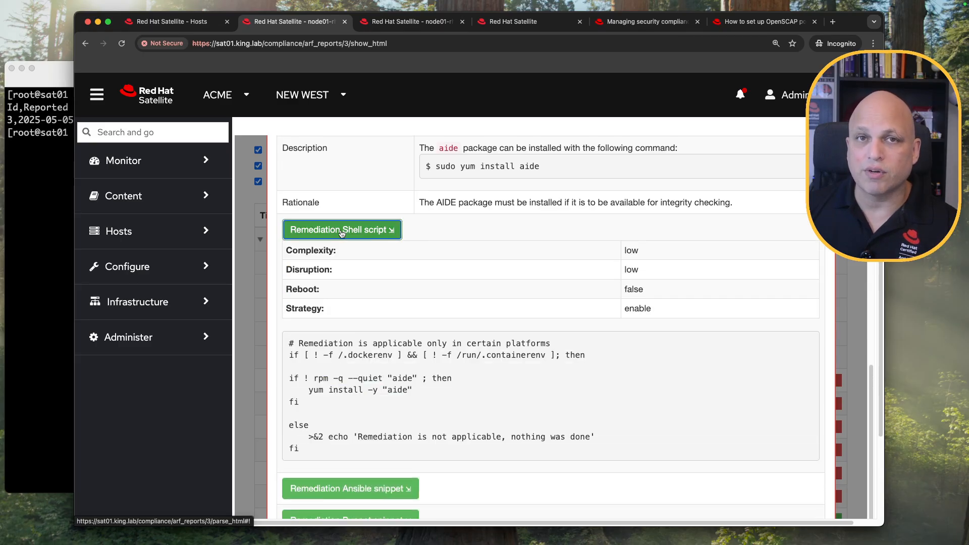
scroll(273, 277, down, 7)
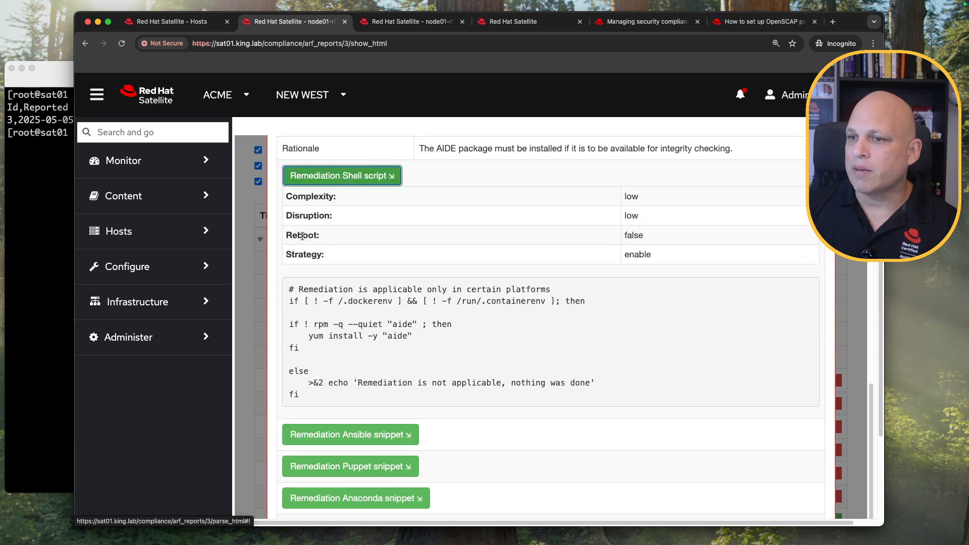
click(259, 276)
scroll(260, 276, up, 4)
scroll(349, 313, down, 5)
scroll(348, 279, up, 3)
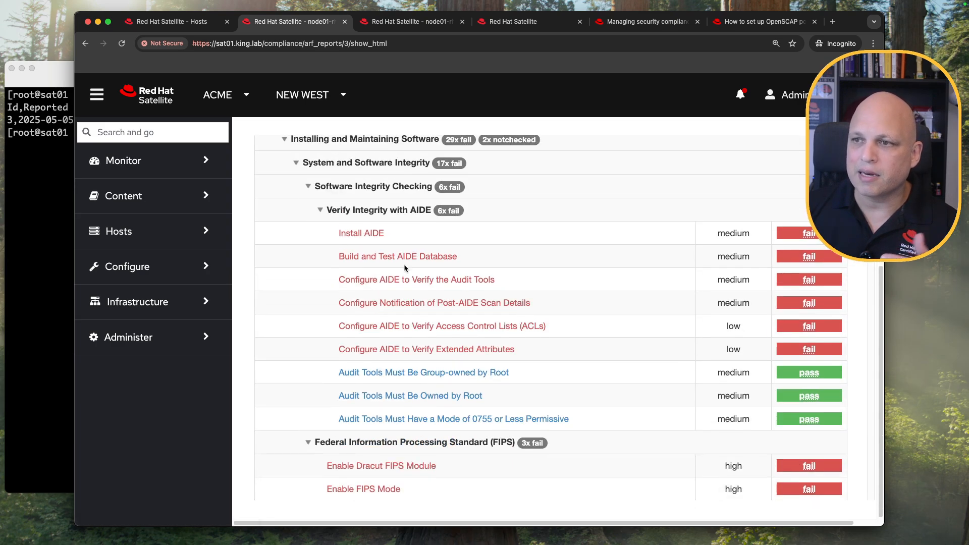
View and collapse the shell and Ansible remediations of the Build and Test AIDE Database rule.
click(404, 259)
scroll(383, 323, down, 8)
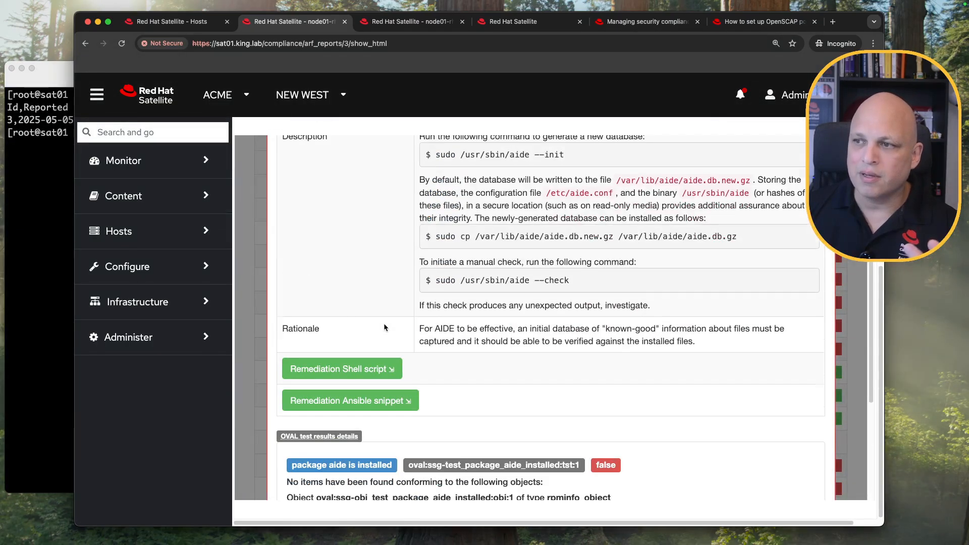
click(361, 322)
scroll(384, 283, down, 4)
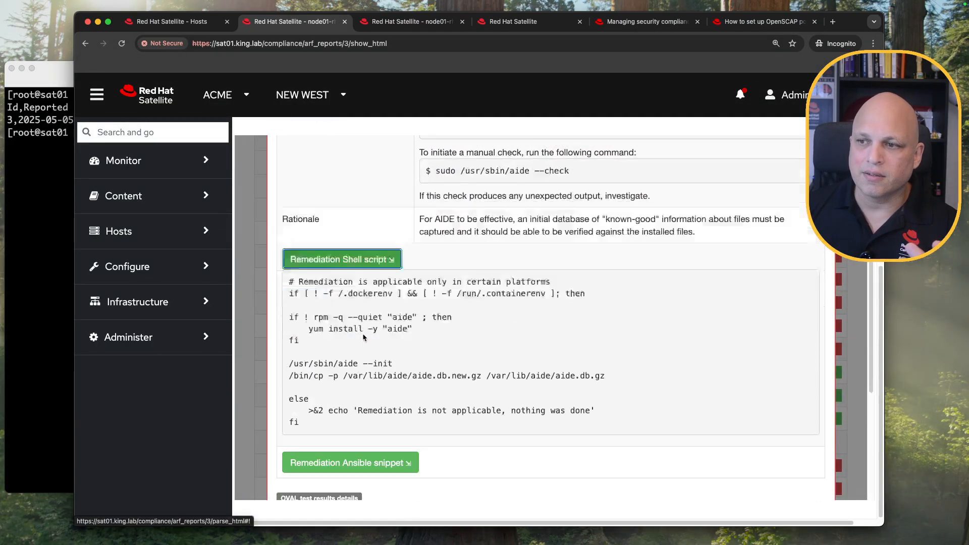
click(374, 159)
scroll(373, 277, up, 3)
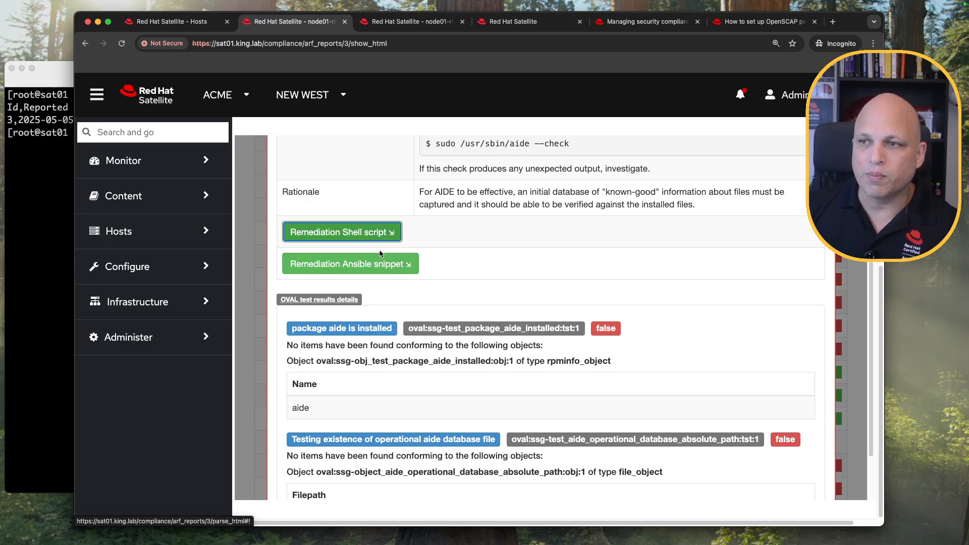
click(349, 235)
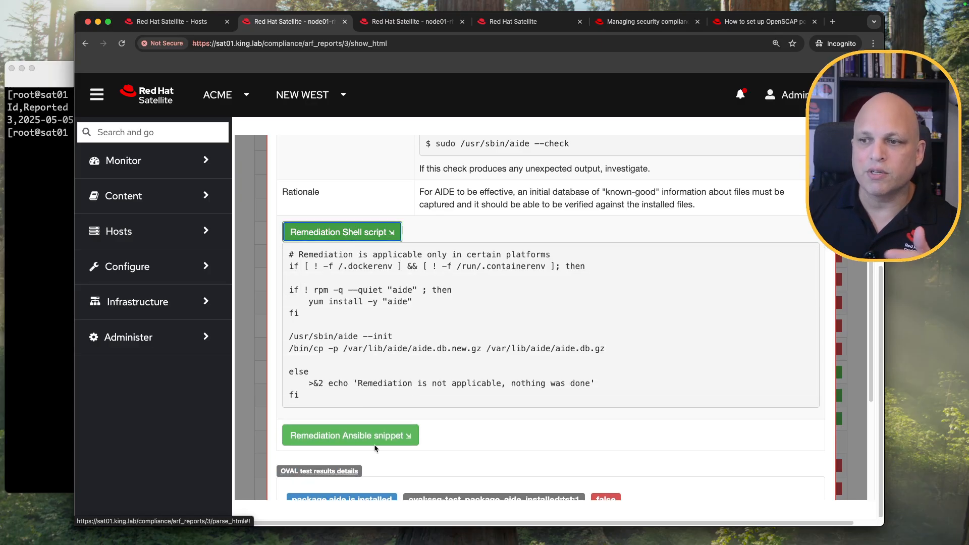
click(412, 434)
scroll(416, 373, down, 2)
scroll(416, 374, down, 12)
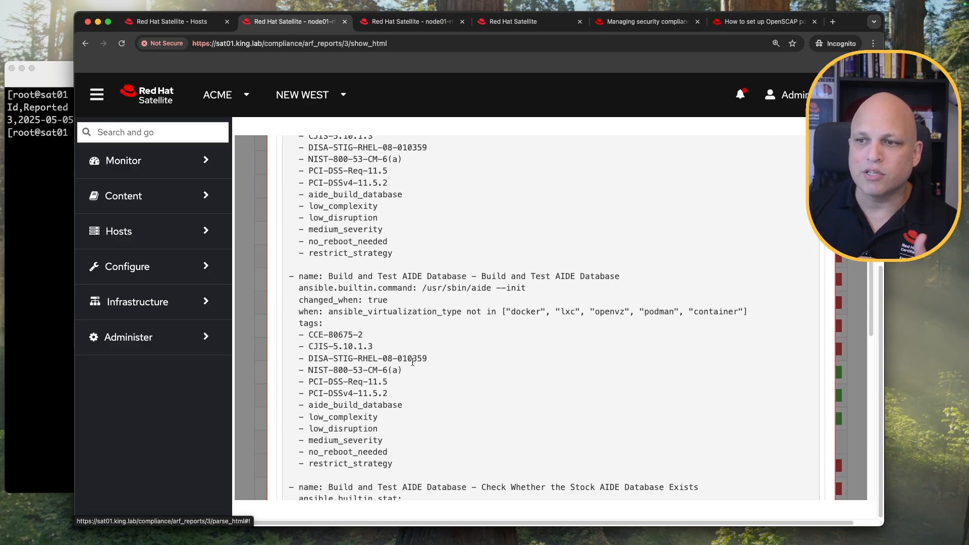
scroll(412, 364, up, 5)
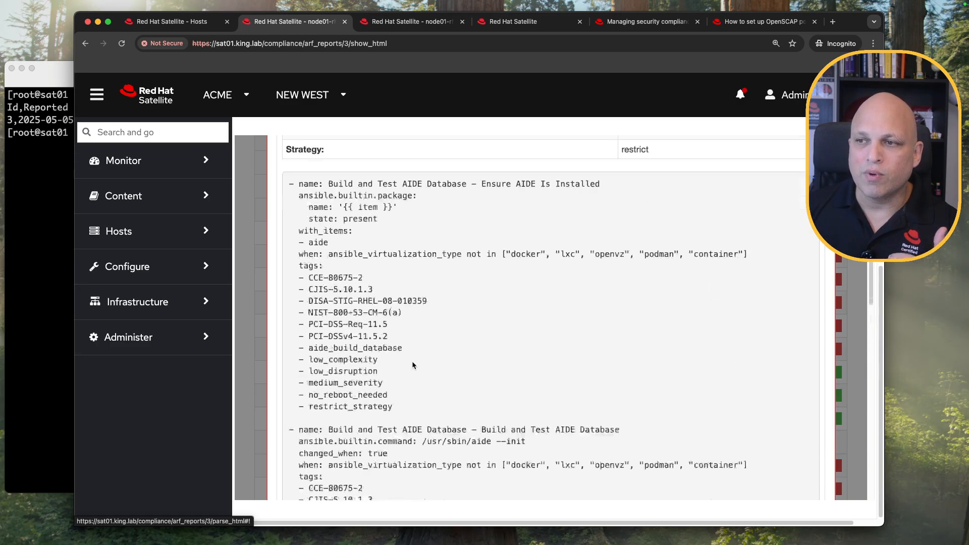
click(361, 438)
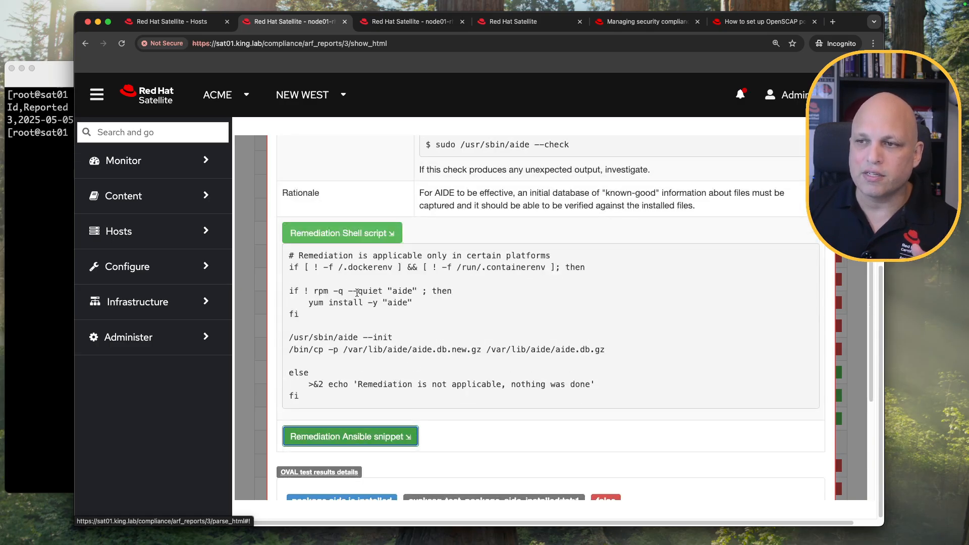
click(351, 234)
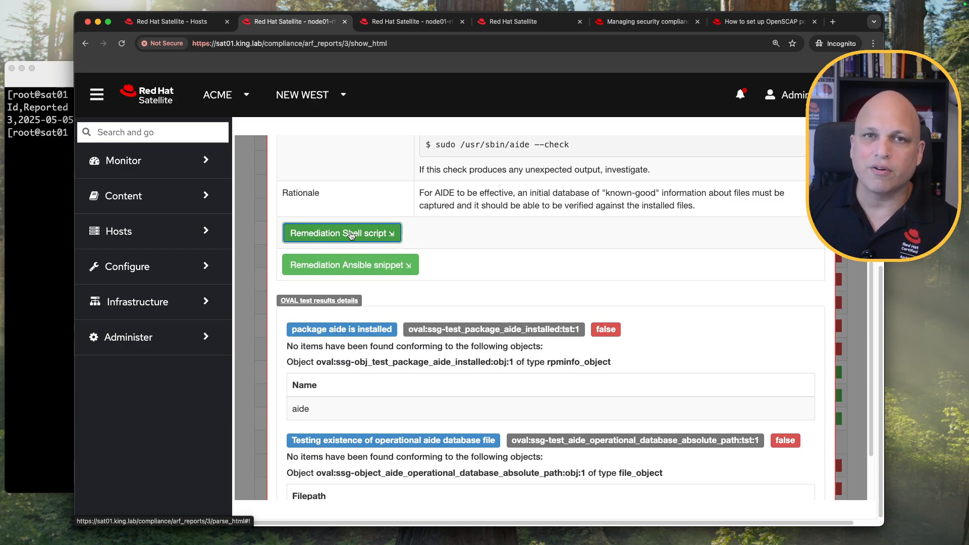
Scroll through the report's failed rule results, then return to the sat01 terminal.
scroll(350, 233, up, 15)
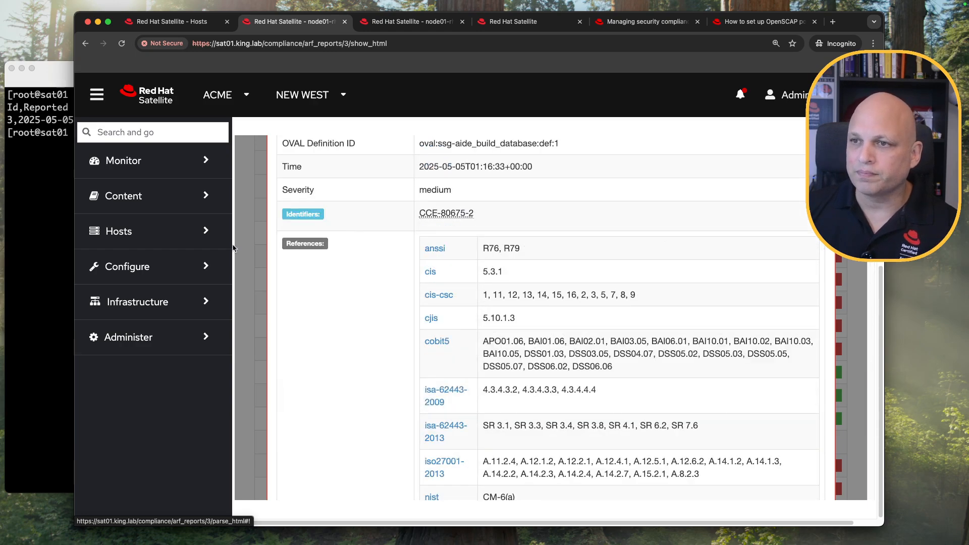
scroll(281, 299, up, 8)
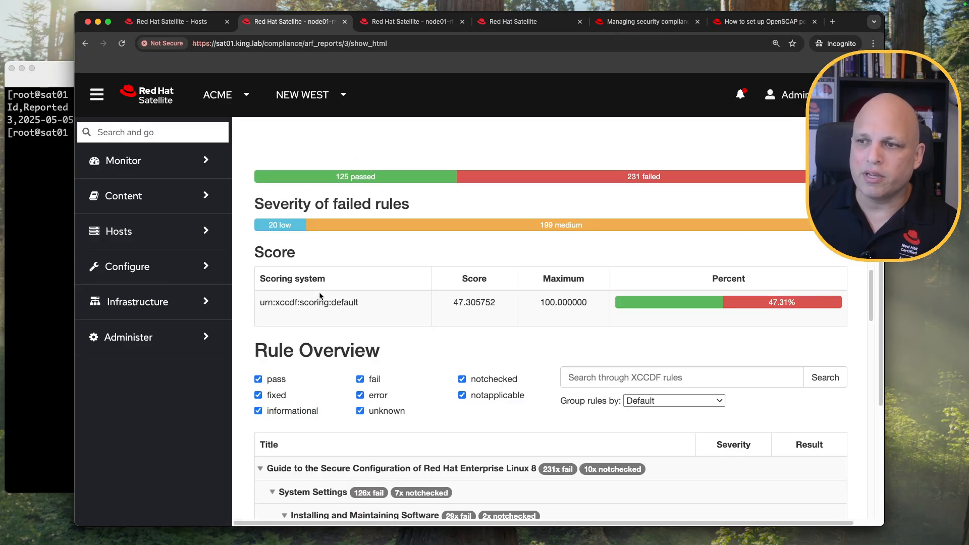
scroll(319, 296, down, 4)
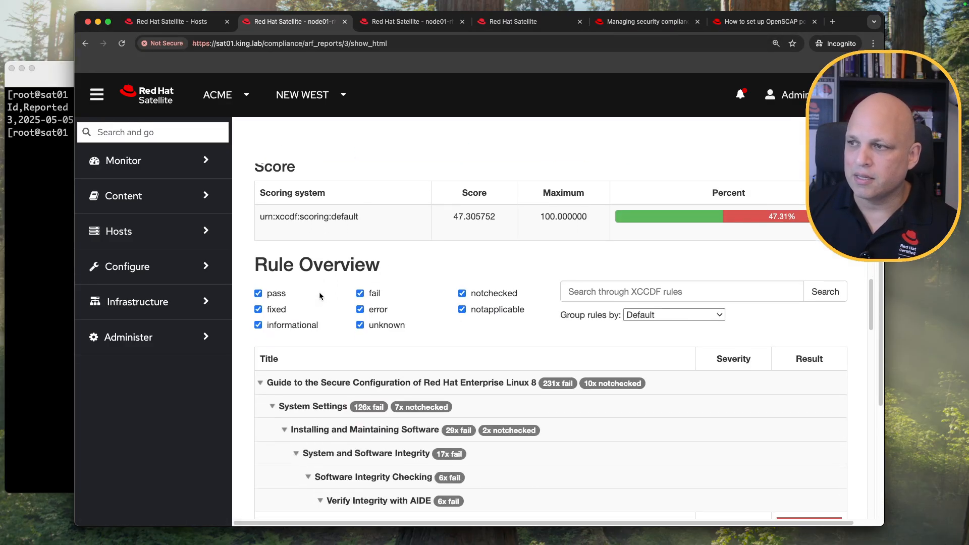
scroll(307, 234, up, 5)
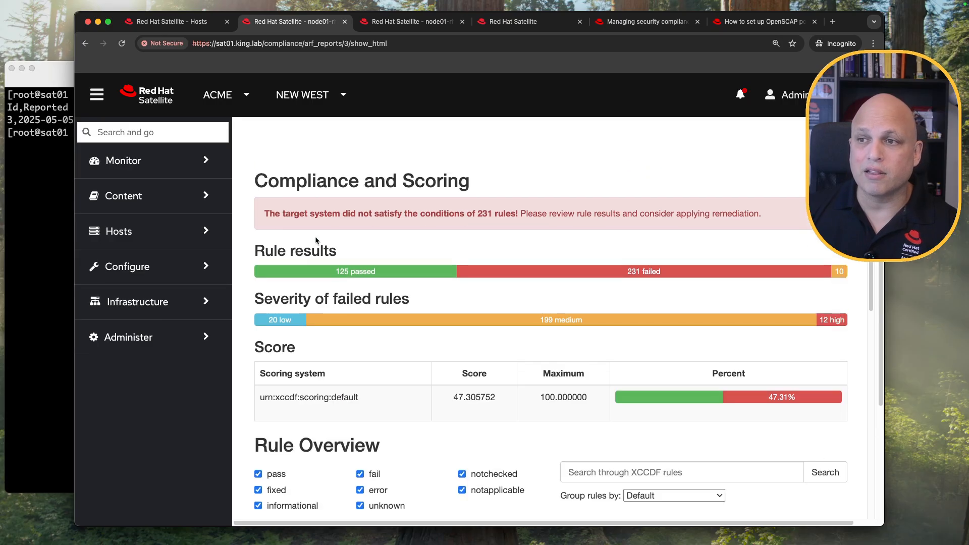
scroll(315, 236, up, 5)
scroll(315, 236, up, 8)
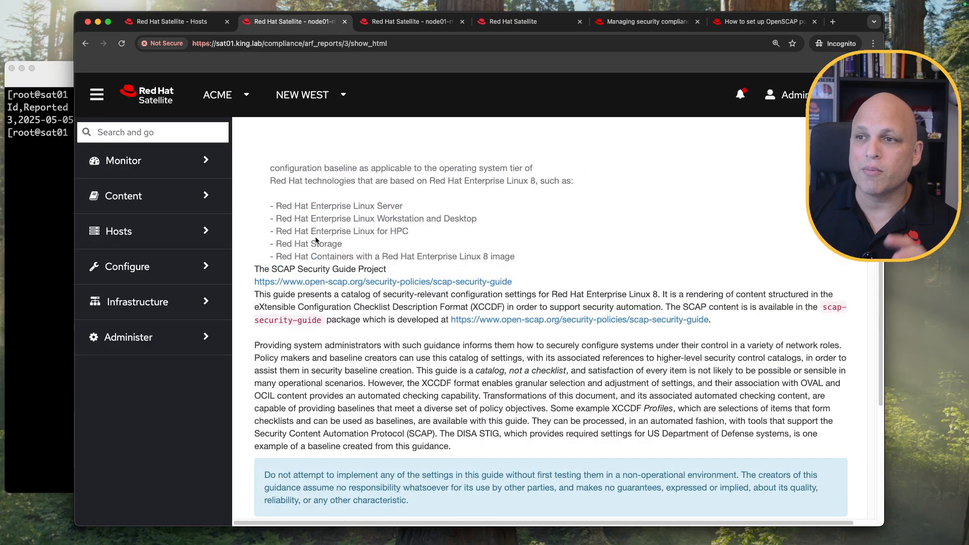
scroll(315, 240, down, 15)
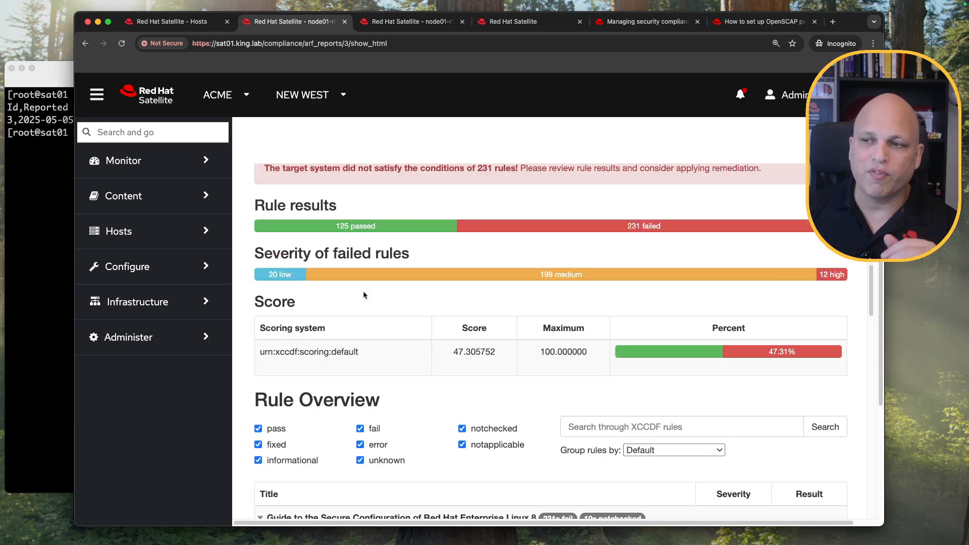
scroll(362, 294, down, 5)
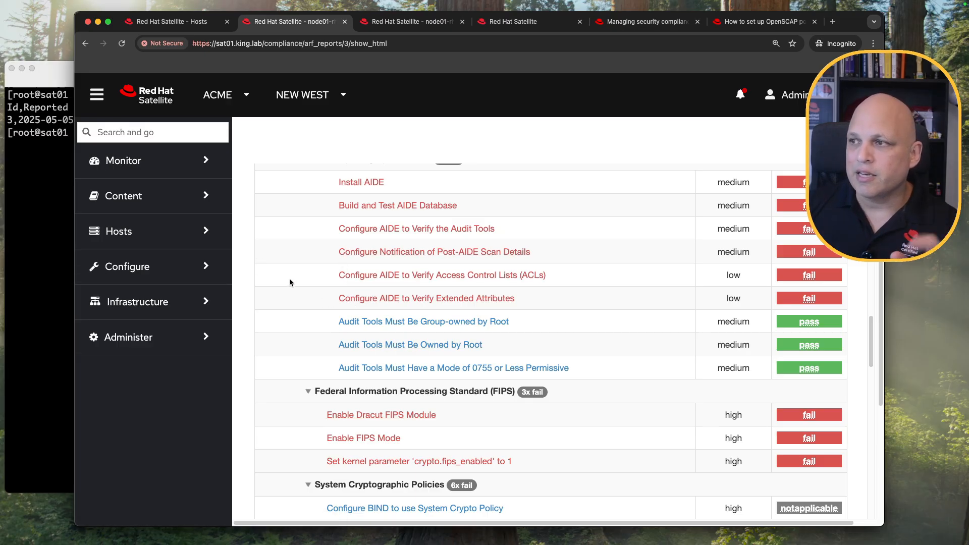
click(22, 162)
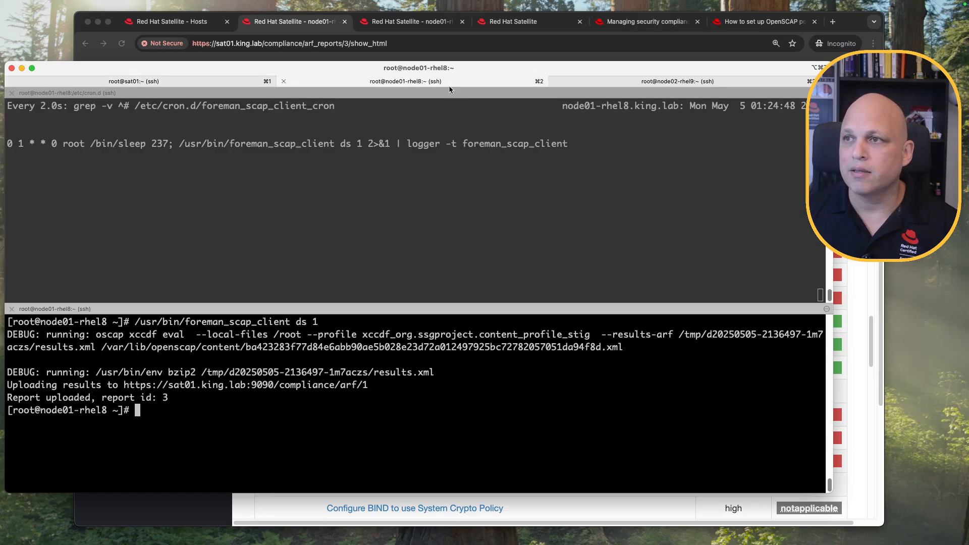
Inspect the foreman_scap_client cron line in the node01-rhel8 session, then return to the Satellite report.
click(449, 83)
click(351, 192)
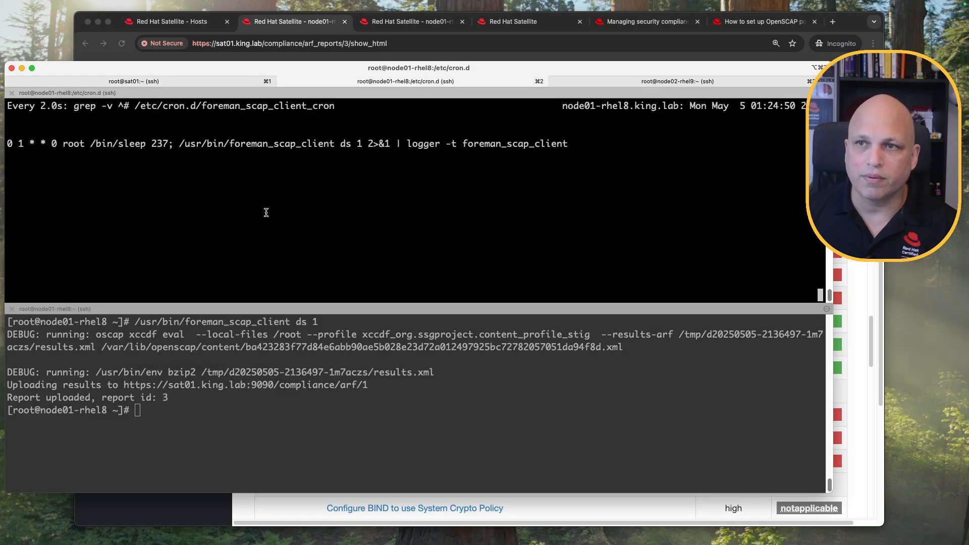
triple_click(175, 143)
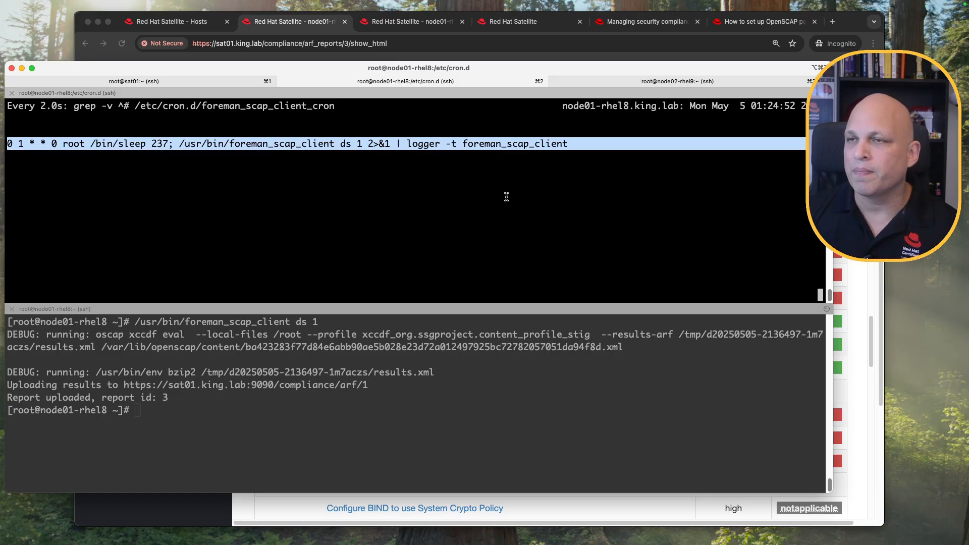
click(313, 26)
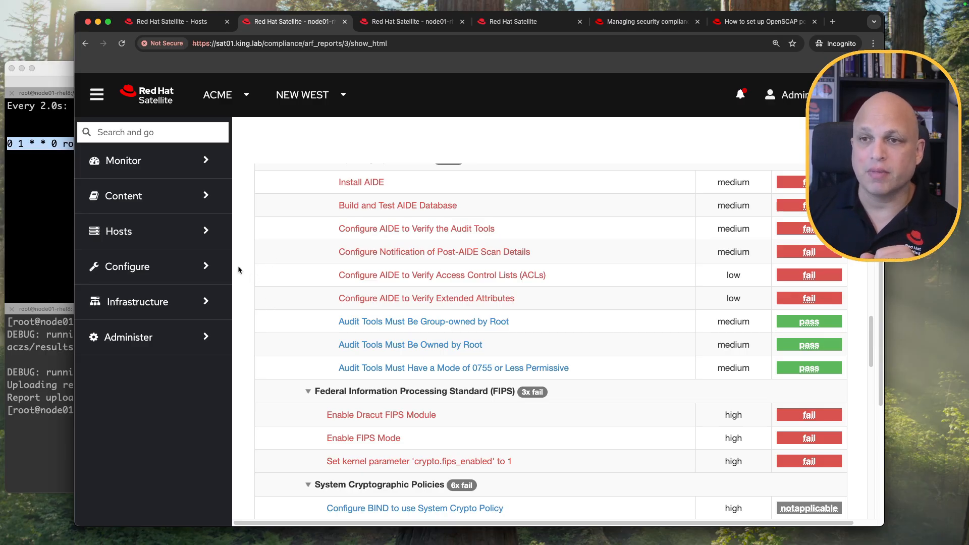
Set the STIG_rhel8 policy's scan period to Custom with cron line * * * * * and save.
click(190, 239)
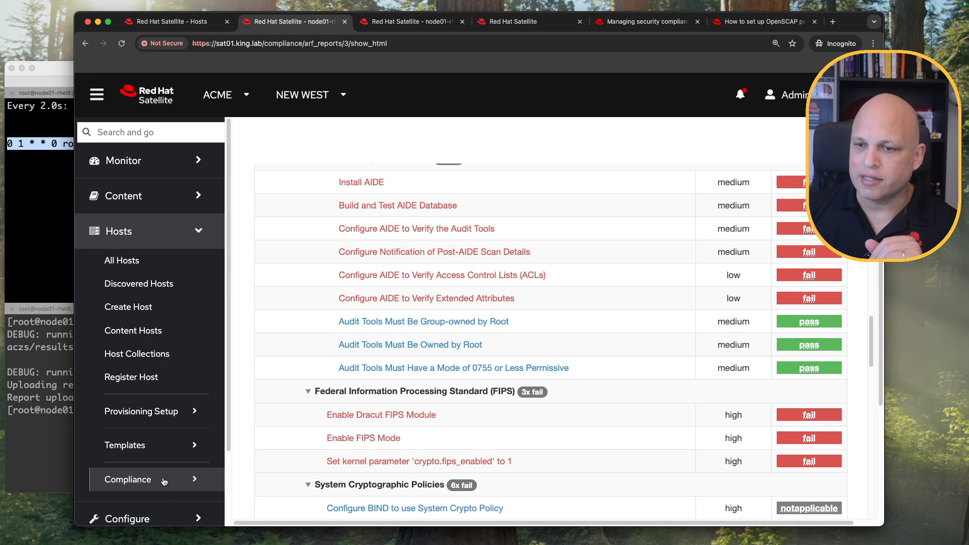
click(154, 480)
scroll(172, 454, down, 4)
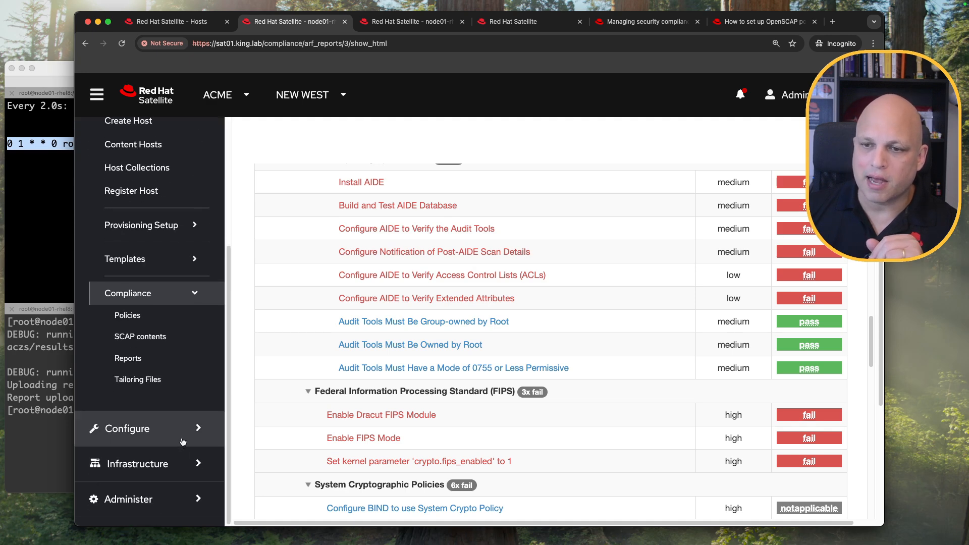
click(141, 315)
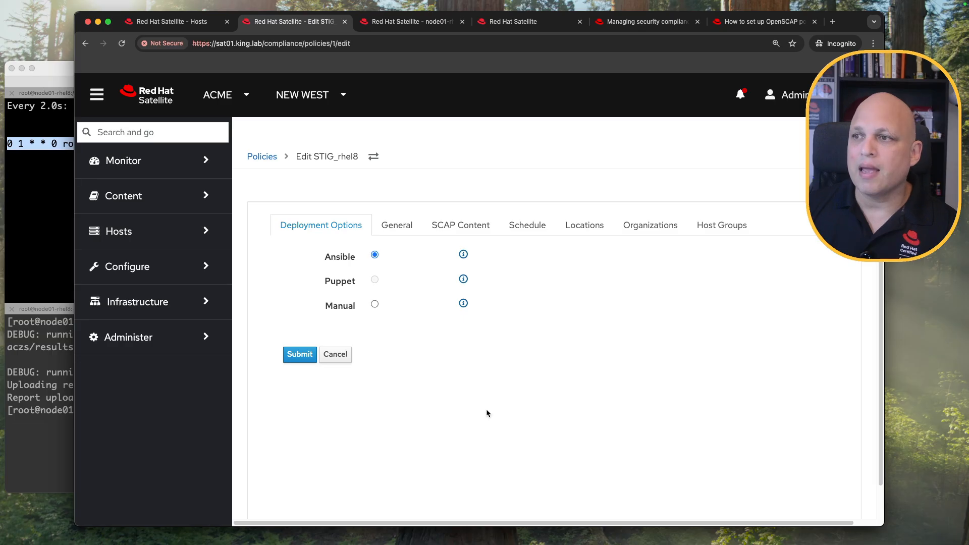
click(530, 230)
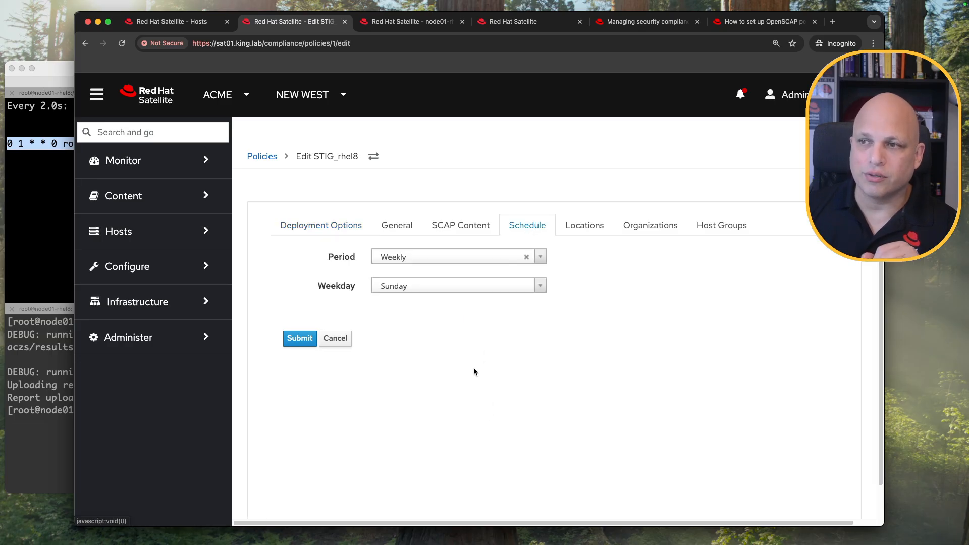
click(543, 257)
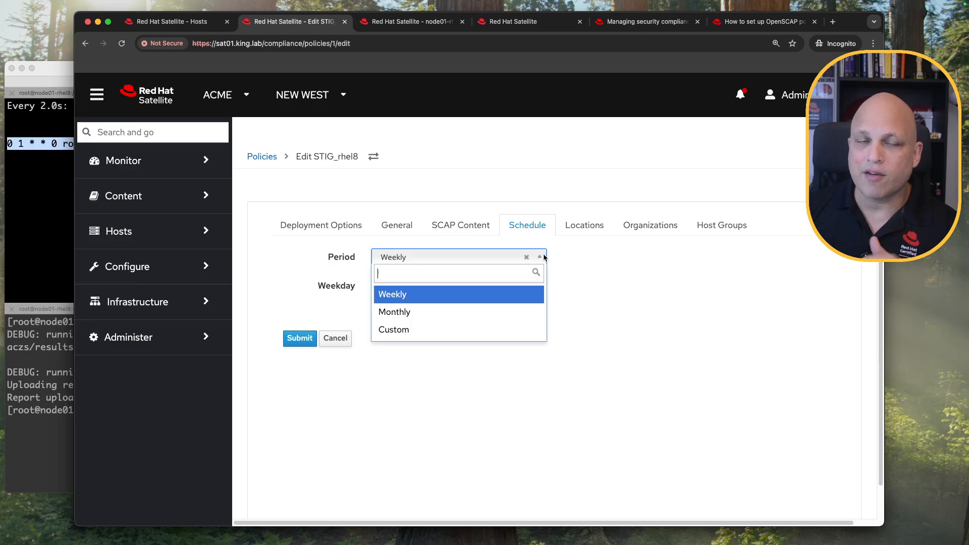
click(459, 329)
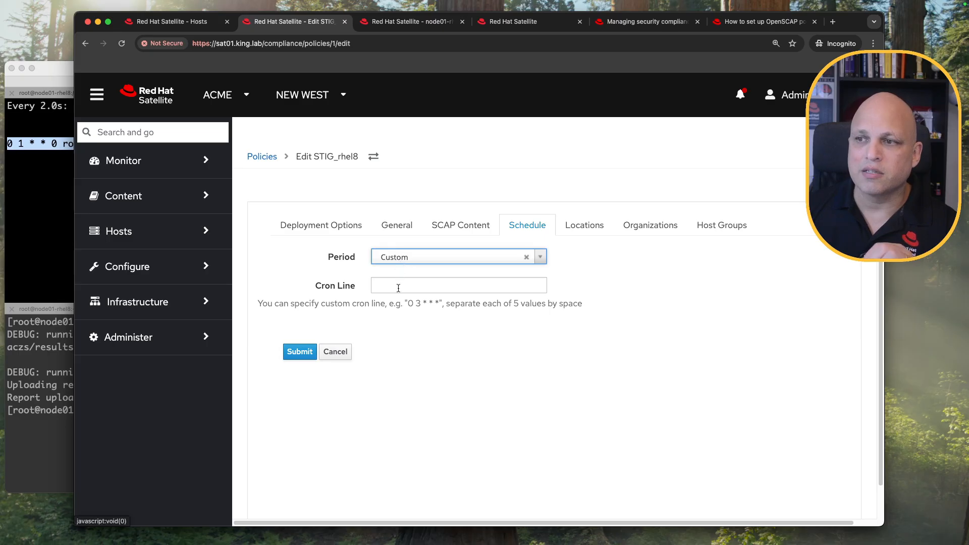
click(420, 285)
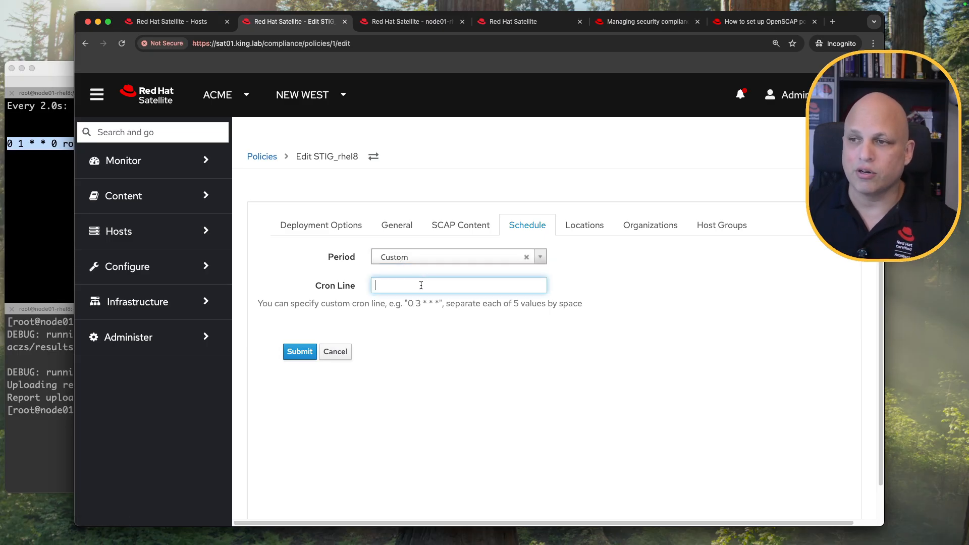
text(*)
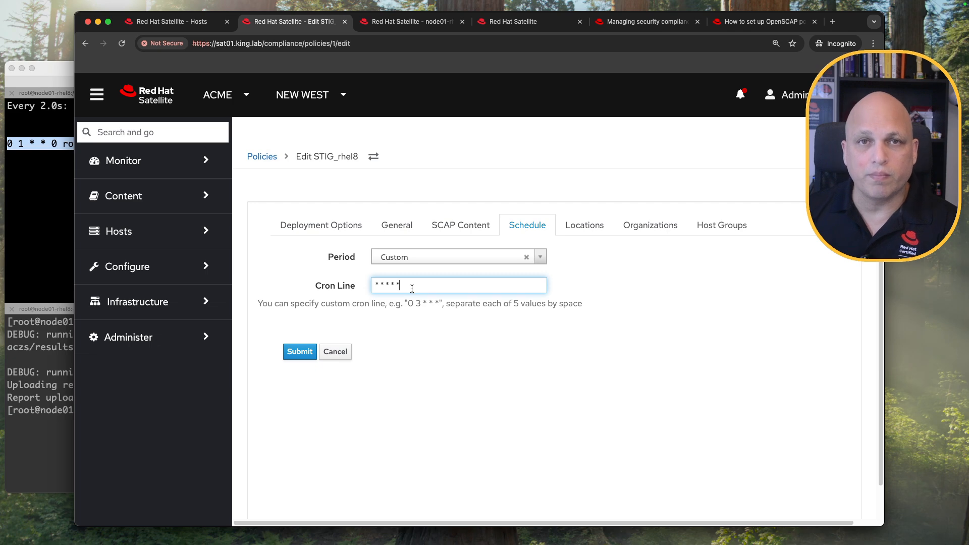
click(308, 354)
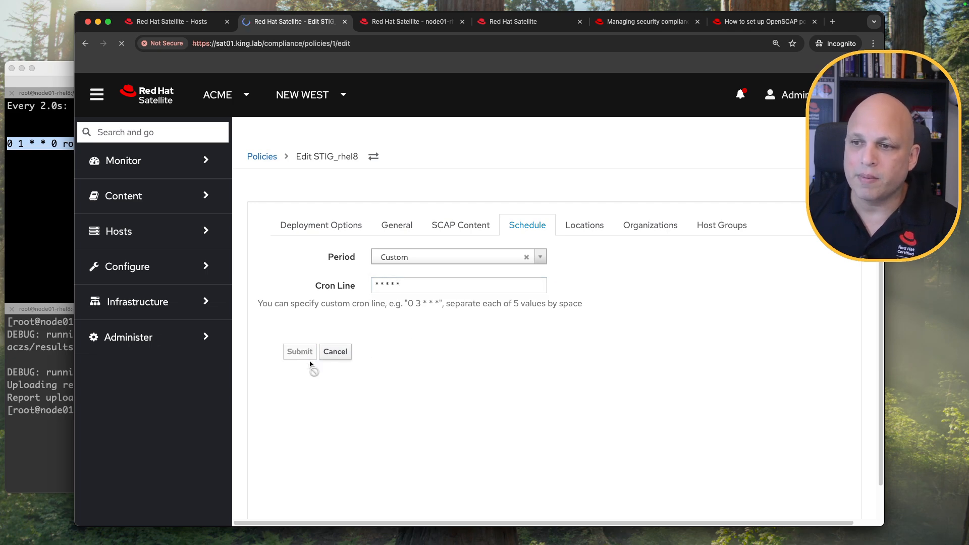
Compare with the old 0 1 * * 0 cron timing in the terminal, then show All Hosts.
click(45, 173)
drag(60, 145, 4, 147)
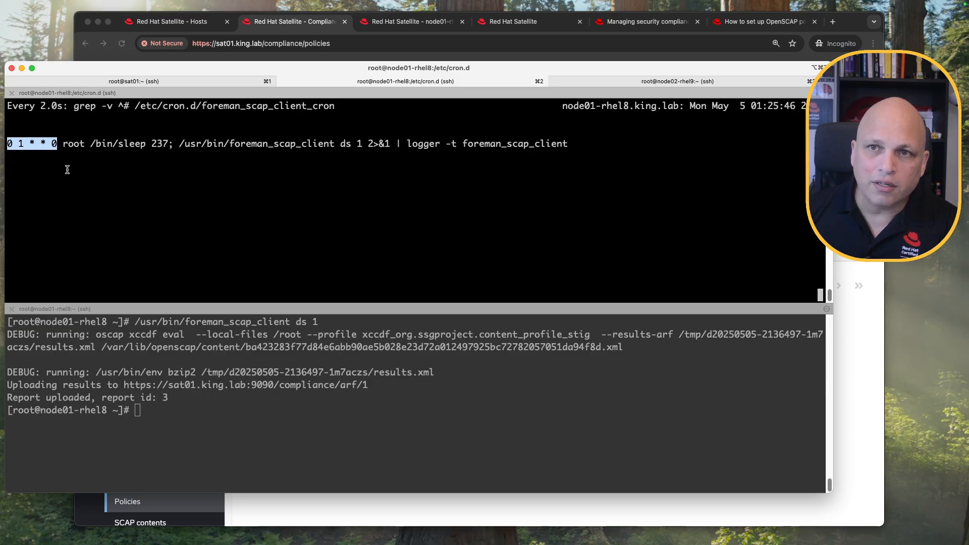
click(857, 202)
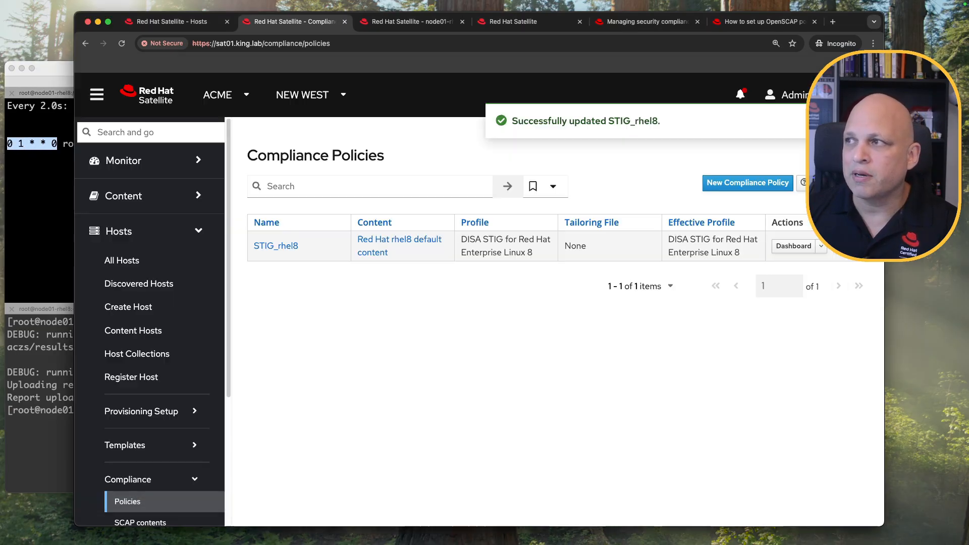
drag(847, 21, 867, 21)
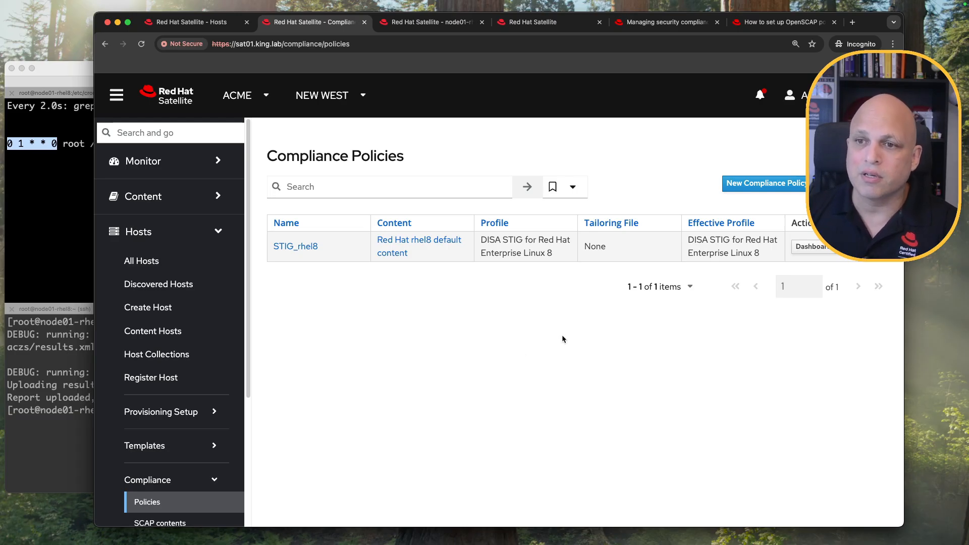
click(177, 263)
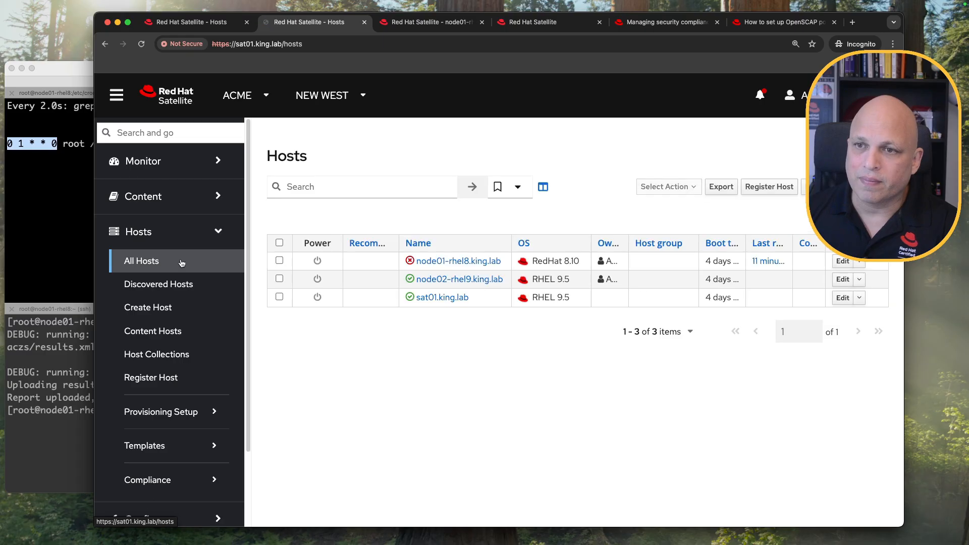
Run all Ansible roles on node02-rhel9.king.lab.
click(279, 279)
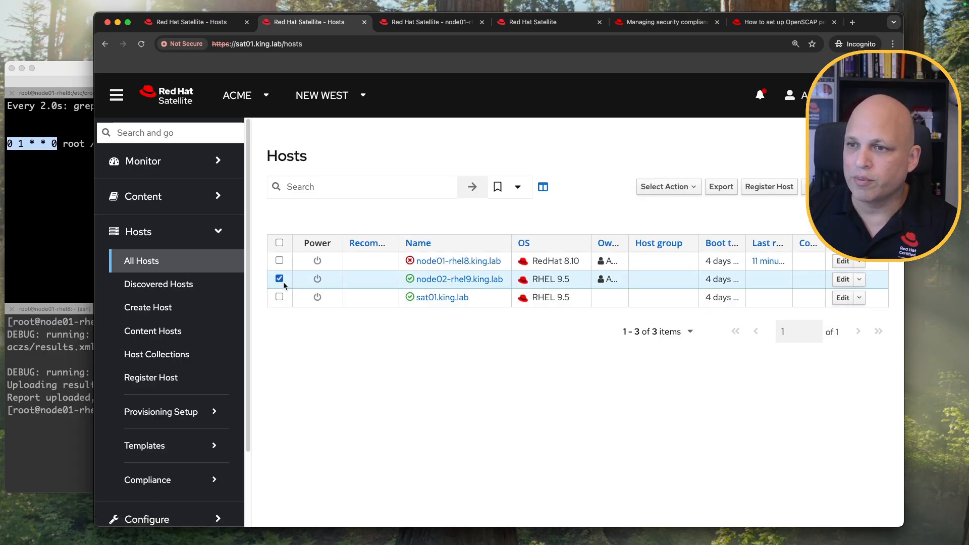
click(691, 188)
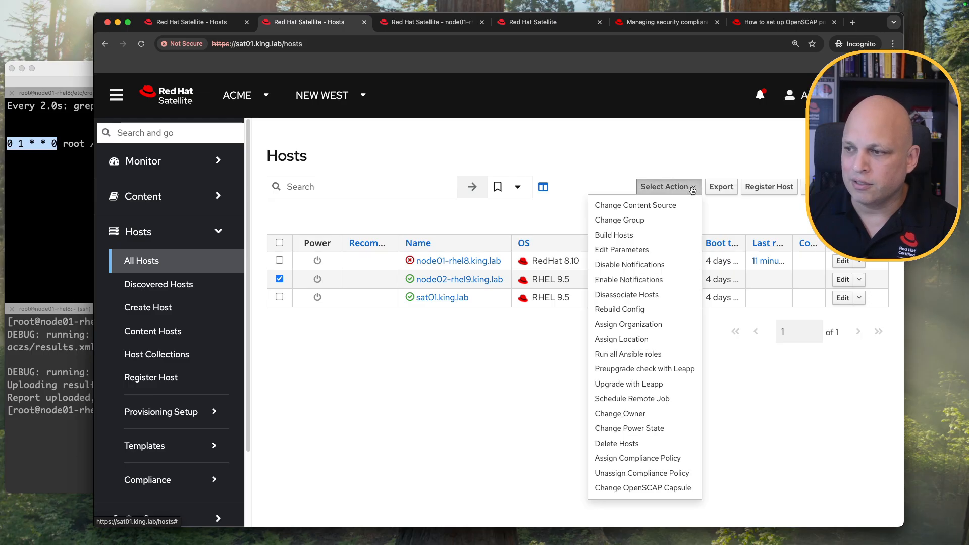
click(668, 356)
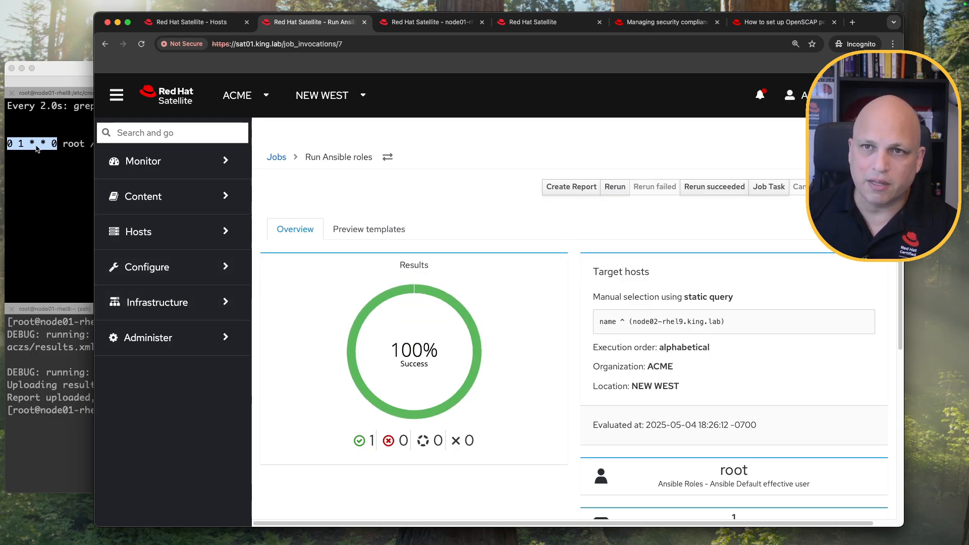
scroll(311, 256, down, 3)
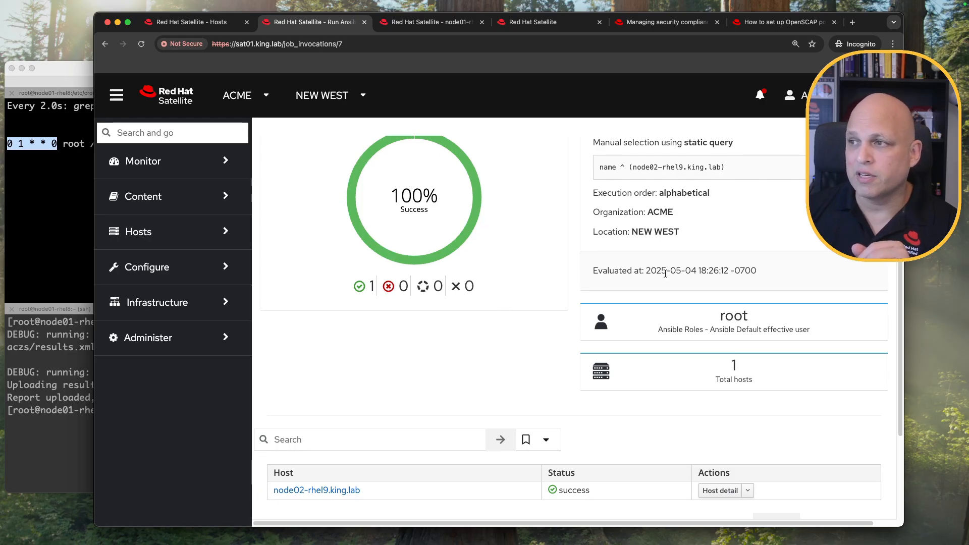
drag(633, 167, 685, 165)
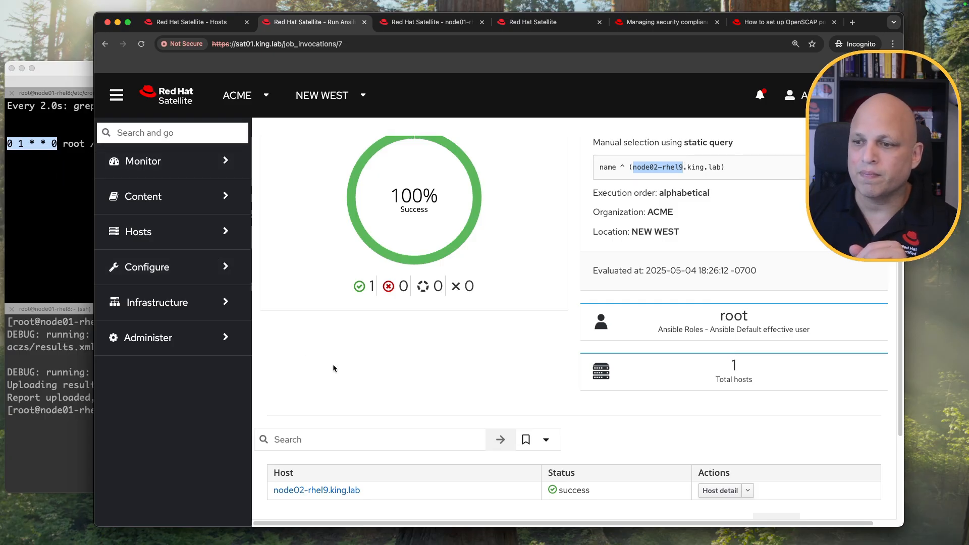
scroll(416, 332, up, 3)
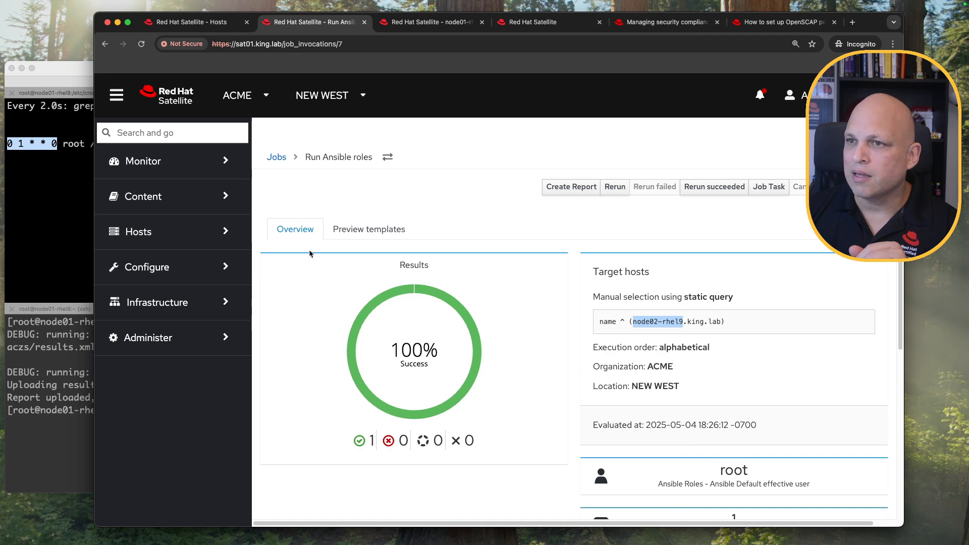
Run all Ansible roles on node01-rhel8.king.lab instead of node02-rhel9.
click(199, 236)
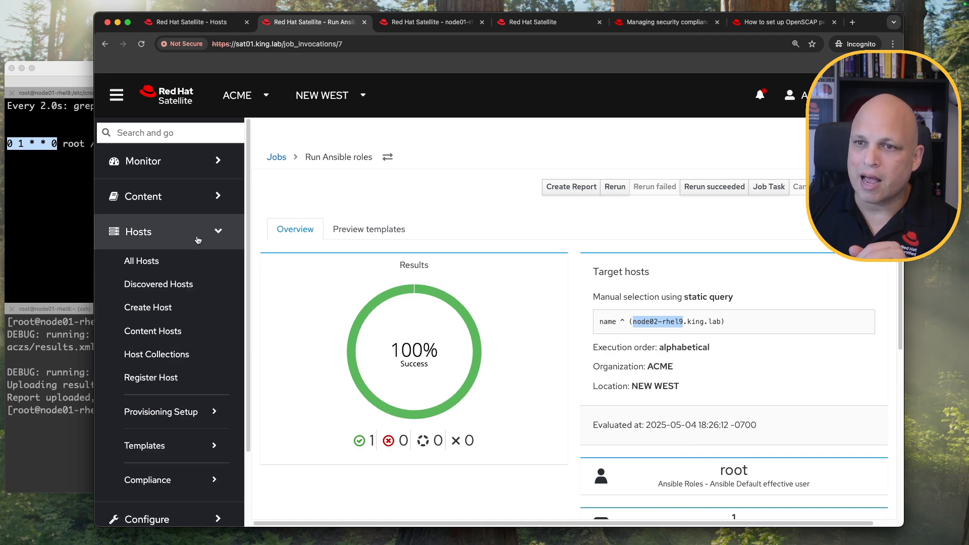
click(183, 265)
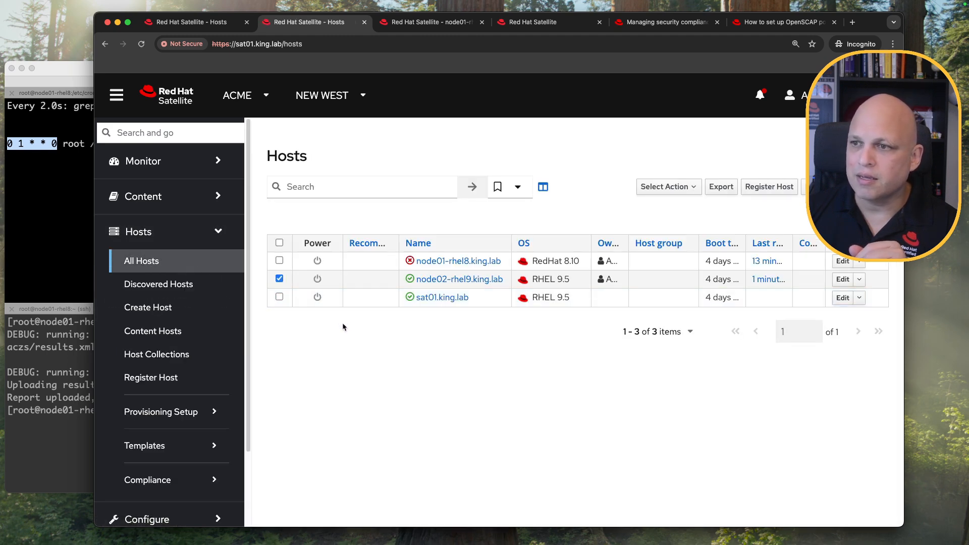
click(279, 278)
click(279, 261)
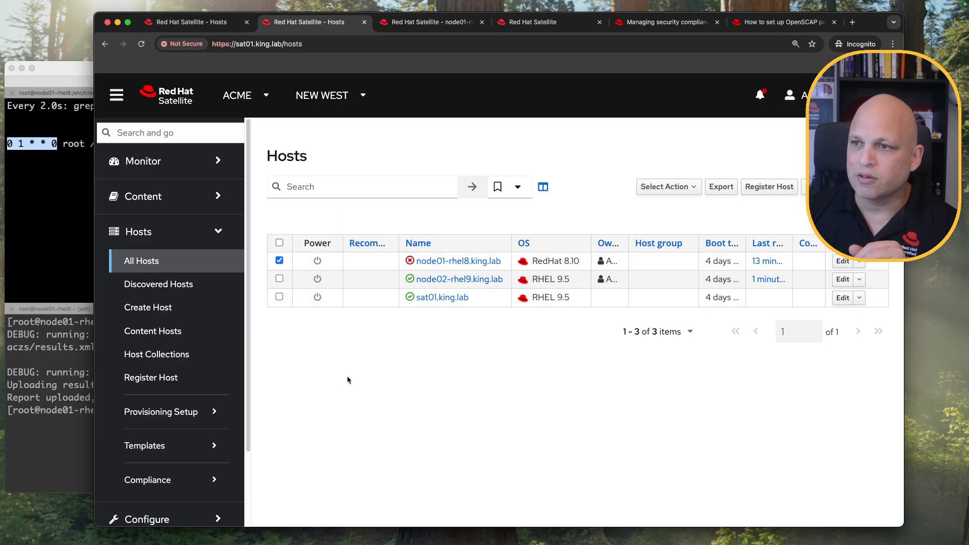
click(690, 187)
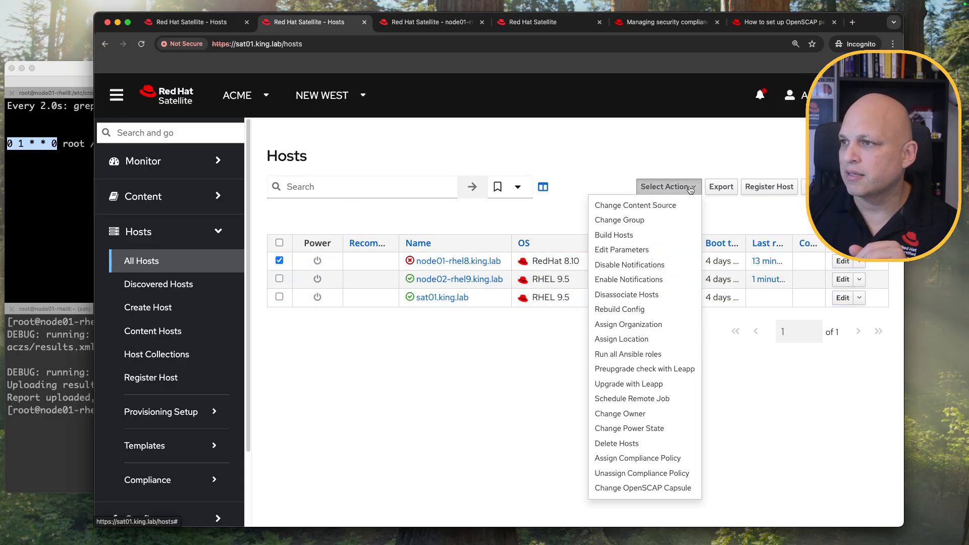
click(677, 355)
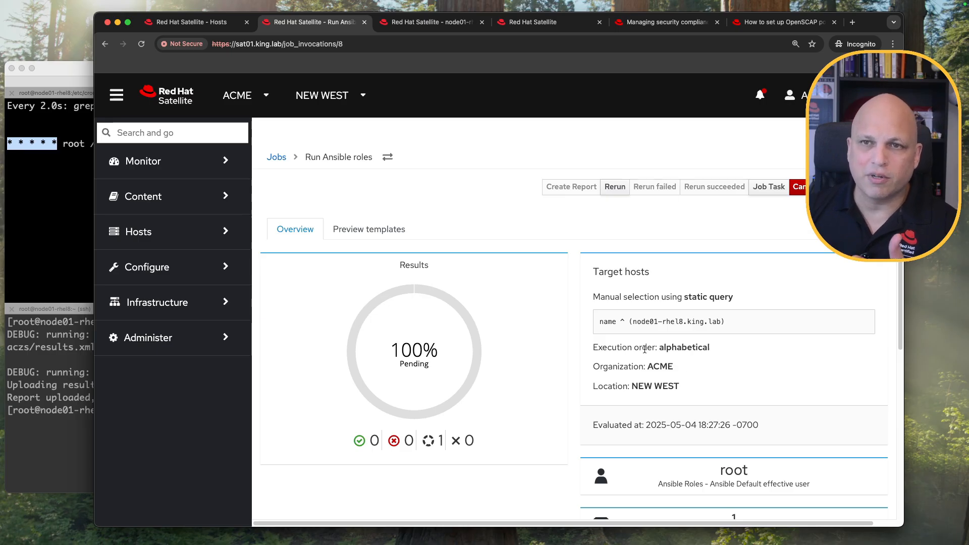
click(39, 180)
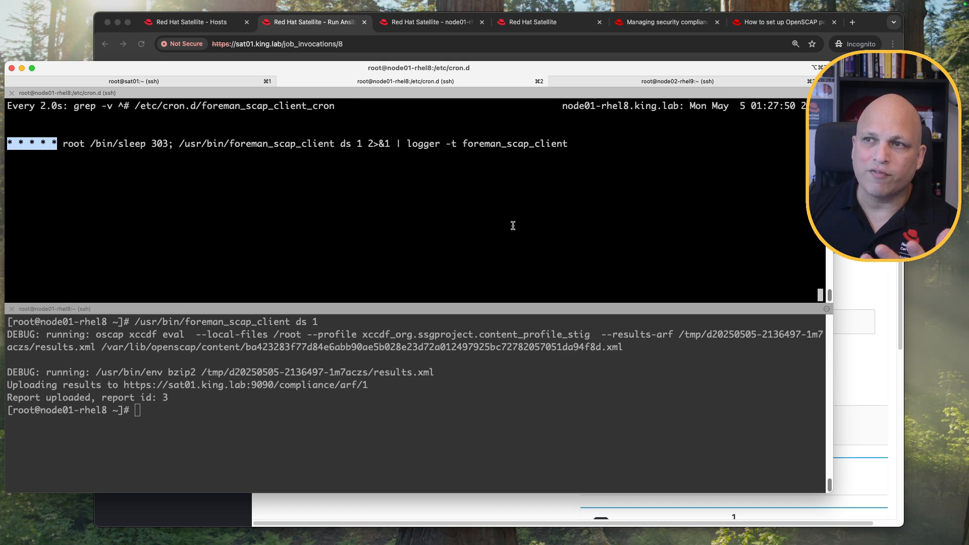
Verify node01's foreman_scap_client_cron shows * * * * *, then return to the successful Satellite job.
drag(796, 106, 756, 106)
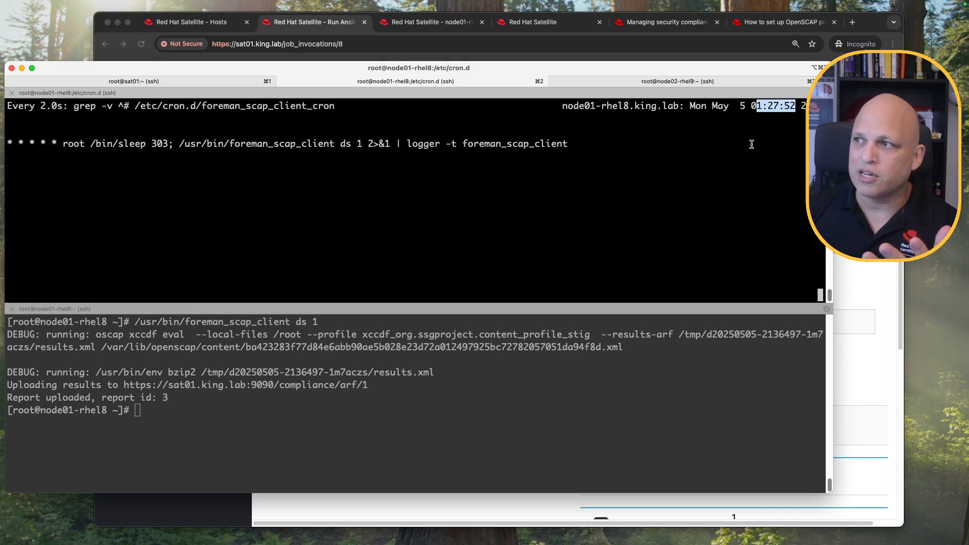
click(648, 231)
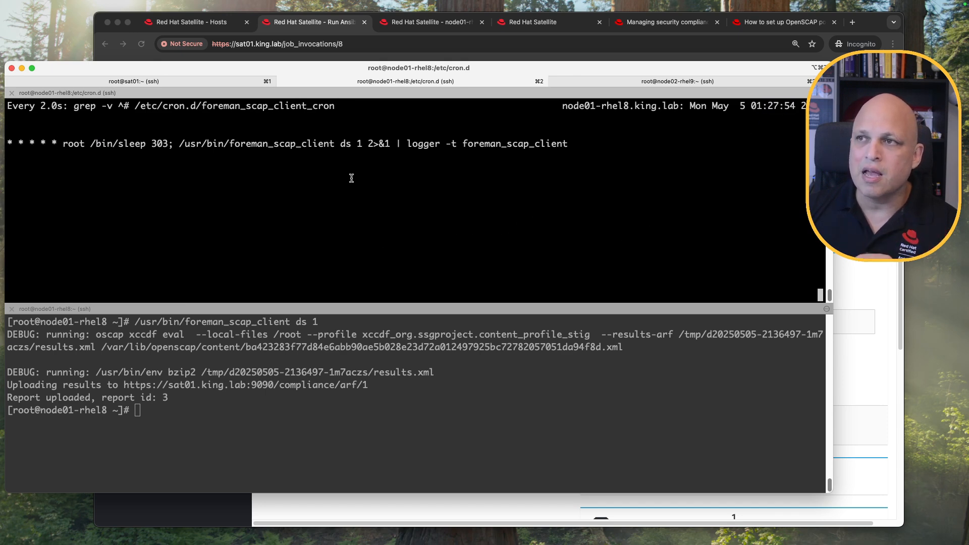
click(861, 202)
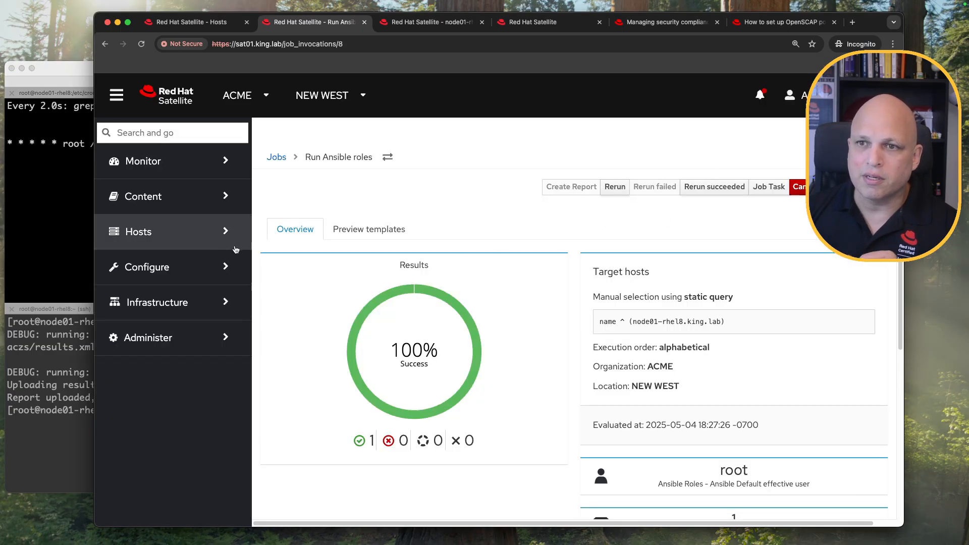
Review the STIG_rhel8 compliance report and the list of SCAP contents.
click(207, 235)
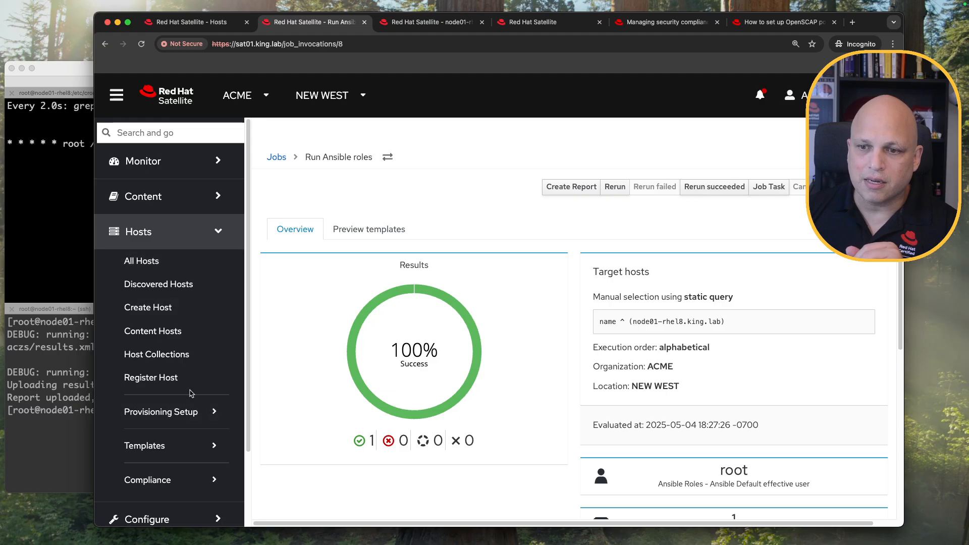
click(166, 480)
scroll(179, 394, down, 4)
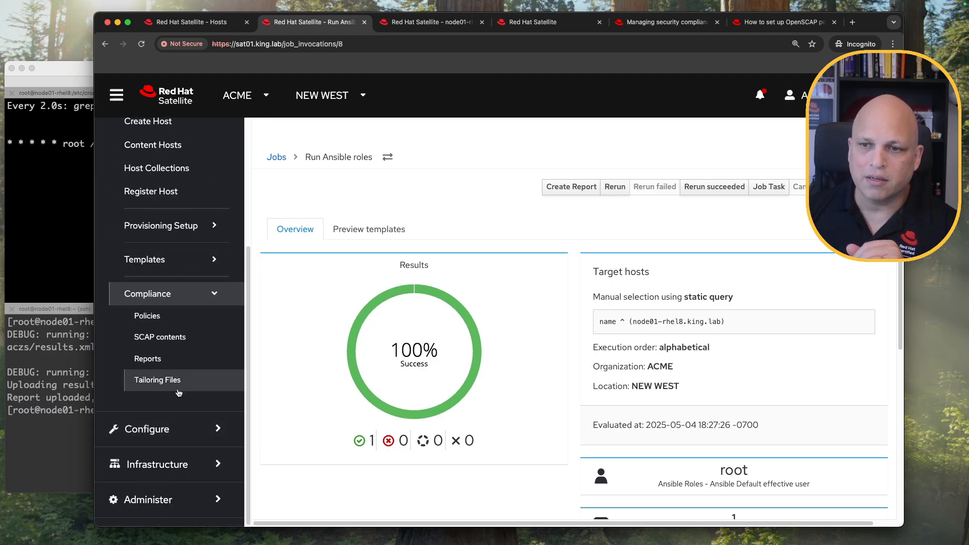
click(163, 360)
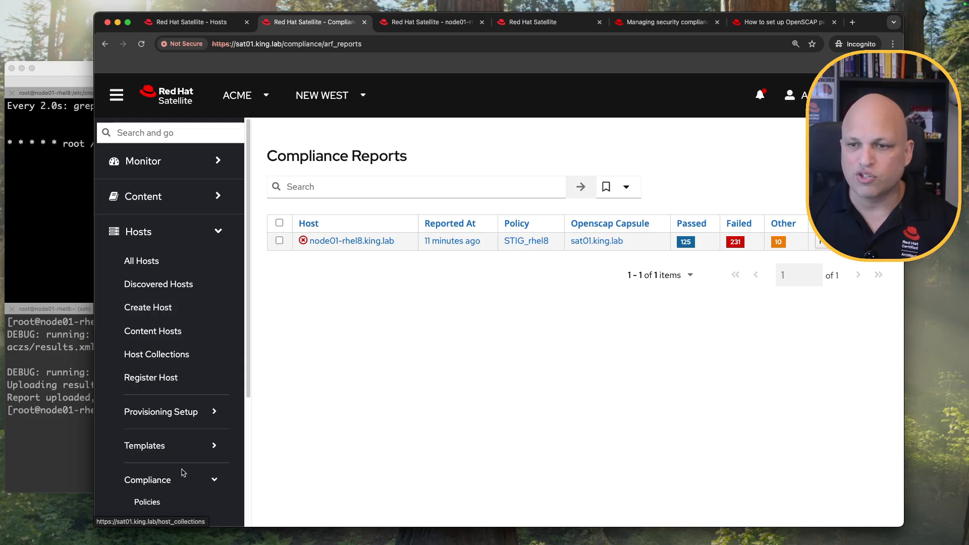
scroll(177, 505, down, 5)
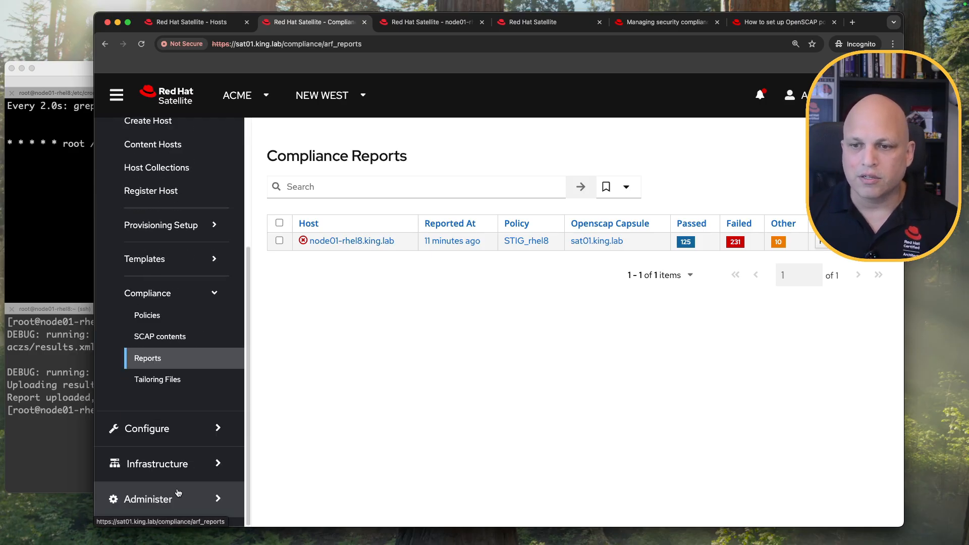
click(177, 341)
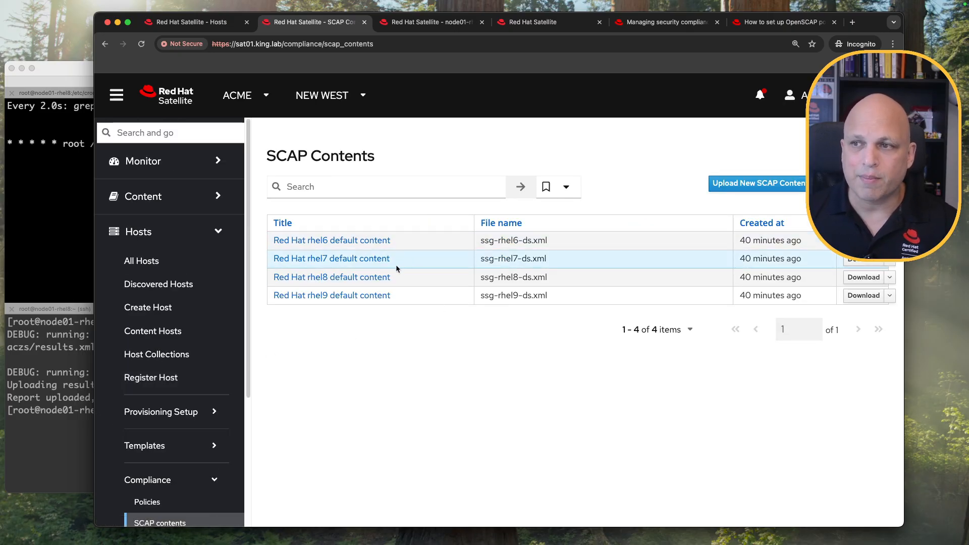
Copy the STIG_rhel8 name from the Policies list and start a New Compliance Policy.
scroll(172, 378, down, 5)
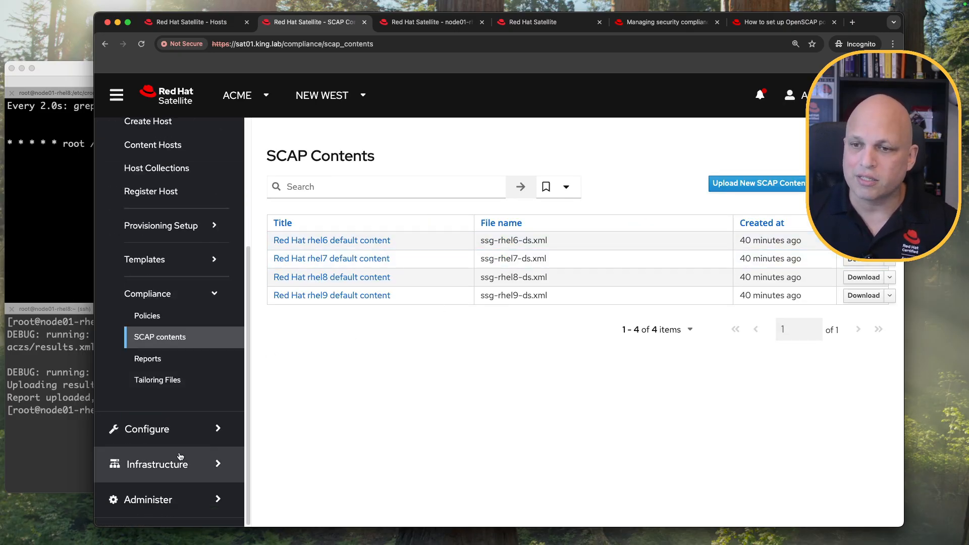
click(177, 316)
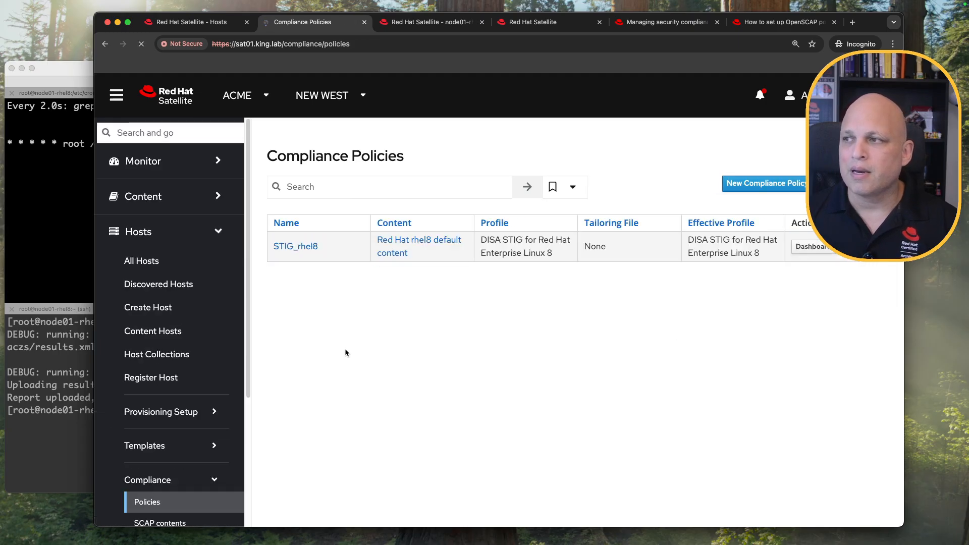
drag(319, 246, 270, 246)
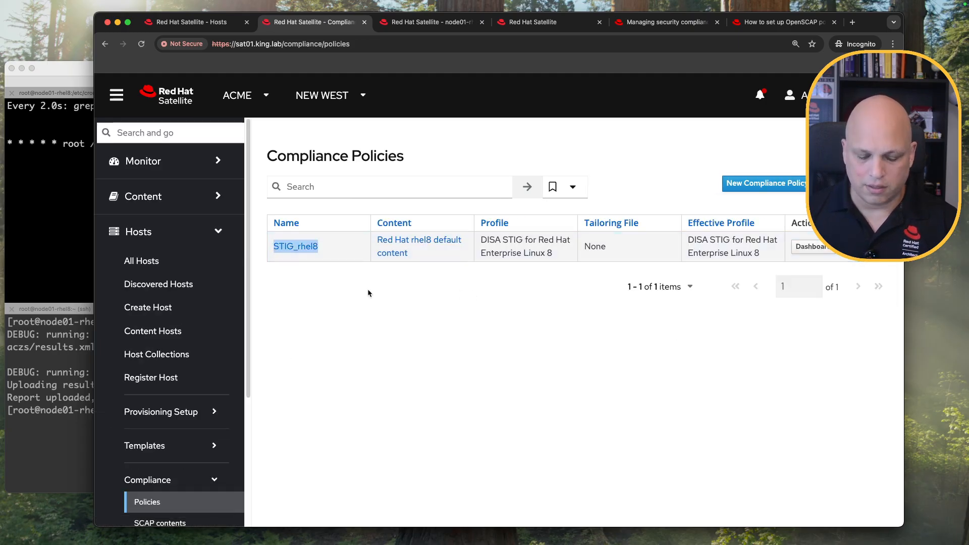
click(767, 187)
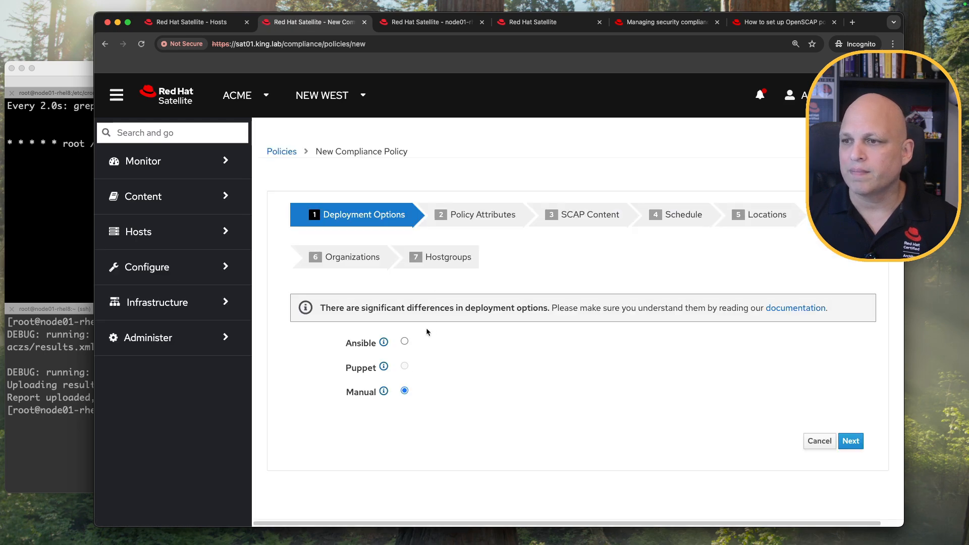
Choose Ansible deployment and name the new policy STIG_rhel9.
click(405, 342)
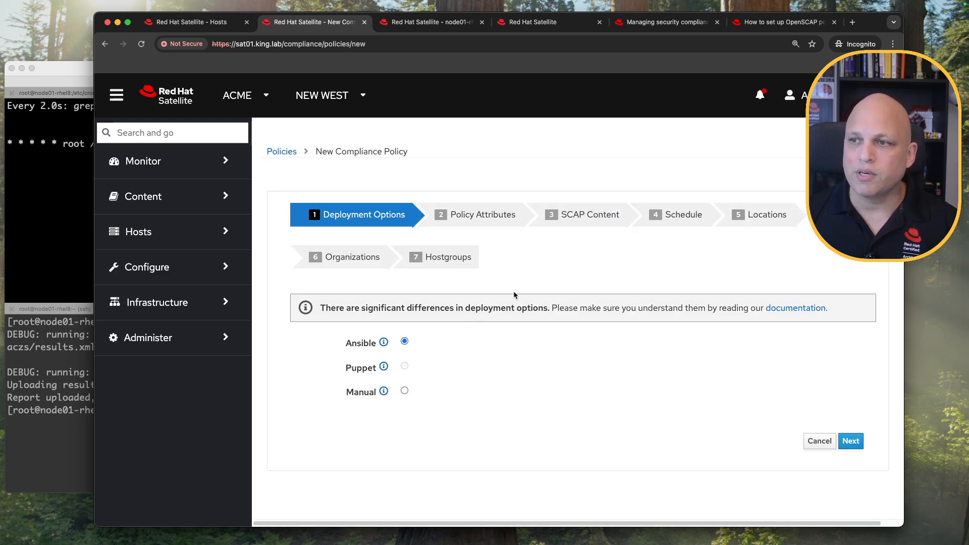
click(851, 441)
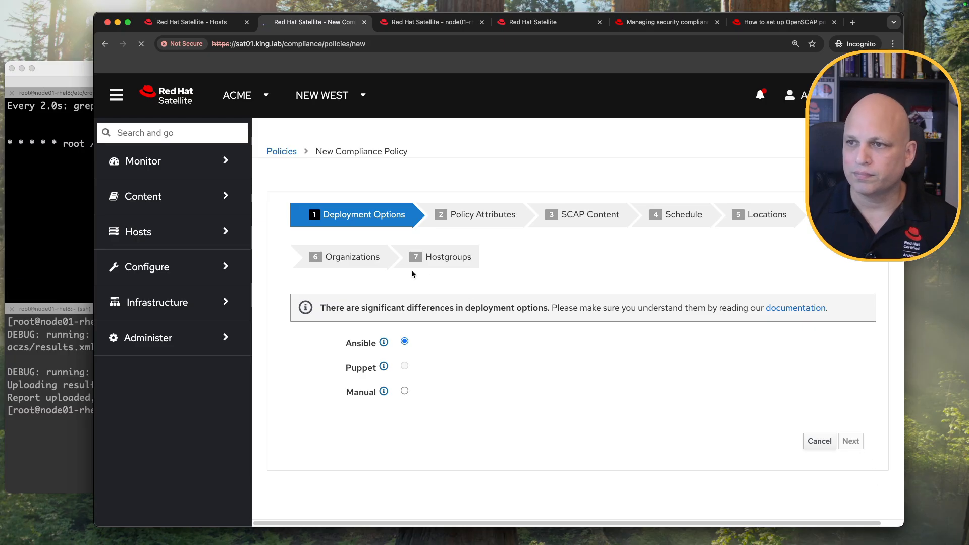
key(BackSpace)
text(9)
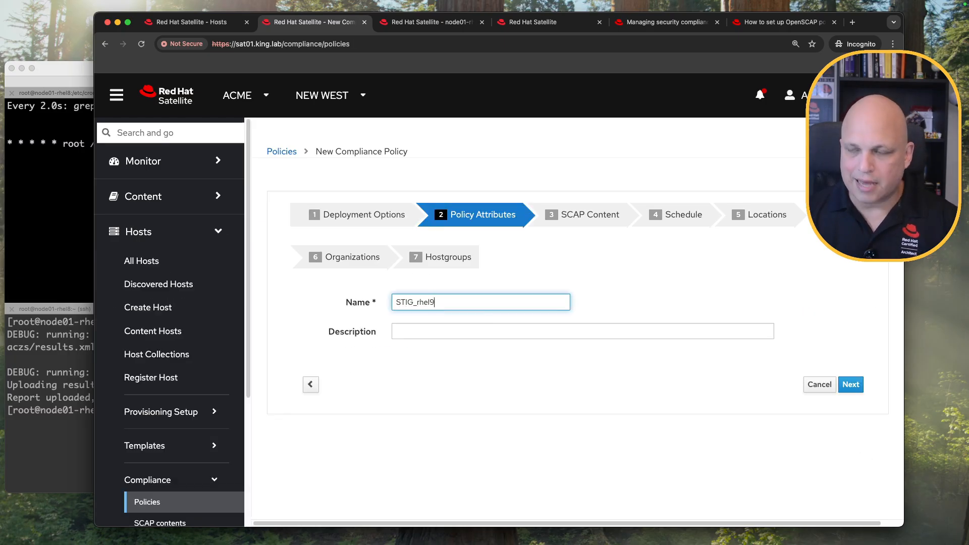
click(431, 331)
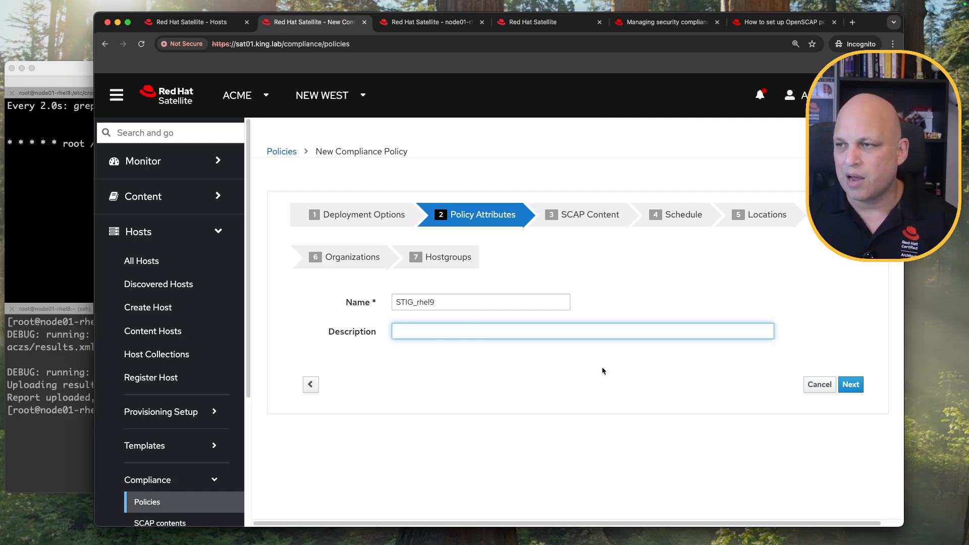
click(851, 388)
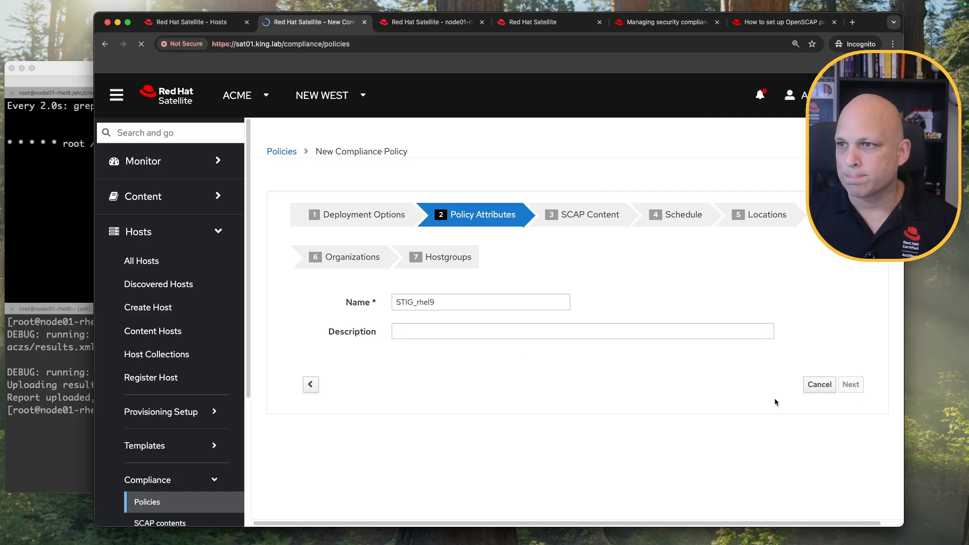
Select Red Hat rhel9 default content and the DISA STIG for Red Hat Enterprise Linux 9 profile.
click(564, 304)
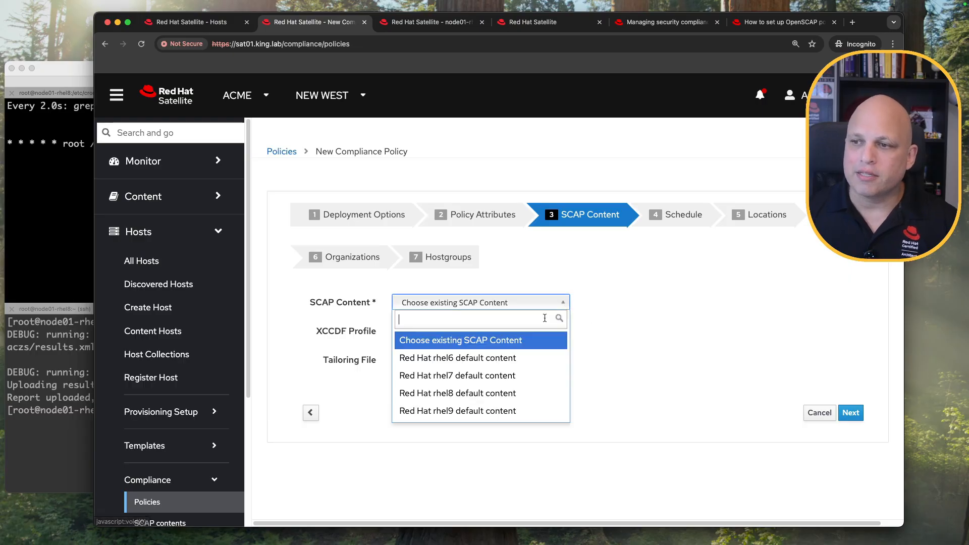
click(487, 412)
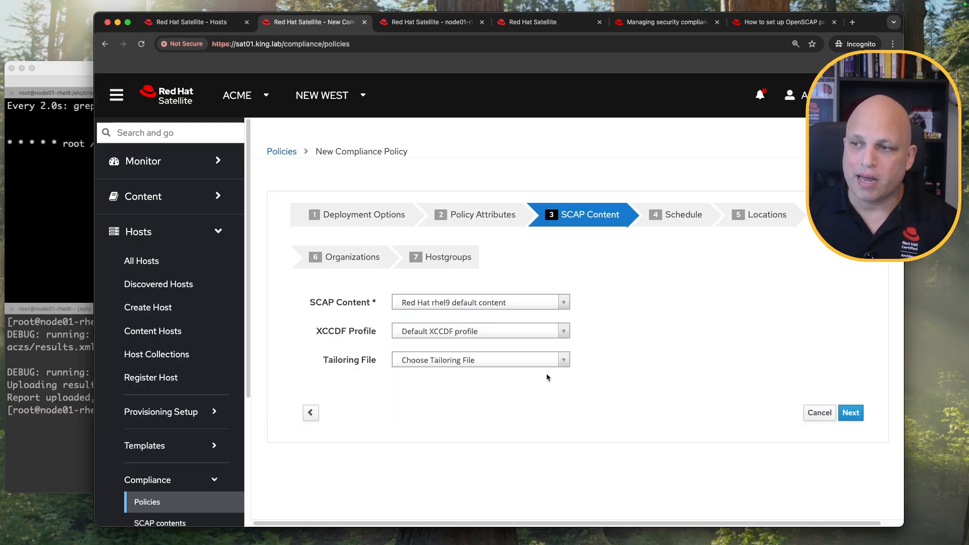
click(566, 333)
text(stig)
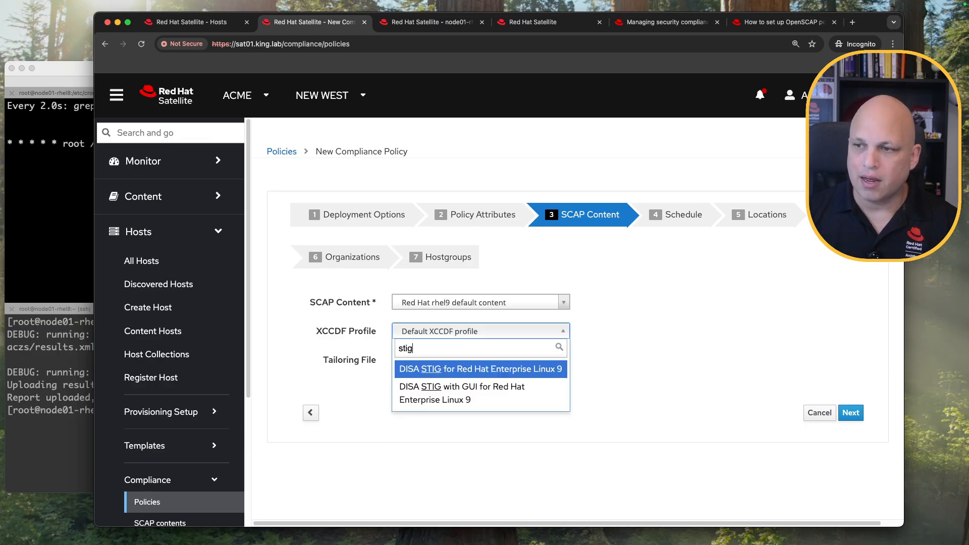
click(487, 371)
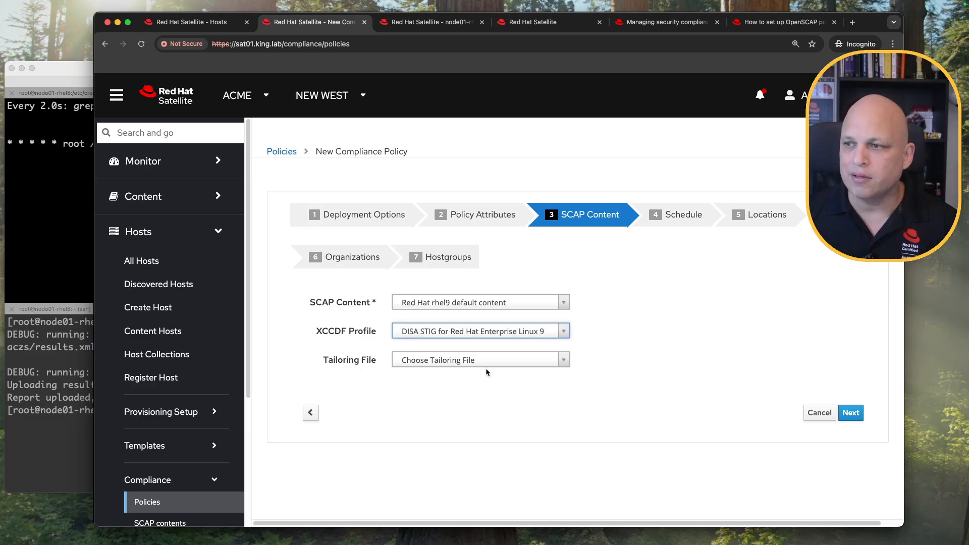
click(850, 412)
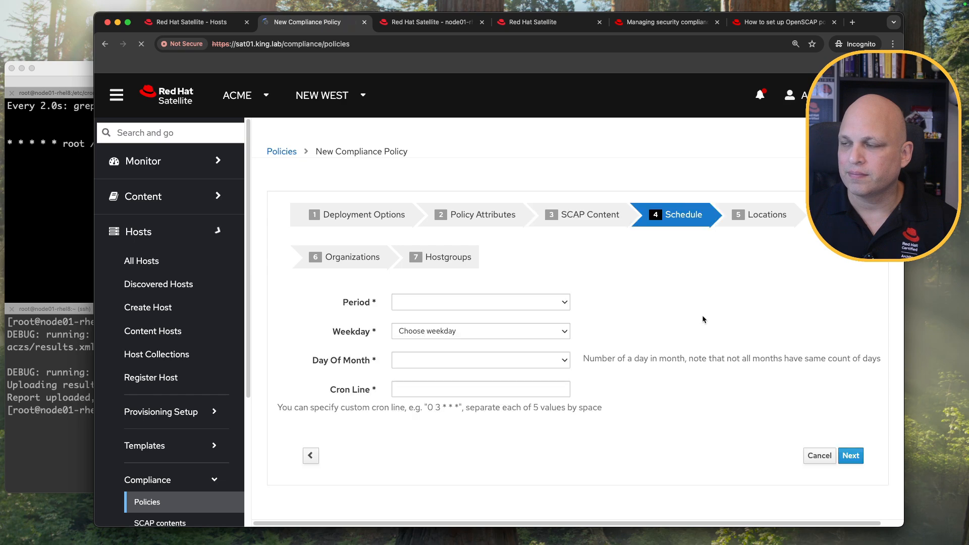
Check the terminal's * * * * * cron entry and set a weekly Sunday schedule.
click(563, 304)
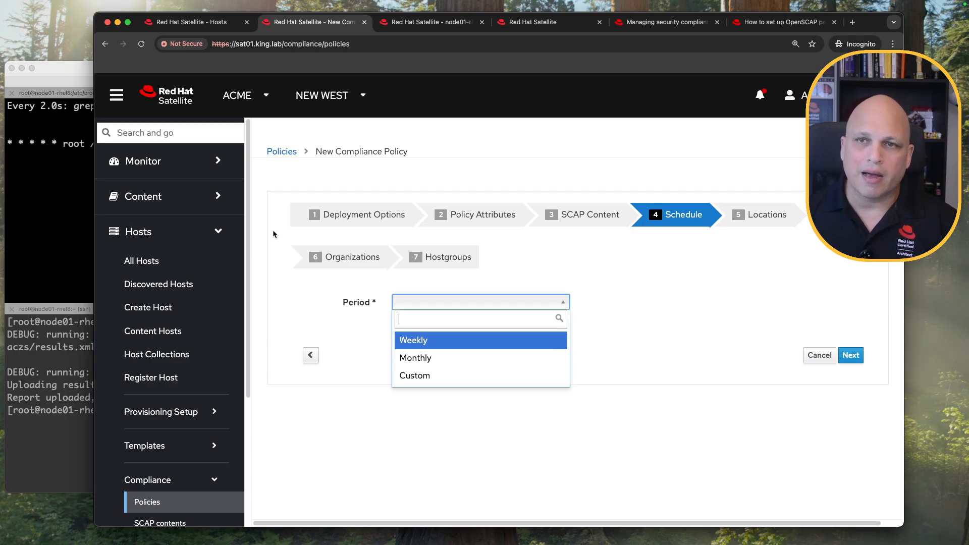
click(50, 152)
drag(58, 144, 4, 144)
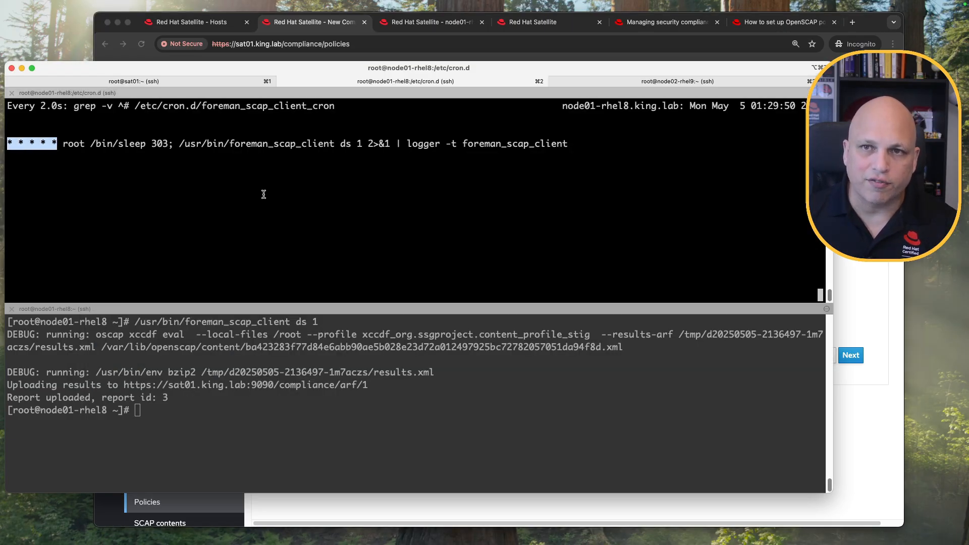
key(super+Tab)
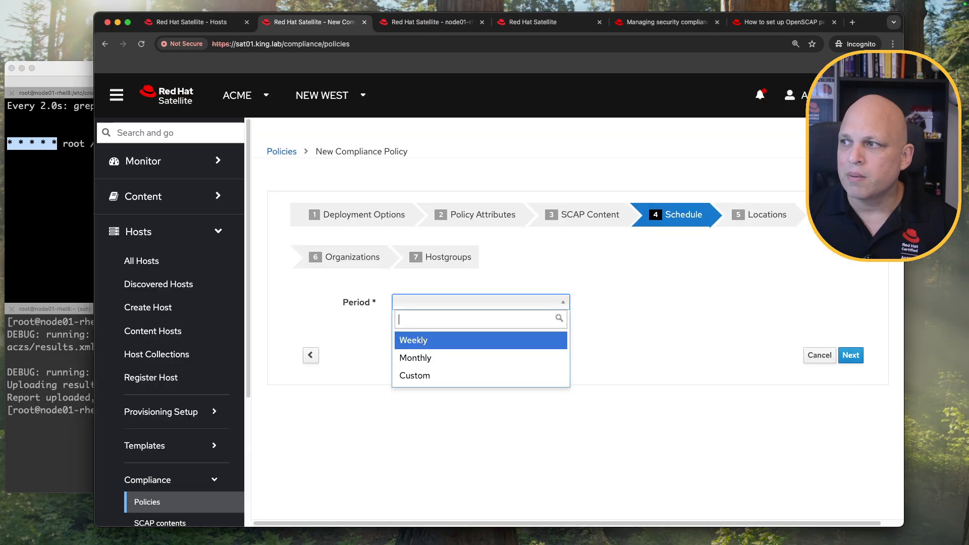
click(481, 347)
click(535, 336)
click(456, 384)
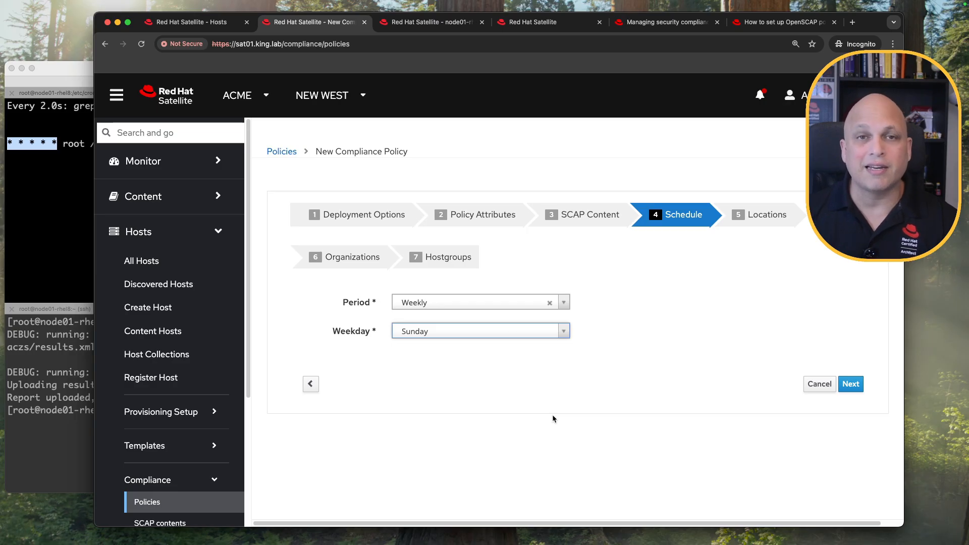
Switch to a Custom * * * * * cron line and submit STIG_rhel9 through the remaining steps.
click(520, 302)
click(495, 377)
click(497, 331)
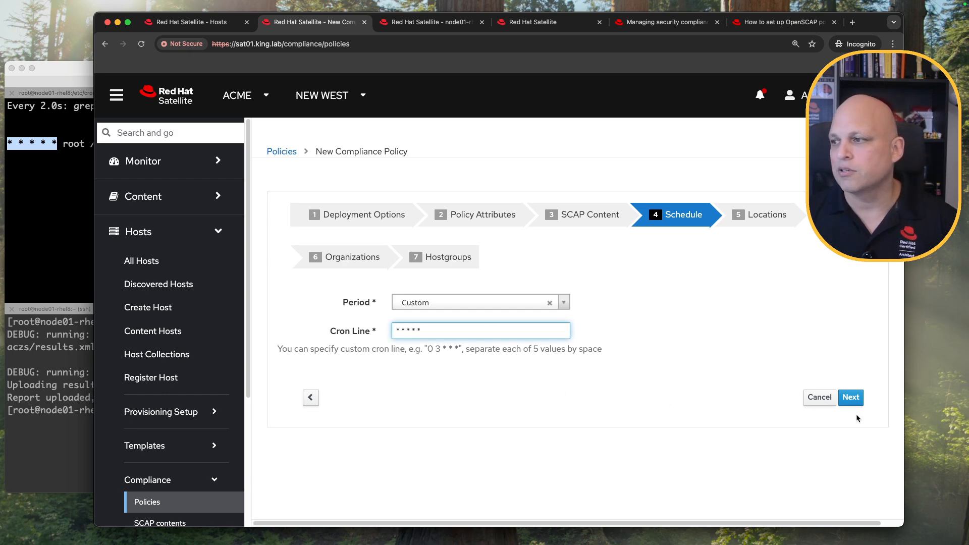
click(852, 398)
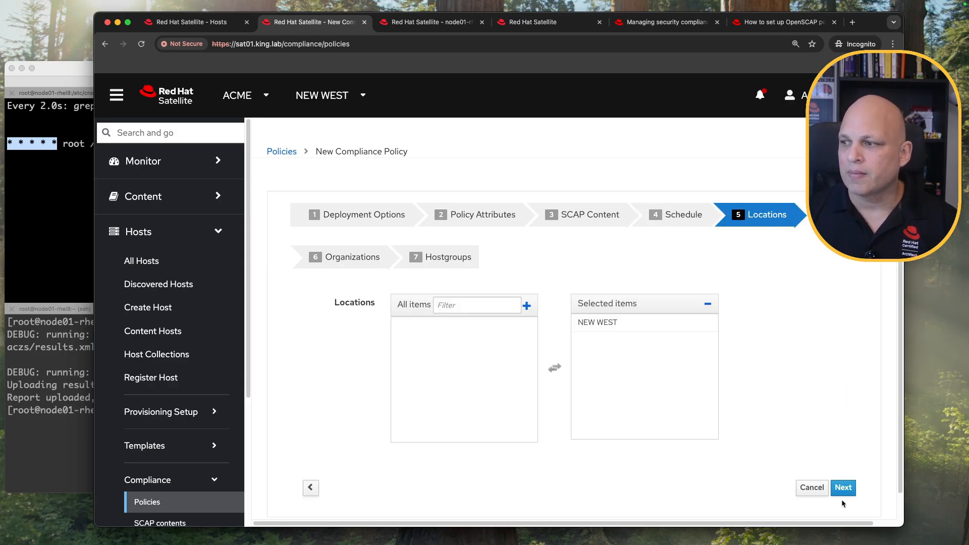
click(851, 488)
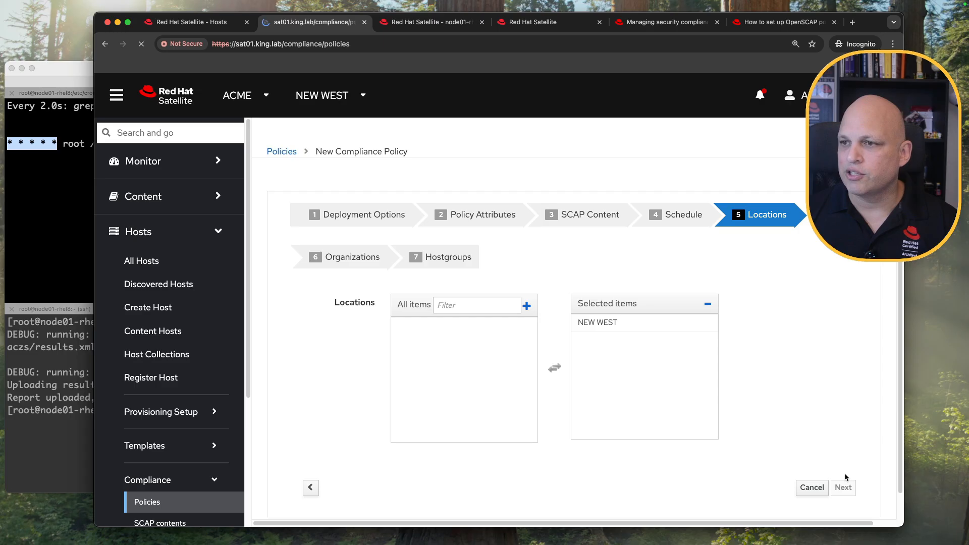
click(844, 489)
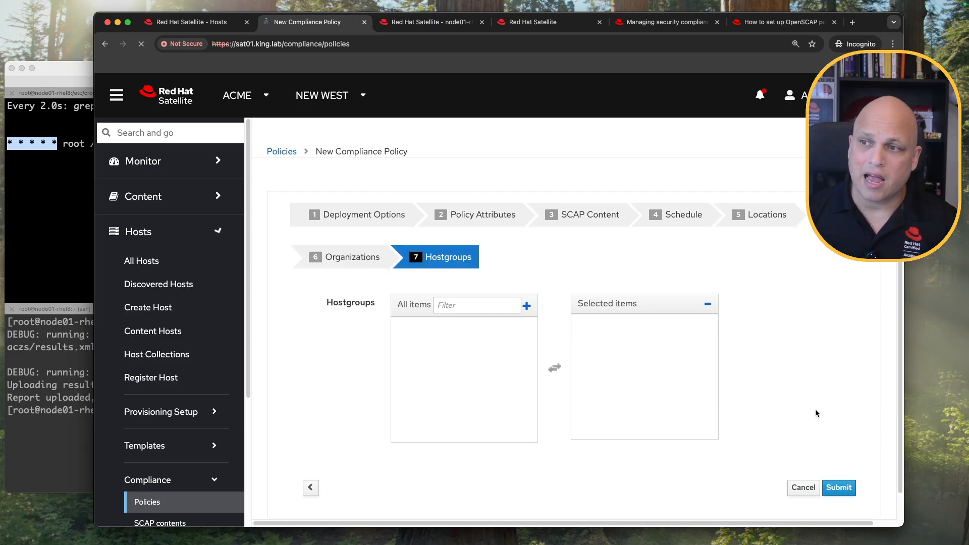
click(844, 489)
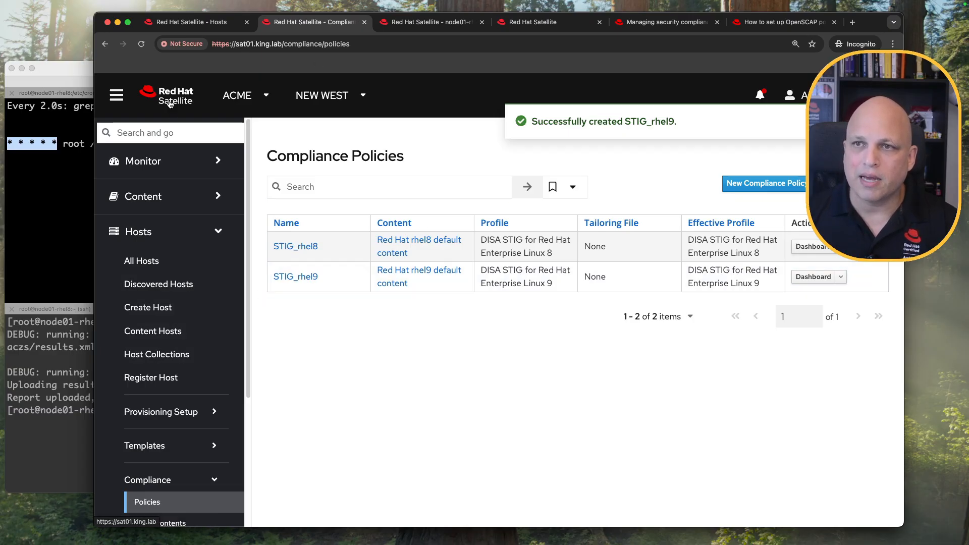
click(196, 22)
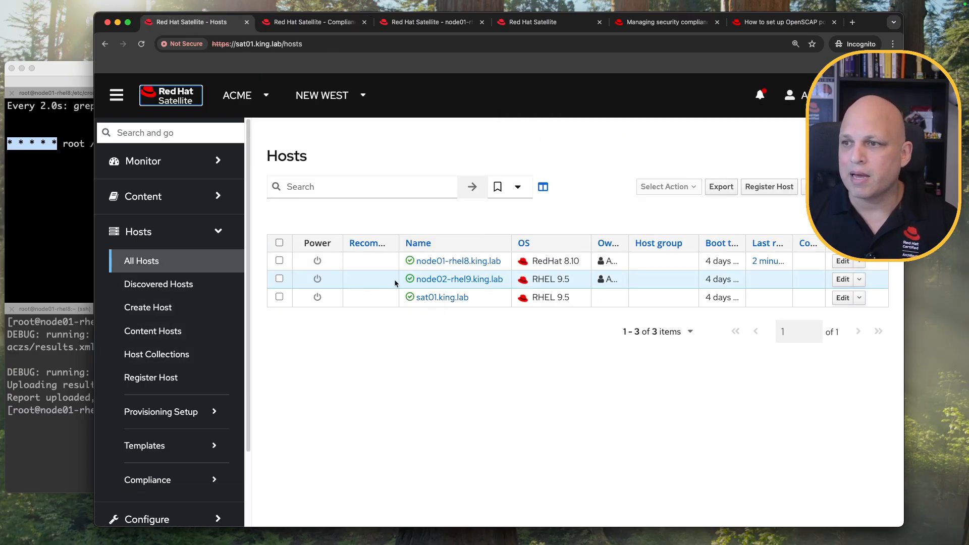
Check node02-rhel9.king.lab and assign it STIG_rhel9 via Select Action > Assign Compliance Policy.
click(279, 278)
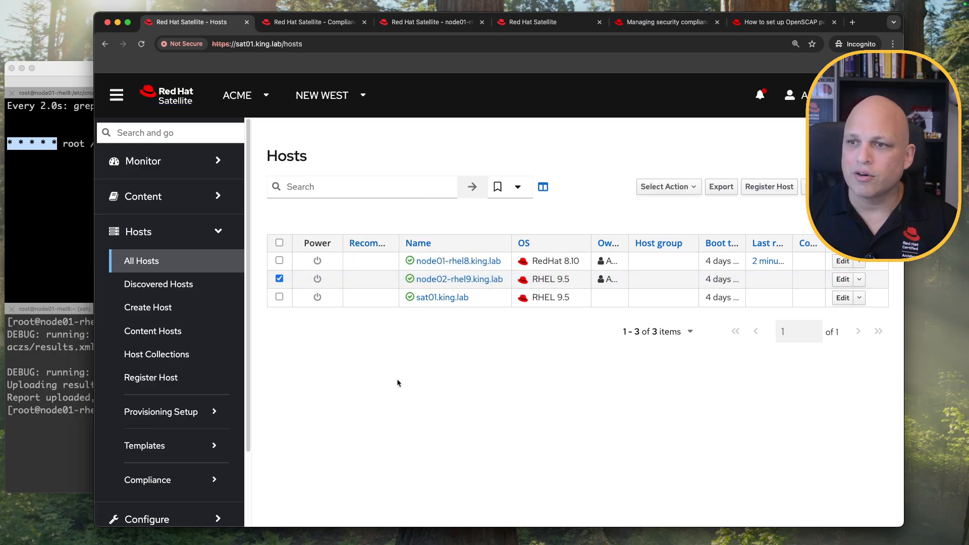
click(691, 188)
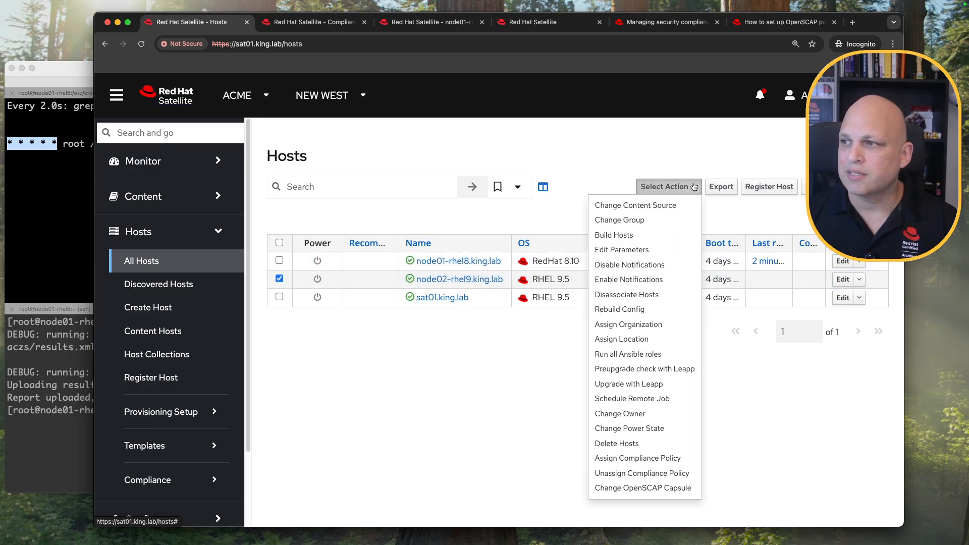
click(668, 459)
click(353, 266)
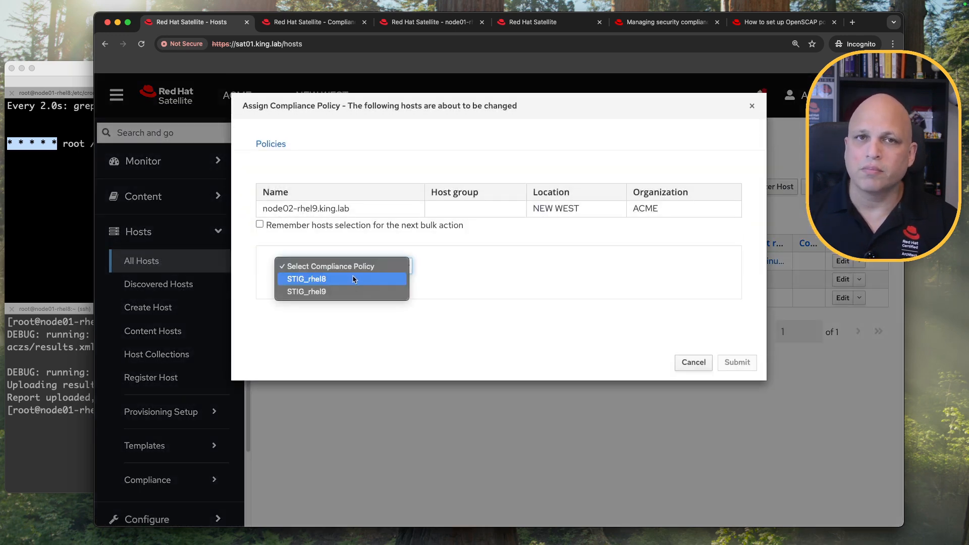
click(353, 291)
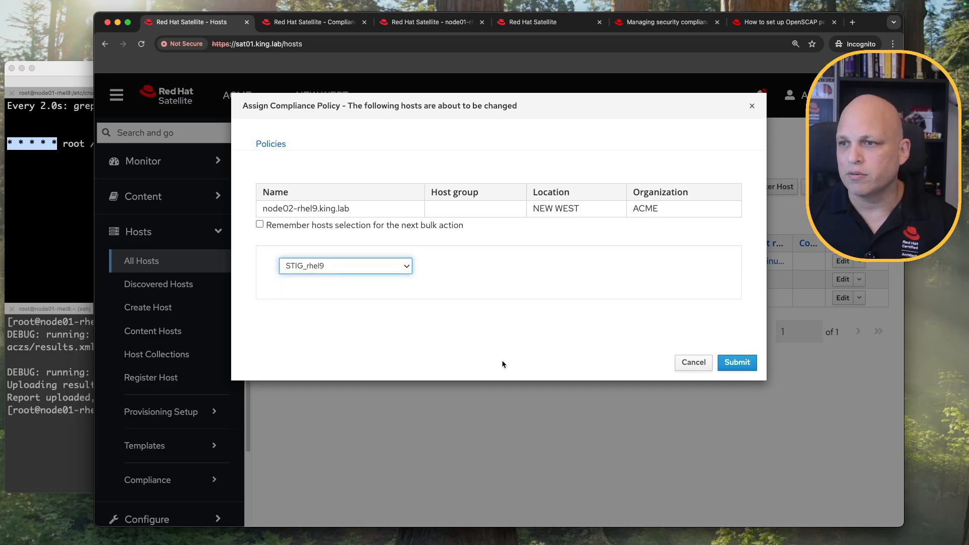
click(746, 363)
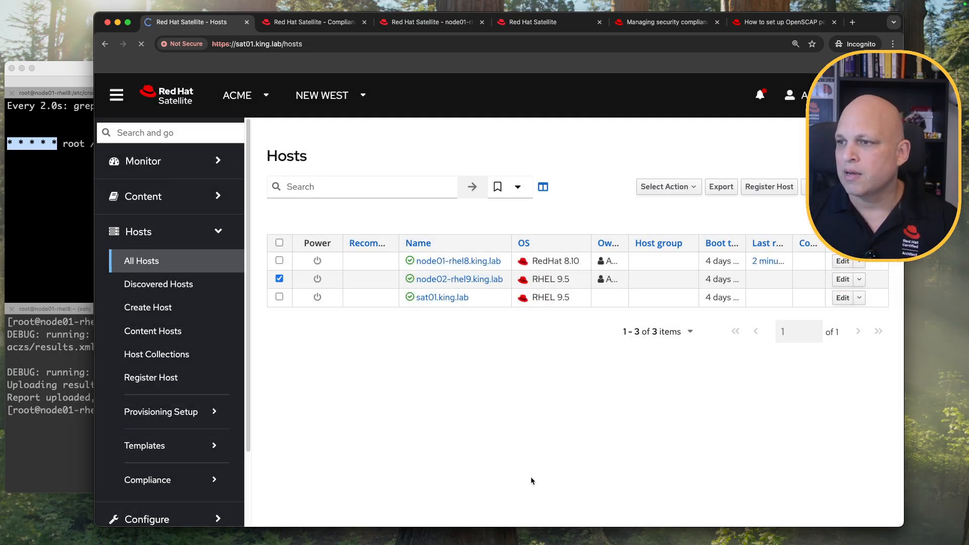
drag(613, 121, 796, 121)
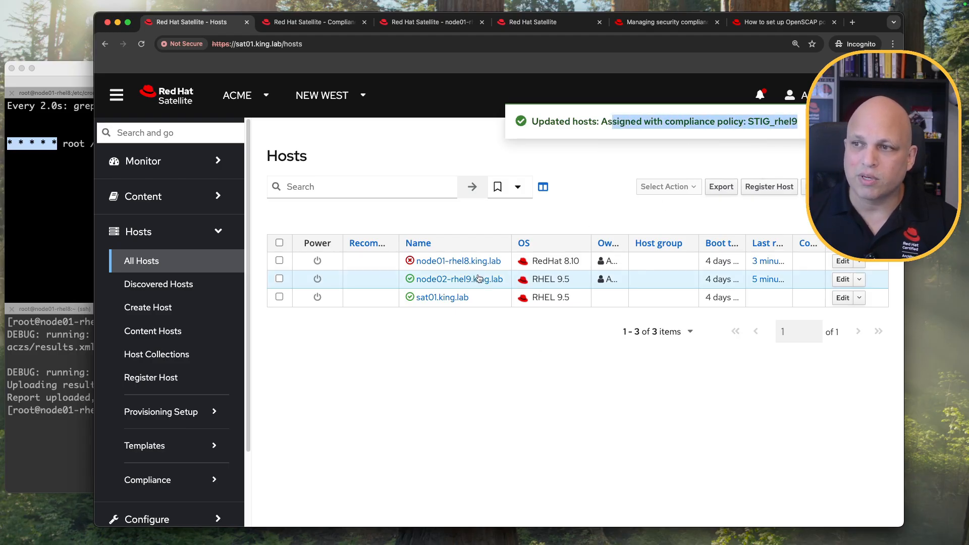
Set node02-rhel9's OpenSCAP Capsule to sat01.king.lab.
click(842, 279)
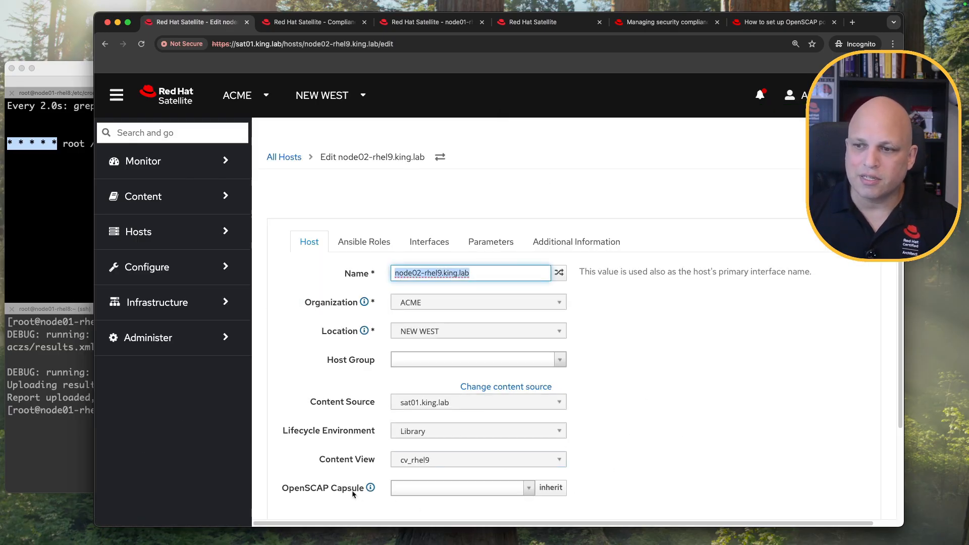
drag(300, 493, 359, 495)
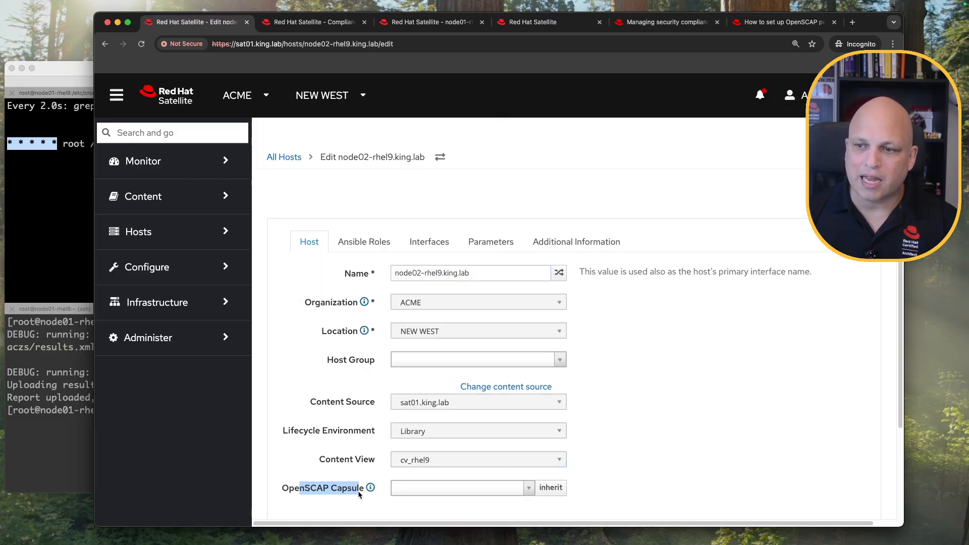
click(520, 492)
click(482, 470)
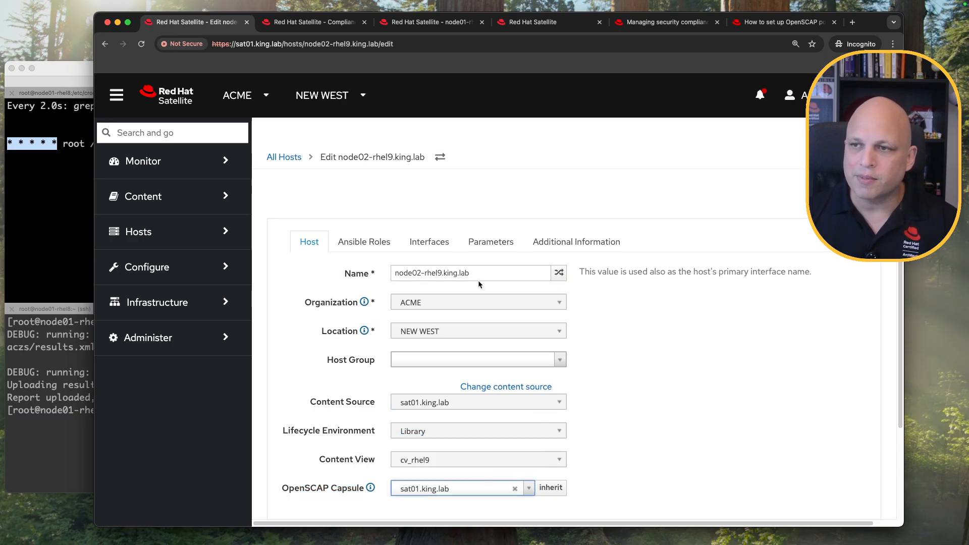
Add the theforeman.foreman_scap_client role, save the host, and view its Ansible variables.
click(365, 244)
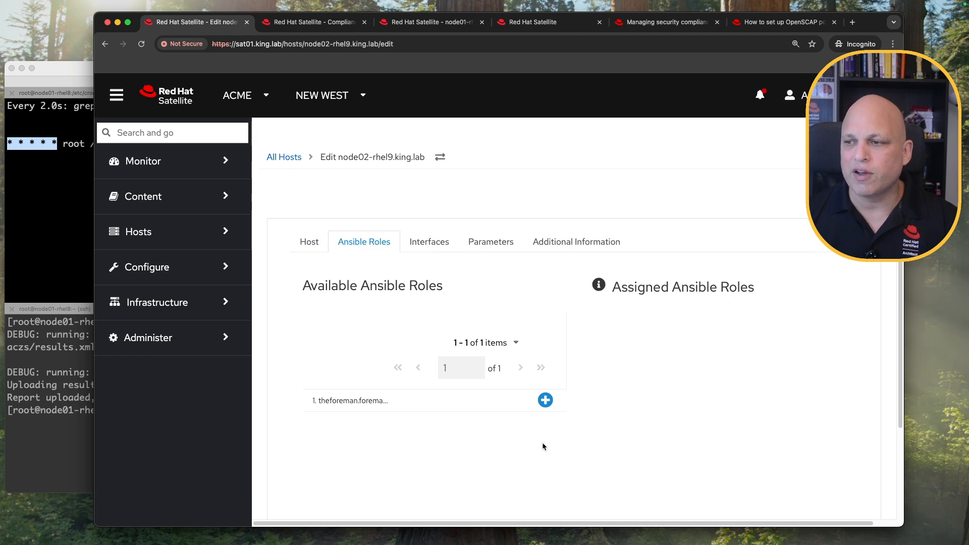
click(545, 400)
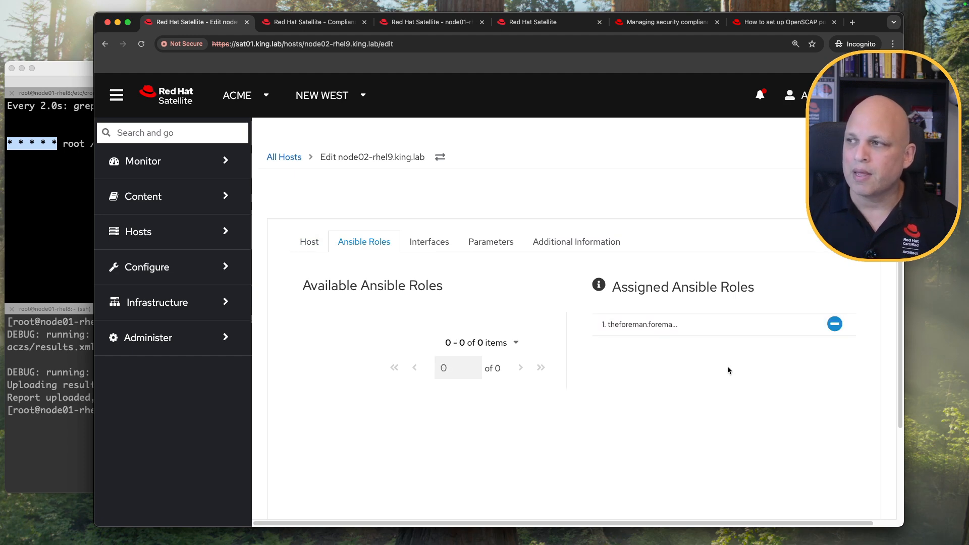
scroll(389, 491, down, 3)
click(319, 446)
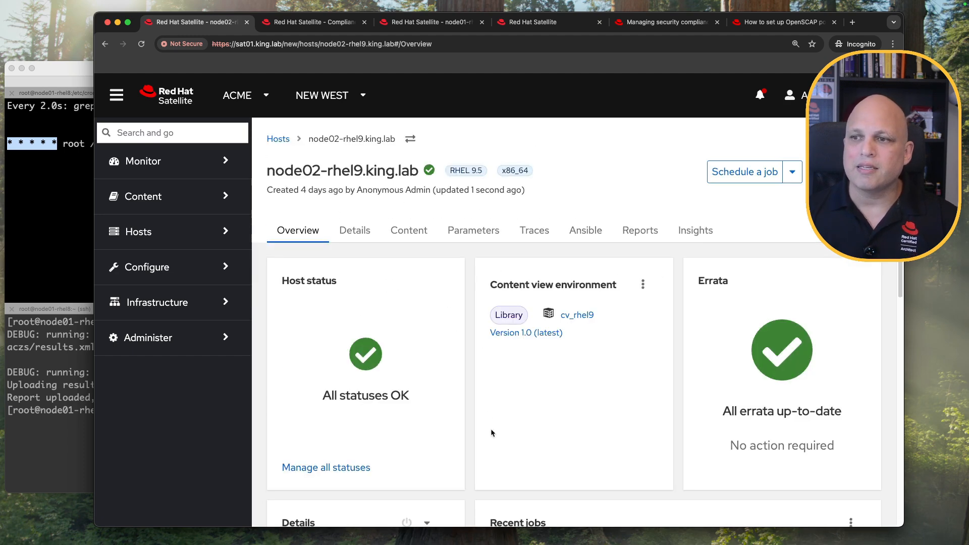
click(586, 231)
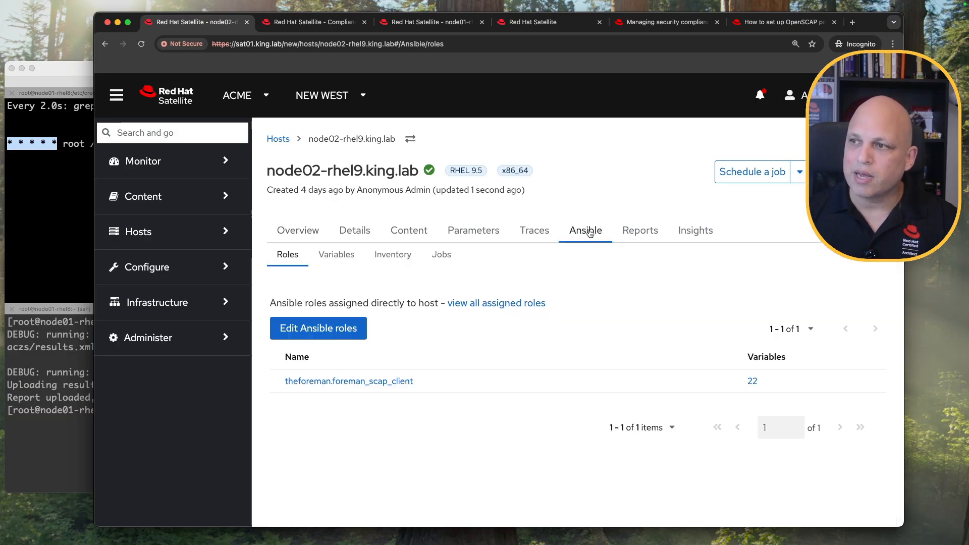
click(341, 256)
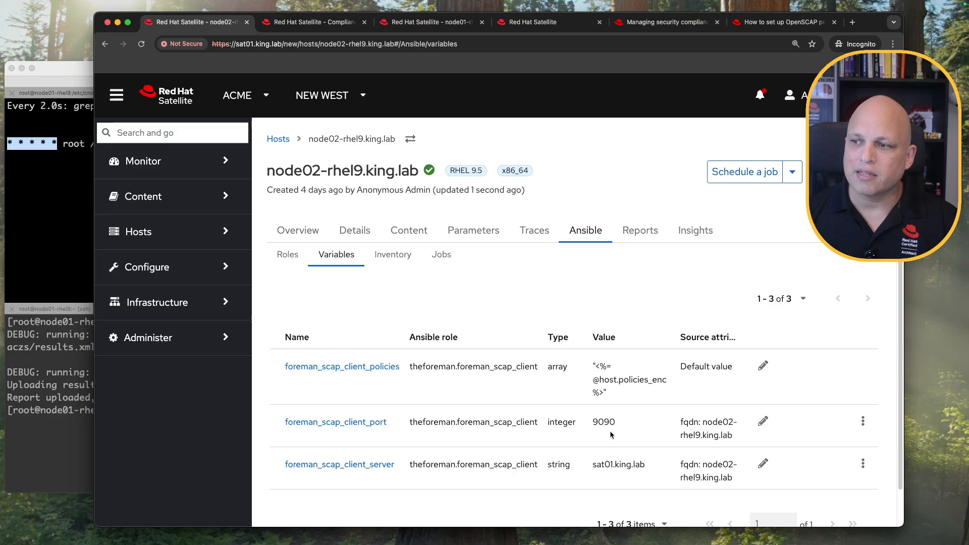
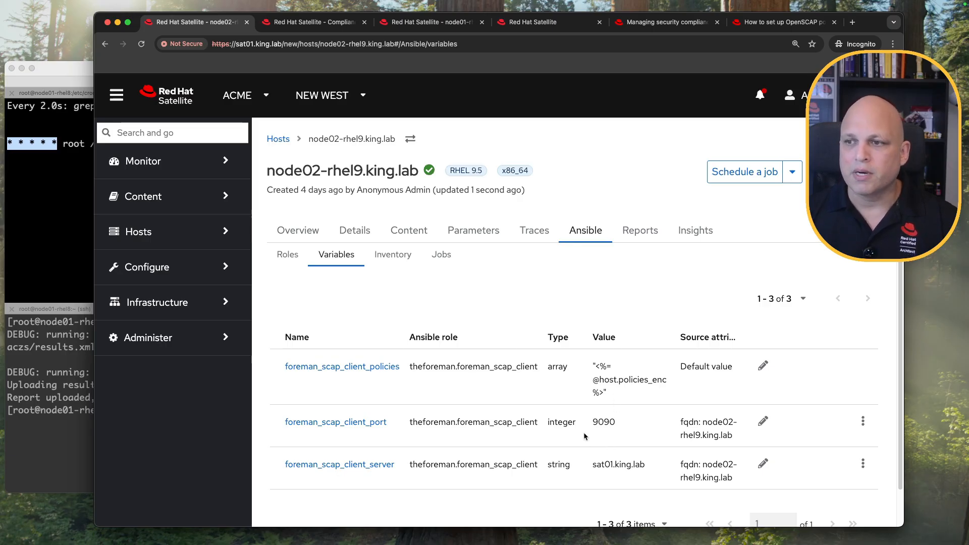
Run the Ansible roles job on node02-rhel9.king.lab and open the Jobs list under Monitor.
click(794, 175)
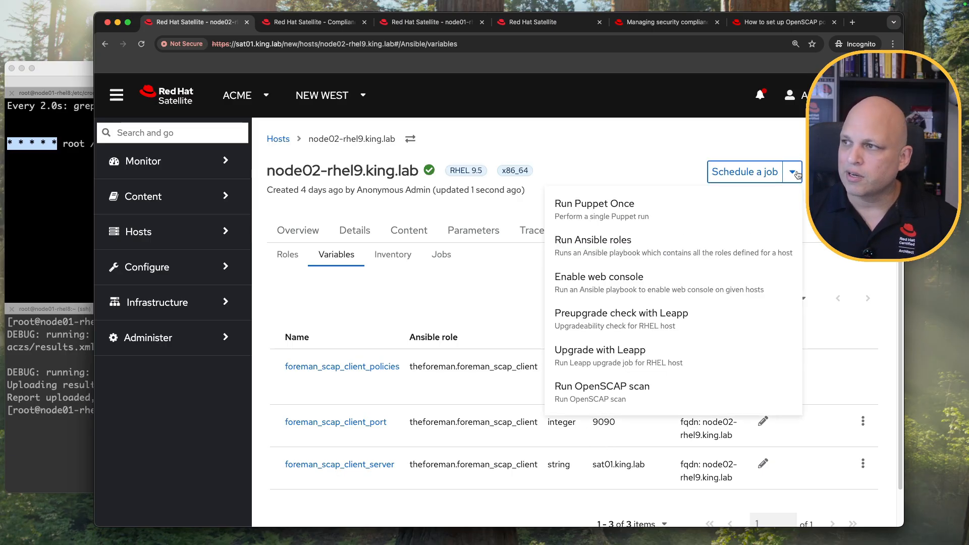
click(710, 245)
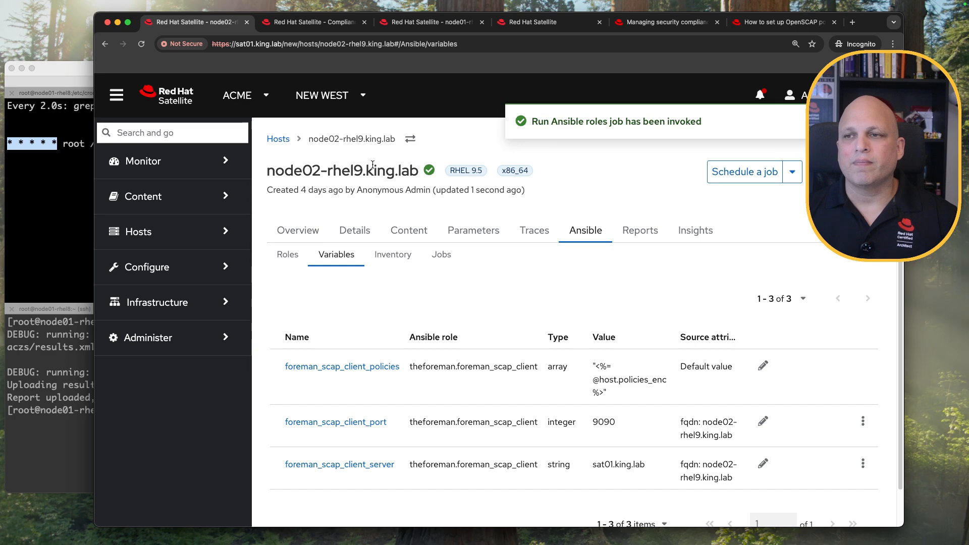
click(213, 168)
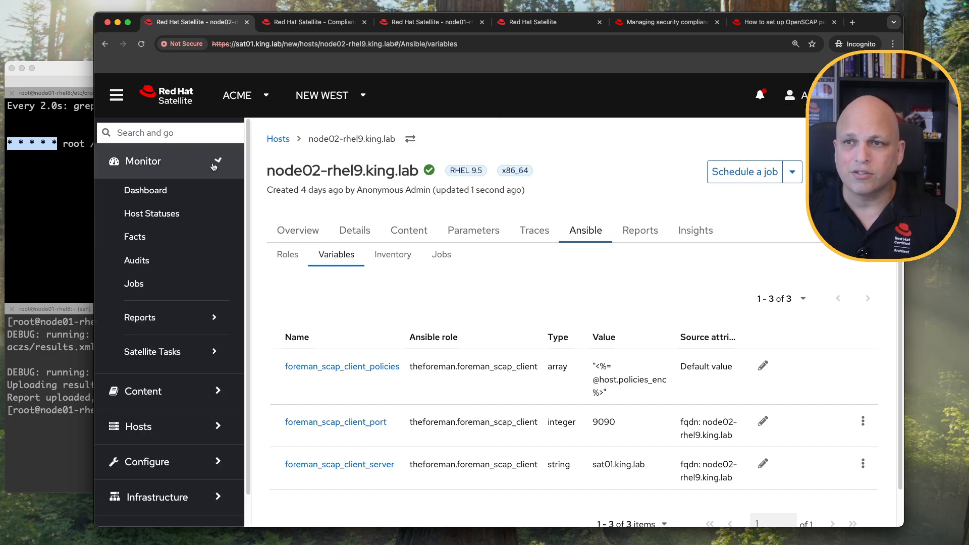
click(202, 190)
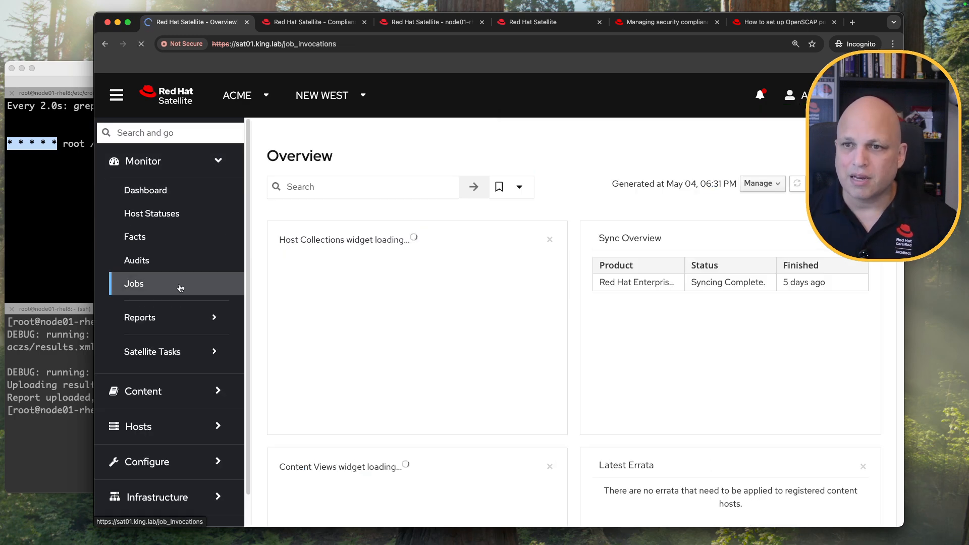
click(178, 284)
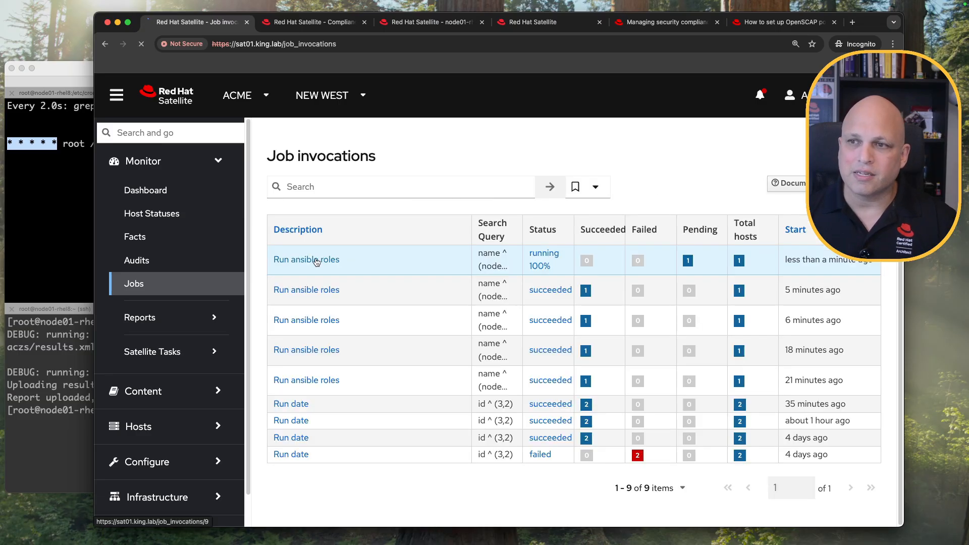
Open the running Ansible roles job and review node02-rhel9's playbook and output log.
click(328, 259)
scroll(372, 350, down, 5)
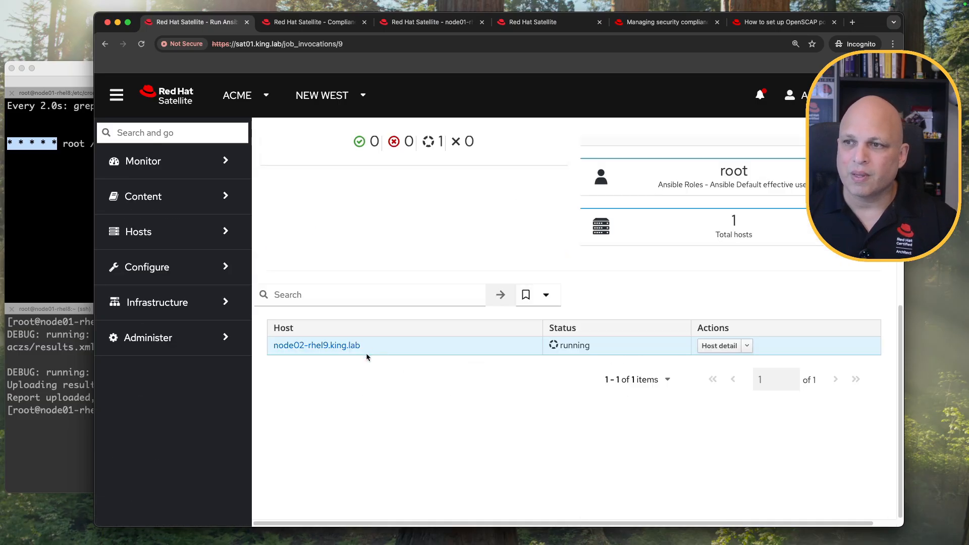
click(346, 348)
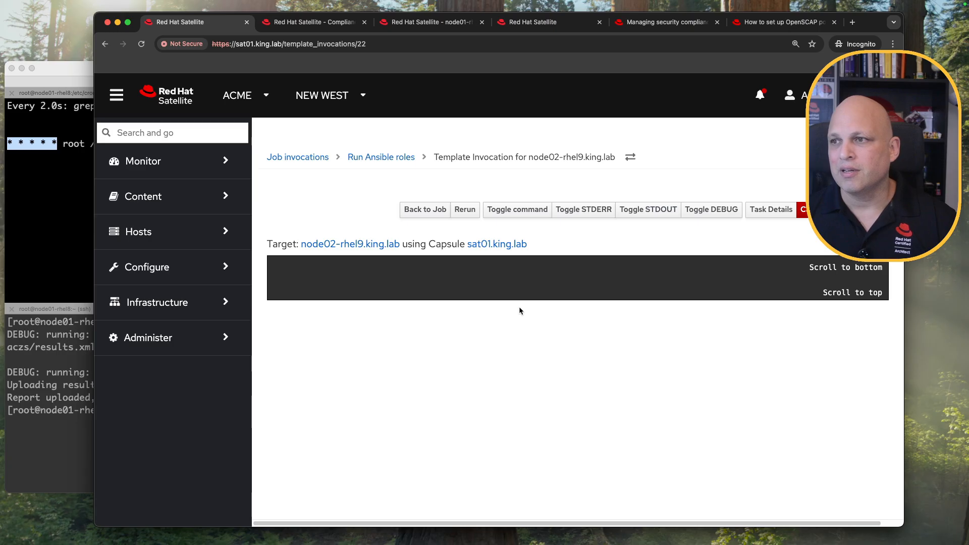
click(516, 214)
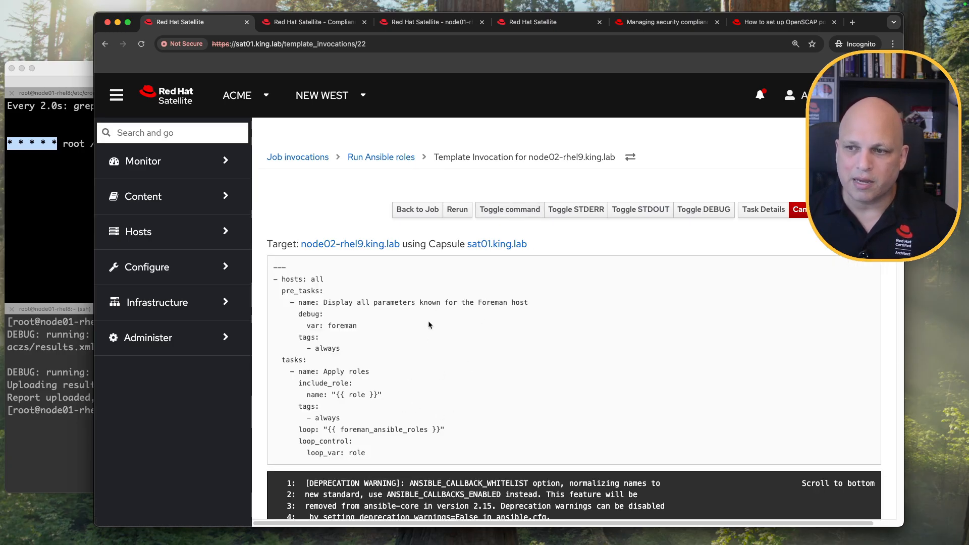
click(504, 208)
scroll(510, 223, down, 15)
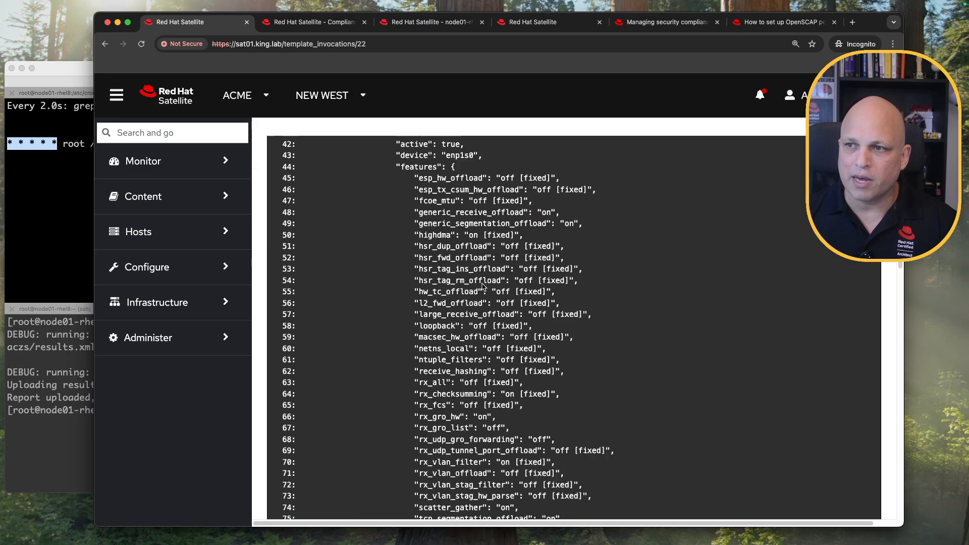
drag(414, 225, 593, 451)
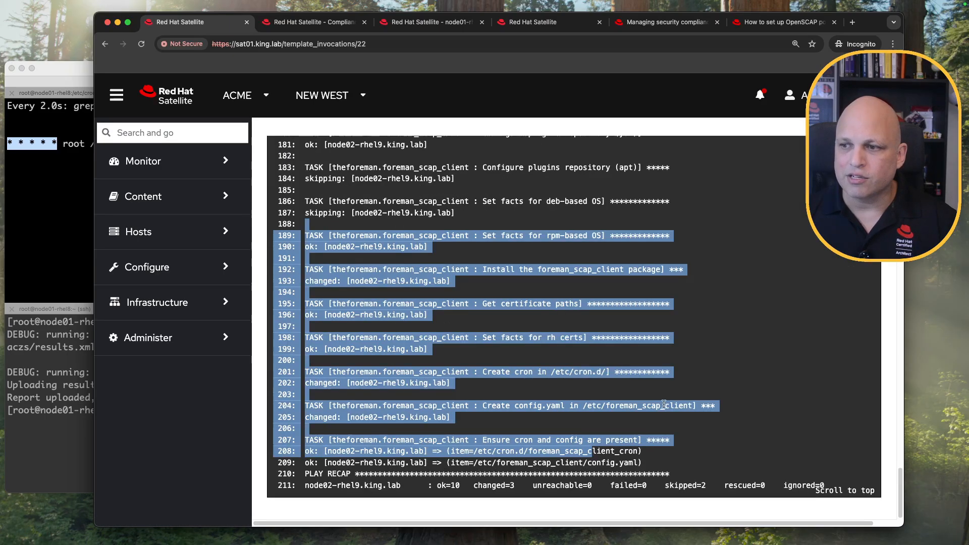
click(291, 344)
click(65, 387)
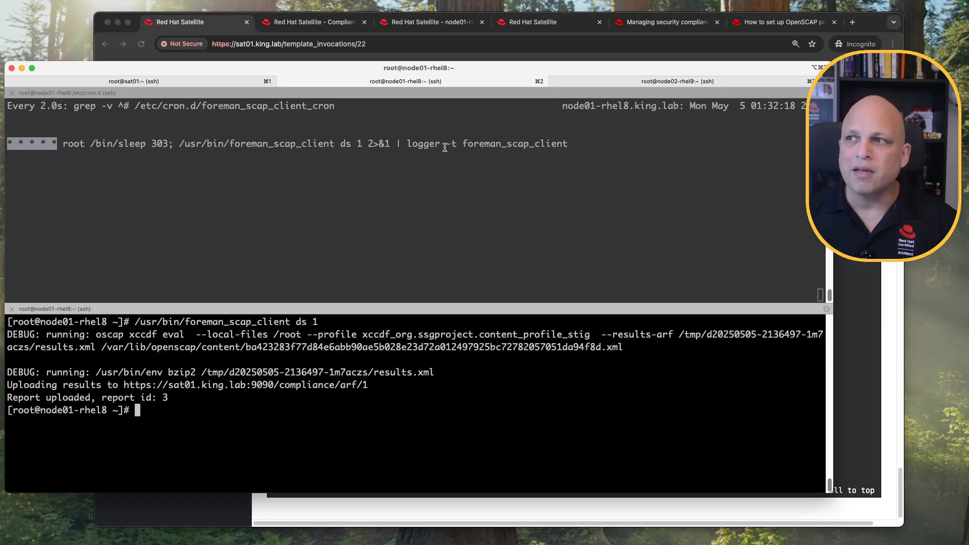
On node02-rhel9, view the scap client config.yaml: server sat01.king.lab and policy 2 paths.
click(622, 81)
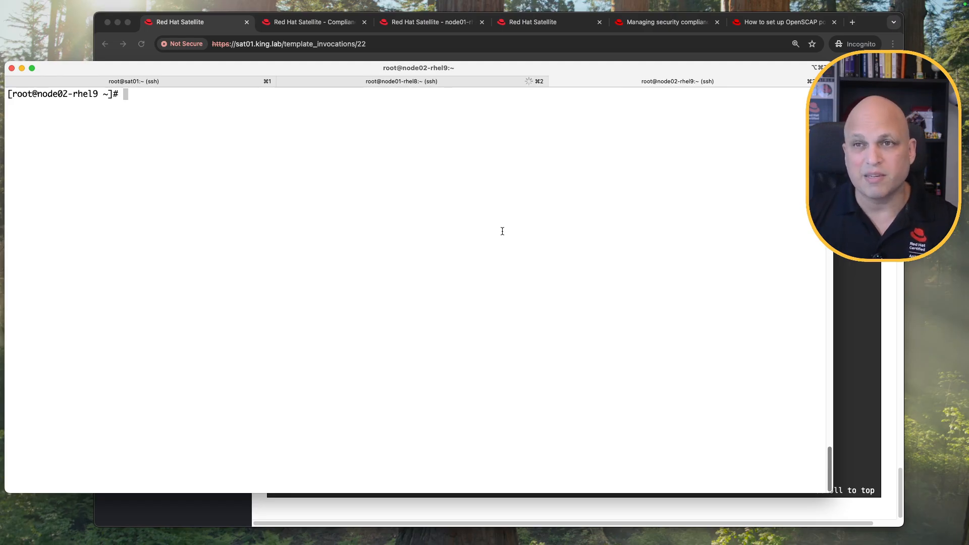
text(less /etc/fore)
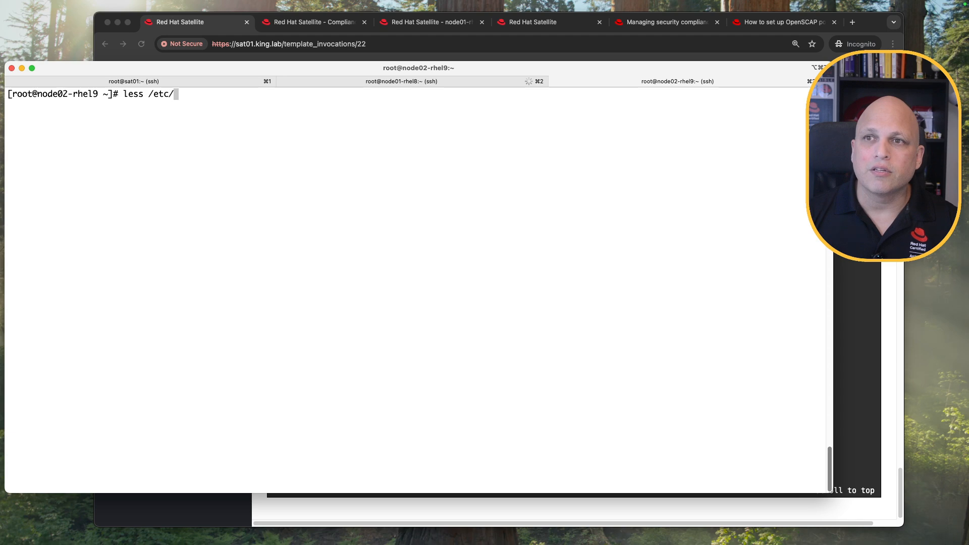
key(Tab)
key(Tab)
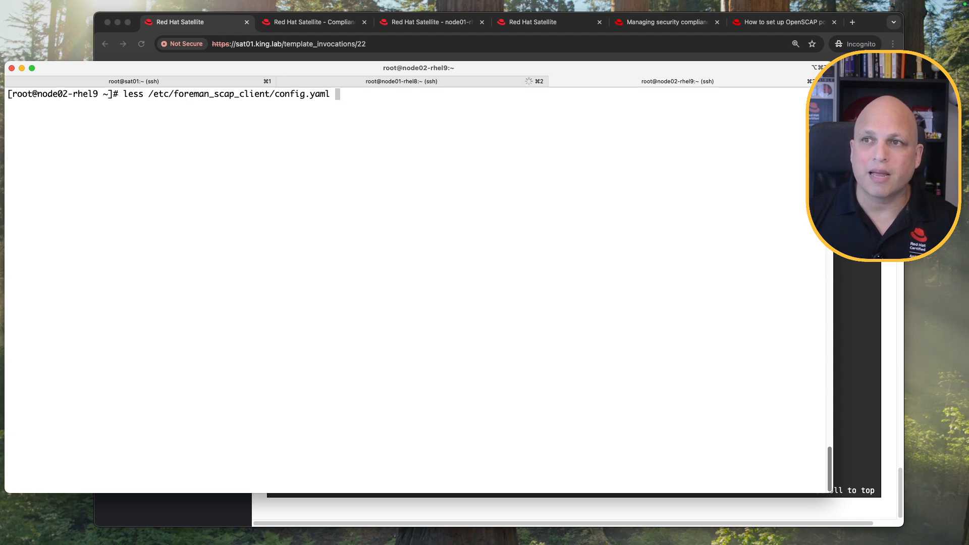
key(Return)
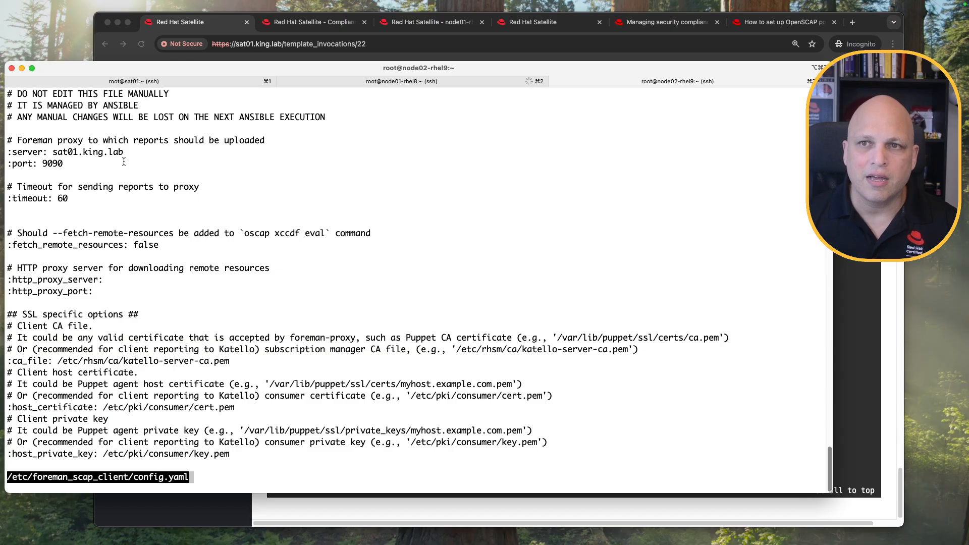
drag(120, 152, 49, 163)
double_click(79, 153)
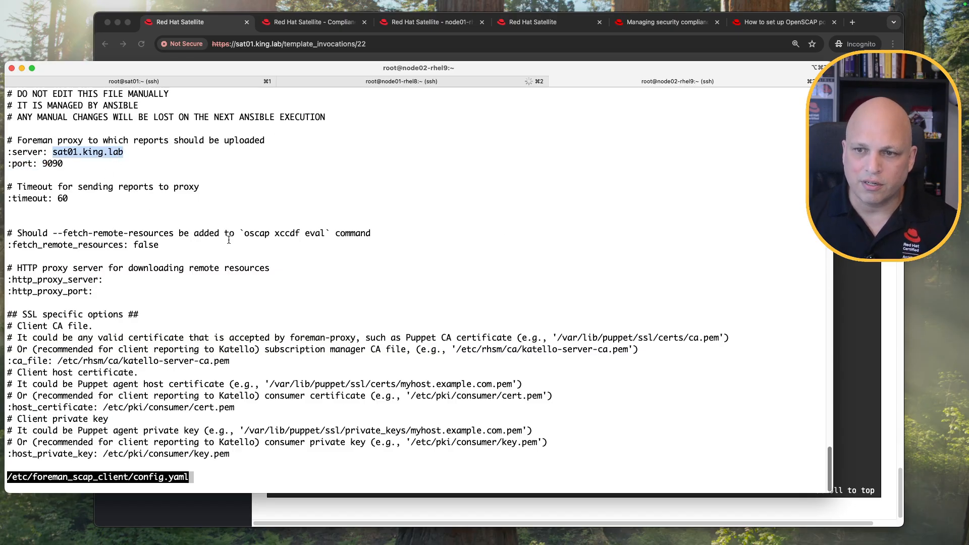
key(space)
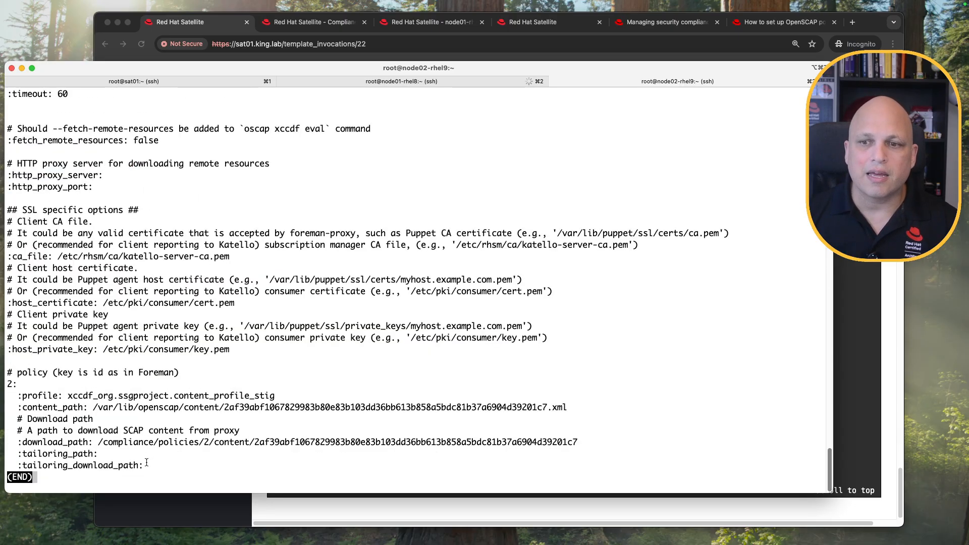
drag(146, 462, 1, 387)
click(83, 419)
drag(226, 407, 336, 407)
click(207, 442)
drag(264, 442, 394, 442)
click(390, 425)
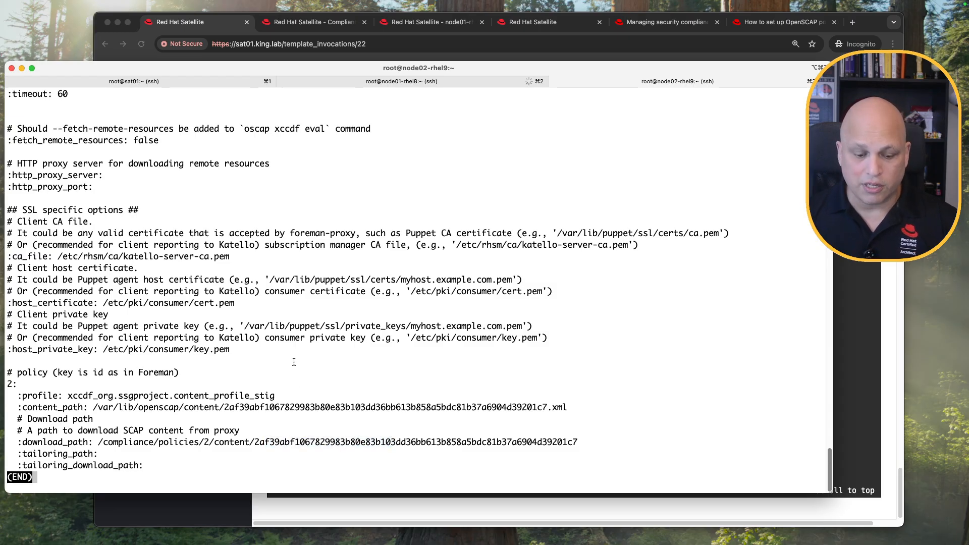
key(q)
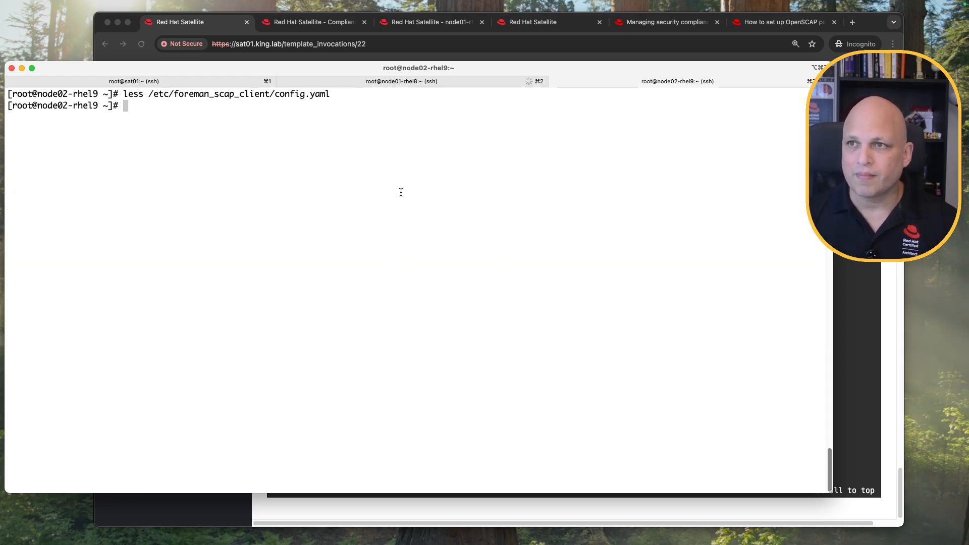
View /etc/cron.d/foreman_scap_client_cron and copy its scan command.
text(less /et)
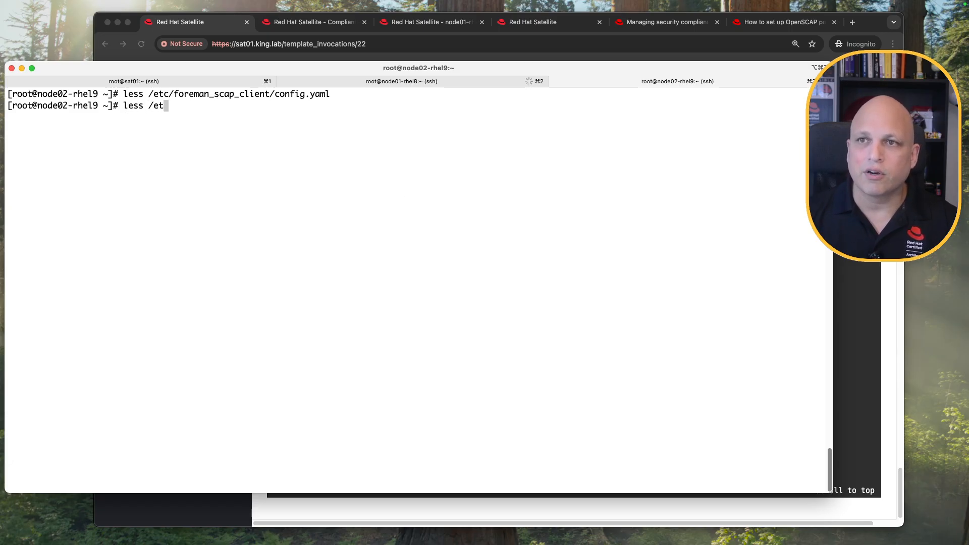
text(c/cron.d/)
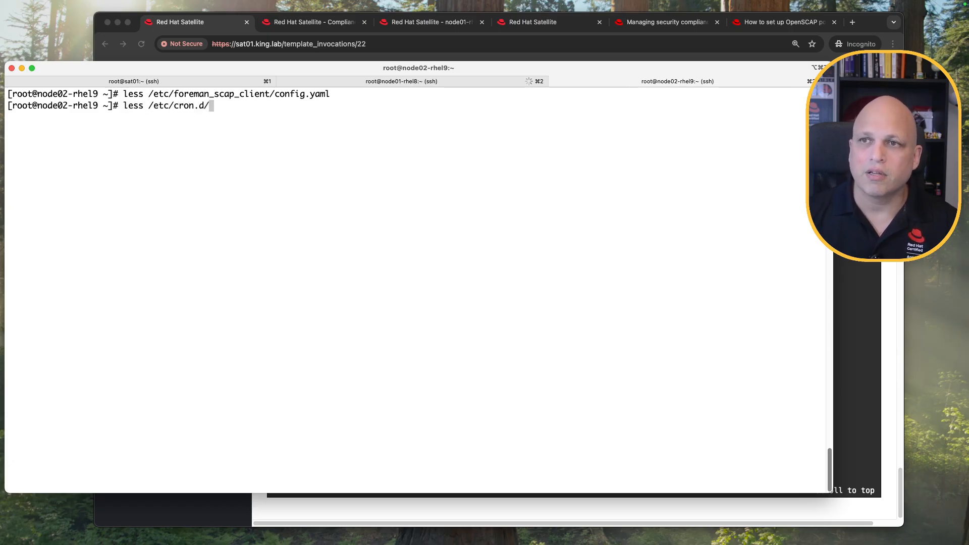
key(Tab)
key(Tab)
text(f)
key(Tab)
key(Return)
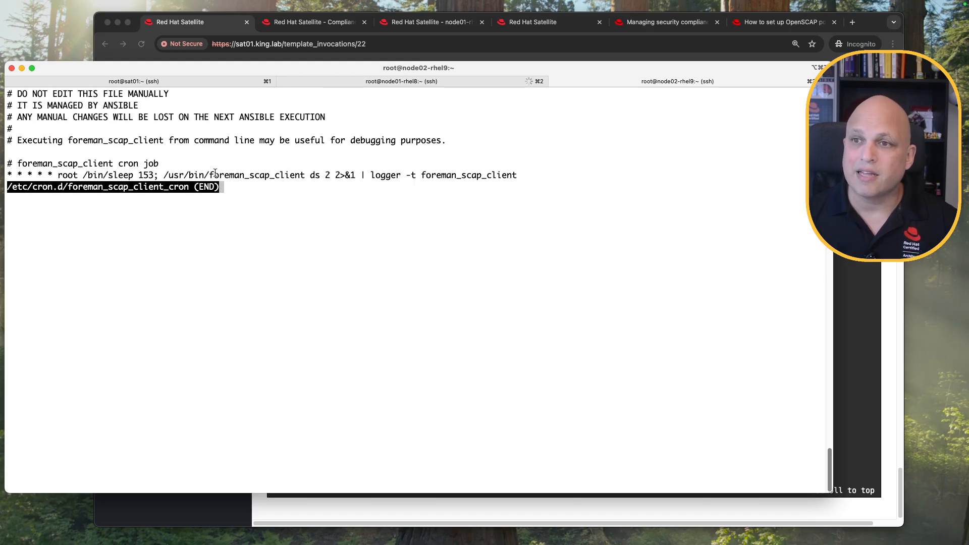
drag(167, 175, 331, 176)
key(super+c)
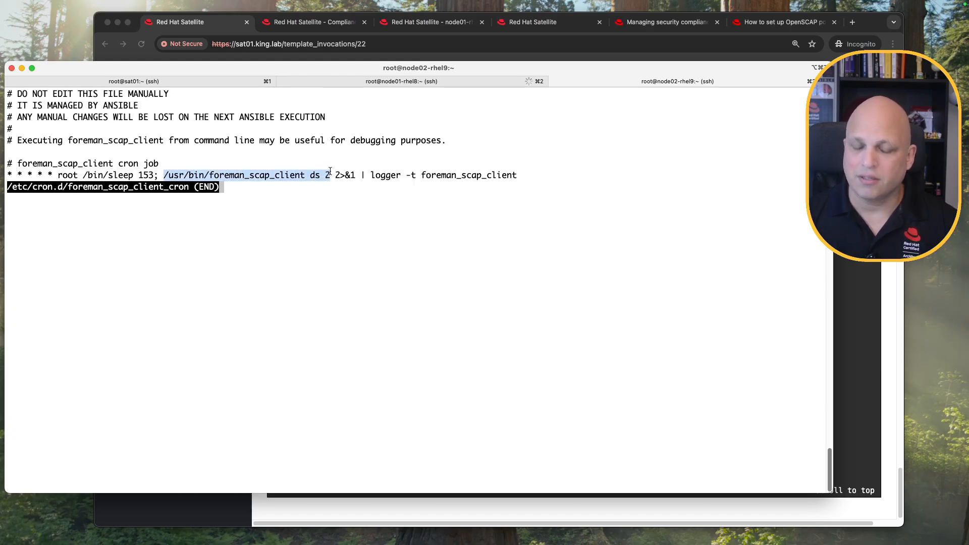
key(q)
Run /usr/bin/foreman_scap_client ds 2 to start the oscap STIG scan for policy 2.
key(ctrl+l)
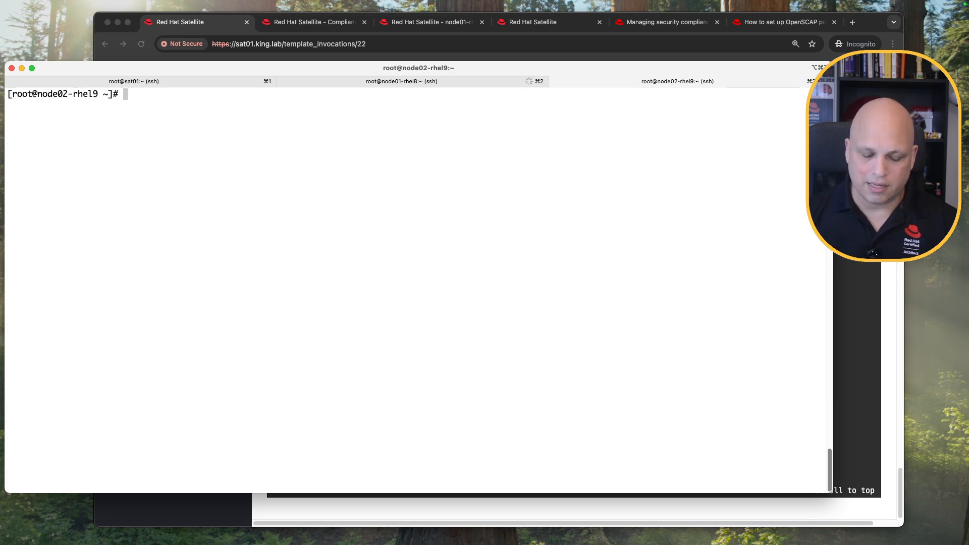
key(super+v)
key(Return)
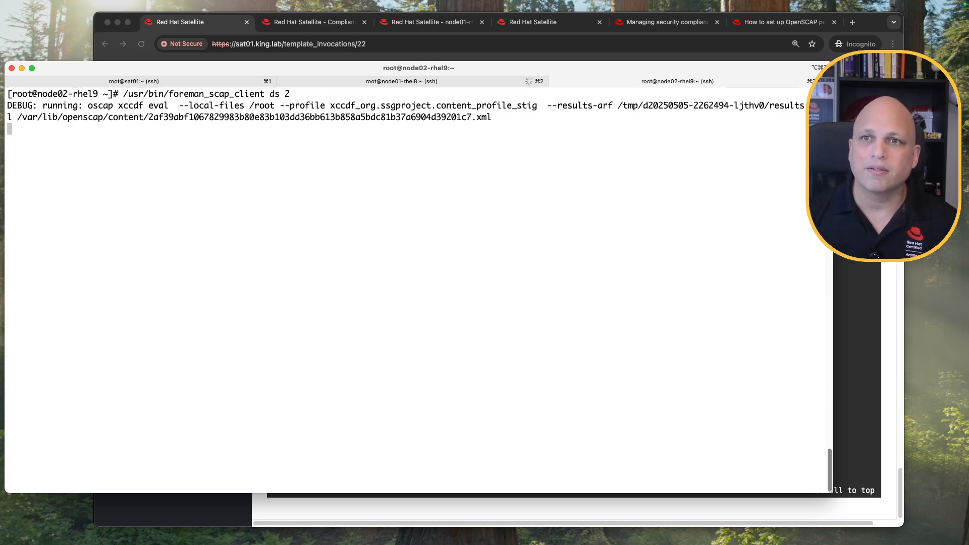
drag(89, 104, 494, 117)
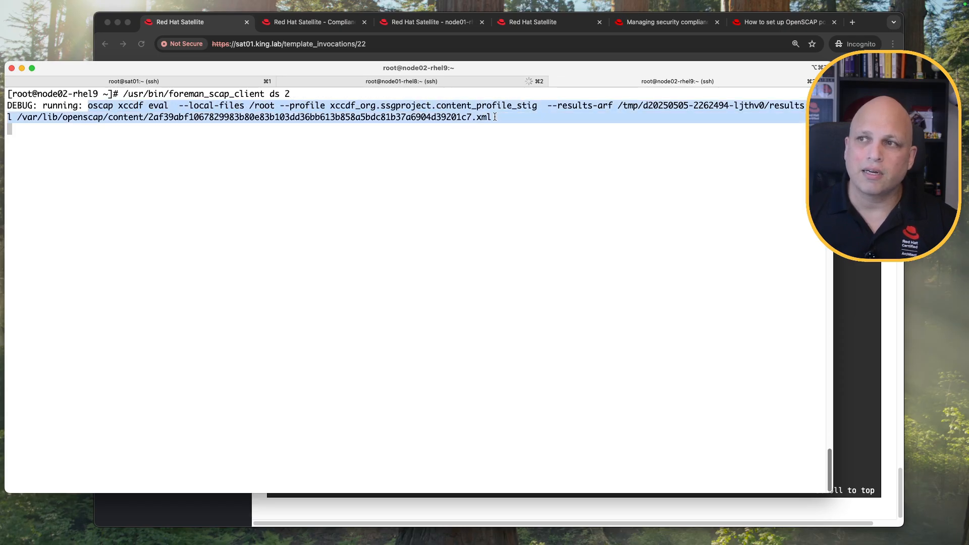
click(403, 151)
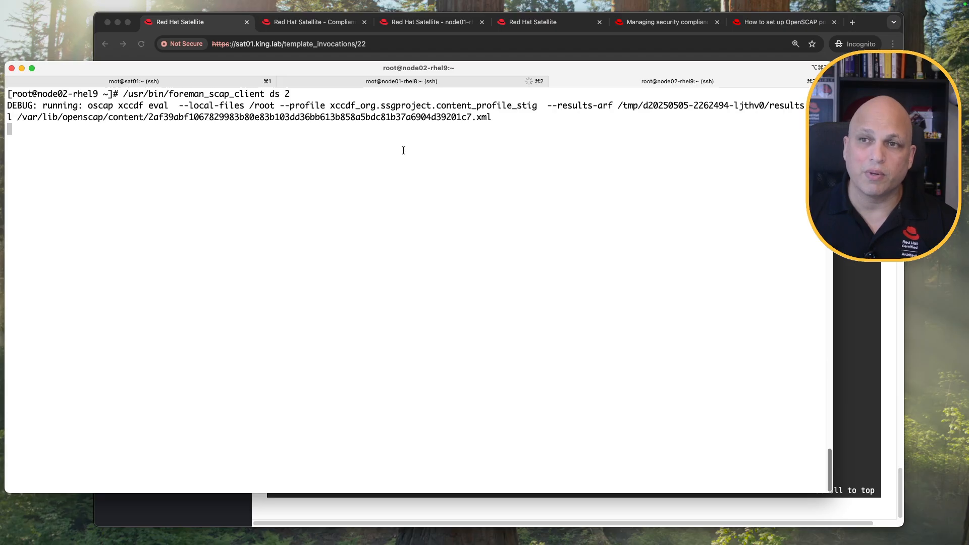
scroll(404, 151, up, 3)
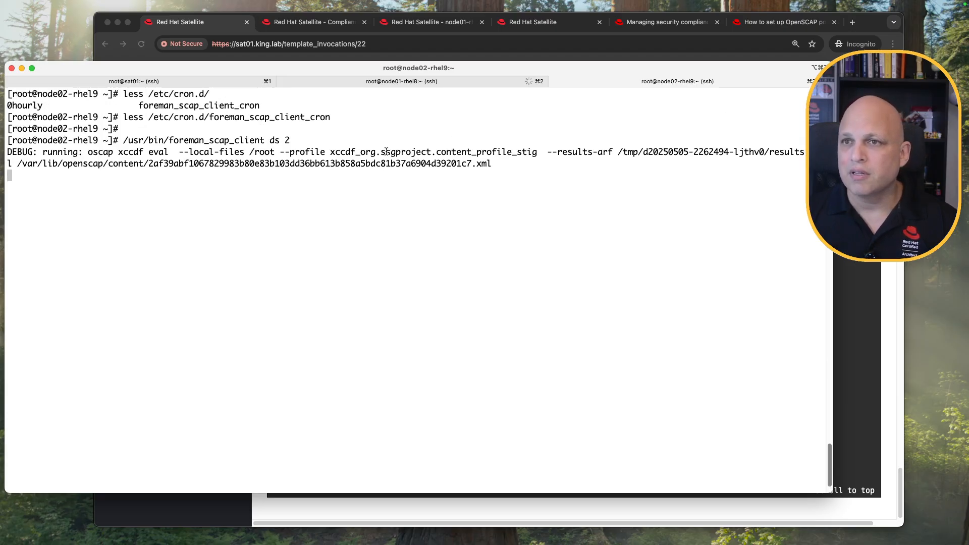
scroll(386, 151, up, 1)
scroll(386, 152, down, 4)
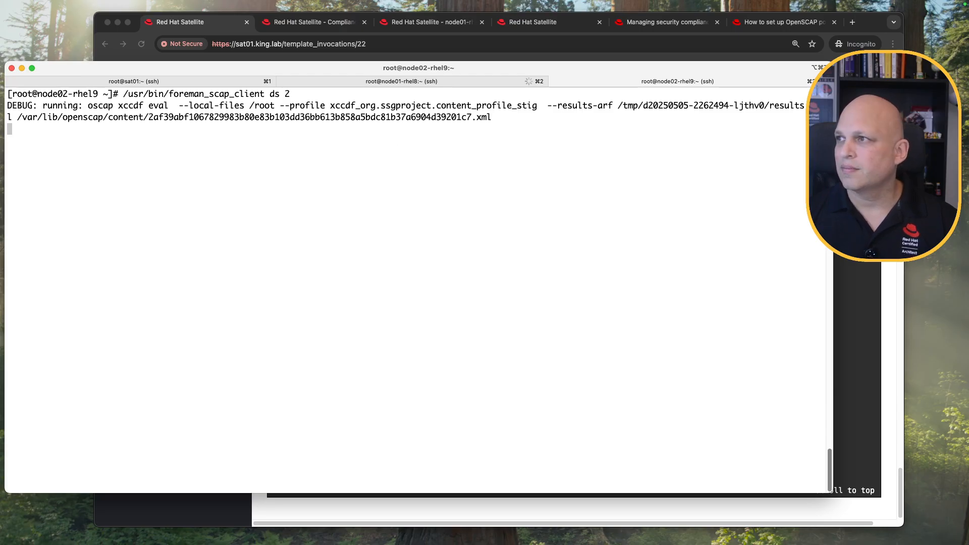
key(super+Tab)
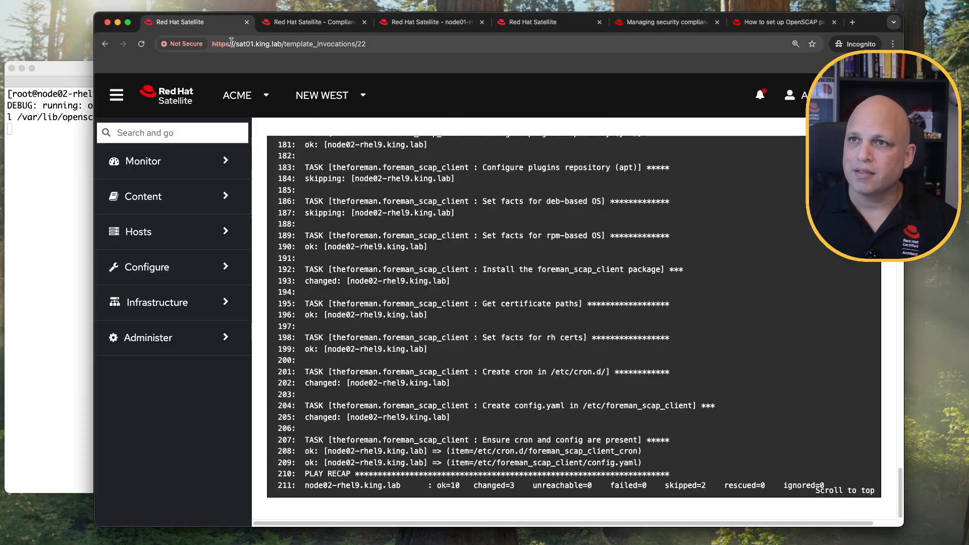
Open Hosts > Compliance > Reports in Satellite.
click(184, 233)
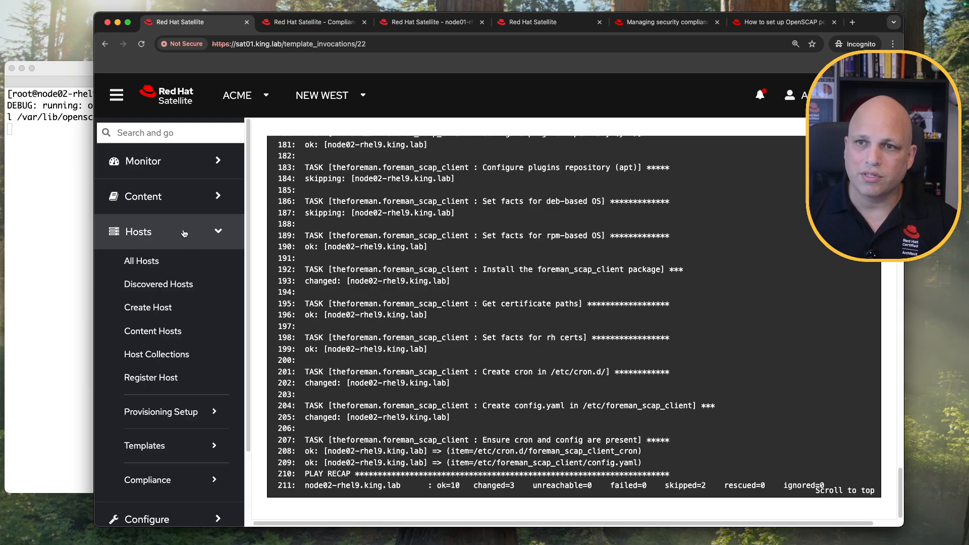
click(205, 481)
scroll(186, 384, down, 5)
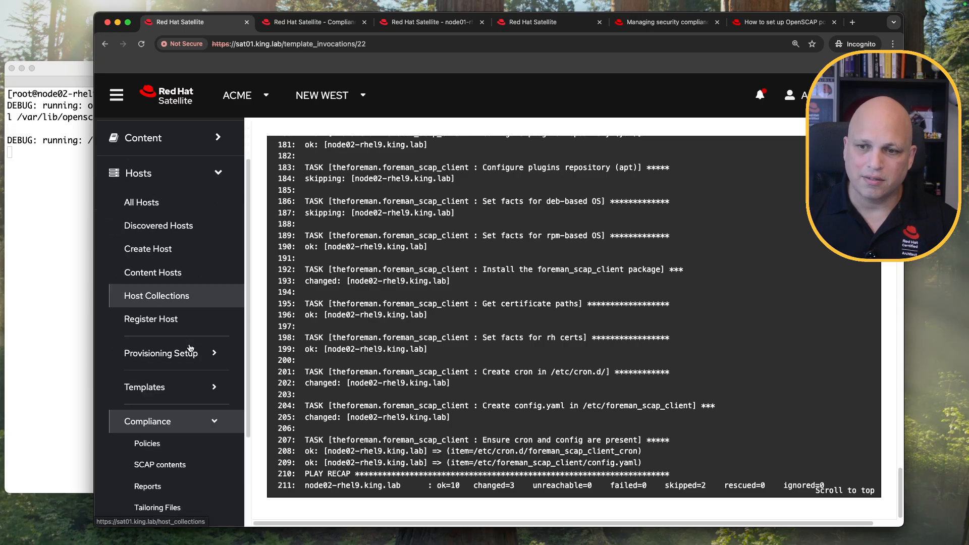
click(159, 360)
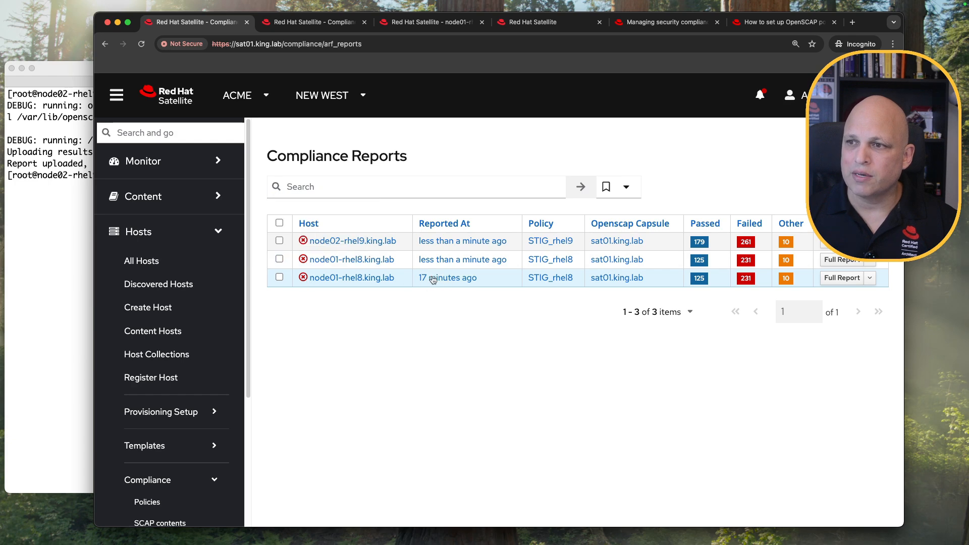
Compare the node01-rhel8 and node02-rhel9 report hosts and times in the list.
drag(508, 260, 357, 258)
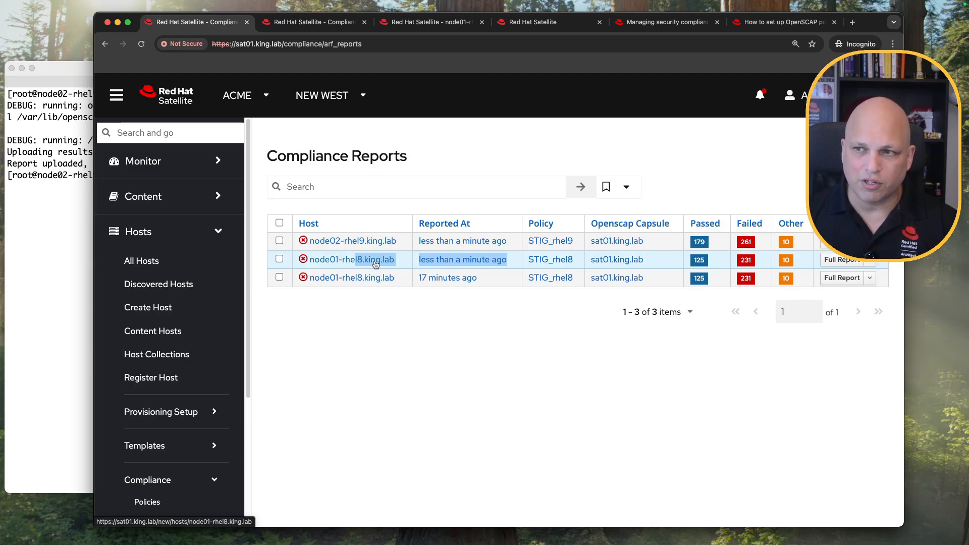
drag(512, 241, 336, 240)
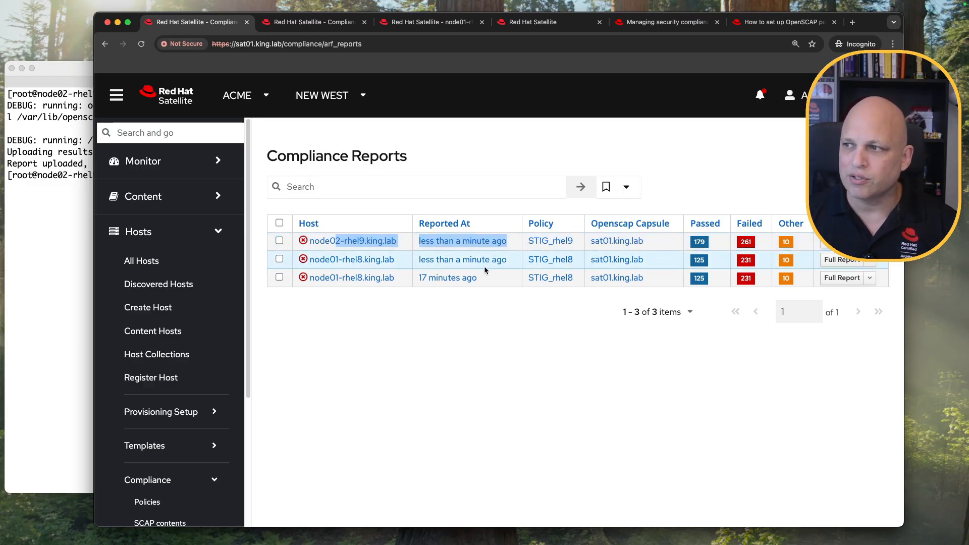
drag(484, 281, 439, 261)
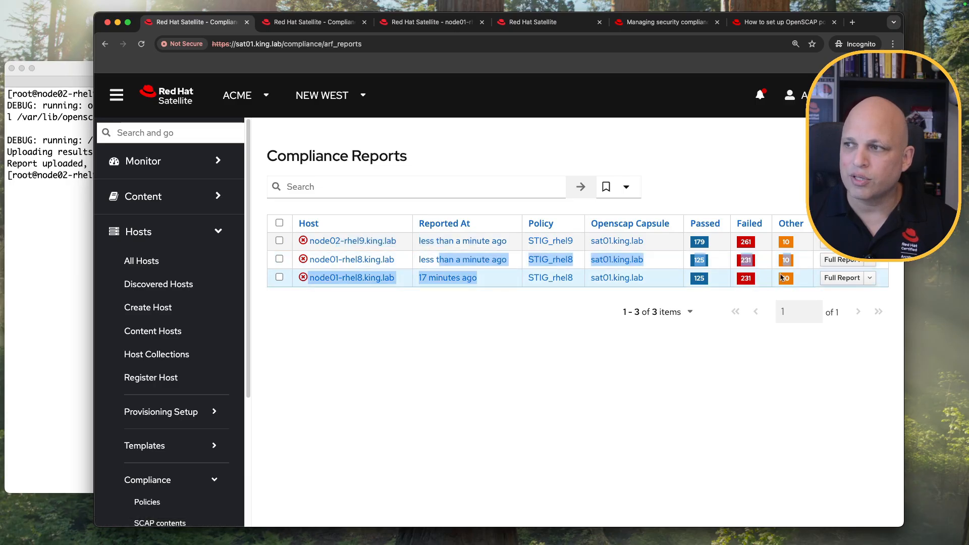
click(69, 241)
key(Up)
key(Up)
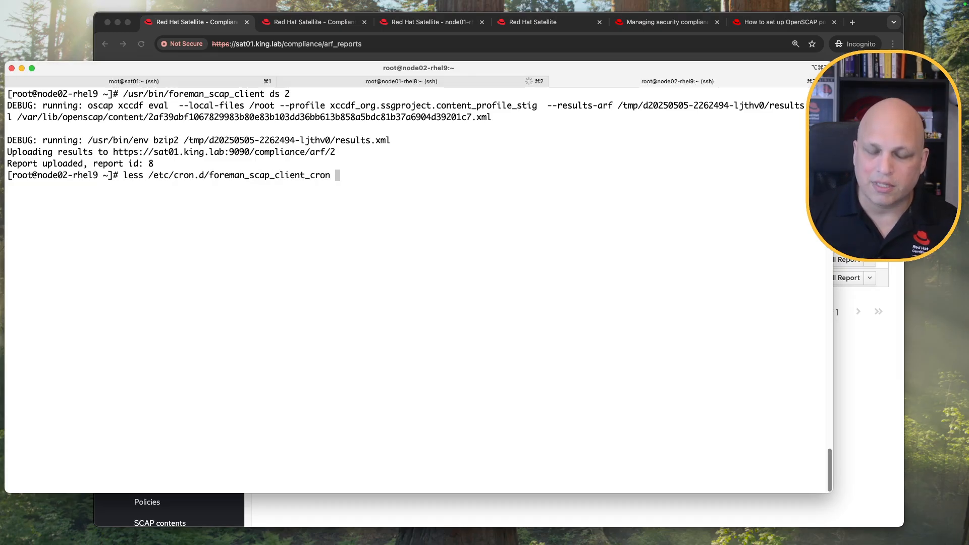
Print /etc/cron.d/foreman_scap_client_cron with cat, showing the every-minute schedule, then reload the reports page.
key(ctrl+a)
key(Right)
key(Right)
key(Right)
key(Right)
key(BackSpace)
key(BackSpace)
key(BackSpace)
key(BackSpace)
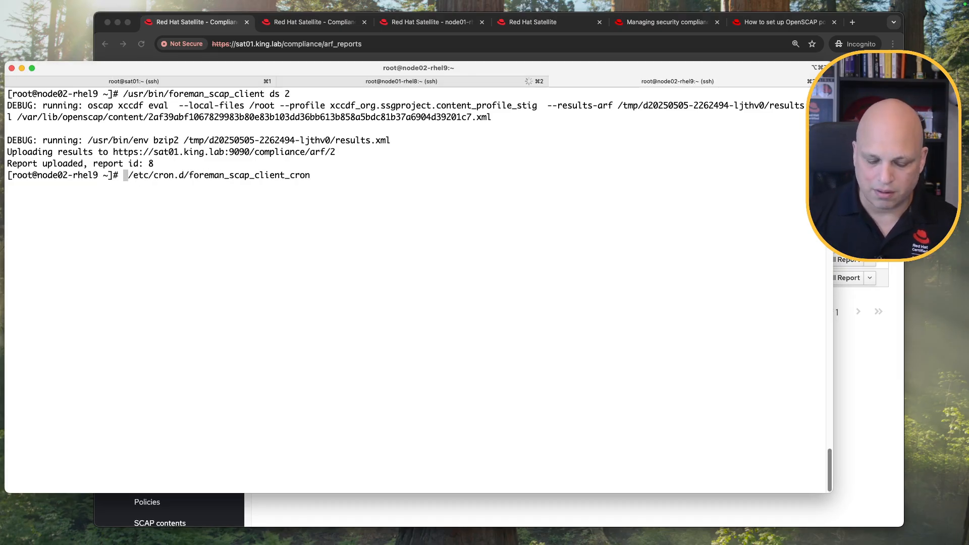
text(cat)
key(Return)
drag(53, 186, 5, 186)
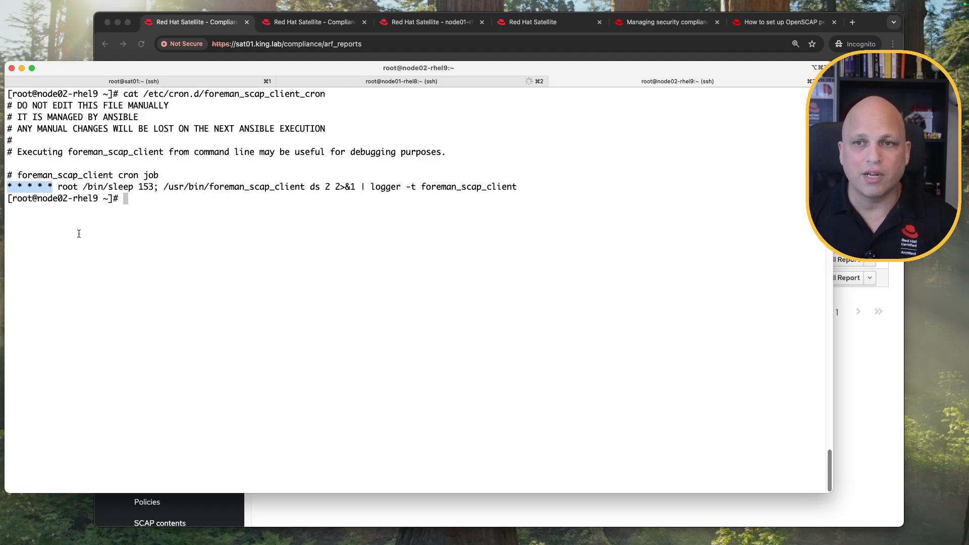
click(53, 191)
drag(51, 187, 6, 188)
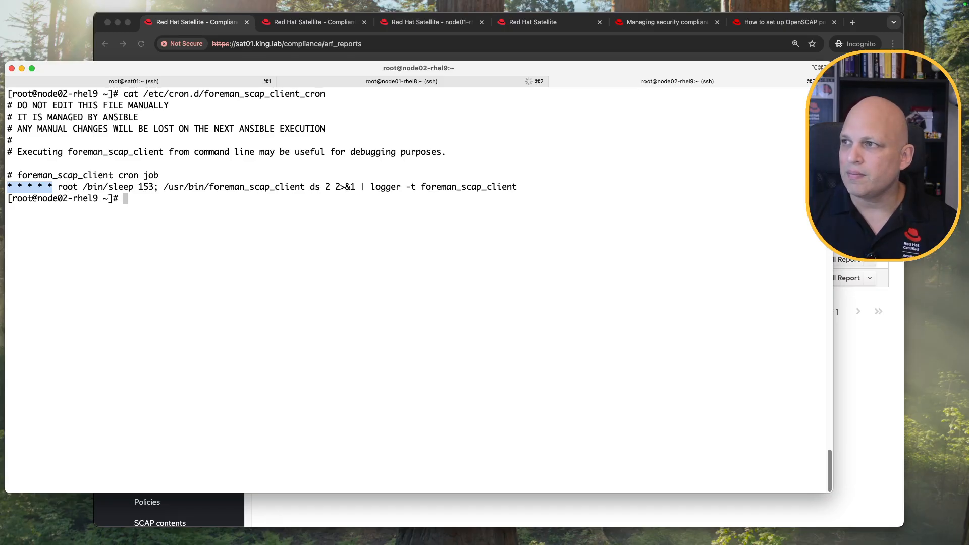
key(super+Tab)
key(super+r)
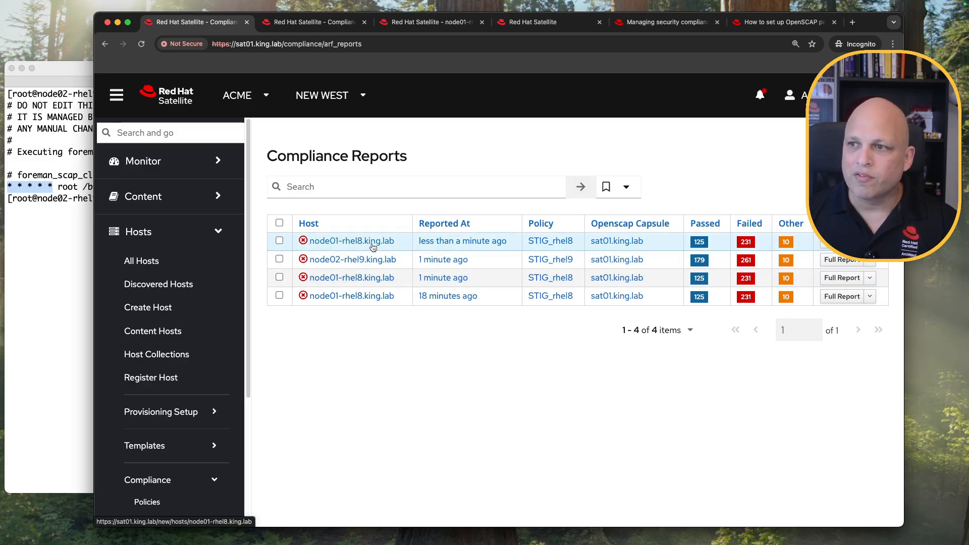
Compare the times and hosts of the four compliance reports, including the newest node01-rhel8 one.
drag(483, 281, 419, 283)
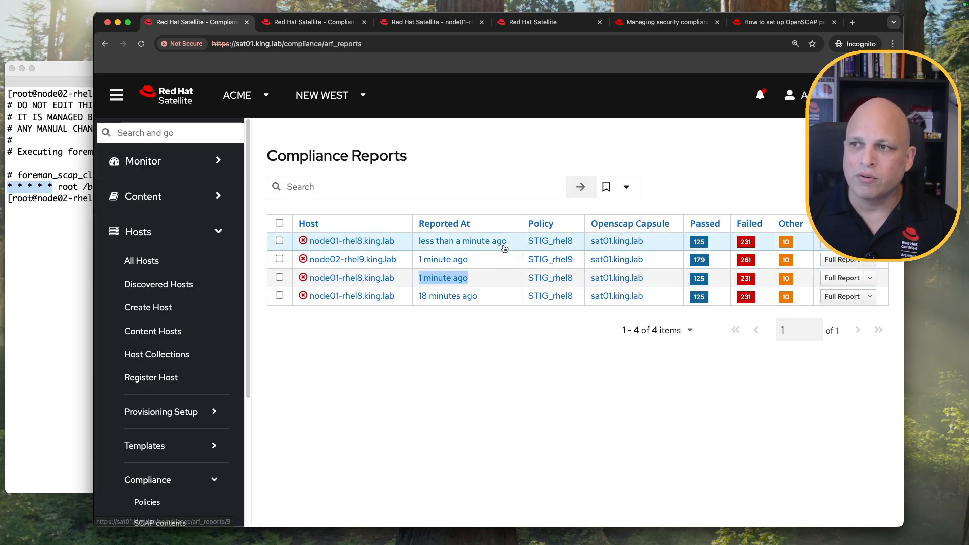
drag(506, 241, 418, 243)
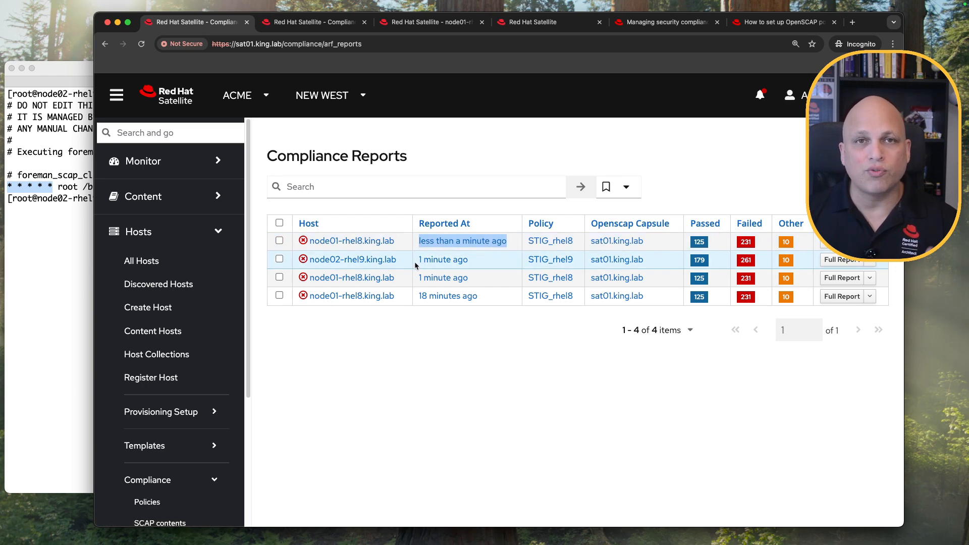
drag(396, 259, 330, 260)
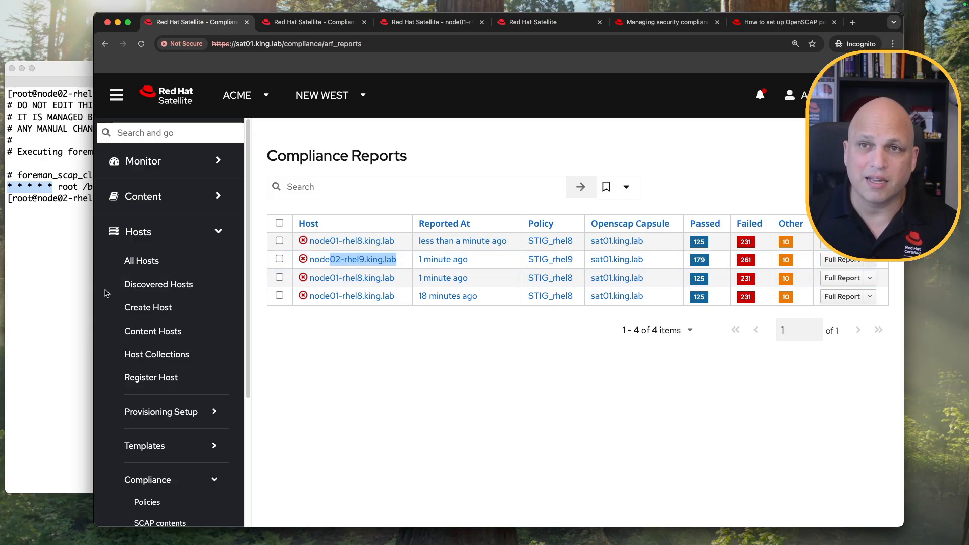
click(64, 274)
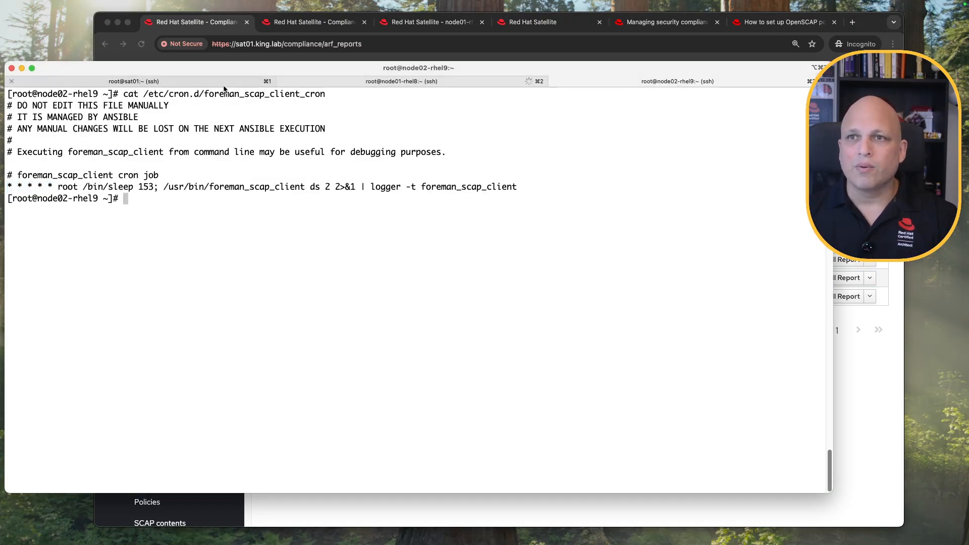
On sat01, rerun 'hammer --csv arf-report list', which now lists reports 9, 8, 7 and 3.
click(205, 84)
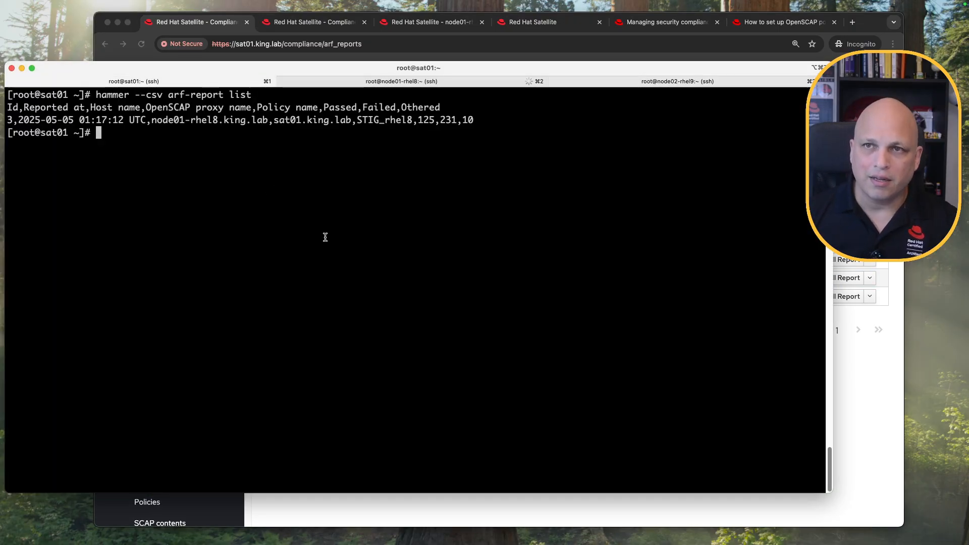
key(Up)
key(Return)
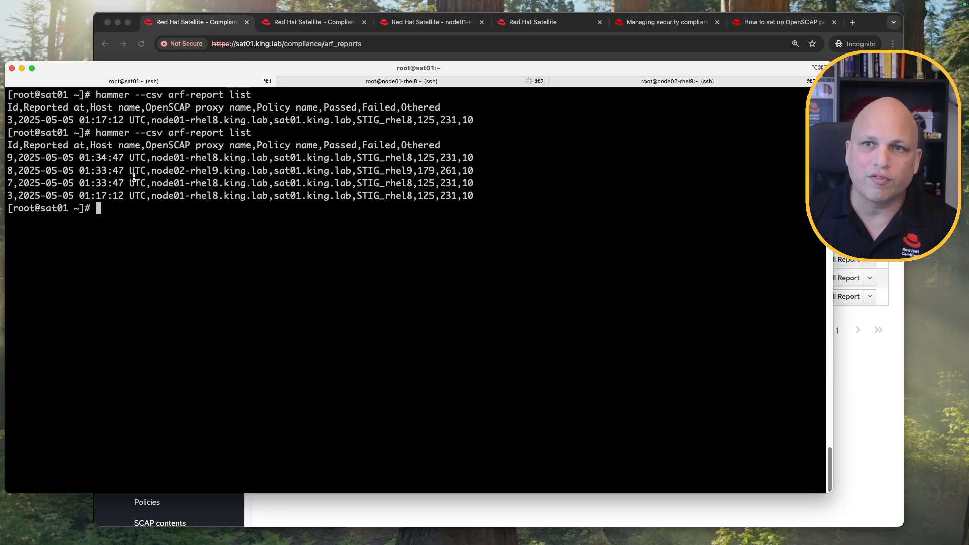
drag(152, 196, 219, 197)
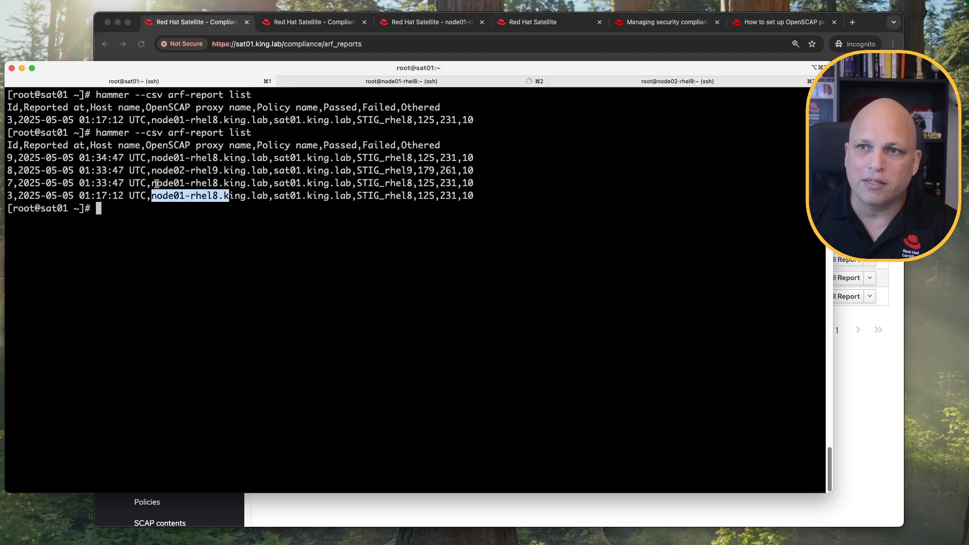
drag(157, 183, 224, 183)
drag(168, 170, 234, 170)
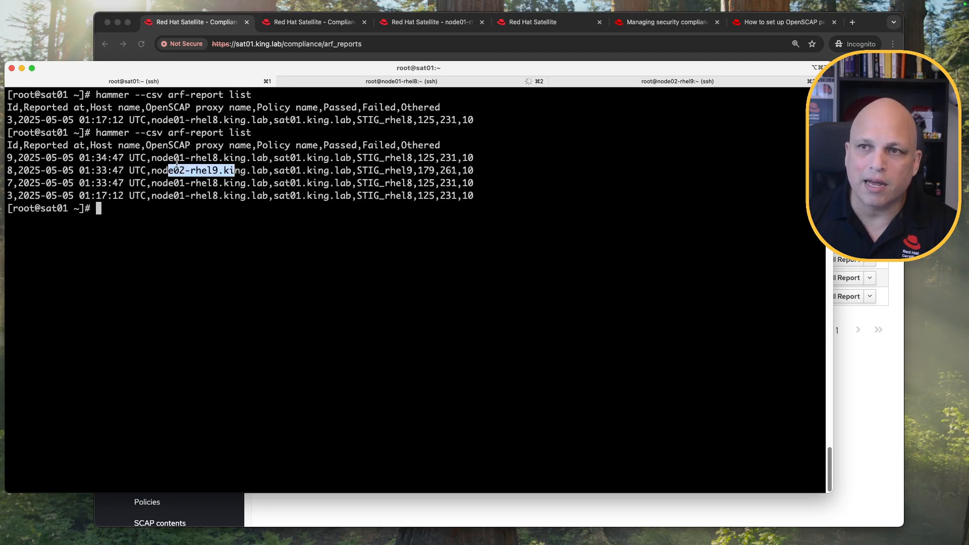
drag(171, 159, 240, 158)
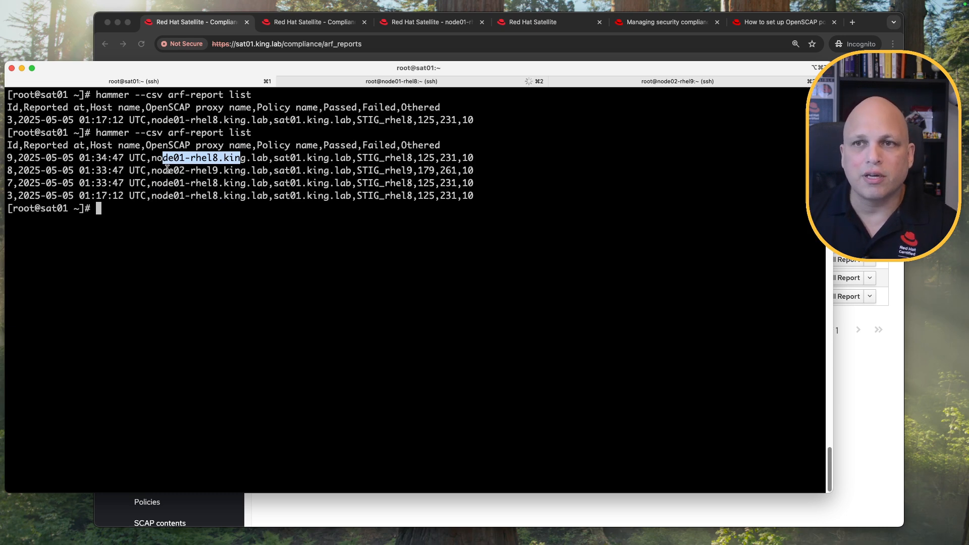
drag(474, 197, 6, 145)
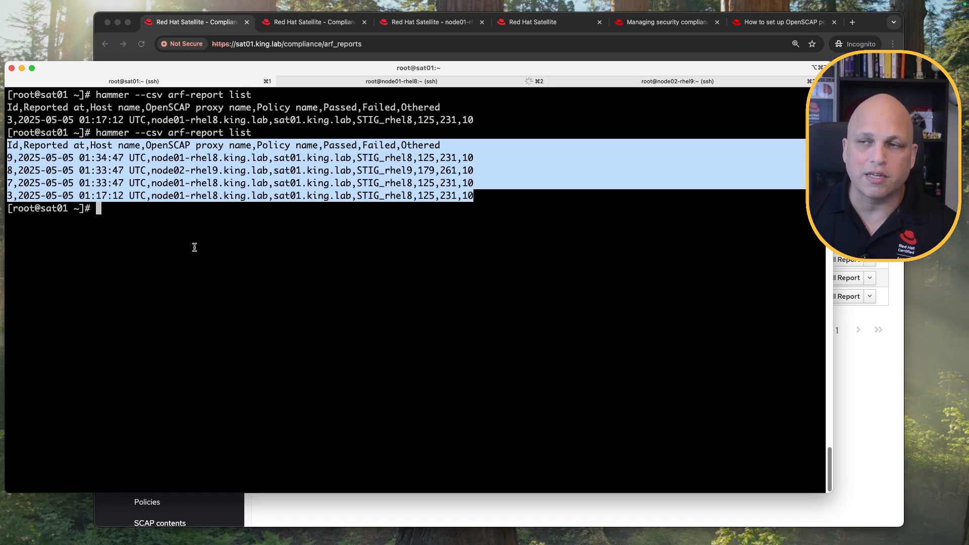
click(210, 271)
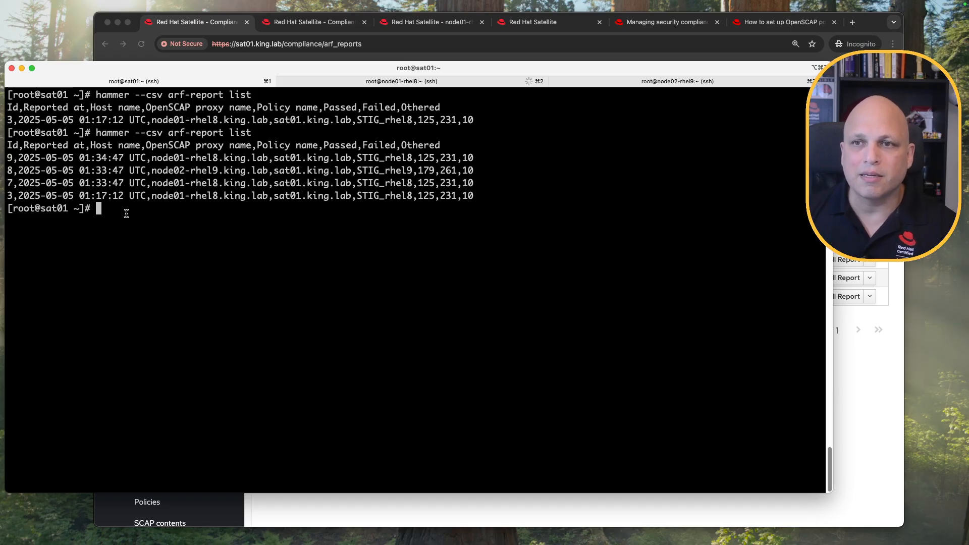
Compare node01-rhel8's reports 3, 7 and 9, each with 231 failed rules.
drag(75, 197, 32, 197)
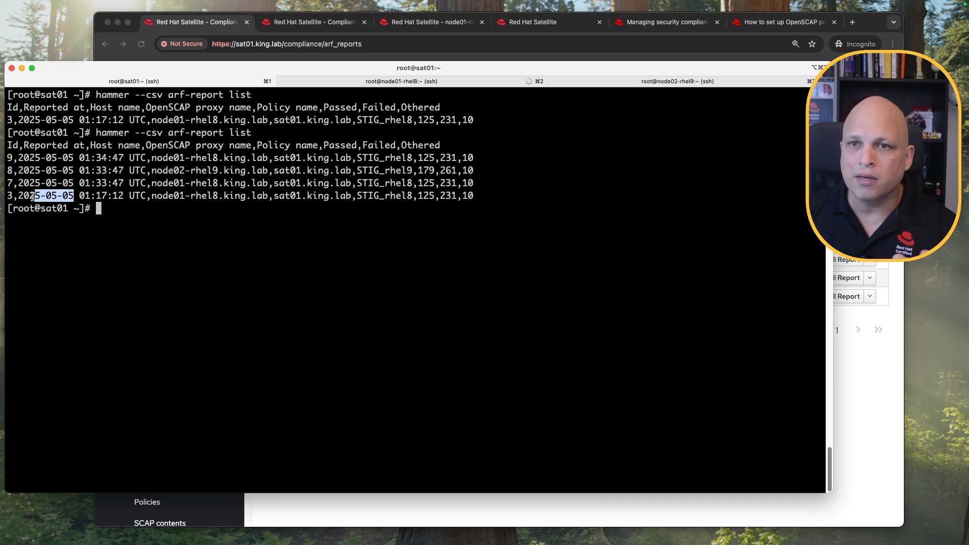
drag(147, 197, 224, 196)
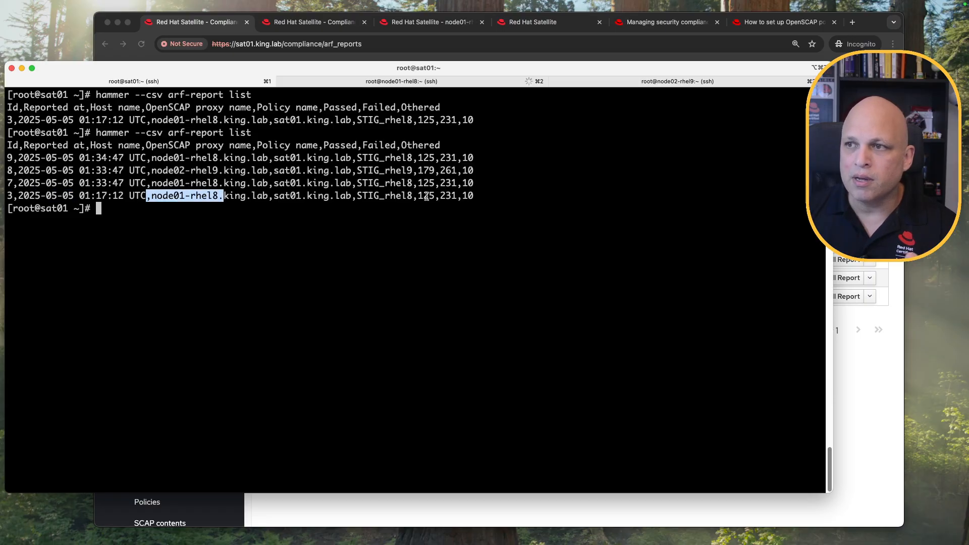
double_click(442, 197)
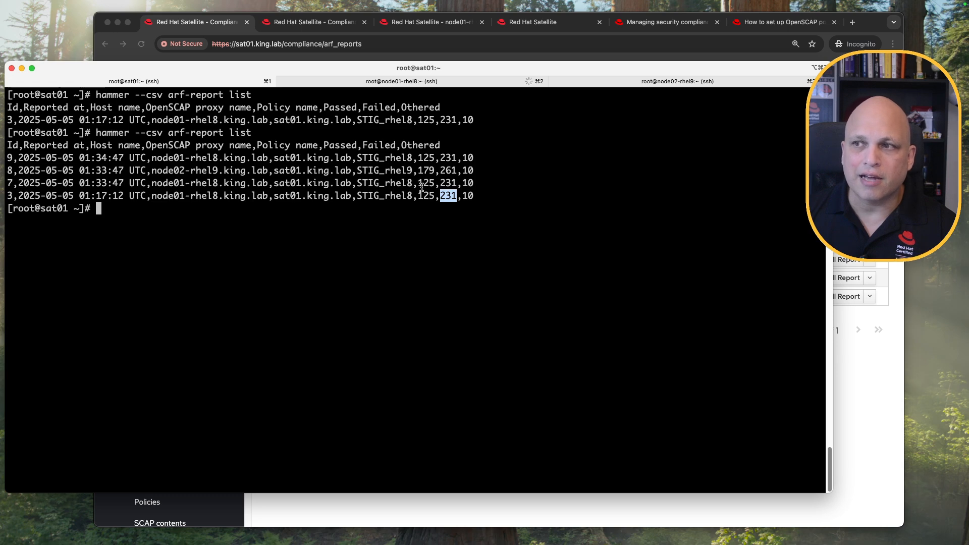
double_click(451, 183)
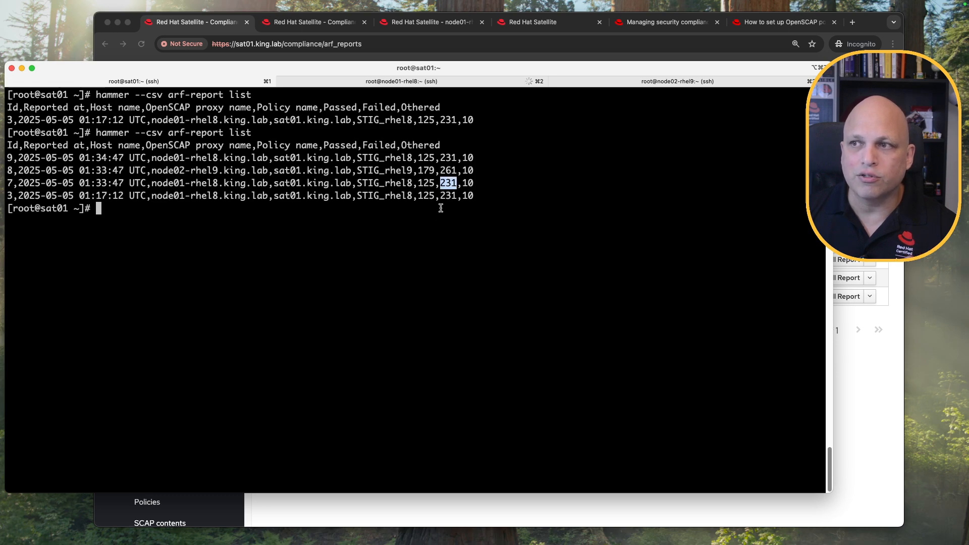
double_click(448, 157)
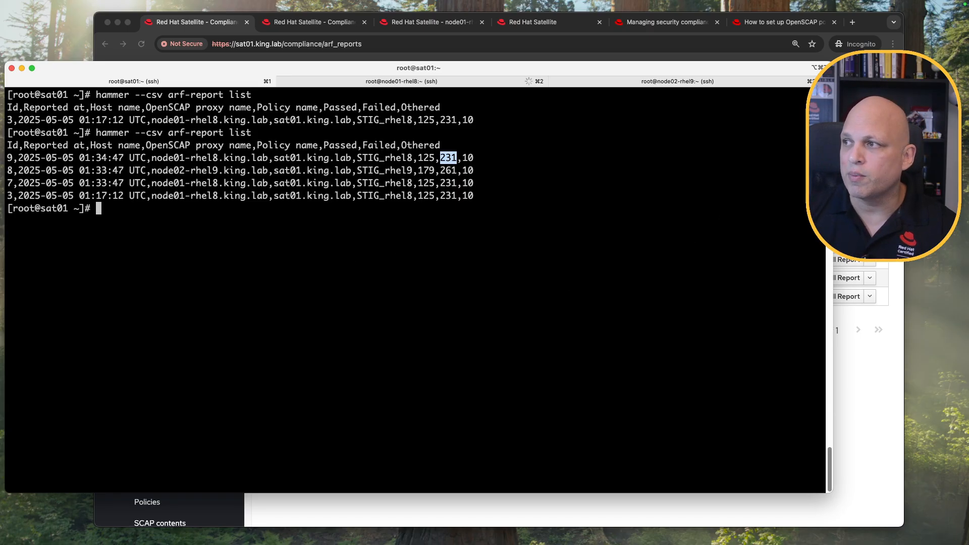
click(864, 237)
click(411, 186)
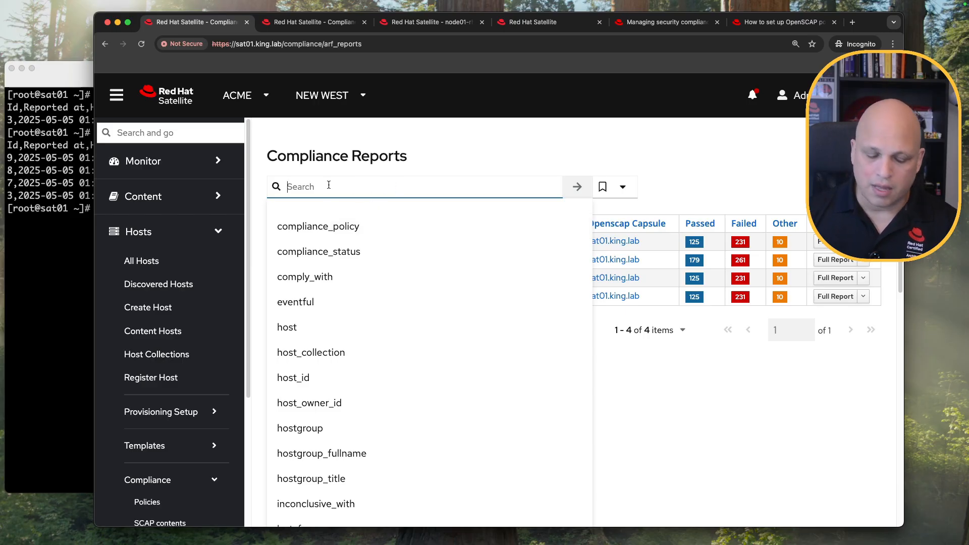
Filter compliance reports by 'host = node01-rhel8.king.lab' and copy the search query.
text(ho)
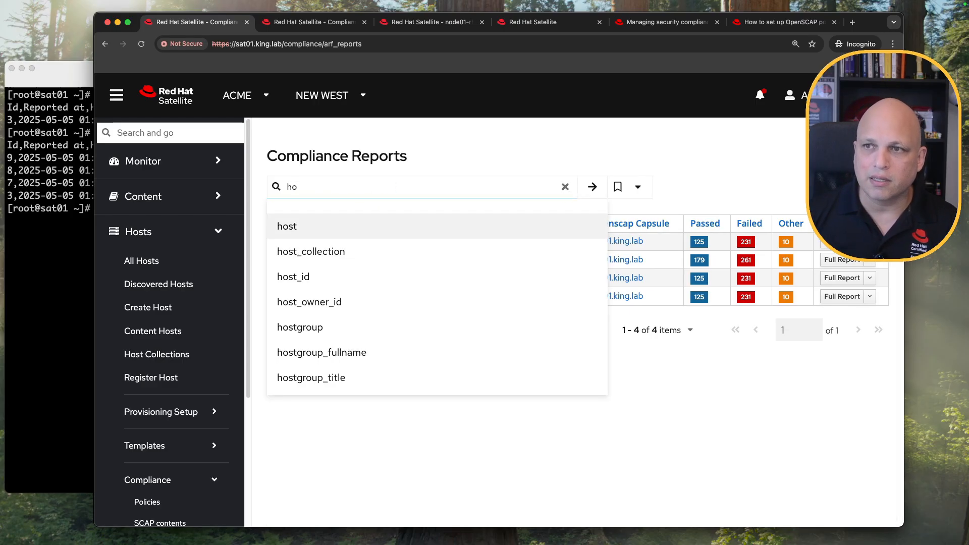
text(st =)
key(Down)
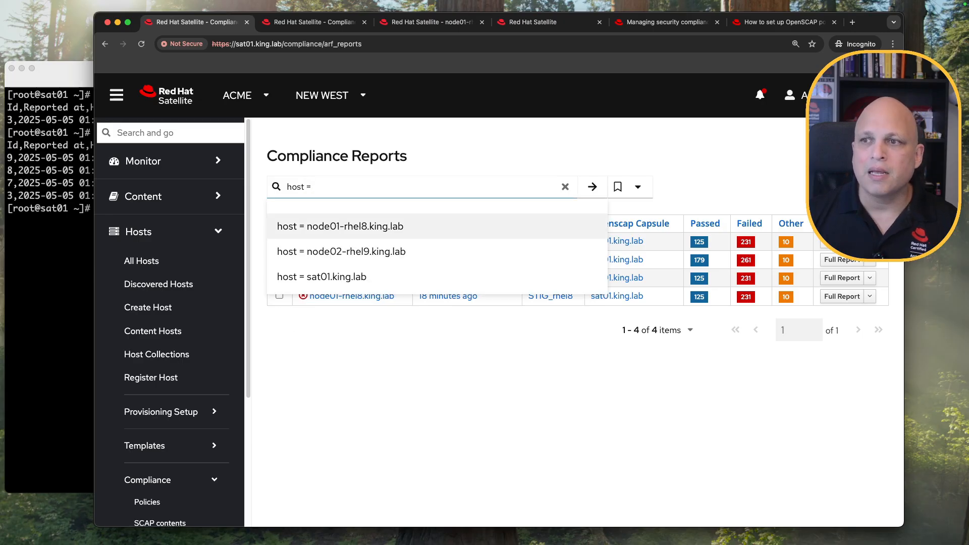
key(Return)
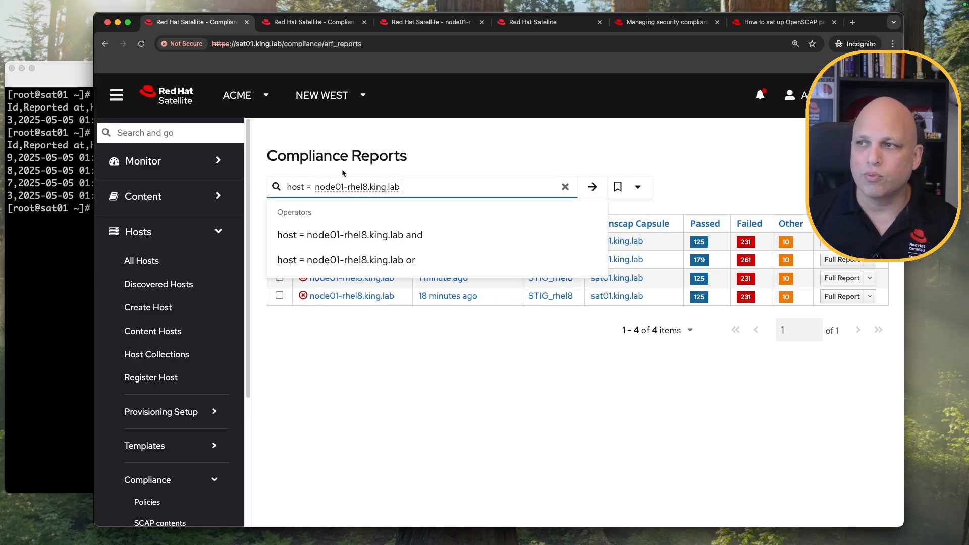
click(592, 187)
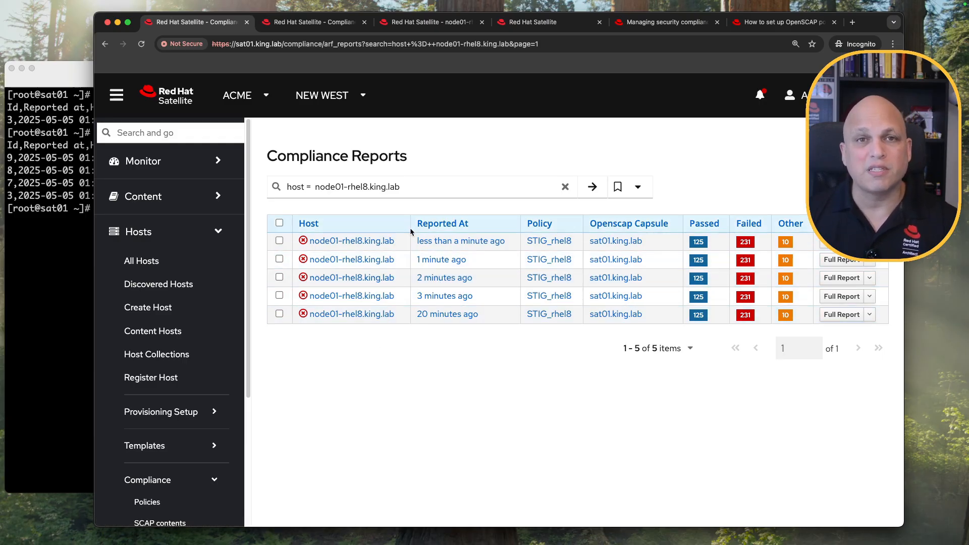
triple_click(425, 187)
key(super+c)
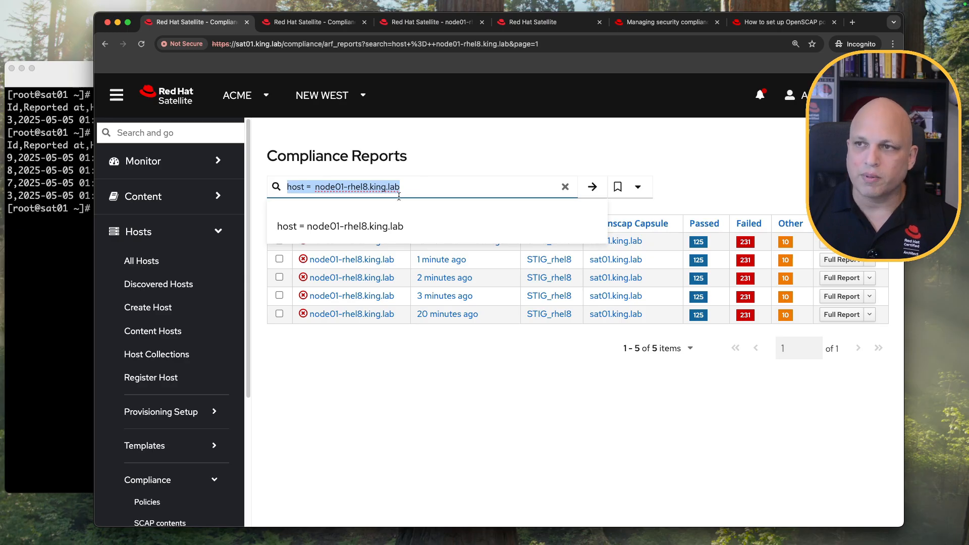
Recall the hammer report-list command and add an empty --search '' option.
click(80, 275)
key(Up)
text(--seaer)
key(BackSpace)
key(BackSpace)
text(rch '')
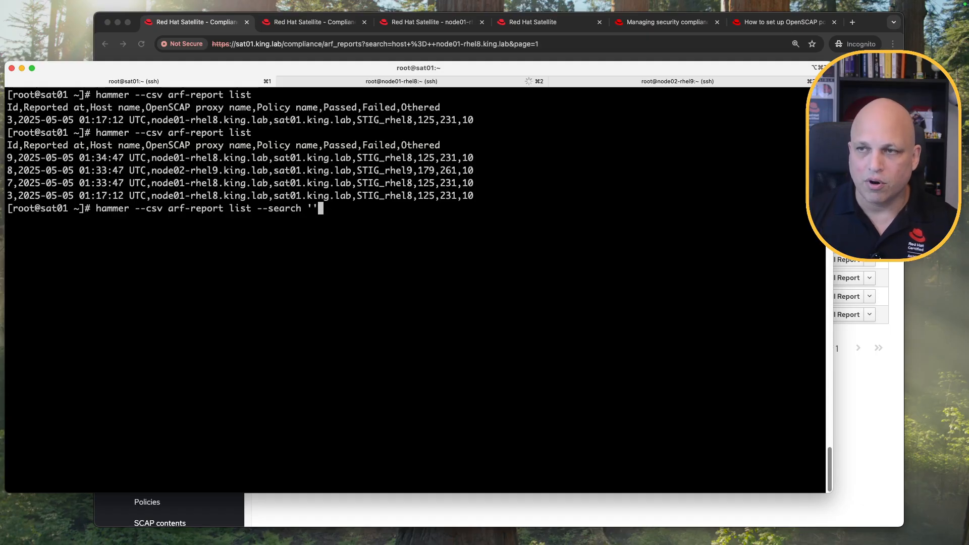
Run hammer --csv arf-report list --search 'host = node01-rhel8.king.lab', listing five reports.
key(super+v)
key(super+Left)
key(super+Right)
key(ctrl+a)
text(#)
key(Return)
key(Return)
key(Return)
key(Return)
key(Return)
key(Return)
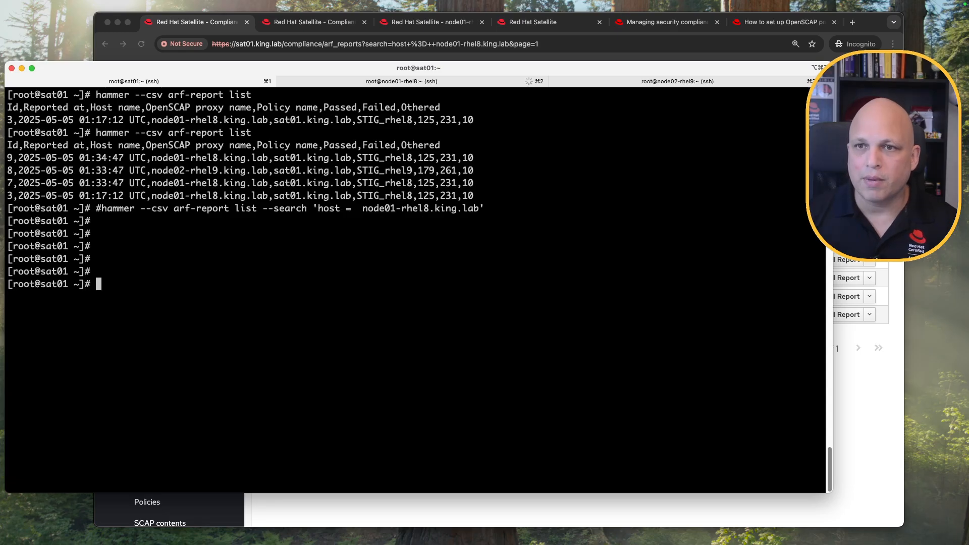
key(Up)
key(ctrl+a)
key(Delete)
key(Return)
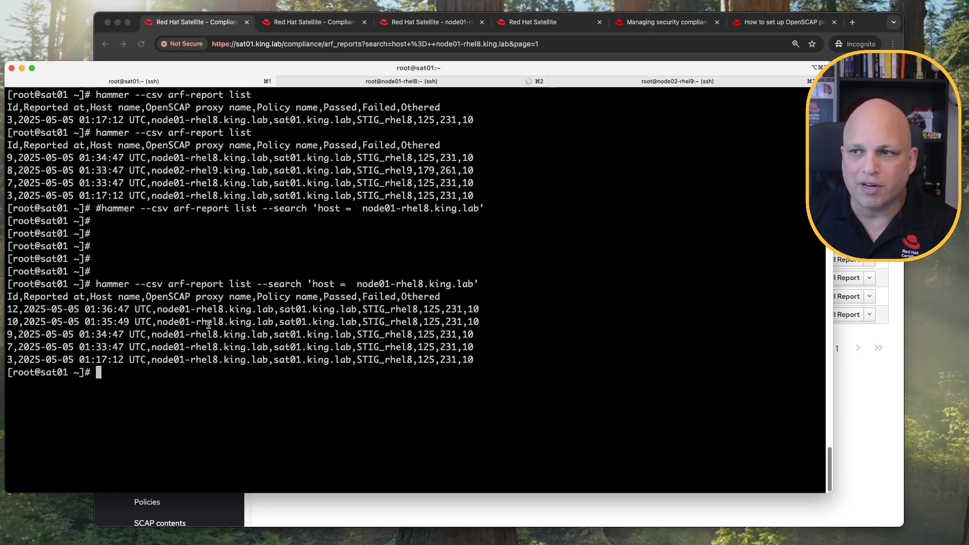
Check the node01-rhel8 host name in the rows for reports 10 and 9.
drag(155, 310, 242, 322)
drag(157, 334, 268, 334)
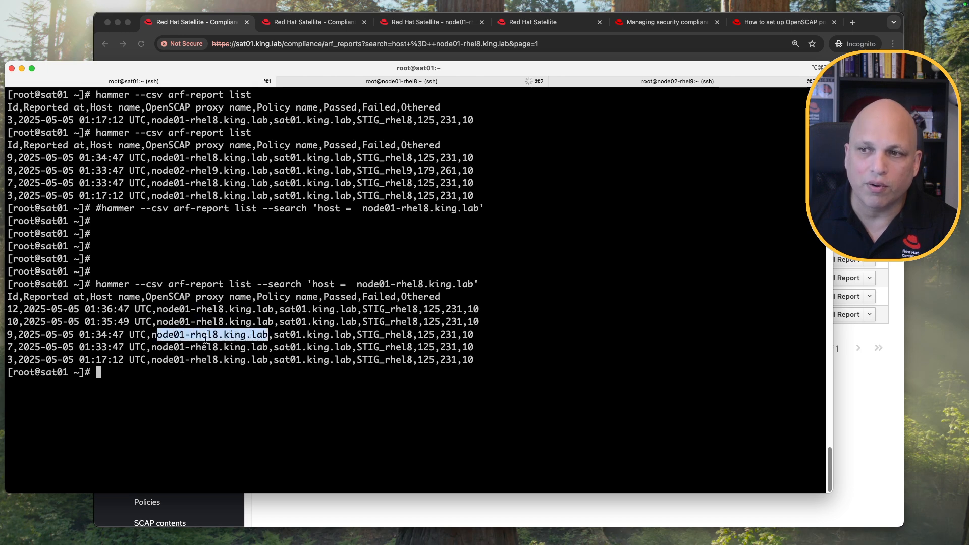
click(877, 457)
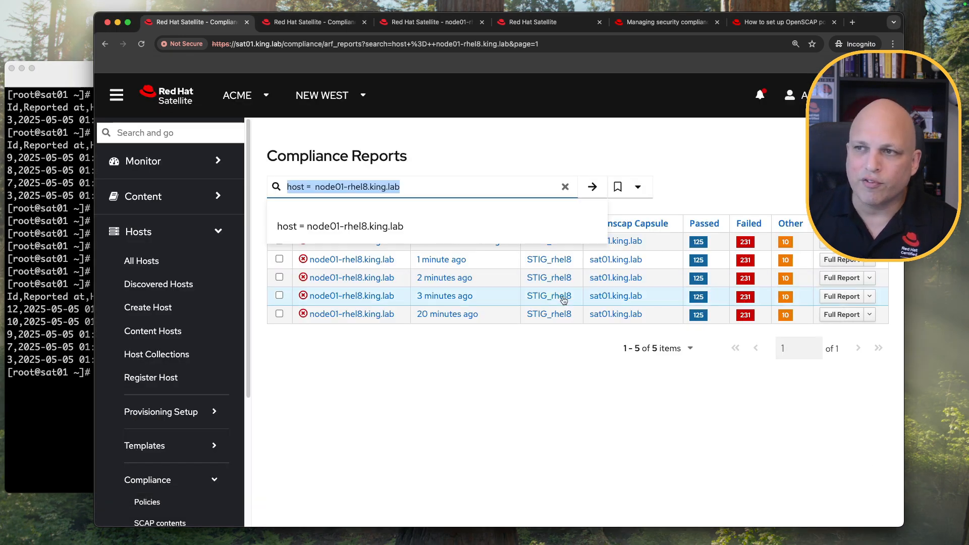
Try 'and' and 'or' operators after the host query, then clear the search to list all nine reports.
click(426, 186)
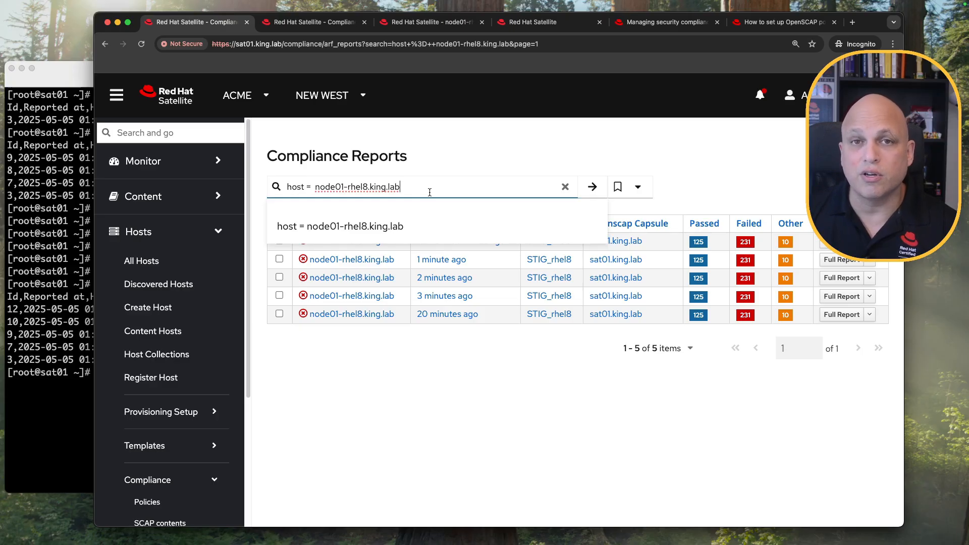
text(and)
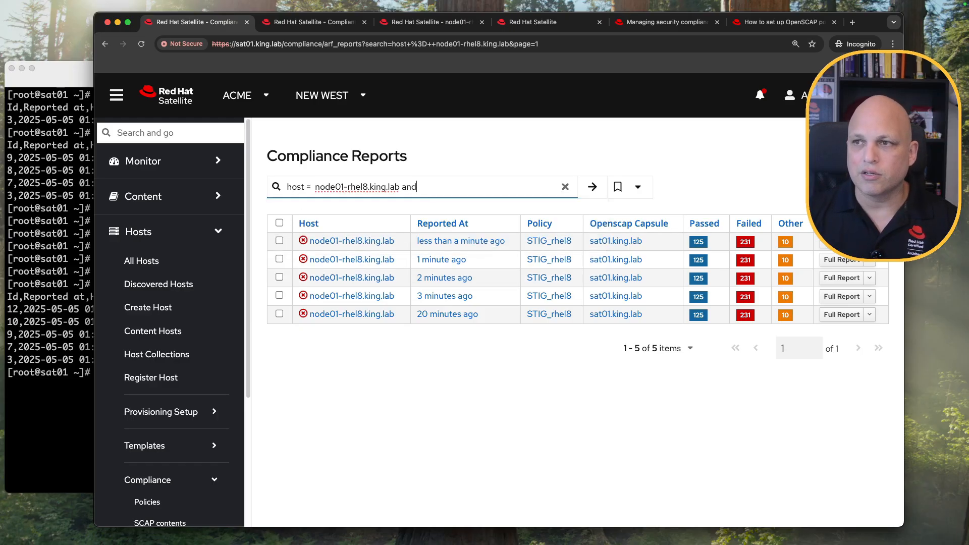
key(BackSpace)
key(BackSpace)
key(BackSpace)
key(BackSpace)
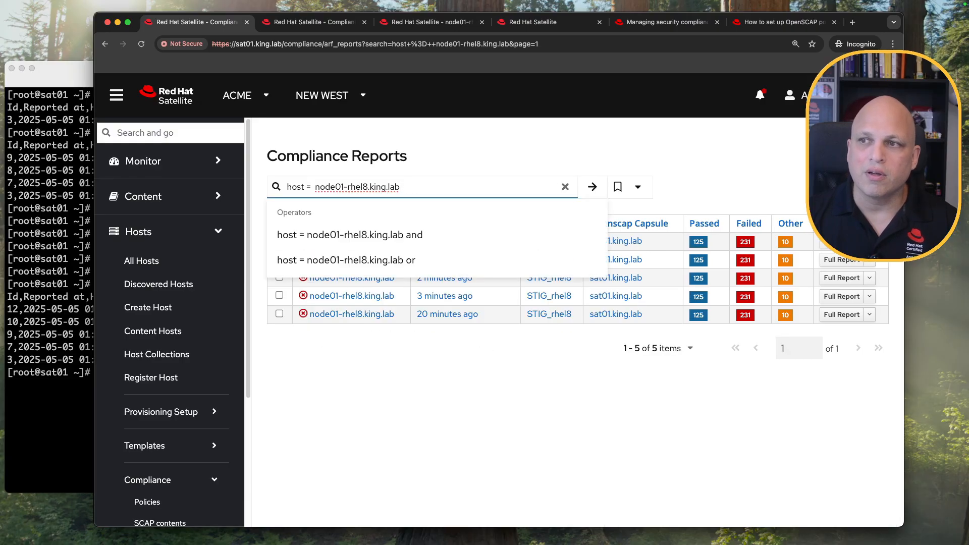
text(or)
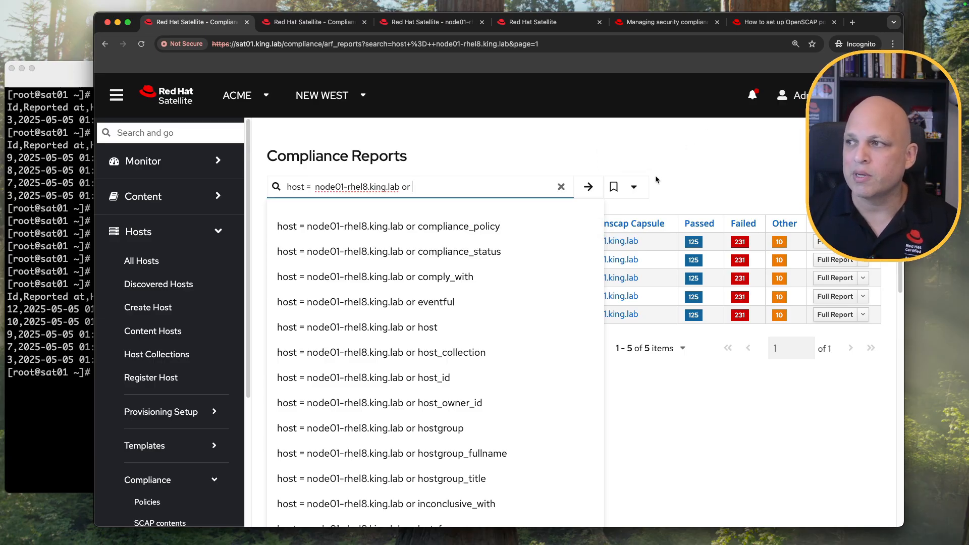
click(713, 160)
click(560, 186)
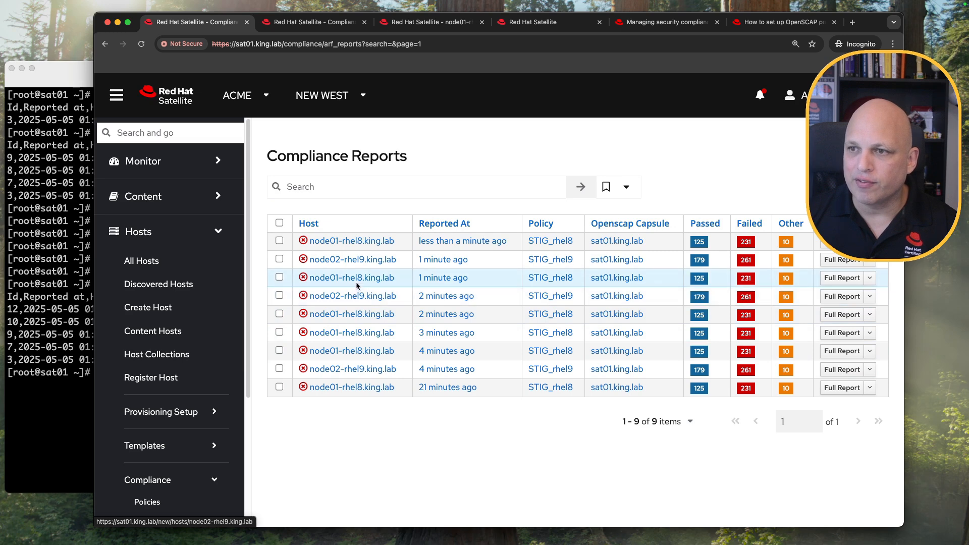
Search reports with 'host ~ node01', then with 'host ~ node02'.
click(377, 182)
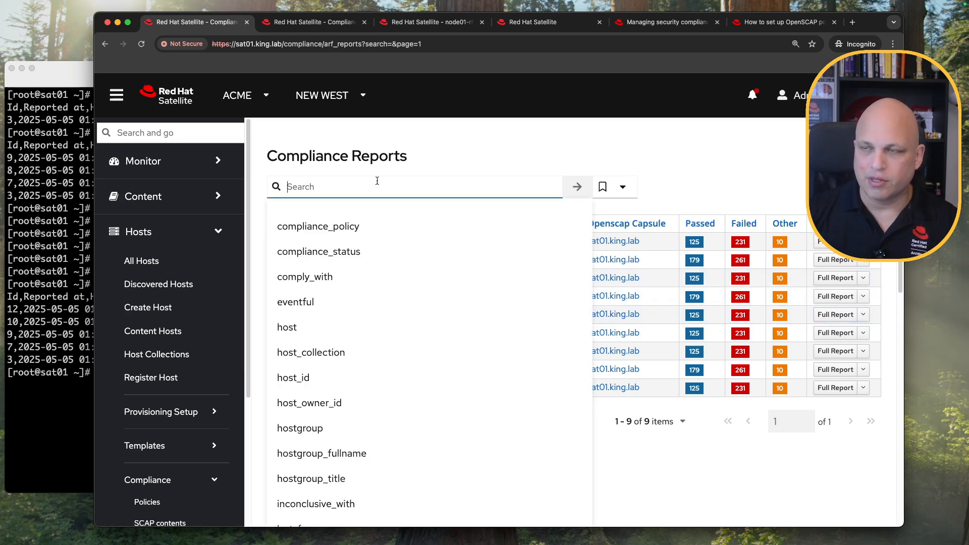
text(host )
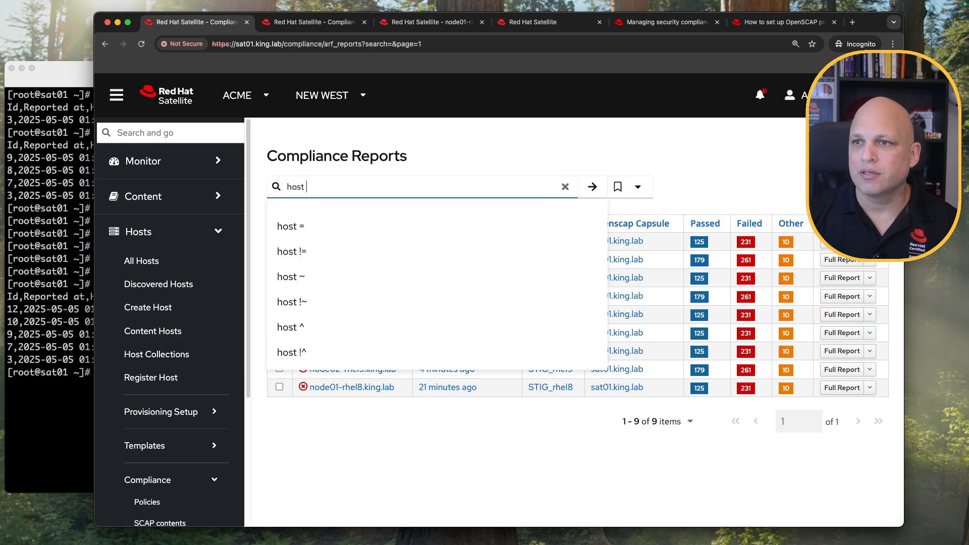
text(~ node01)
key(Return)
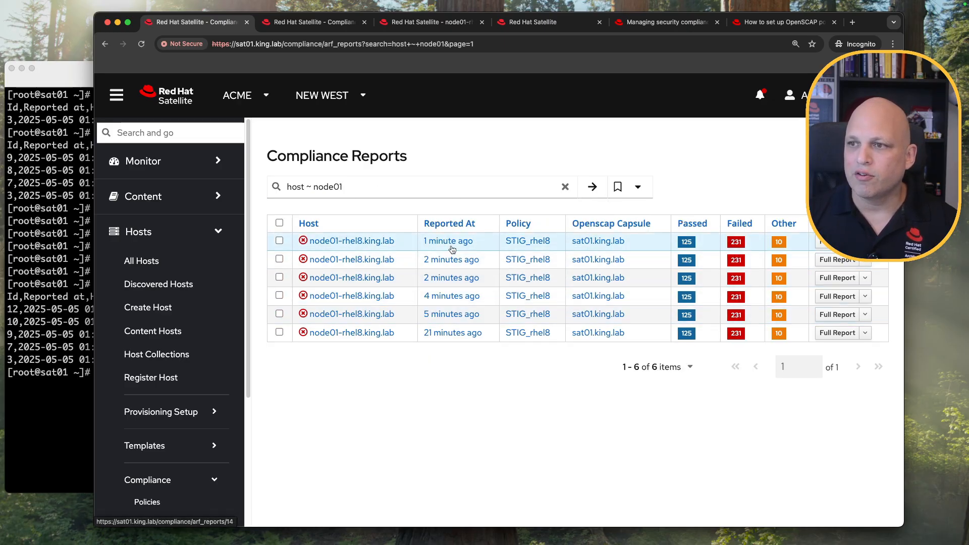
click(373, 185)
key(BackSpace)
text(2)
key(Return)
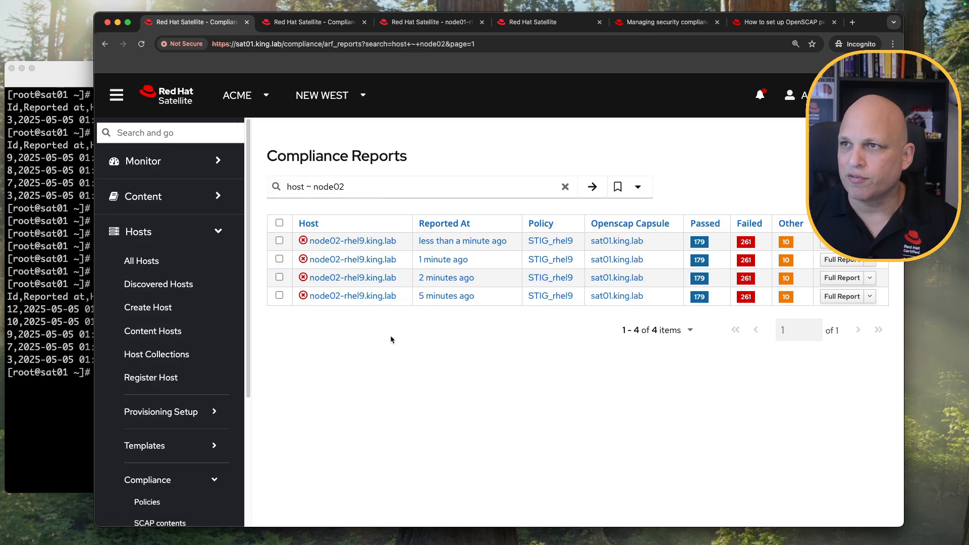
Close the extra browser tabs.
click(344, 25)
middle_click(345, 25)
middle_click(340, 24)
middle_click(336, 24)
middle_click(337, 23)
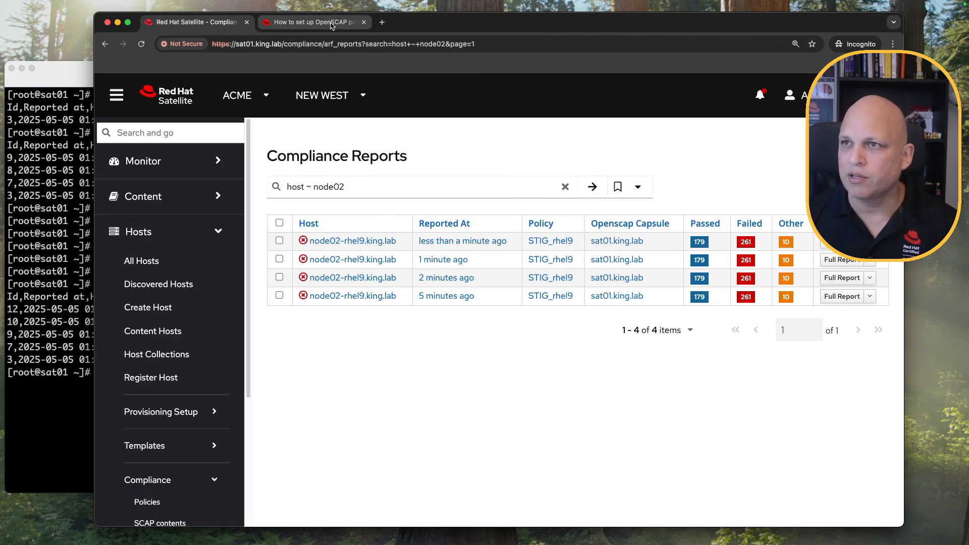
middle_click(337, 24)
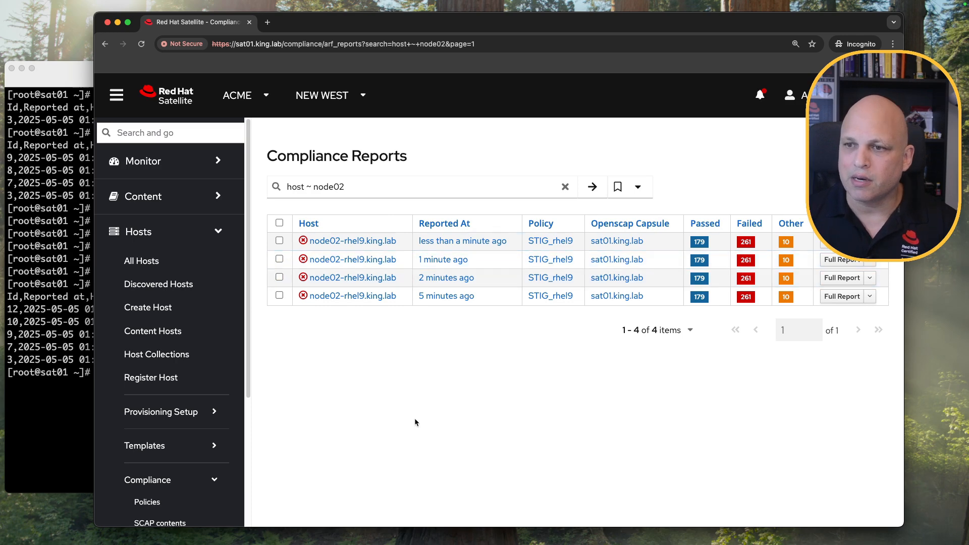
Search 'host ~ node01' again and open a node01-rhel8 report in a new tab.
click(373, 187)
key(BackSpace)
text(1)
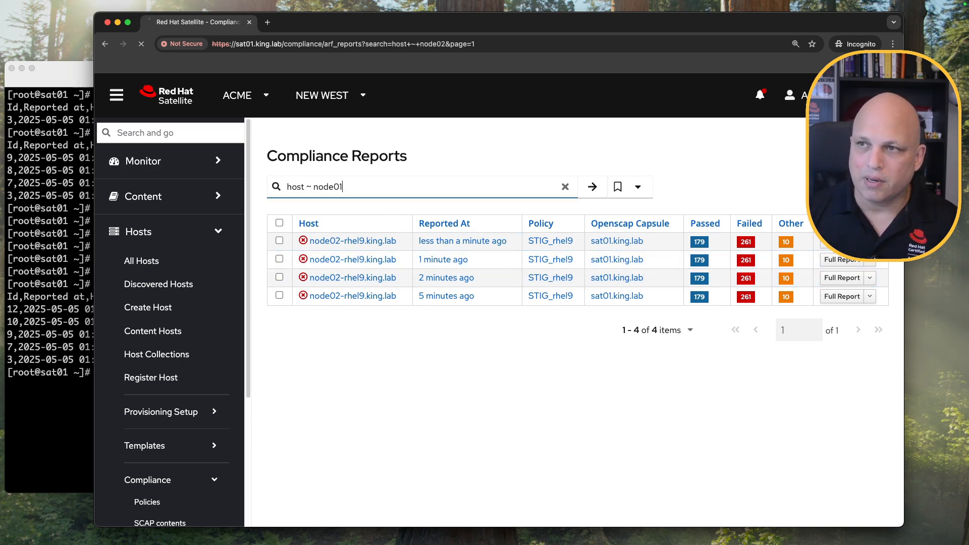
key(Return)
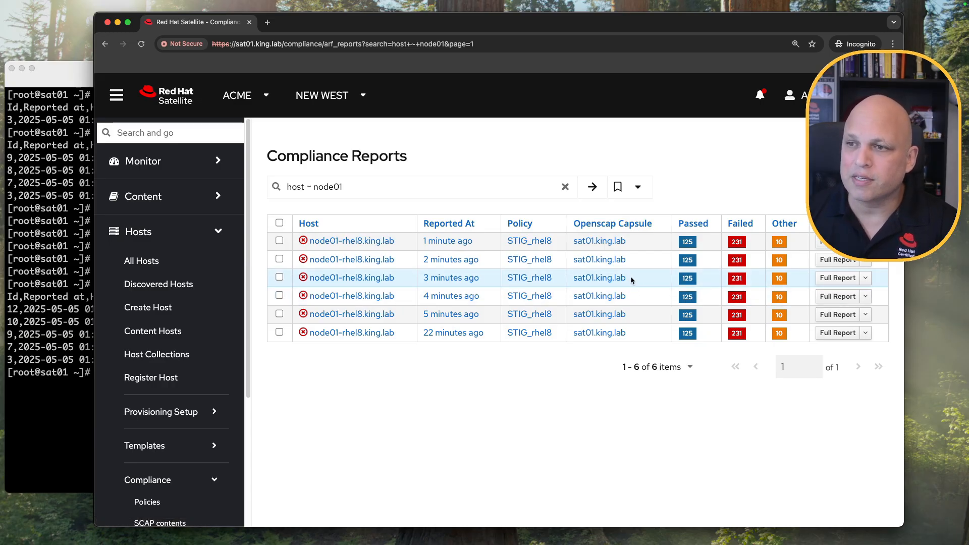
super+click(832, 242)
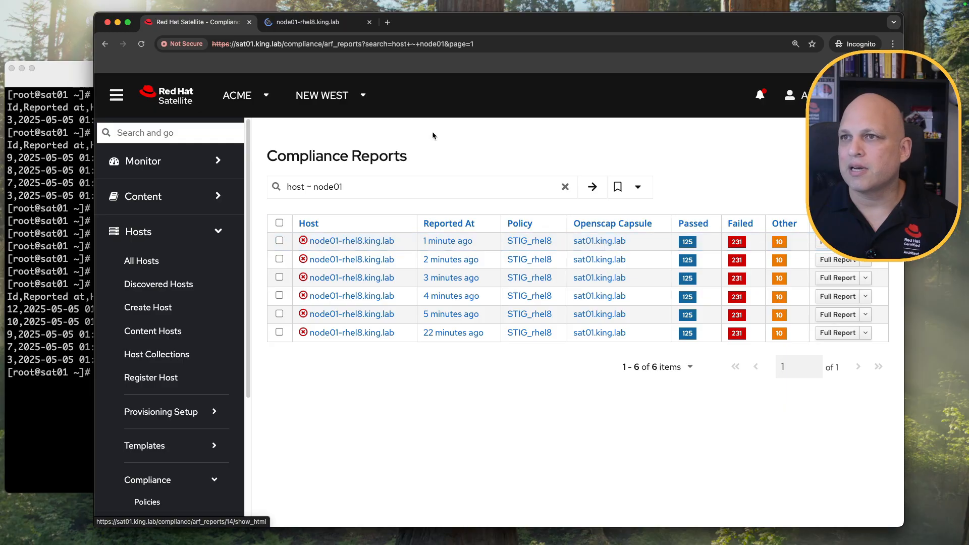
click(333, 24)
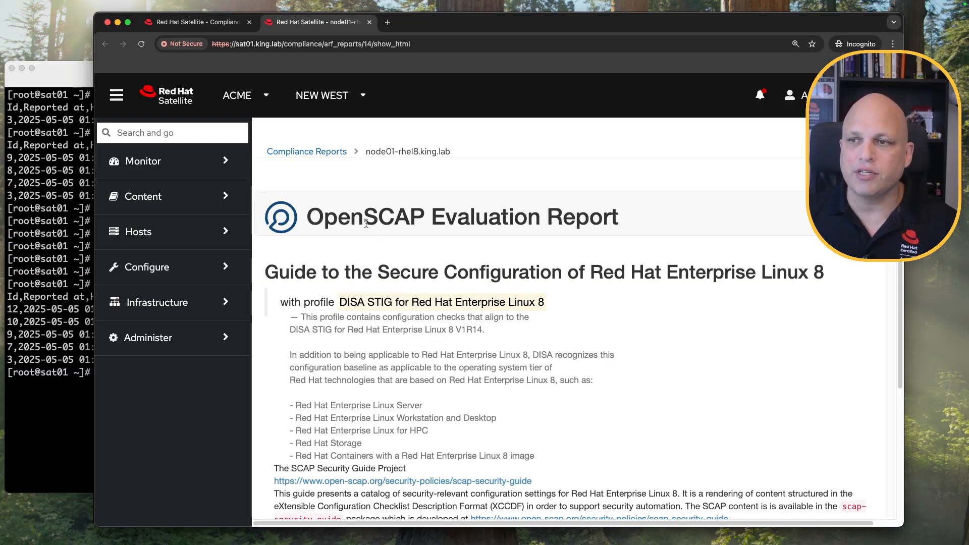
scroll(399, 247, down, 15)
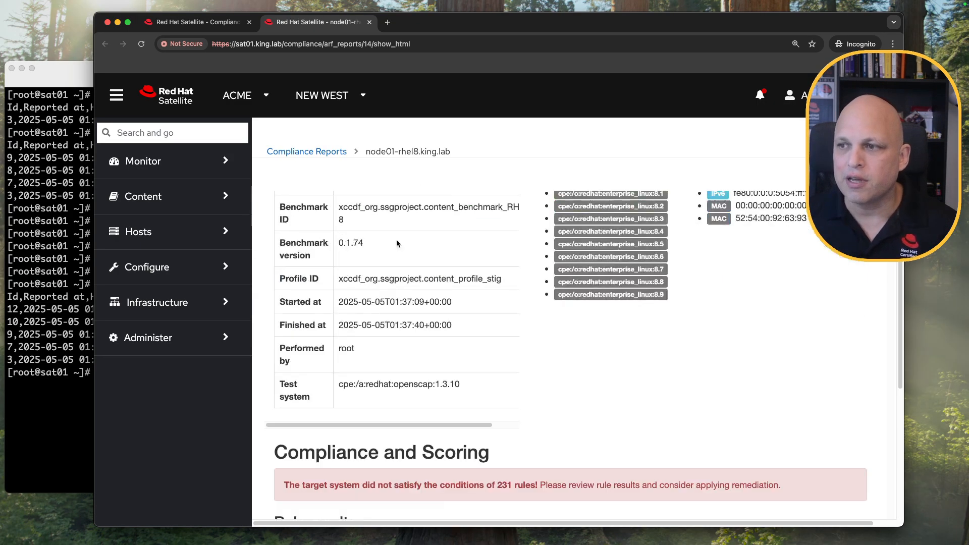
scroll(397, 242, down, 10)
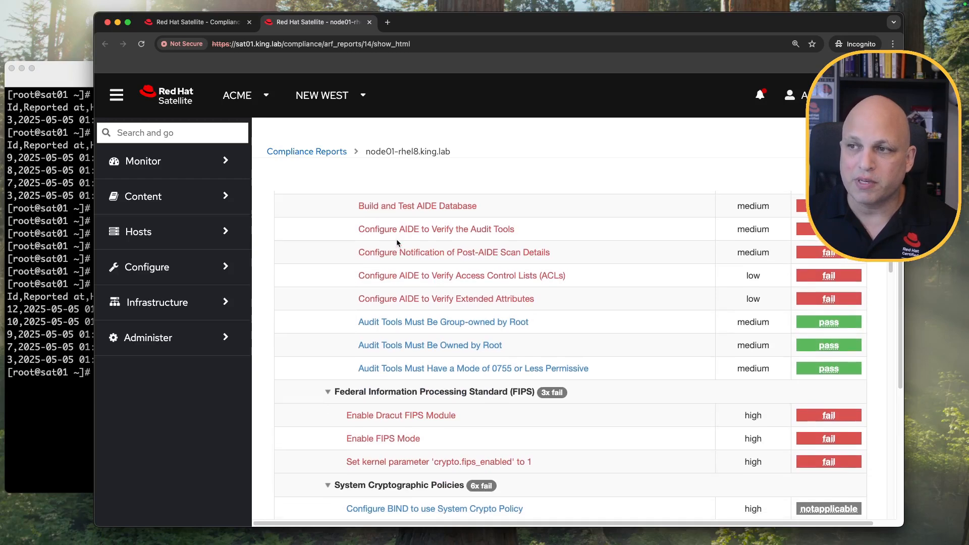
scroll(397, 242, up, 3)
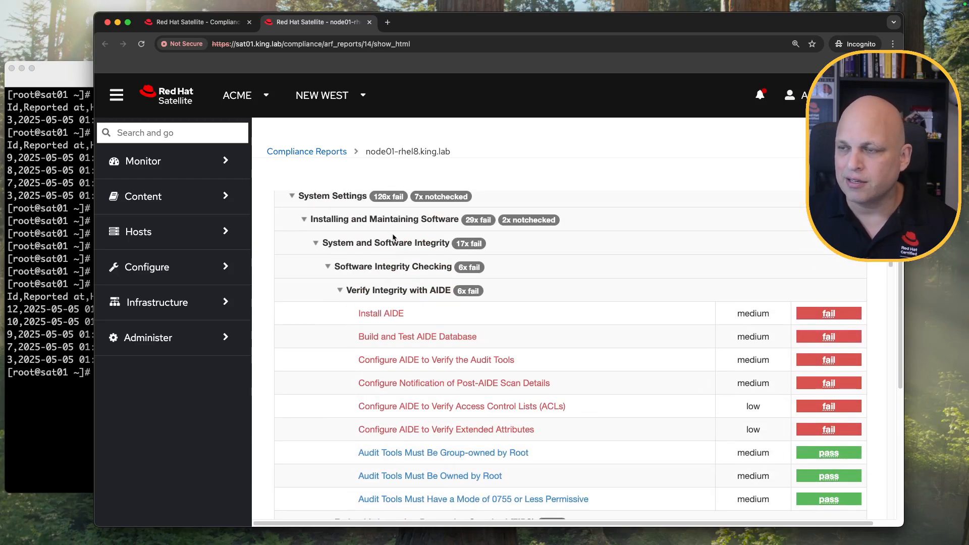
scroll(393, 236, down, 2)
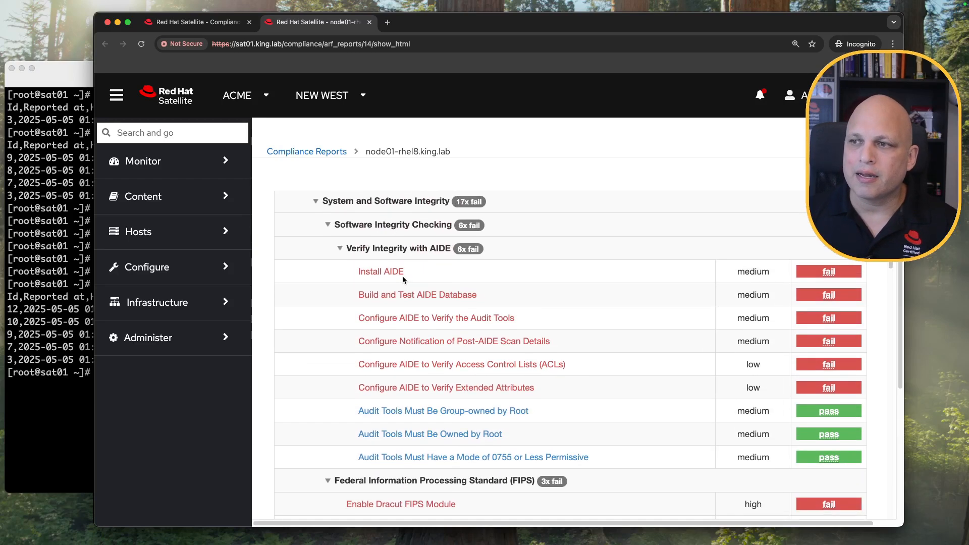
scroll(409, 272, down, 6)
scroll(587, 276, down, 20)
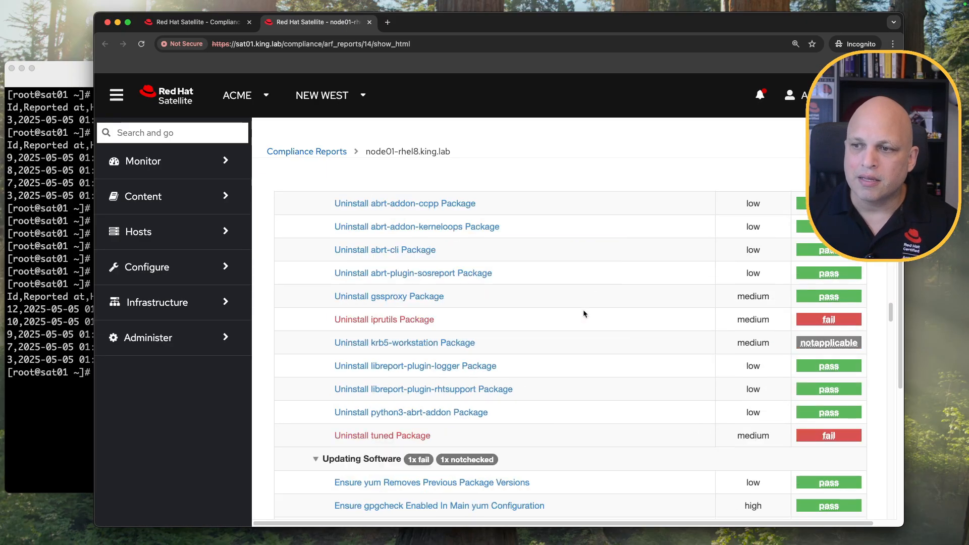
scroll(583, 311, down, 6)
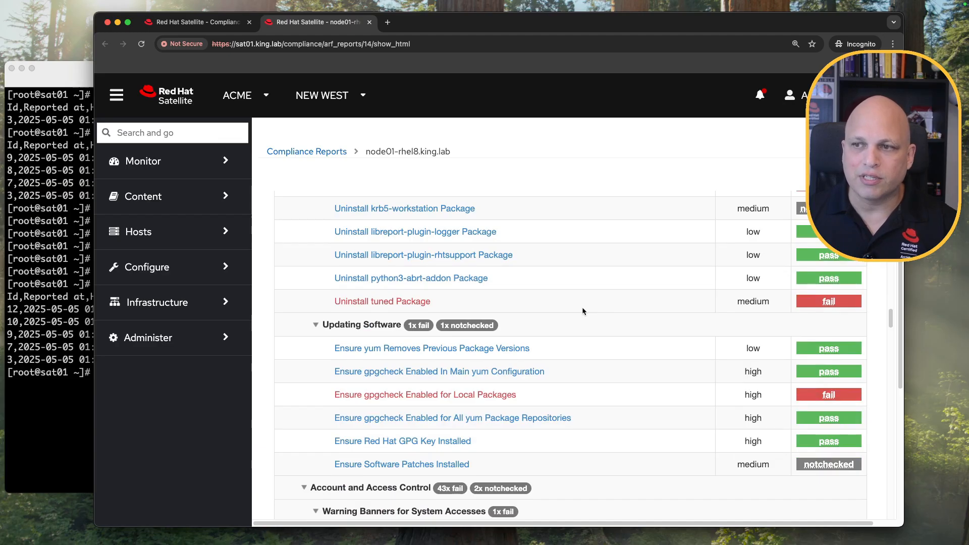
scroll(583, 311, down, 8)
scroll(582, 311, up, 20)
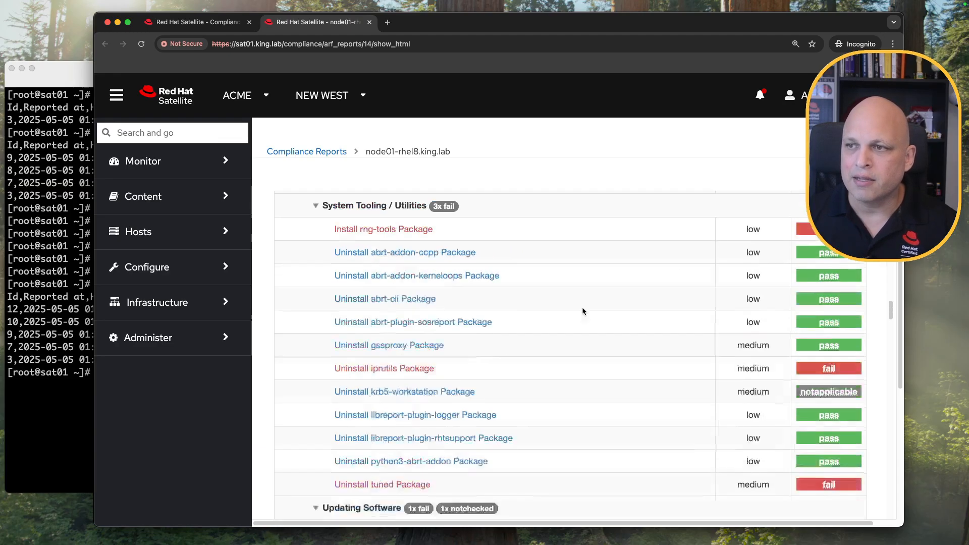
scroll(582, 311, up, 8)
scroll(583, 311, down, 4)
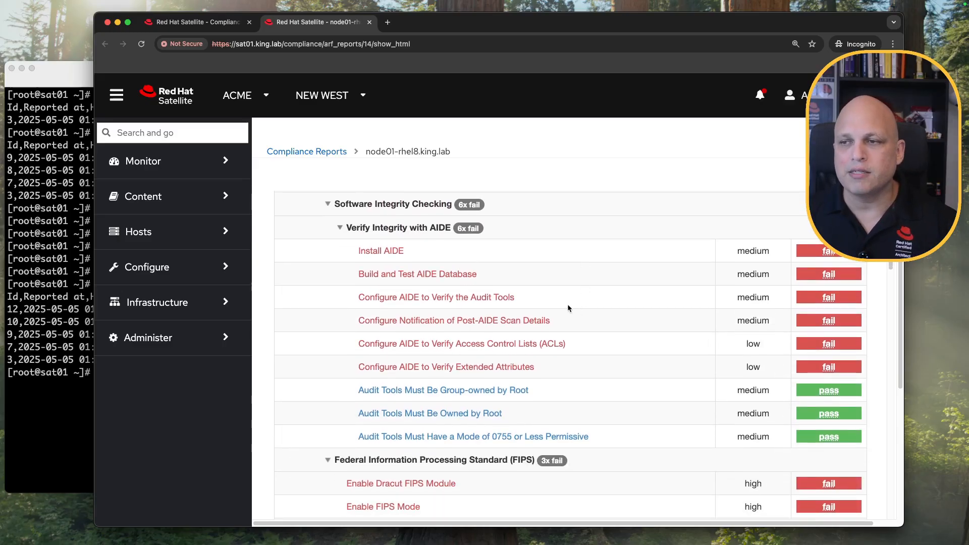
drag(413, 248, 349, 251)
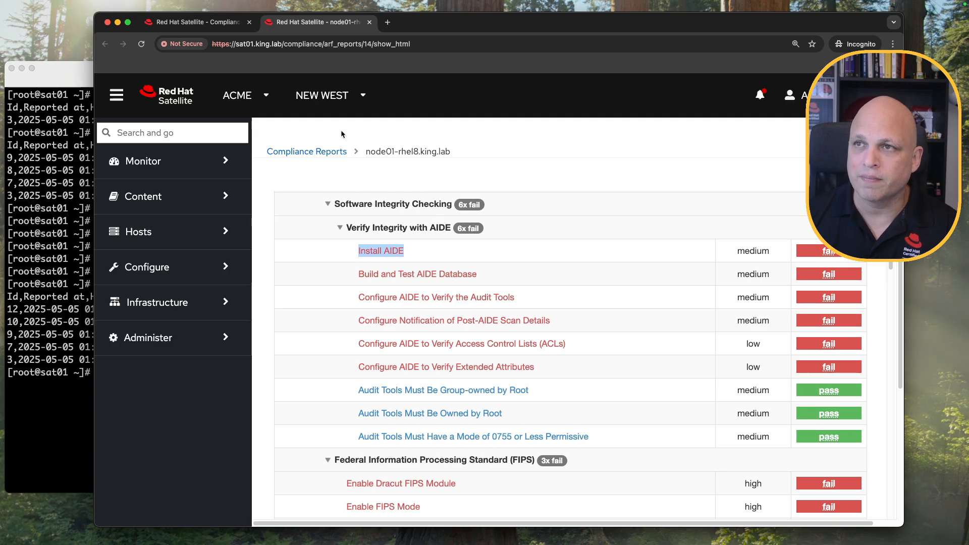
drag(370, 152, 452, 152)
Start a new Run job for node01-rhel8.king.lab from its host page, opened in a new tab.
click(219, 31)
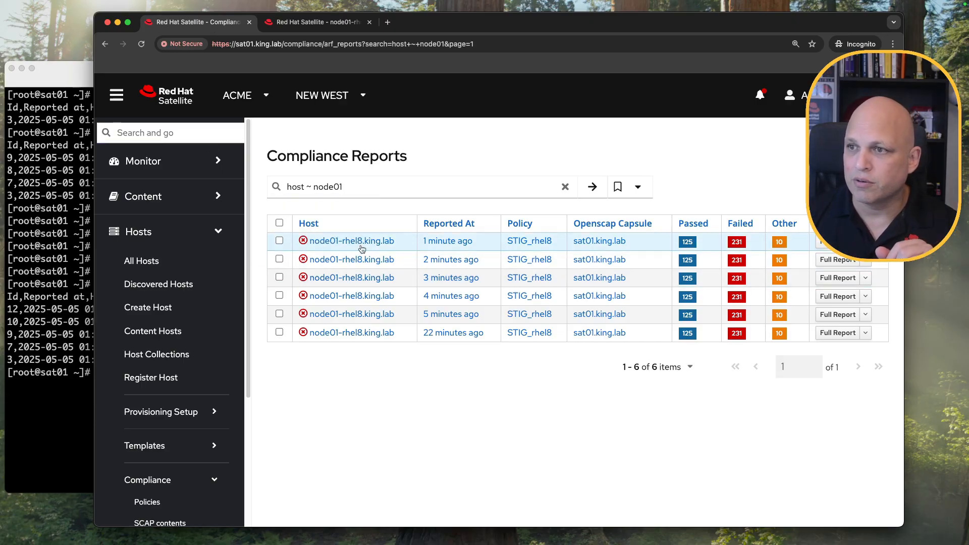
super+click(361, 242)
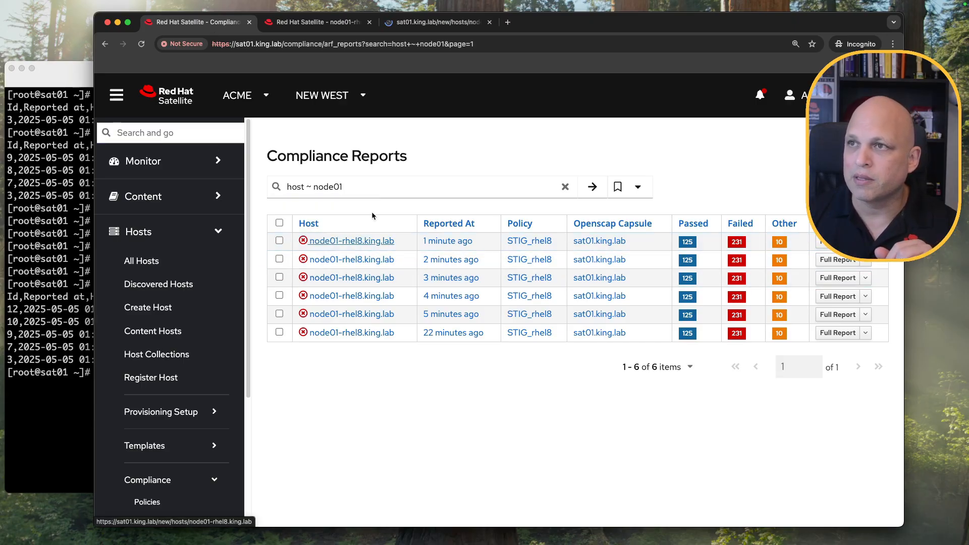
click(437, 24)
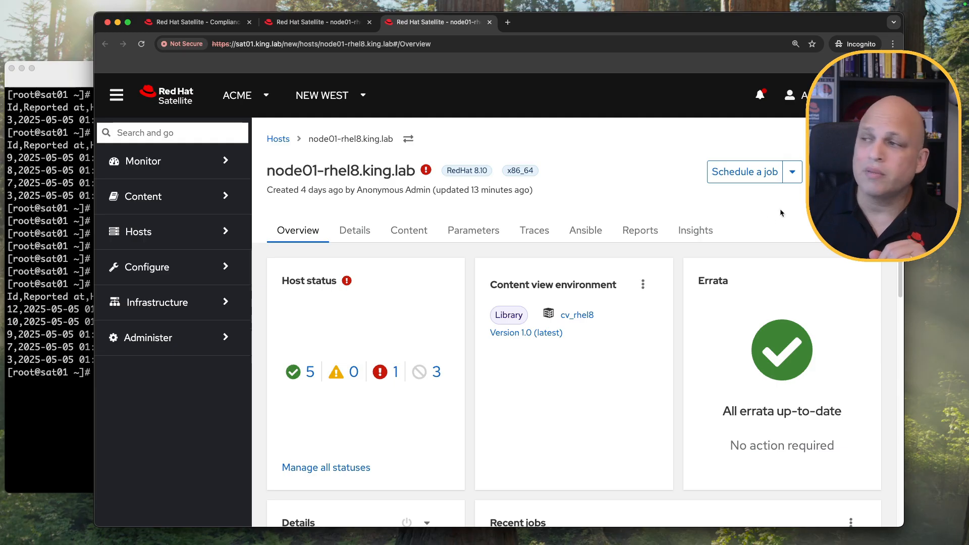
click(759, 177)
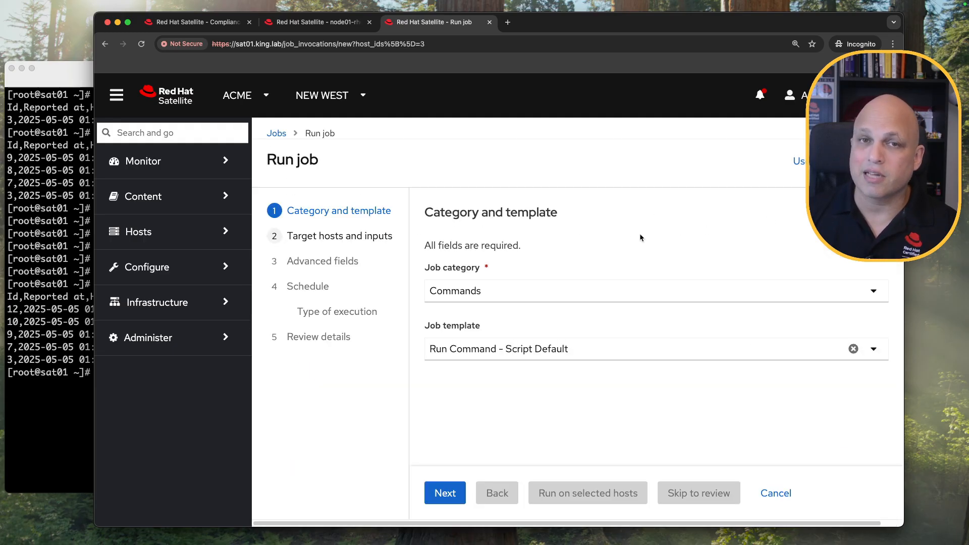
click(454, 495)
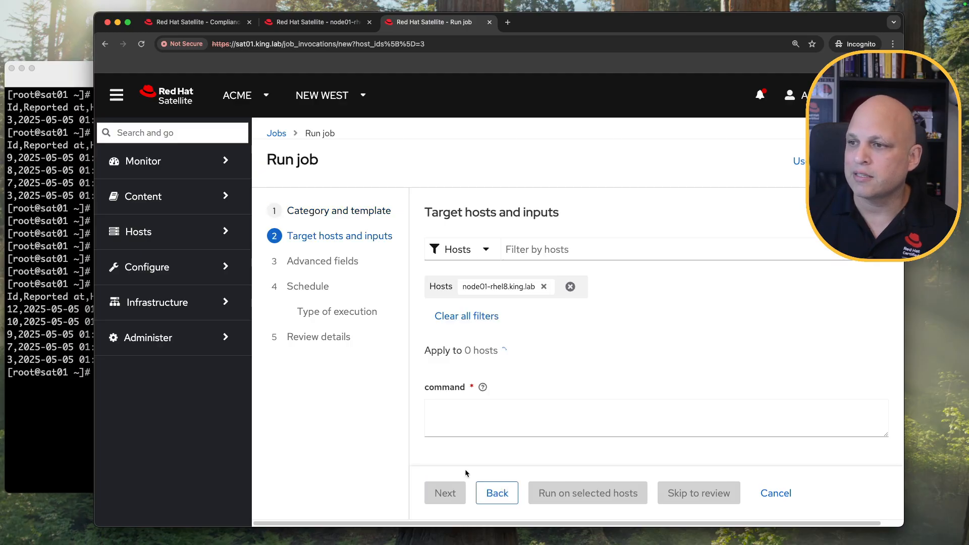
click(323, 22)
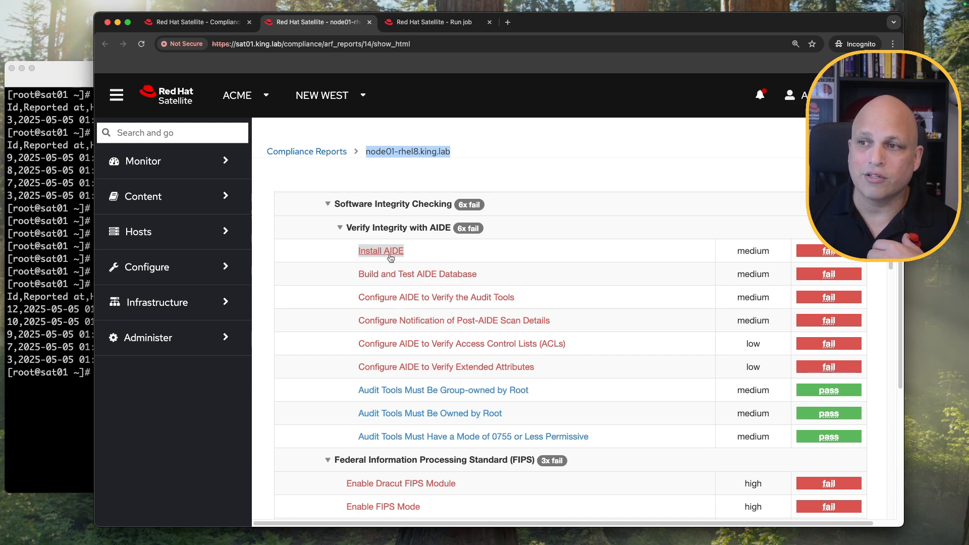
Copy the Install AIDE rule's remediation shell script from node01's compliance report.
click(391, 256)
scroll(506, 302, down, 5)
scroll(504, 298, down, 10)
click(361, 305)
scroll(357, 301, down, 4)
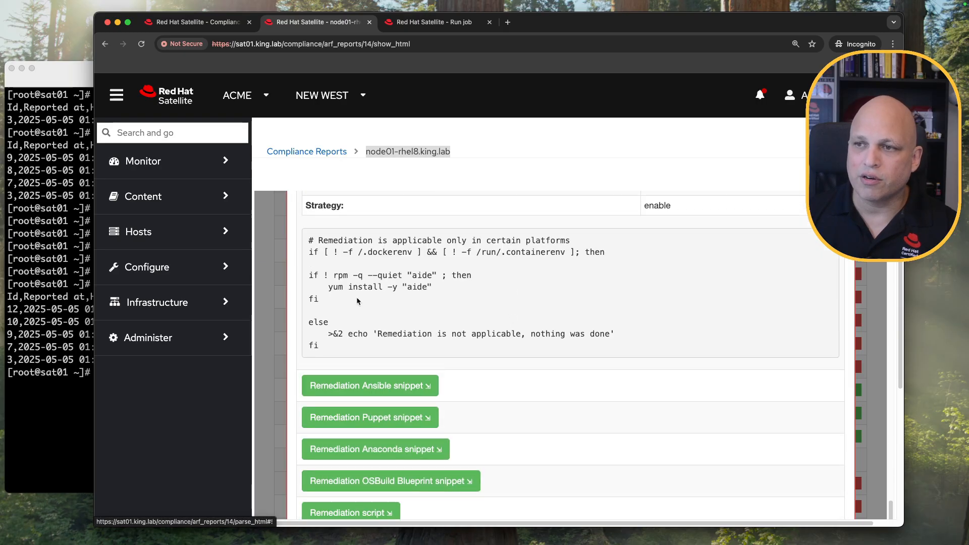
drag(304, 243, 348, 344)
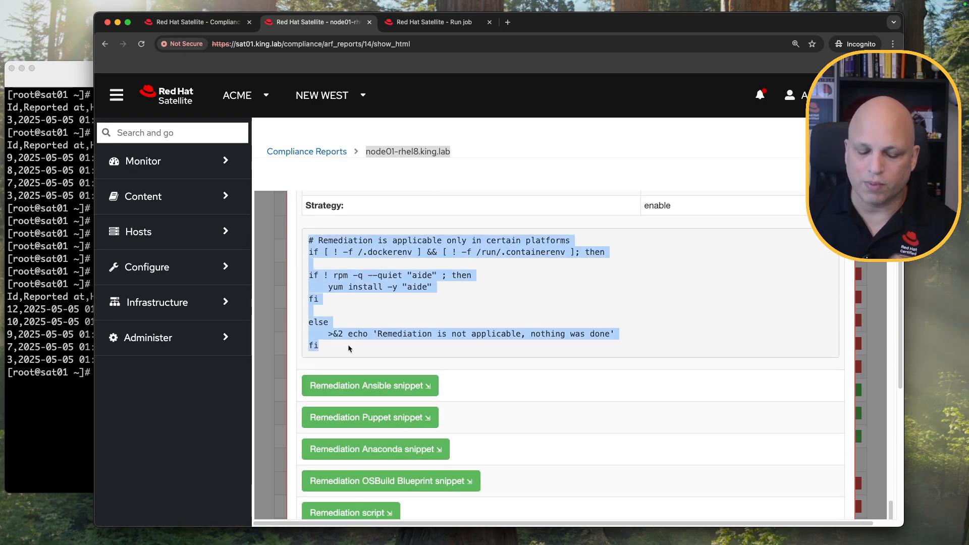
key(super+c)
Paste the Install AIDE script into the Run job command field, replacing the first paste.
click(434, 22)
click(475, 414)
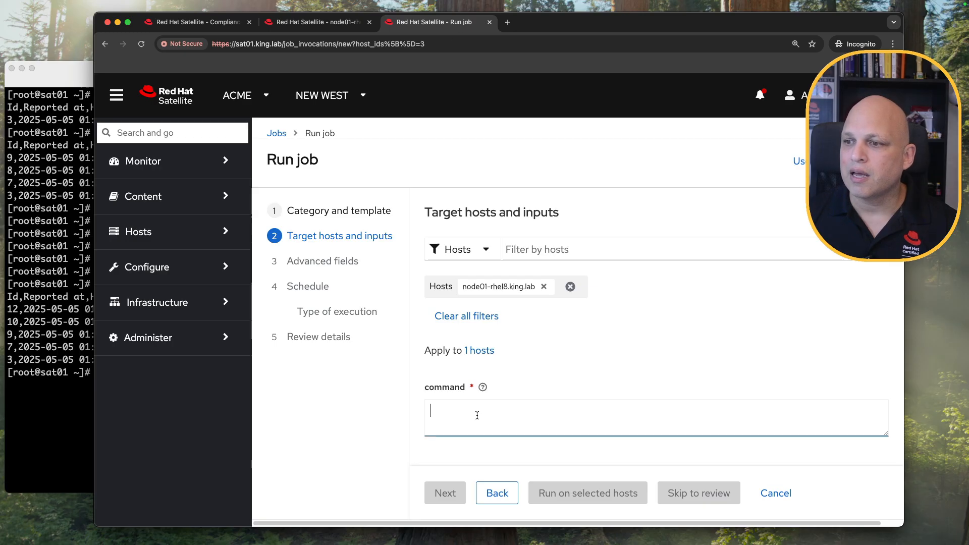
key(super+v)
key(super+a)
key(BackSpace)
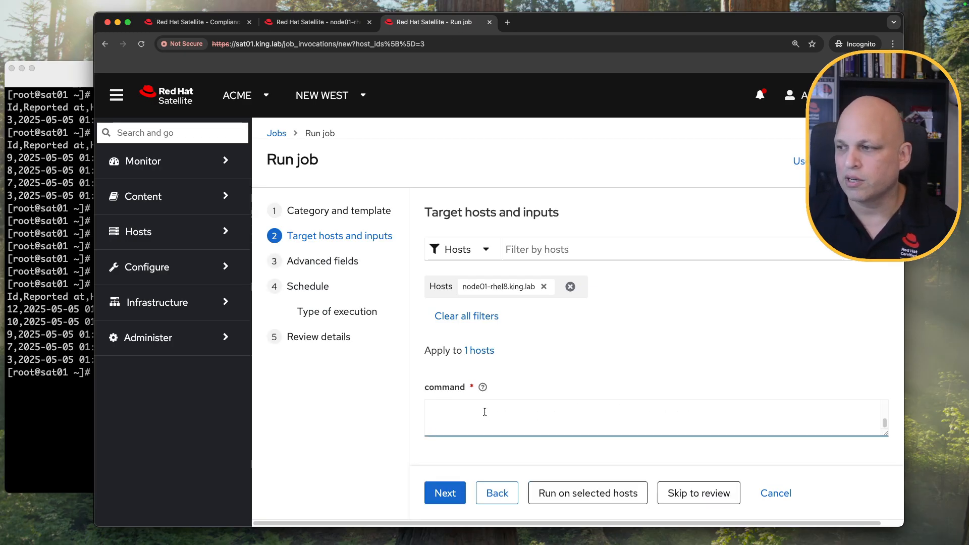
key(super+v)
scroll(485, 412, up, 5)
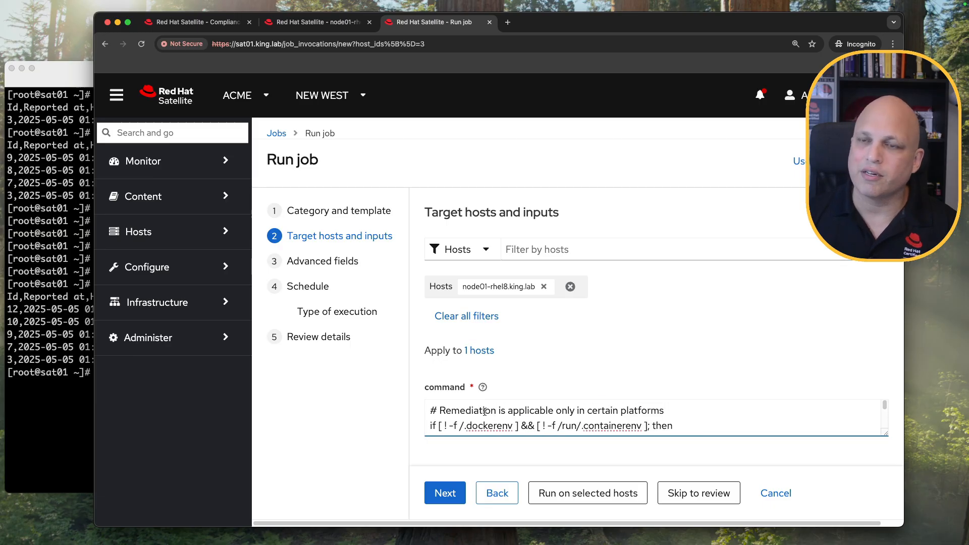
scroll(522, 425, down, 5)
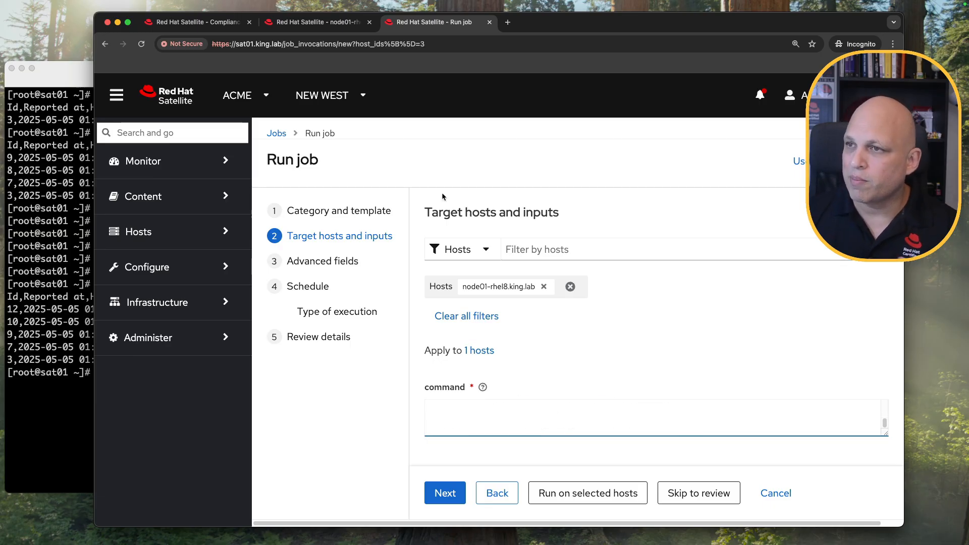
click(320, 22)
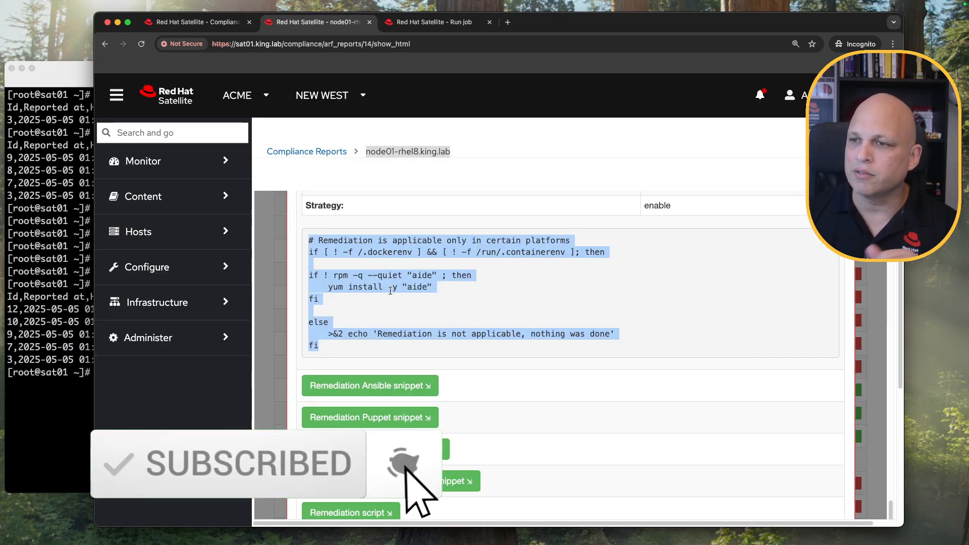
scroll(347, 310, up, 10)
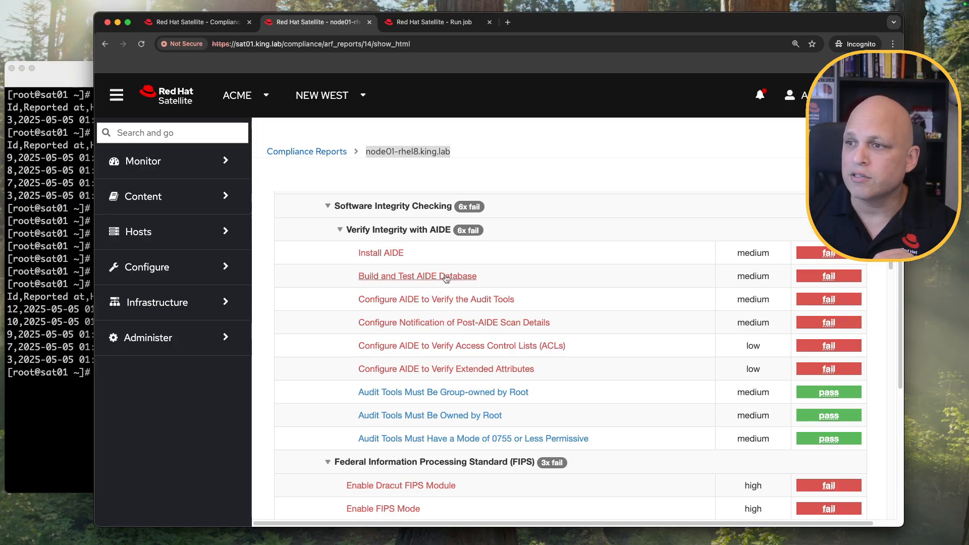
Append the Build and Test AIDE Database remediation script to the job command.
click(447, 278)
scroll(414, 333, down, 10)
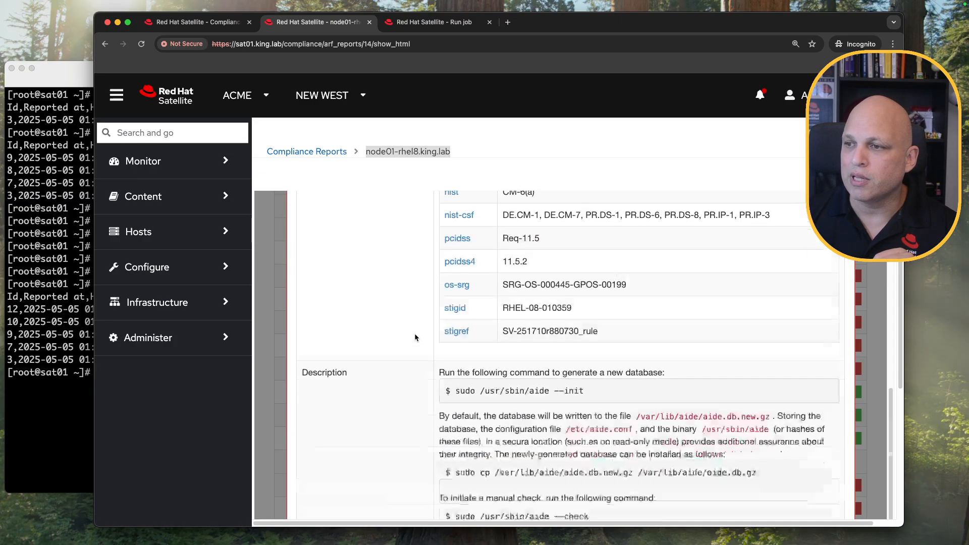
click(368, 321)
scroll(368, 321, down, 2)
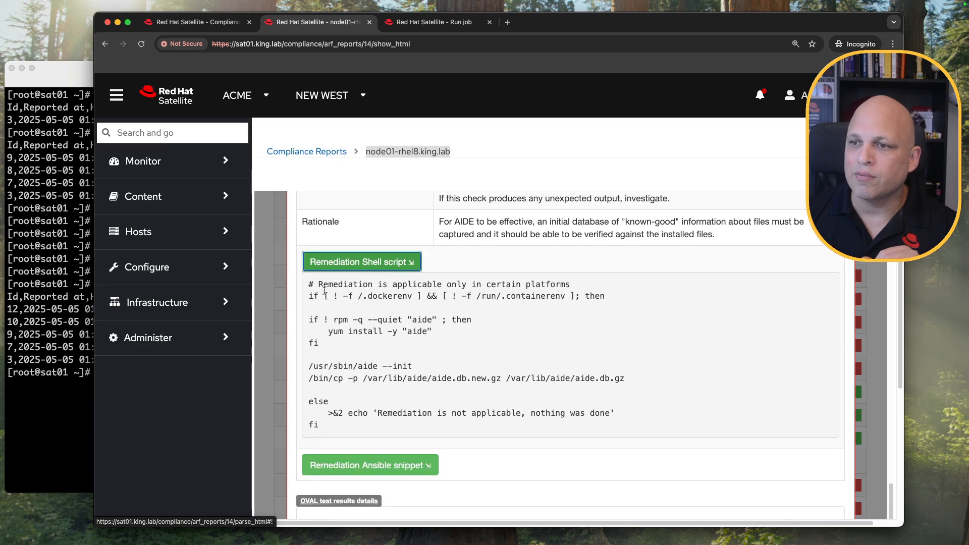
drag(307, 282, 366, 423)
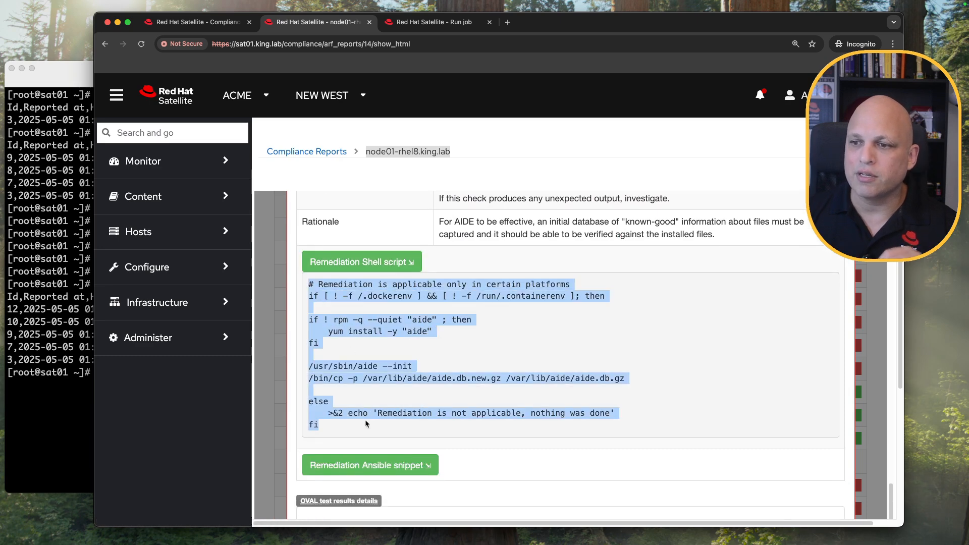
click(282, 256)
click(437, 23)
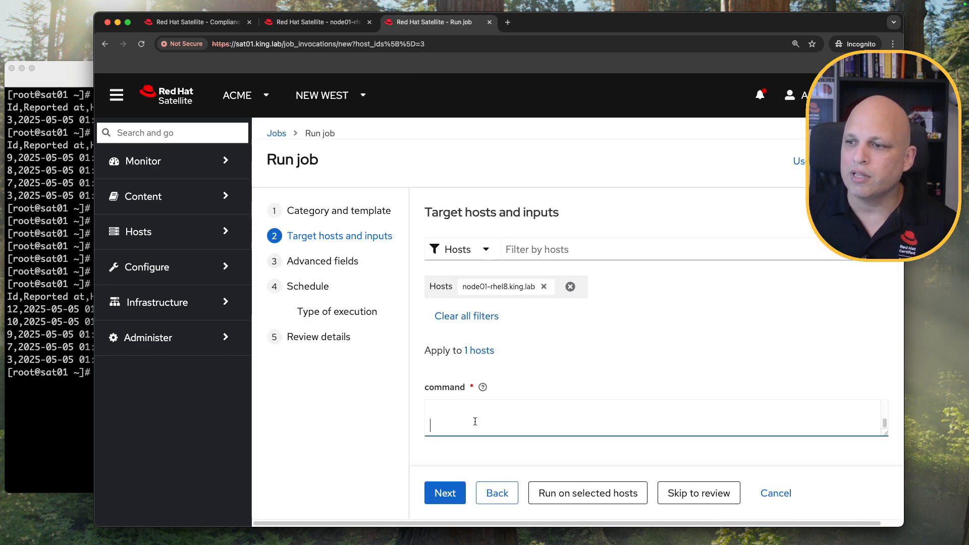
key(super+v)
key(Return)
key(Return)
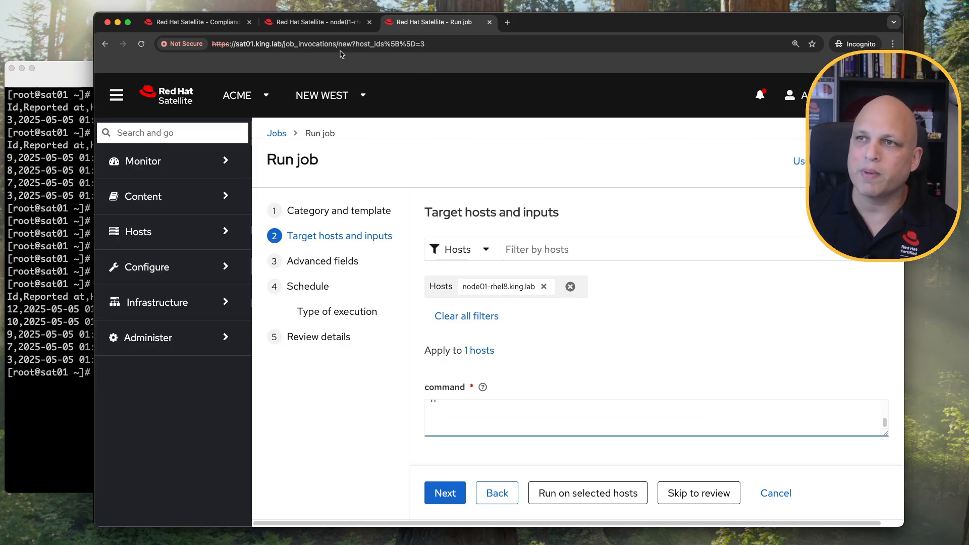
click(328, 23)
Append the Configure AIDE to Verify the Audit Tools remediation script to the job command.
click(417, 301)
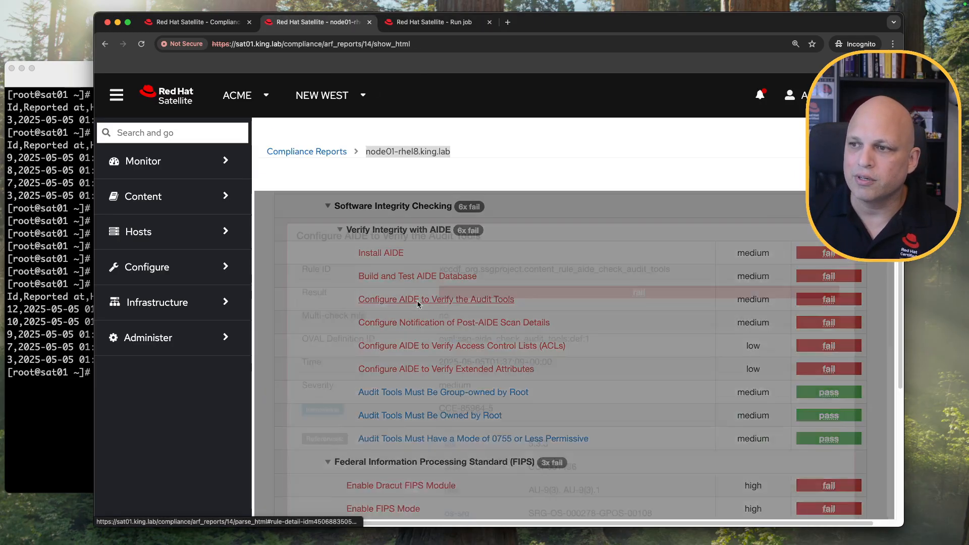
scroll(386, 241, down, 15)
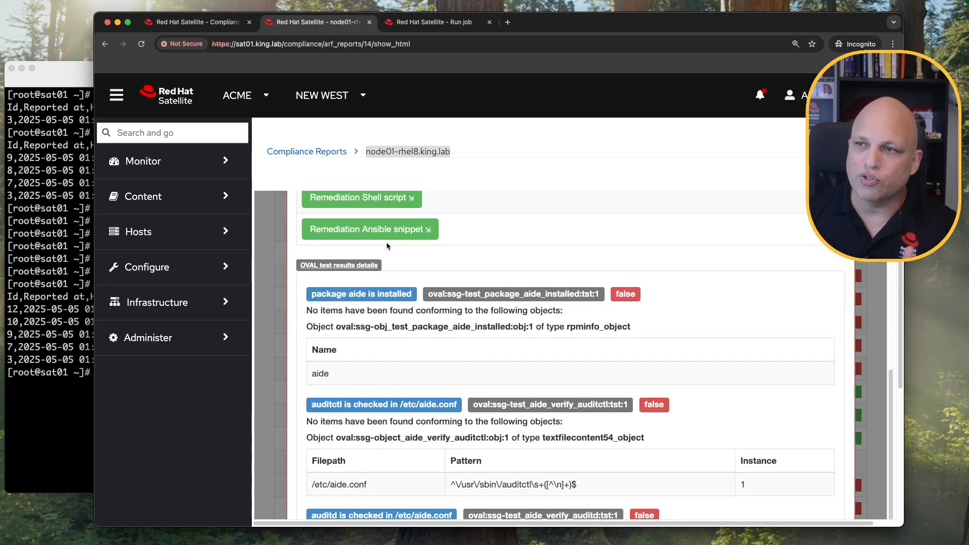
scroll(386, 245, up, 1)
click(374, 218)
drag(308, 333, 380, 409)
scroll(380, 410, down, 10)
scroll(380, 410, down, 5)
shift+click(327, 364)
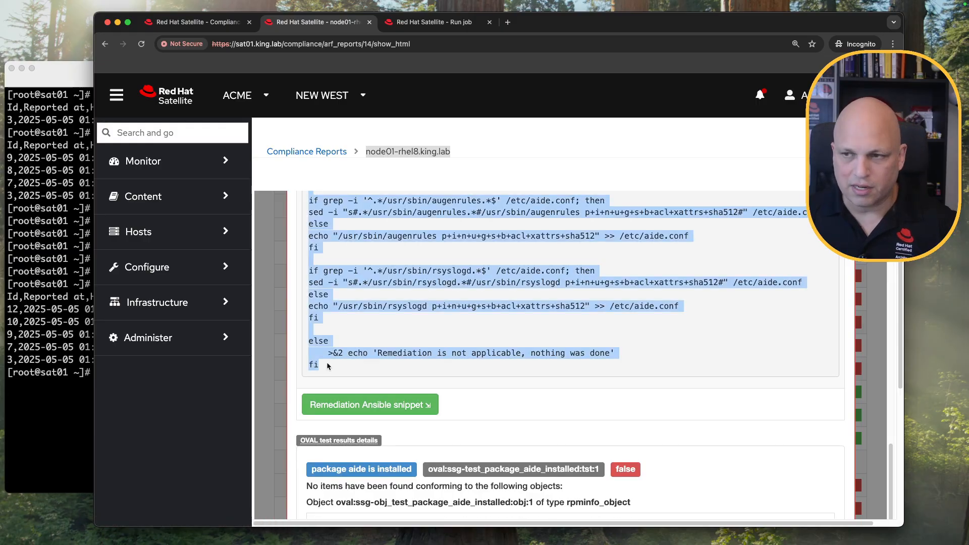
click(433, 22)
key(super+v)
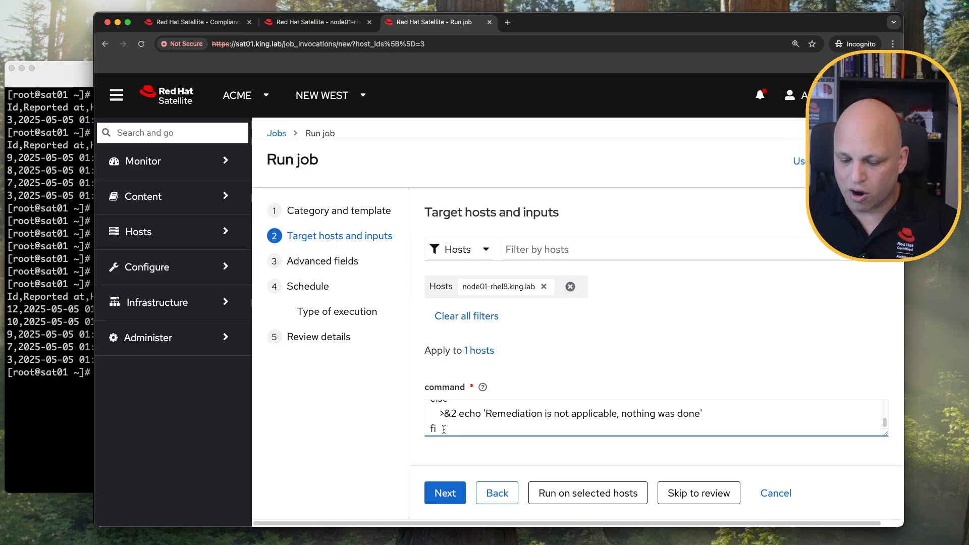
key(Return)
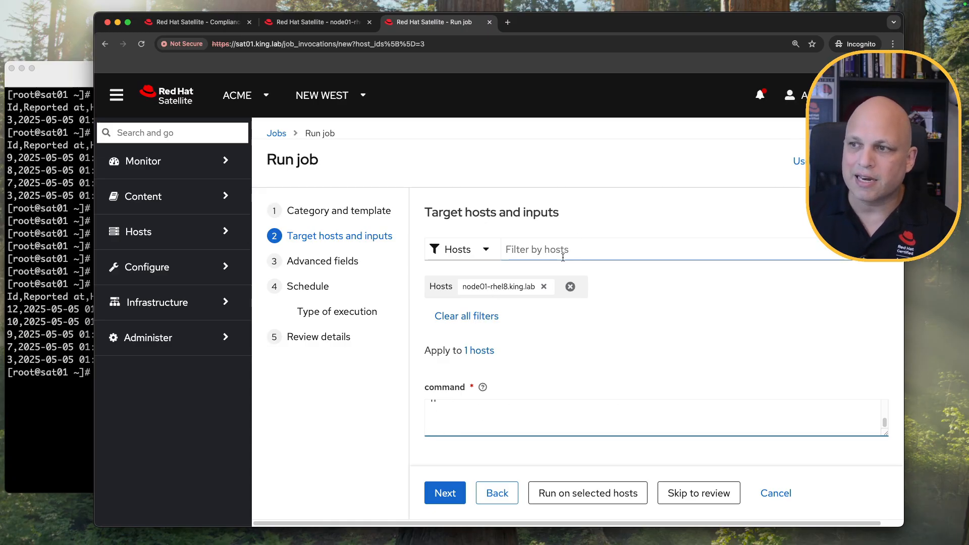
click(347, 29)
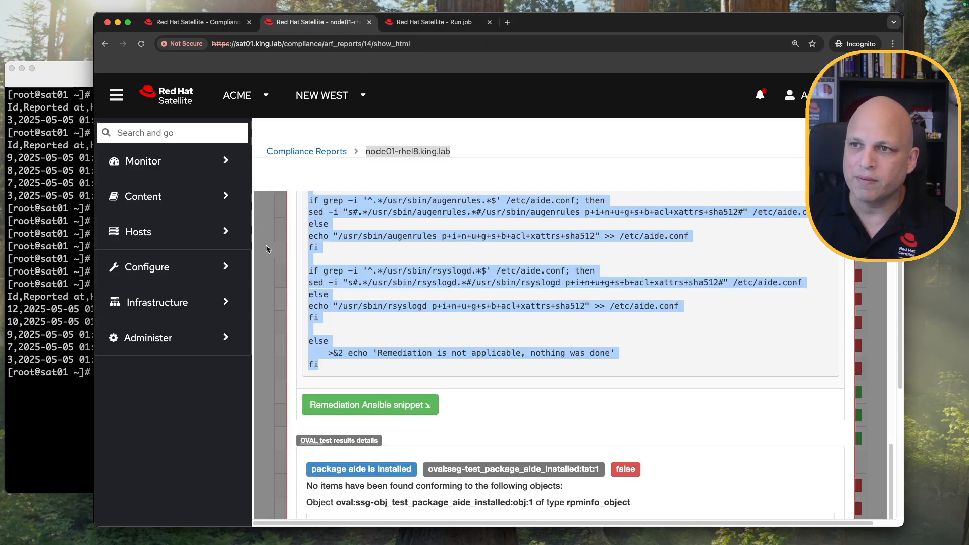
scroll(417, 274, up, 10)
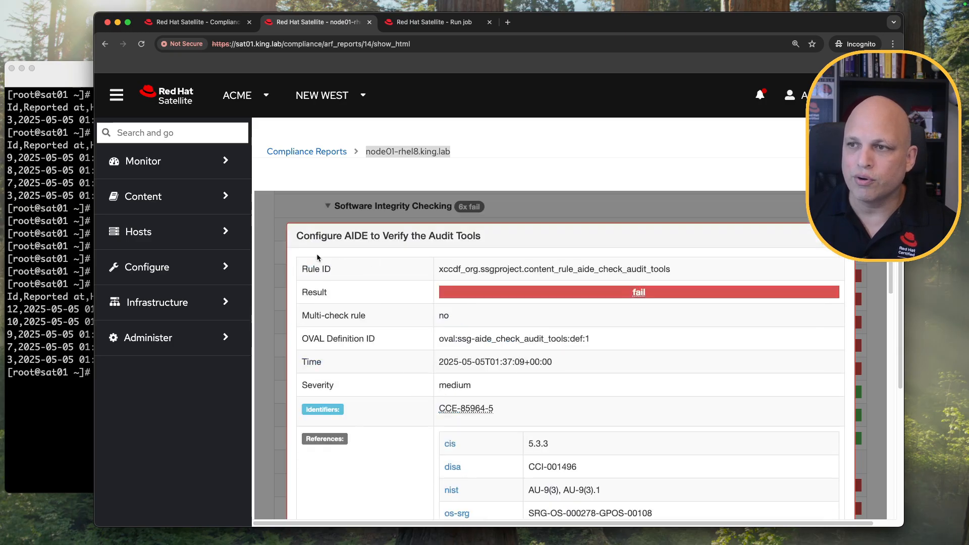
Add the Configure Notification of Post-AIDE Scan Details remediation script to the job command.
click(271, 256)
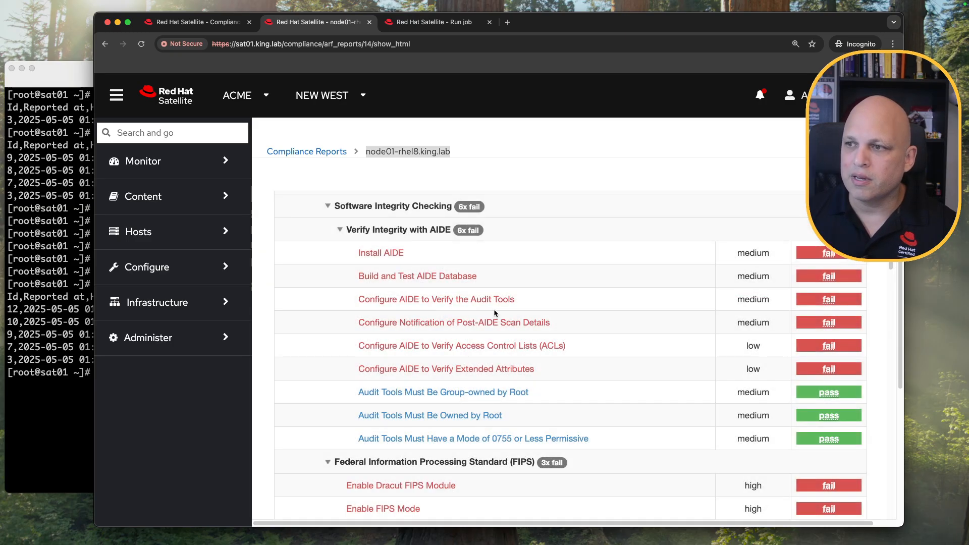
click(481, 323)
scroll(432, 306, down, 15)
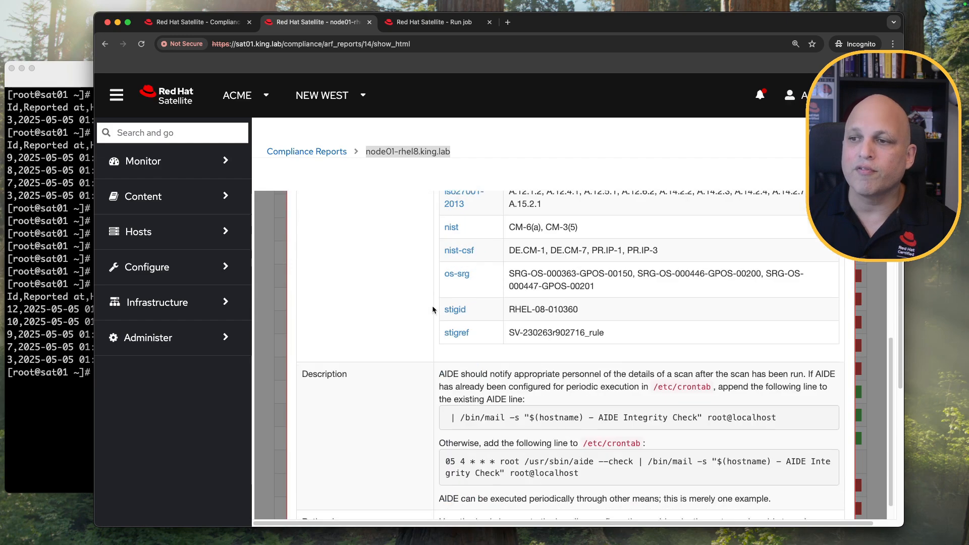
scroll(408, 299, up, 4)
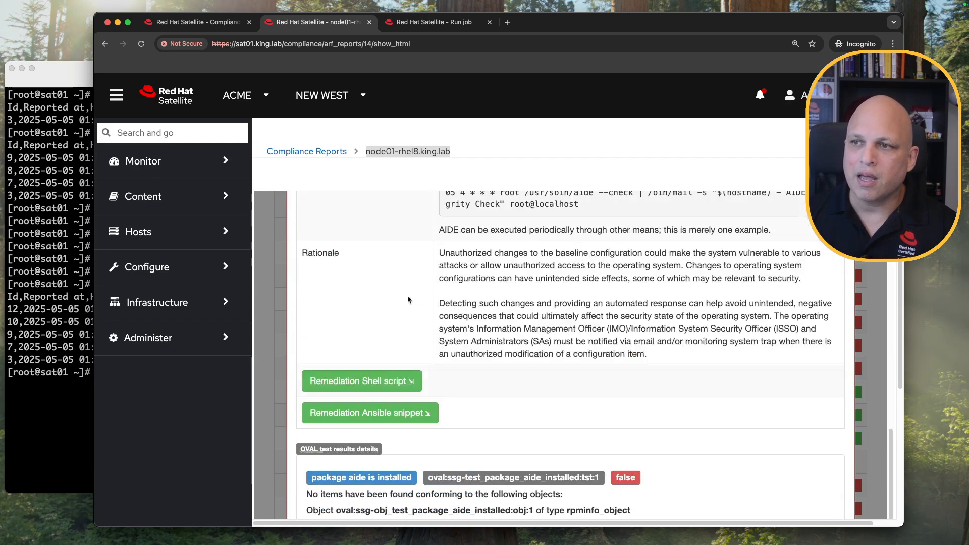
click(364, 382)
scroll(313, 242, down, 3)
drag(313, 241, 418, 252)
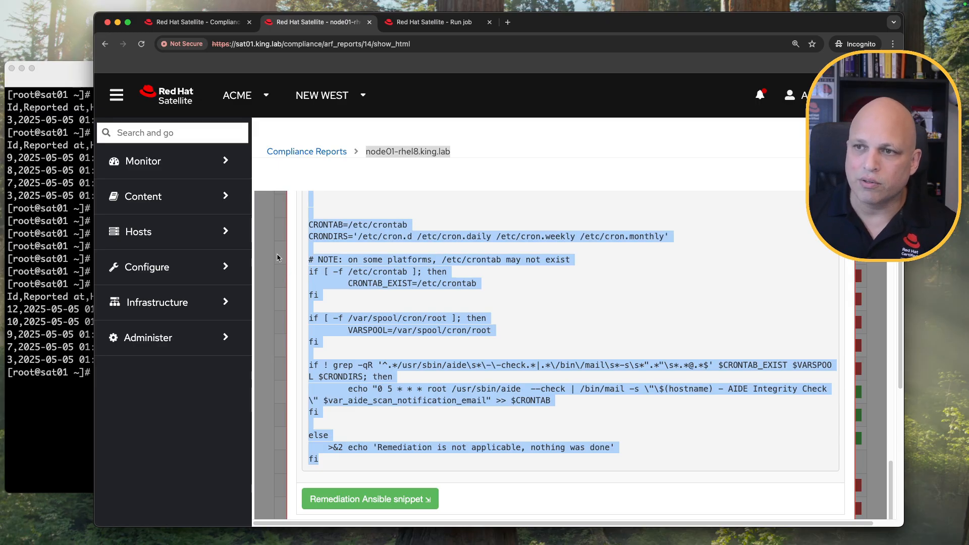
click(276, 257)
click(437, 24)
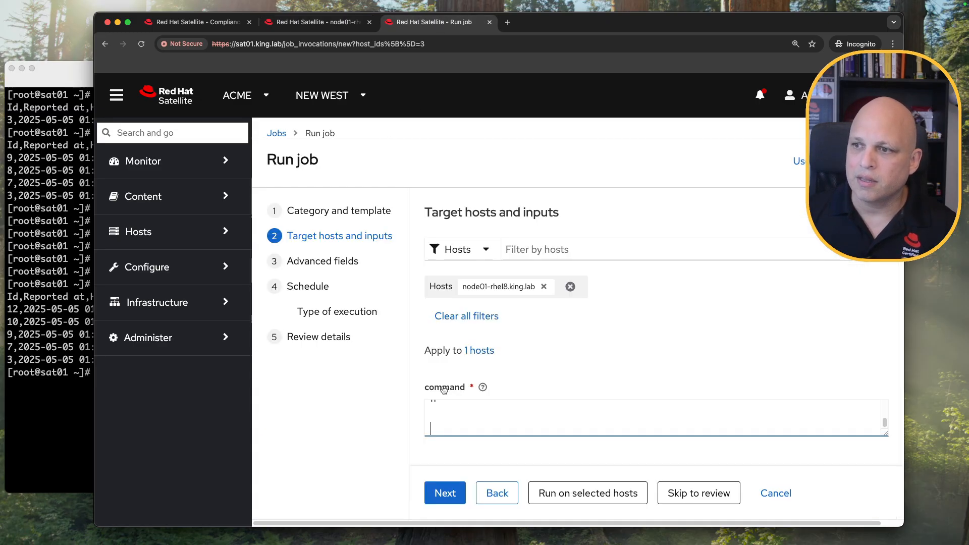
key(BackSpace)
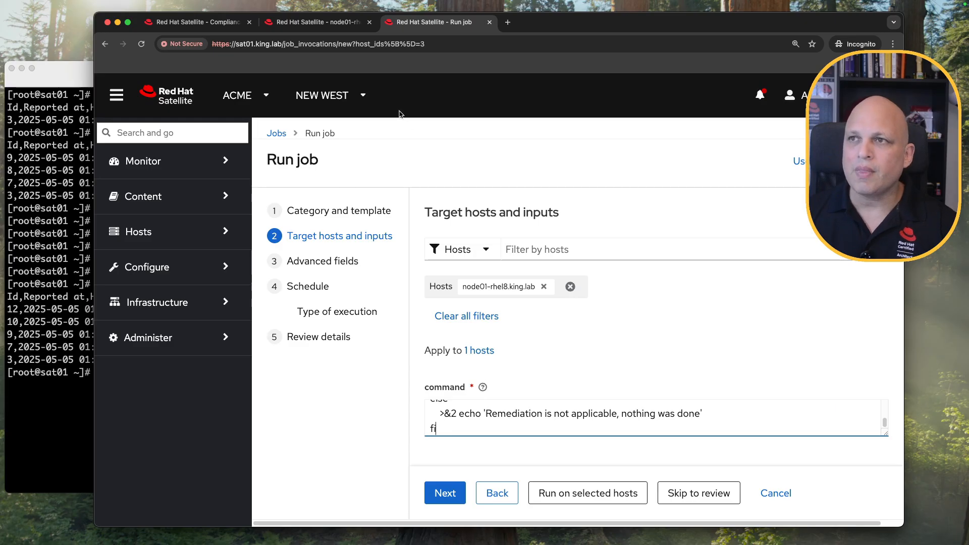
click(325, 27)
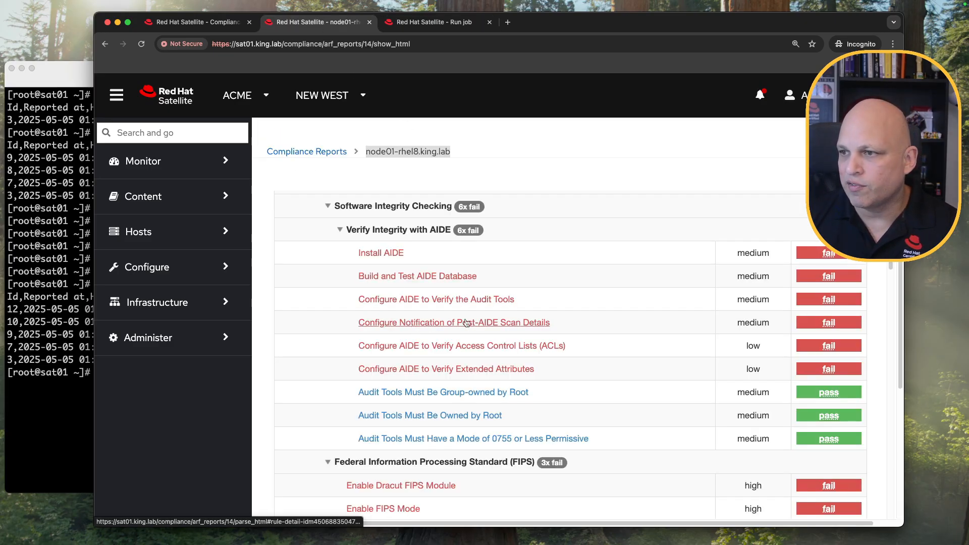
Append the Configure AIDE to Verify Access Control Lists (ACLs) script to the job command.
click(519, 348)
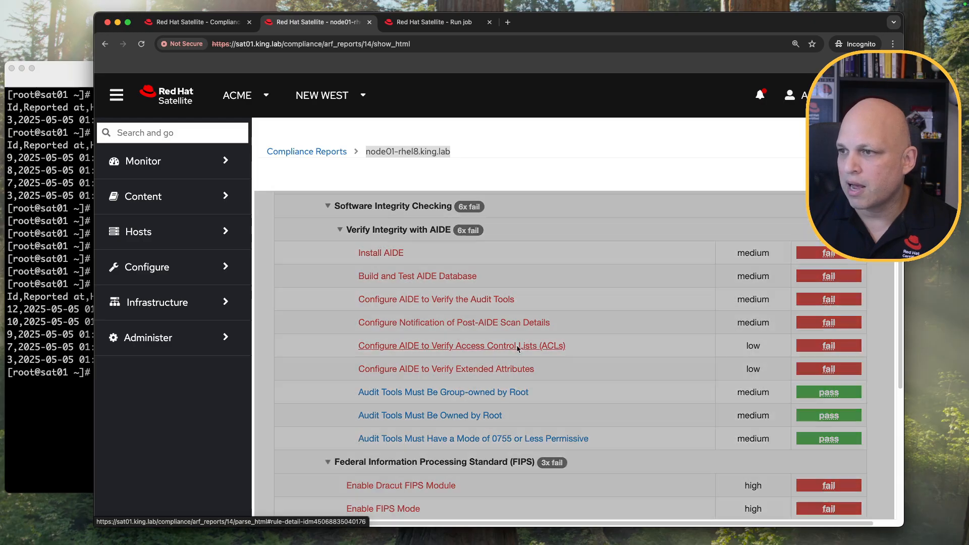
scroll(324, 348, down, 10)
click(320, 325)
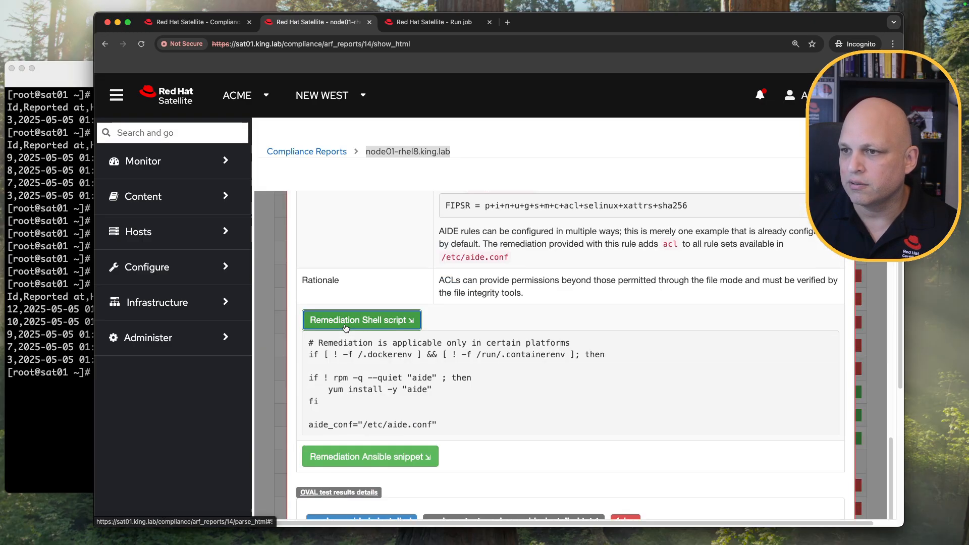
scroll(323, 328, up, 2)
drag(308, 409, 324, 467)
scroll(324, 467, down, 6)
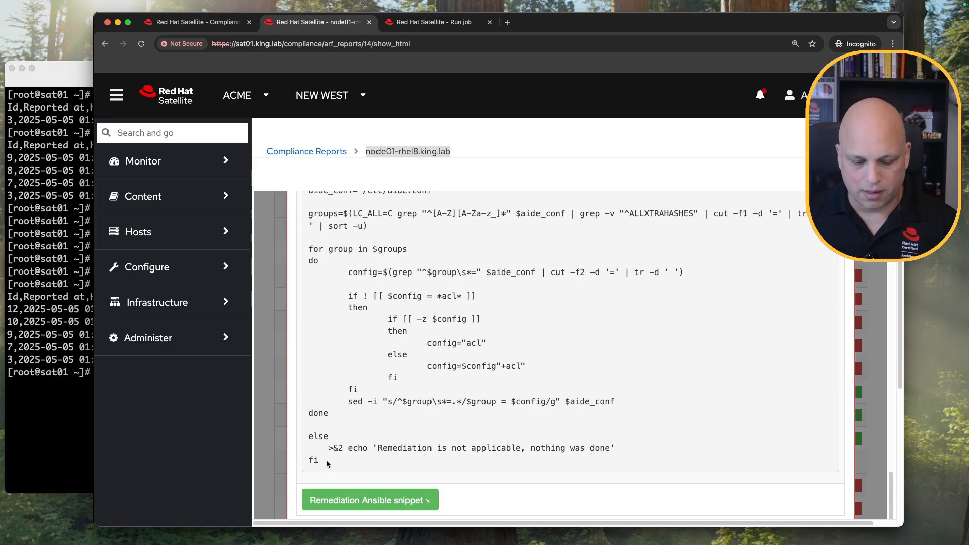
shift+click(326, 460)
click(434, 23)
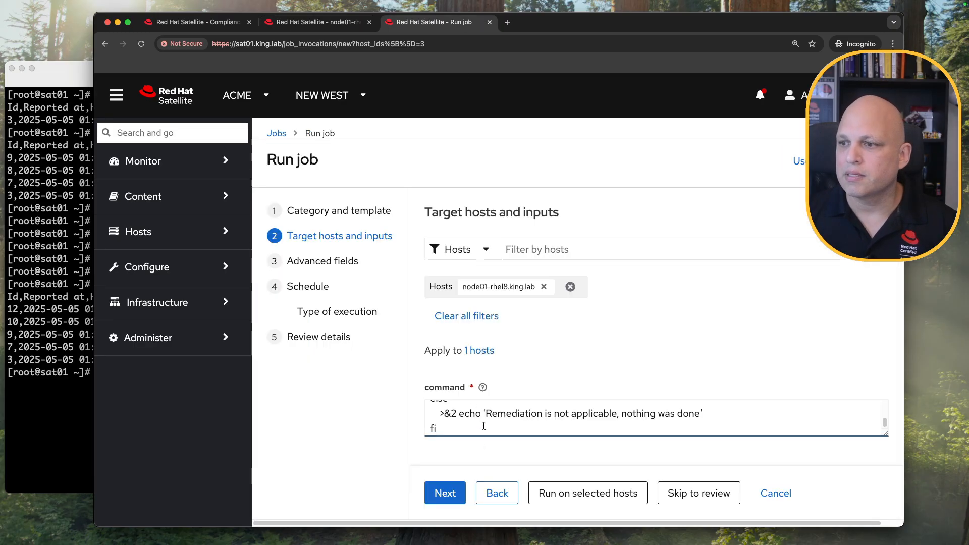
scroll(484, 426, down, 1)
key(Return)
key(Return)
key(super+v)
scroll(498, 420, up, 4)
scroll(498, 419, up, 15)
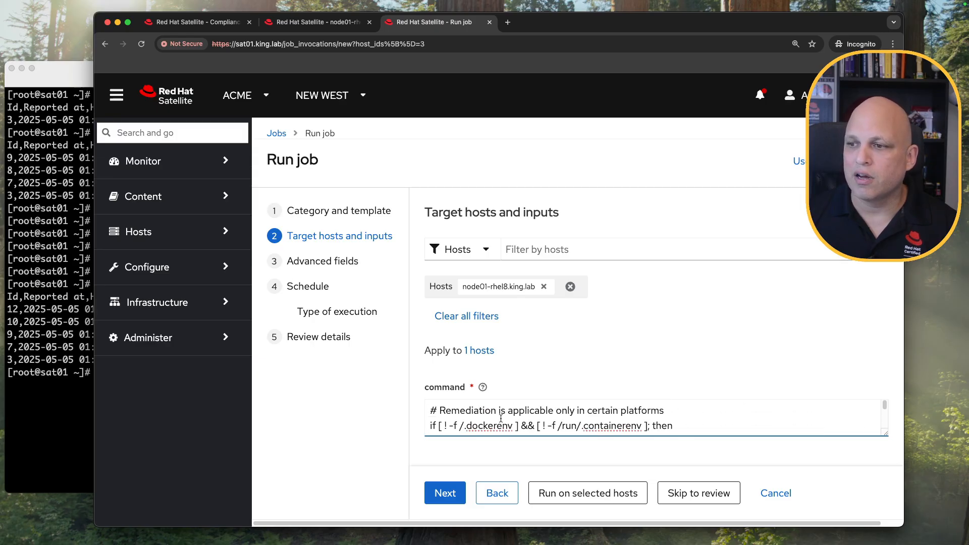
scroll(501, 418, down, 15)
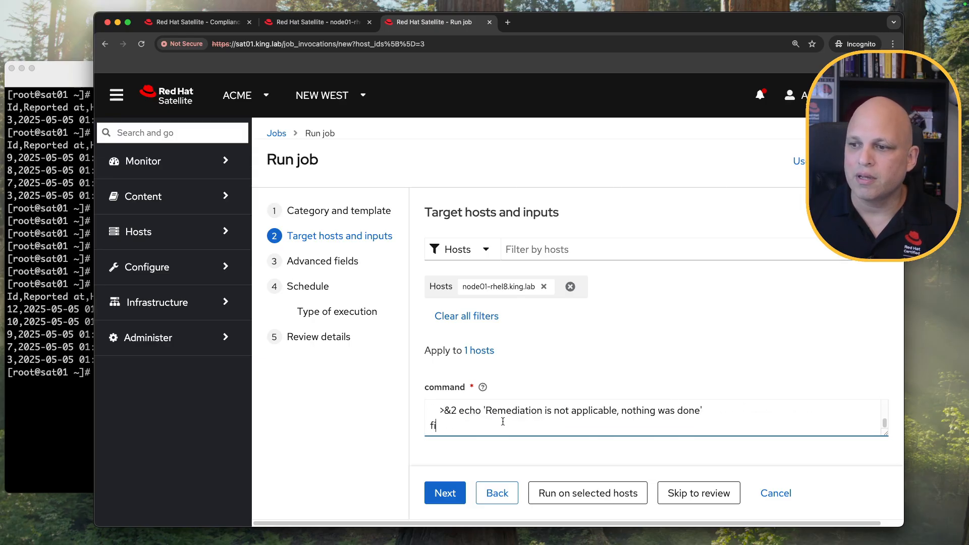
Run the remediation job on node01-rhel8.king.lab and review the yum output installing aide.
click(586, 493)
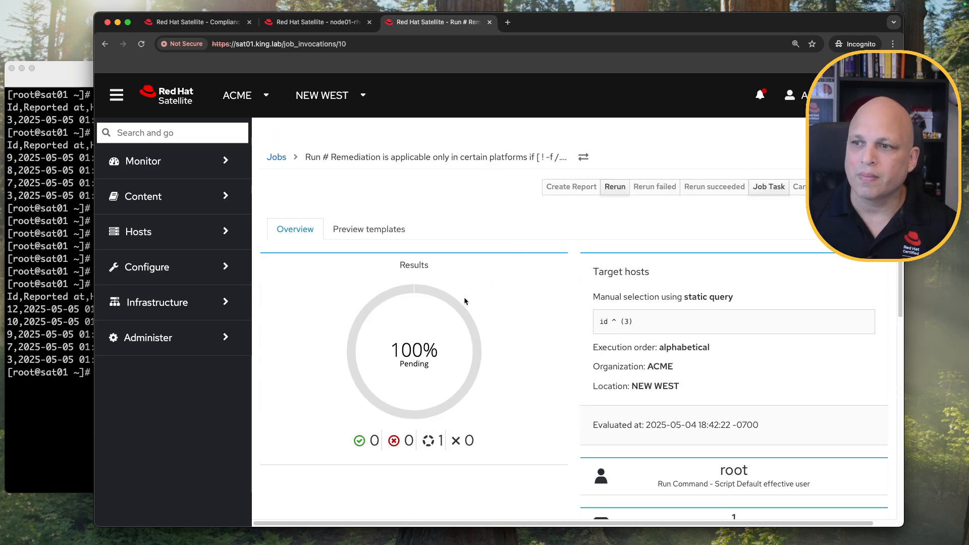
scroll(443, 228, down, 10)
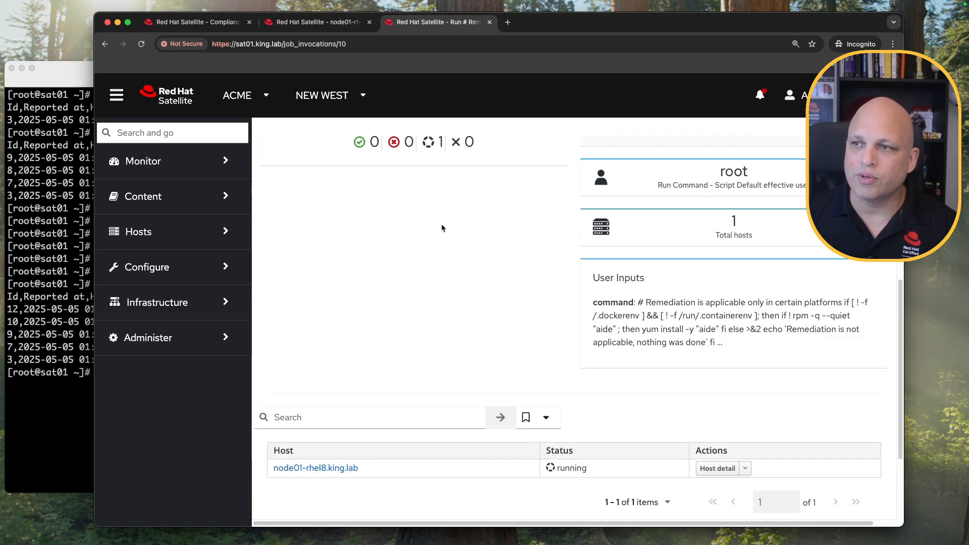
click(336, 345)
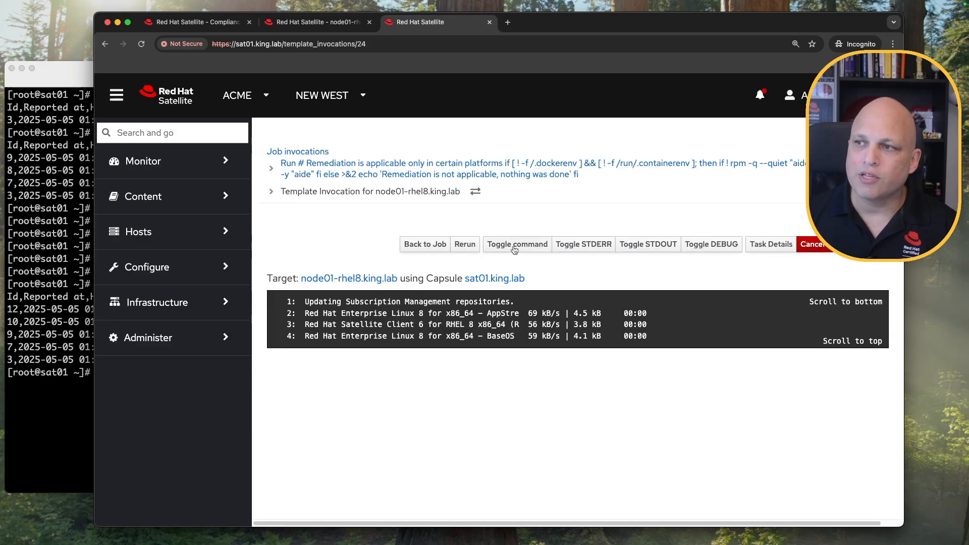
click(518, 251)
scroll(455, 323, down, 1)
scroll(291, 307, down, 8)
scroll(290, 311, down, 15)
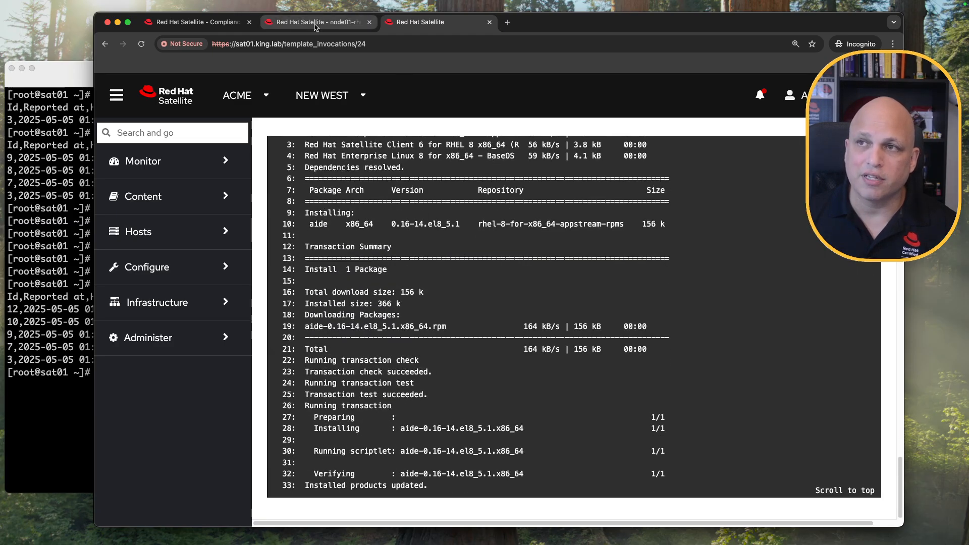
click(363, 26)
scroll(338, 221, up, 10)
Rerun the host ~ node01 search so the list shows 10 reports, then return to job output.
scroll(339, 220, up, 5)
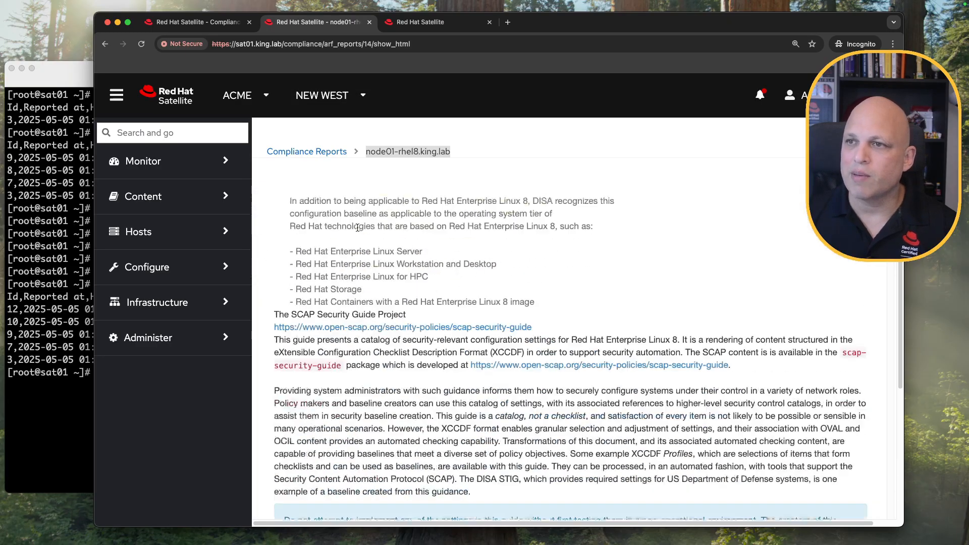
click(192, 21)
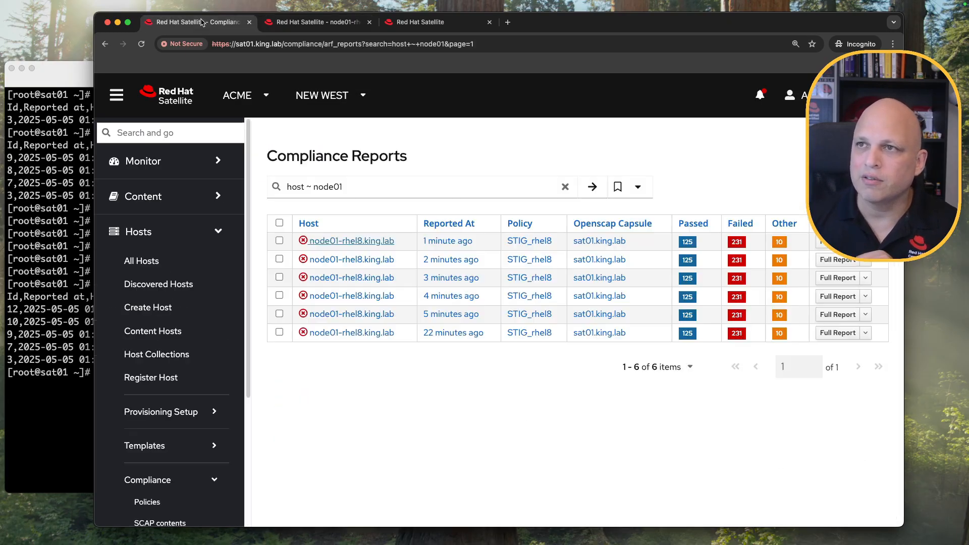
click(593, 187)
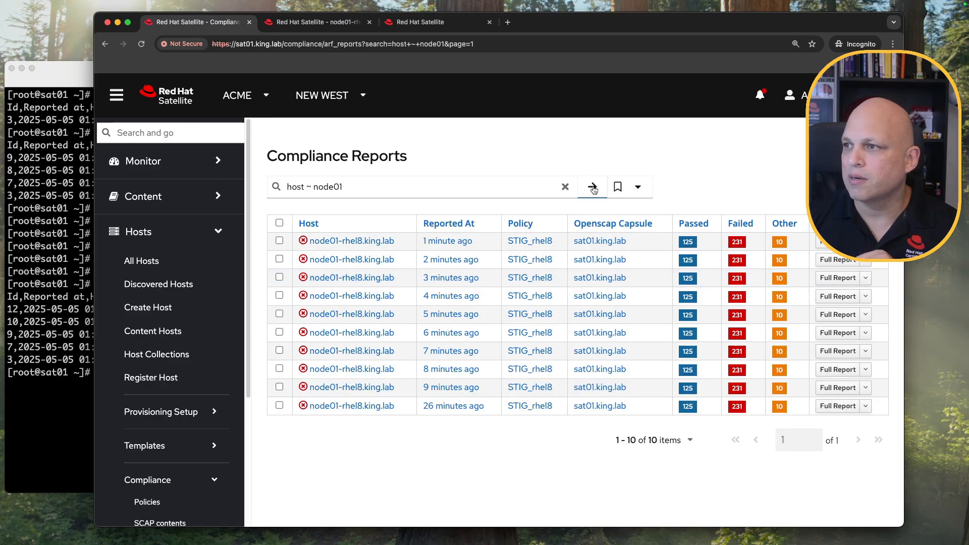
click(593, 188)
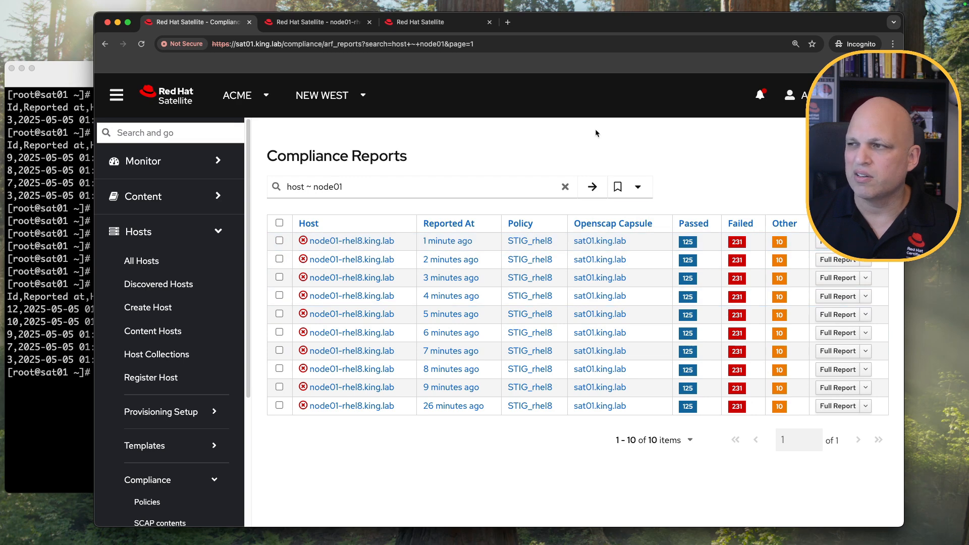
click(335, 24)
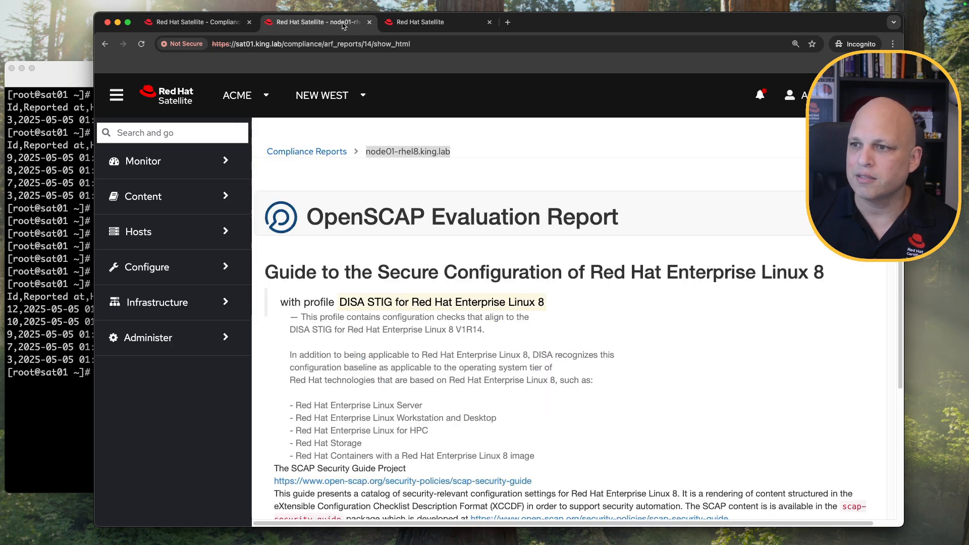
click(427, 30)
Check job 24's log shows the AIDE database initialized at /var/lib/aide/aide.db.new.gz and exit status 0.
scroll(519, 279, down, 3)
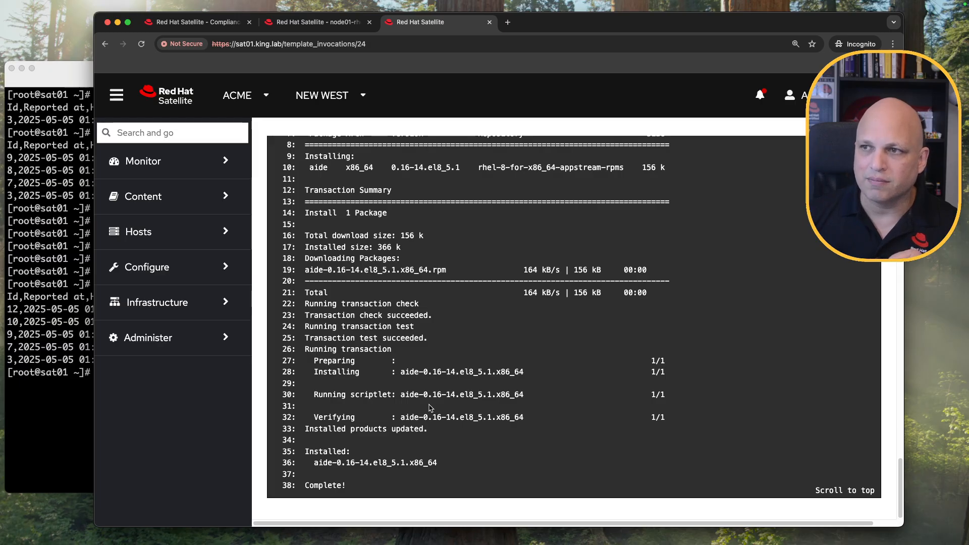
scroll(411, 409, down, 2)
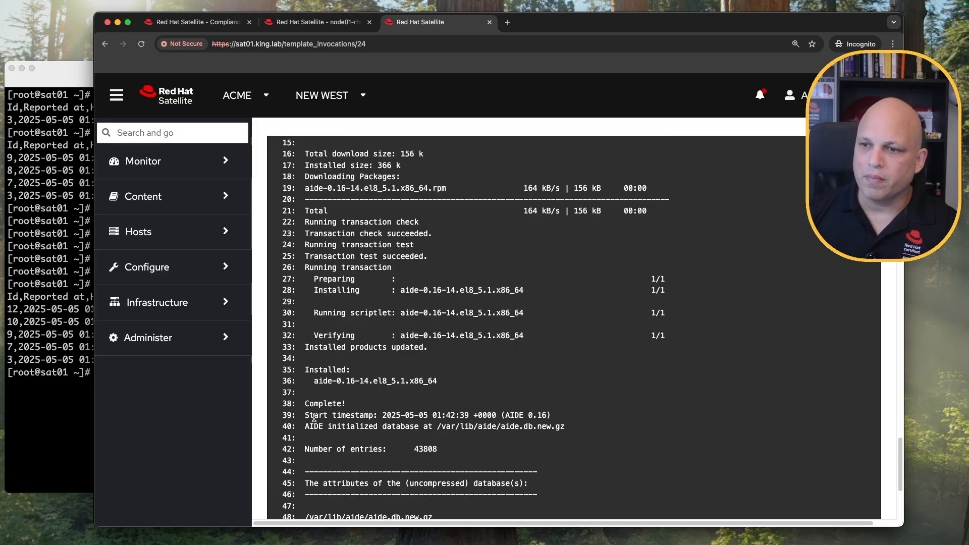
drag(314, 416, 573, 430)
scroll(580, 400, down, 5)
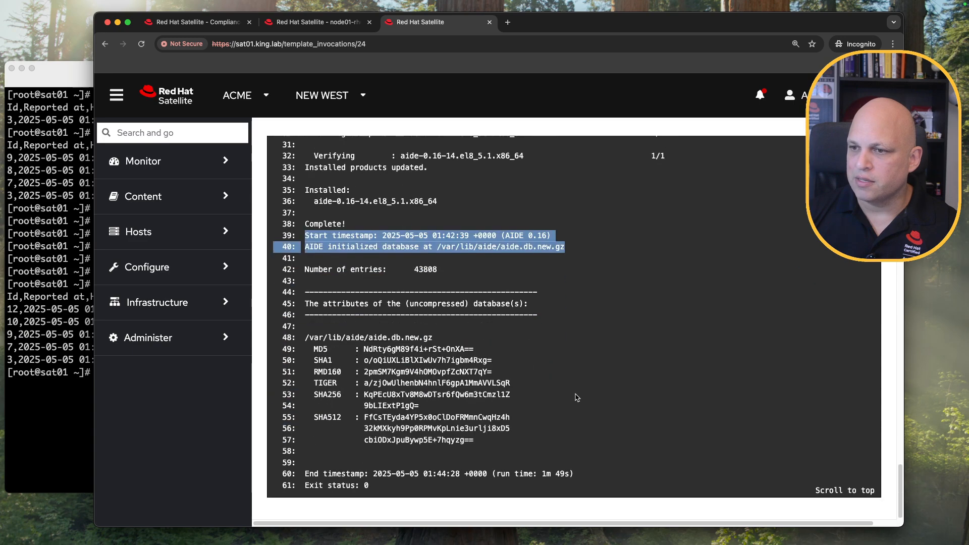
drag(306, 280, 498, 406)
click(465, 463)
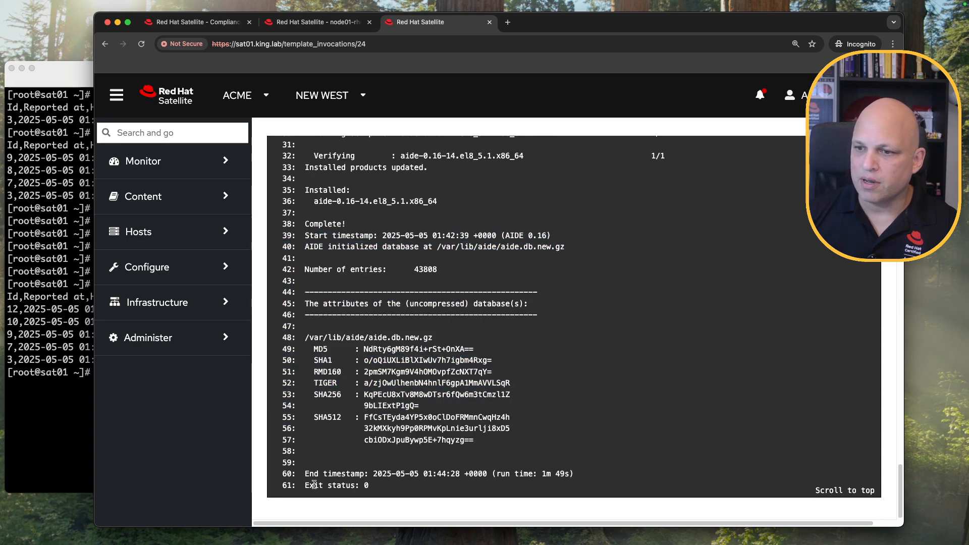
drag(314, 485, 379, 489)
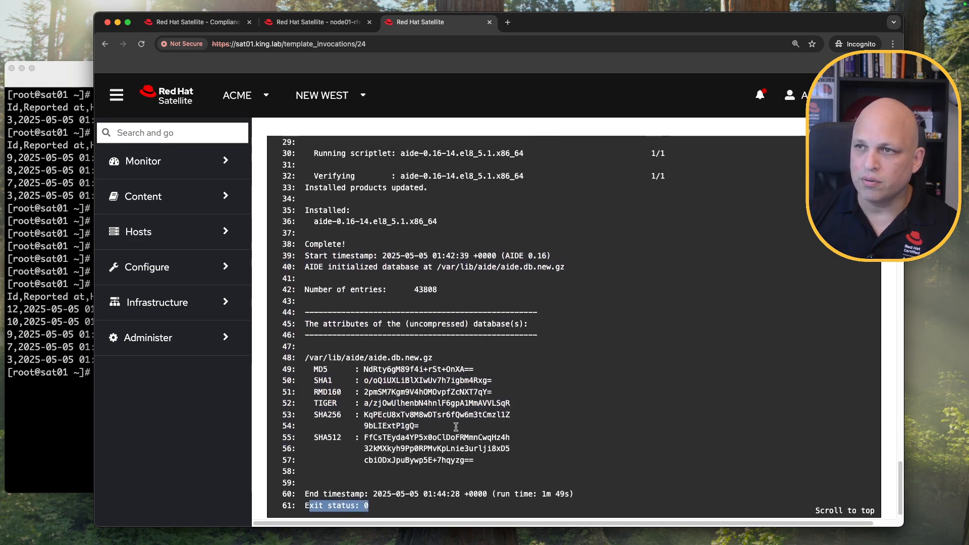
scroll(457, 424, up, 10)
click(418, 244)
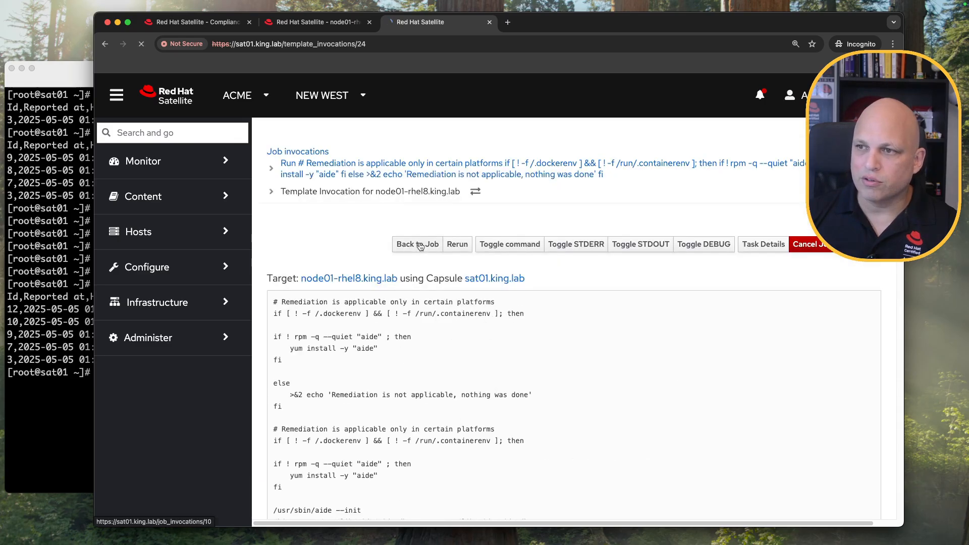
Open the 1-minute-old node01 scan's full report (report 26) in a new third tab.
click(318, 26)
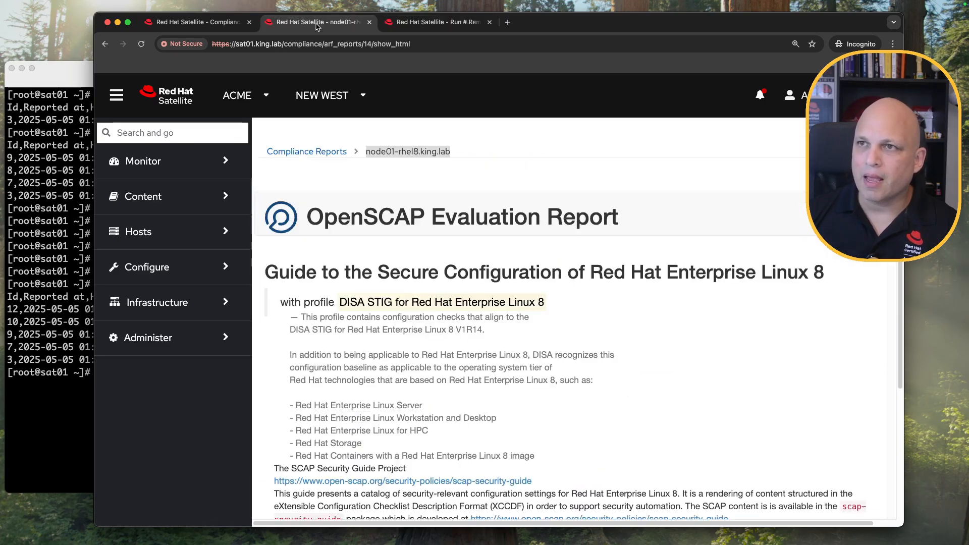
click(224, 22)
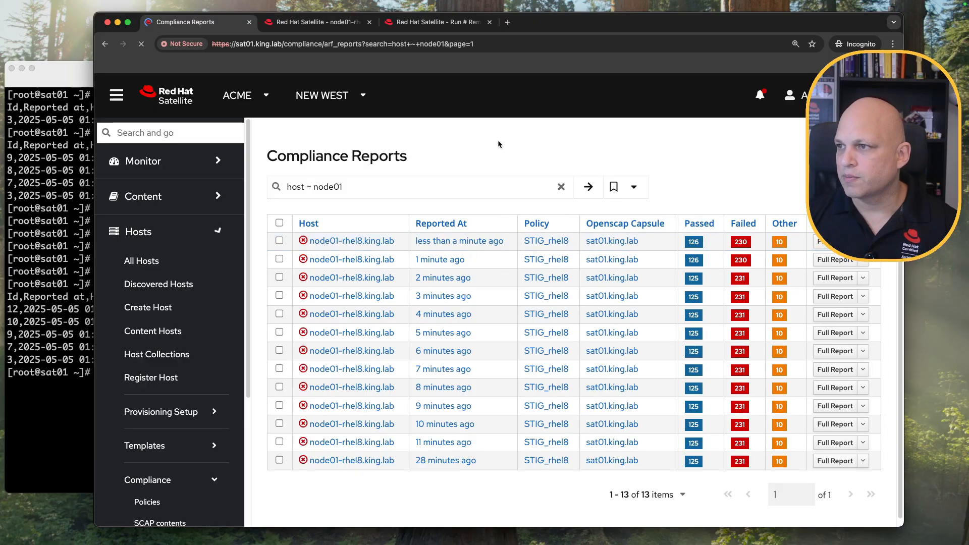
click(695, 262)
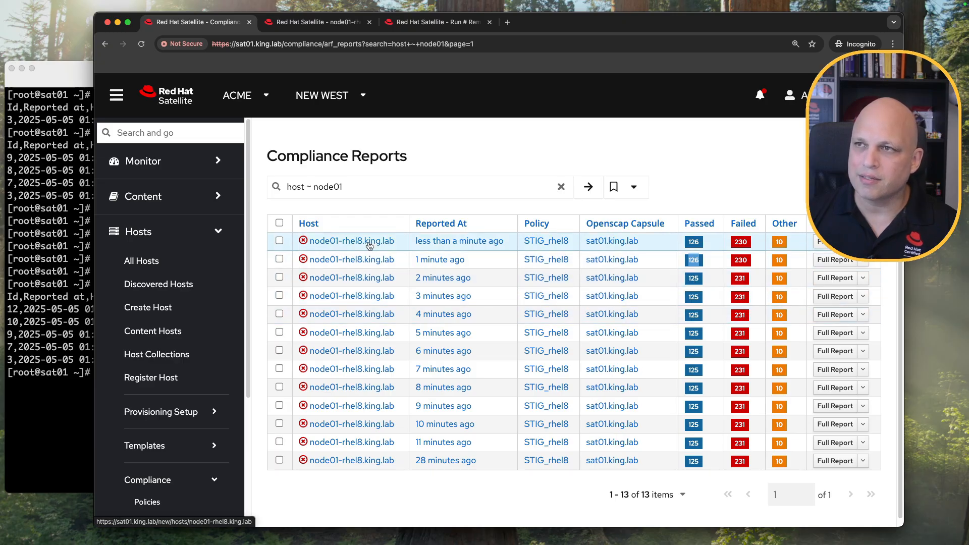
super+click(835, 261)
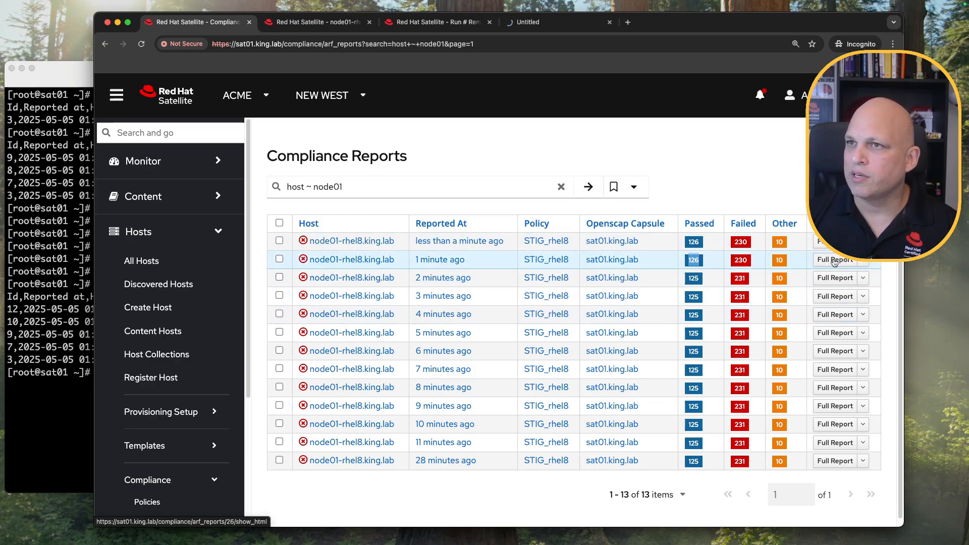
click(502, 26)
drag(502, 26, 444, 28)
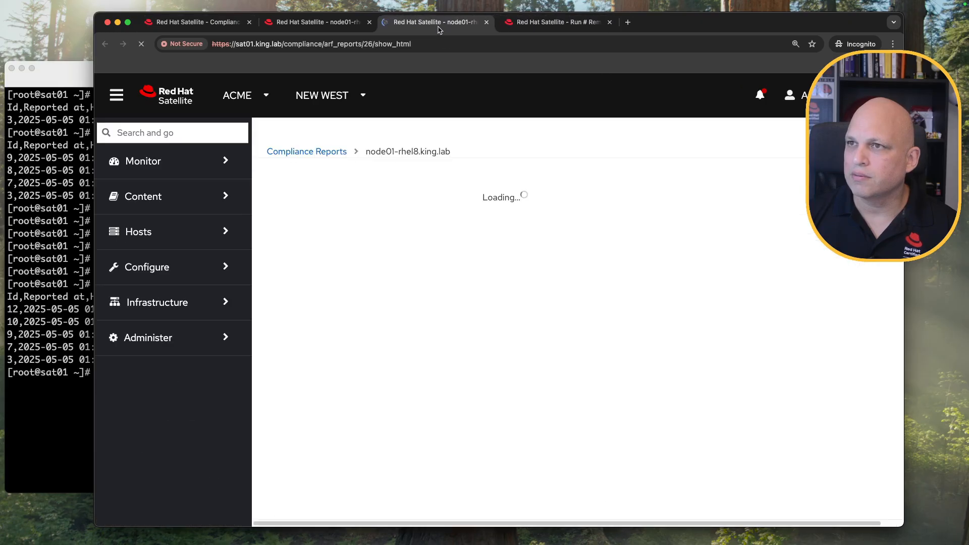
Review the Verify Integrity with AIDE results: Install AIDE, database, audit tools and ACLs rules.
click(339, 28)
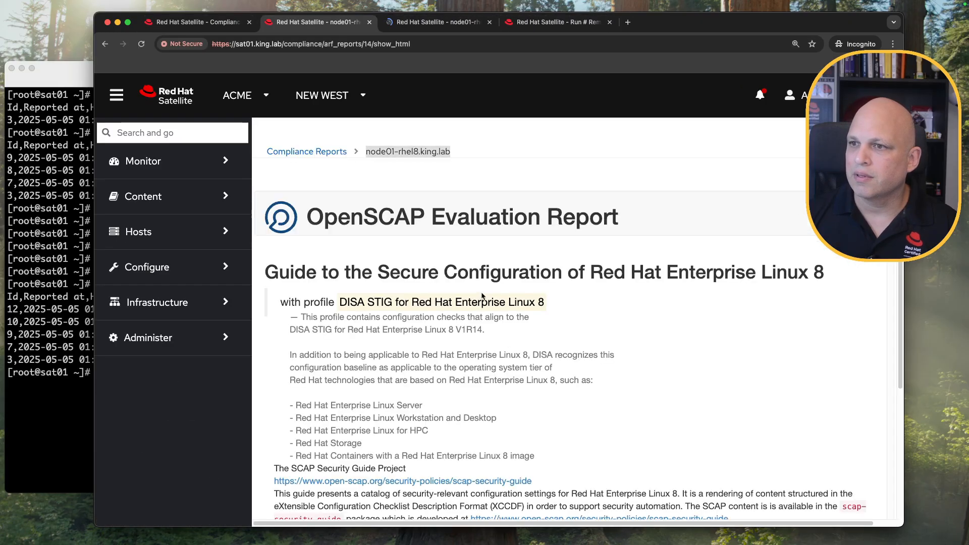
scroll(481, 296, down, 20)
scroll(479, 293, up, 4)
scroll(480, 293, down, 3)
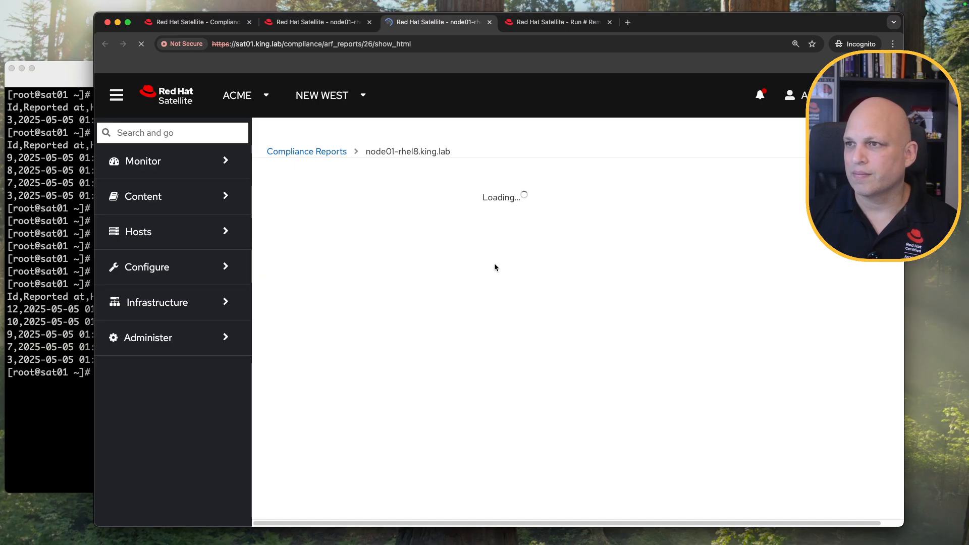
scroll(494, 263, down, 10)
scroll(494, 264, down, 15)
scroll(493, 265, up, 4)
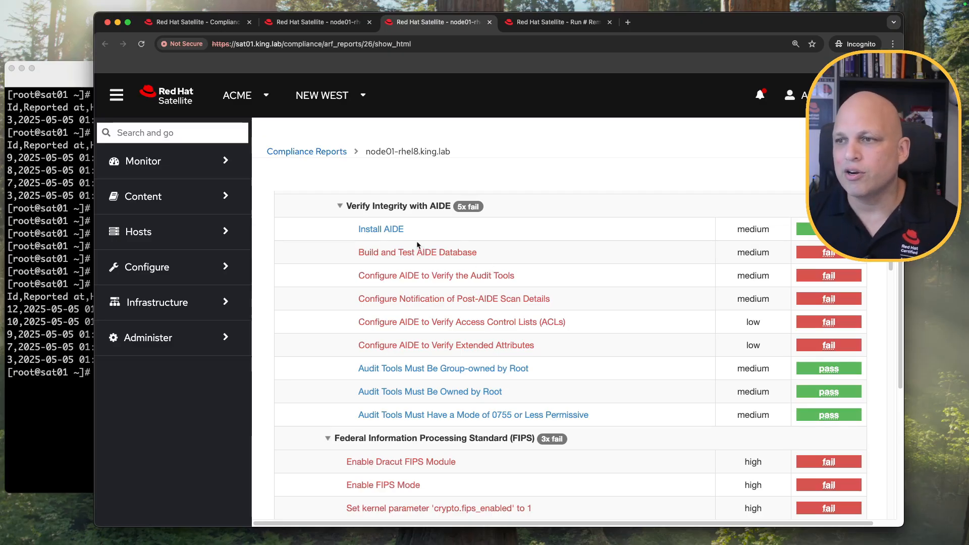
drag(413, 230, 349, 230)
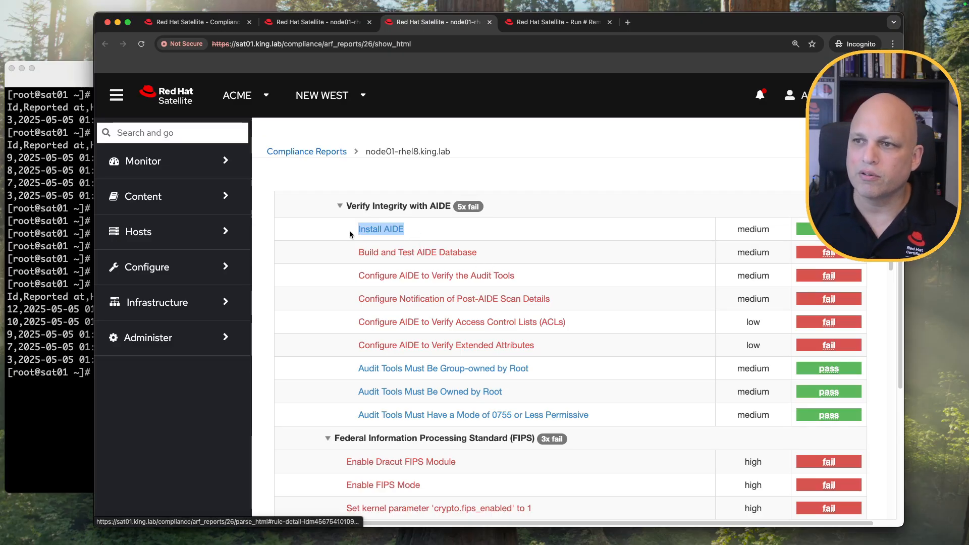
drag(495, 251, 365, 254)
drag(541, 280, 384, 275)
drag(580, 319, 519, 322)
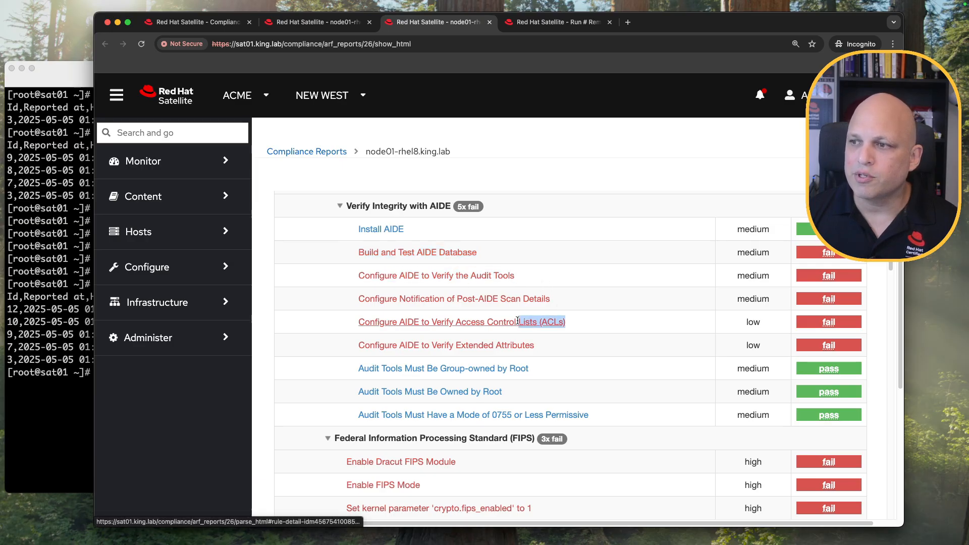
click(582, 152)
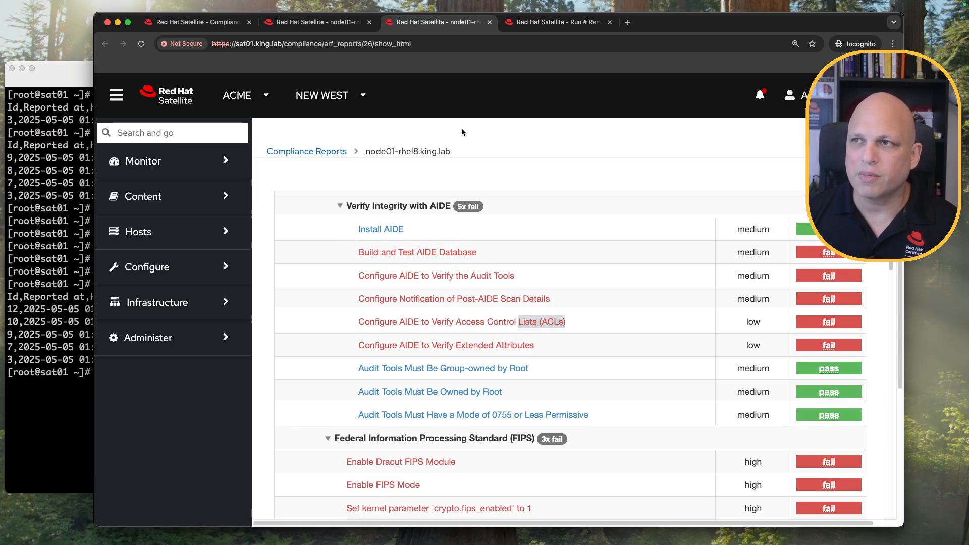
Compare the newest report's 130 passed and 226 failed with the older 125 passed, and open it in a new tab.
click(230, 24)
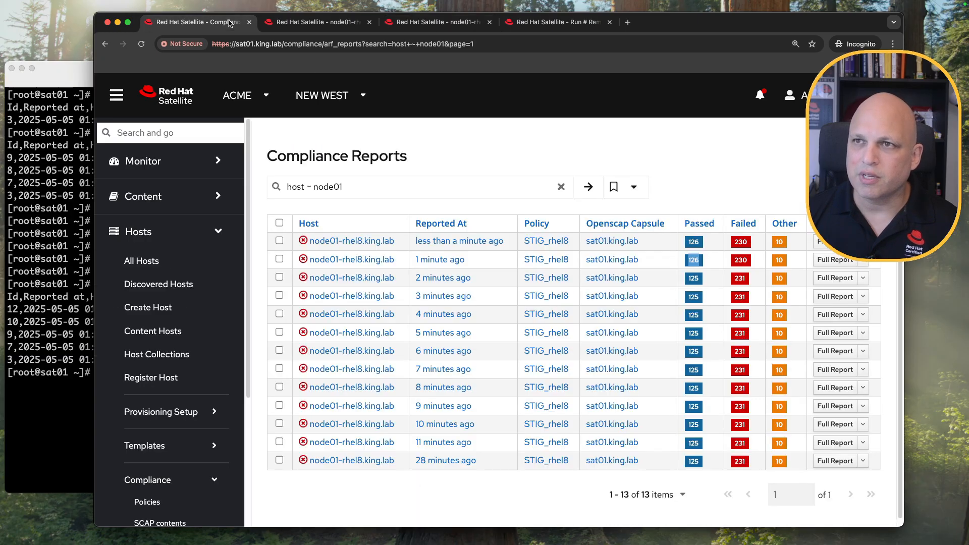
click(579, 138)
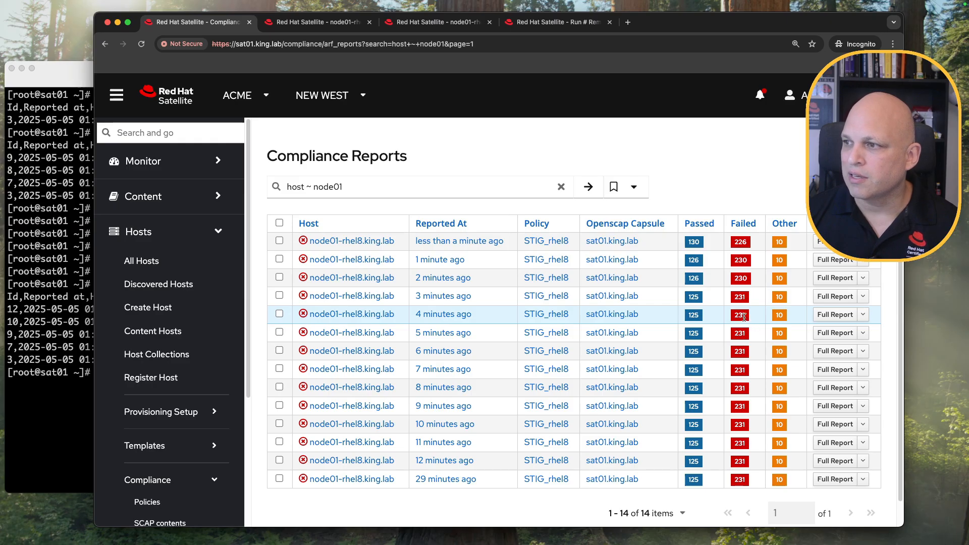
double_click(740, 242)
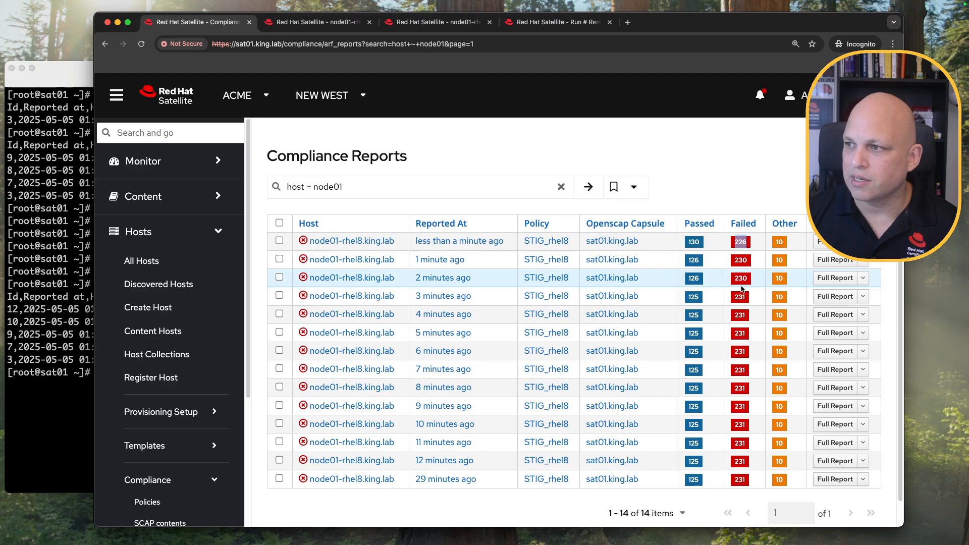
double_click(693, 314)
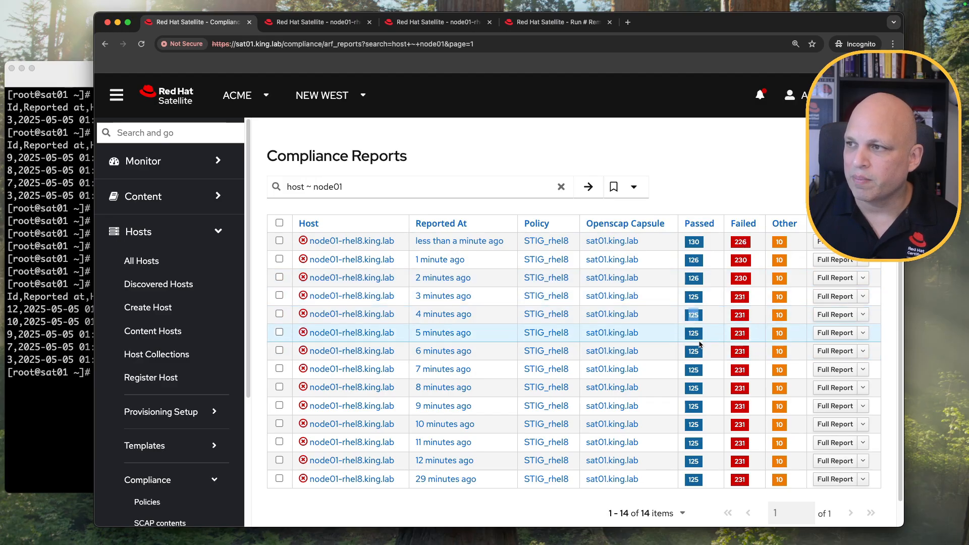
double_click(694, 241)
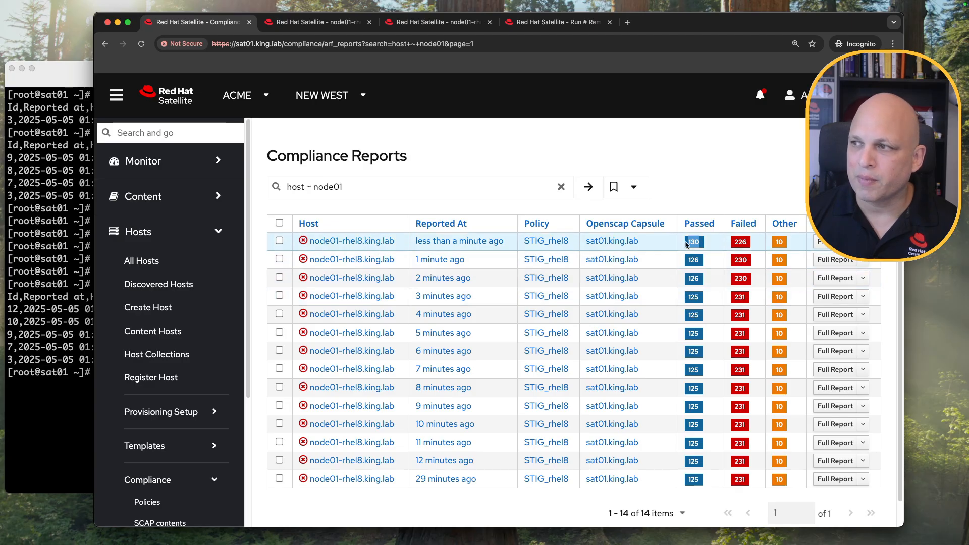
super+click(834, 241)
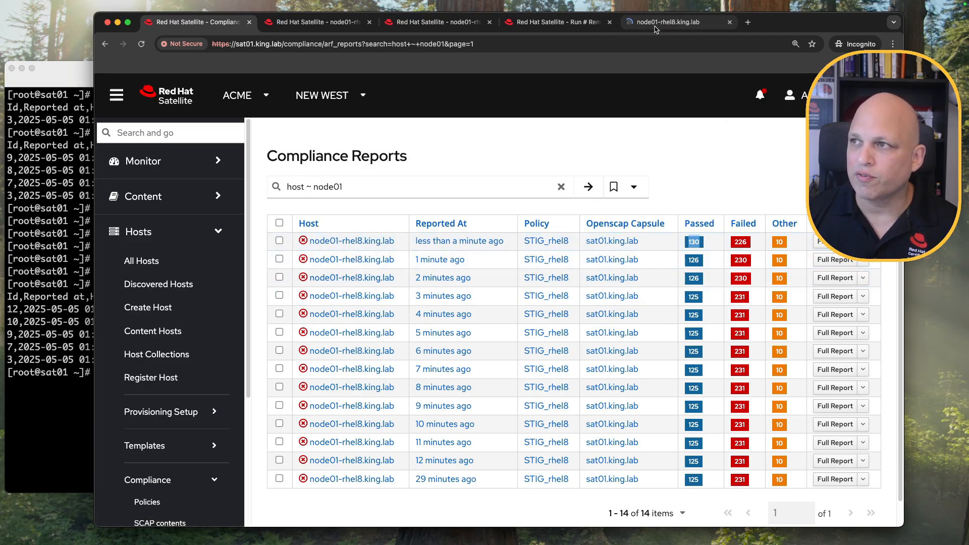
drag(672, 26, 572, 29)
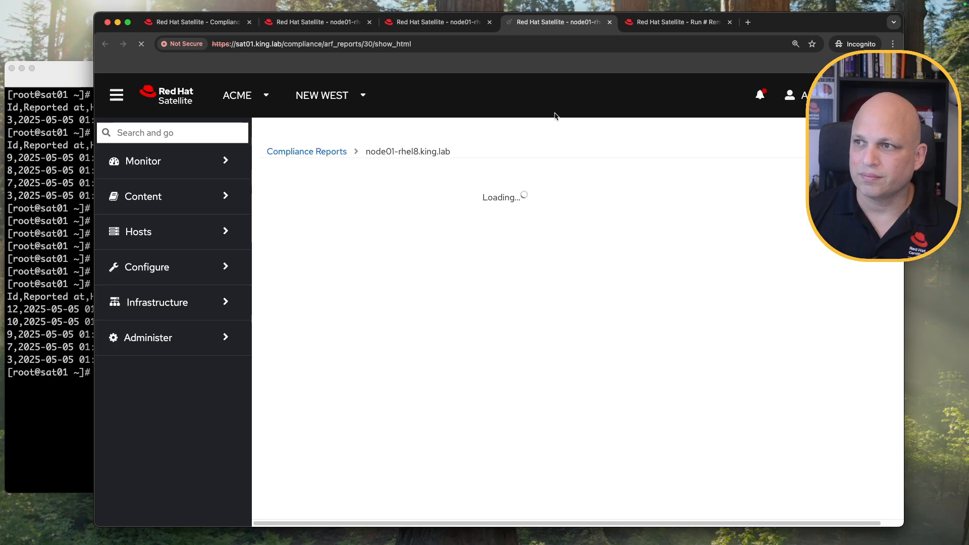
Compare report 30's AIDE rules with report 14's six failures, noting extended attributes still fails.
scroll(541, 257, down, 15)
scroll(541, 253, down, 15)
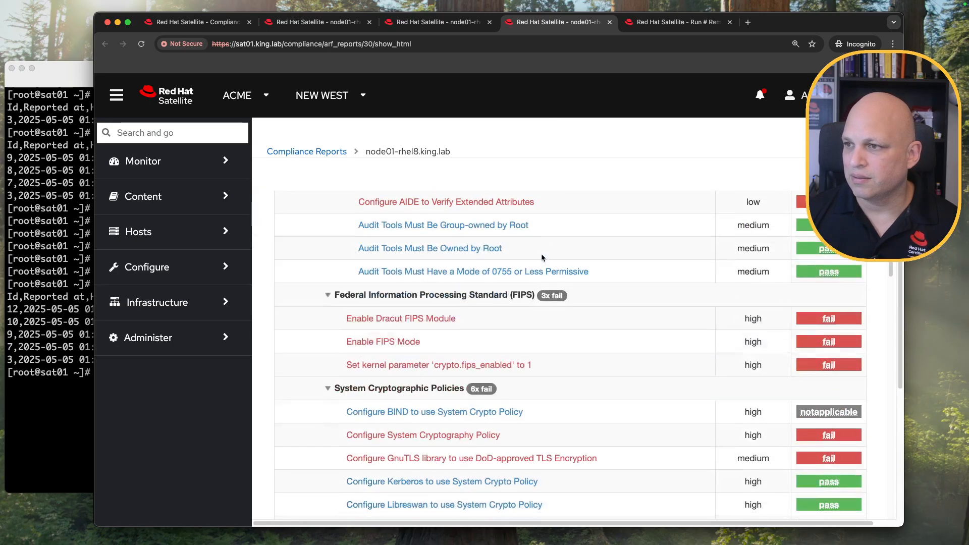
scroll(541, 253, up, 3)
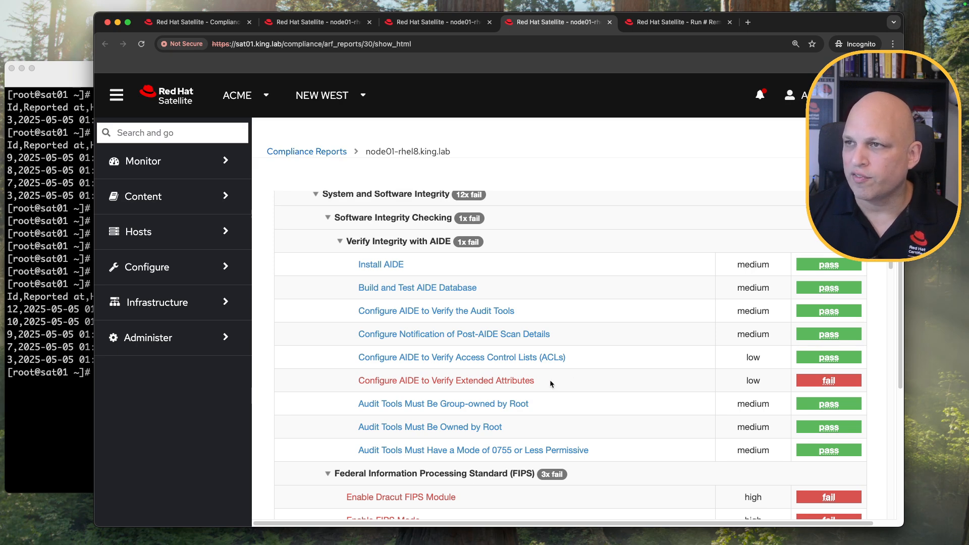
click(344, 27)
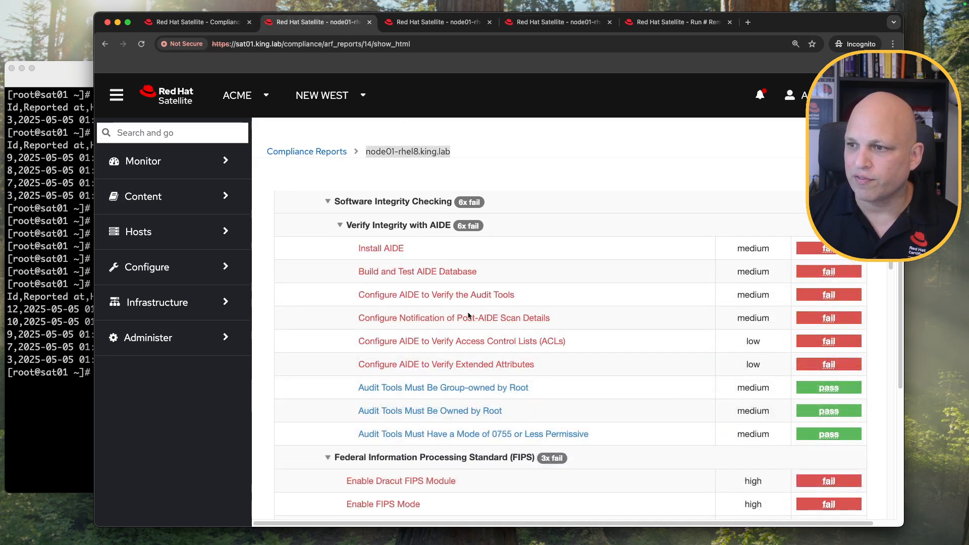
drag(545, 362, 357, 247)
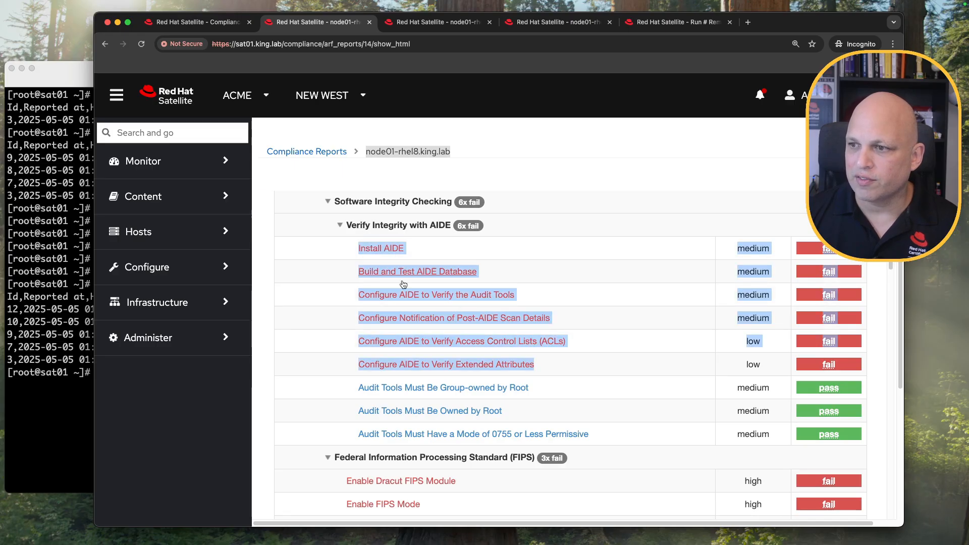
click(562, 368)
drag(538, 372, 355, 364)
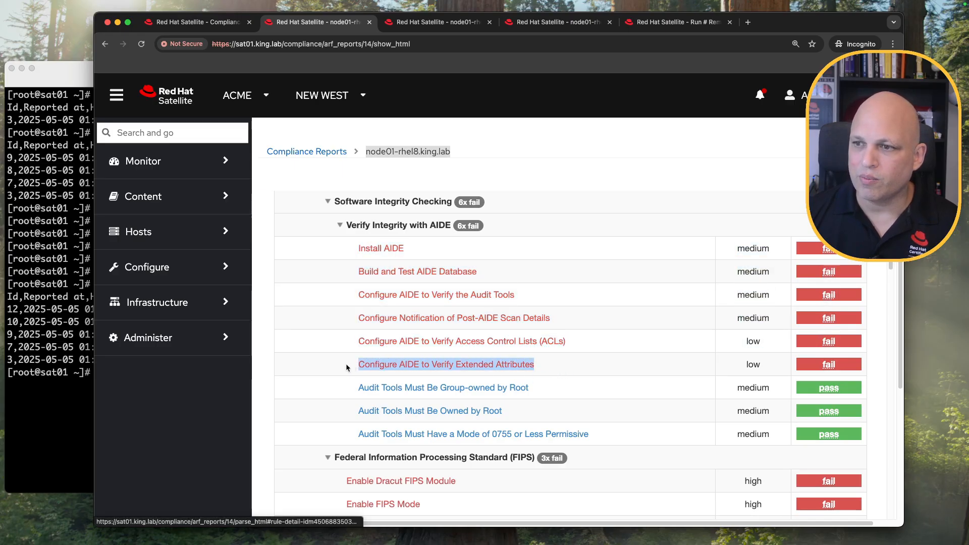
click(563, 24)
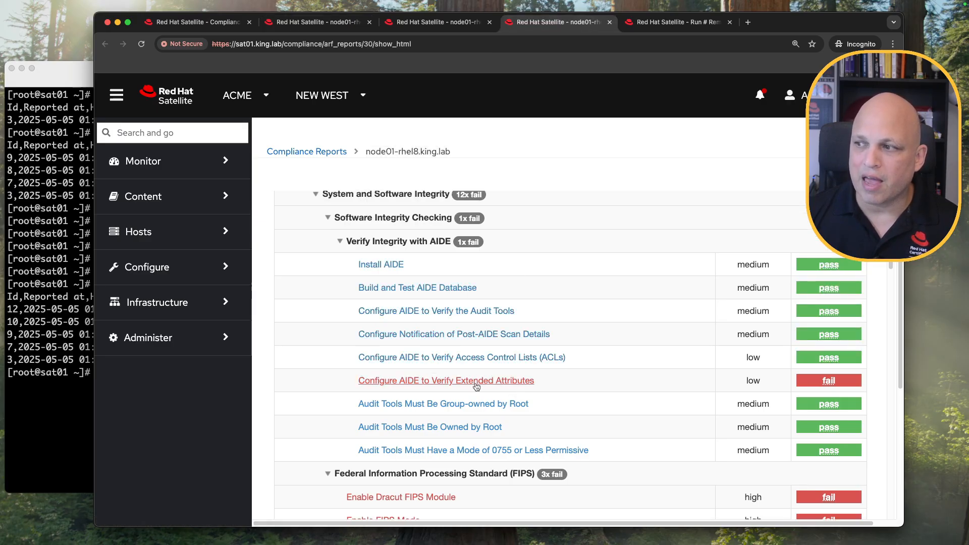
click(339, 242)
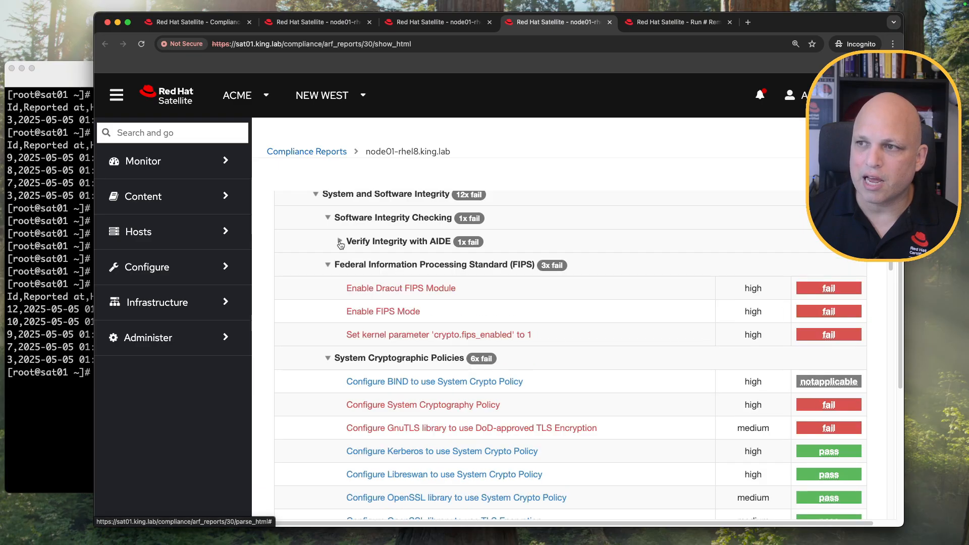
click(340, 242)
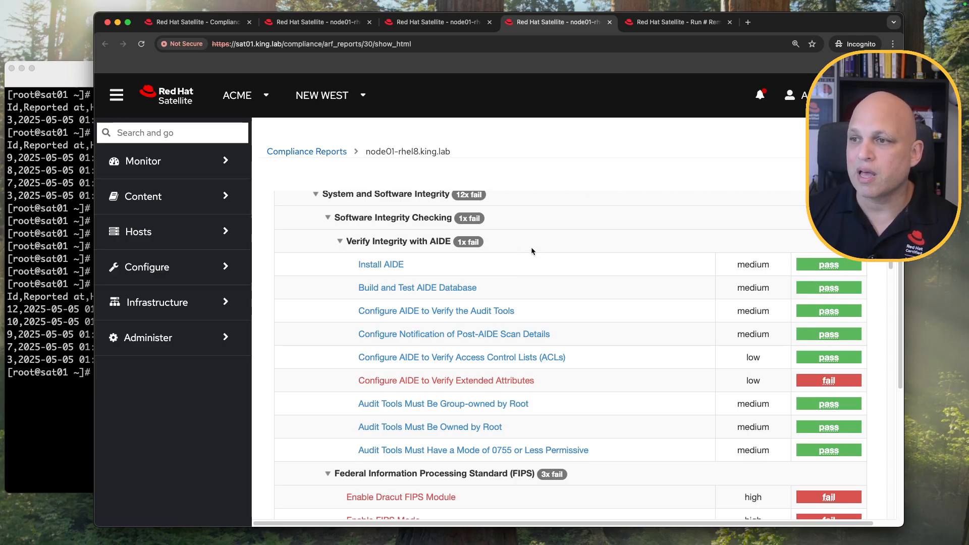
click(226, 23)
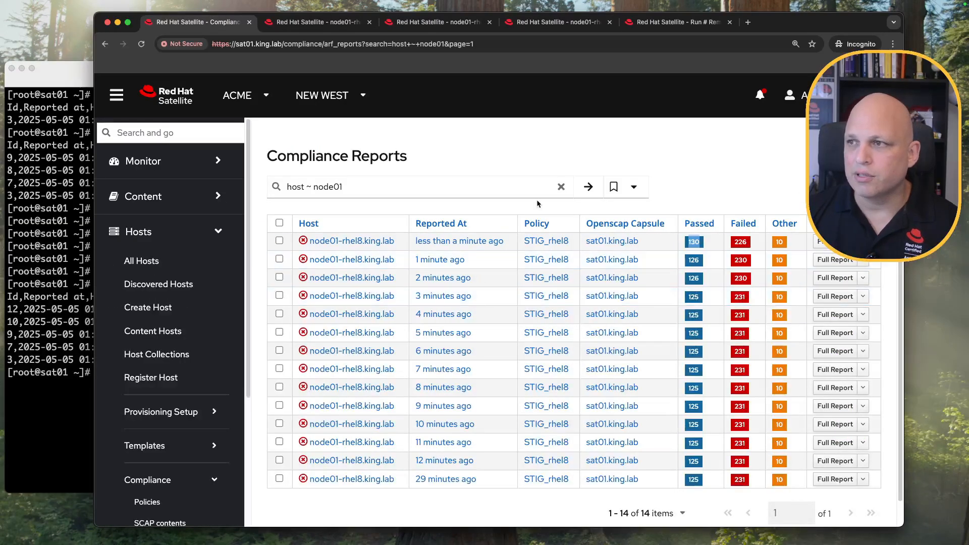
Clear the host ~ node01 filter so reports from node01 and node02 both appear.
click(561, 188)
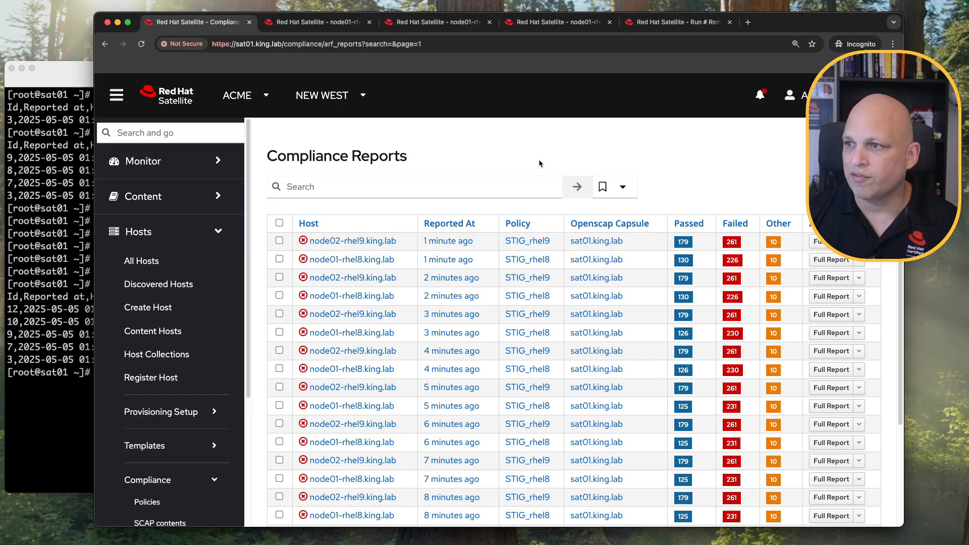
scroll(364, 249, down, 5)
scroll(444, 238, up, 4)
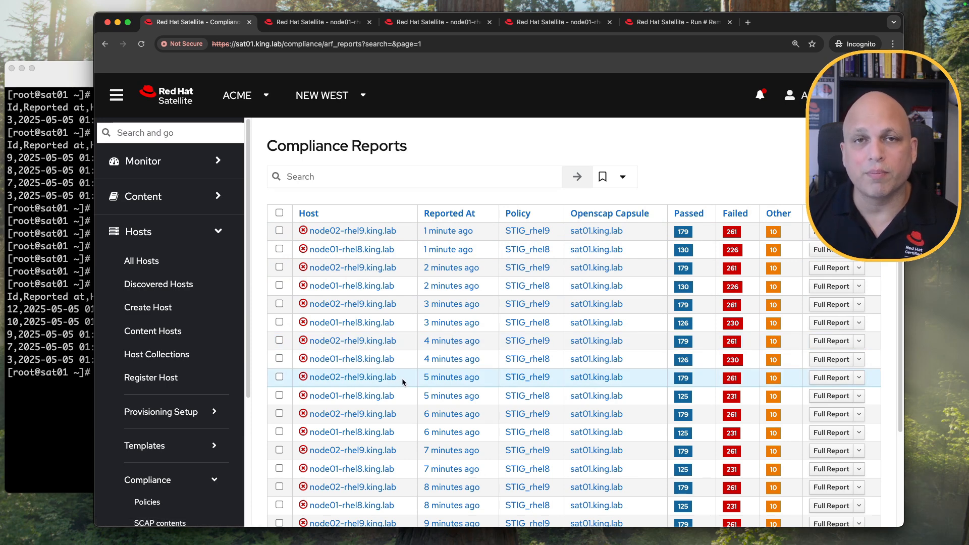
click(65, 182)
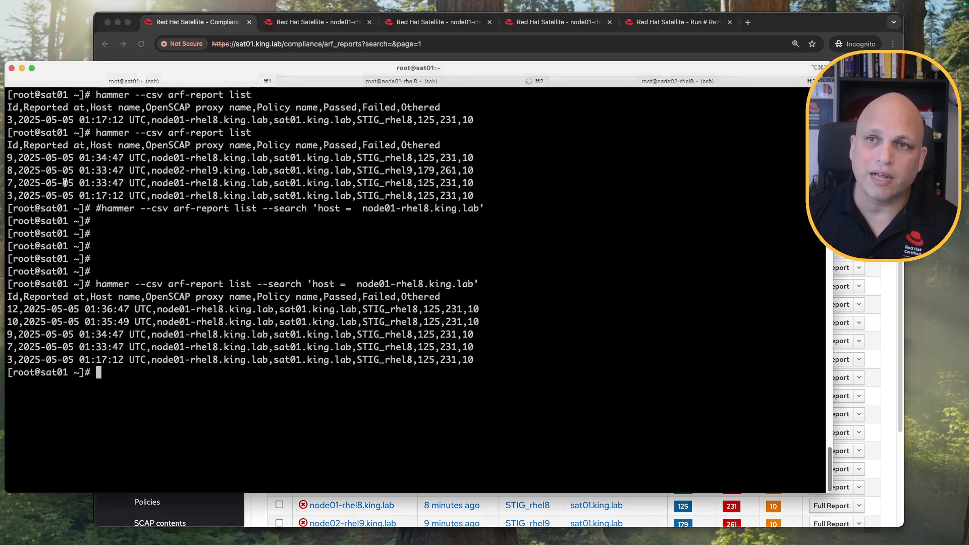
click(410, 82)
click(72, 170)
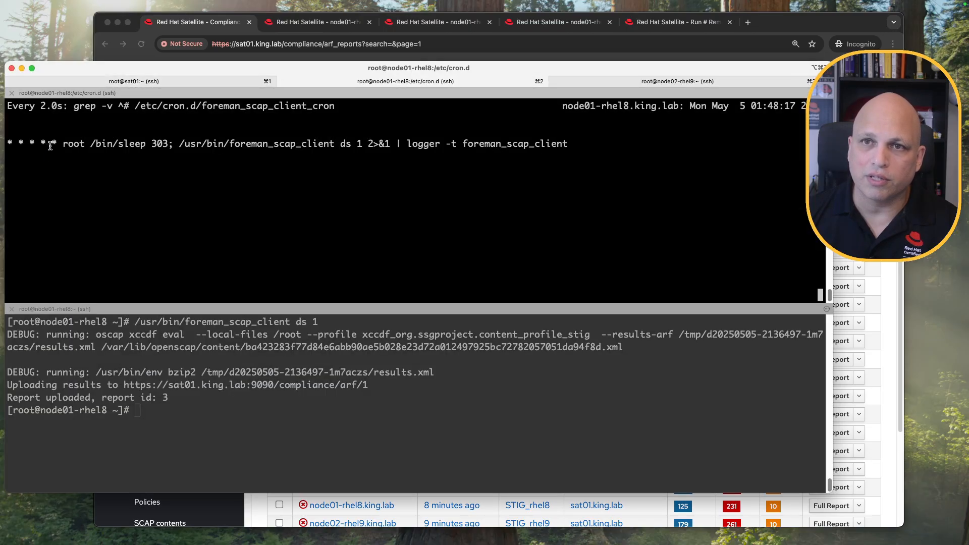
click(695, 81)
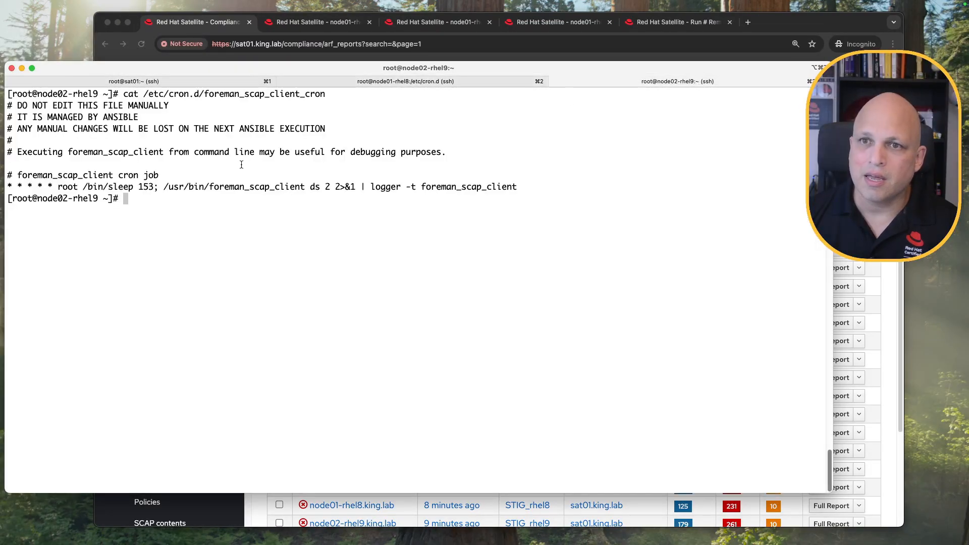
drag(53, 187, 7, 187)
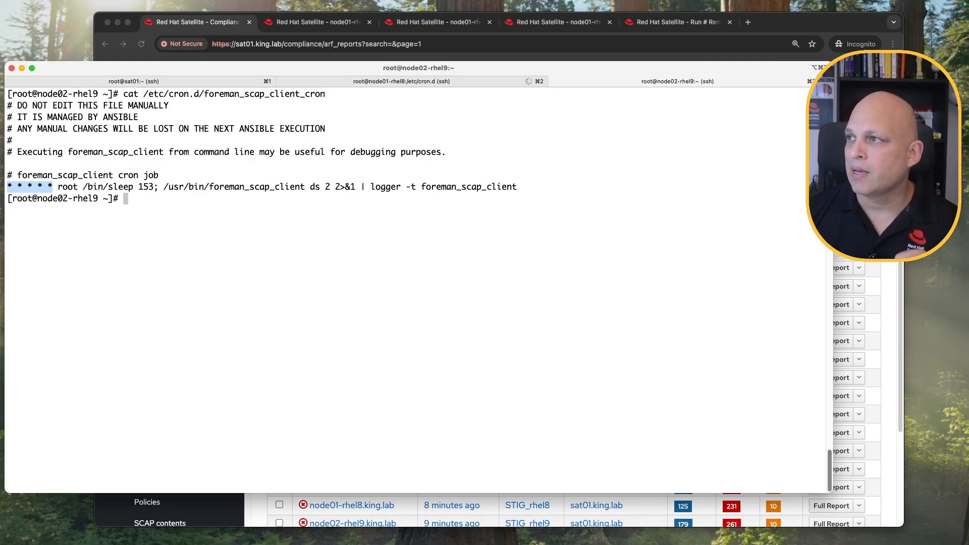
key(super+Tab)
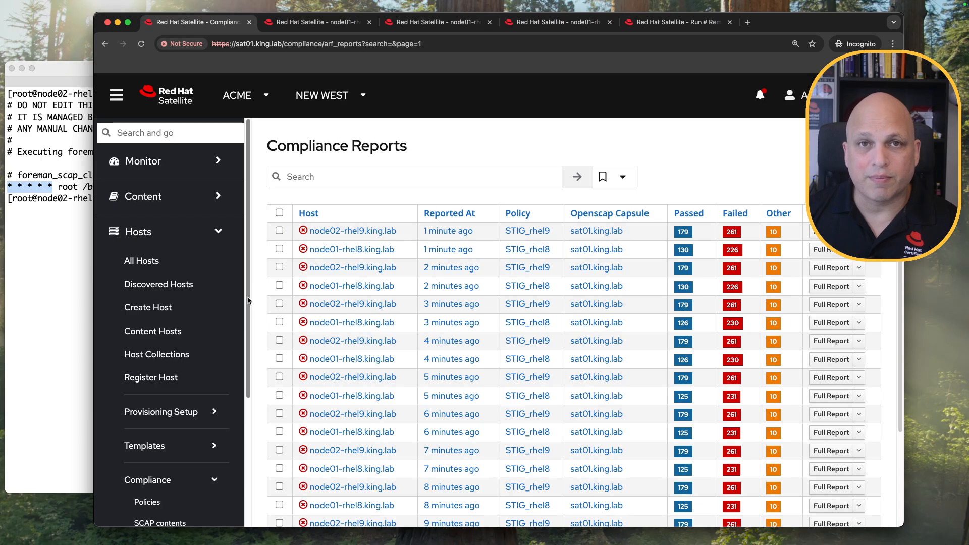
Remove node01's Ansible role and OpenSCAP capsule override, then save the host.
click(201, 272)
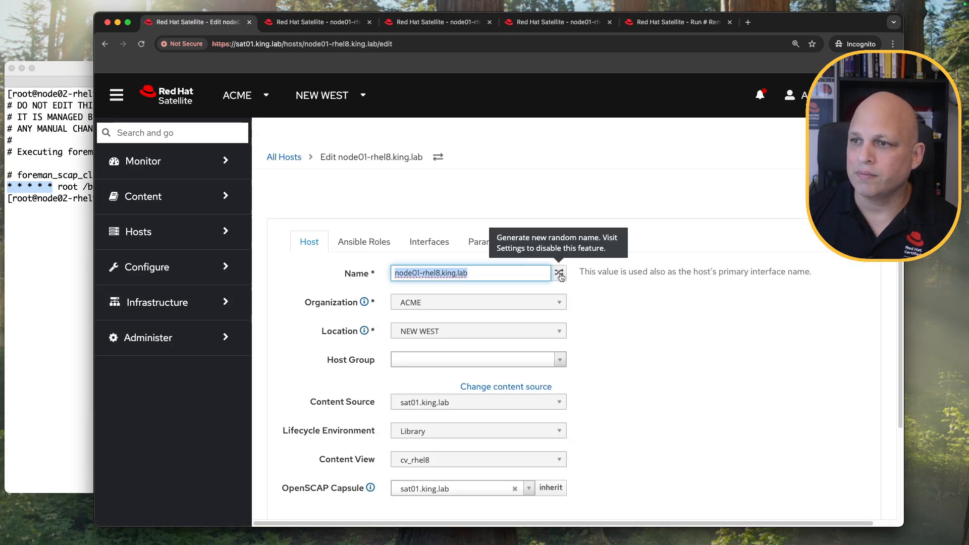
click(376, 247)
click(834, 324)
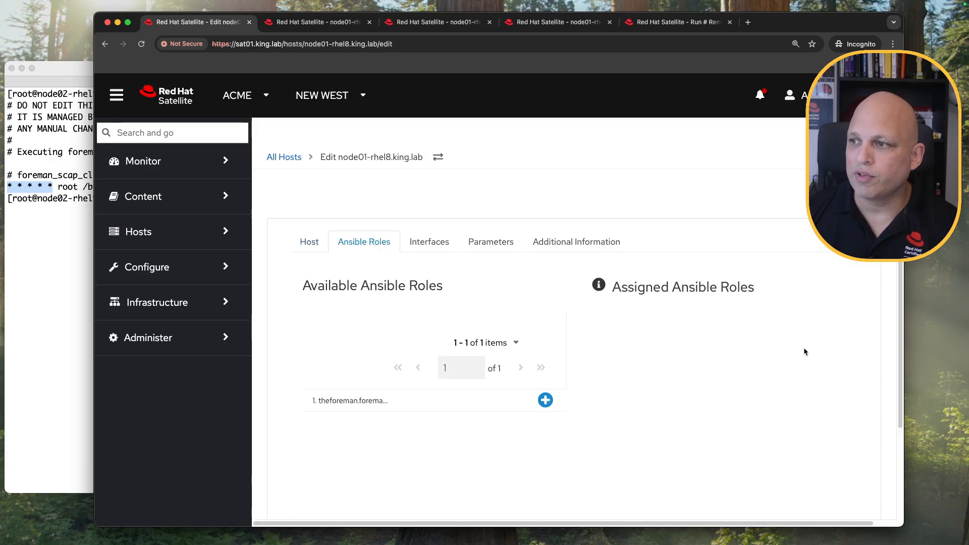
click(309, 242)
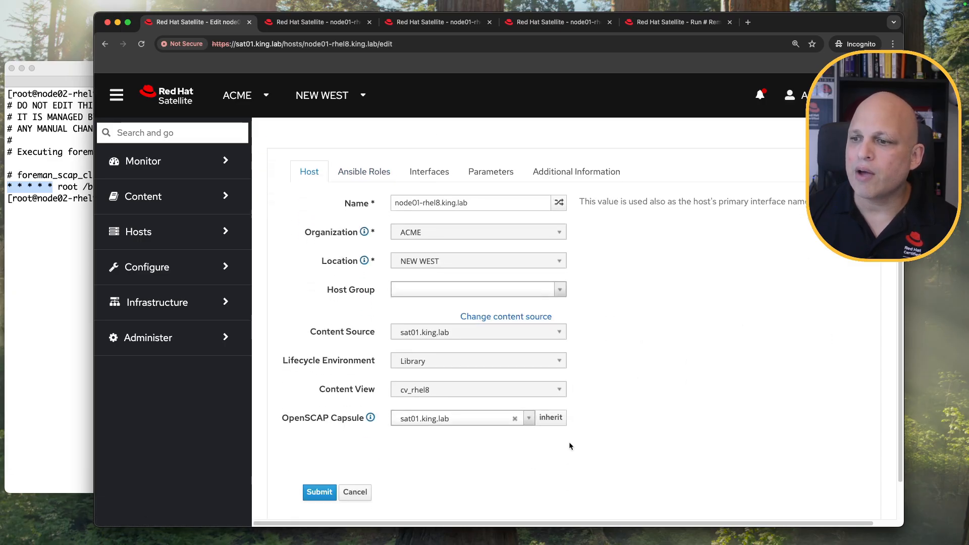
click(515, 418)
click(320, 493)
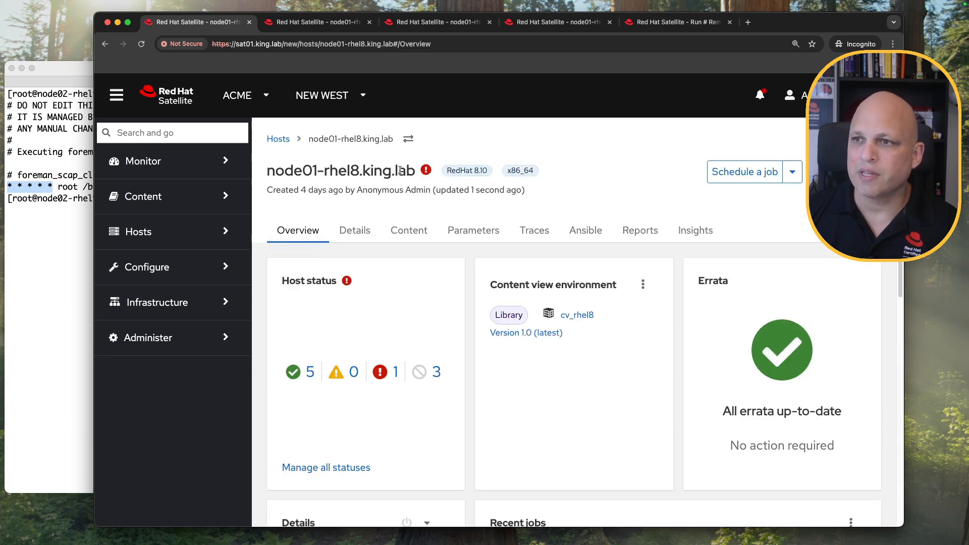
Check node02's Ansible roles, clear its OpenSCAP capsule override and save it.
click(279, 146)
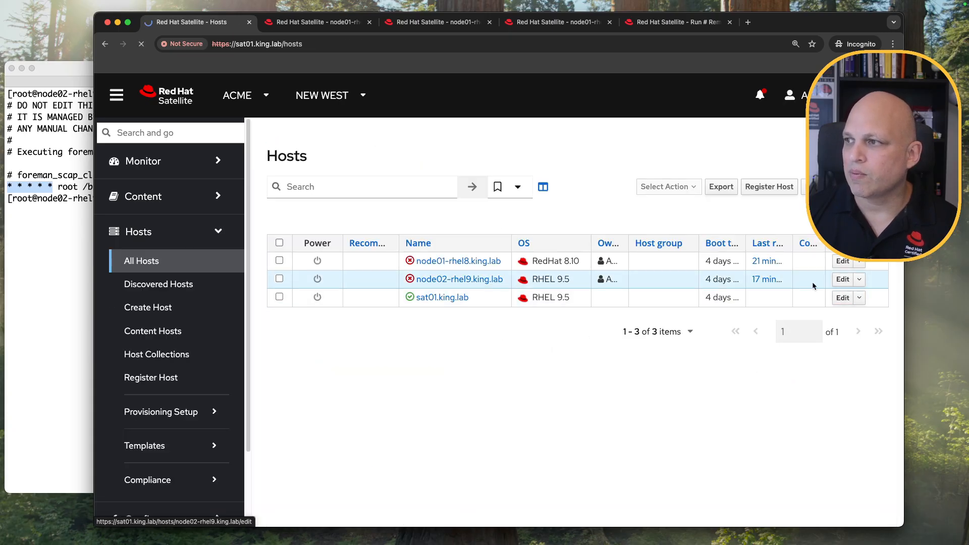
click(363, 242)
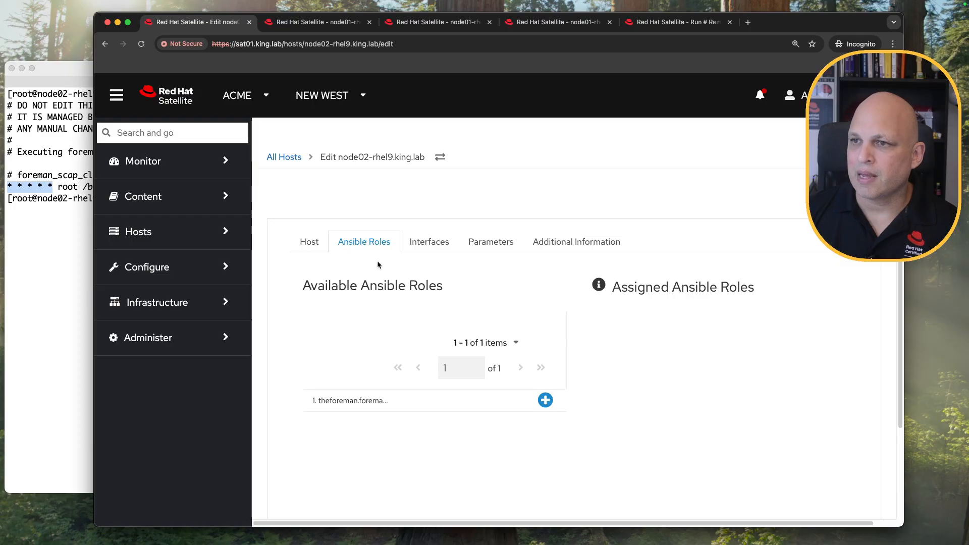
click(309, 241)
scroll(517, 297, down, 2)
click(519, 374)
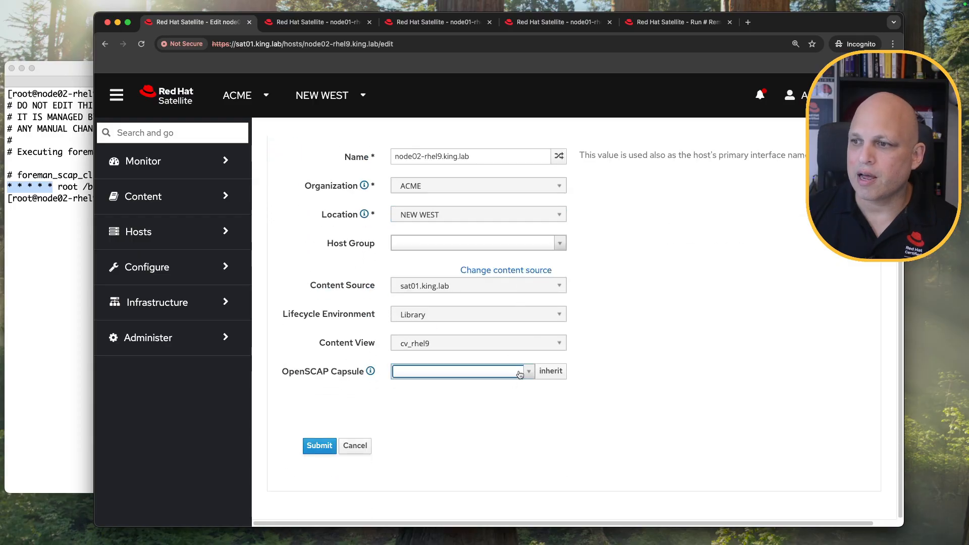
click(315, 446)
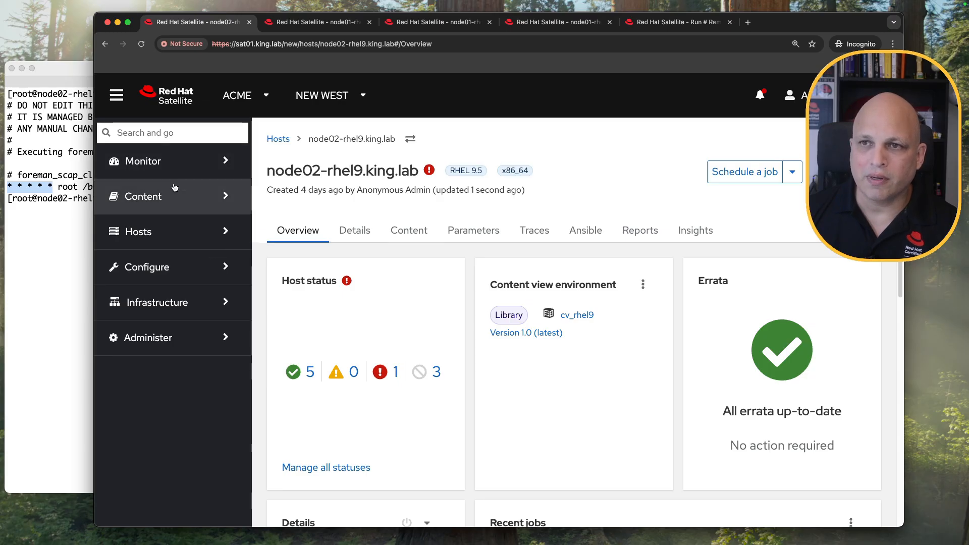
click(178, 233)
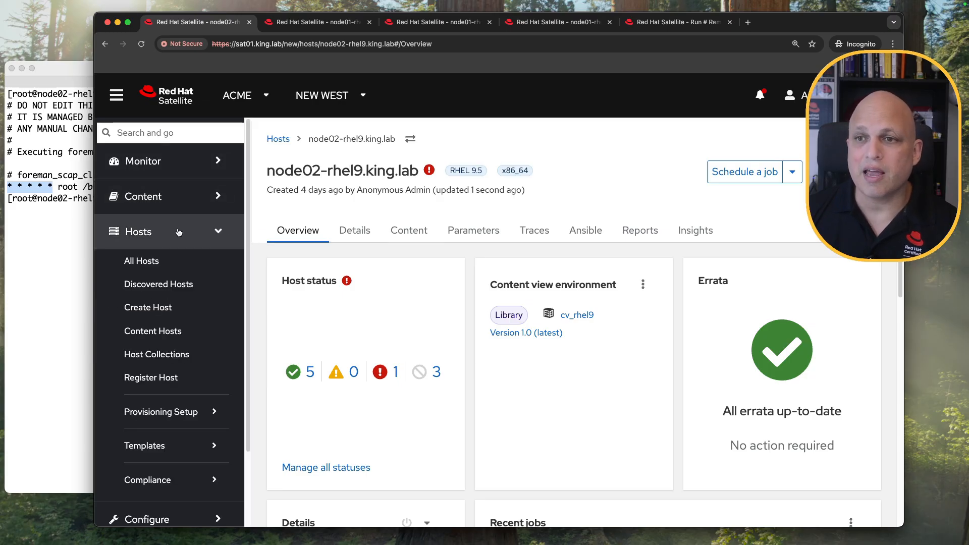
Unassign the STIG_rhel8 compliance policy from node01 through the All Hosts bulk actions.
click(179, 260)
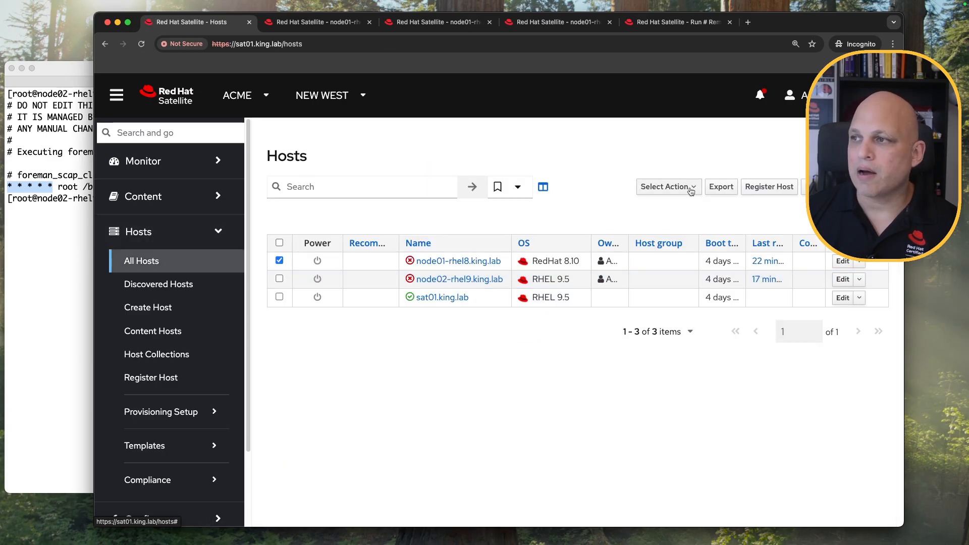
click(690, 191)
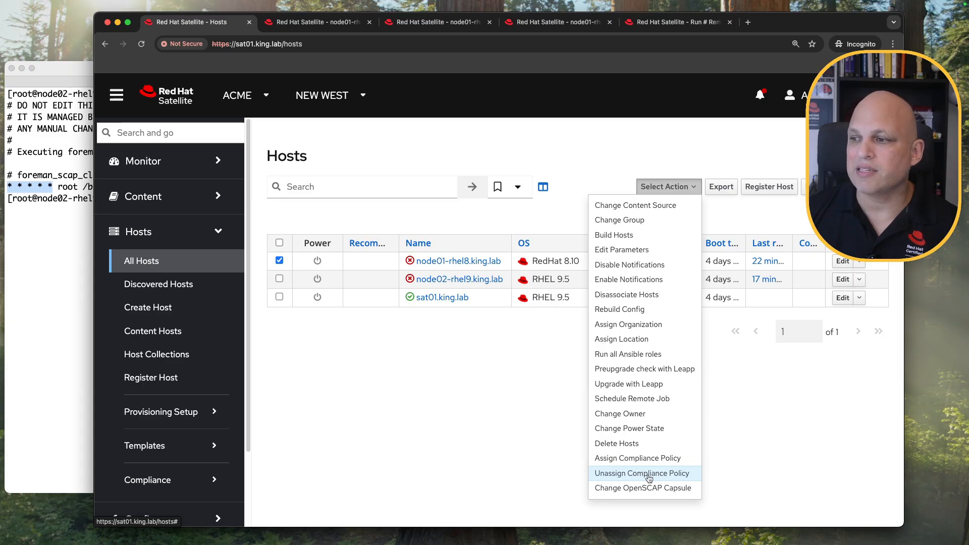
click(683, 474)
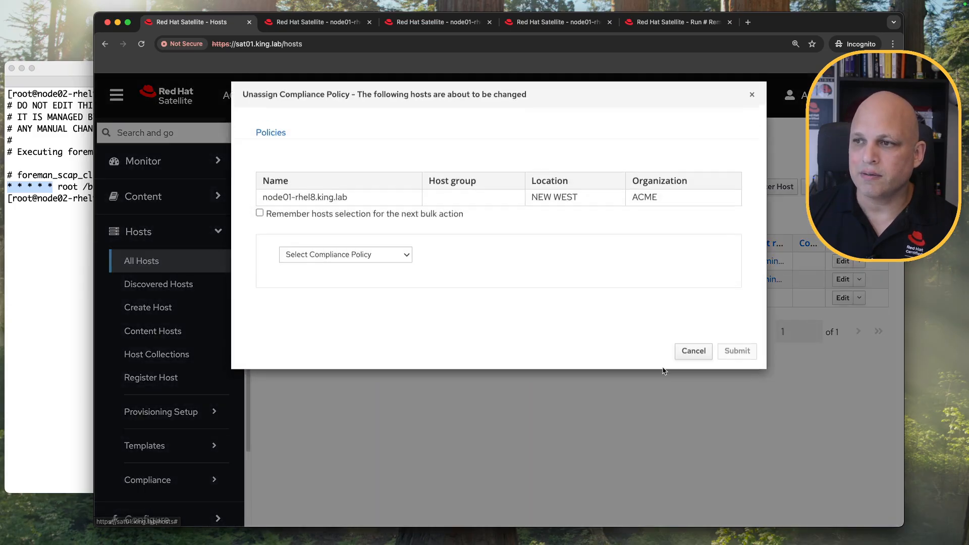
click(346, 266)
click(349, 283)
click(349, 283)
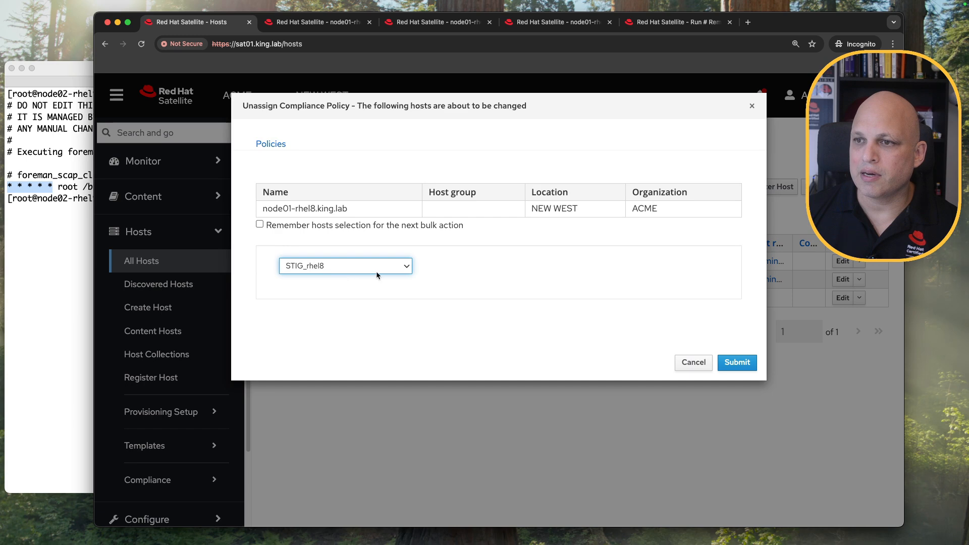
click(743, 364)
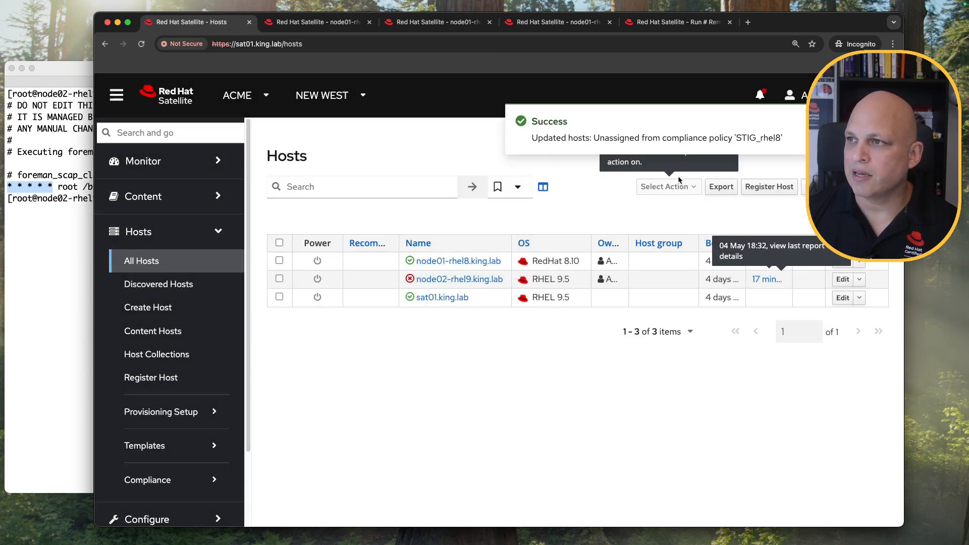
drag(598, 138, 782, 139)
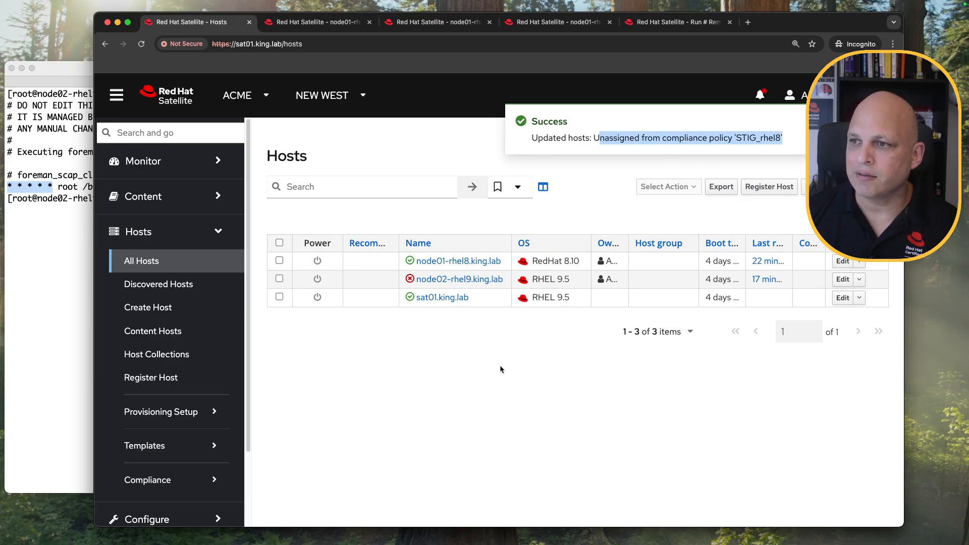
Unassign the STIG_rhel9 compliance policy from node02.
click(279, 279)
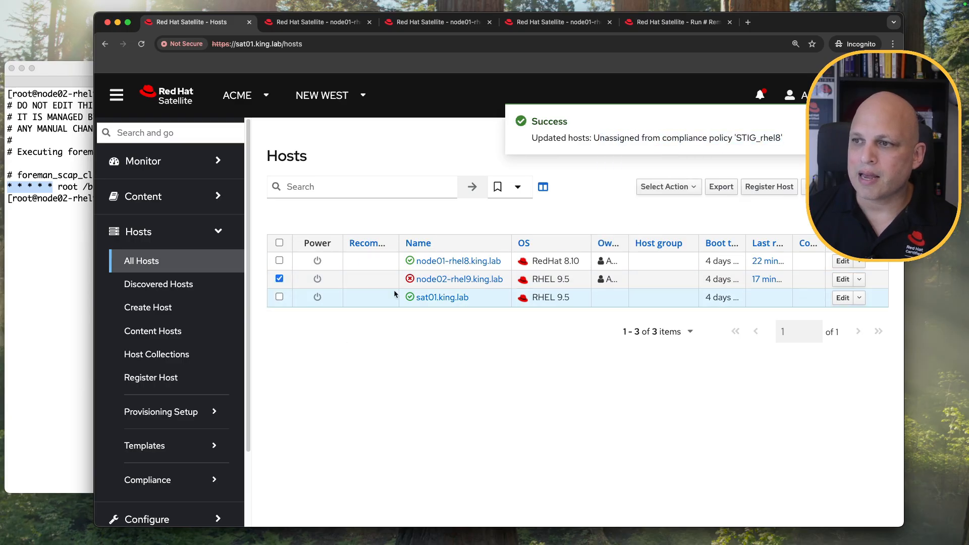
click(699, 189)
click(653, 475)
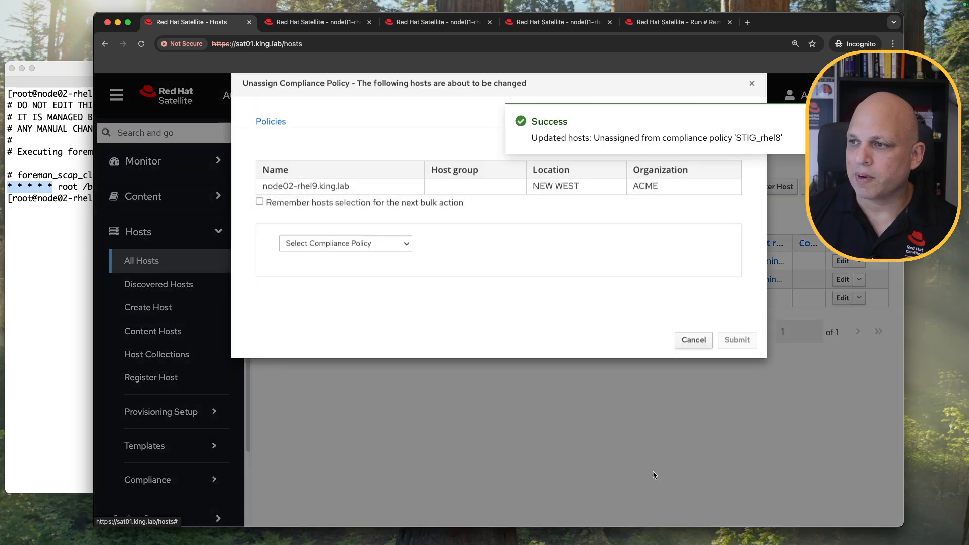
click(395, 266)
click(349, 293)
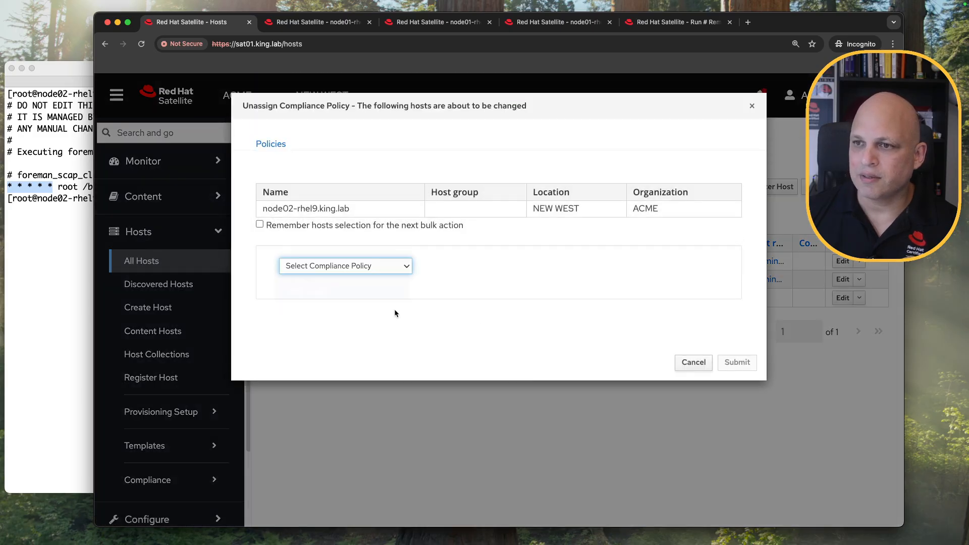
click(737, 362)
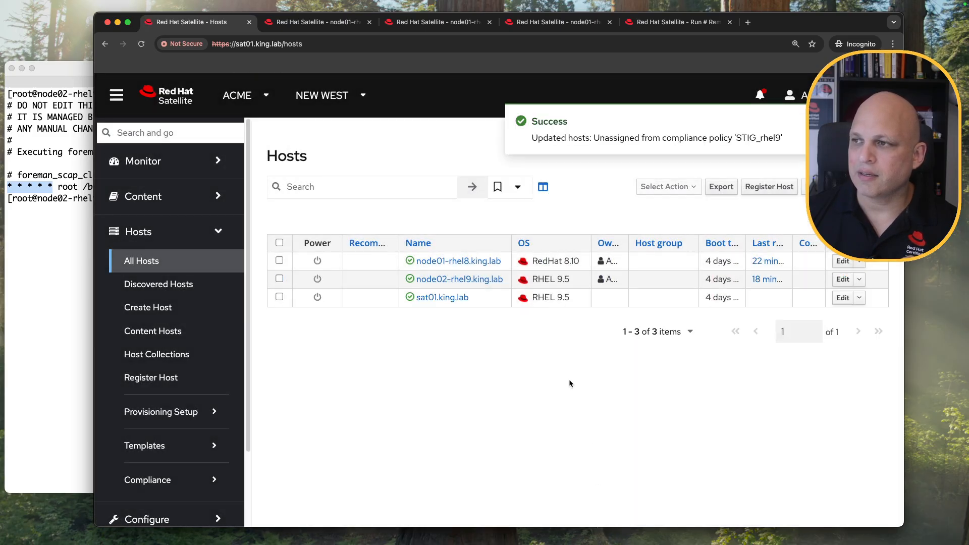
drag(632, 136, 797, 140)
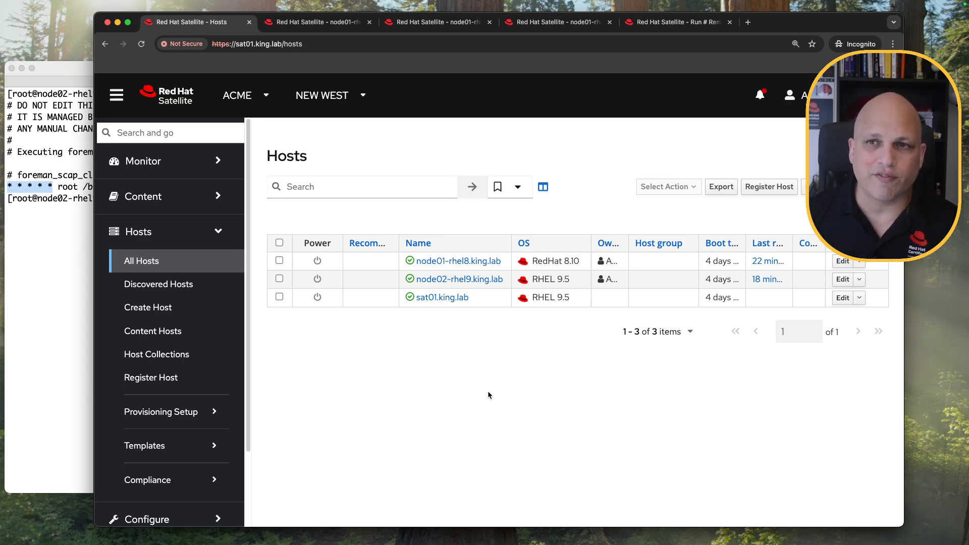
click(56, 242)
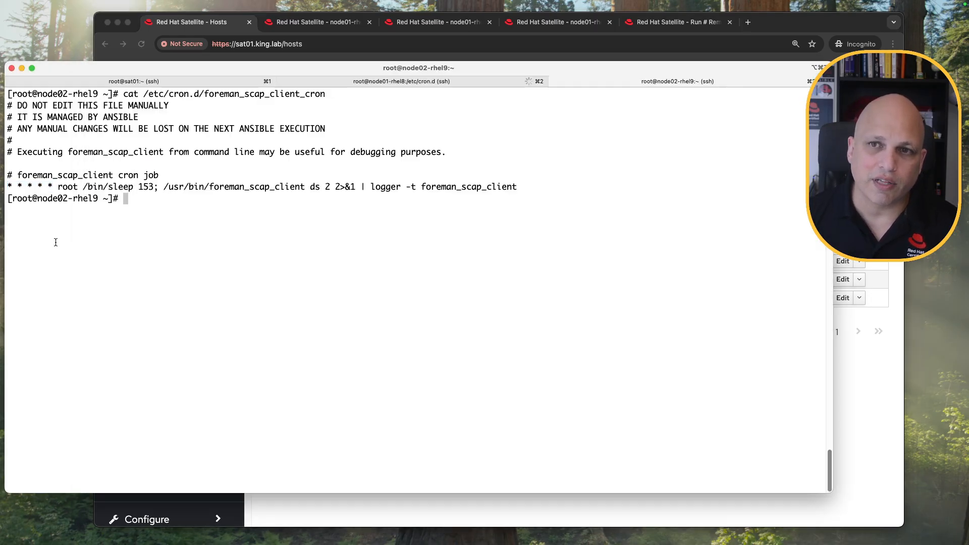
triple_click(66, 187)
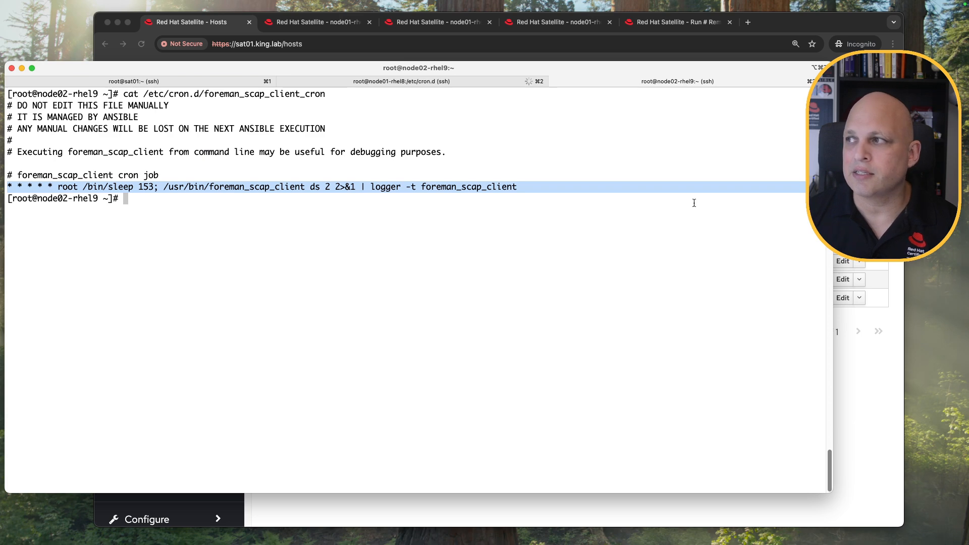
key(super+Tab)
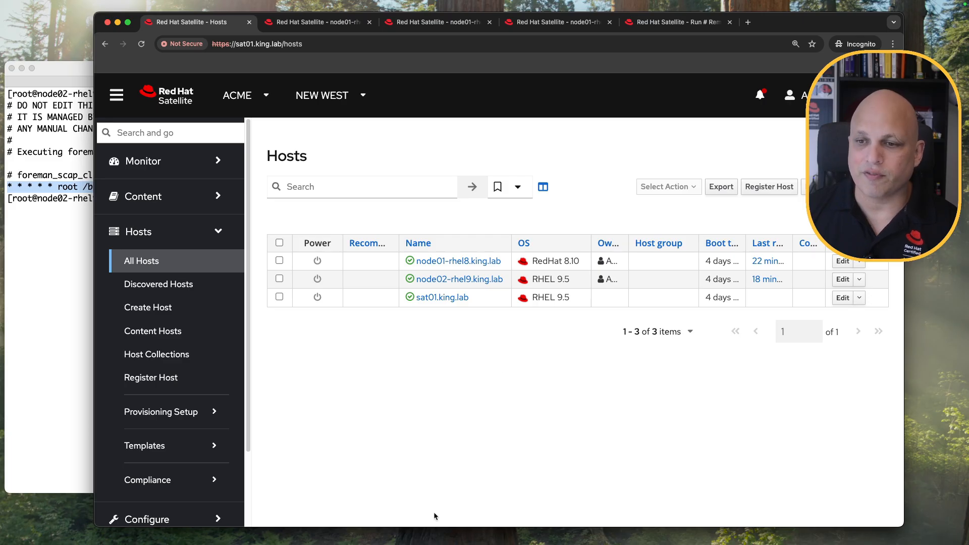
Start a new host group named hg_stig_rhel8 with OpenSCAP capsule sat01.king.lab.
scroll(191, 402, down, 4)
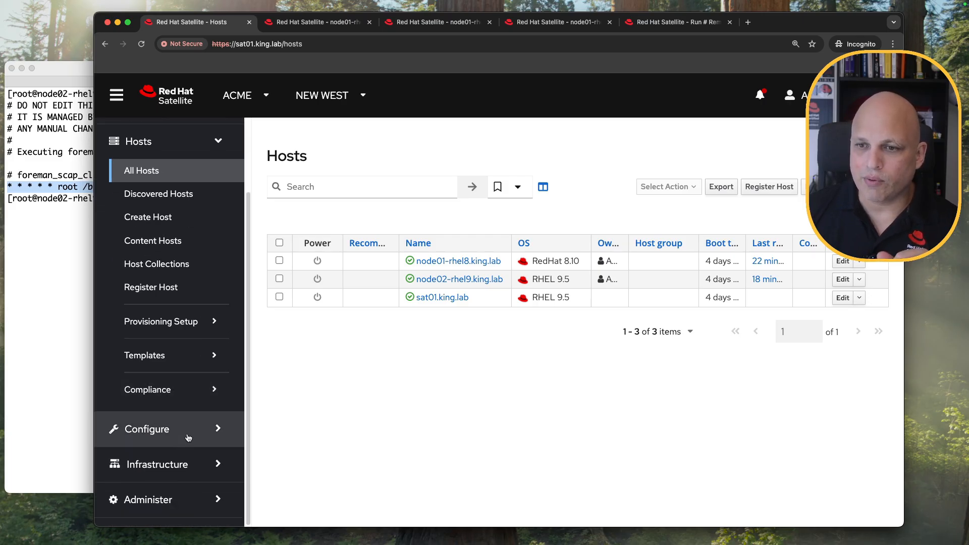
click(187, 438)
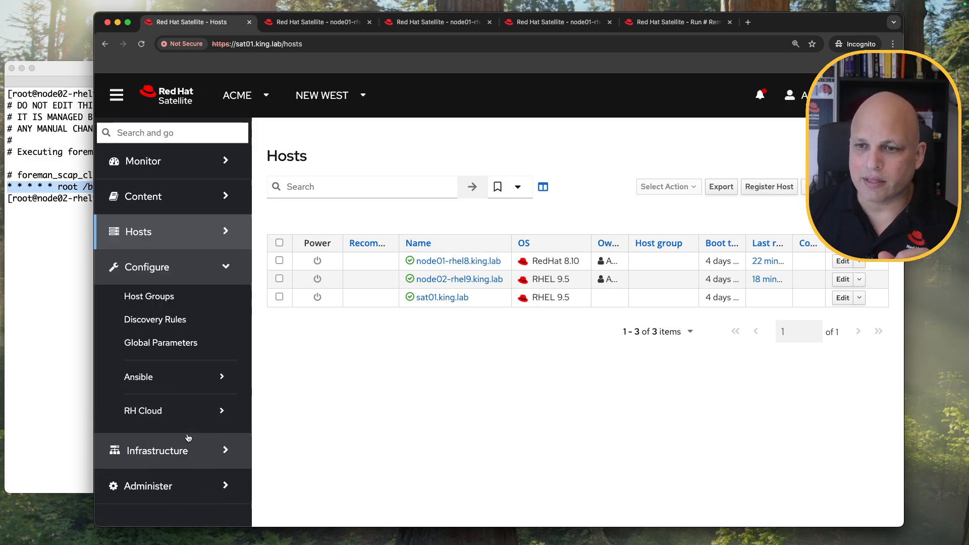
click(169, 299)
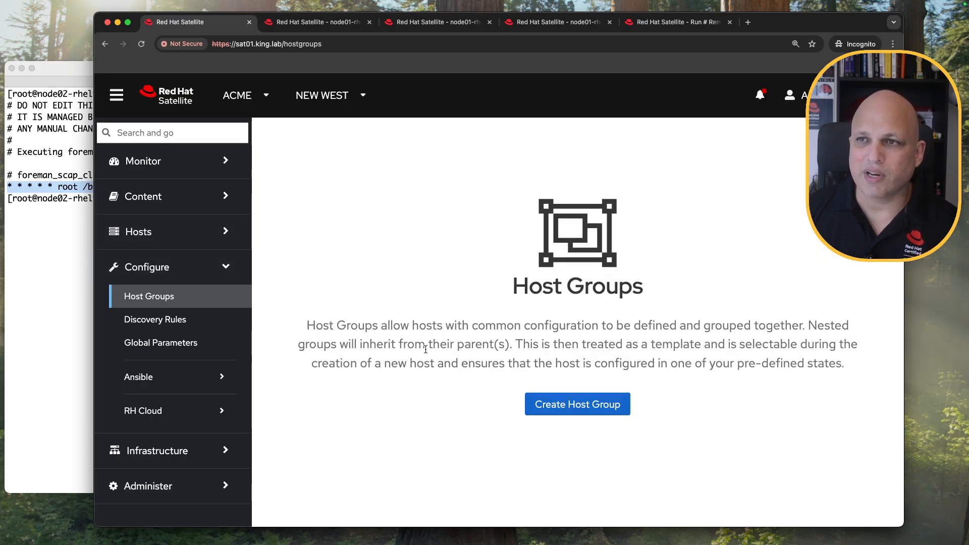
click(584, 408)
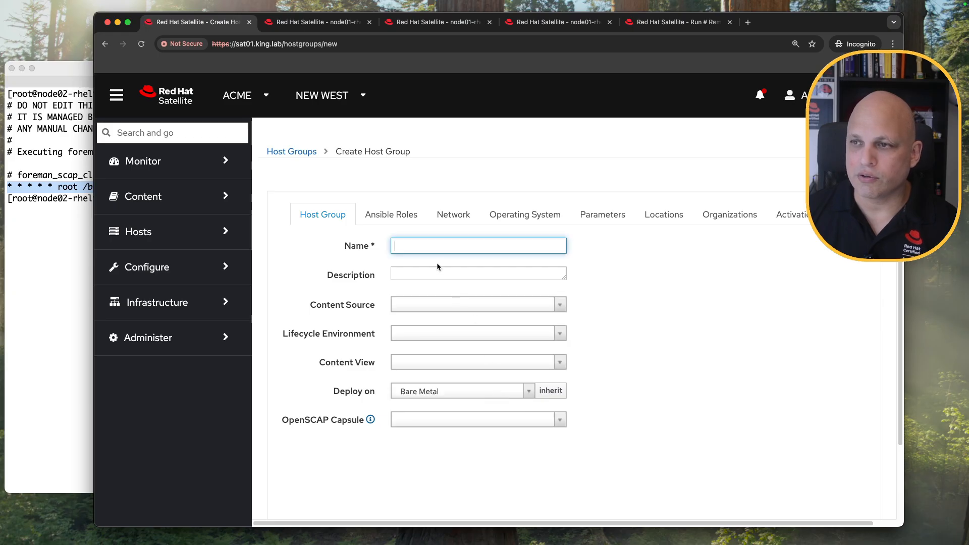
text(hg)
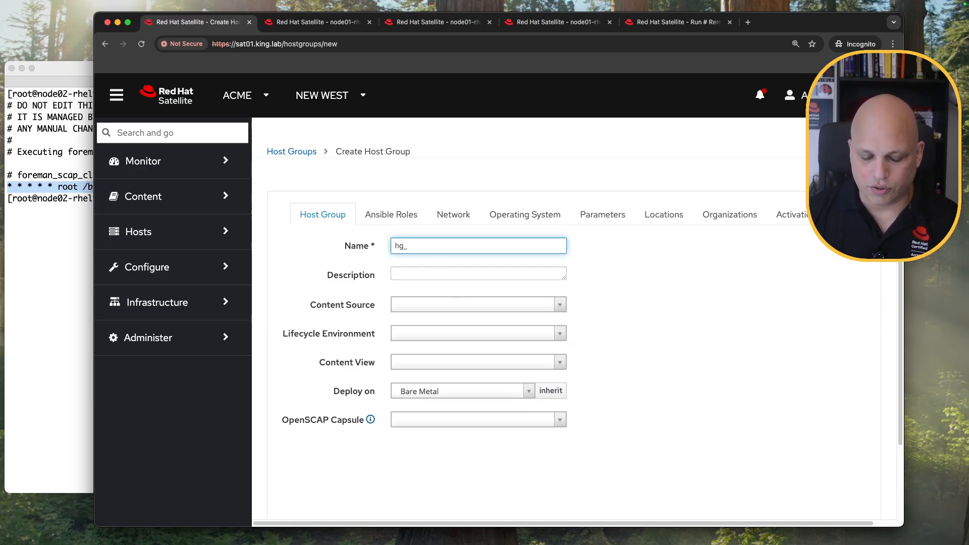
text(_stig_rhel8)
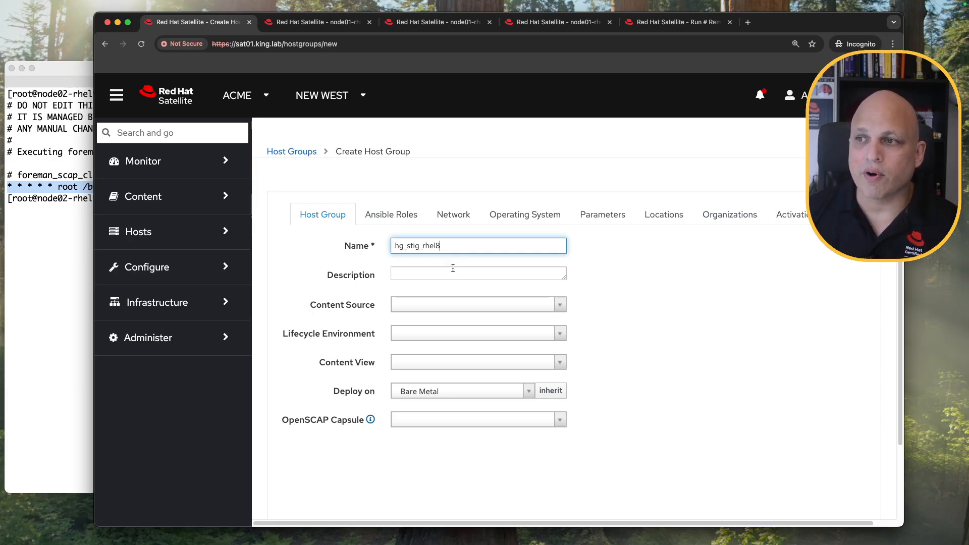
click(558, 426)
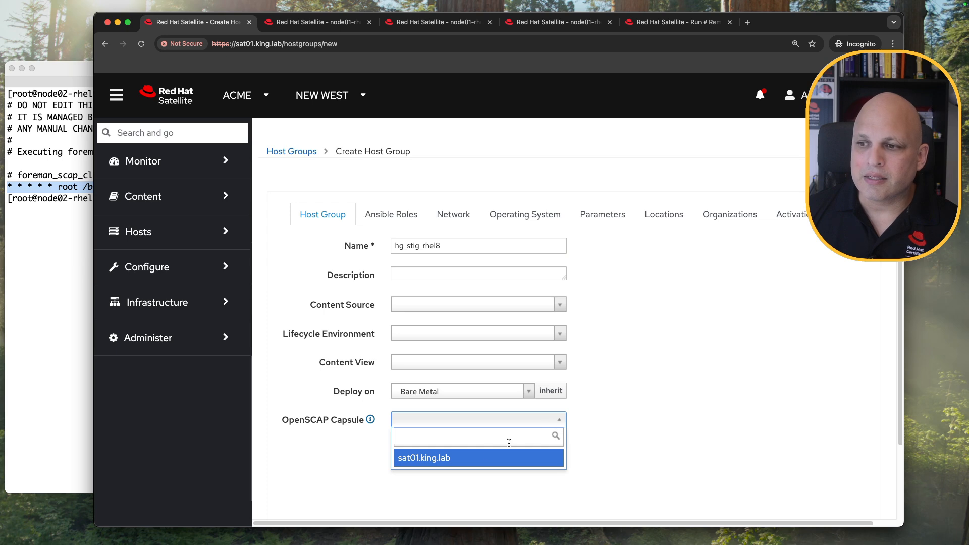
click(461, 459)
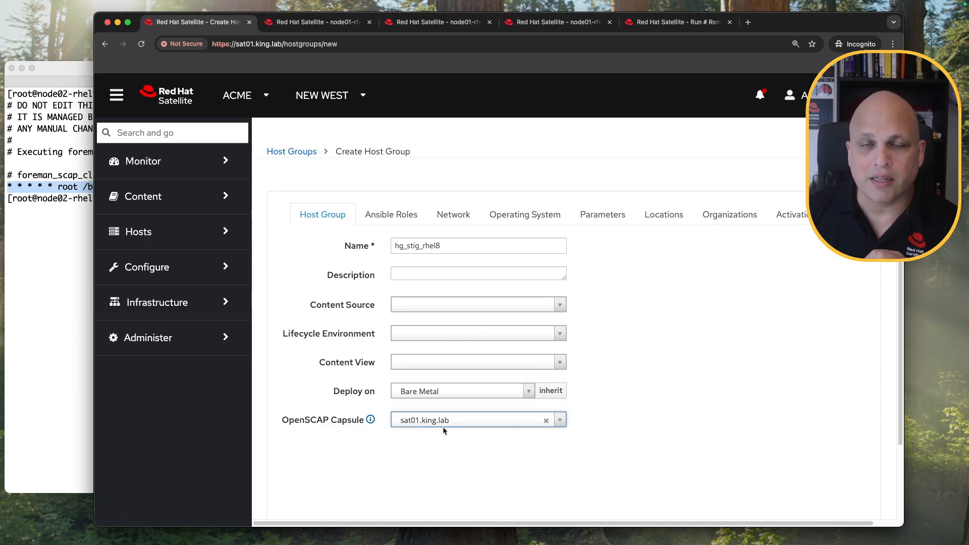
Assign the theforeman.foreman Ansible role to hg_stig_rhel8.
click(389, 214)
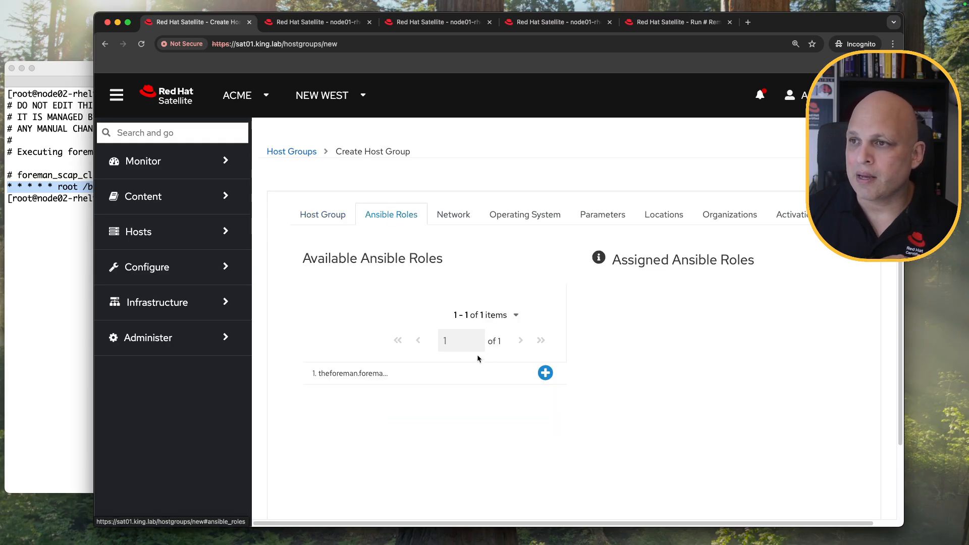
click(545, 373)
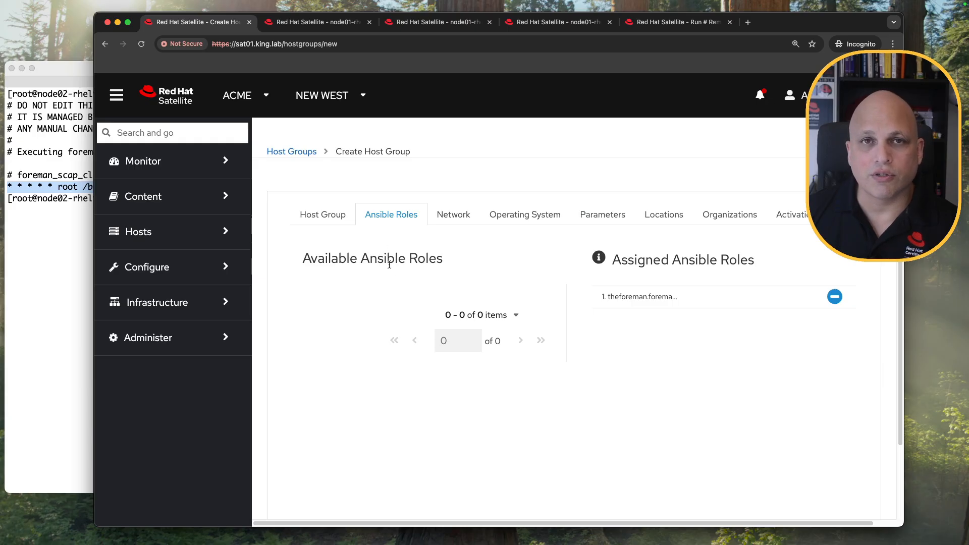
click(329, 214)
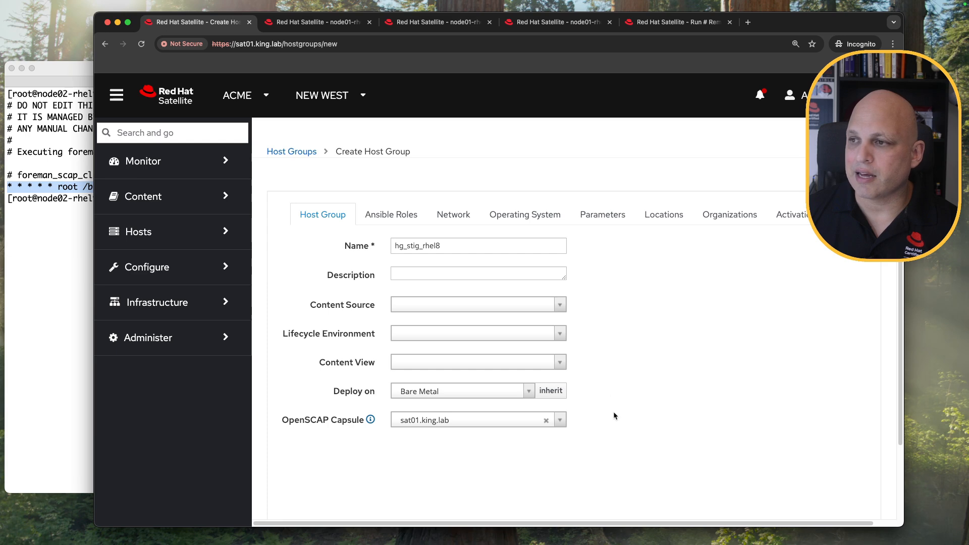
scroll(652, 360, down, 2)
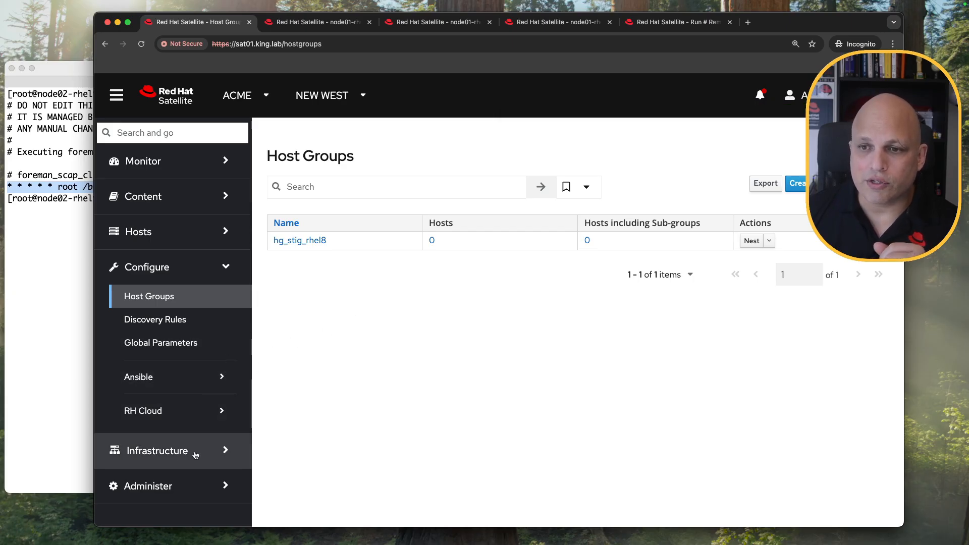
Open Compliance Policies in a new tab placed beside the Host Groups tab.
click(162, 238)
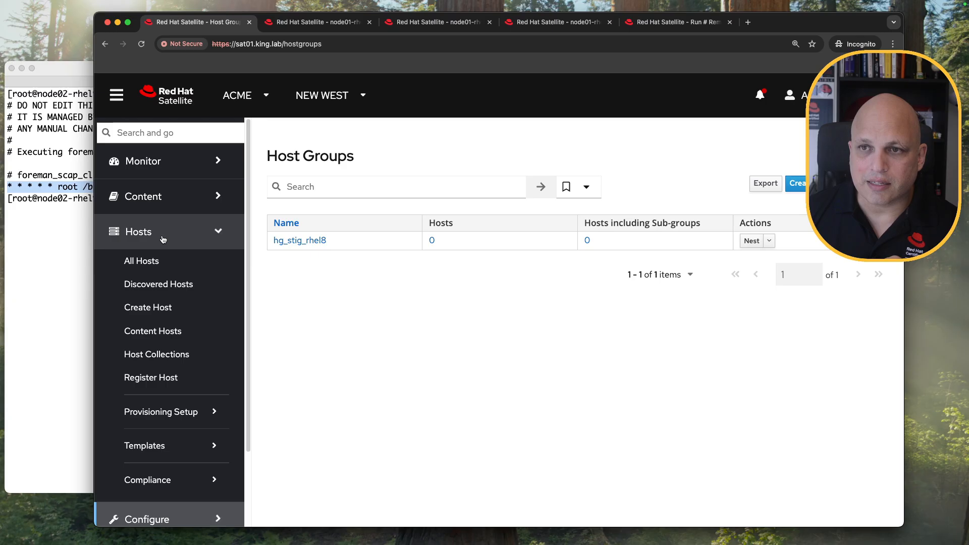
click(185, 480)
super+click(159, 499)
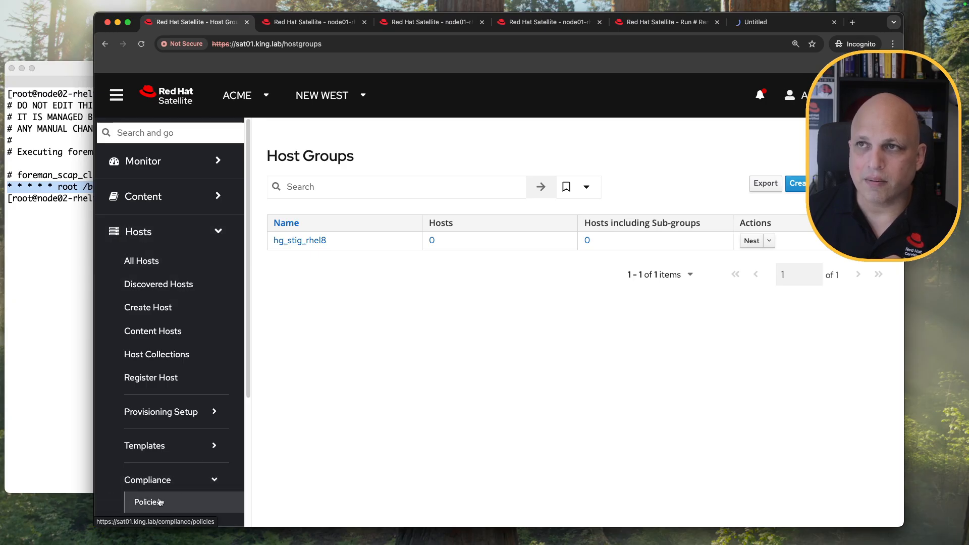
drag(757, 22, 314, 26)
Close the two old node01 compliance report tabs and open STIG_rhel8 for editing.
click(452, 24)
key(super+w)
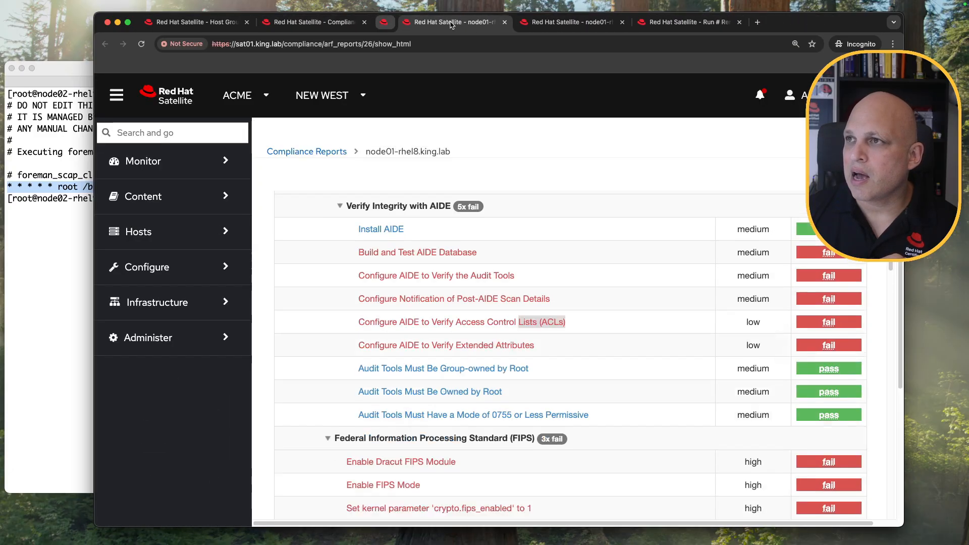
key(super+w)
key(super+w)
key(super+w)
key(super+w)
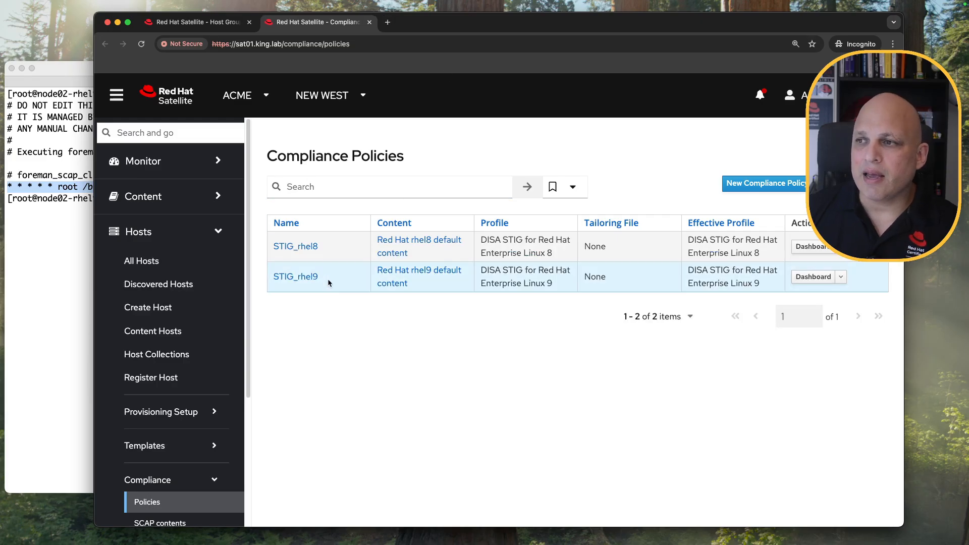
key(super+1)
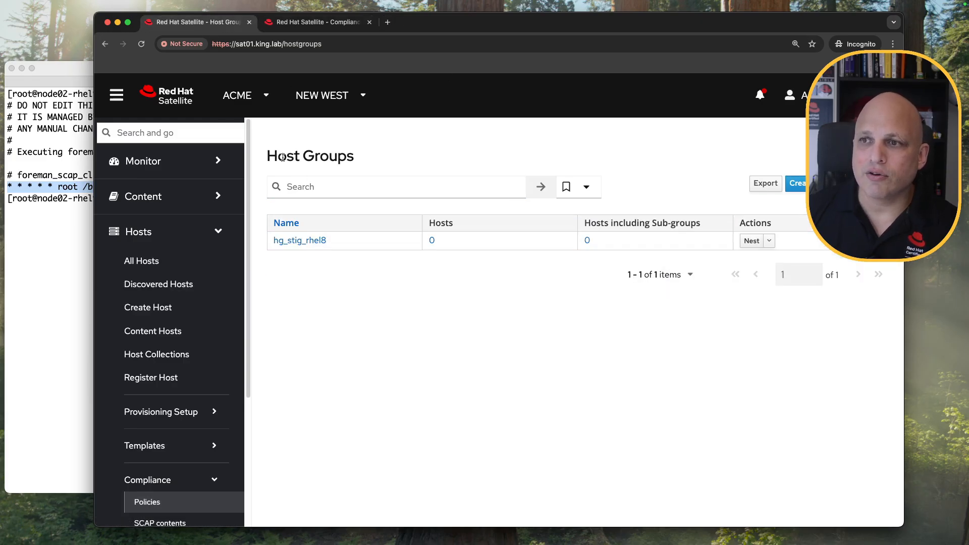
key(super+2)
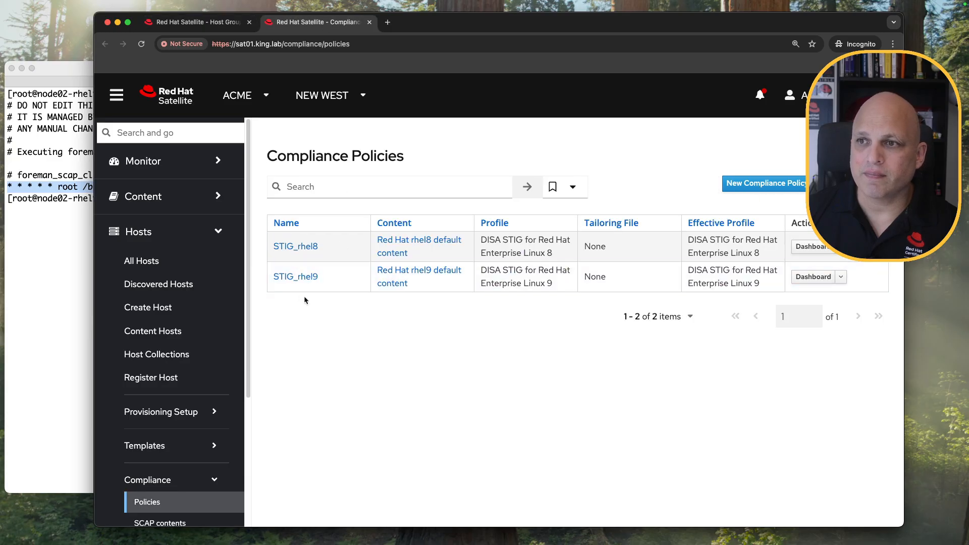
click(300, 249)
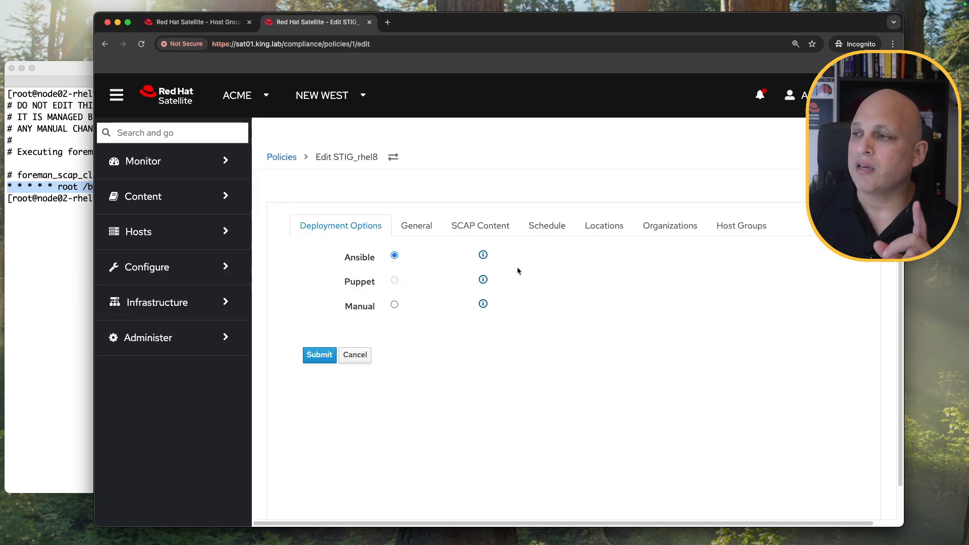
Add hg_stig_rhel8 to STIG_rhel8's selected host groups and submit the policy.
click(742, 227)
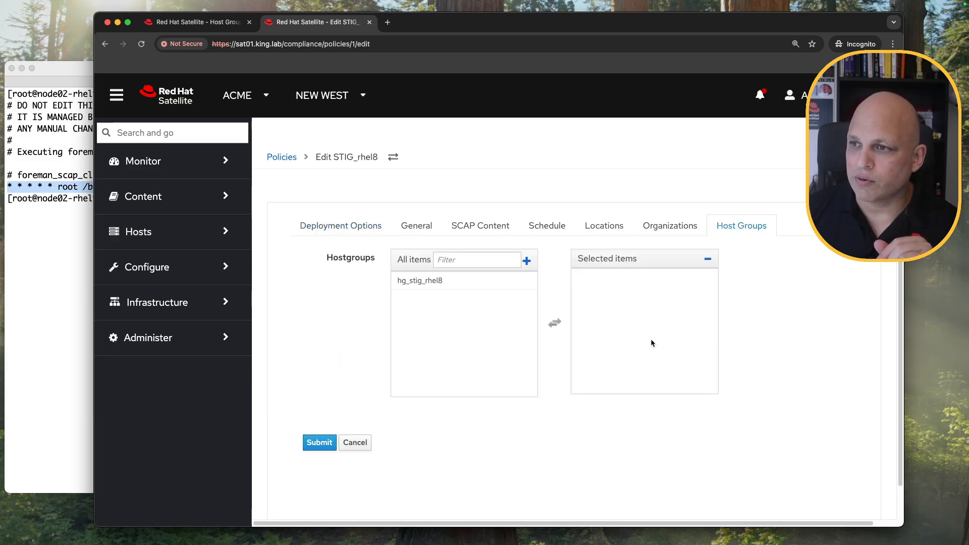
click(458, 285)
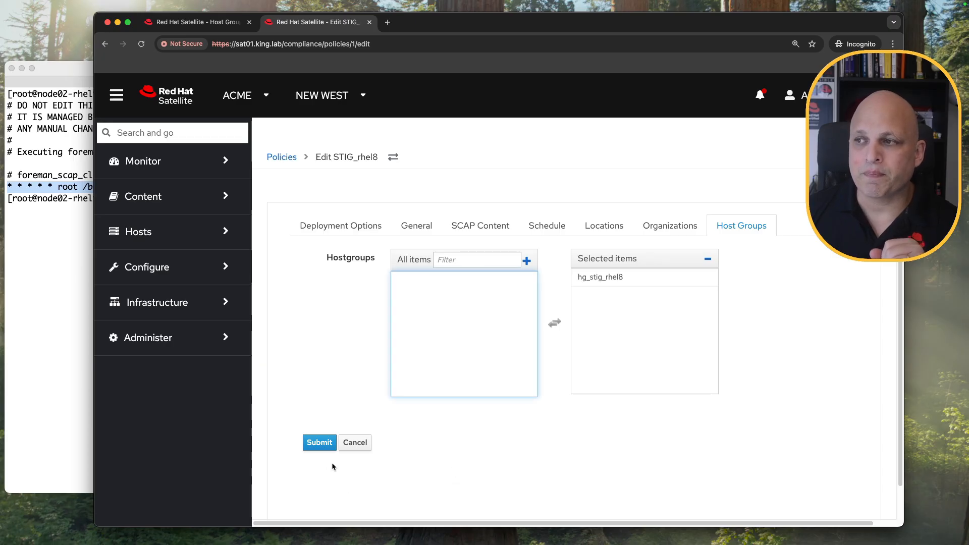
click(321, 443)
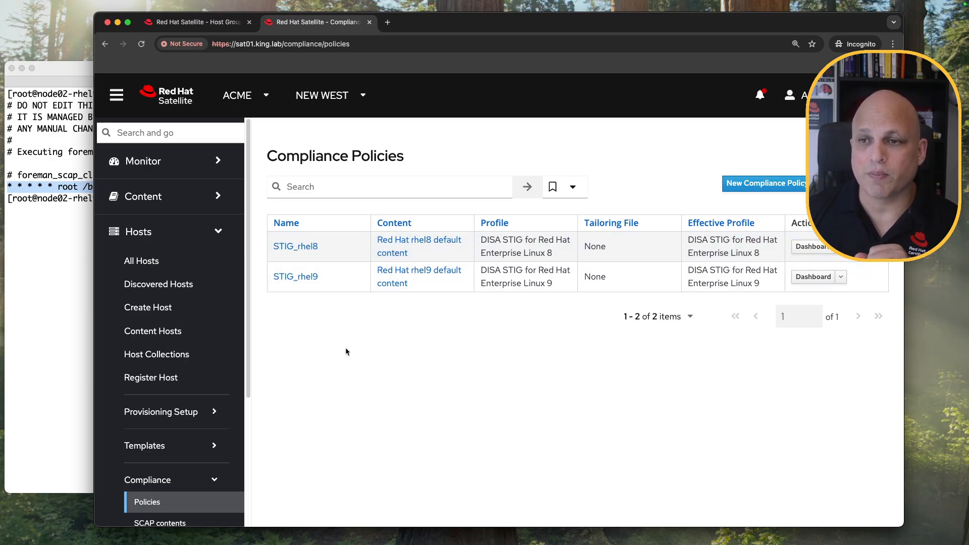
Change node01-rhel8.king.lab's host group to hg_stig_rhel8 via the All Hosts bulk action.
click(190, 267)
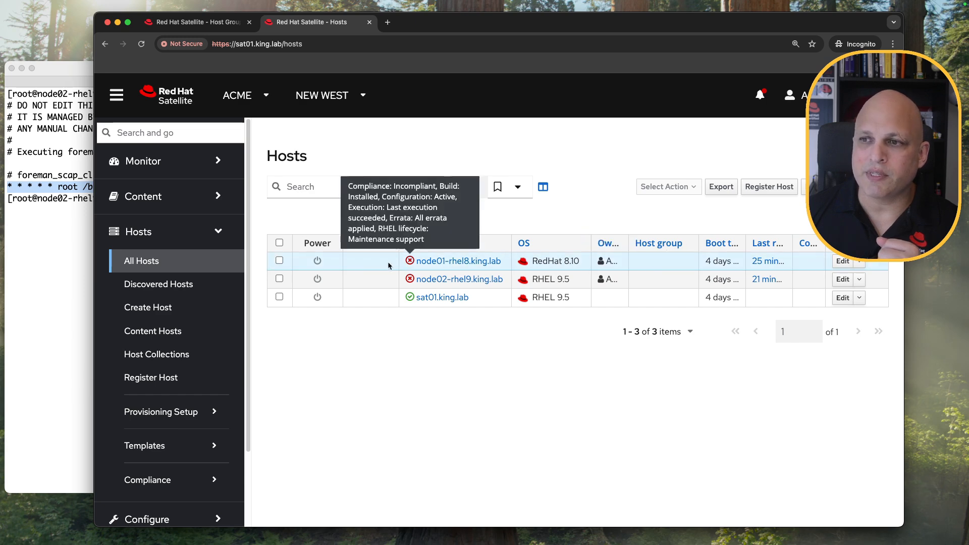
click(280, 261)
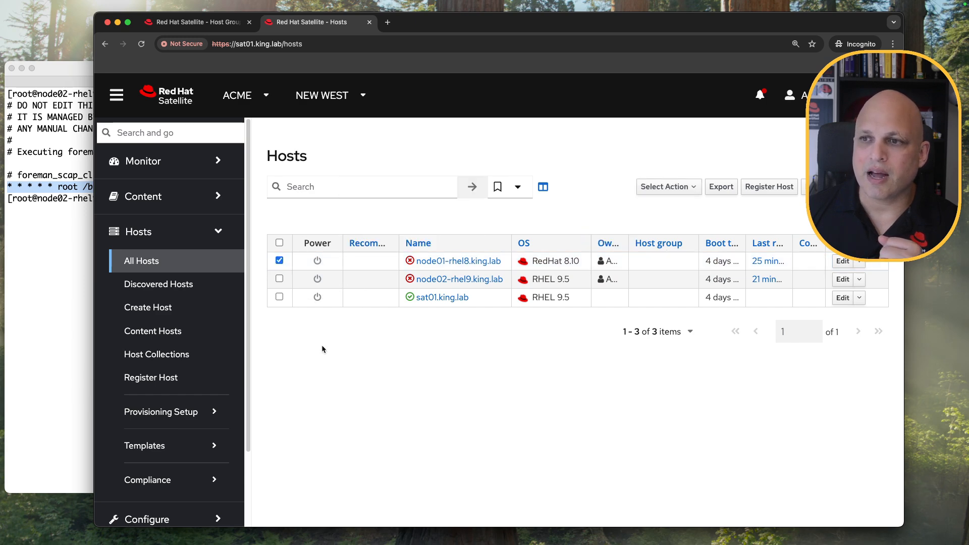
click(695, 187)
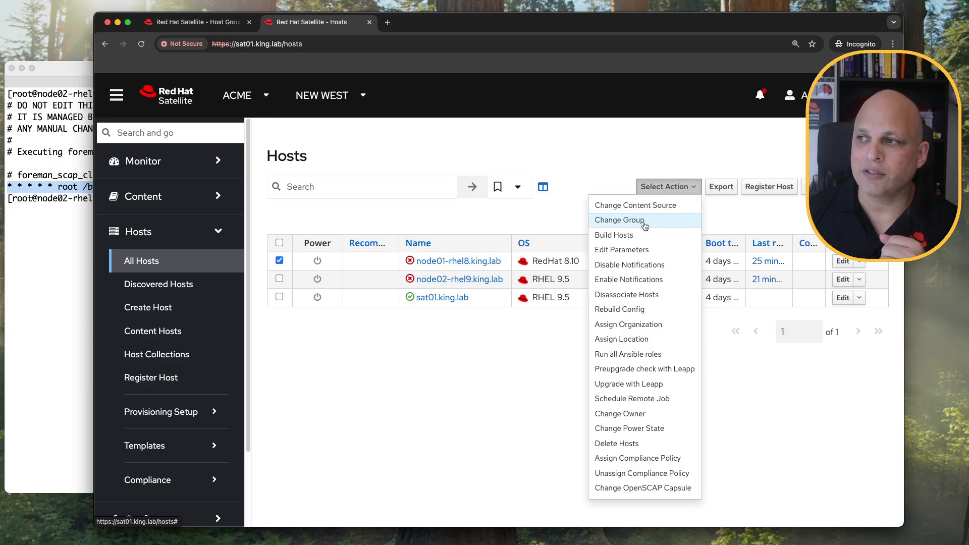
click(623, 220)
click(429, 266)
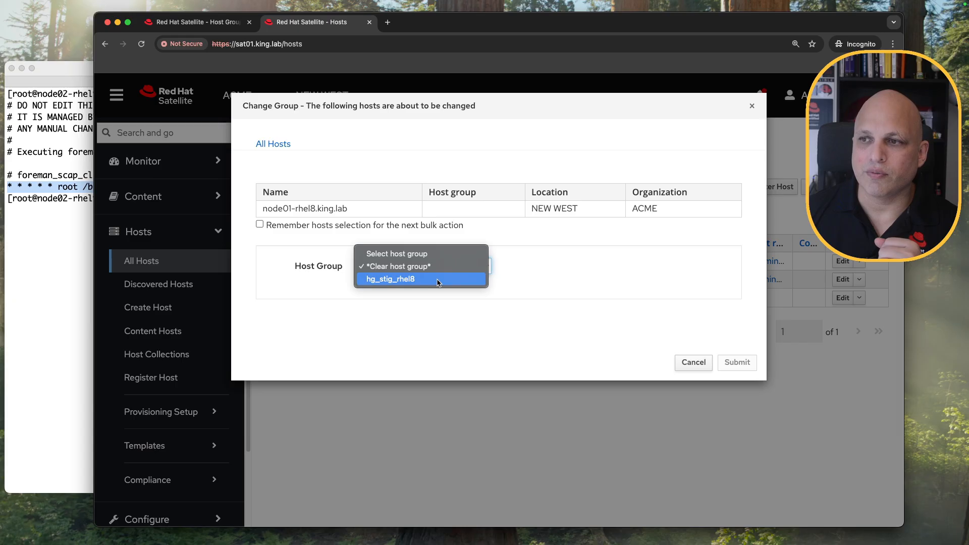
click(437, 280)
click(734, 362)
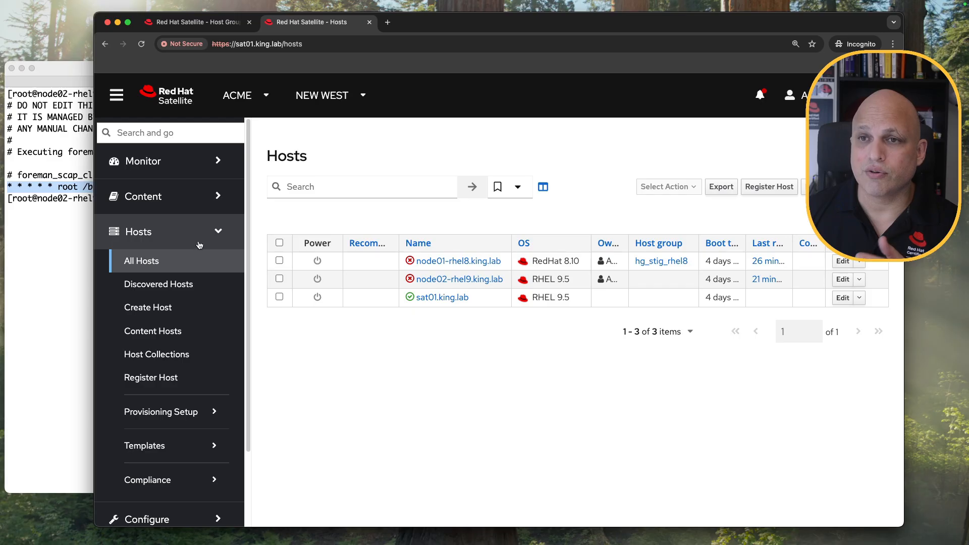
Check node01's terminal session, then return to the Satellite hosts page.
click(52, 237)
click(422, 86)
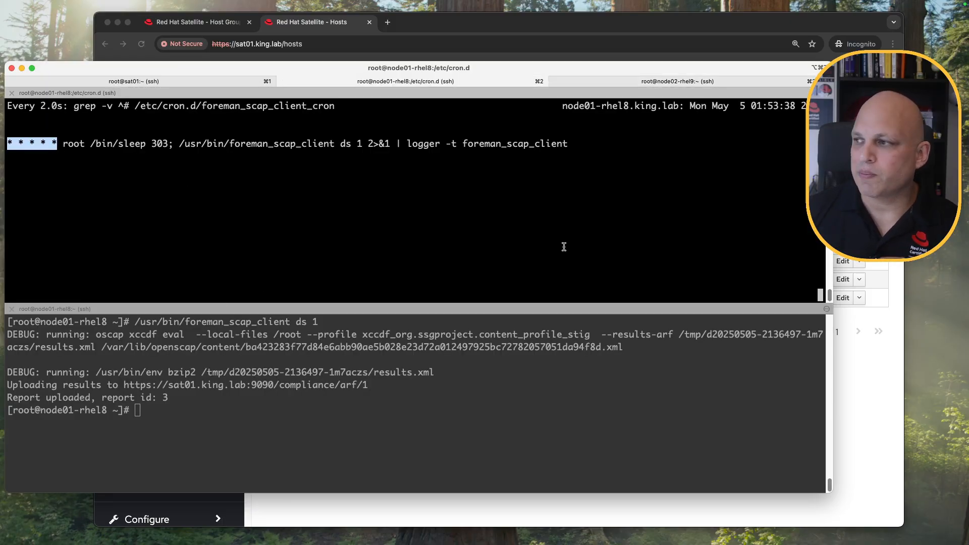
click(872, 430)
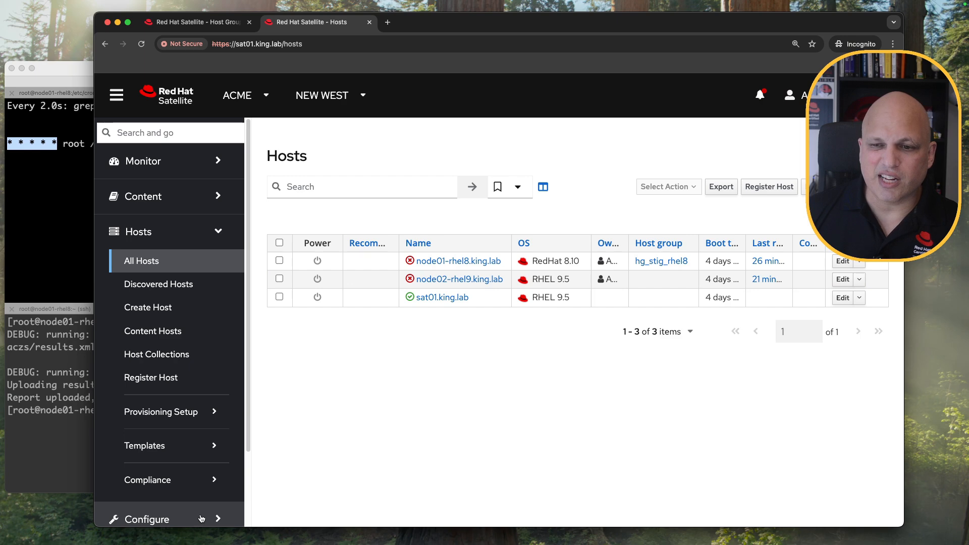
scroll(176, 345, down, 2)
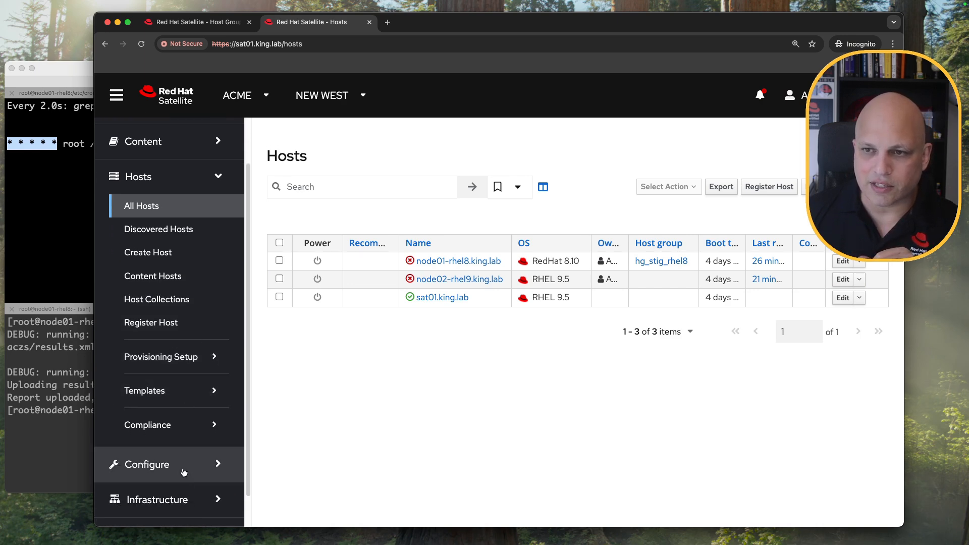
Change STIG_rhel8's schedule cron line to '* * * * 0' and submit.
click(184, 427)
click(171, 449)
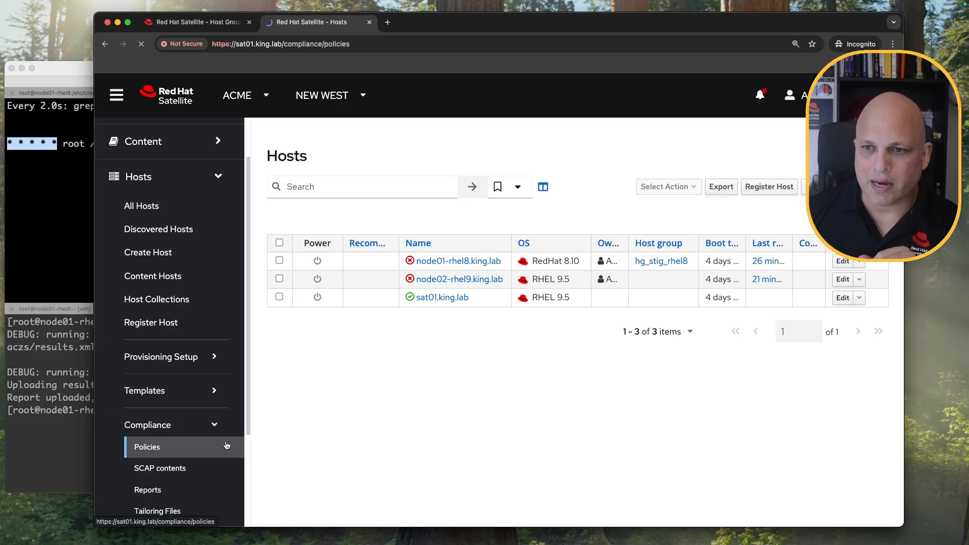
click(301, 248)
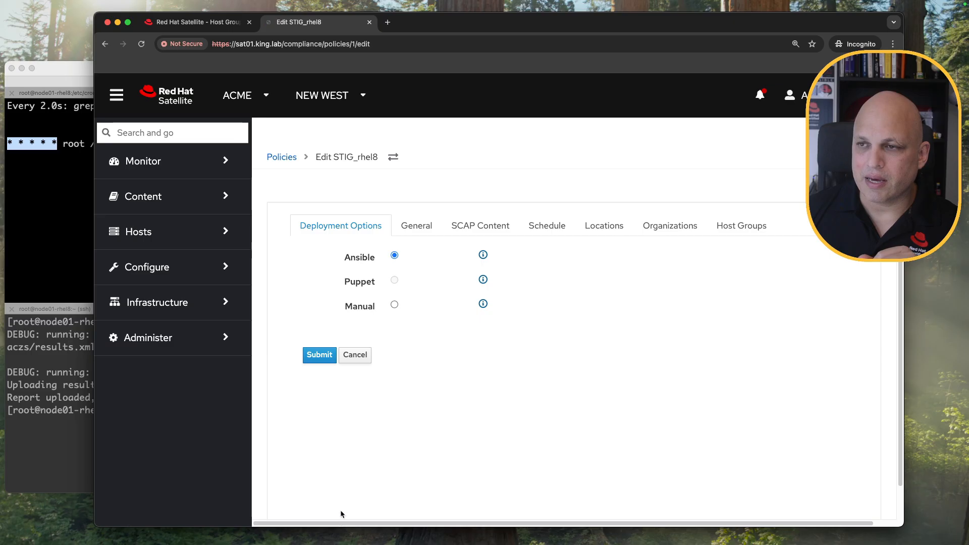
click(547, 225)
key(BackSpace)
text(0)
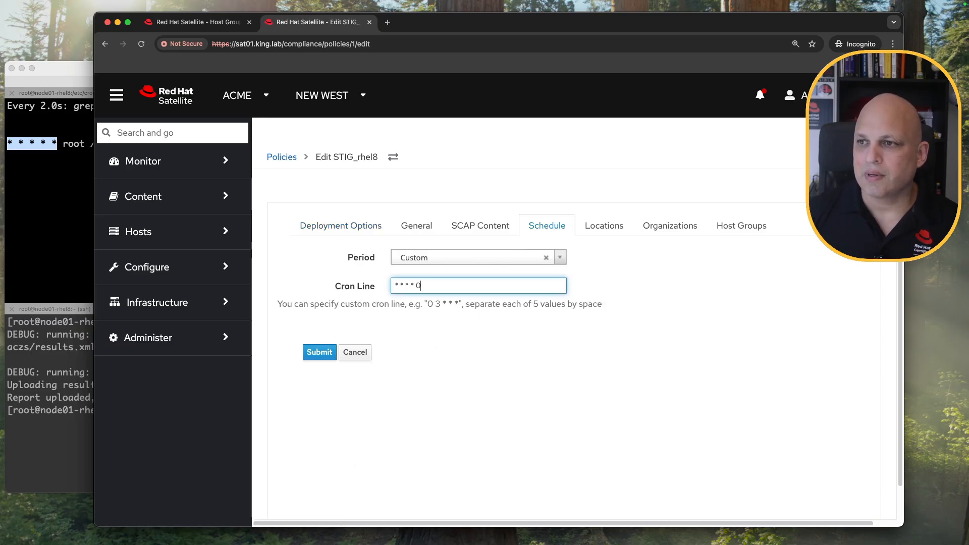
click(319, 353)
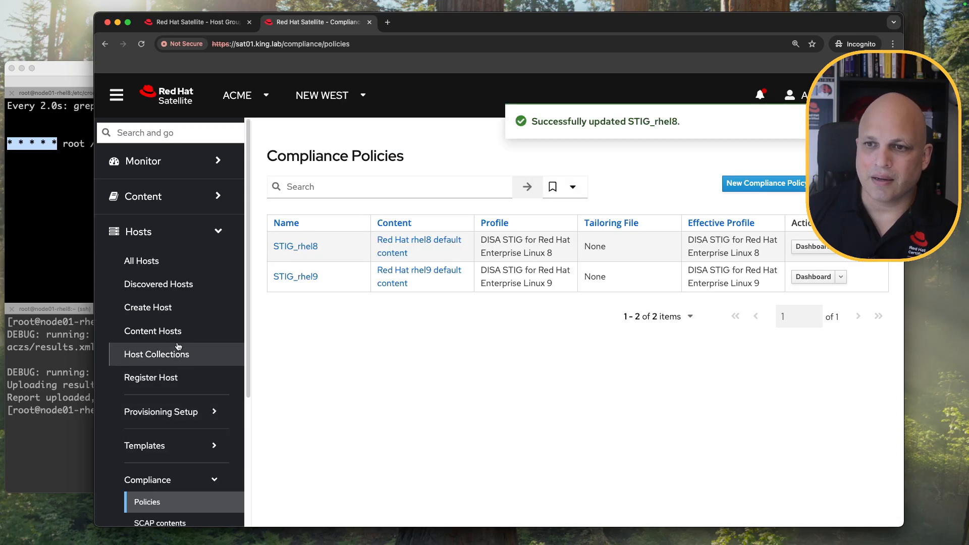
click(172, 262)
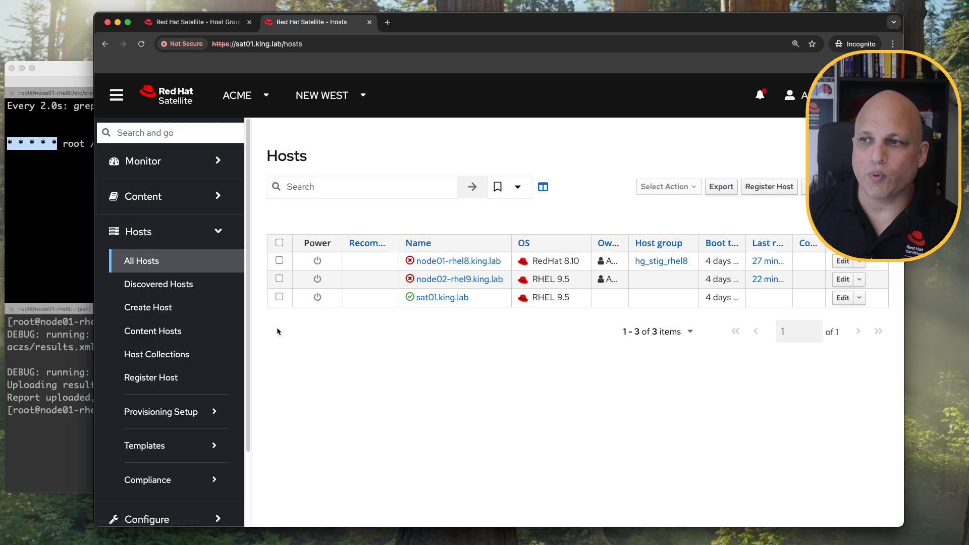
Select node01-rhel8 and look through the bulk actions without running any.
click(279, 260)
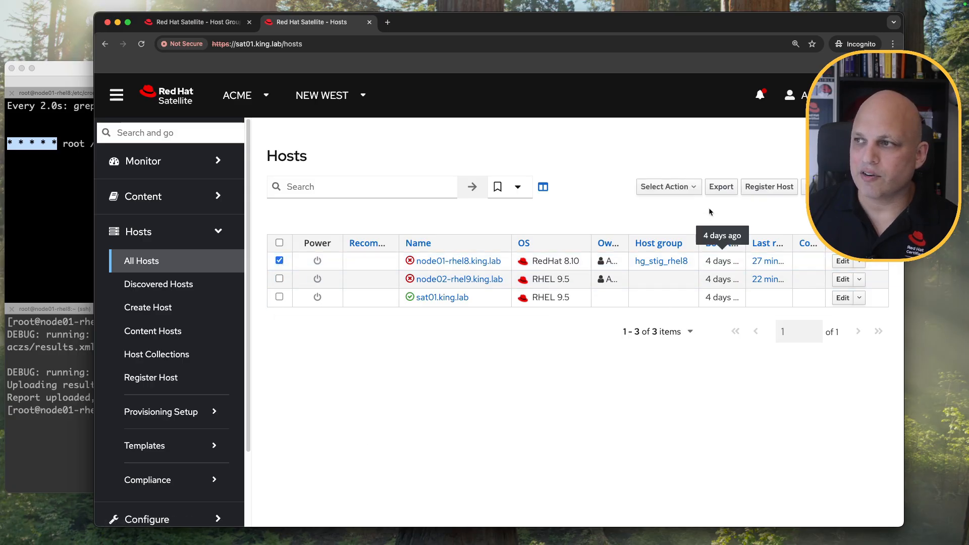
click(691, 188)
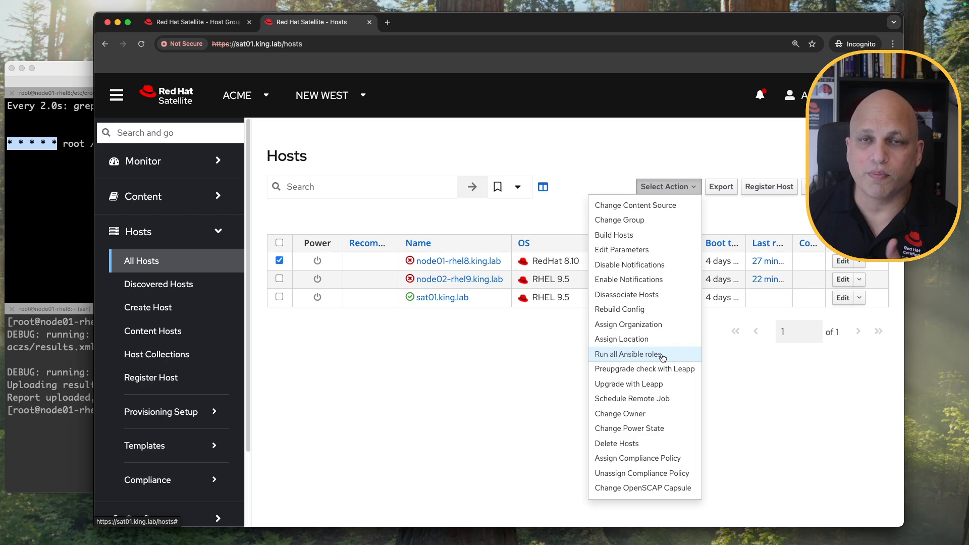
click(705, 347)
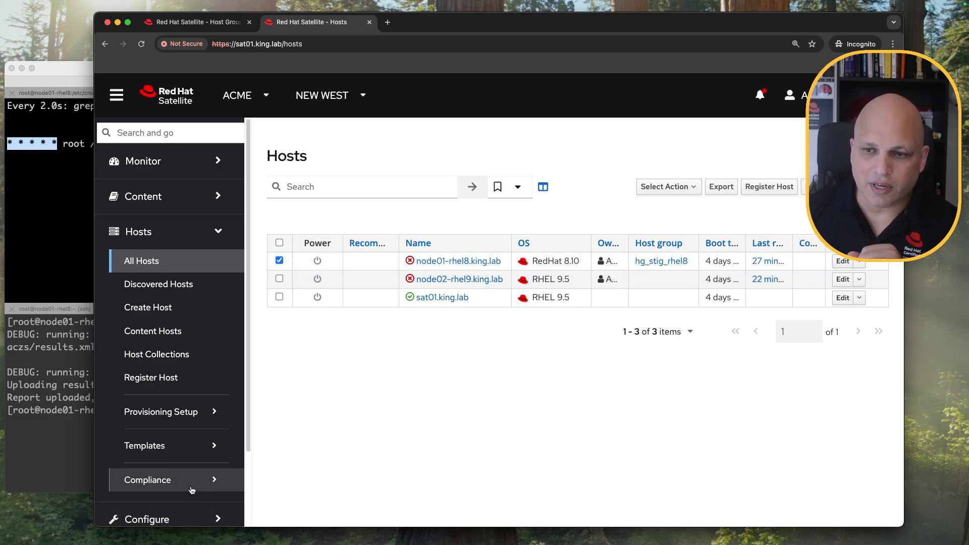
From Host Groups in a new tab, run all Ansible roles on hg_stig_rhel8.
scroll(214, 377, down, 1)
scroll(214, 377, down, 3)
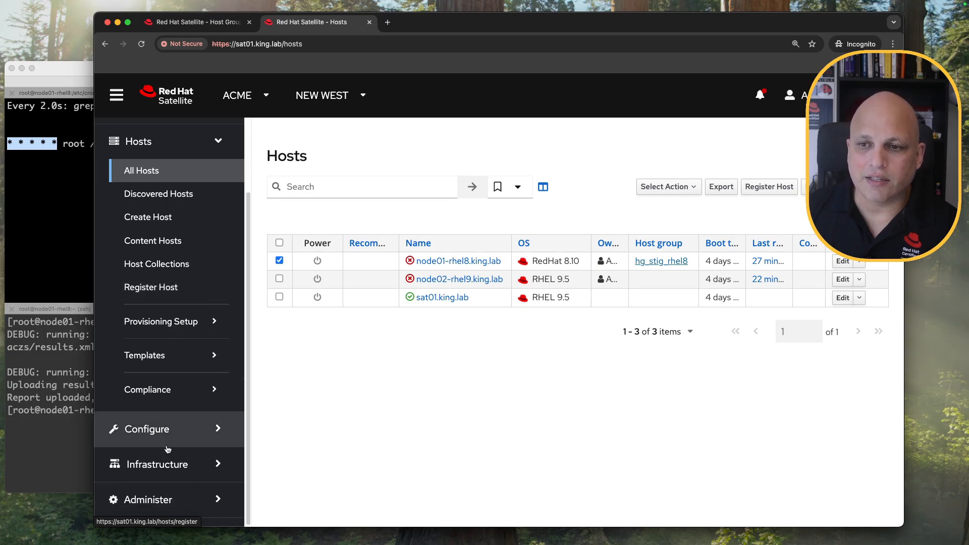
click(174, 434)
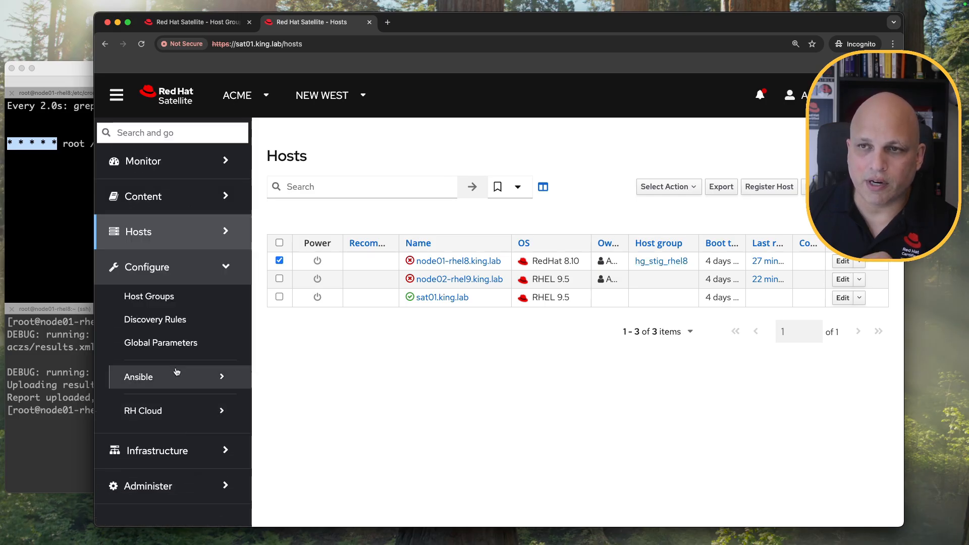
super+click(156, 296)
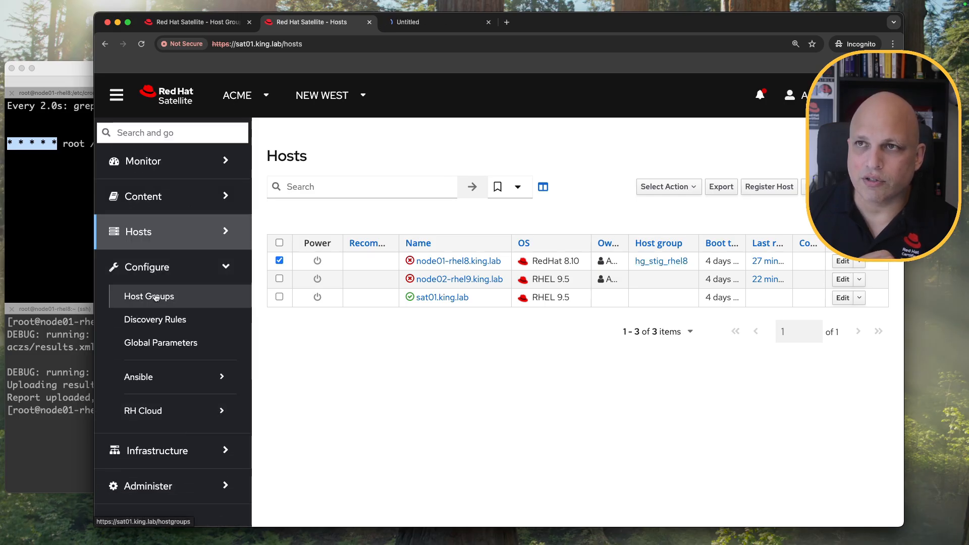
click(447, 22)
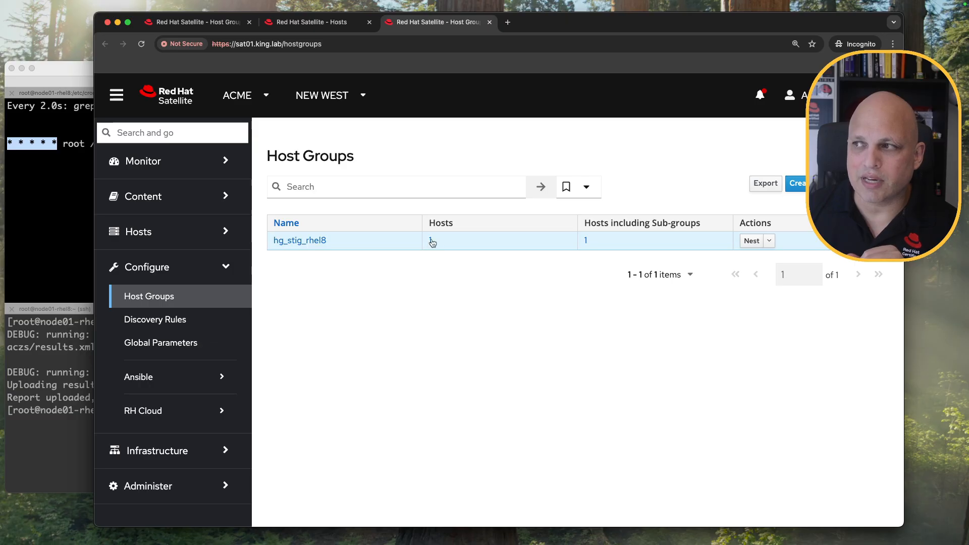
click(769, 242)
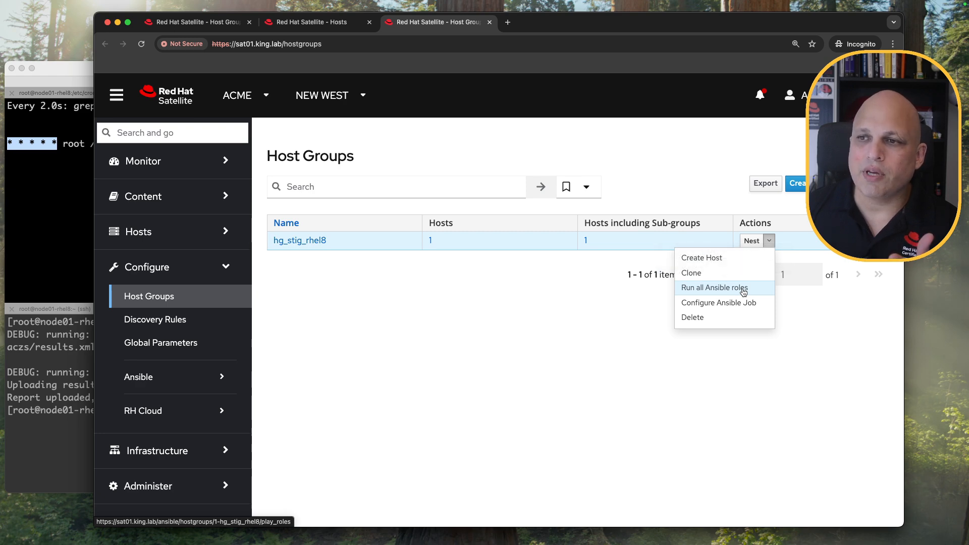
click(476, 289)
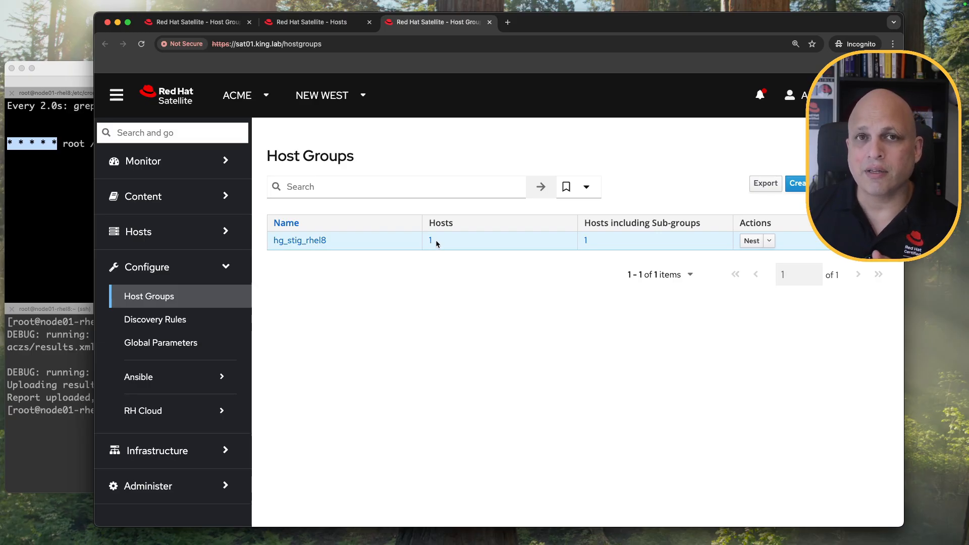
click(769, 241)
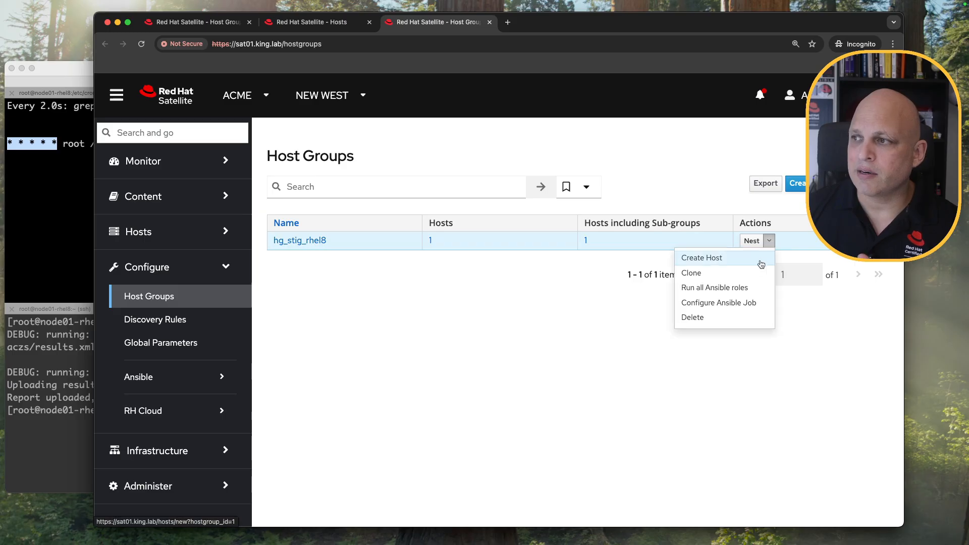
click(728, 288)
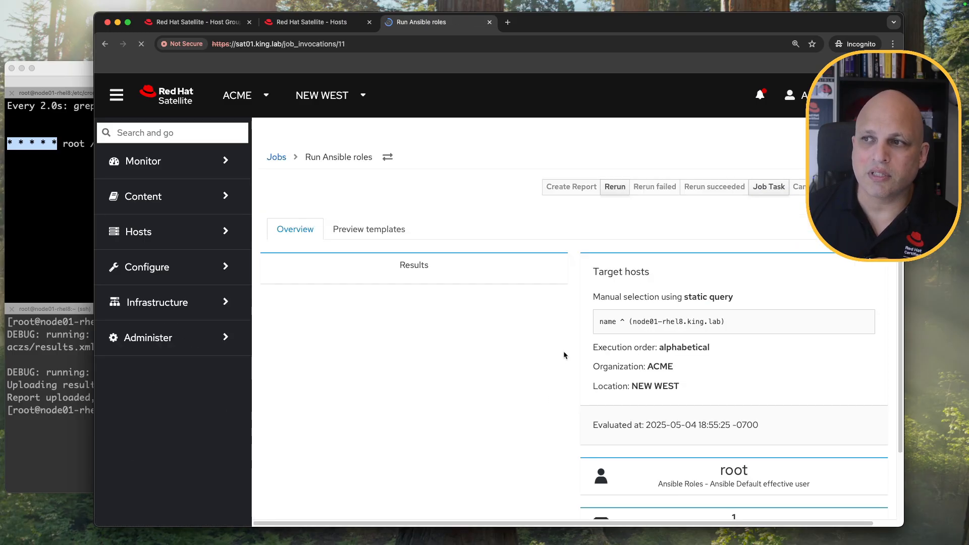
Confirm the roles job succeeded 100% and node01's scap cron now reads '* * * * 0'.
scroll(611, 358, down, 5)
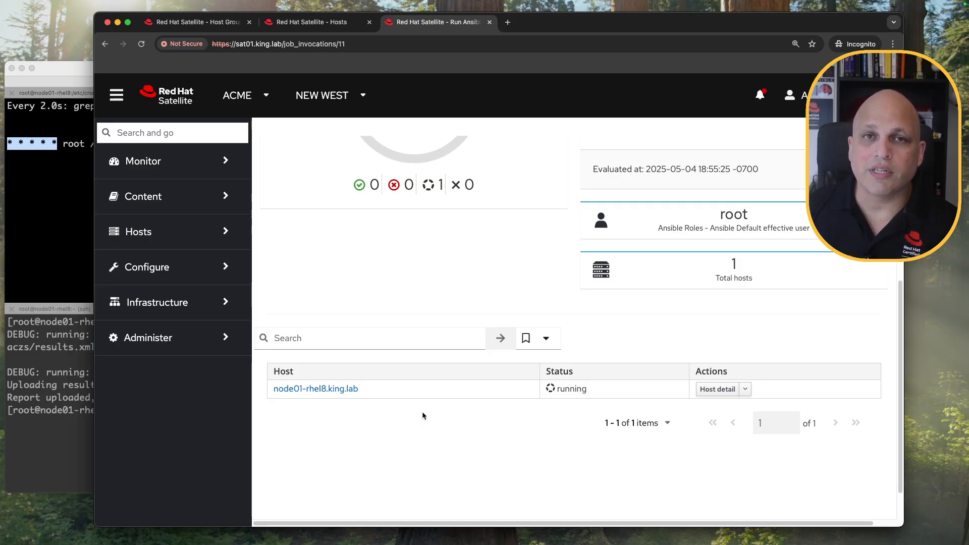
scroll(433, 376, up, 5)
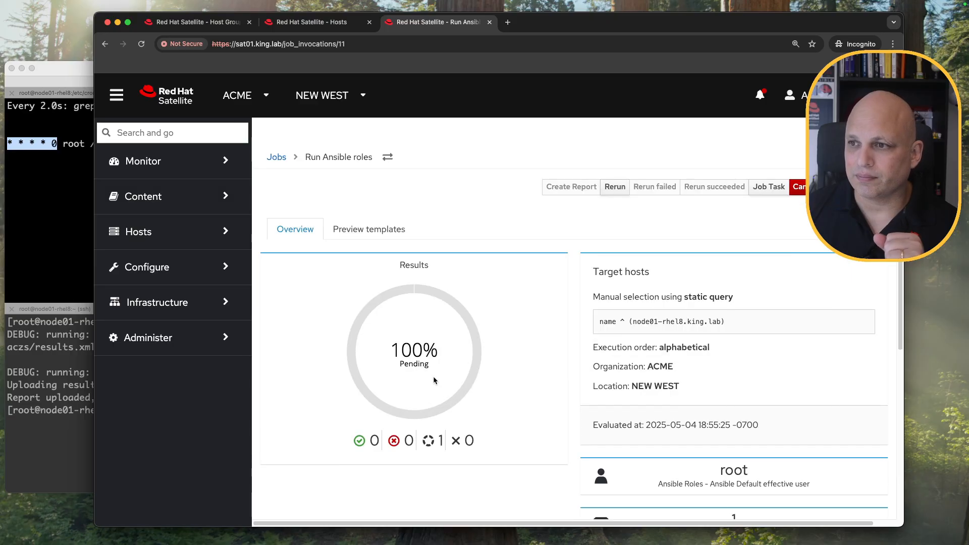
click(54, 166)
drag(56, 144, 9, 144)
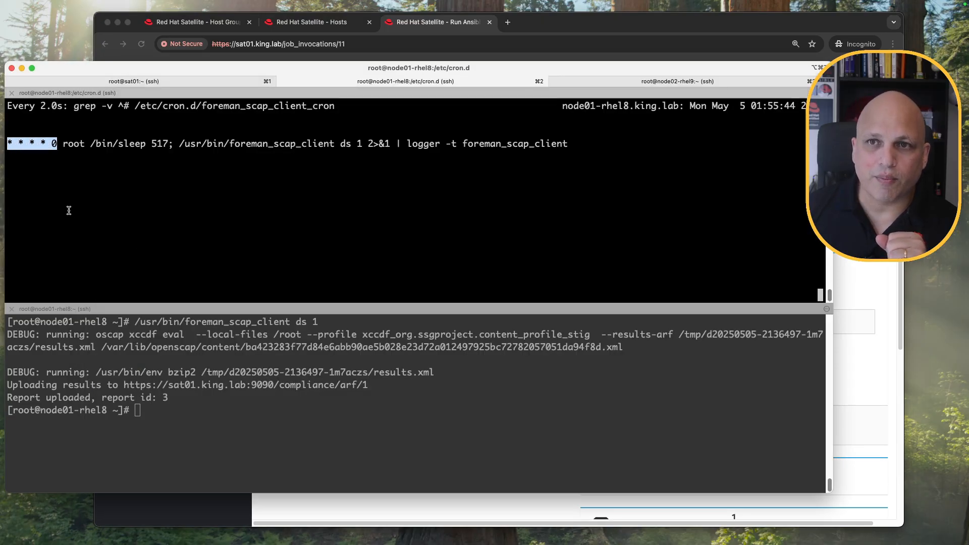
click(62, 177)
double_click(55, 144)
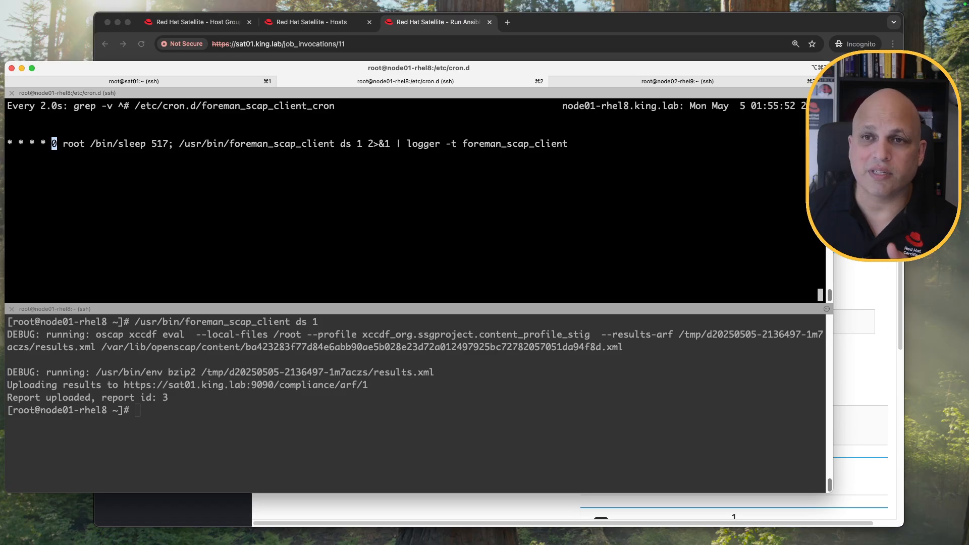
click(860, 174)
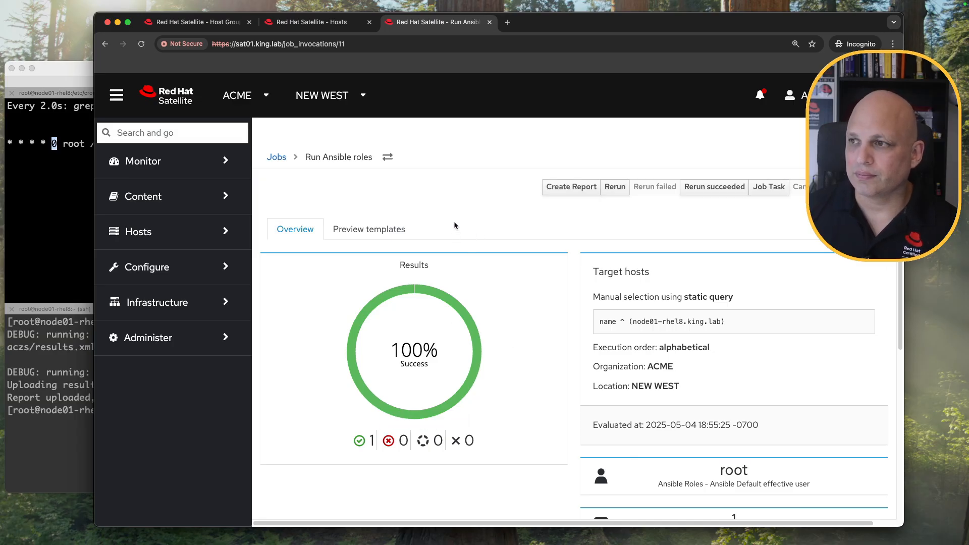
click(323, 24)
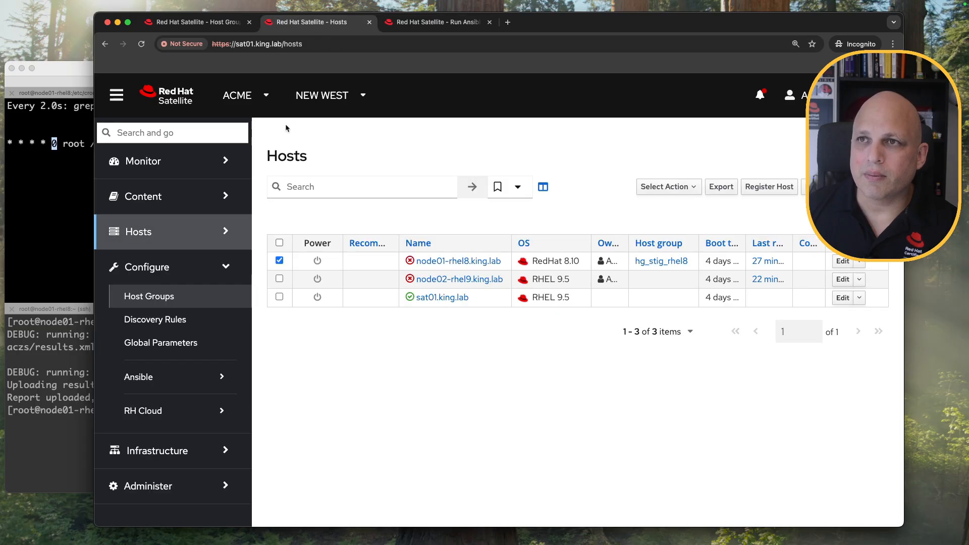
Confirm node01-rhel8.king.lab inherits theforeman.foreman_scap_client from its Hostgroup, then show its Ansible variables.
click(477, 260)
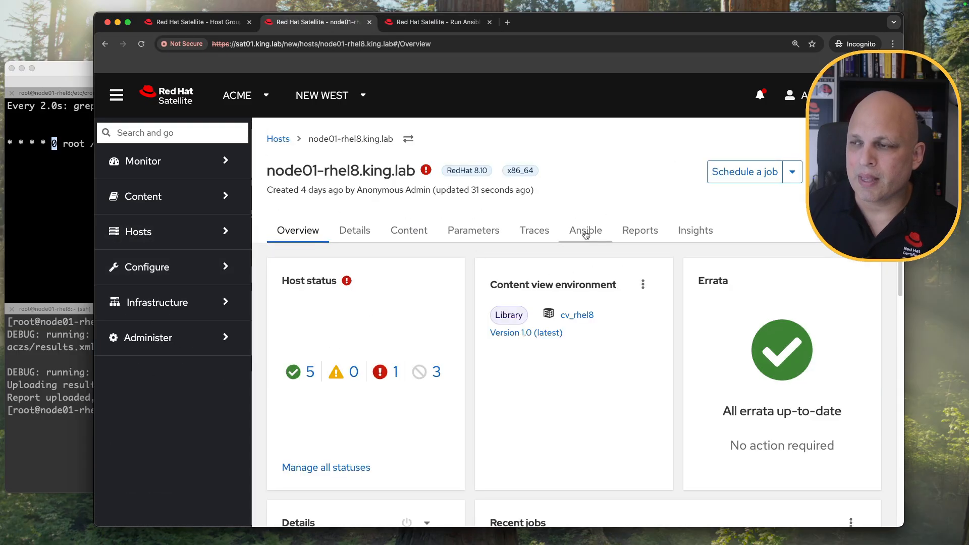
click(585, 233)
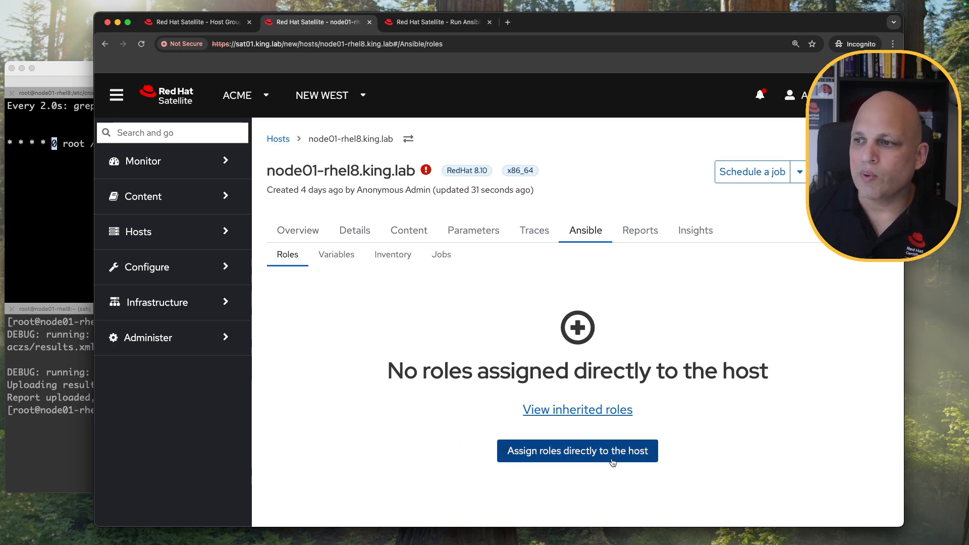
click(584, 412)
drag(380, 357, 266, 359)
drag(732, 357, 682, 357)
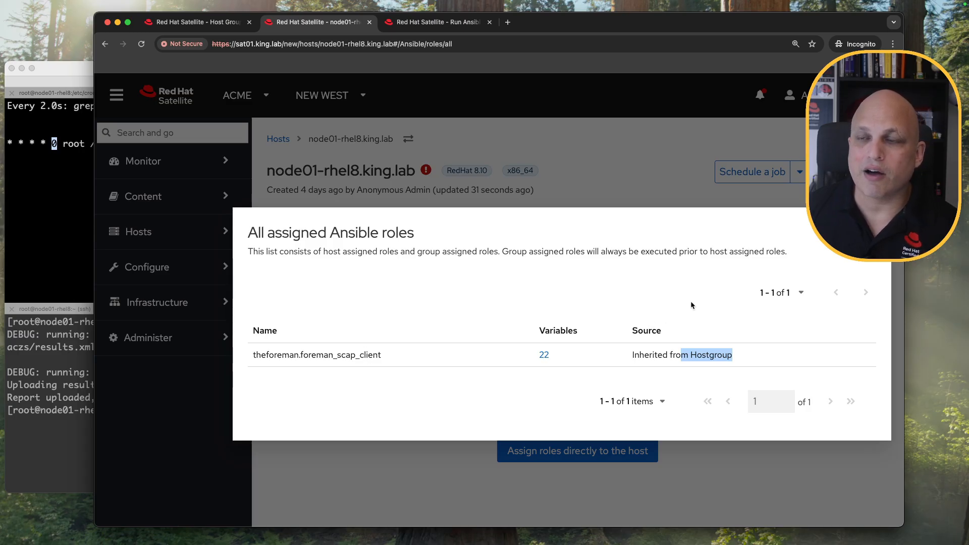
key(Escape)
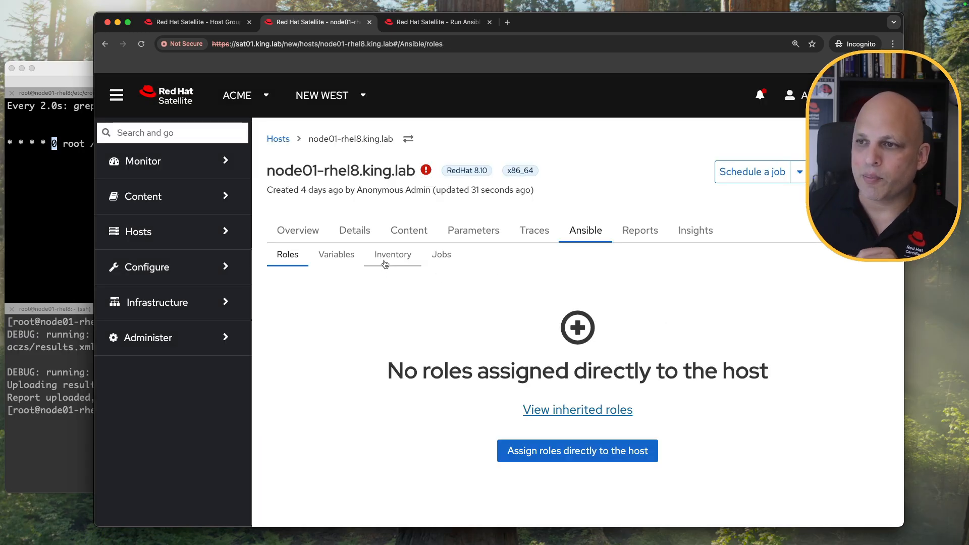
click(336, 255)
Delete node01-rhel8's foreman_scap_client_server host override so it uses the hostgroup's sat01.king.lab.
scroll(737, 318, down, 2)
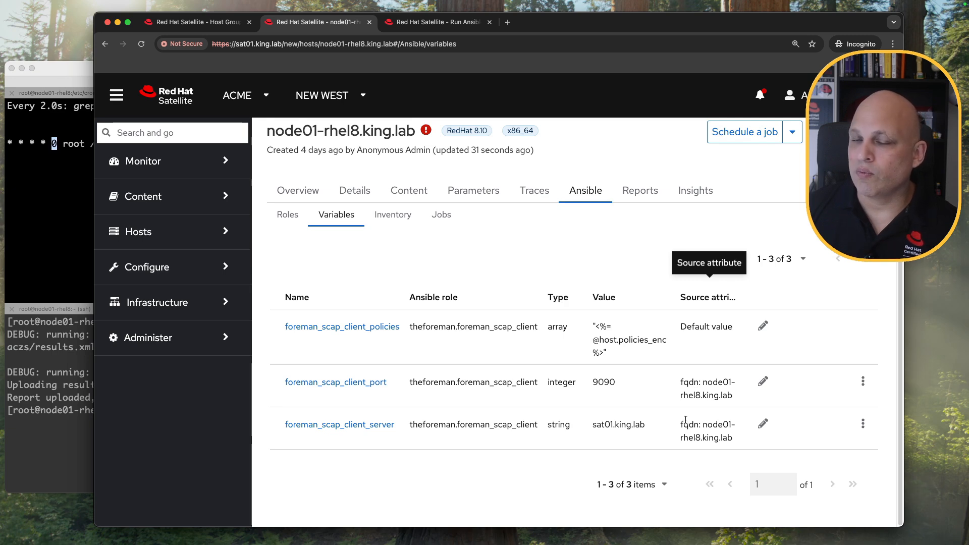
click(863, 423)
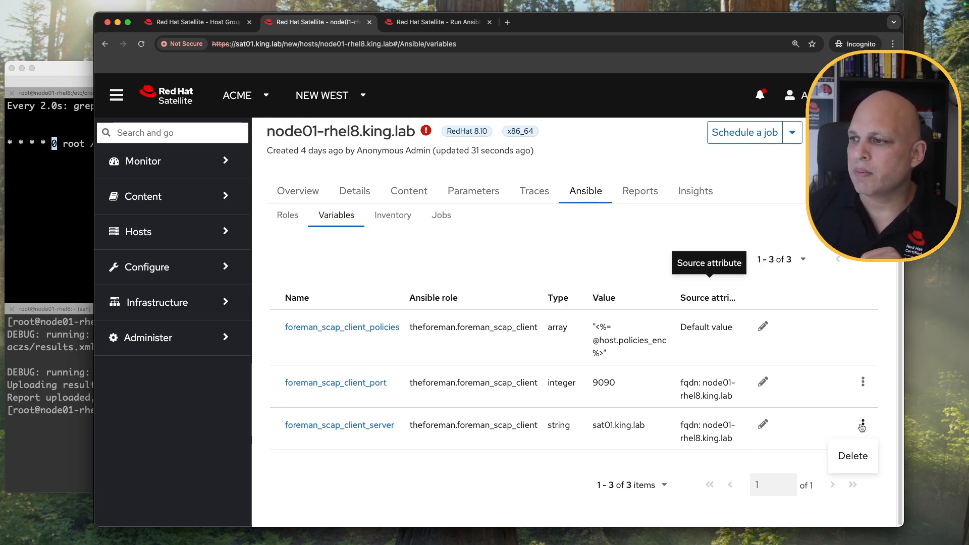
click(850, 467)
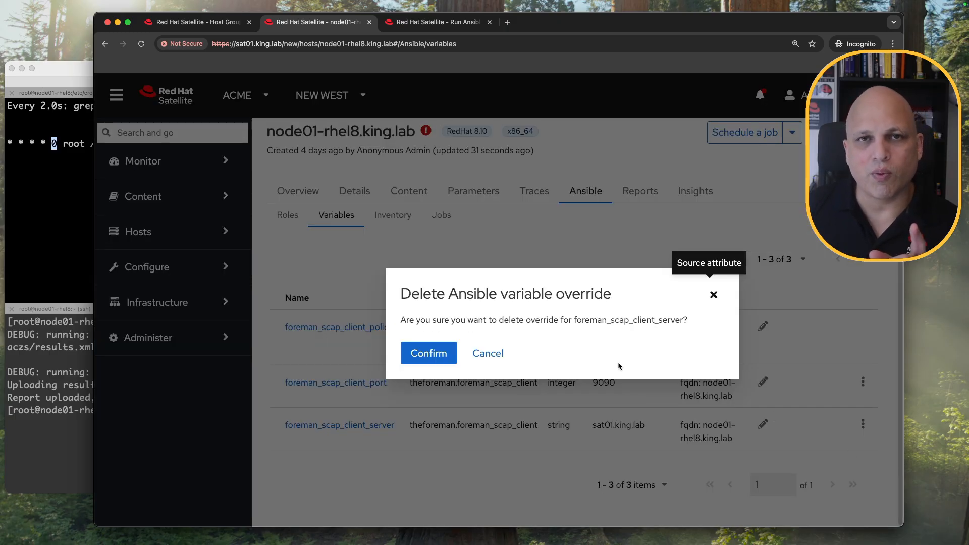
click(443, 356)
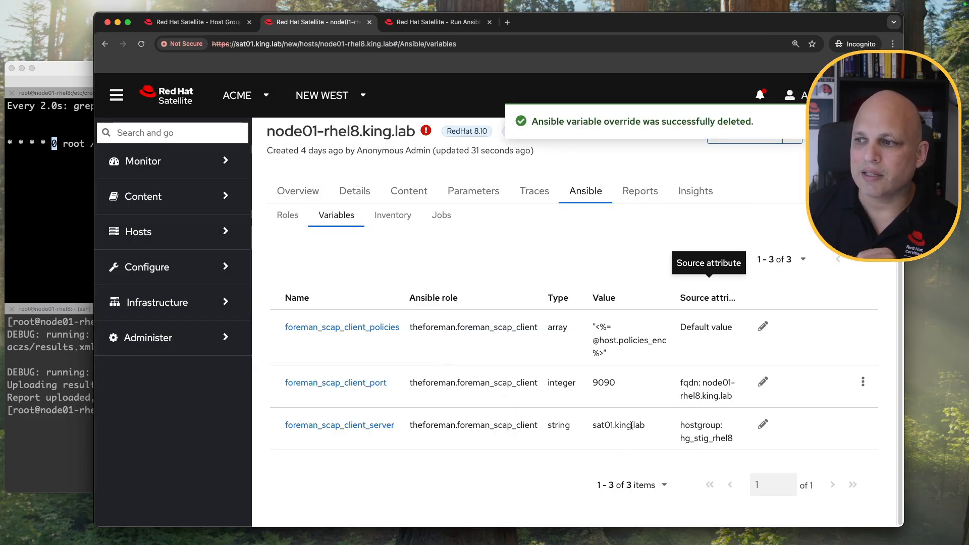
drag(593, 425, 734, 439)
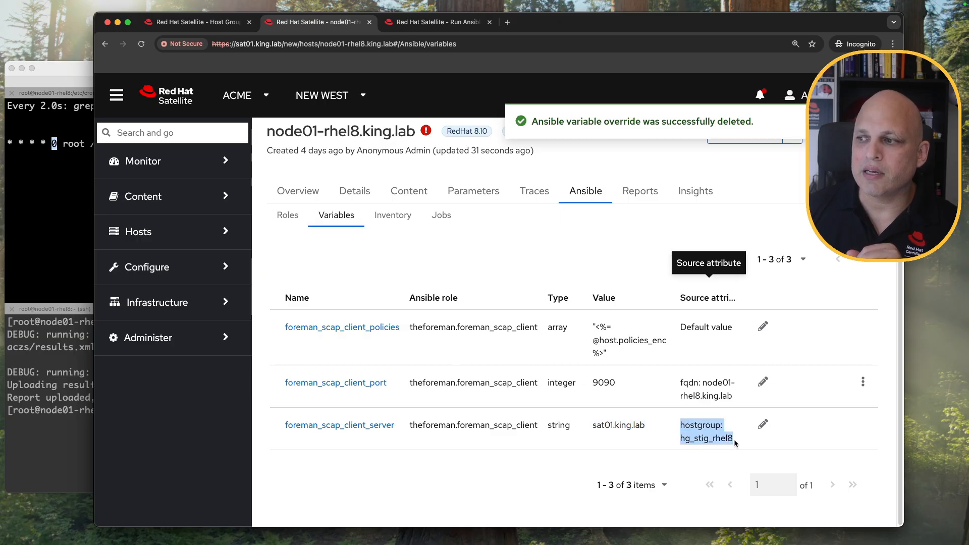
Delete node01-rhel8's foreman_scap_client_port host override.
click(863, 382)
click(794, 413)
click(427, 350)
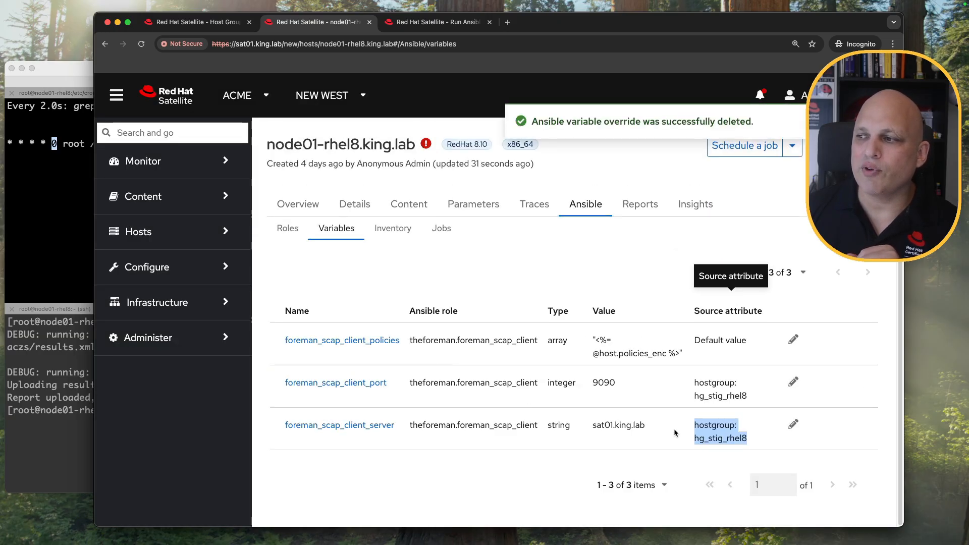
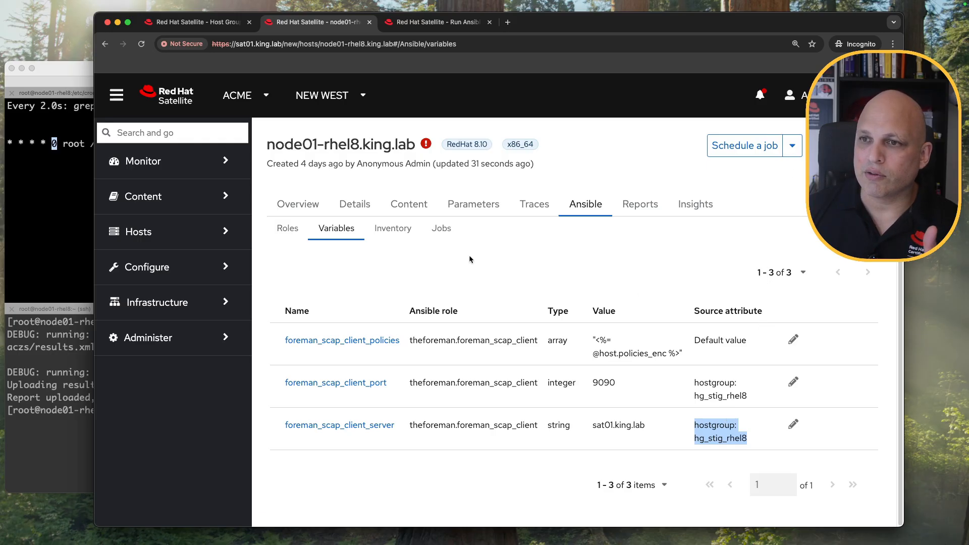
Check the node's current cron schedule in the terminal, then return to Satellite.
click(138, 232)
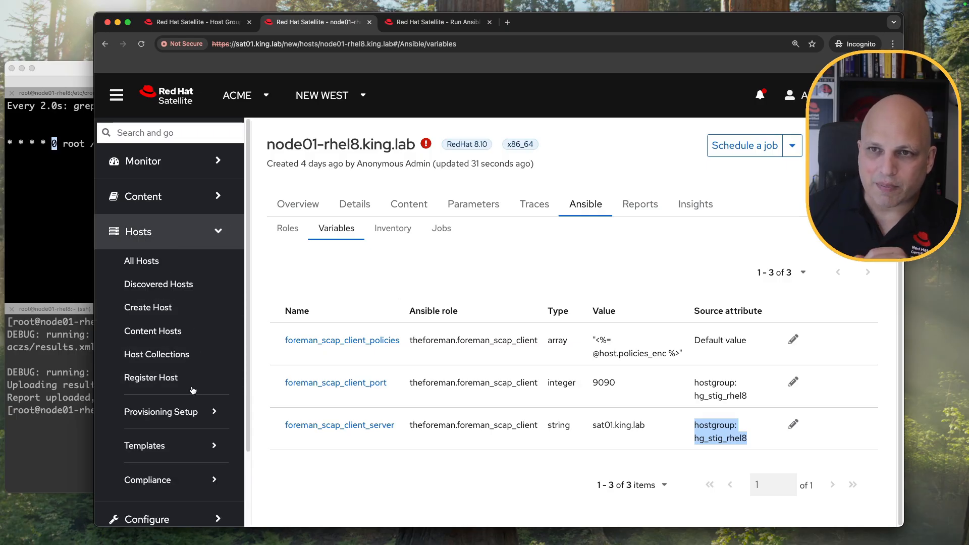
click(43, 141)
click(514, 31)
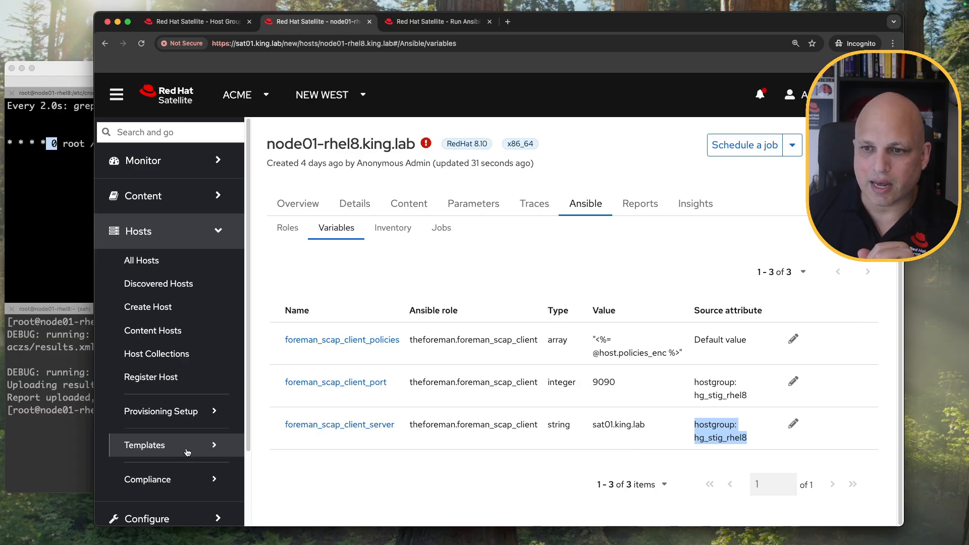
Change the STIG_rhel8 policy's cron line to * * * * * and save it.
click(189, 479)
click(201, 497)
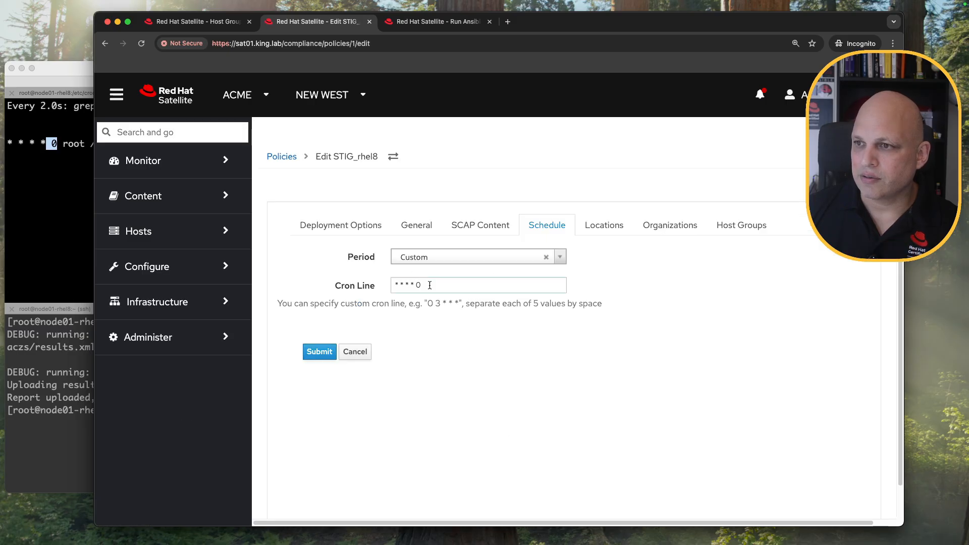
click(434, 286)
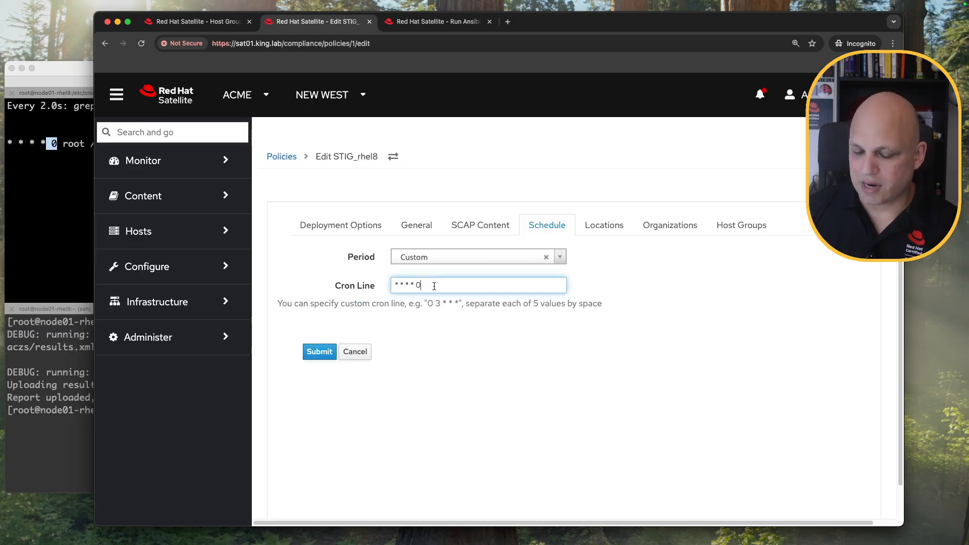
key(BackSpace)
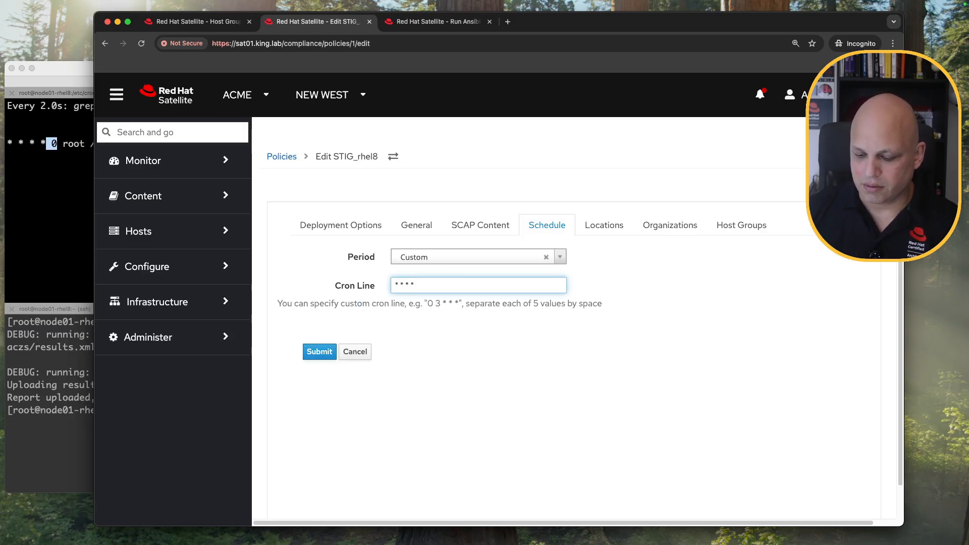
click(319, 352)
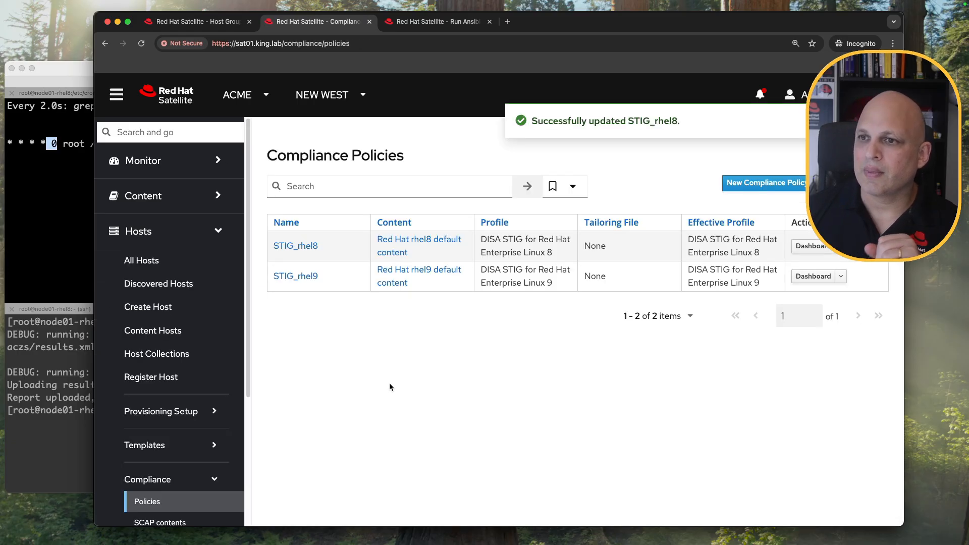
Check the cron entry in the terminal again, then go to the host groups list.
click(66, 184)
click(867, 370)
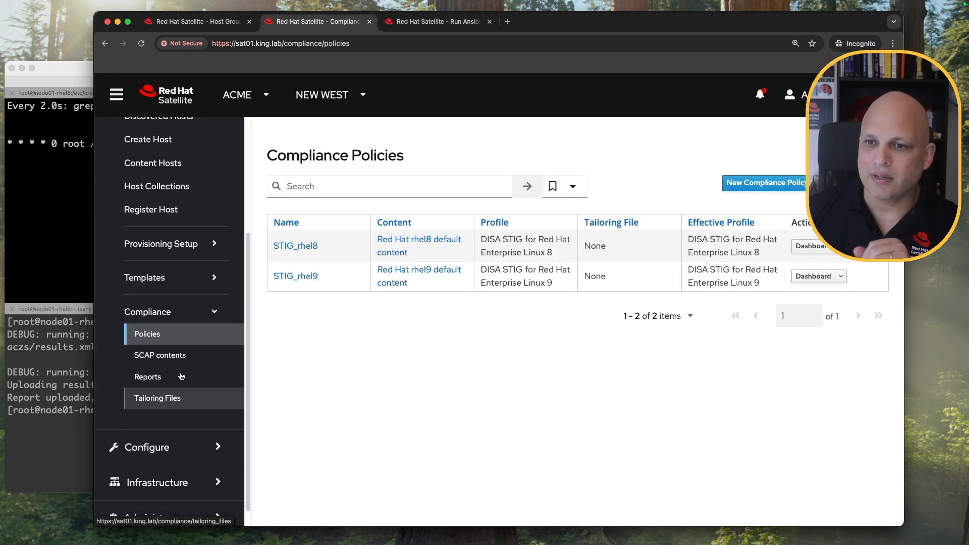
click(179, 427)
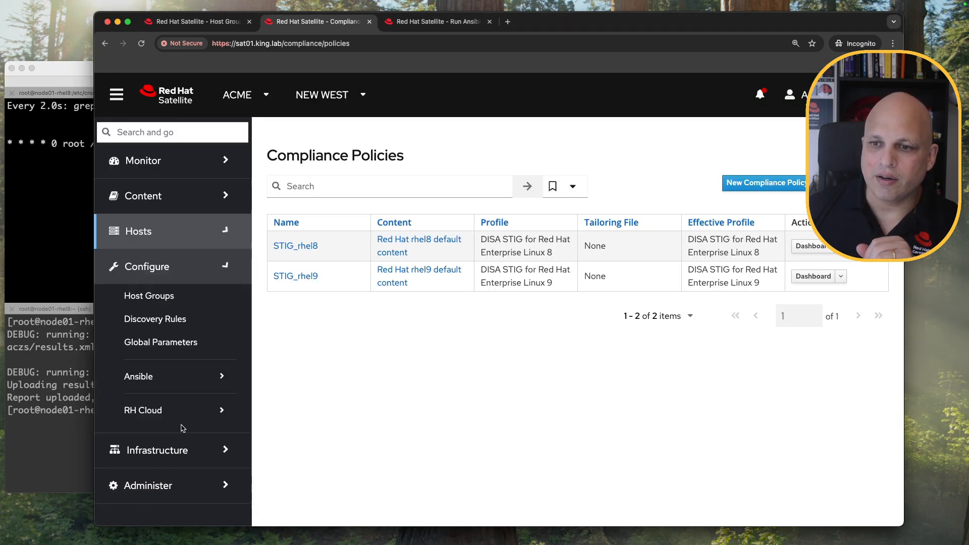
click(164, 297)
Run all Ansible roles on hg_stig_rhel8 and watch node01-rhel8's cron schedule update in the terminal.
click(769, 241)
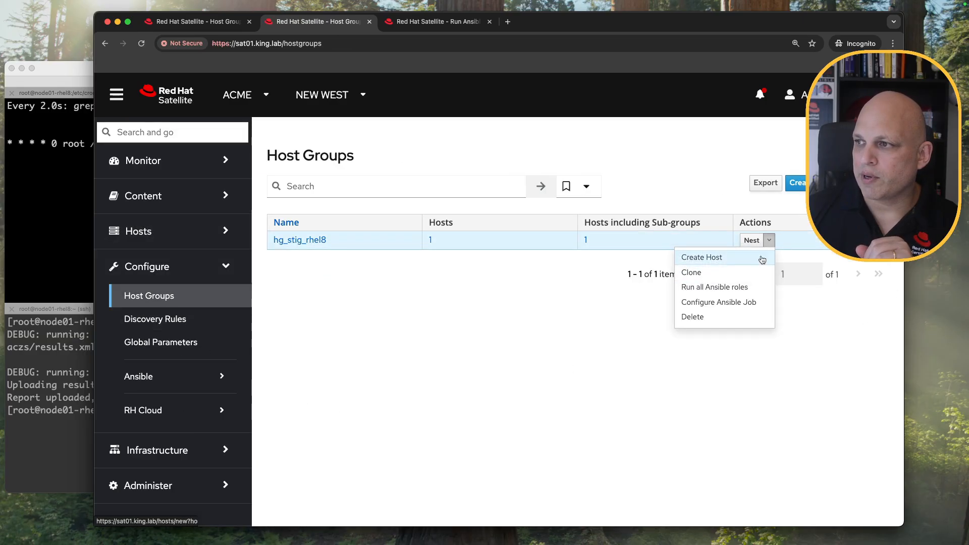
click(691, 285)
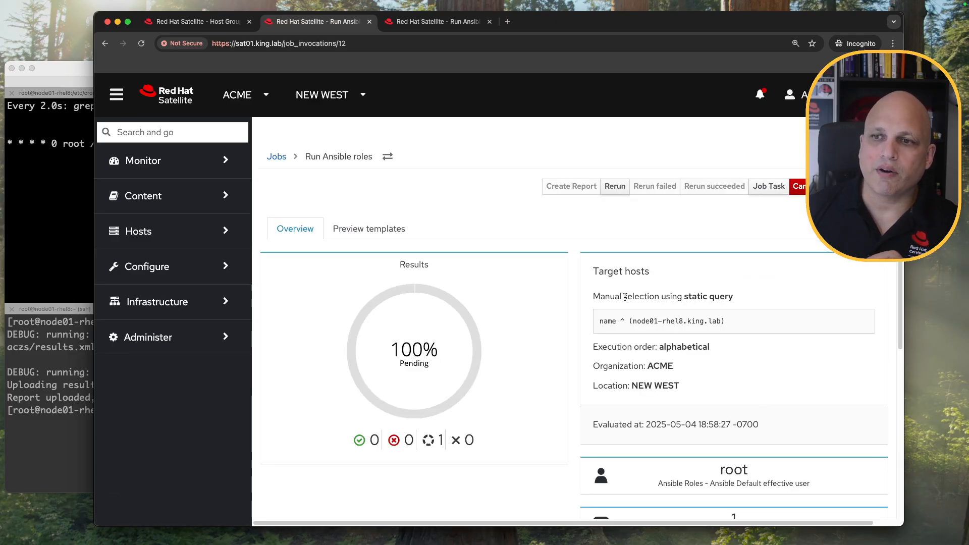
click(57, 148)
drag(57, 145, 7, 146)
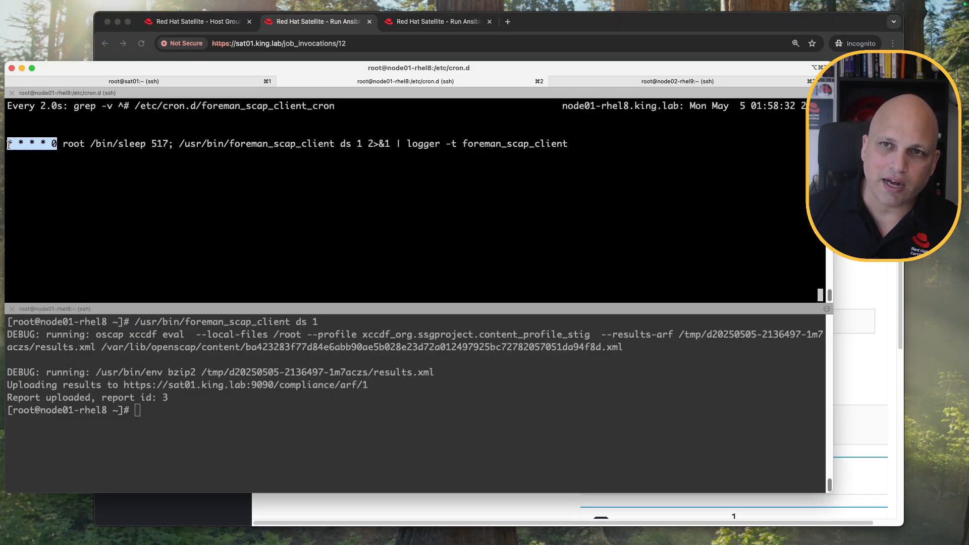
click(760, 23)
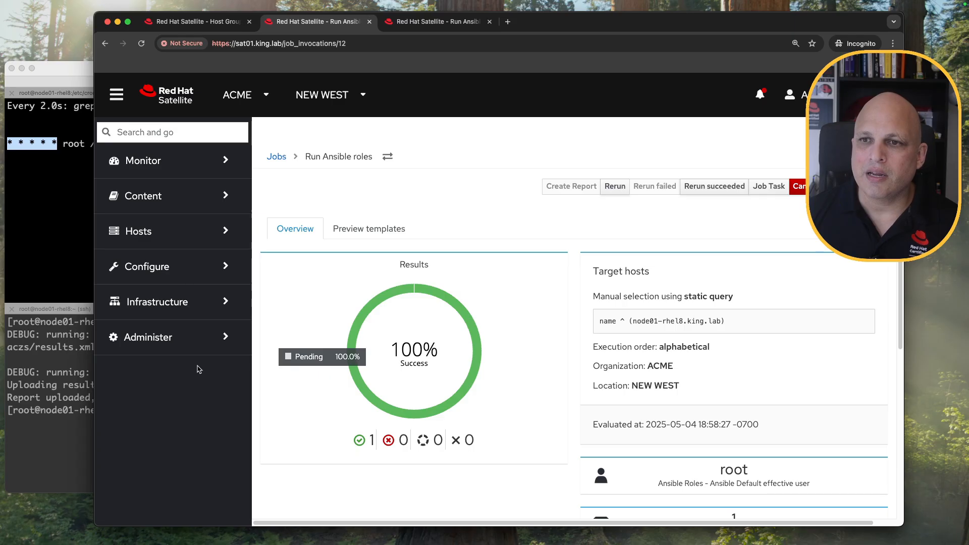
click(194, 272)
Create host group hg_stig_rhel9 with OpenSCAP capsule sat01.king.lab and the theforeman role assigned.
click(185, 298)
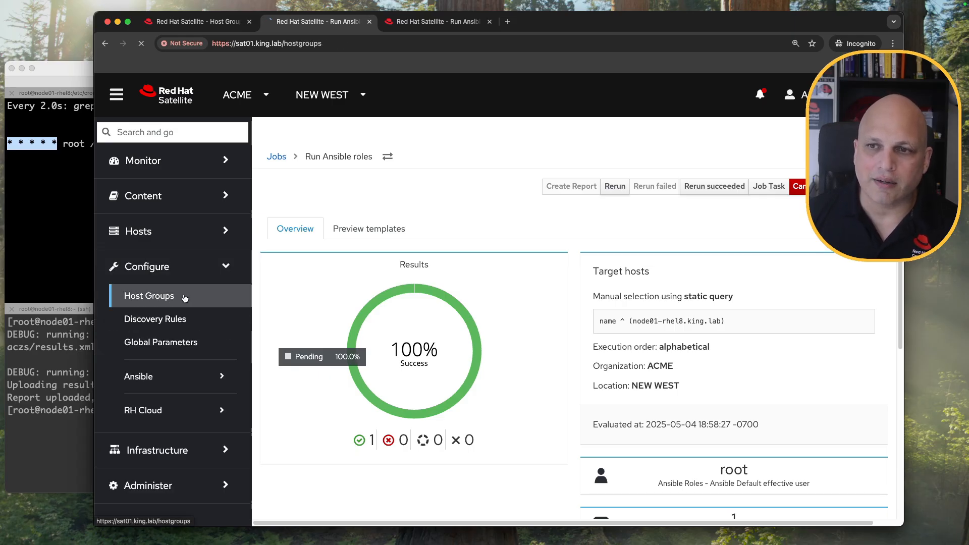
double_click(362, 243)
key(super+c)
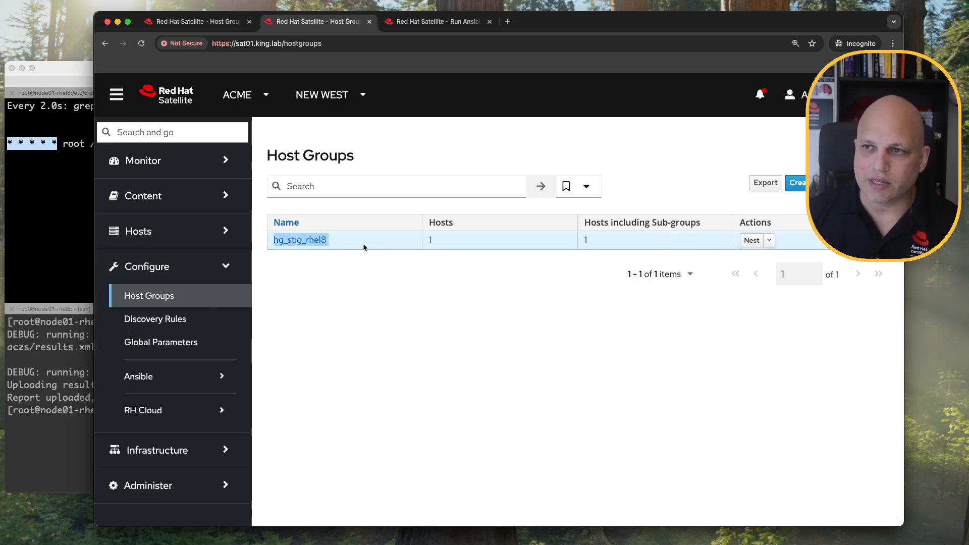
click(796, 183)
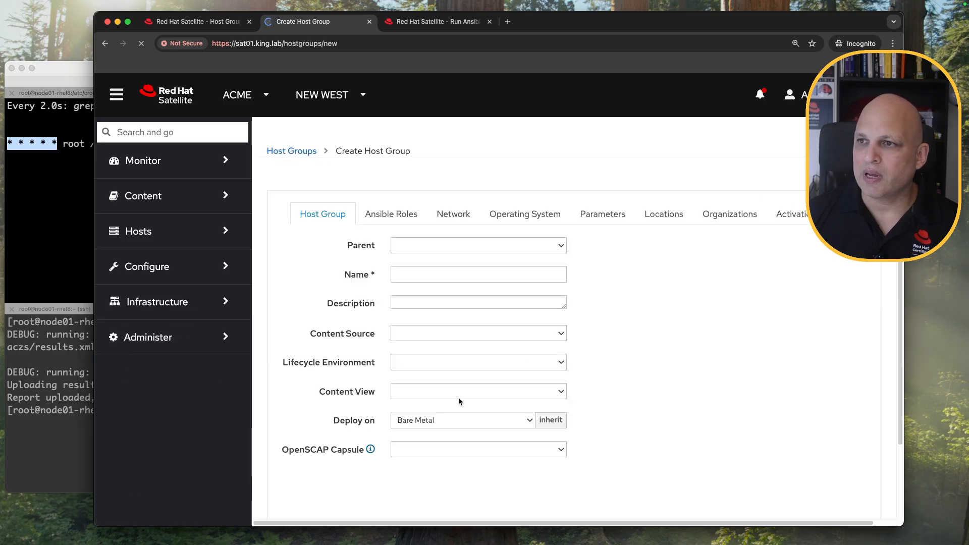
key(super+v)
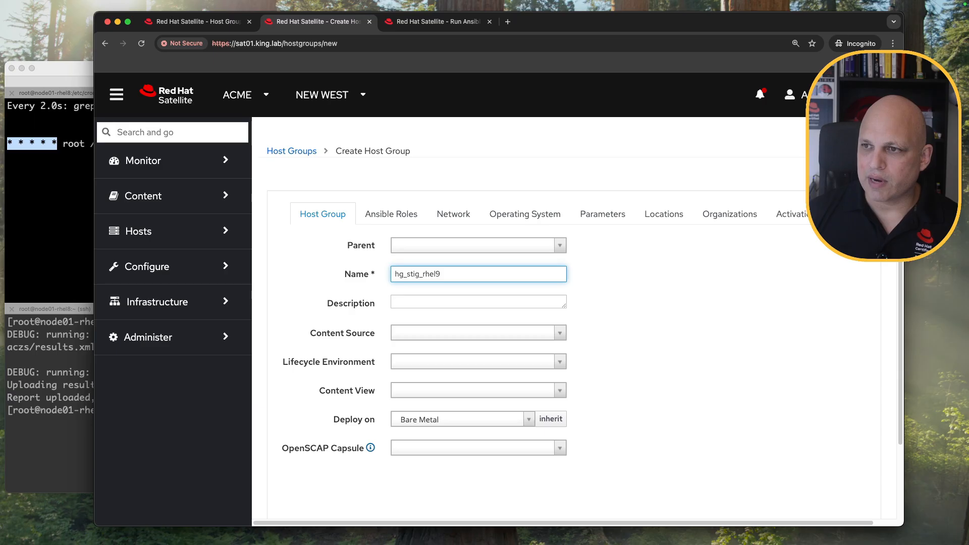
click(534, 448)
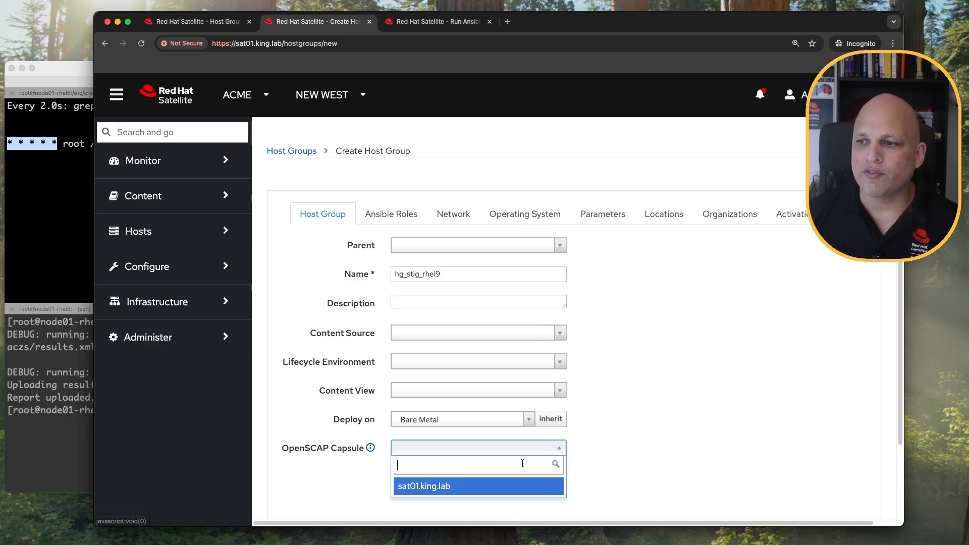
click(449, 486)
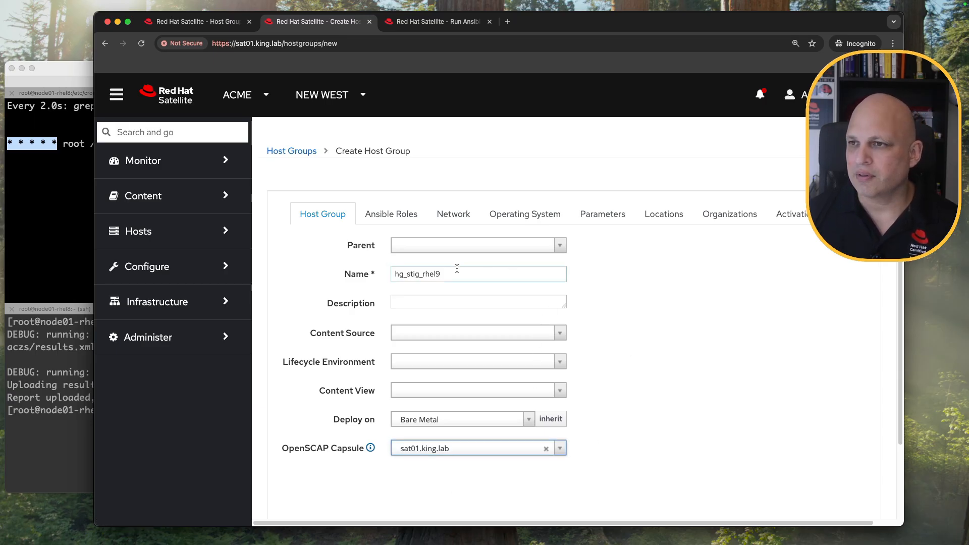
click(409, 225)
click(545, 373)
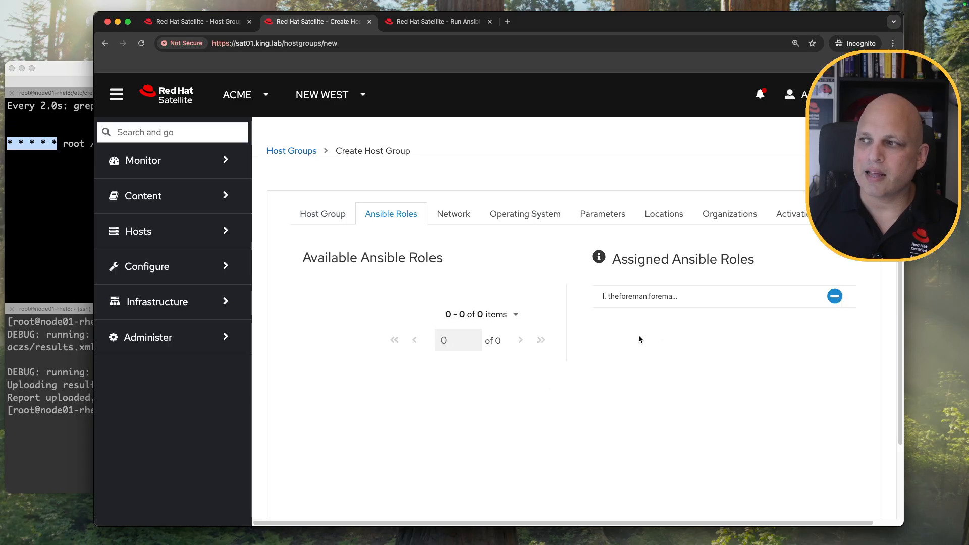
scroll(577, 389, down, 4)
click(320, 444)
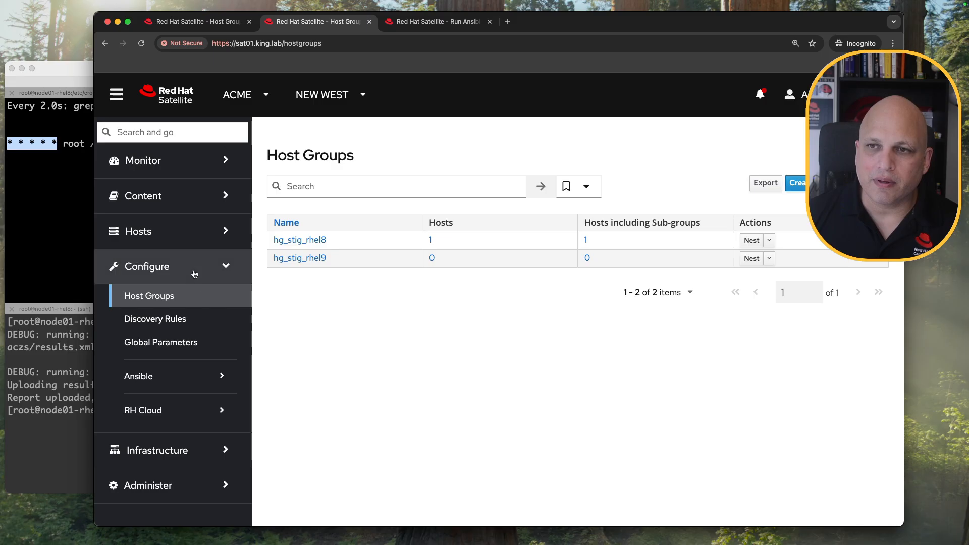
Open the Hosts > Compliance section of the menu.
click(176, 232)
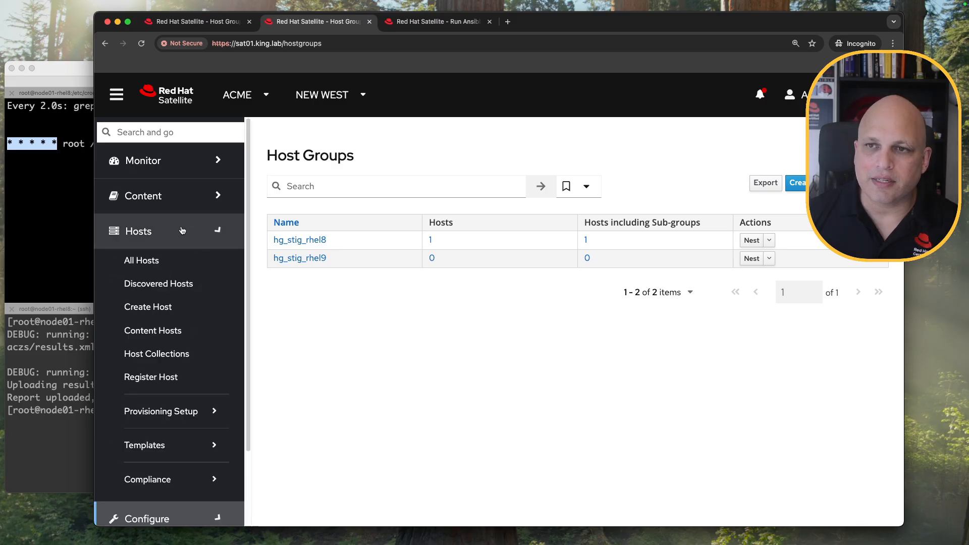
click(176, 479)
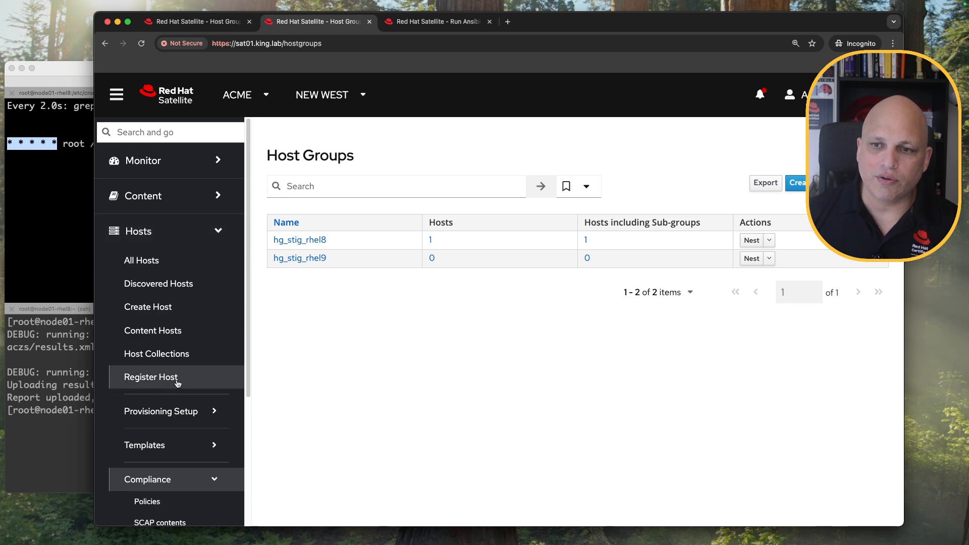
scroll(172, 462, down, 3)
Assign hg_stig_rhel9 to the STIG_rhel9 policy's host groups and save.
click(150, 428)
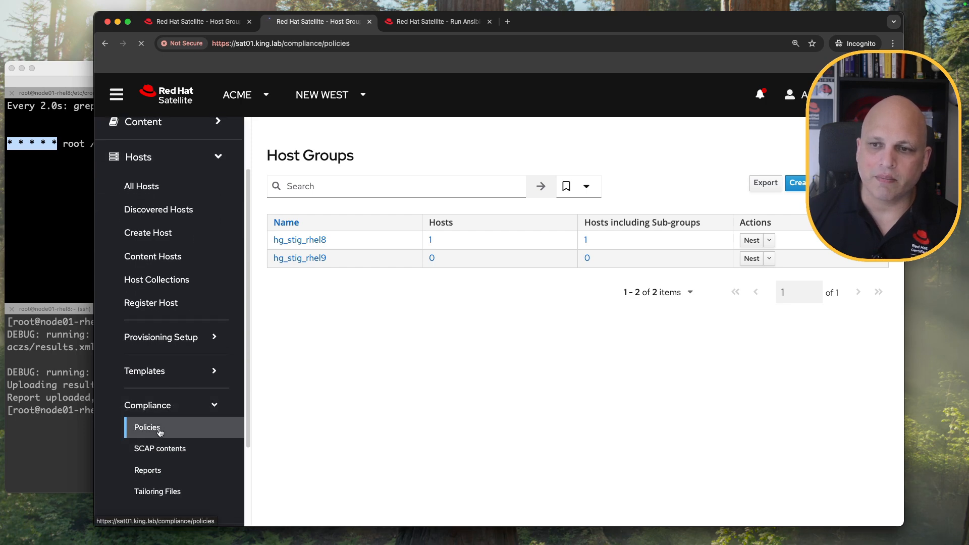
click(298, 276)
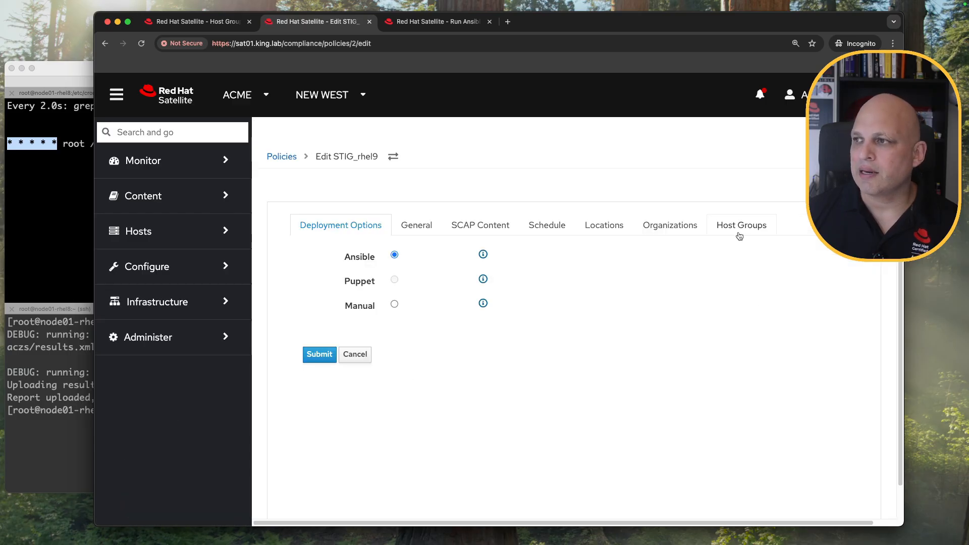
click(741, 225)
click(443, 299)
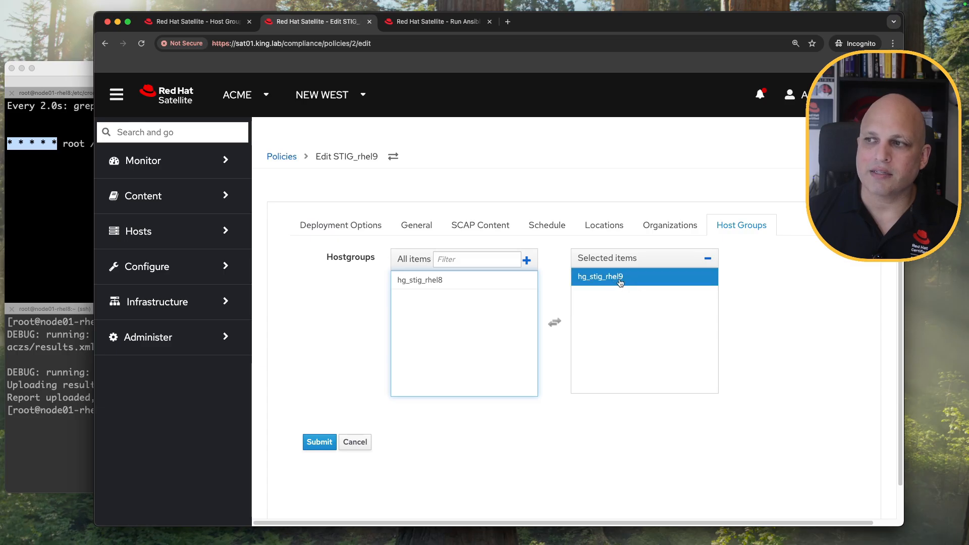
click(322, 446)
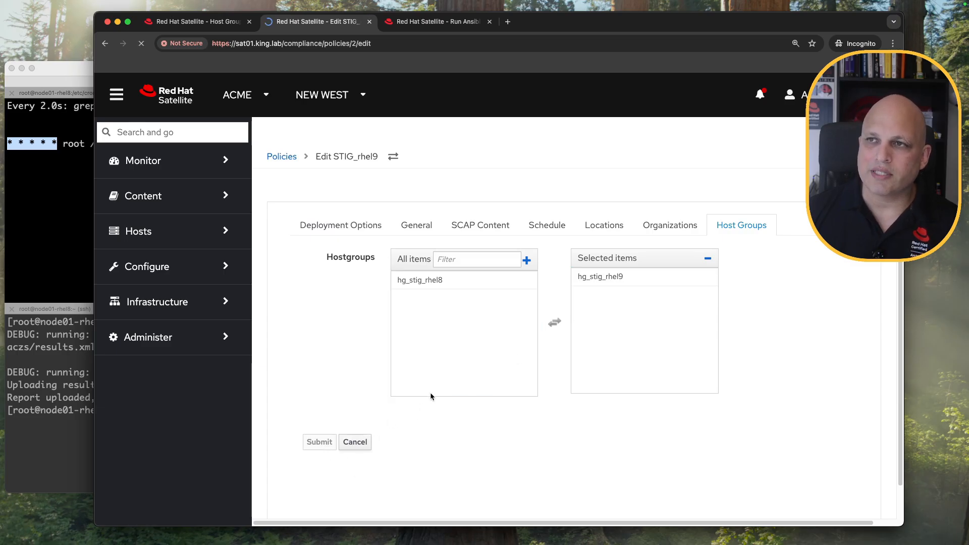
Open Configure > Host Groups to check the host counts.
scroll(192, 364, down, 1)
scroll(192, 364, down, 4)
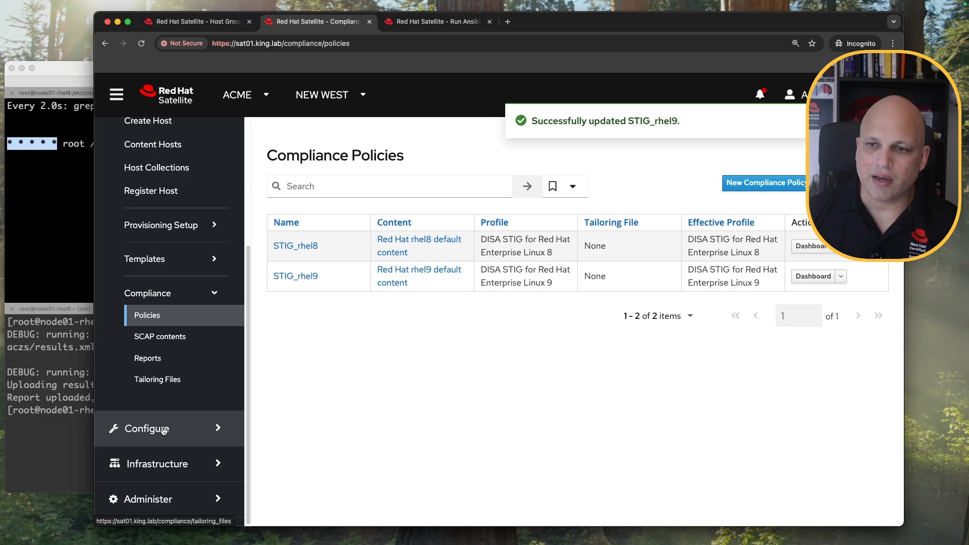
click(170, 433)
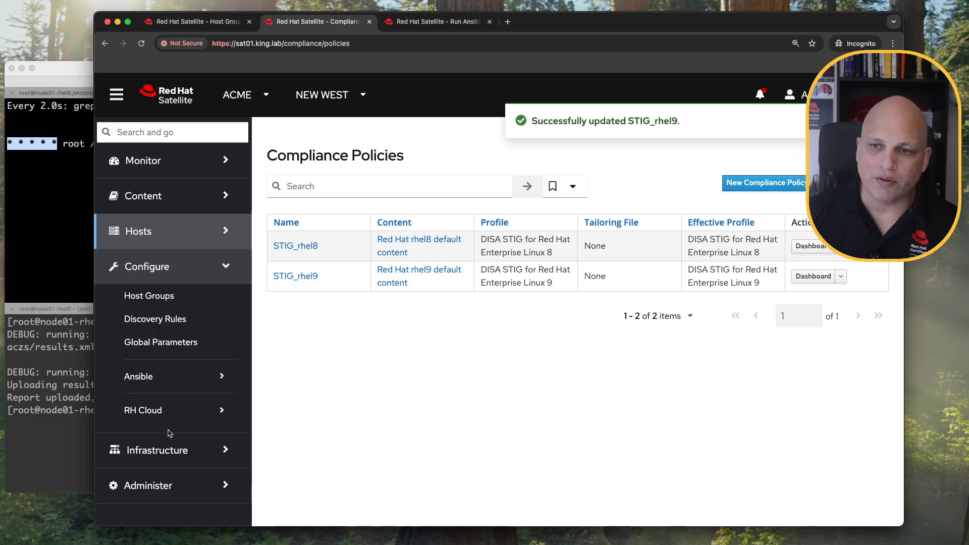
click(166, 299)
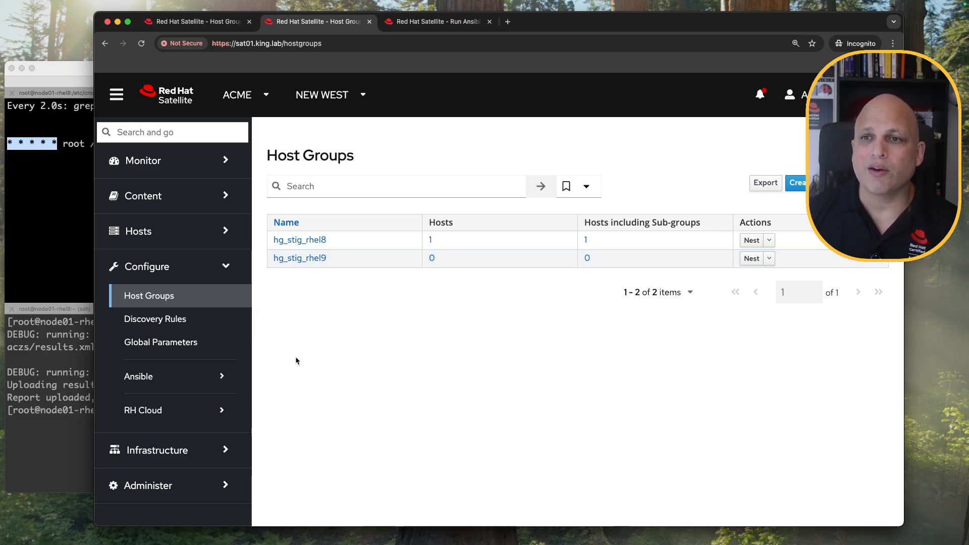
Change node02-rhel9.king.lab's host group to hg_stig_rhel9 via the bulk Change Group action.
click(197, 234)
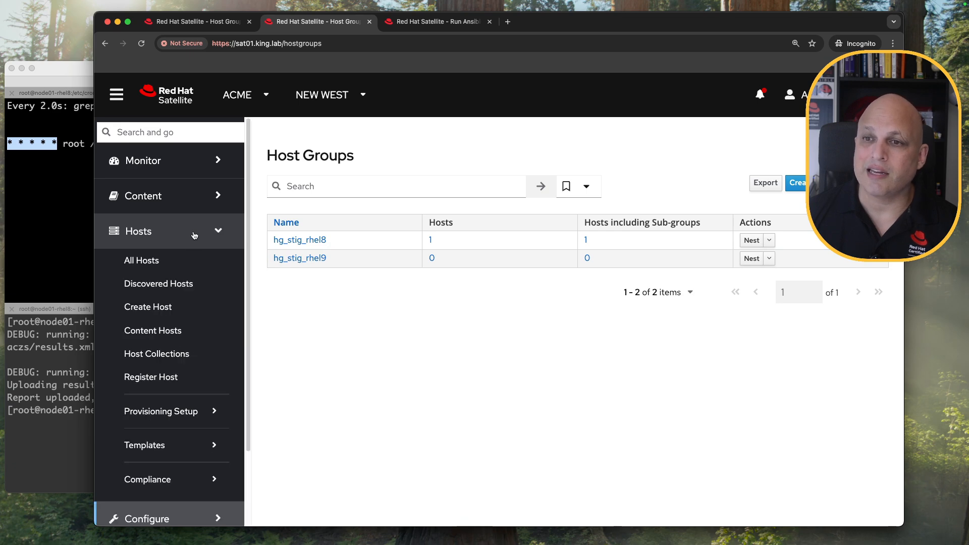
click(166, 264)
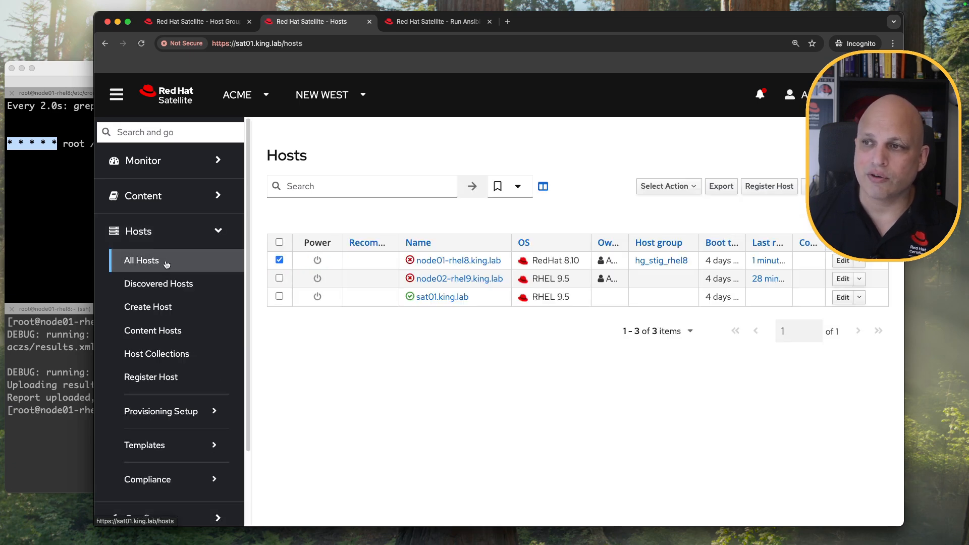
click(279, 278)
click(279, 260)
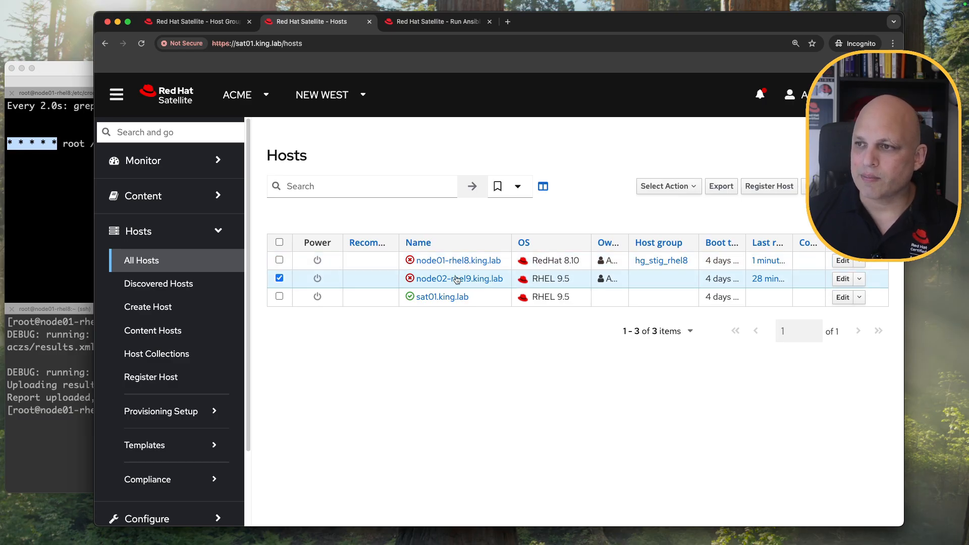
click(665, 187)
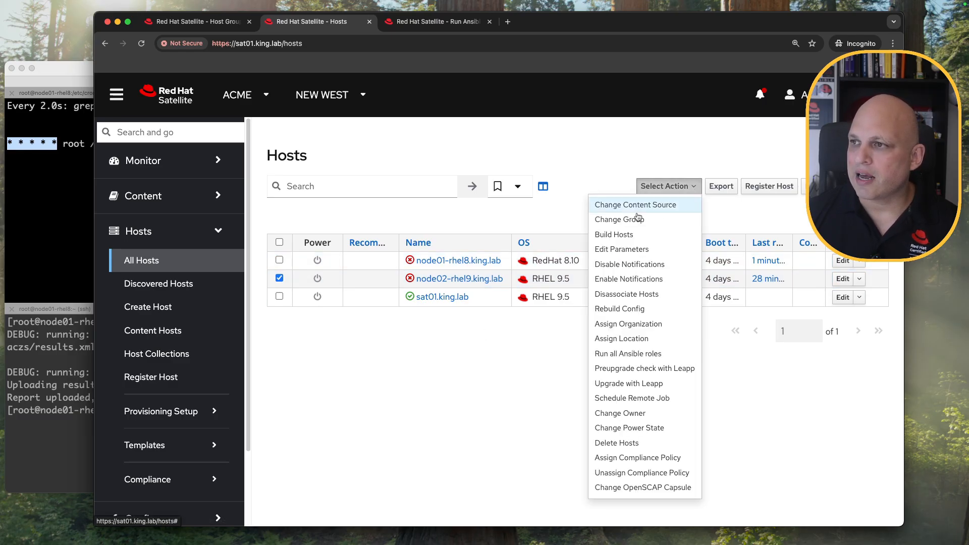
click(658, 220)
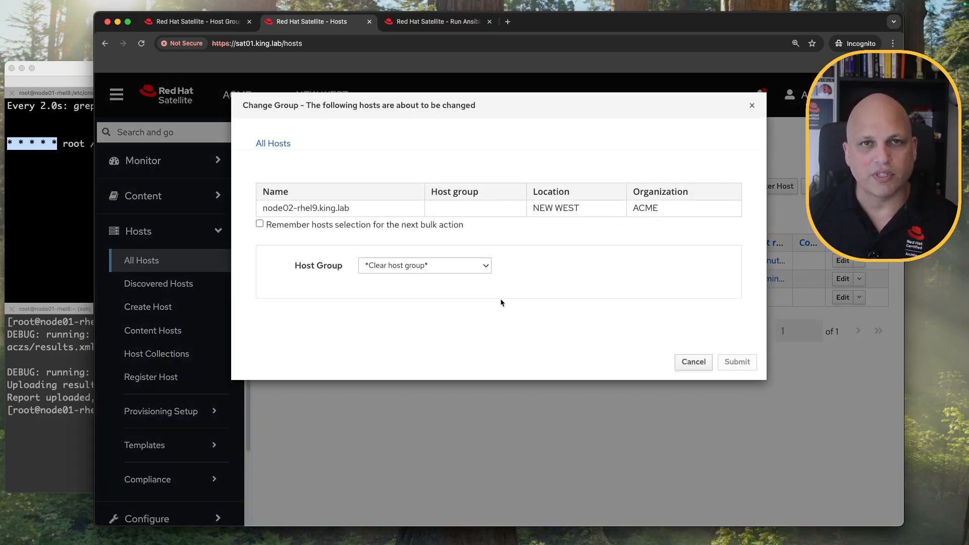
click(483, 267)
click(440, 290)
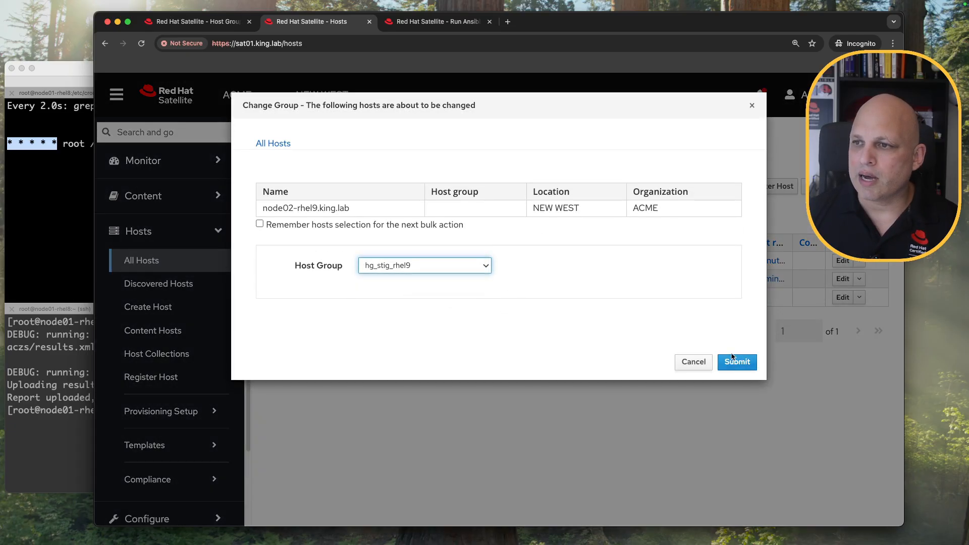
click(738, 363)
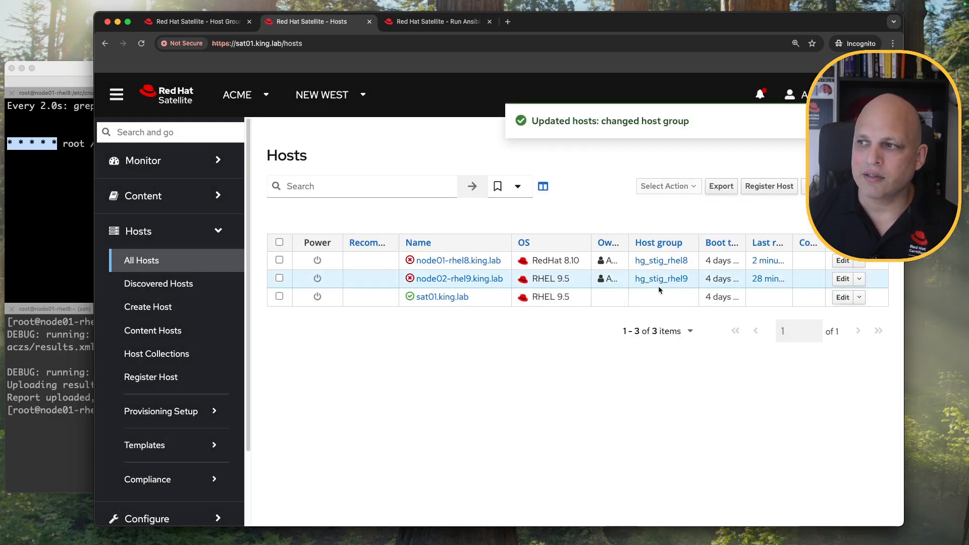
Open the host groups list to confirm each group now has one host.
scroll(175, 446, down, 3)
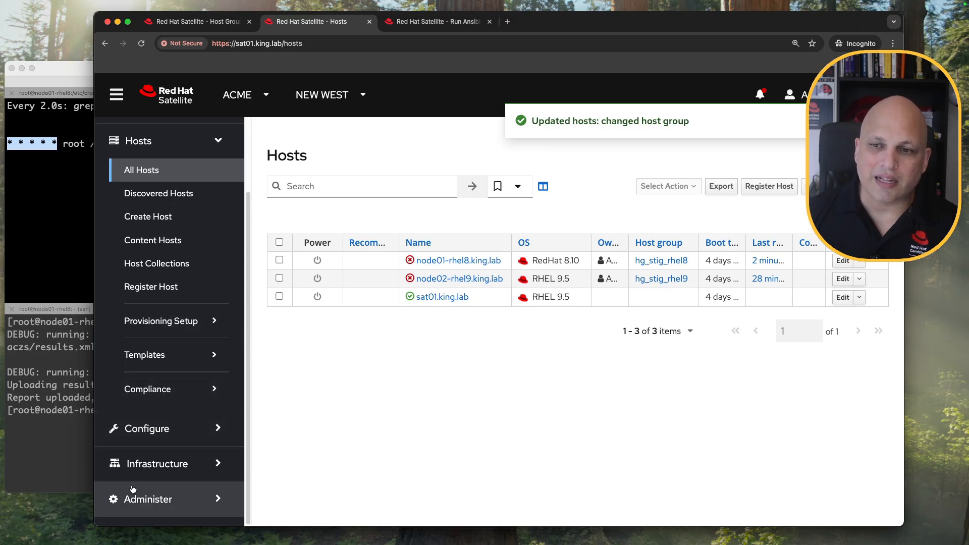
click(170, 434)
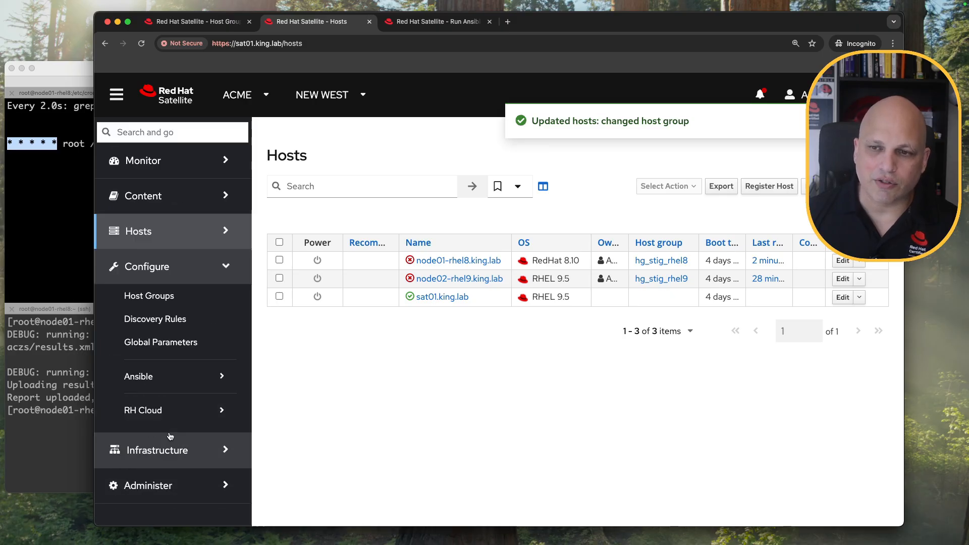
click(175, 297)
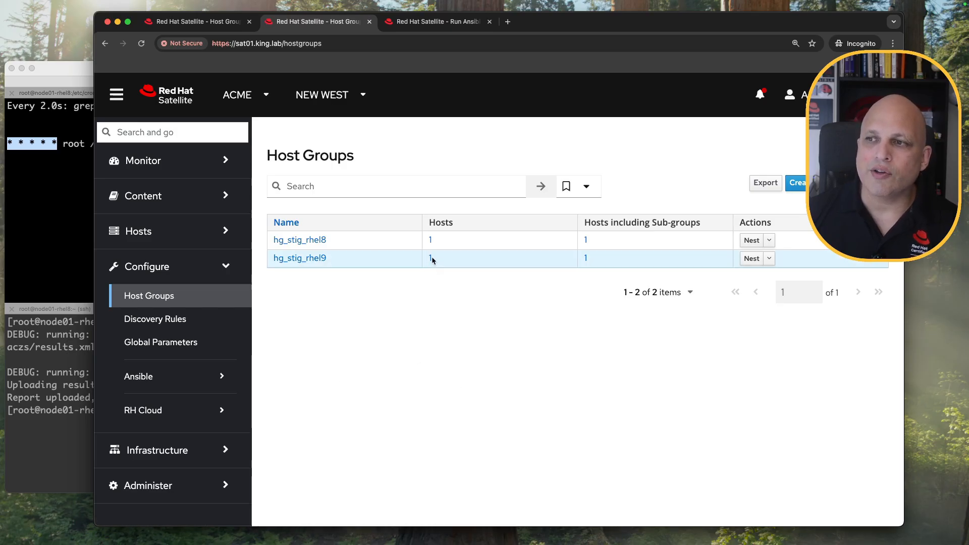
Run all Ansible roles on hg_stig_rhel9, check the node02-rhel9 shell, then return to the host groups tab.
click(769, 258)
click(748, 307)
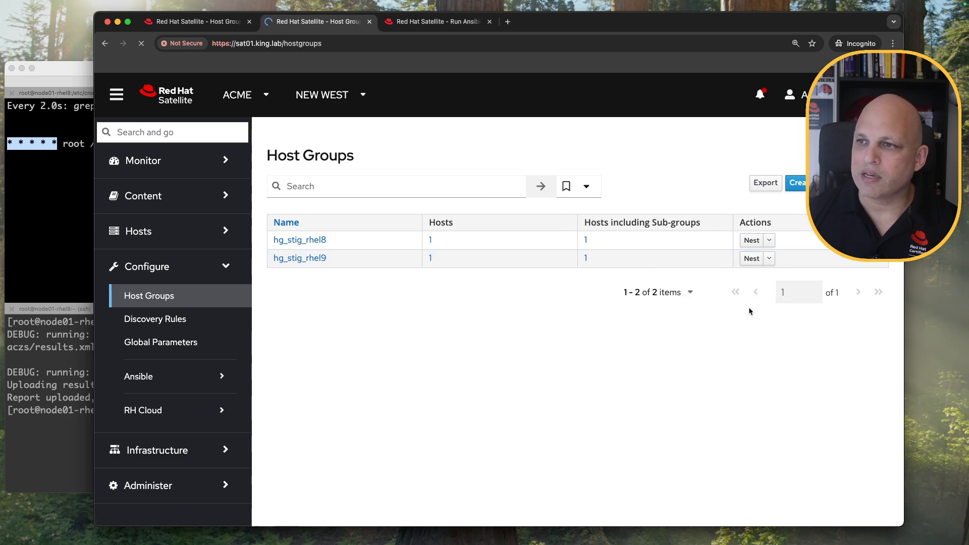
click(21, 252)
click(644, 82)
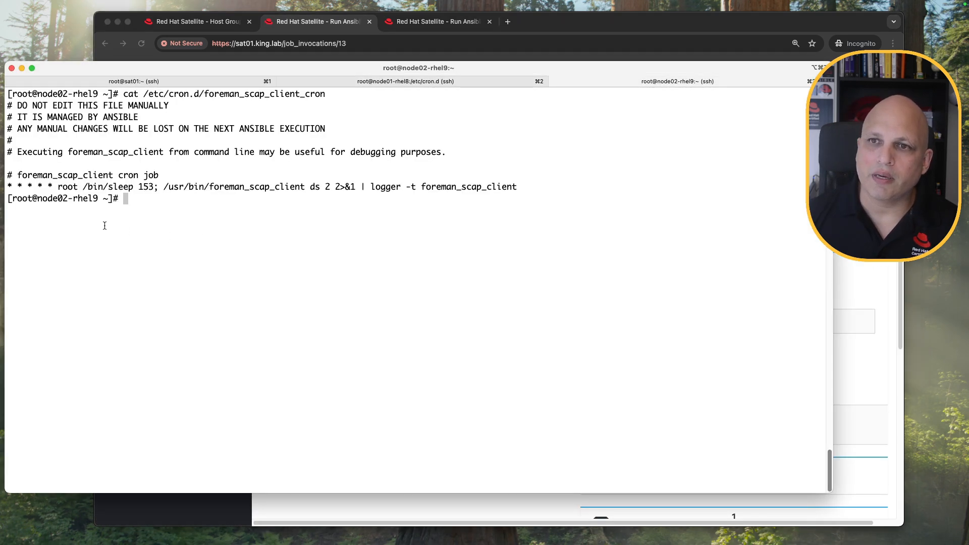
click(745, 24)
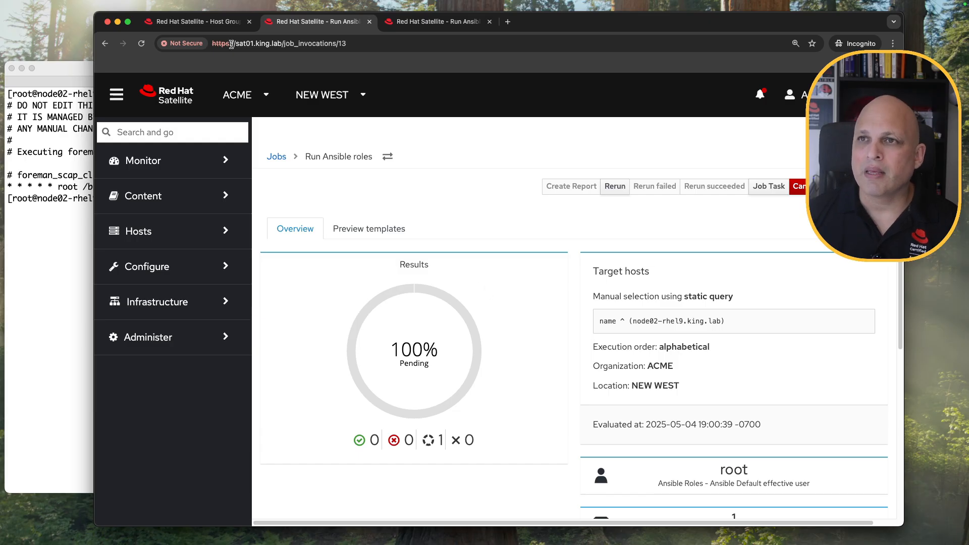
click(201, 25)
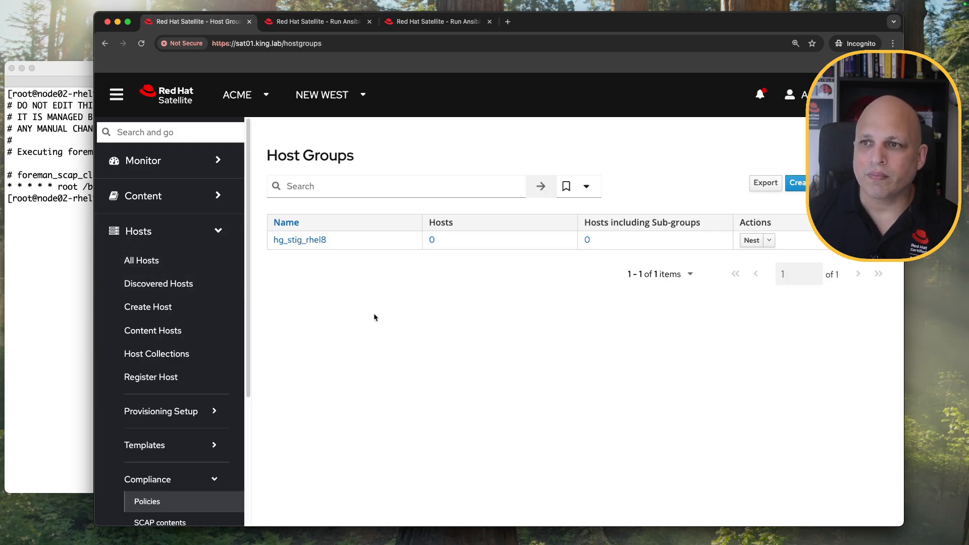
Confirm node02-rhel9.king.lab inherits the theforeman role from its host group.
click(196, 266)
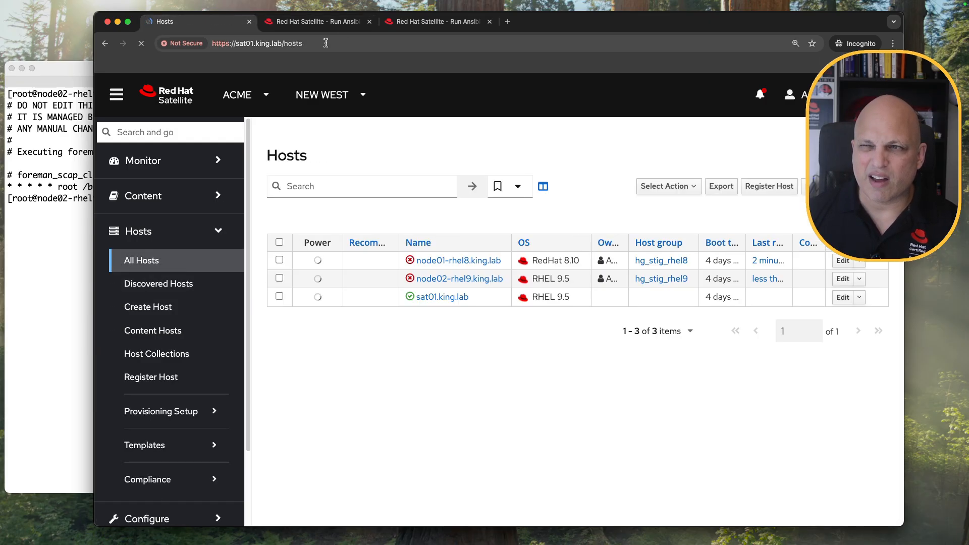
click(470, 279)
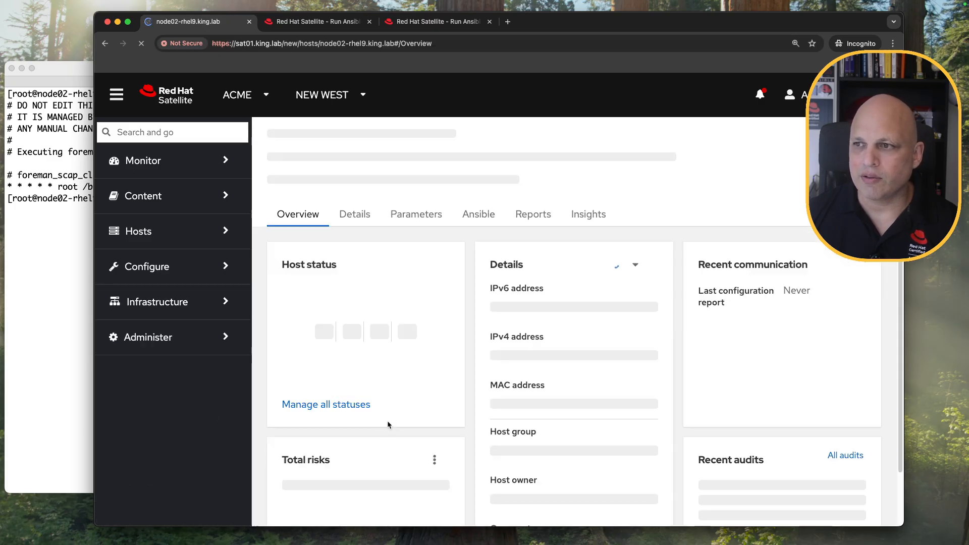
click(583, 233)
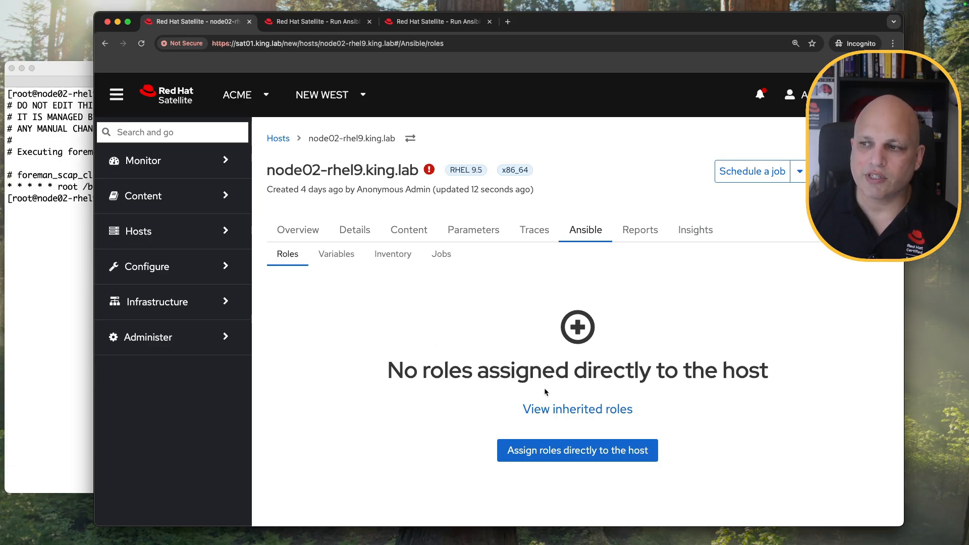
click(594, 410)
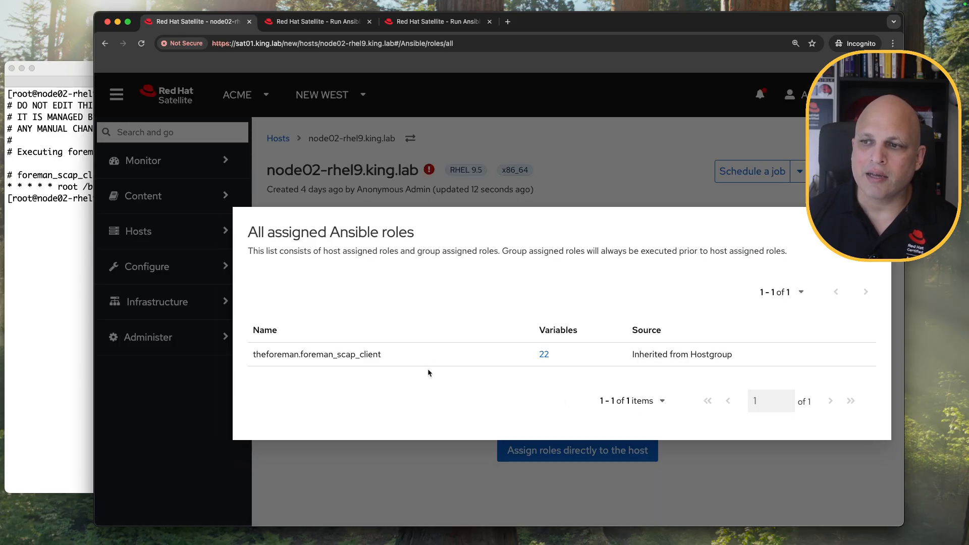
triple_click(640, 355)
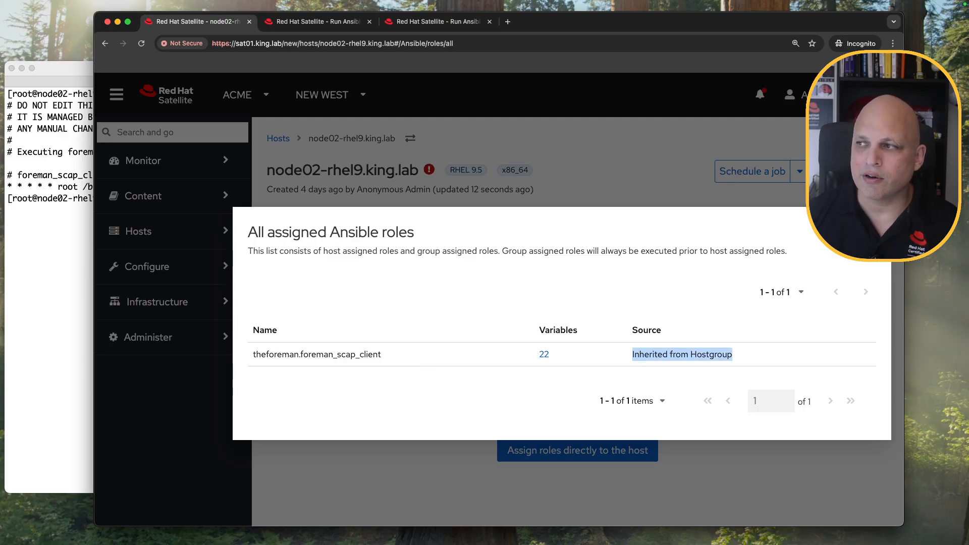
key(Escape)
Delete node02-rhel9's foreman_scap_client_server and foreman_scap_client_port host overrides.
click(339, 263)
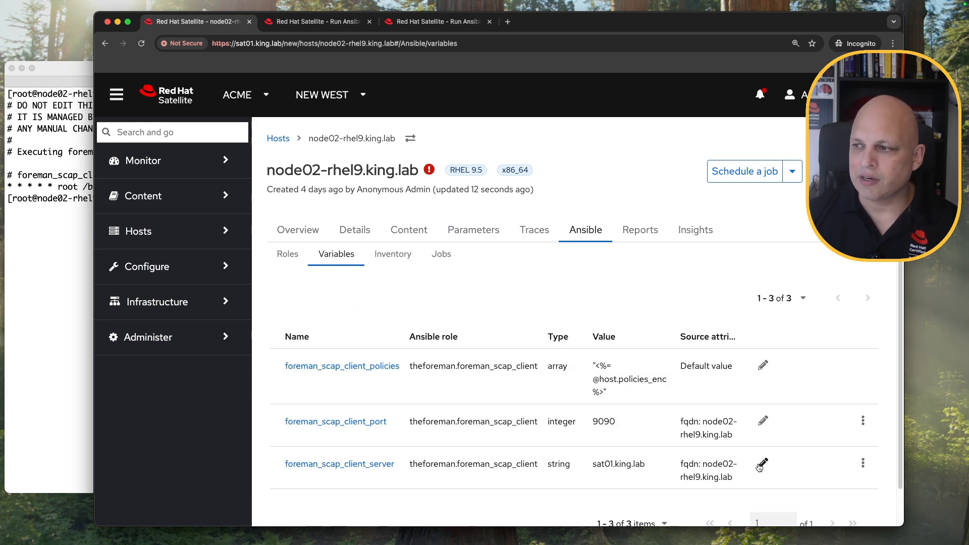
click(862, 463)
click(853, 494)
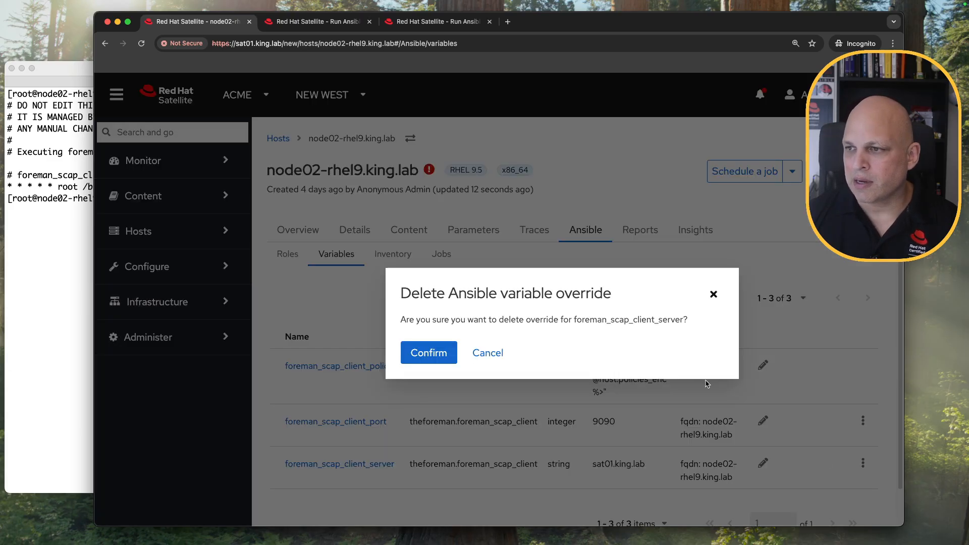
click(429, 353)
click(865, 420)
click(852, 451)
click(430, 351)
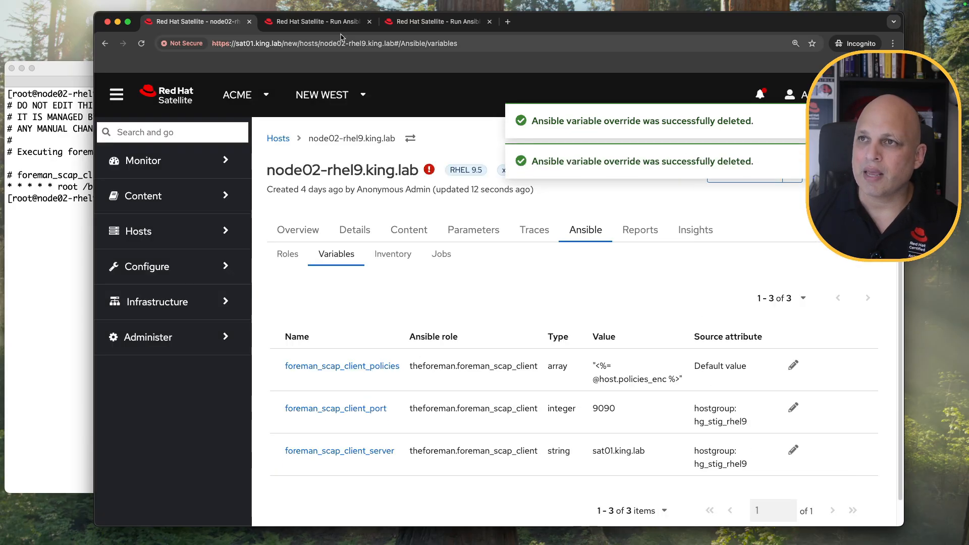
click(317, 21)
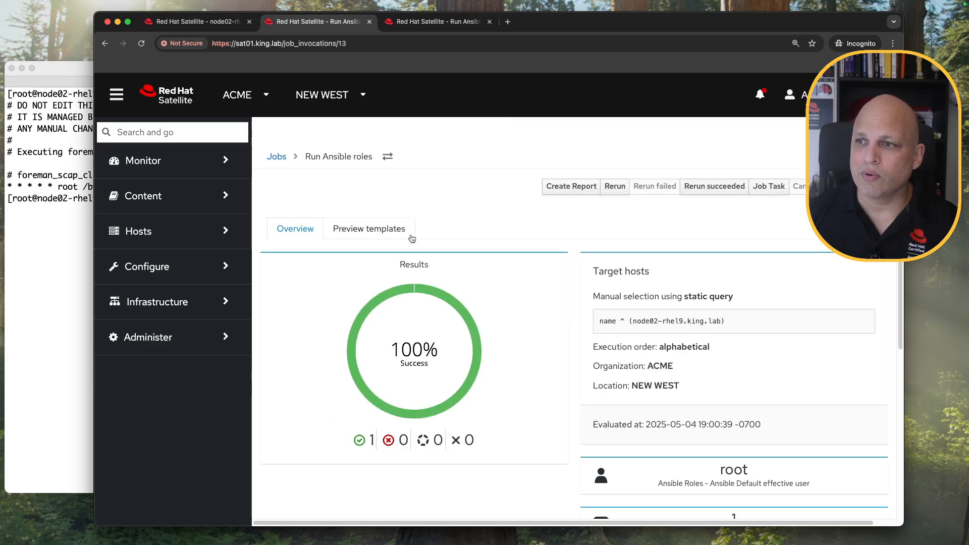
Open Compliance Reports and point out the latest node02 STIG_rhel9 and node01 STIG_rhel8 report pairs.
click(194, 238)
scroll(197, 303, down, 3)
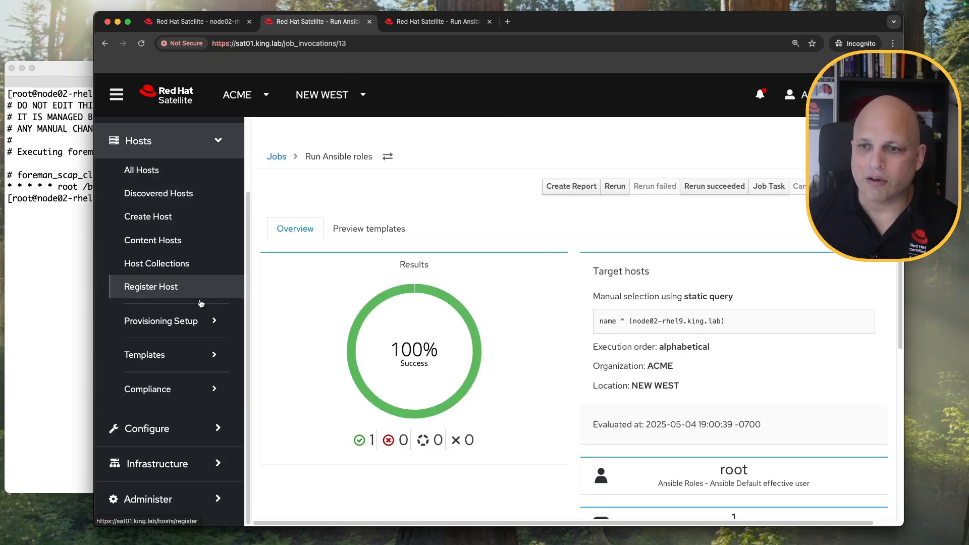
click(192, 395)
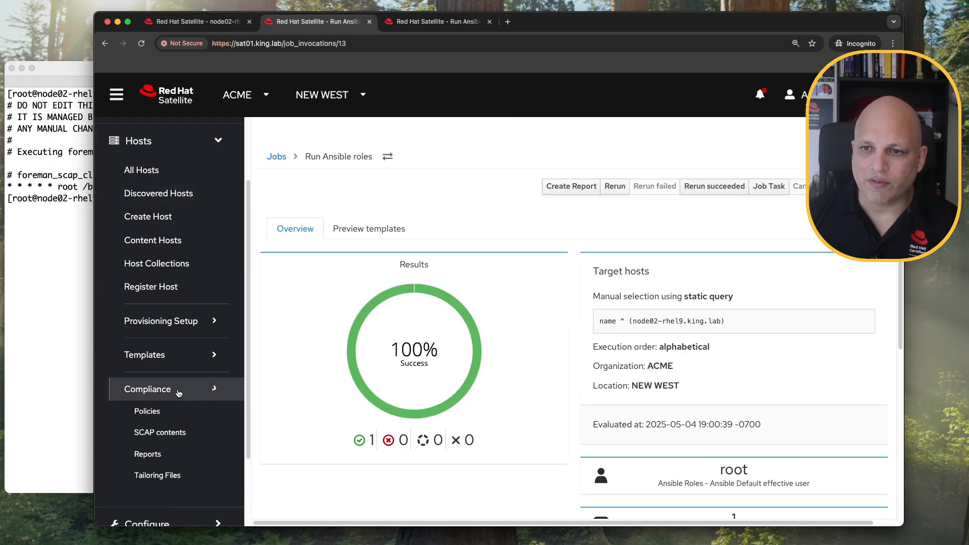
click(178, 459)
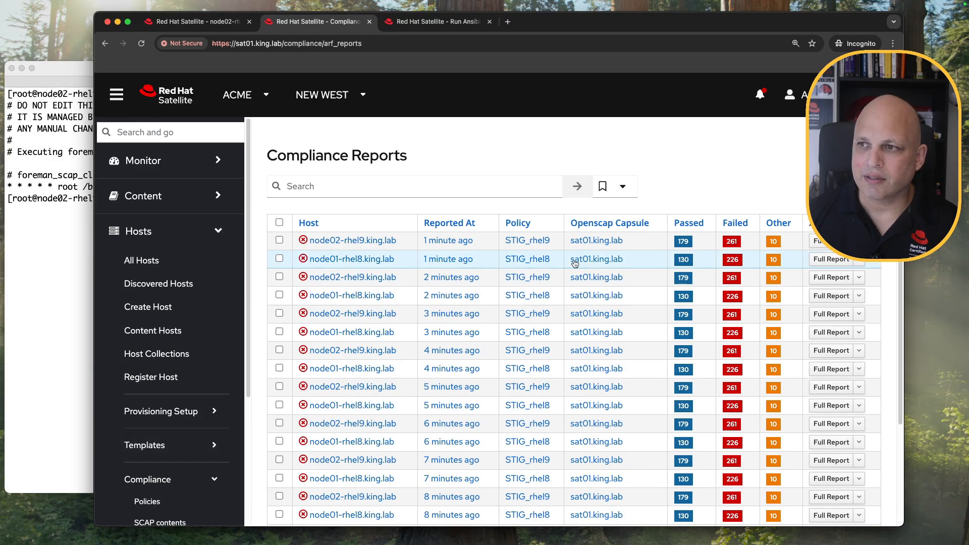
drag(478, 262, 425, 241)
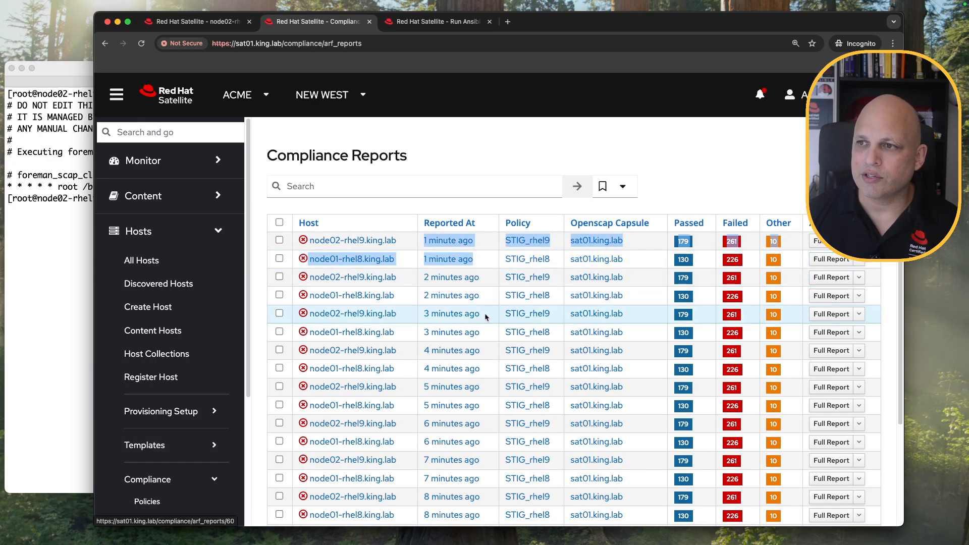
drag(485, 299, 442, 283)
drag(485, 330, 440, 296)
click(396, 186)
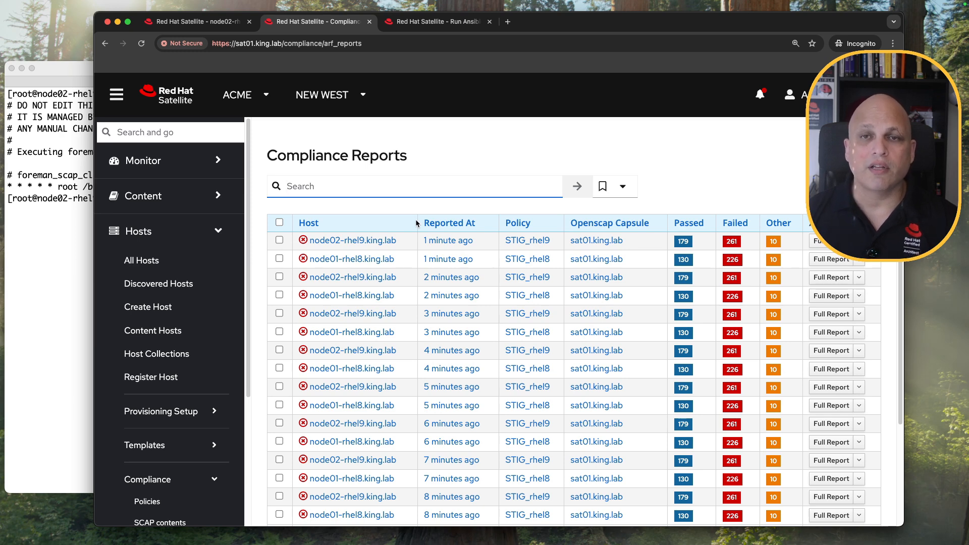
click(465, 185)
Filter compliance reports by 'host ~ node01' and compare the 130 and 125 passed counts.
text(h)
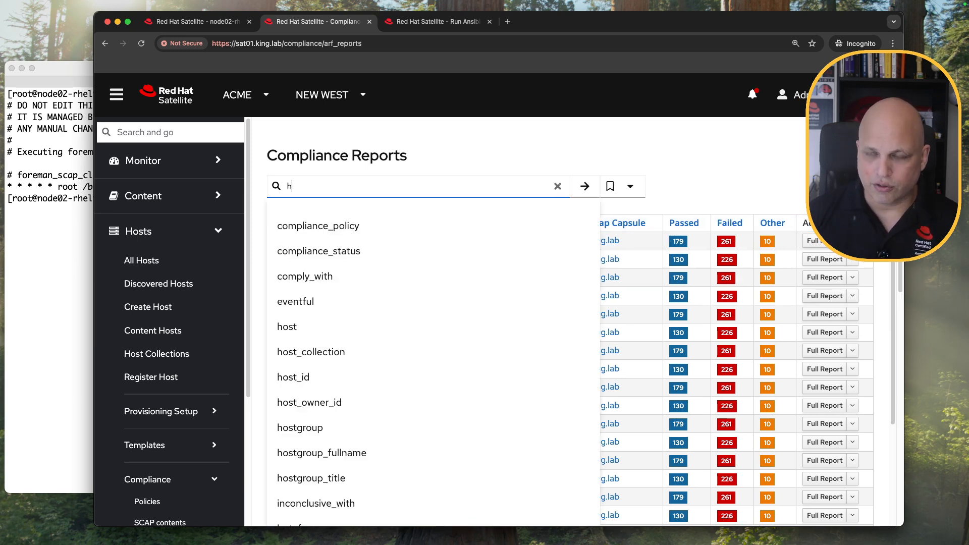
text(ost ~)
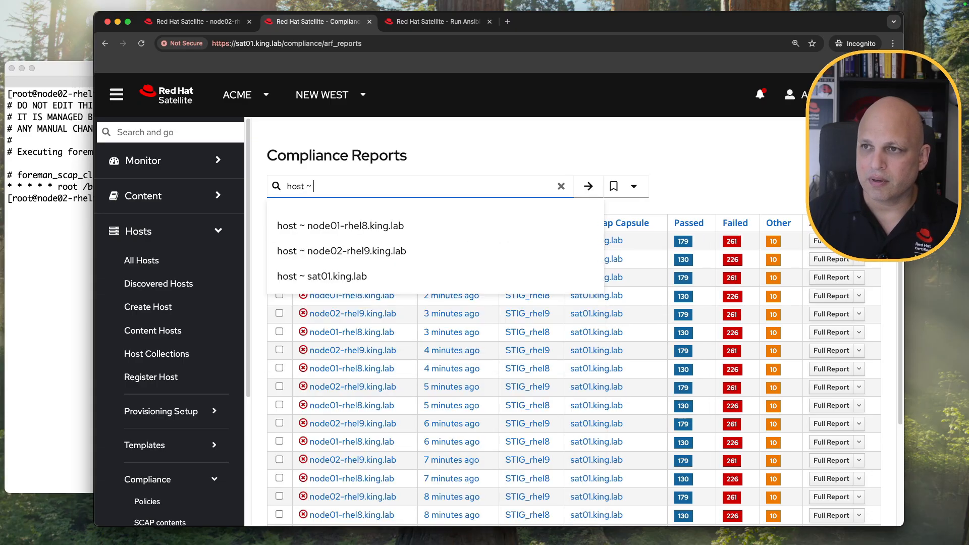
text( node01)
key(Return)
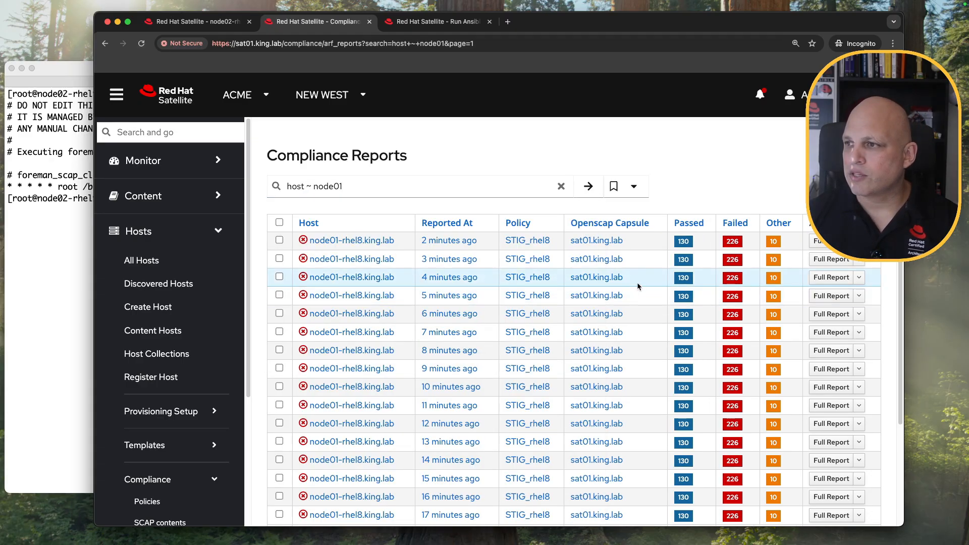
scroll(623, 297, down, 3)
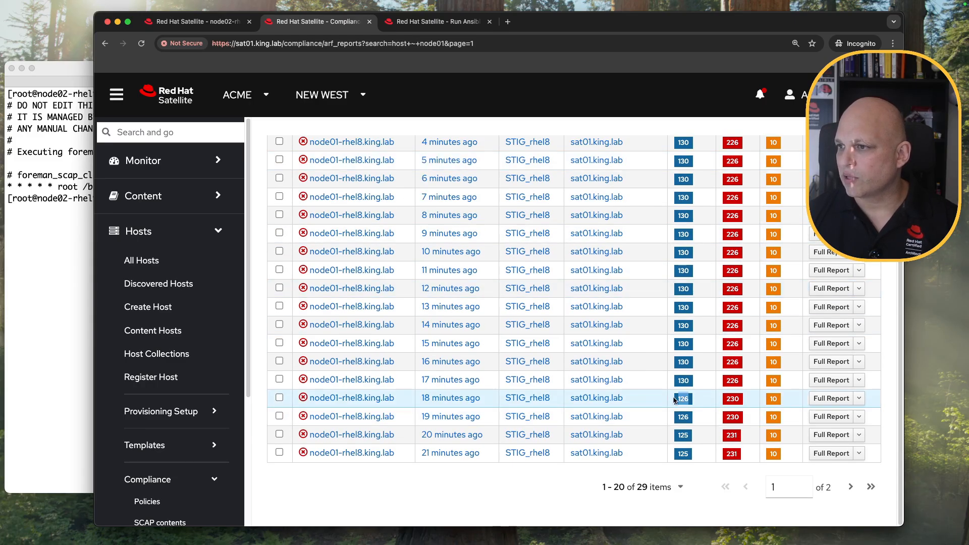
double_click(685, 380)
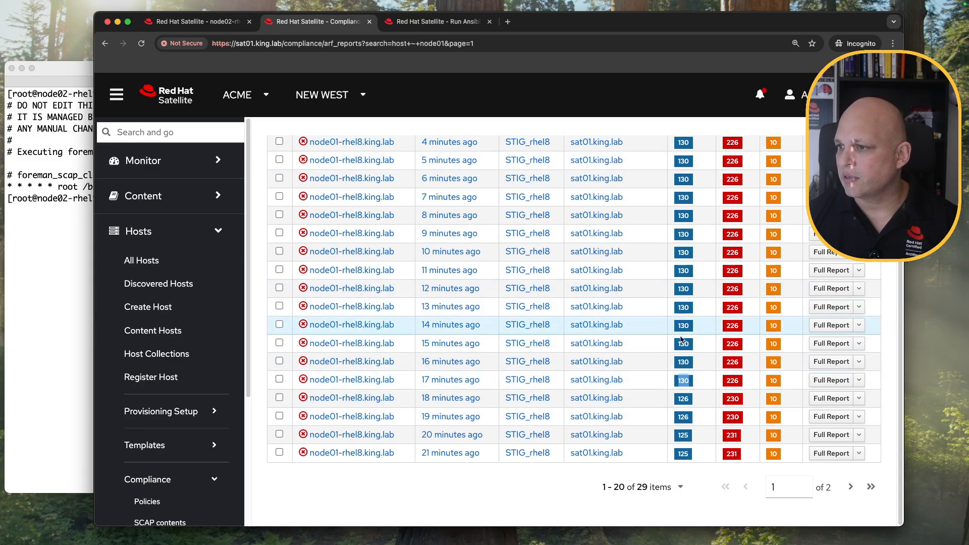
double_click(678, 437)
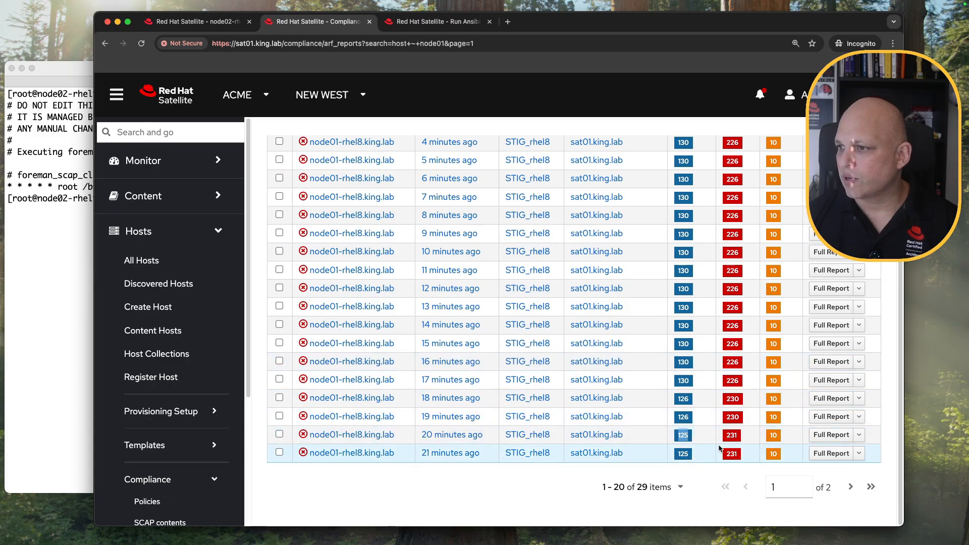
Review the filtered list, then bring up the sat01 terminal session.
scroll(721, 358, up, 3)
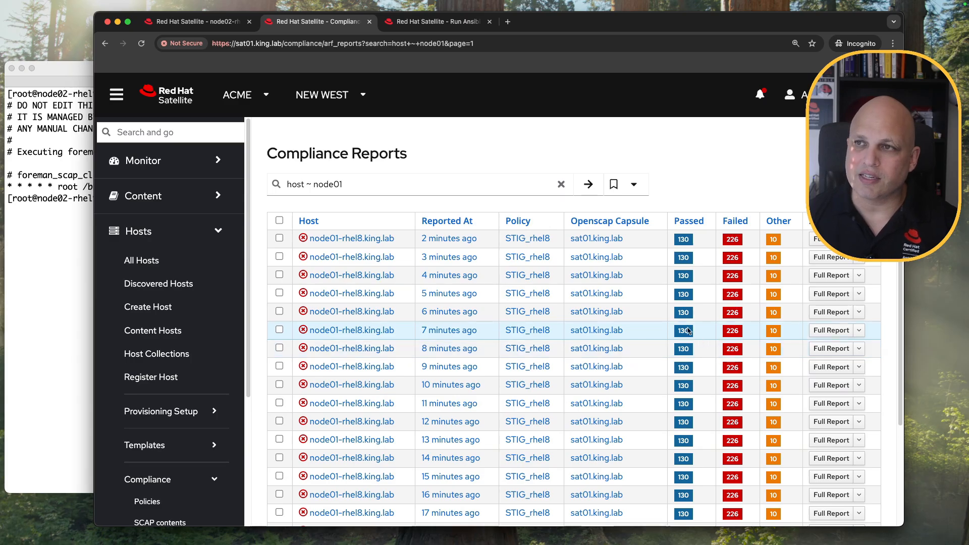
scroll(626, 280, down, 3)
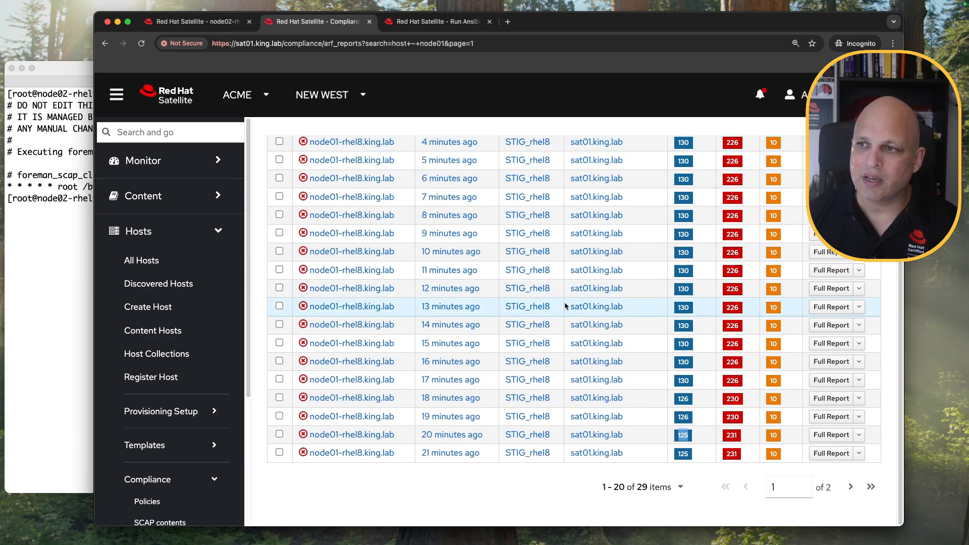
scroll(546, 291, up, 3)
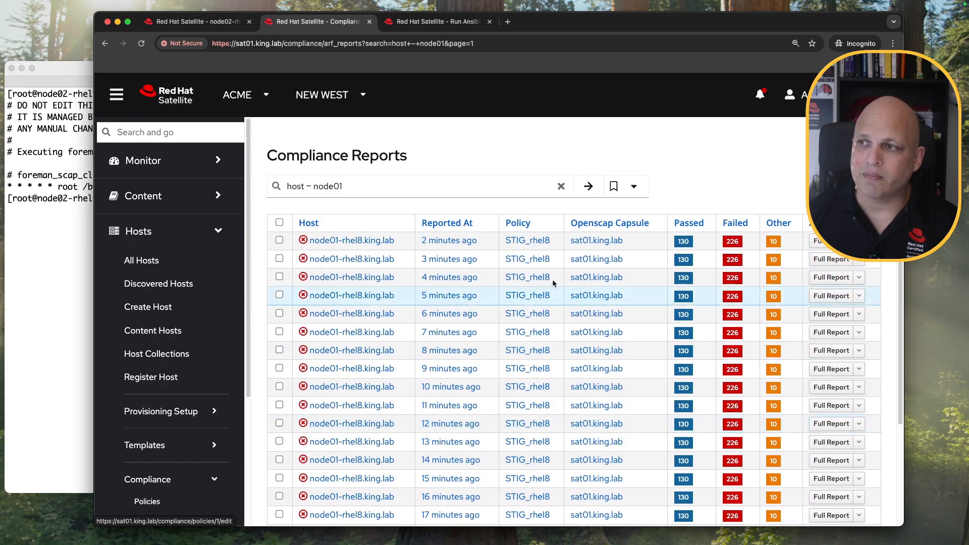
click(68, 303)
click(187, 80)
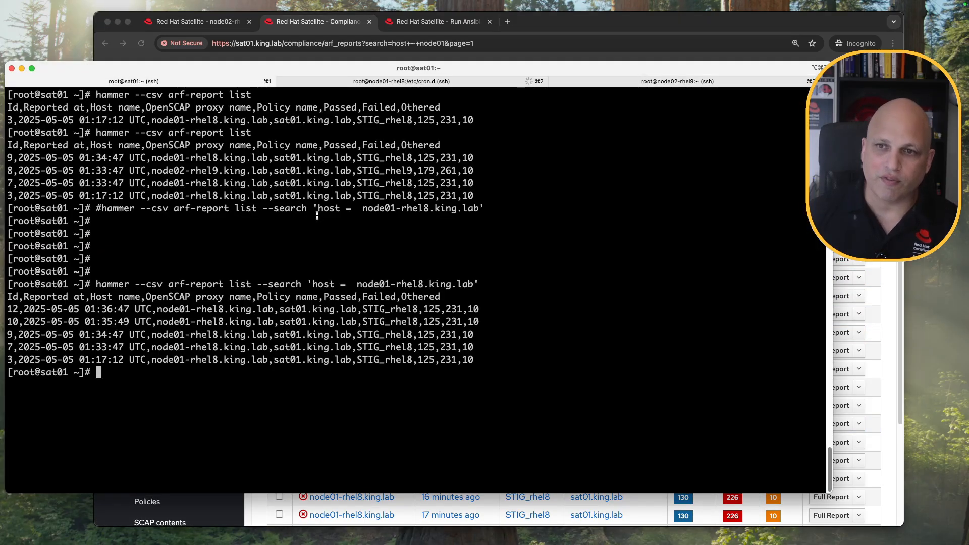
Clear the screen and run 'hammer --csv arf-report list' without the host search filter.
key(ctrl+l)
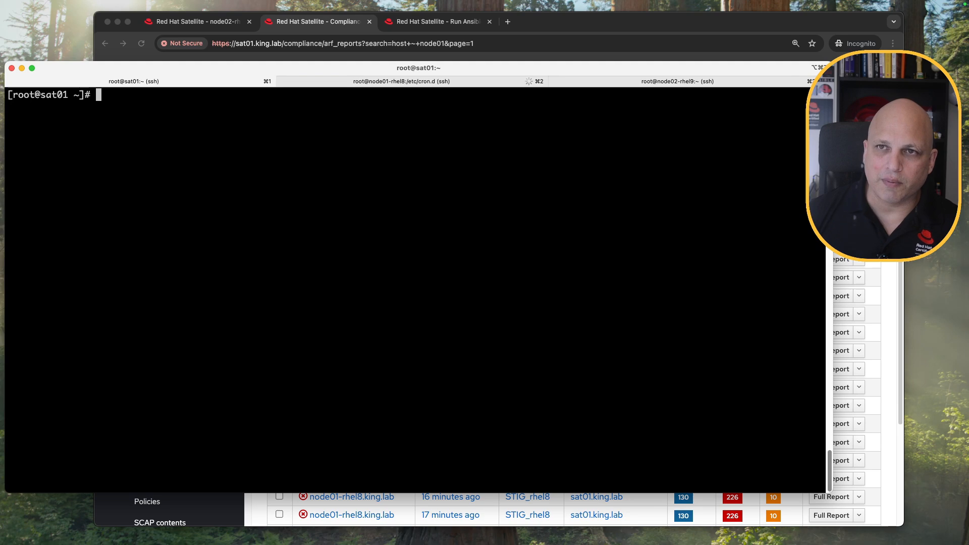
key(Up)
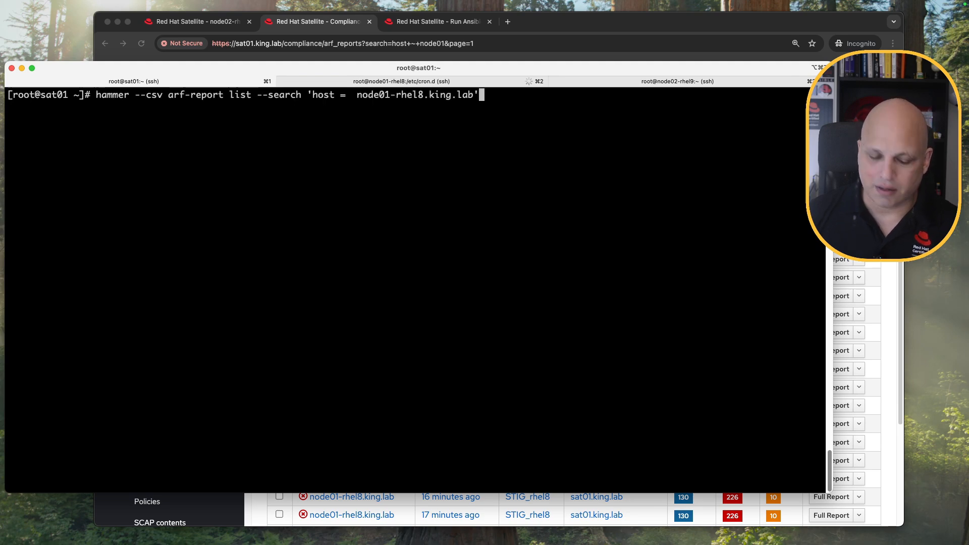
key(BackSpace)
key(BackSpace)
key(BackSpace)
key(BackSpace)
key(BackSpace)
key(BackSpace)
key(BackSpace)
key(BackSpace)
key(BackSpace)
key(BackSpace)
key(BackSpace)
key(BackSpace)
key(BackSpace)
key(BackSpace)
key(BackSpace)
key(BackSpace)
key(BackSpace)
key(BackSpace)
key(BackSpace)
key(BackSpace)
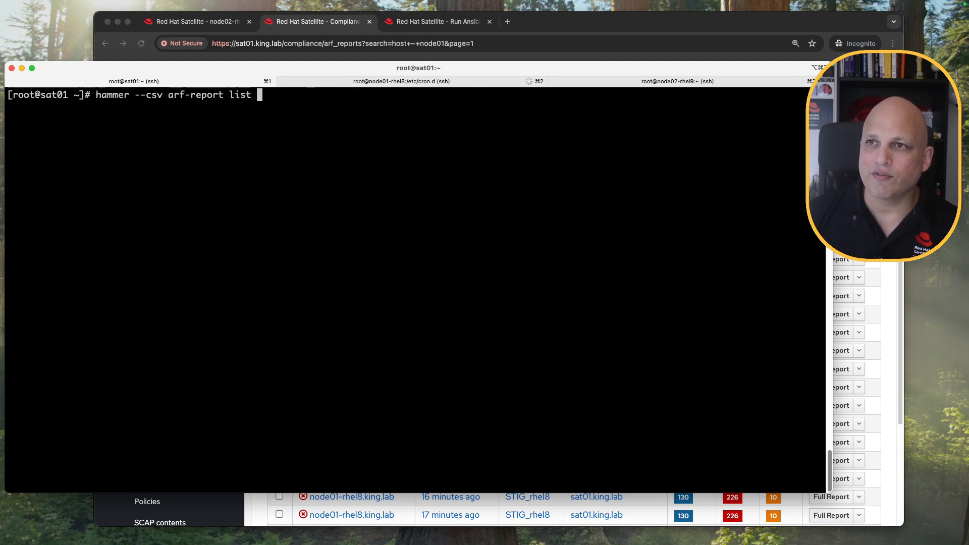
key(Return)
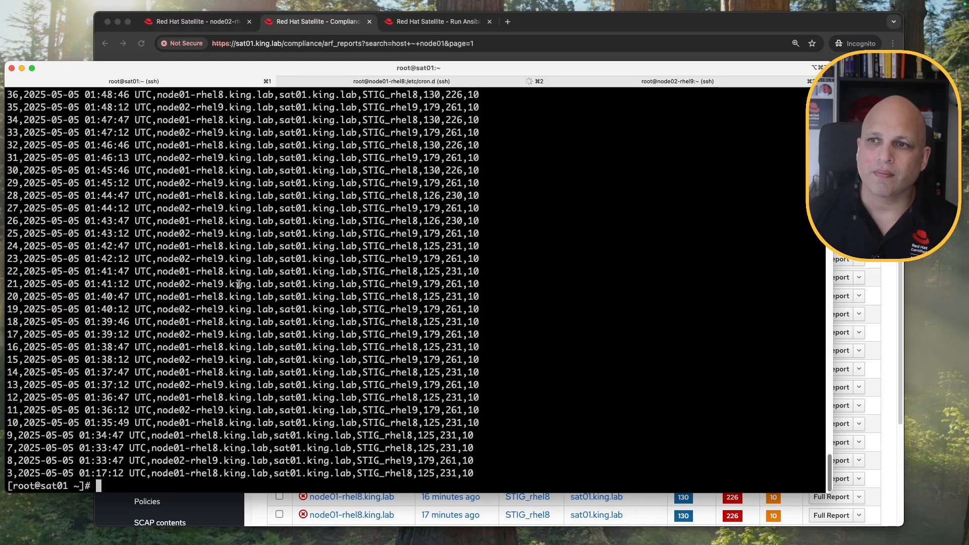
Point out report 65's 179 passed, 261 failed, 10 other counts, host, capsule and timestamp.
scroll(233, 274, up, 10)
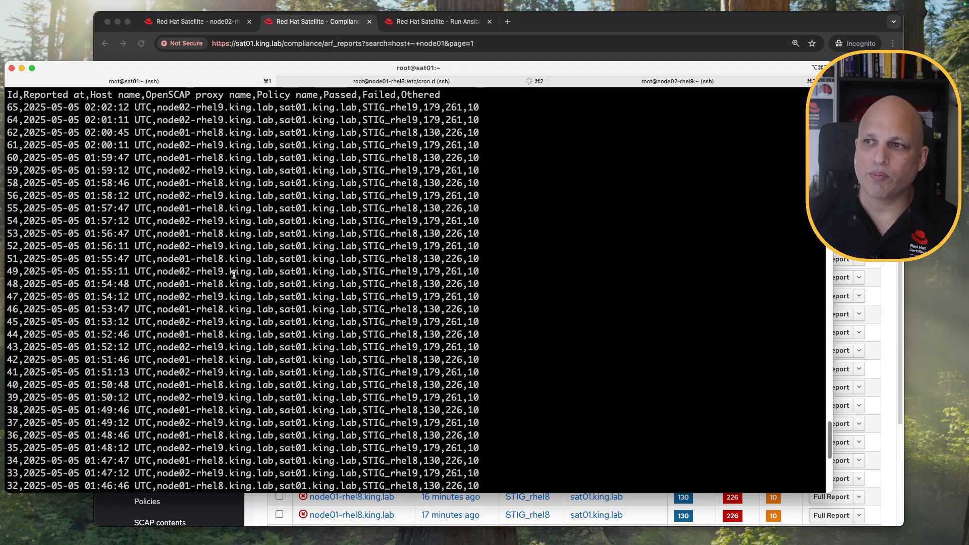
double_click(429, 132)
double_click(453, 132)
click(477, 131)
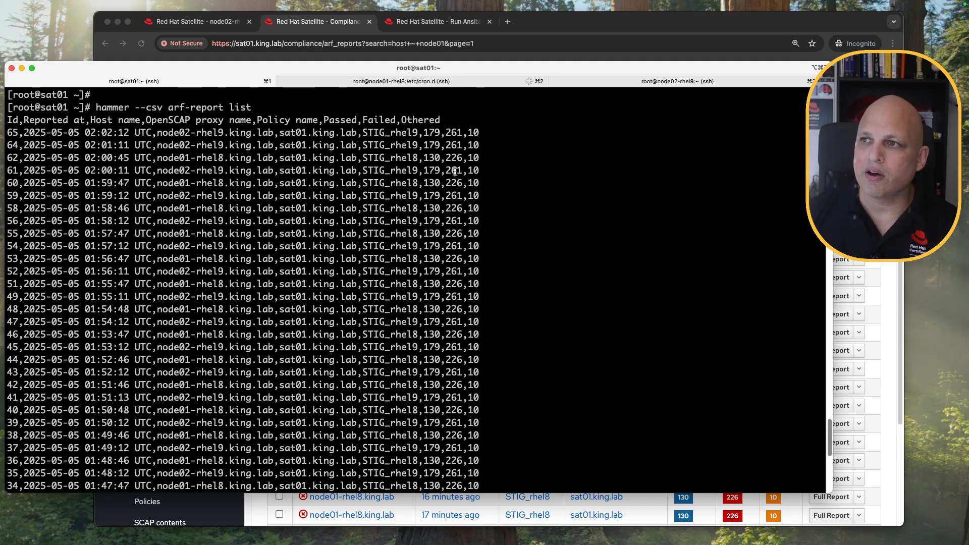
double_click(474, 132)
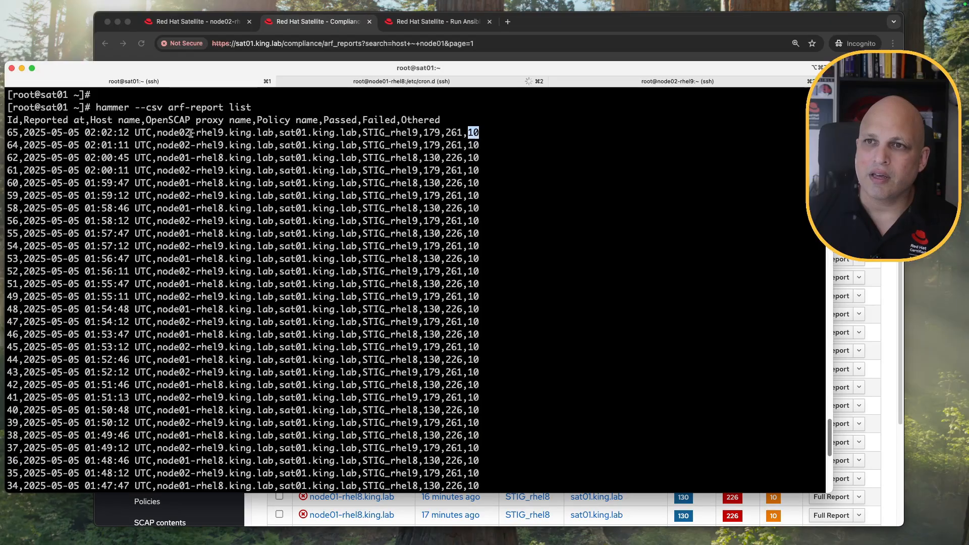
drag(155, 132, 359, 133)
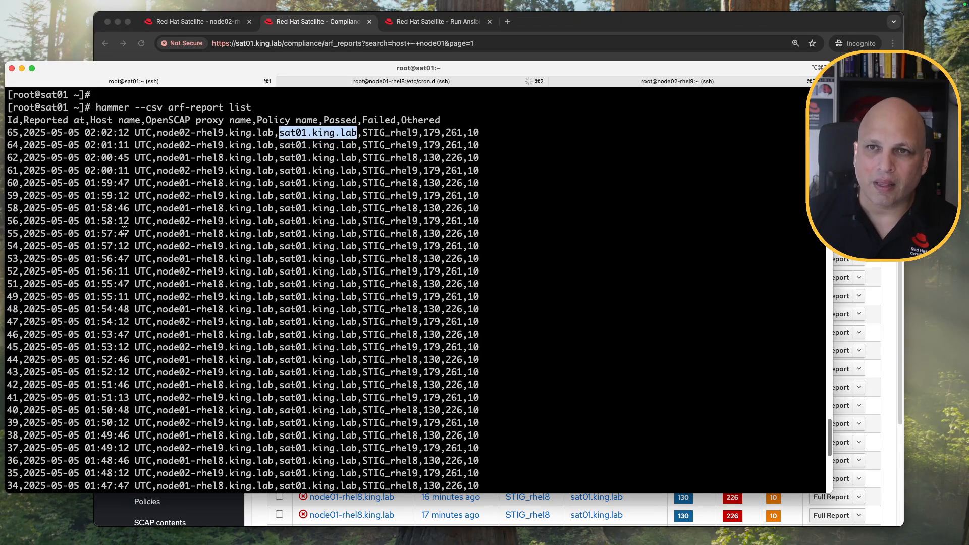
drag(145, 133, 26, 136)
scroll(304, 246, down, 10)
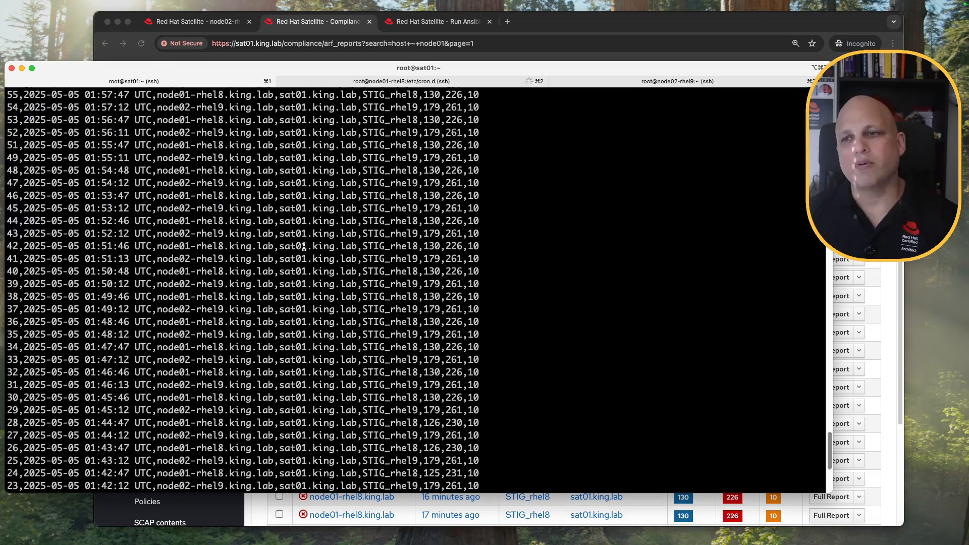